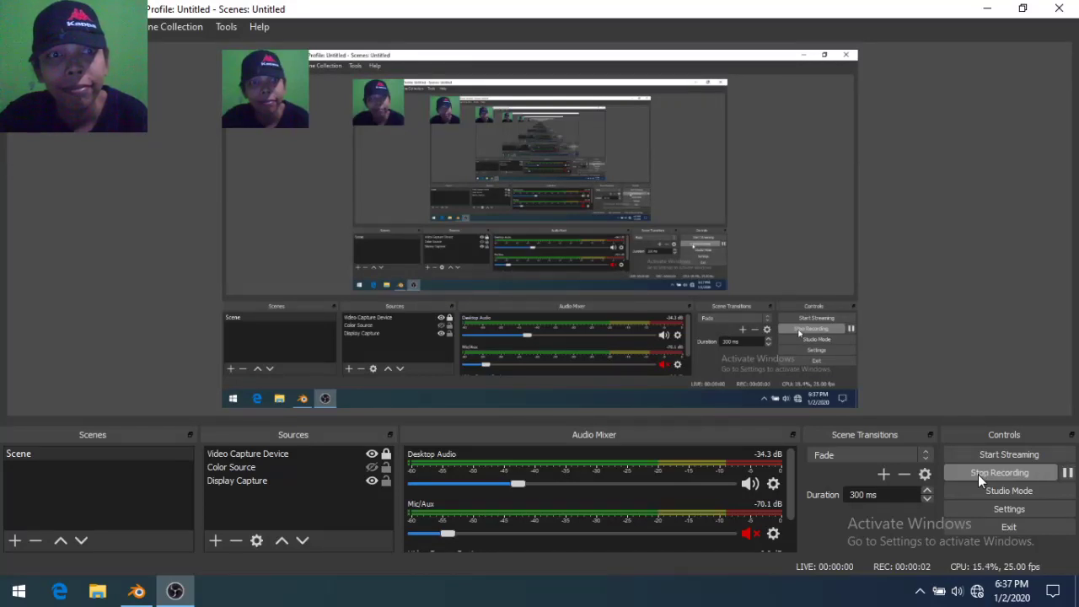
# Dismiss the splash screen and delete the default cube
pyautogui.click(138, 591)
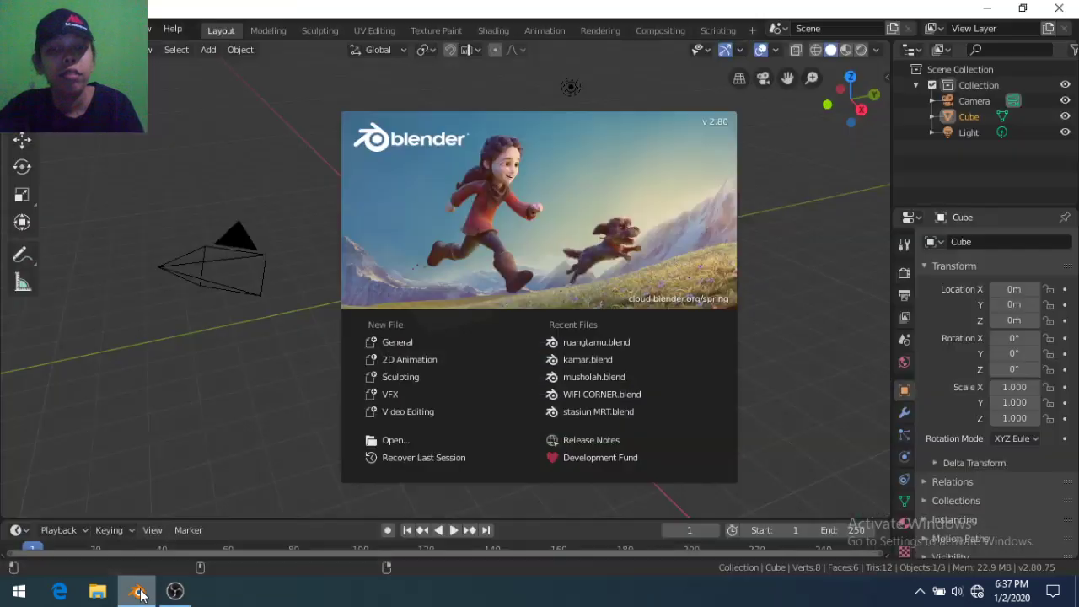
pyautogui.click(211, 438)
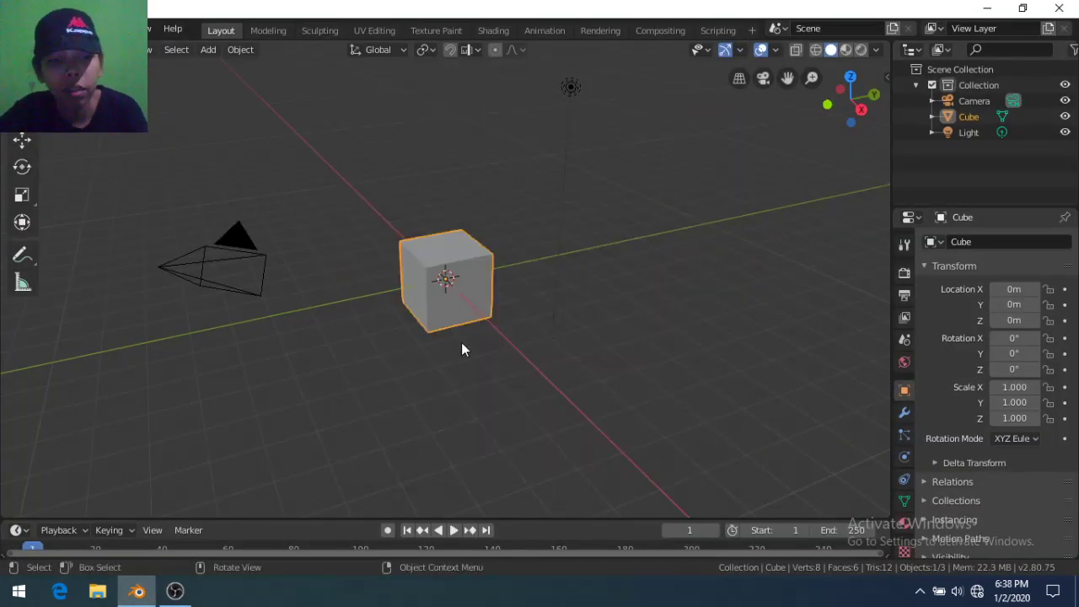
pyautogui.press('x')
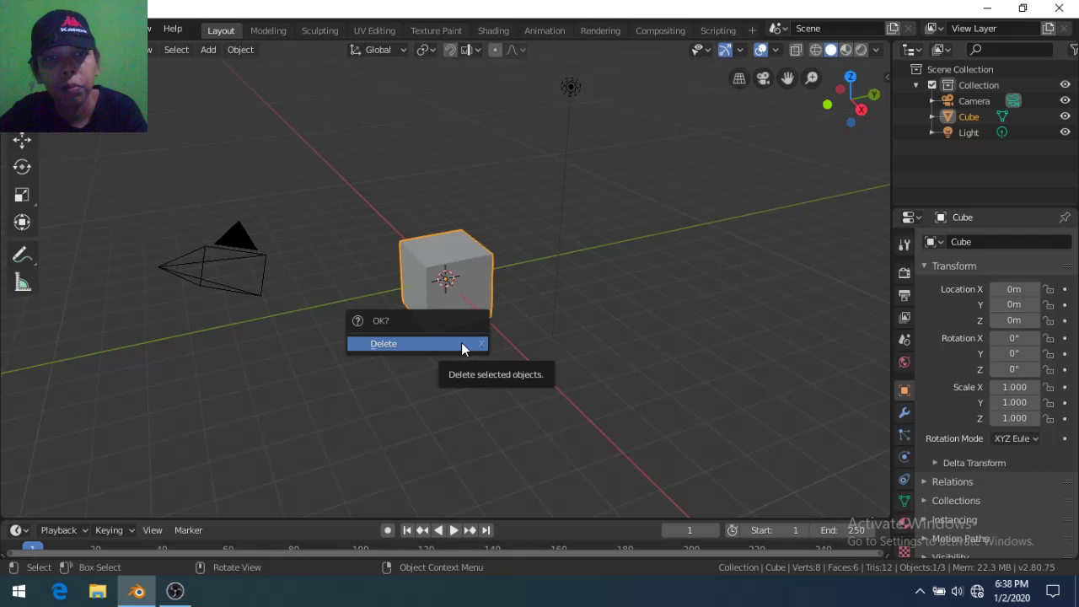
pyautogui.click(461, 343)
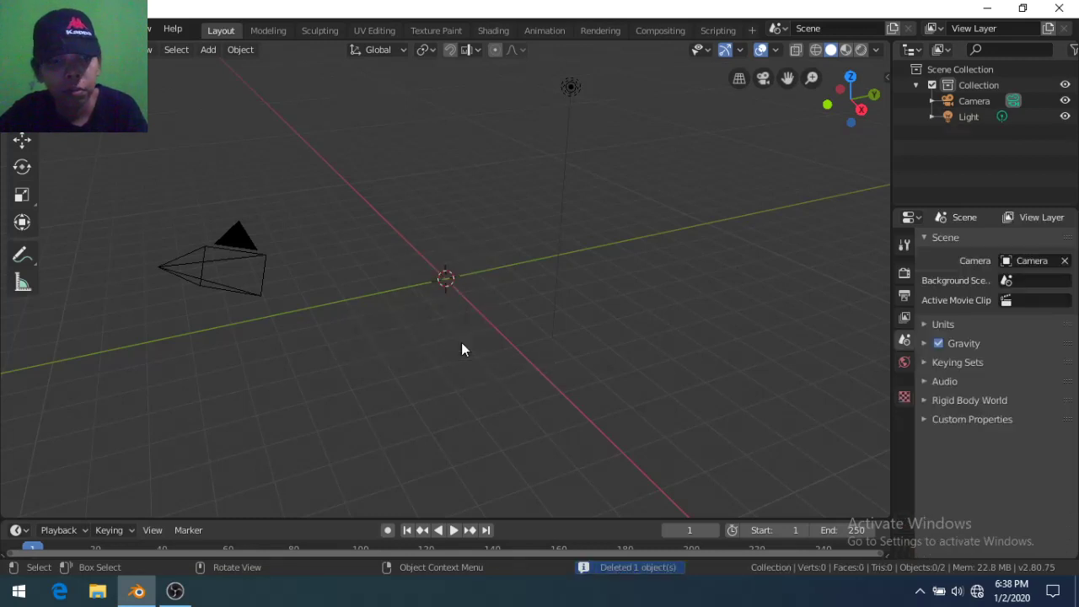
# Add a plane and scale it up by a factor of 3
pyautogui.hotkey('shift', 'a')
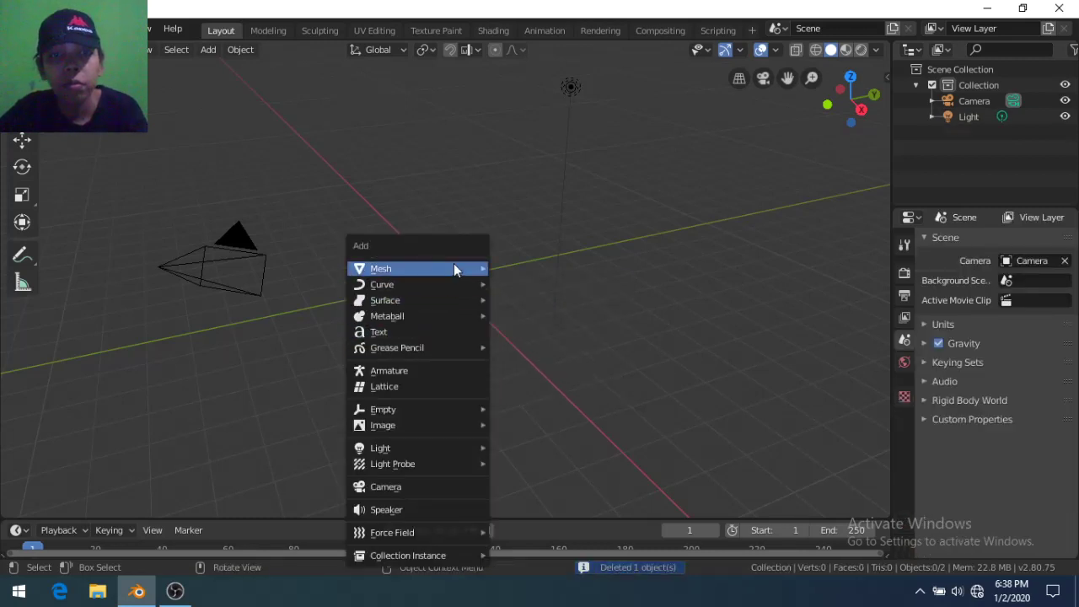
pyautogui.click(520, 270)
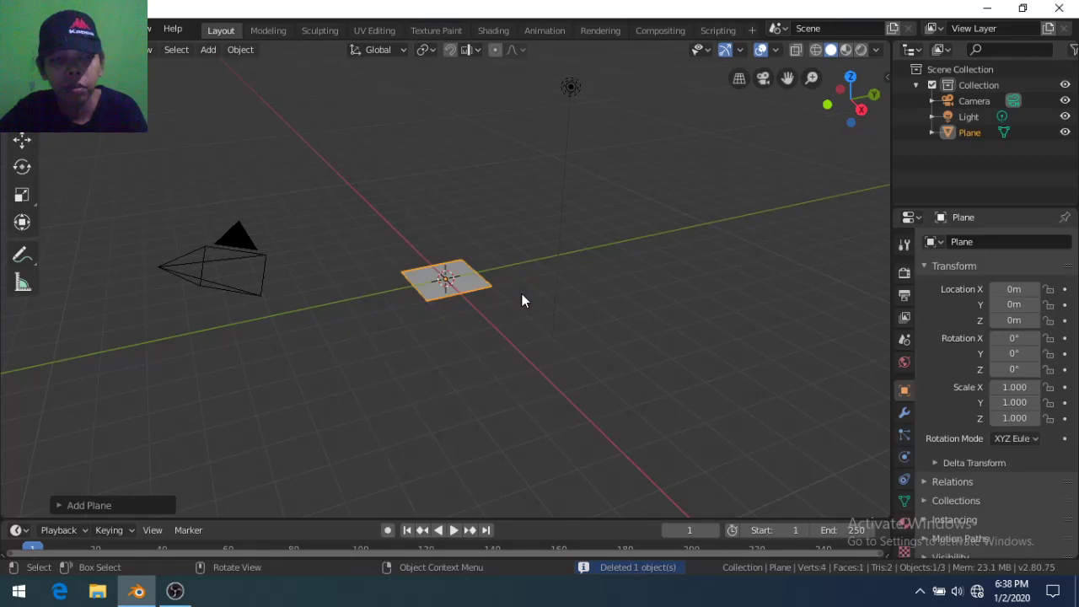
pyautogui.press('s')
pyautogui.press('3')
pyautogui.press('Return')
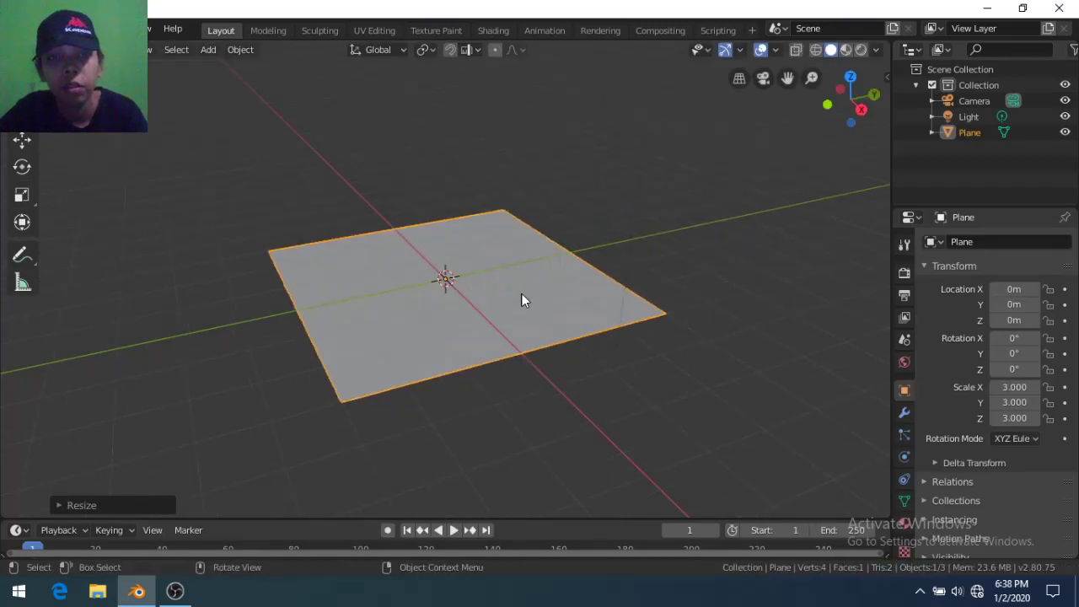
# Extrude the plane's face up by 0.1 into a thin slab, back in Object Mode
pyautogui.press('Tab')
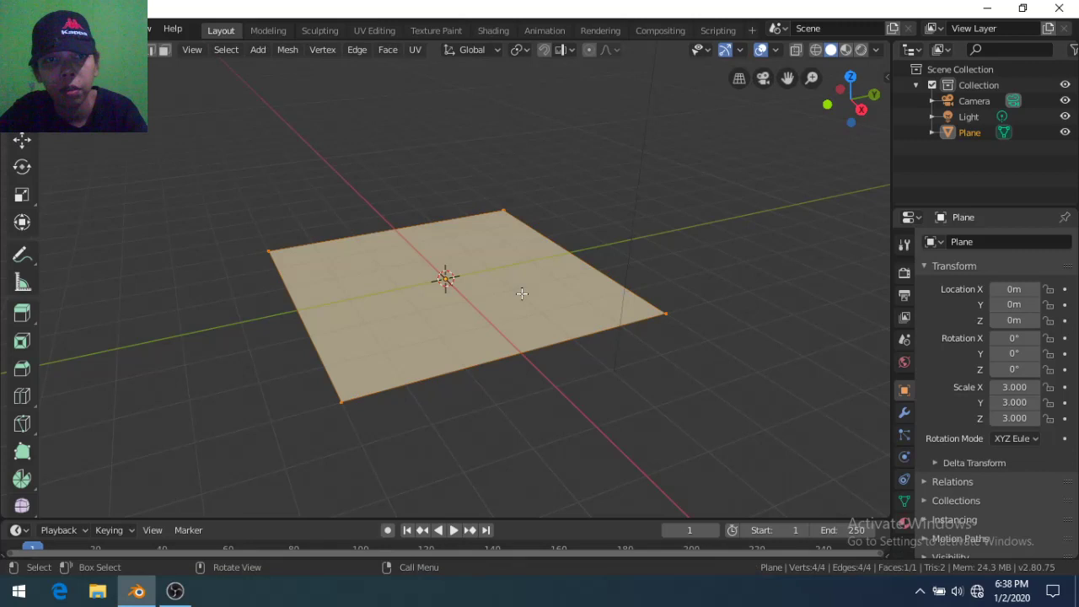
pyautogui.press('e')
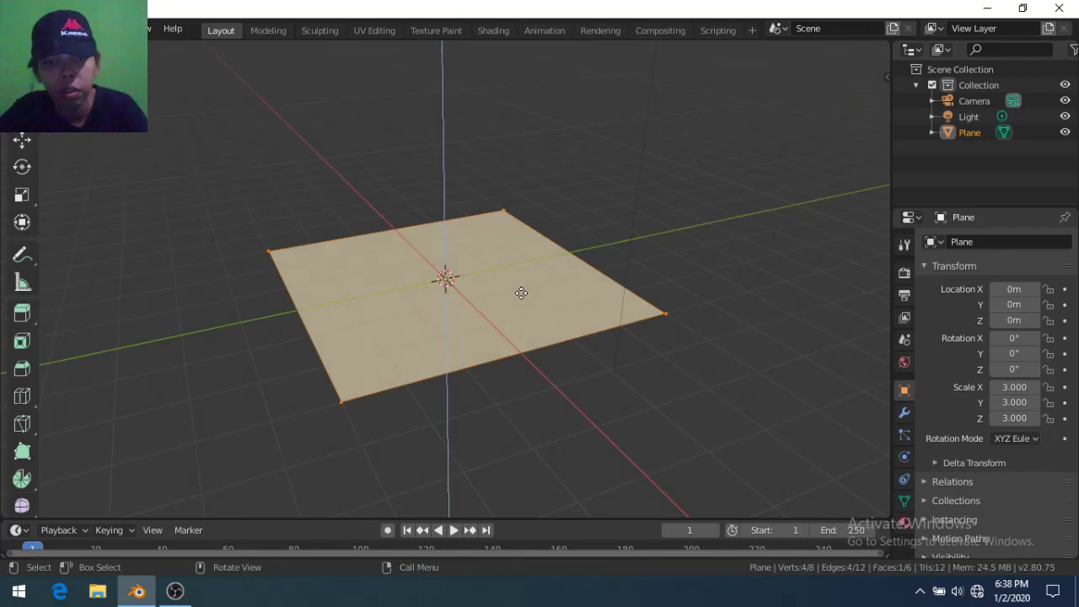
pyautogui.write('0.2')
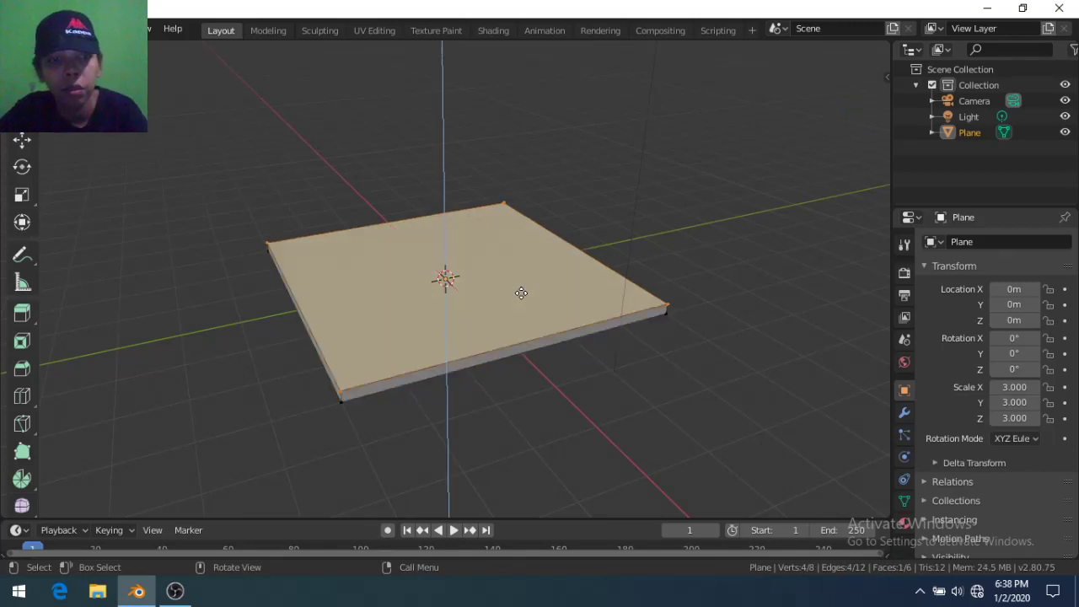
pyautogui.press('BackSpace')
pyautogui.write('1')
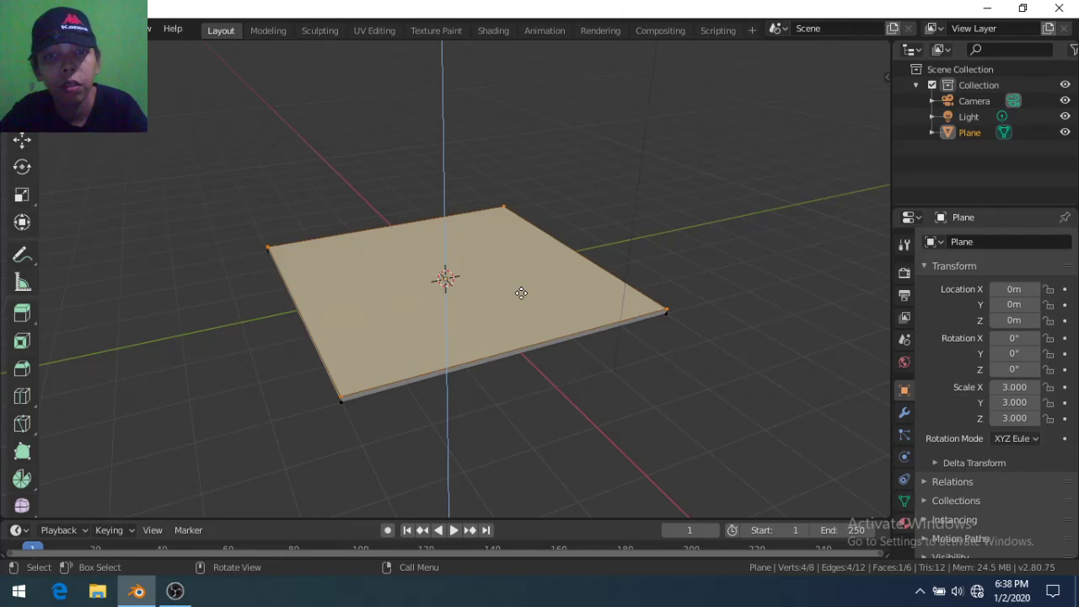
pyautogui.press('Return')
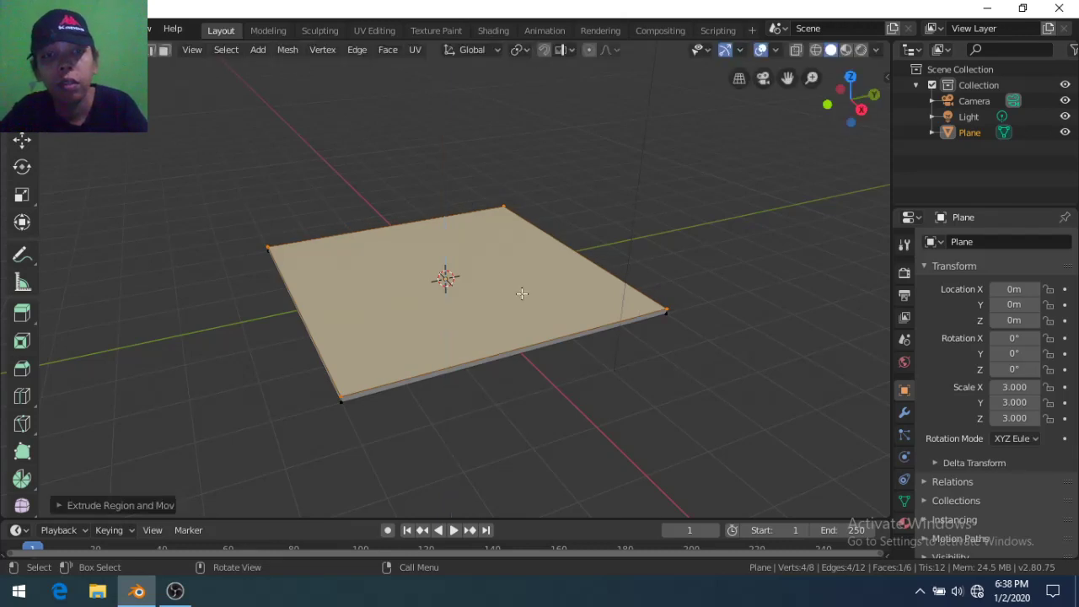
pyautogui.press('Tab')
pyautogui.scroll(1, 523, 301)
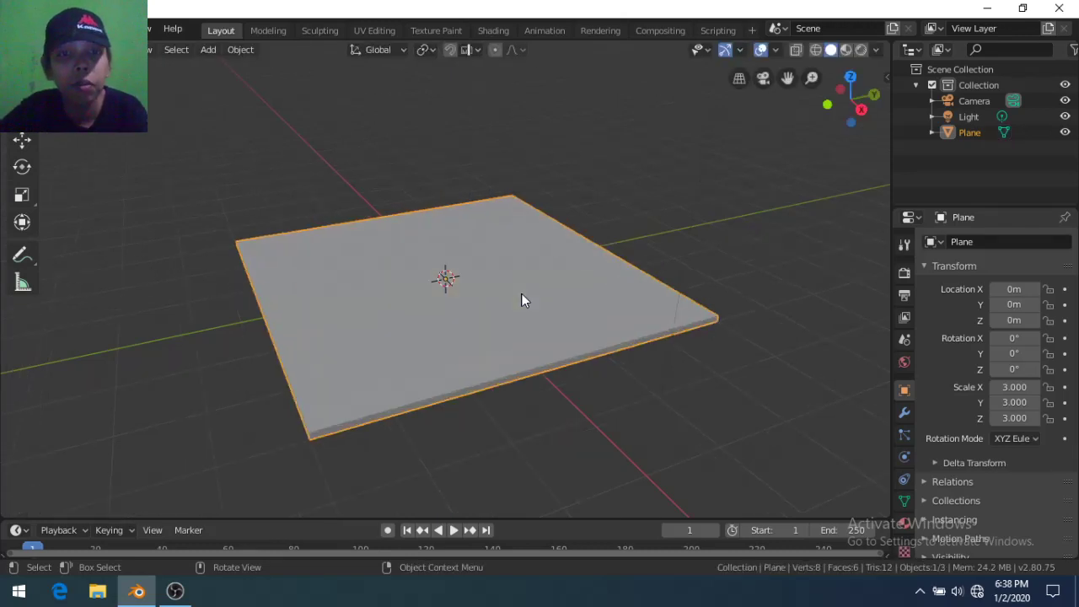
pyautogui.scroll(-2, 522, 301)
pyautogui.scroll(2, 522, 301)
pyautogui.scroll(1, 522, 301)
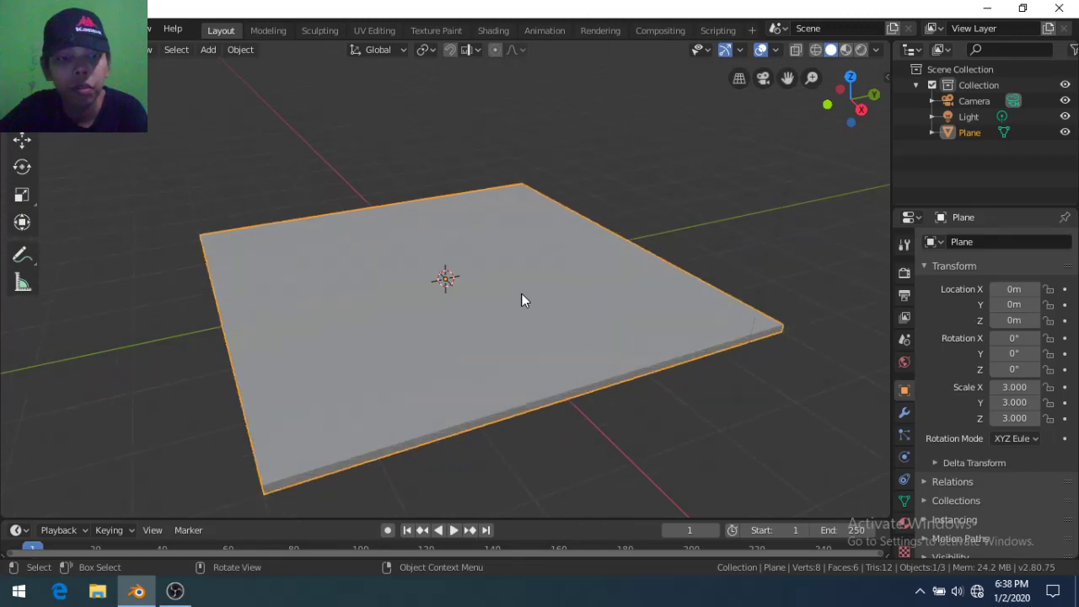
# Add a cube and flatten it to 0.5 along Z
pyautogui.hotkey('shift', 'a')
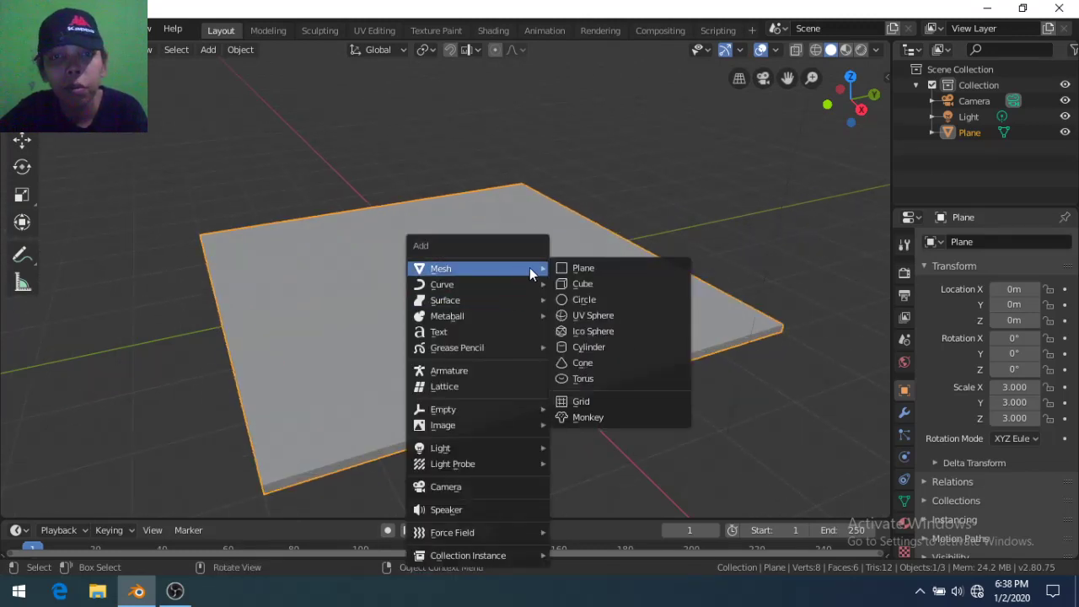
pyautogui.click(577, 284)
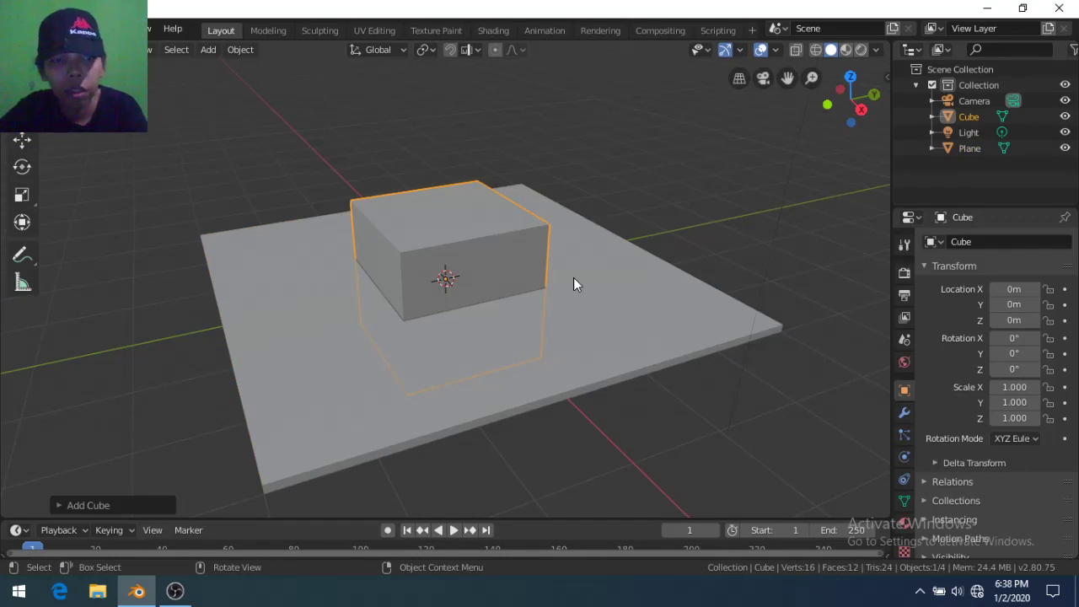
pyautogui.press('g')
pyautogui.press('z')
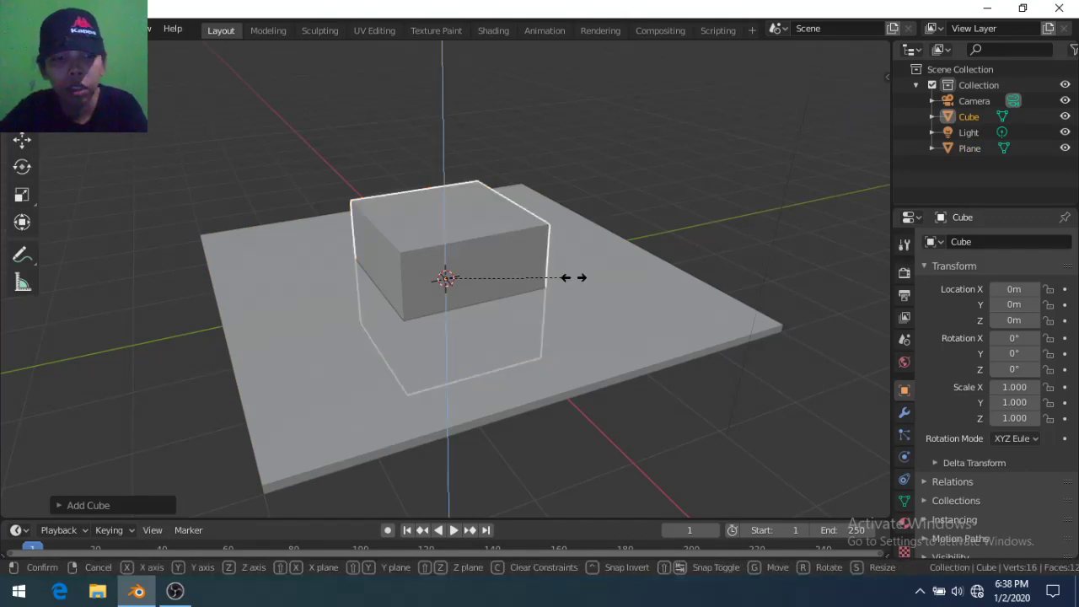
pyautogui.write('0.5')
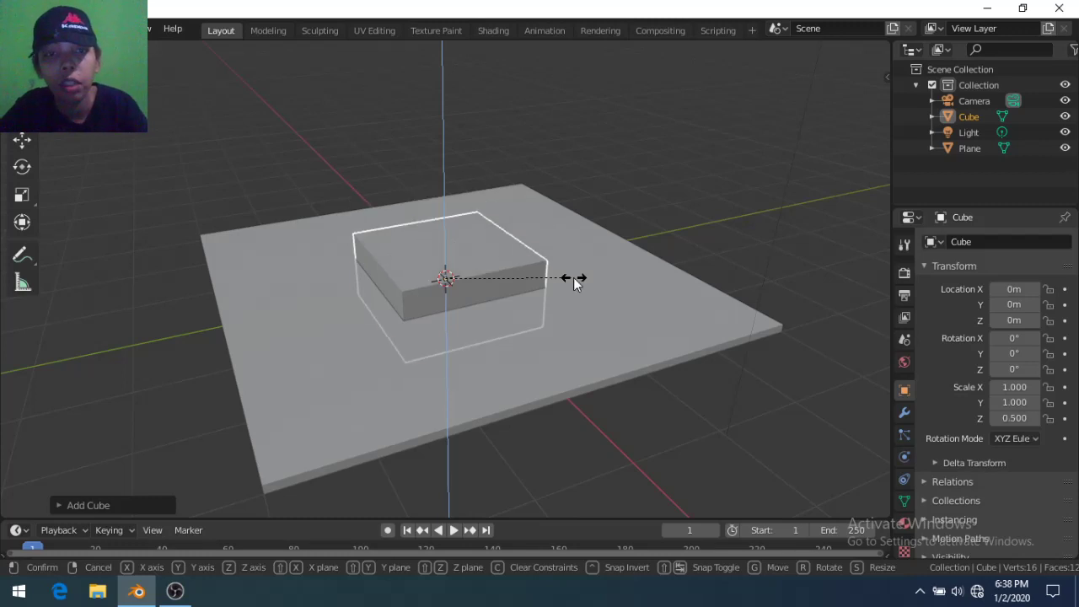
pyautogui.press('Return')
# Raise the cube 1 m along Z, after undoing a stray 1 m move along X
pyautogui.write('g')
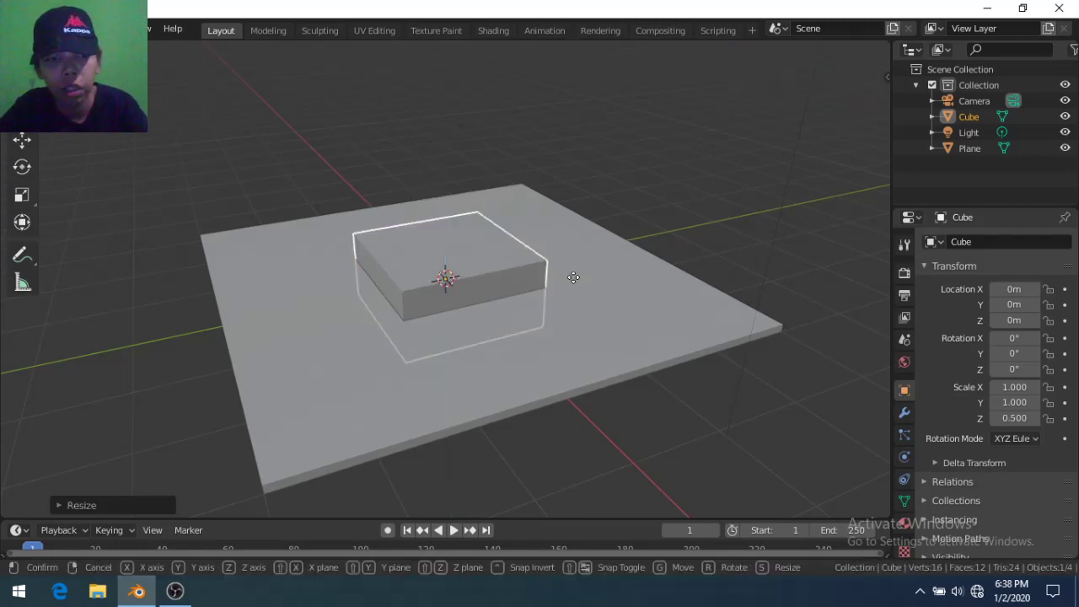
pyautogui.write('x1')
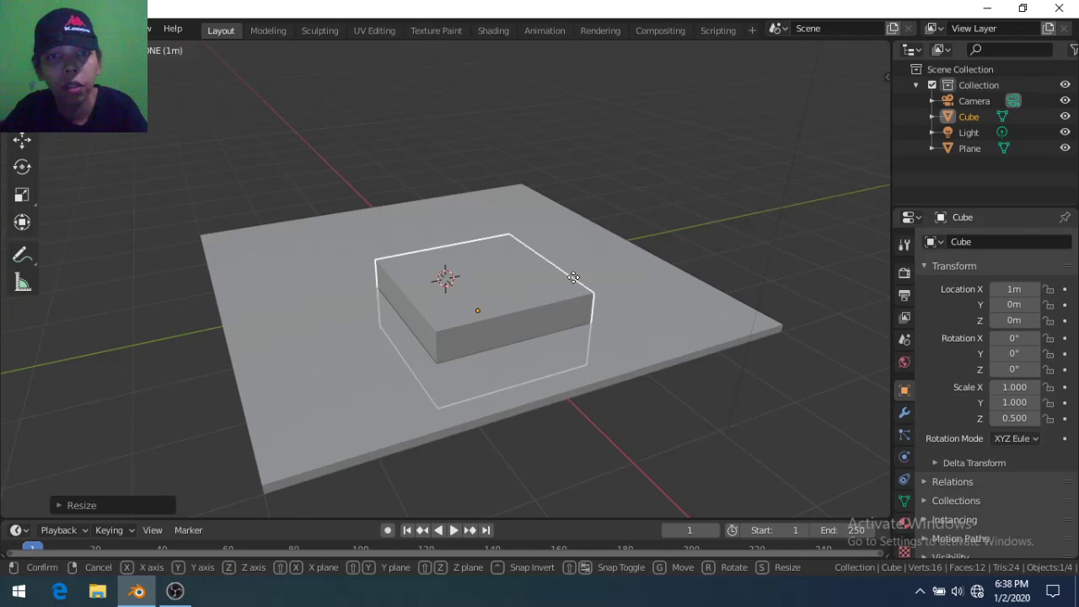
pyautogui.press('Return')
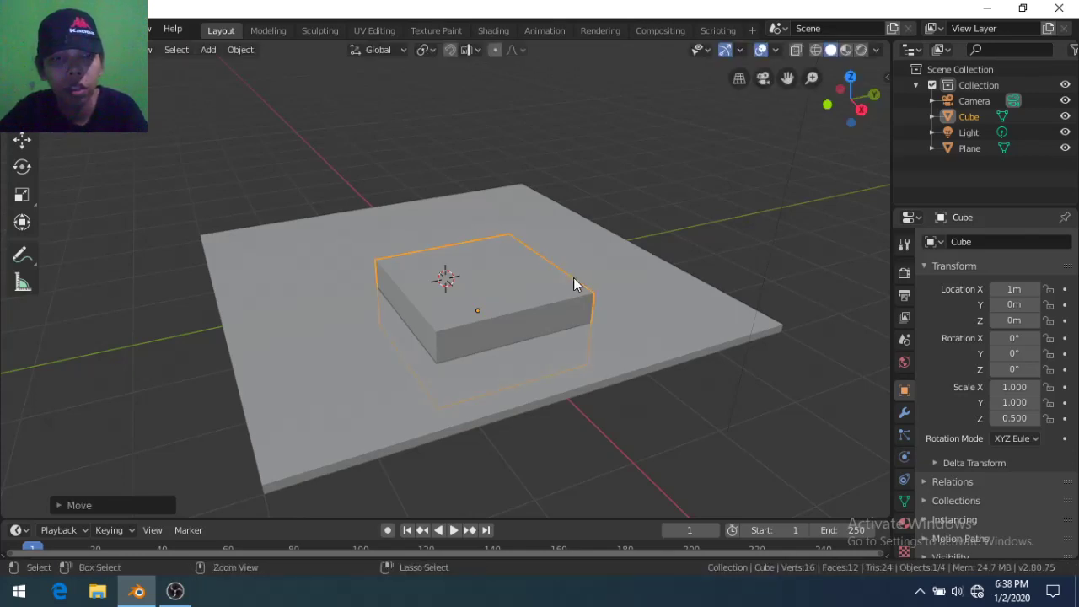
pyautogui.hotkey('ctrl', 'z')
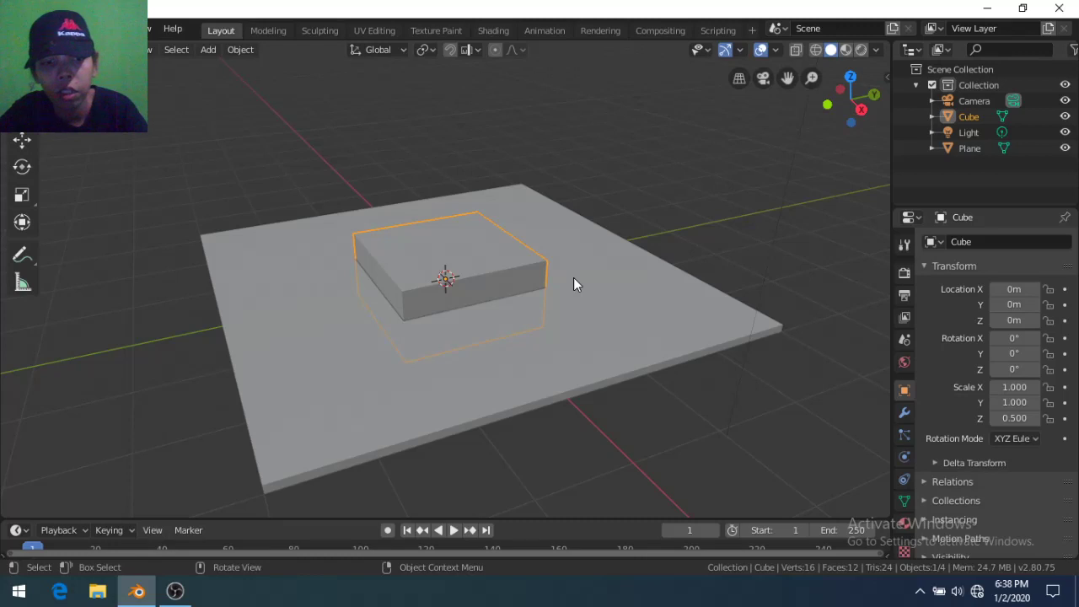
pyautogui.press('g')
pyautogui.press('z')
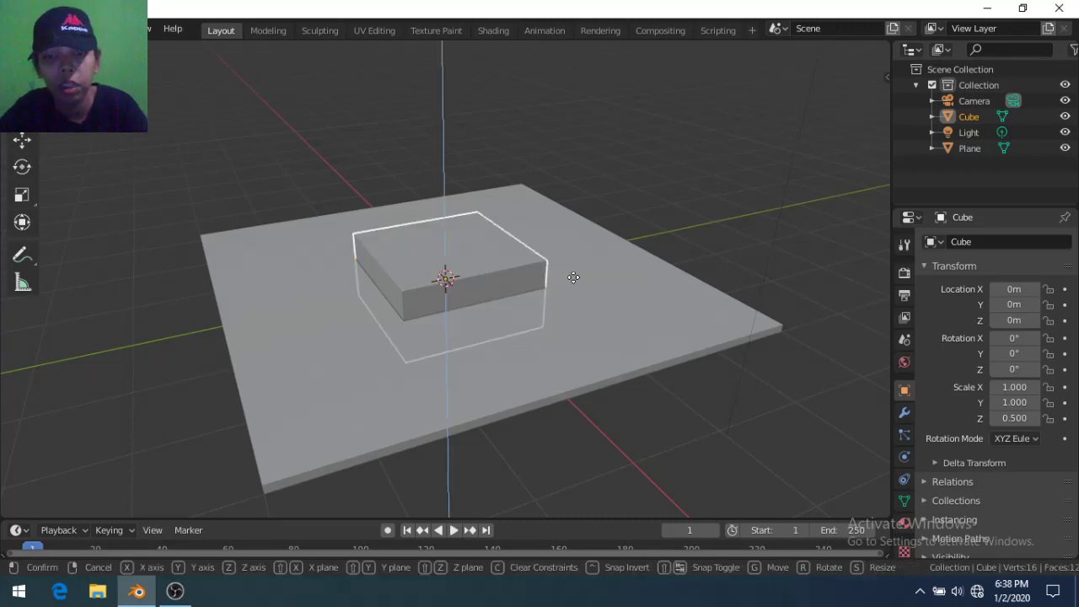
pyautogui.press('1')
pyautogui.press('Return')
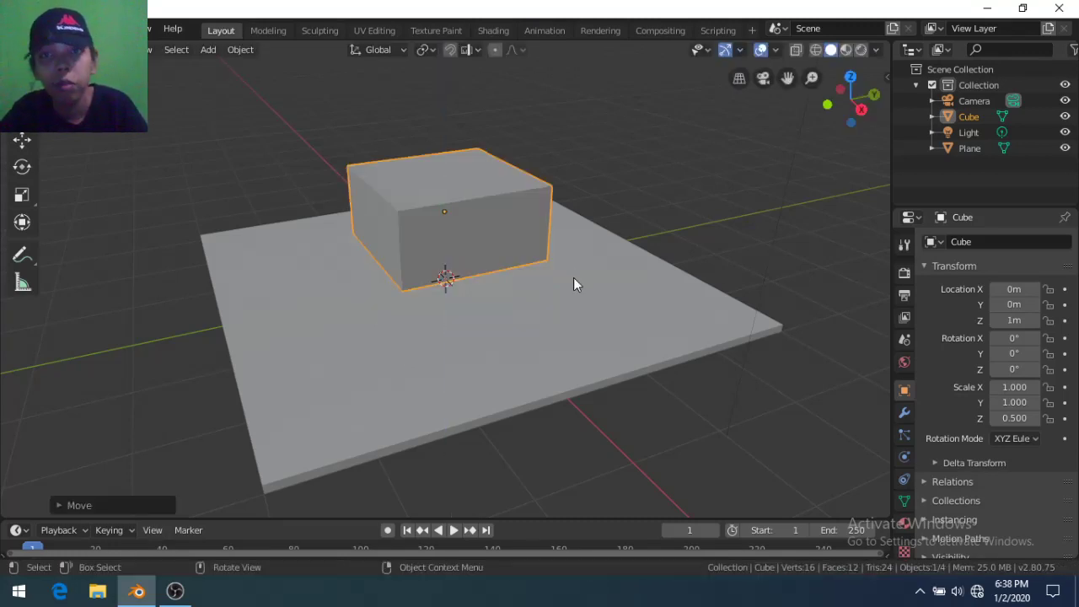
# Halve the cube's width along X to 0.5
pyautogui.click(860, 109)
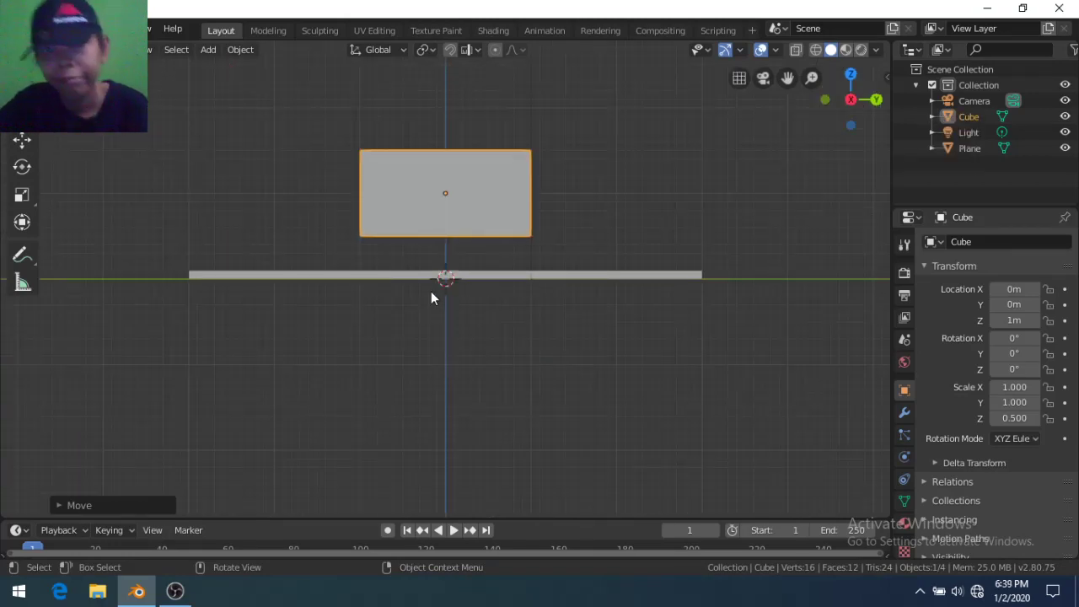
pyautogui.moveTo(431, 292); pyautogui.dragTo(523, 359, button='middle')
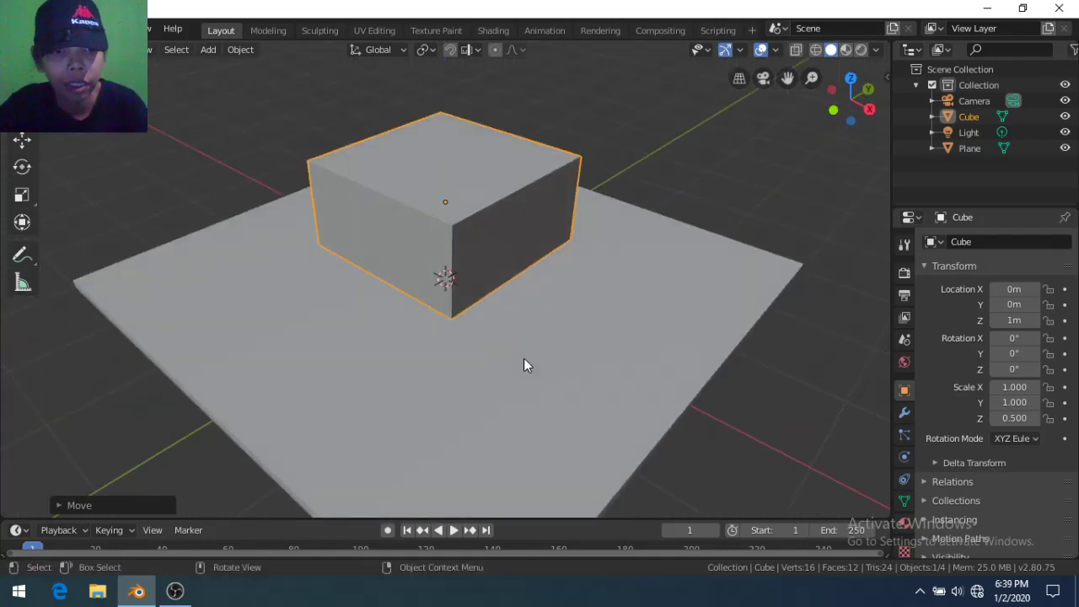
pyautogui.press('g')
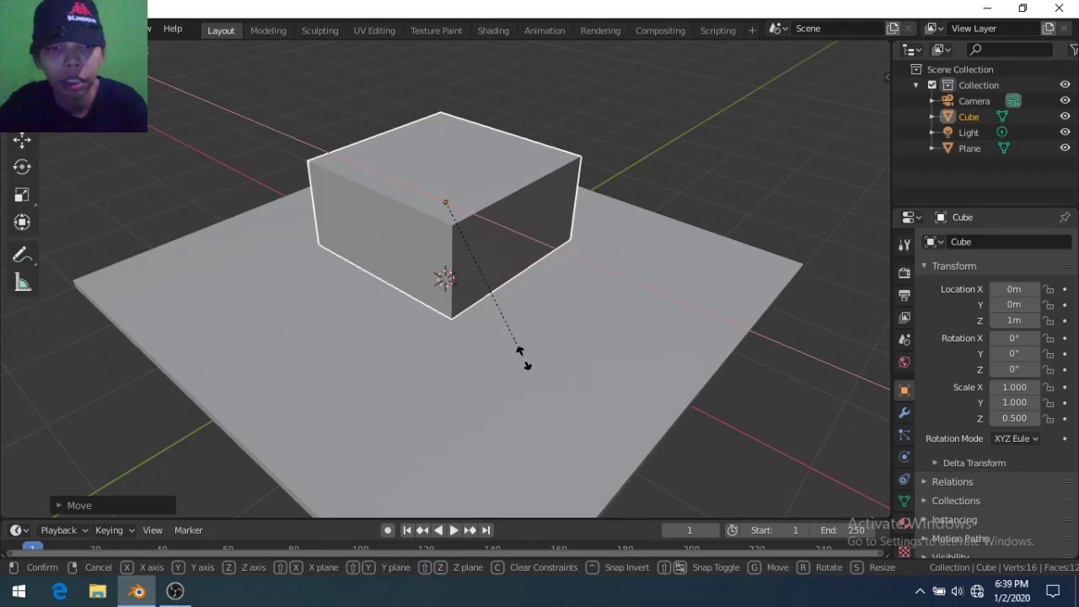
pyautogui.write('0.5')
pyautogui.press('Return')
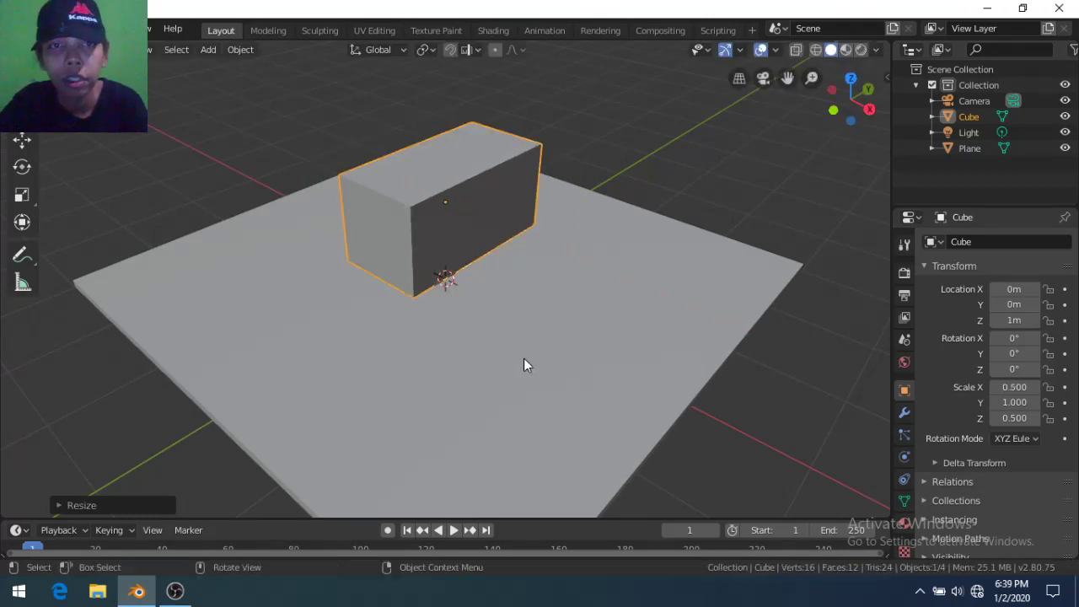
# Scale the cube to 0.1 along Z into a thin seat board
pyautogui.moveTo(545, 361)
pyautogui.mouseDown(button='middle')
pyautogui.moveTo(370, 342)
pyautogui.moveTo(622, 342)
pyautogui.mouseUp(button='middle')
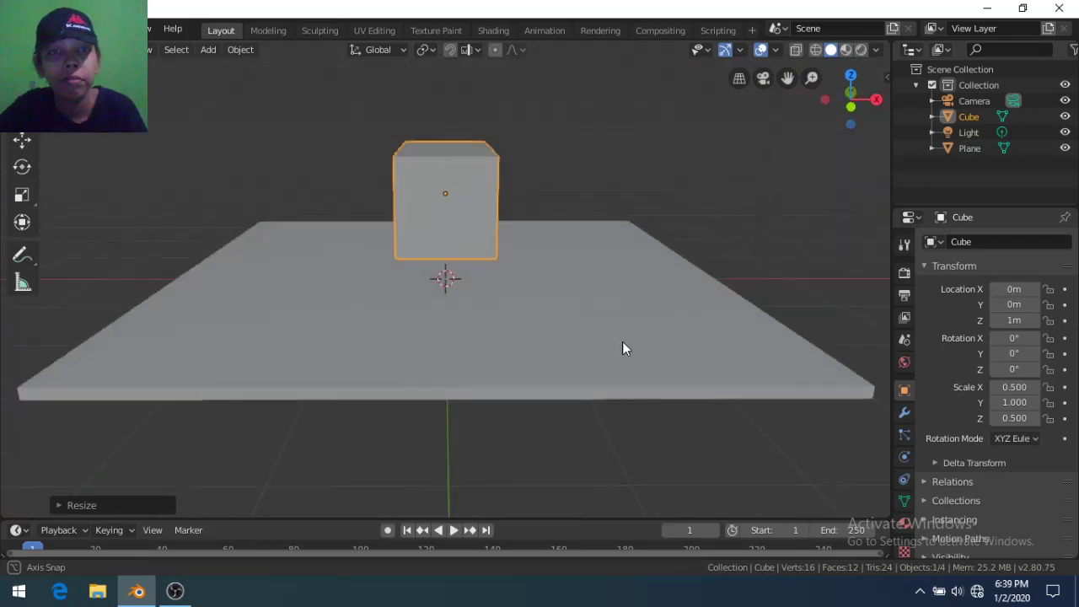
pyautogui.scroll(2, 553, 309)
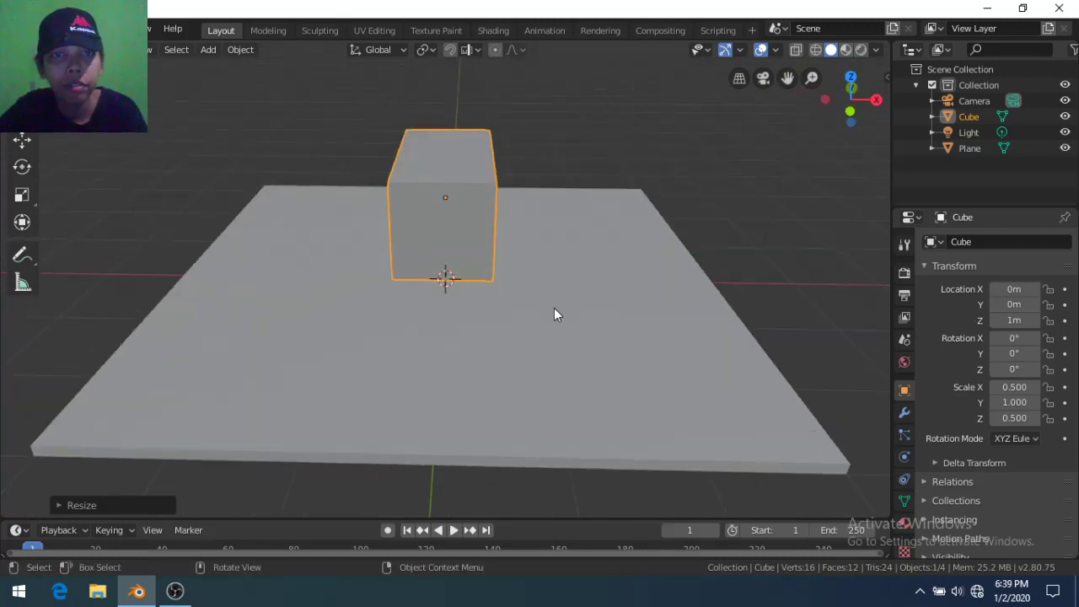
pyautogui.press('s')
pyautogui.write('z')
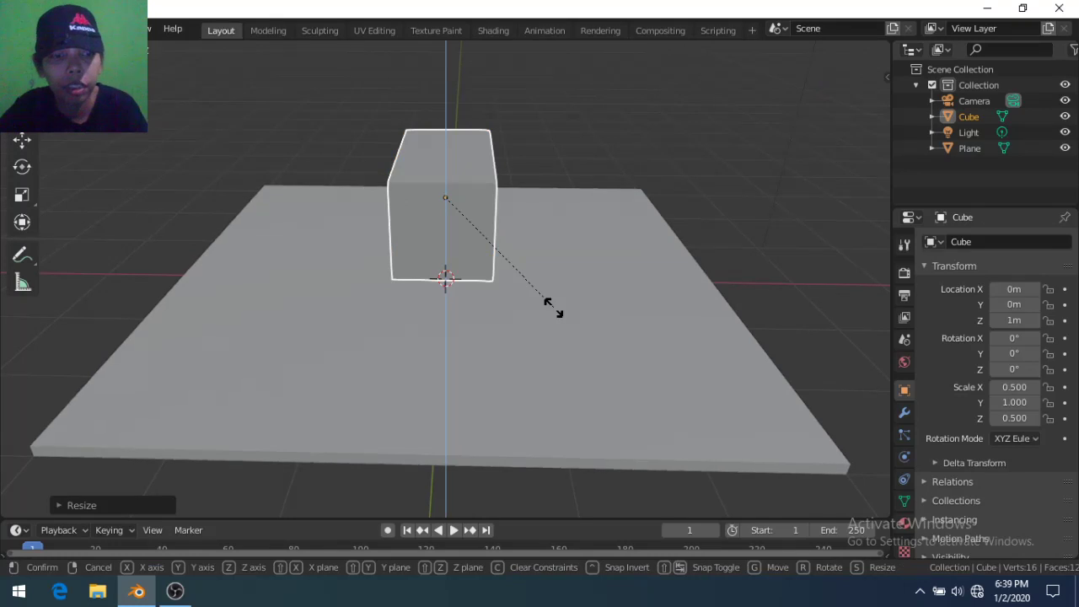
pyautogui.write('0.1')
pyautogui.press('Return')
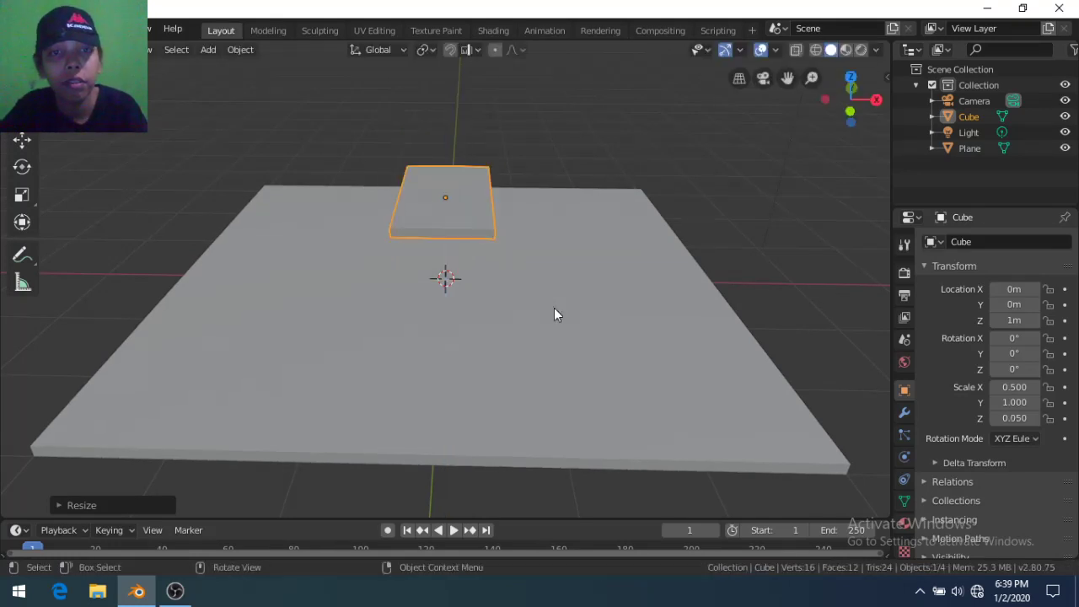
pyautogui.moveTo(377, 278)
pyautogui.mouseDown(button='middle')
pyautogui.moveTo(568, 284)
pyautogui.moveTo(326, 272)
pyautogui.moveTo(331, 223)
pyautogui.moveTo(375, 248)
pyautogui.moveTo(429, 243)
pyautogui.moveTo(443, 224)
pyautogui.moveTo(464, 228)
pyautogui.moveTo(503, 311)
pyautogui.moveTo(471, 297)
pyautogui.mouseUp(button='middle')
# In Edit Mode, cut a centre edge loop across the slab and try a bevel, then undo it
pyautogui.press('Tab')
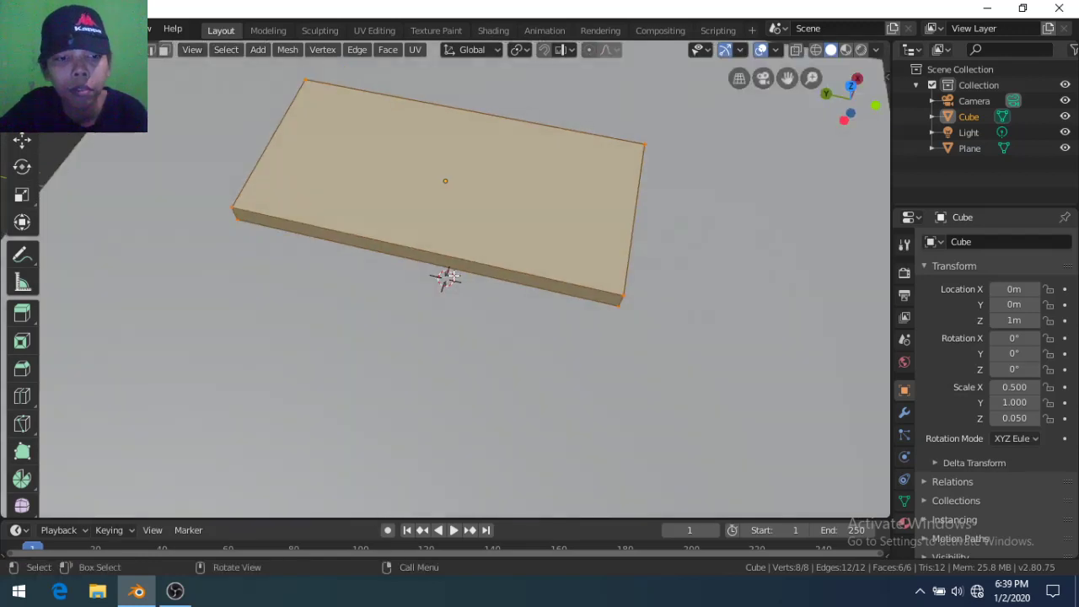
pyautogui.hotkey('ctrl', 'r')
pyautogui.click(439, 233)
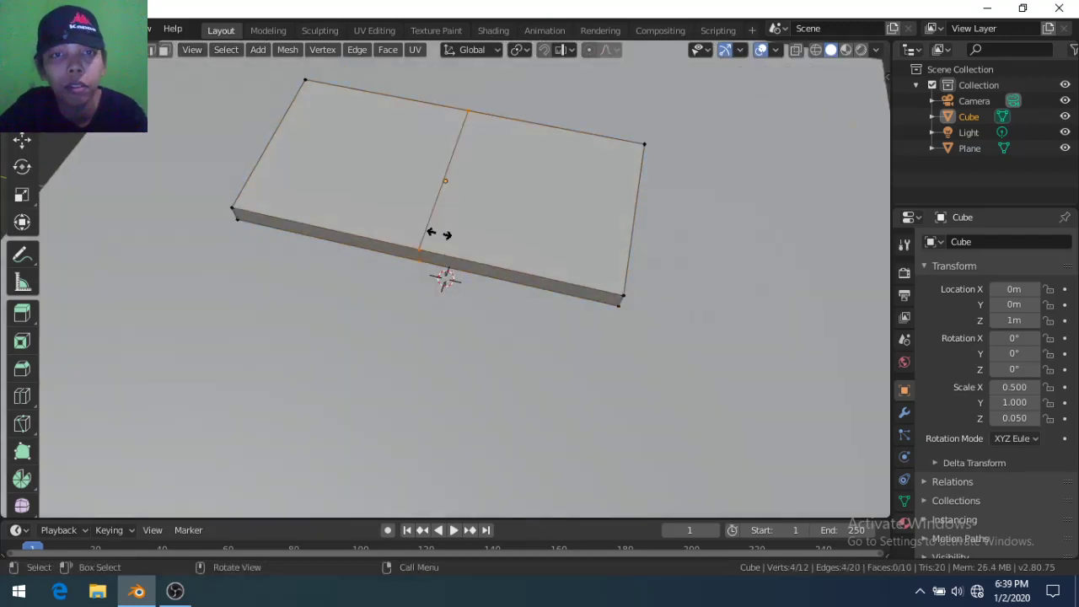
pyautogui.click(439, 234)
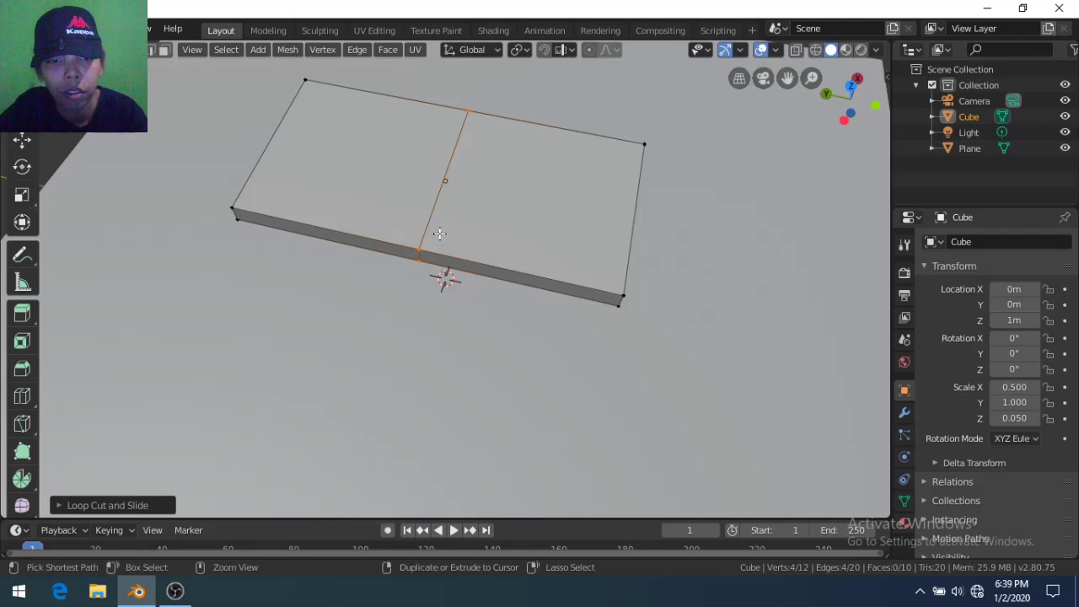
pyautogui.hotkey('ctrl', 'b')
pyautogui.click(437, 279)
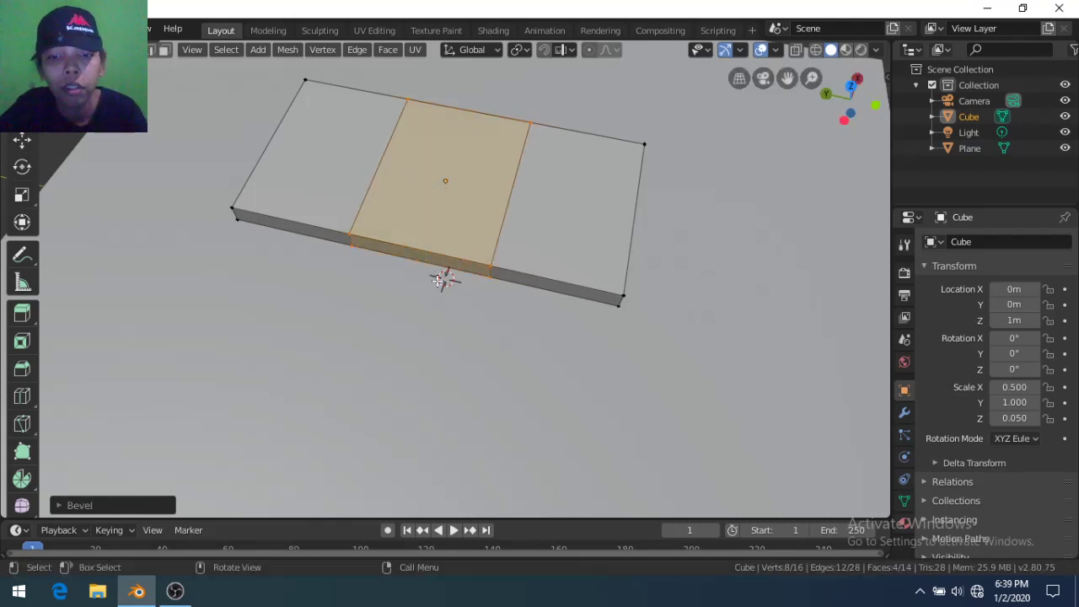
pyautogui.press('.')
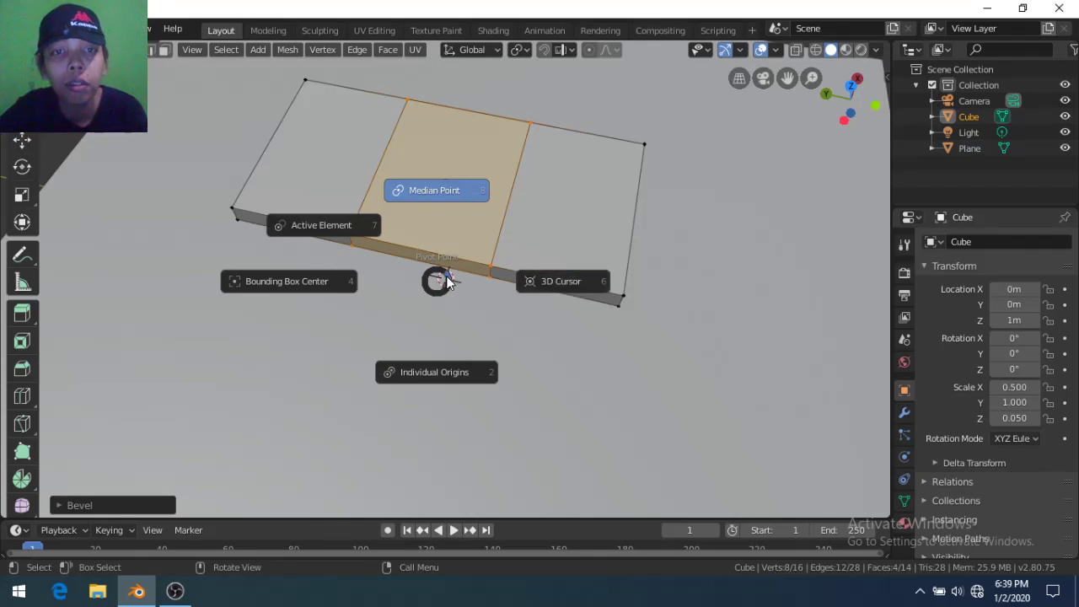
pyautogui.click(447, 281)
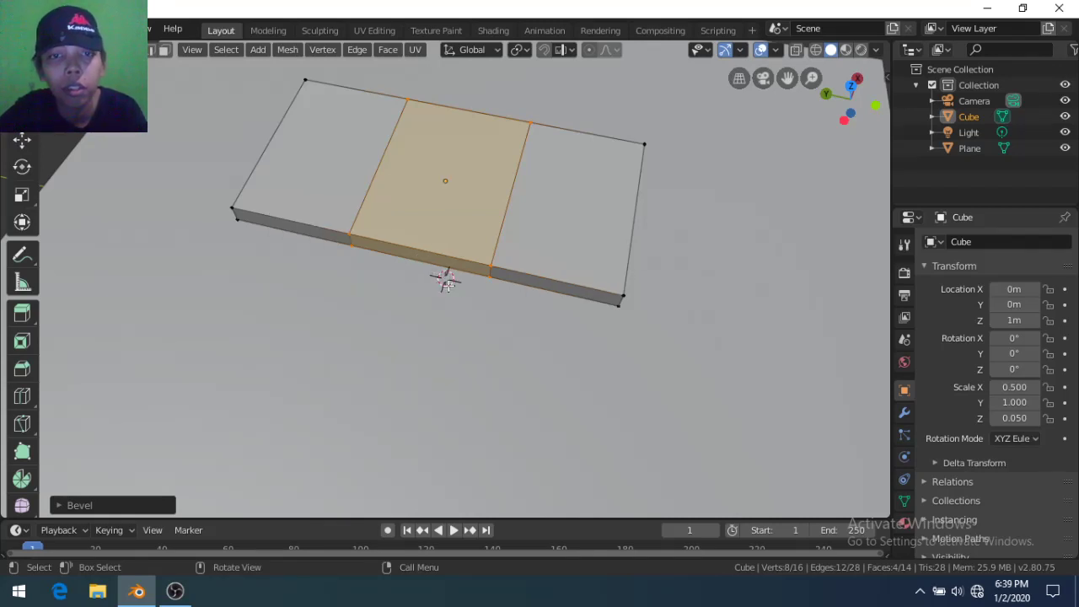
pyautogui.hotkey('ctrl', 'x')
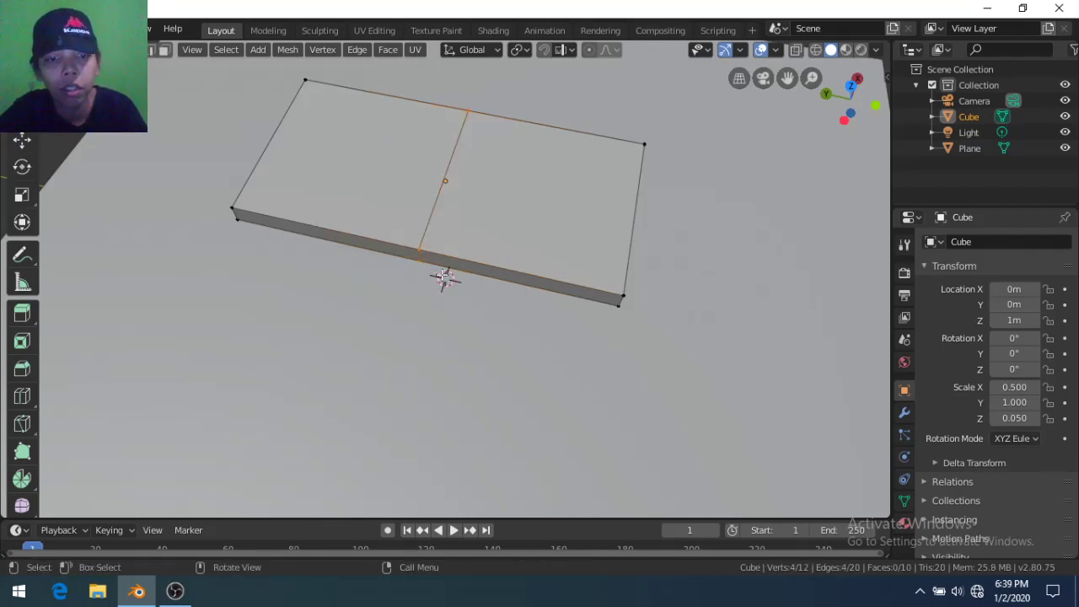
# Bevel the centre edge loop to a width of 0.9 m
pyautogui.hotkey('ctrl', 'b')
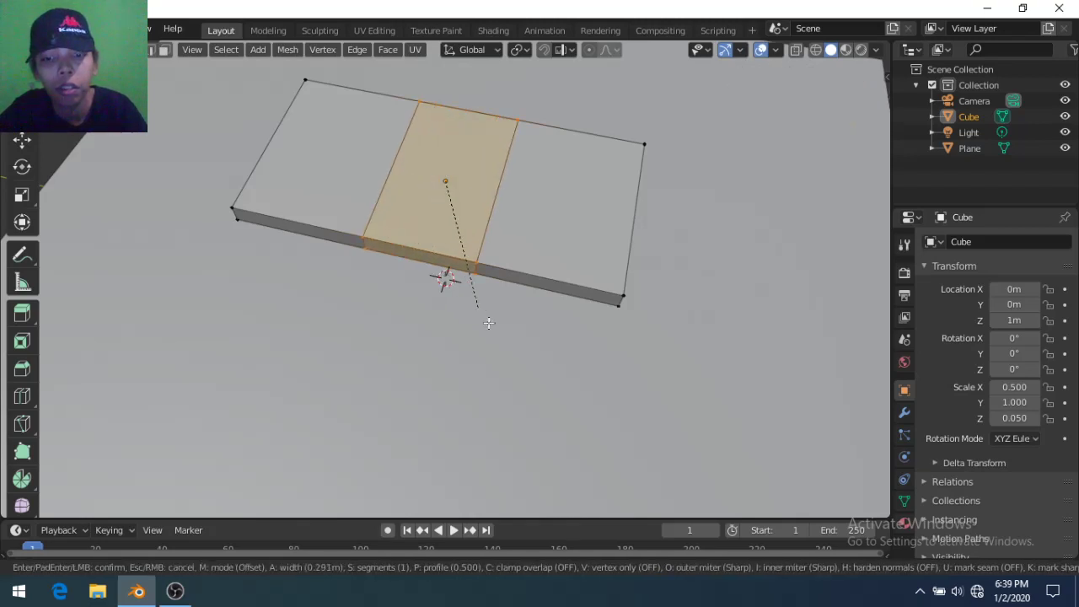
pyautogui.press('0')
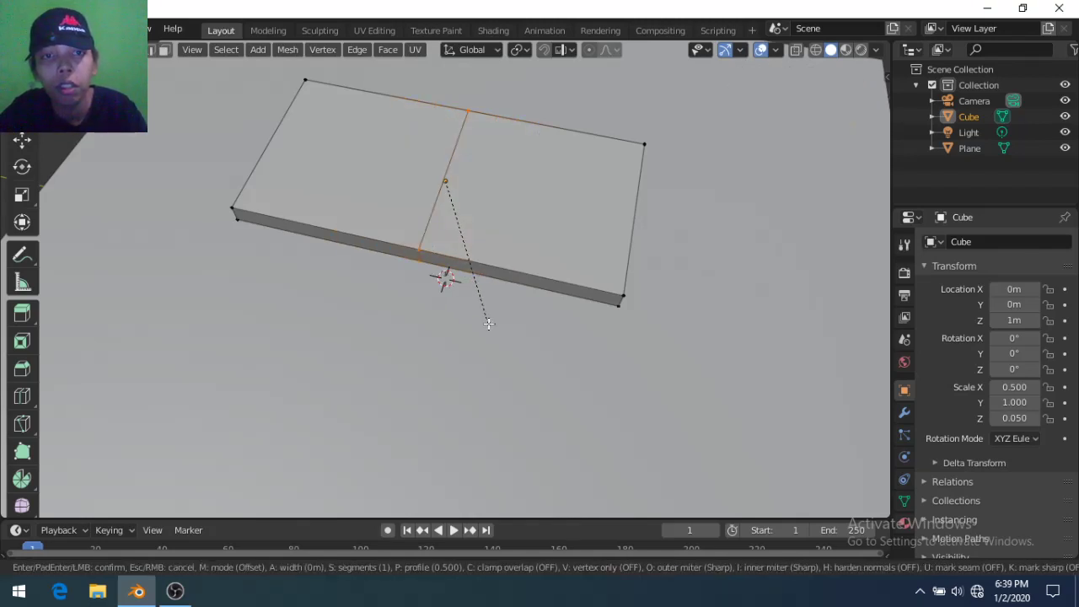
pyautogui.write('.8')
pyautogui.press('BackSpace')
pyautogui.write('9')
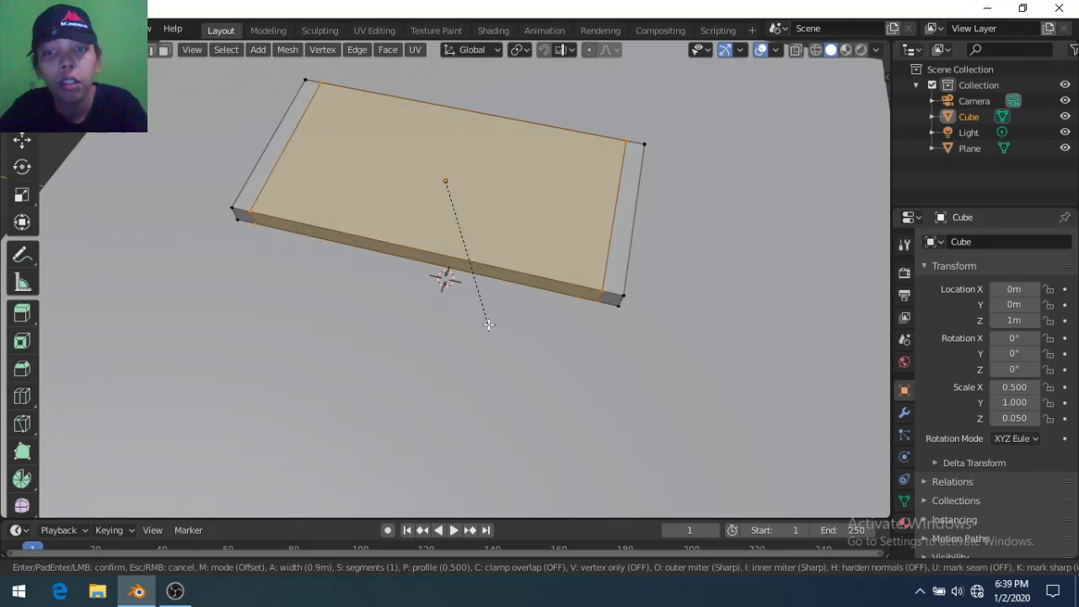
pyautogui.press('Return')
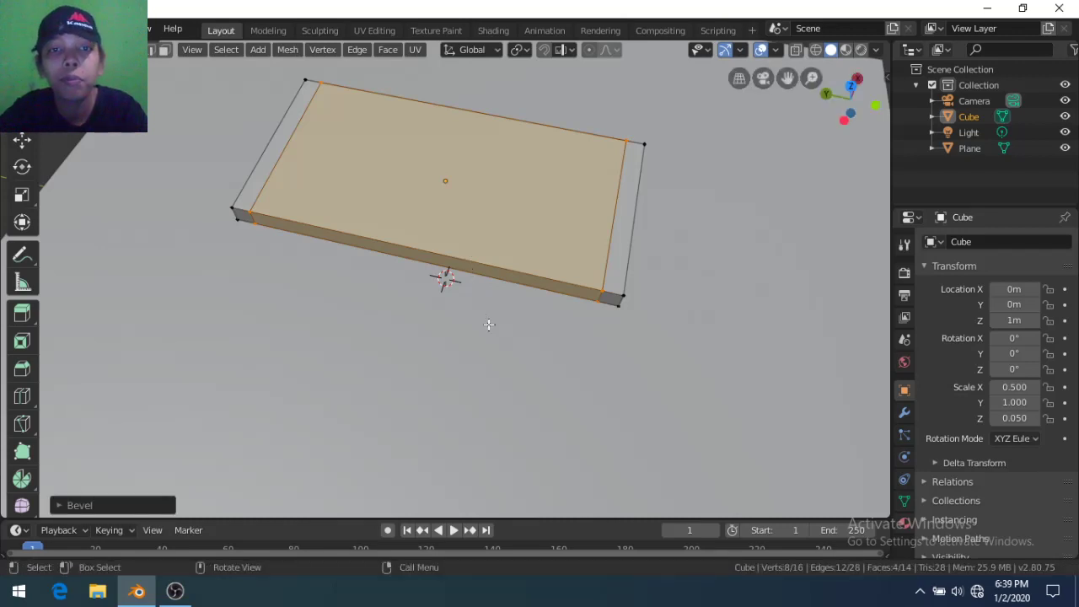
pyautogui.press('ctrl')
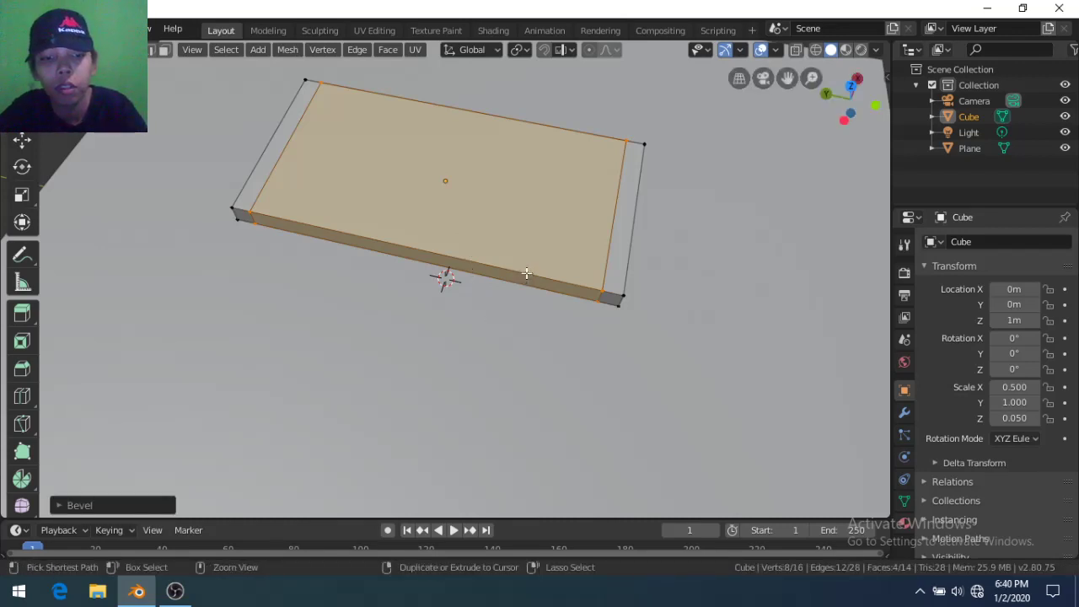
# Cut a lengthwise centre loop, bevel it 0.8 m, and select a small corner face
pyautogui.hotkey('ctrl', 'r')
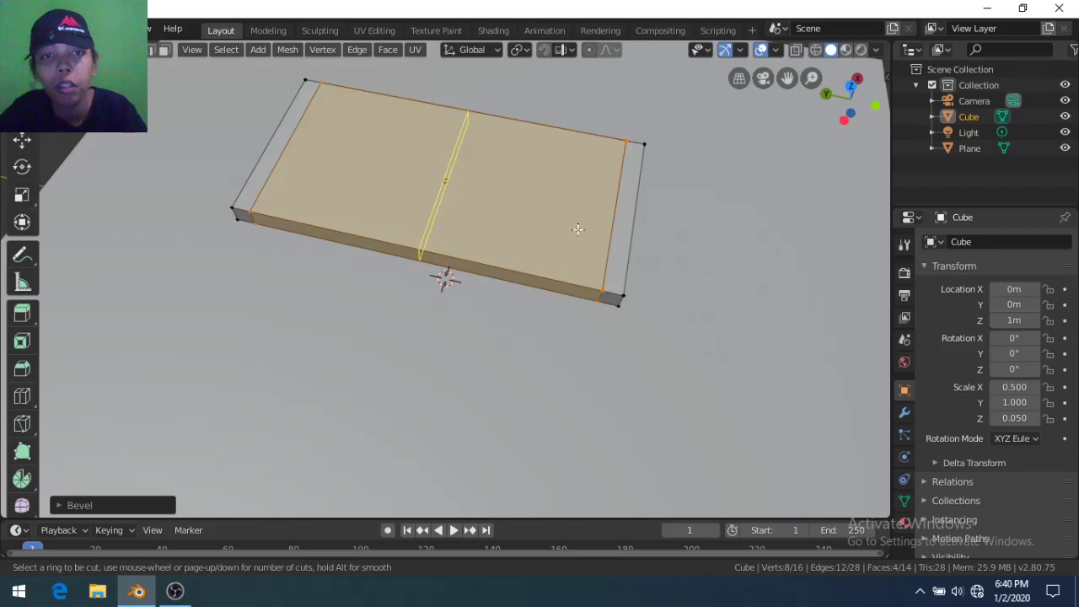
pyautogui.click(616, 215)
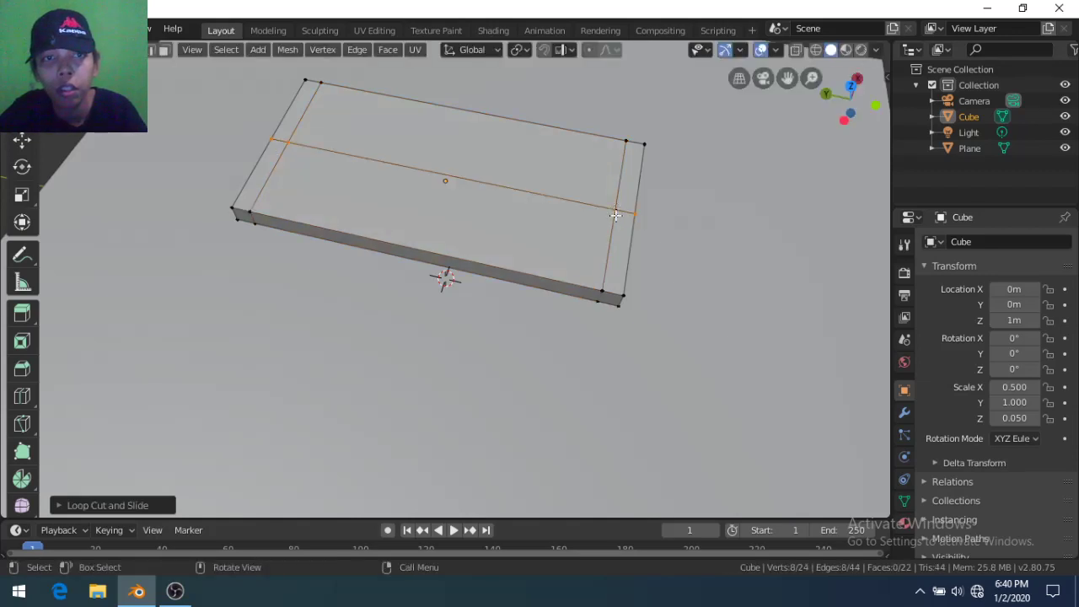
pyautogui.hotkey('ctrl', 'b')
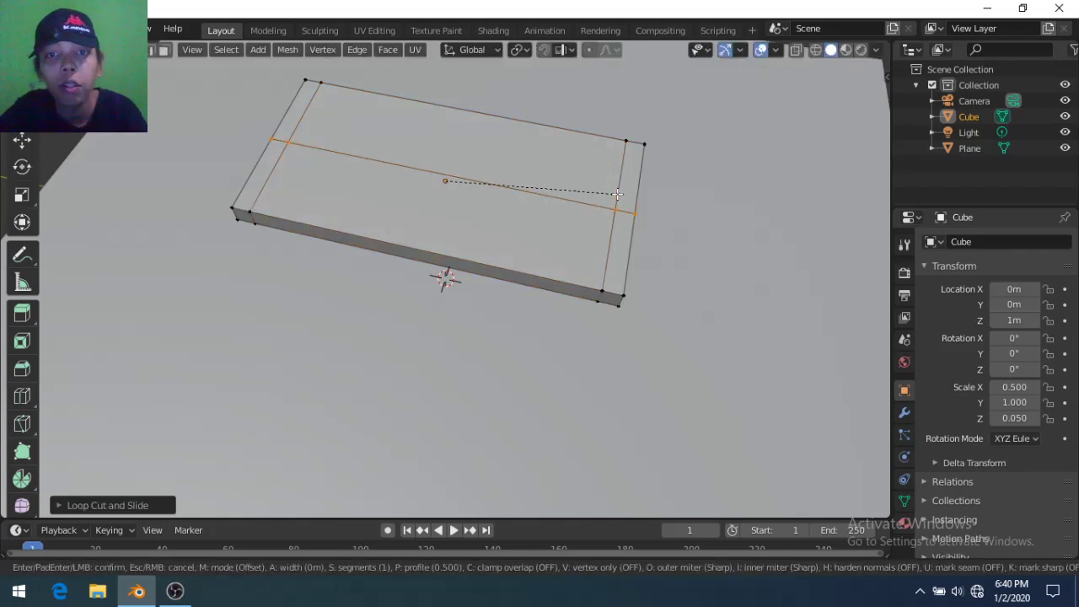
pyautogui.write('0.8')
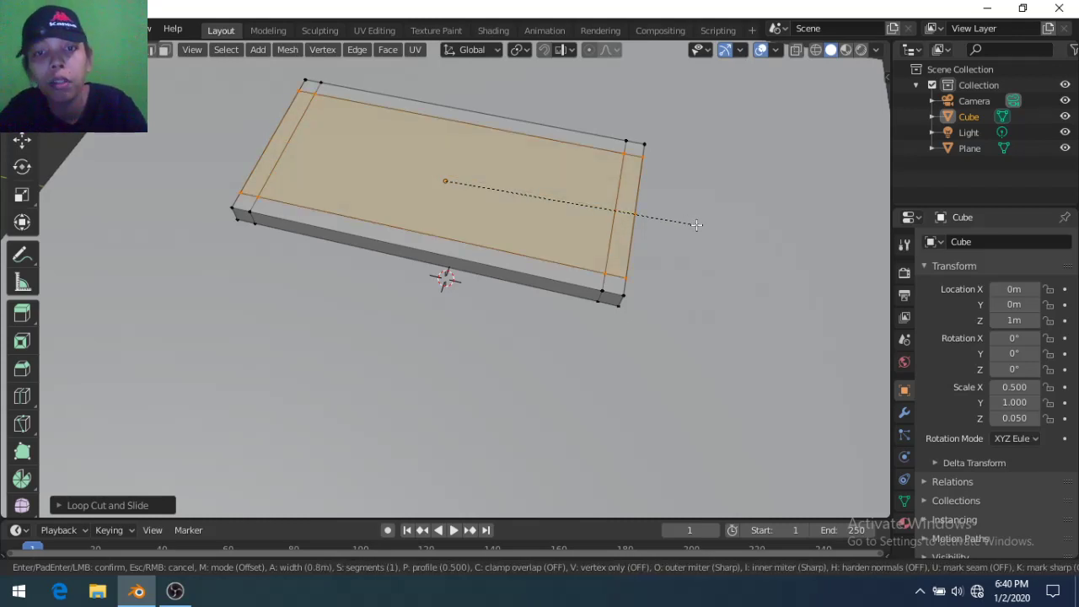
pyautogui.press('Return')
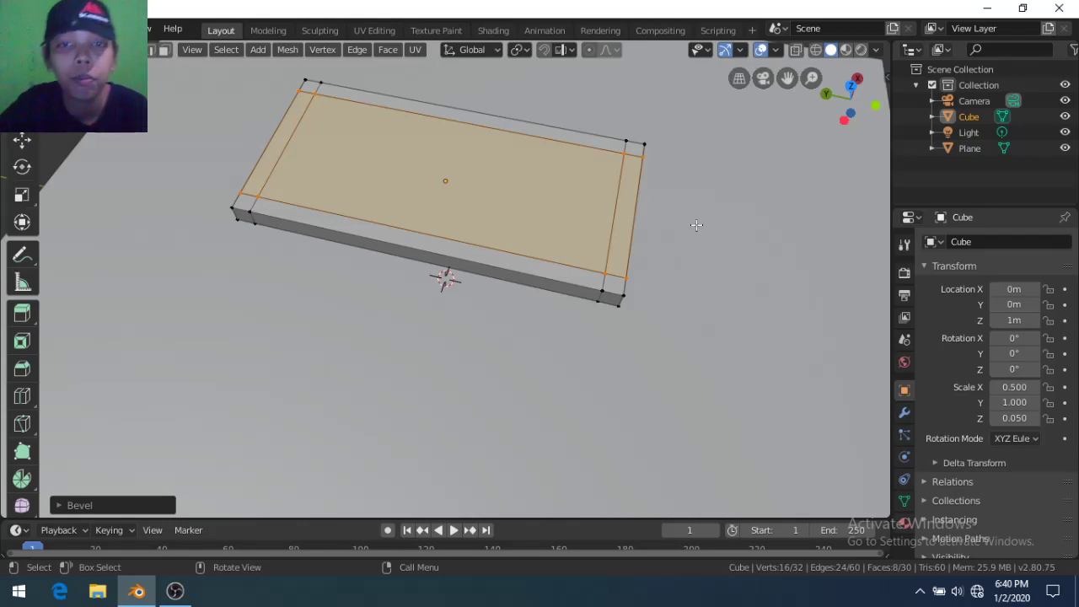
pyautogui.press('3')
pyautogui.click(617, 281)
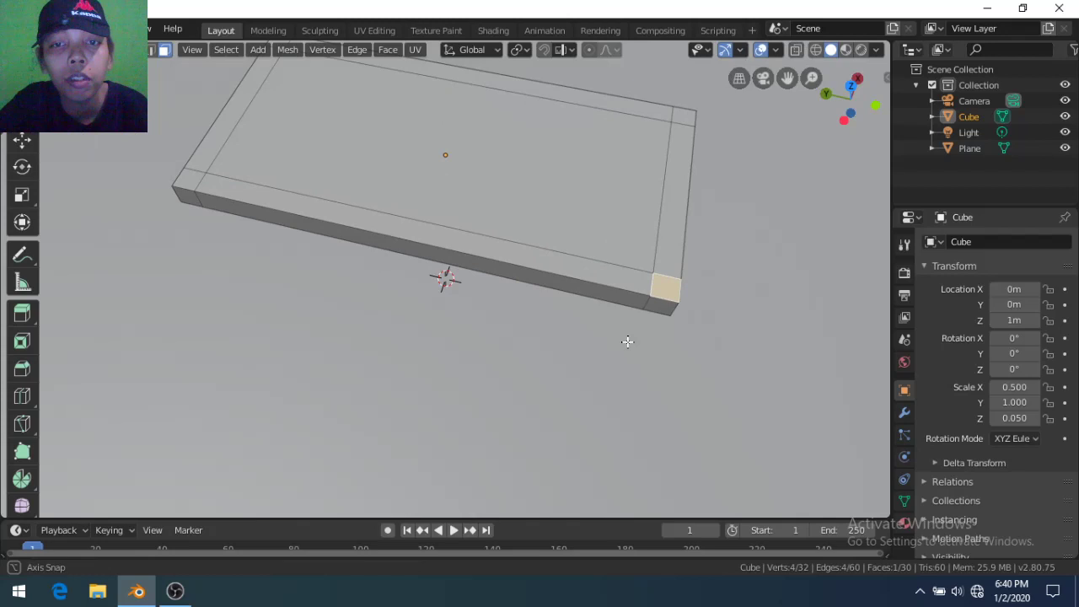
# Hide the Plane and extrude the four underside corner faces down by -1 into legs
pyautogui.moveTo(621, 340); pyautogui.dragTo(596, 220, button='middle')
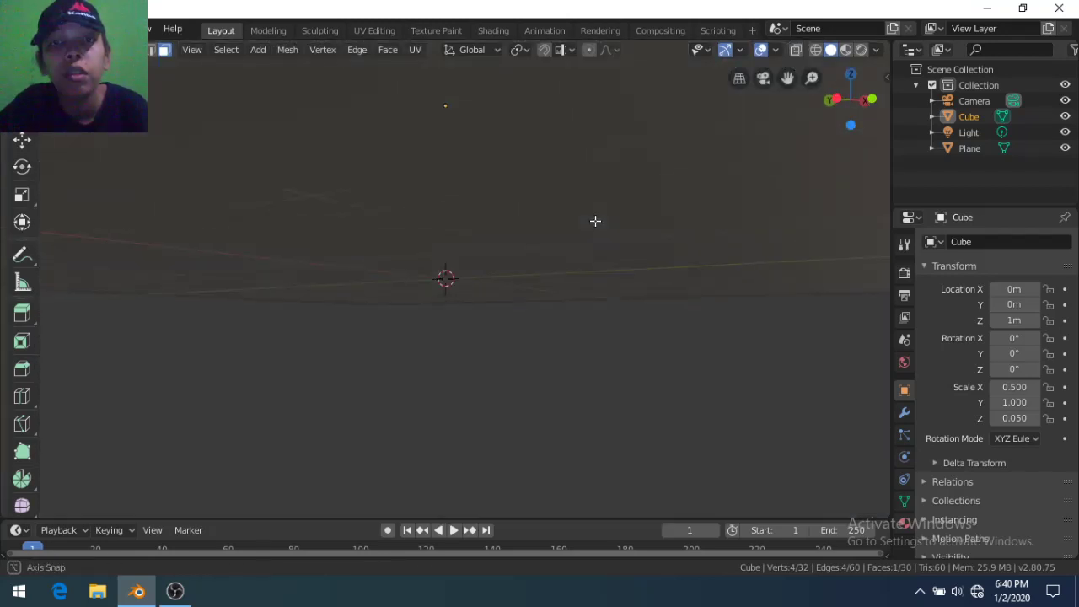
pyautogui.click(1064, 148)
pyautogui.moveTo(329, 147)
pyautogui.mouseDown(button='middle')
pyautogui.moveTo(340, 121)
pyautogui.moveTo(247, 98)
pyautogui.mouseUp(button='middle')
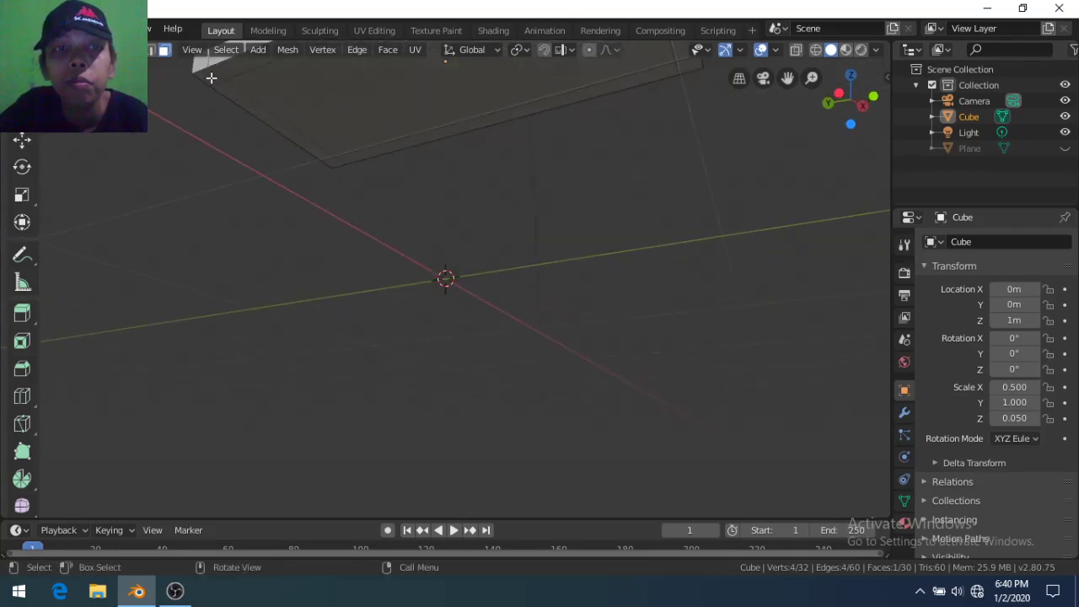
pyautogui.keyDown('shift'); pyautogui.click(333, 164); pyautogui.keyUp('shift')
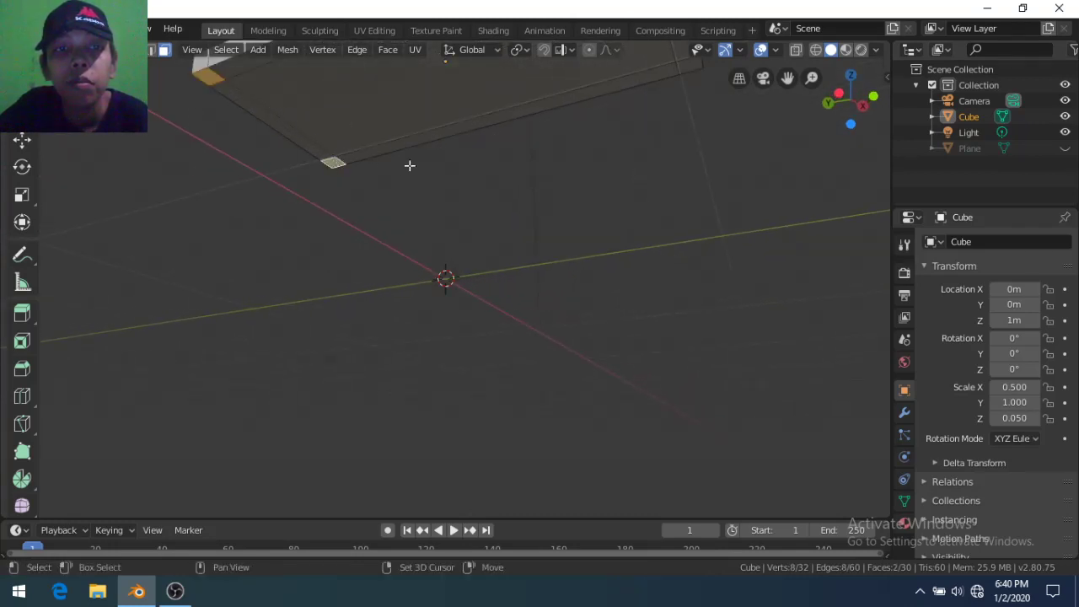
pyautogui.keyDown('shift'); pyautogui.click(690, 67); pyautogui.keyUp('shift')
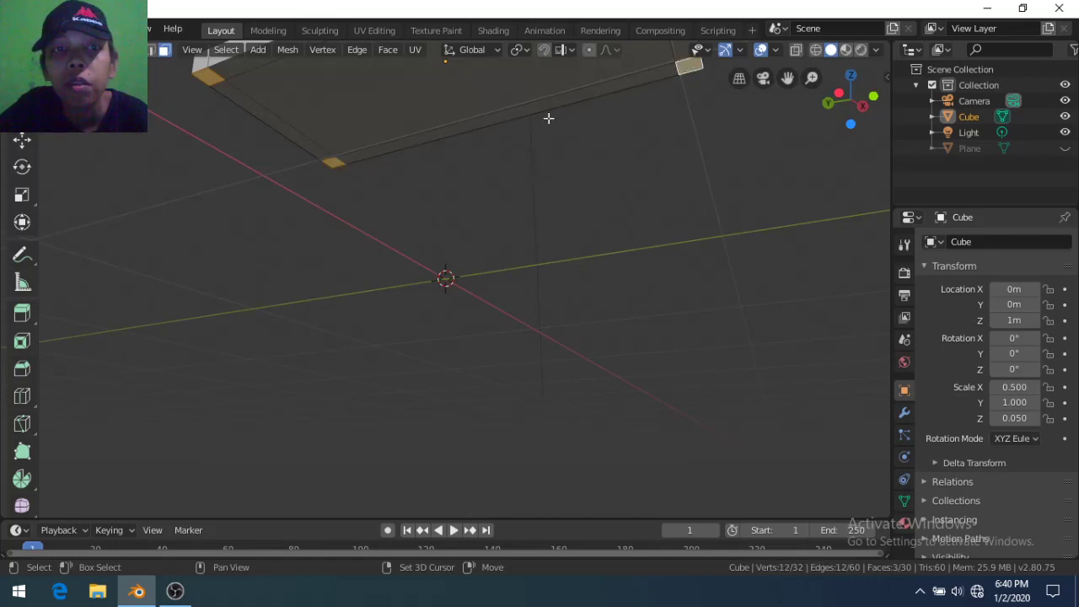
pyautogui.moveTo(549, 118); pyautogui.dragTo(512, 221, button='middle')
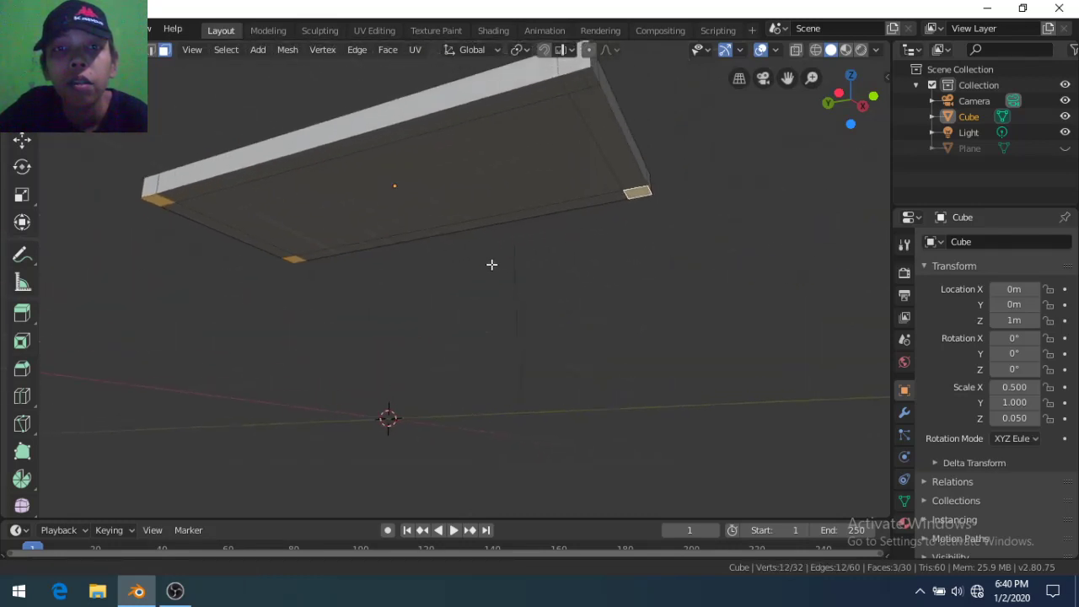
pyautogui.keyDown('shift'); pyautogui.click(578, 91); pyautogui.keyUp('shift')
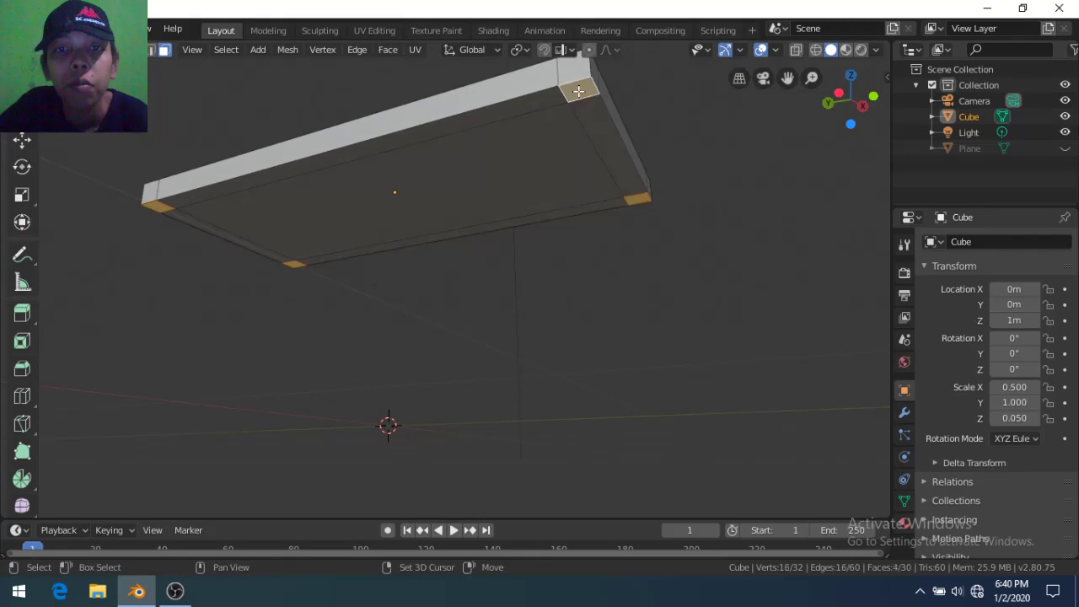
pyautogui.press('e')
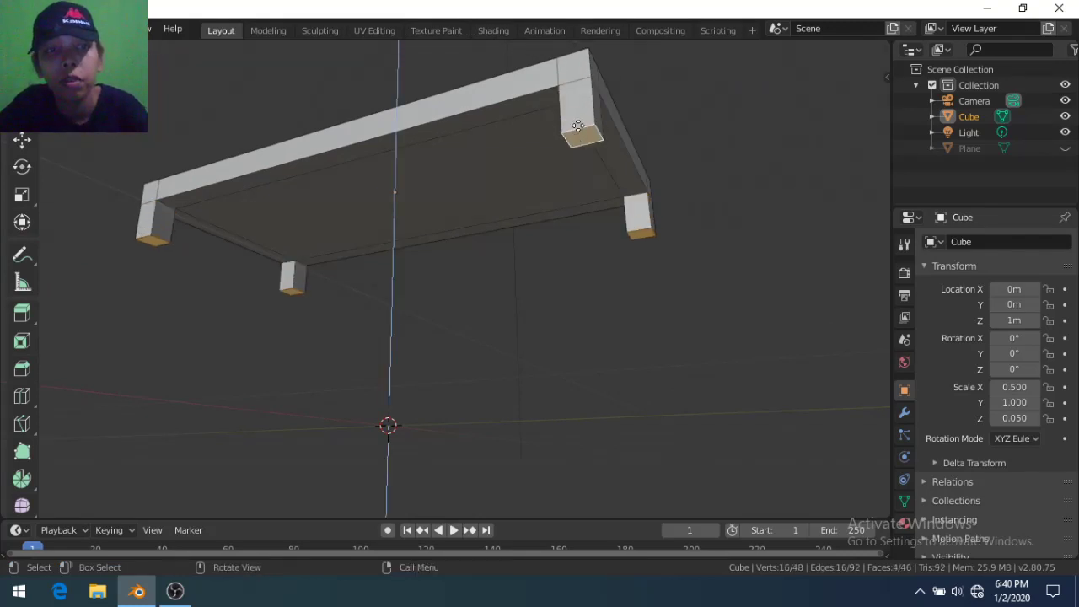
pyautogui.write('-1')
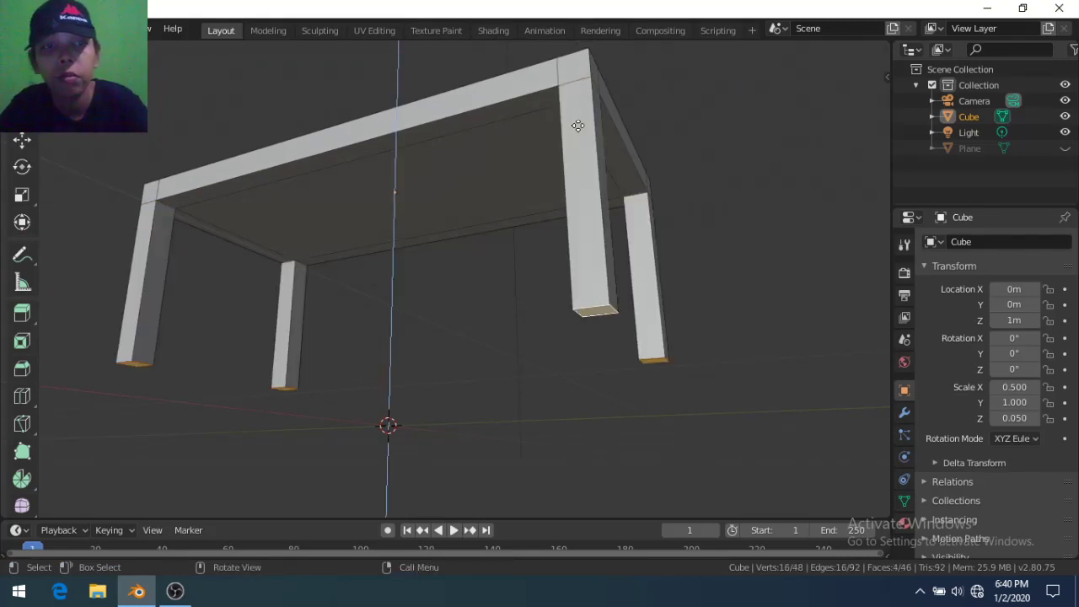
pyautogui.press('Return')
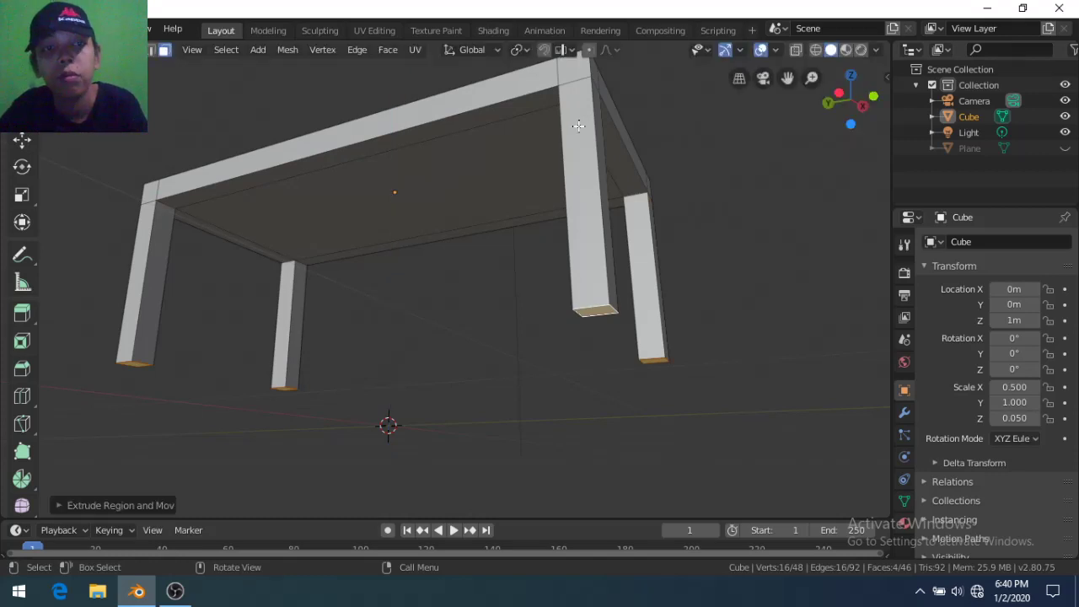
pyautogui.moveTo(429, 183)
pyautogui.mouseDown(button='middle')
pyautogui.moveTo(460, 304)
pyautogui.moveTo(472, 293)
pyautogui.mouseUp(button='middle')
pyautogui.scroll(-1, 472, 294)
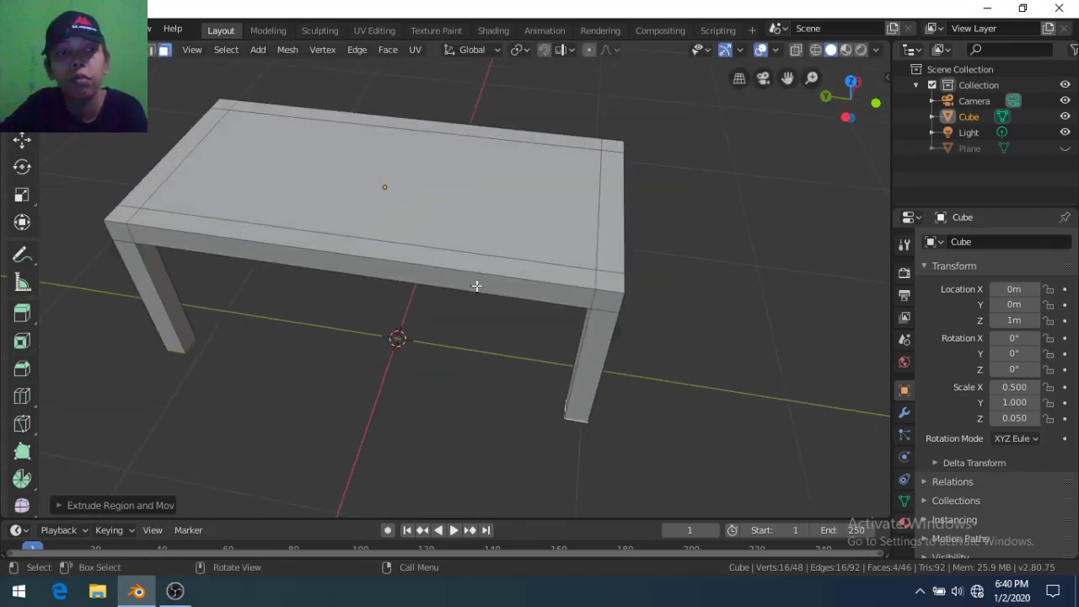
# Extrude the two front corner faces up 0.1 into short posts
pyautogui.click(122, 212)
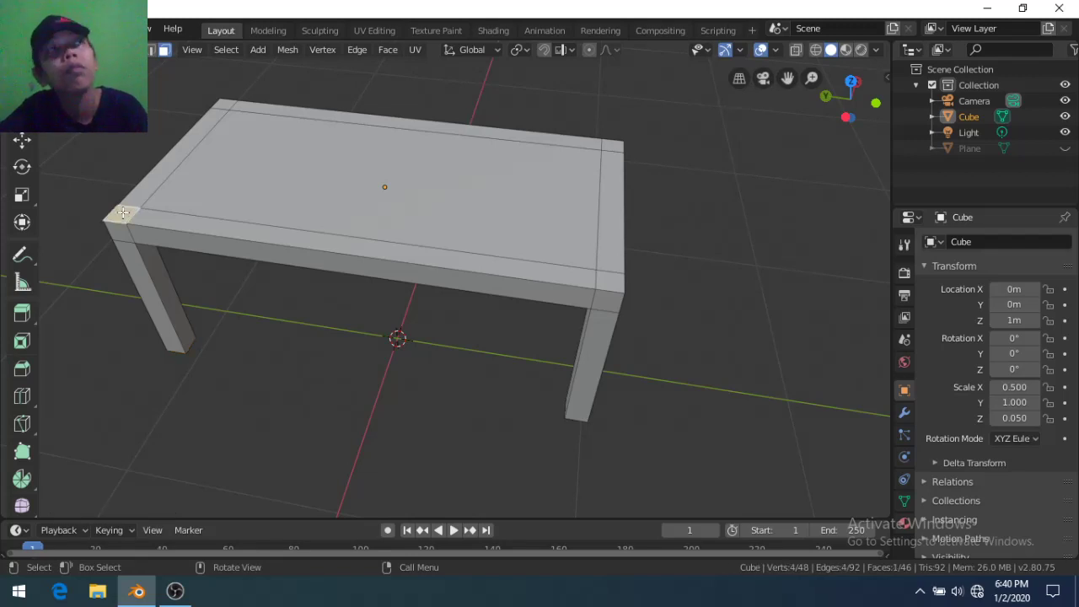
pyautogui.keyDown('shift'); pyautogui.click(611, 281); pyautogui.keyUp('shift')
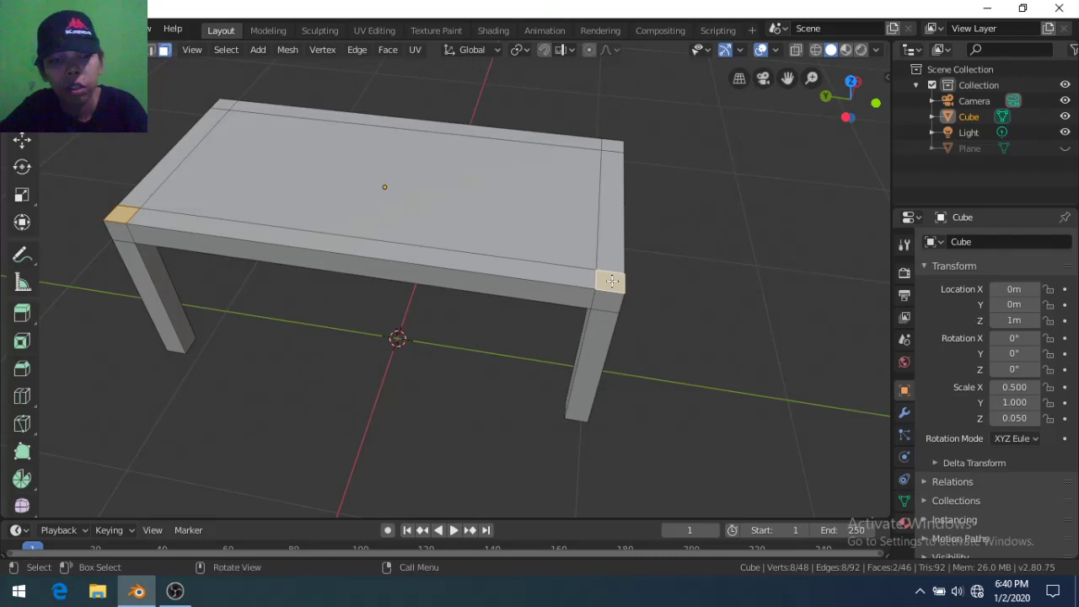
pyautogui.press('e')
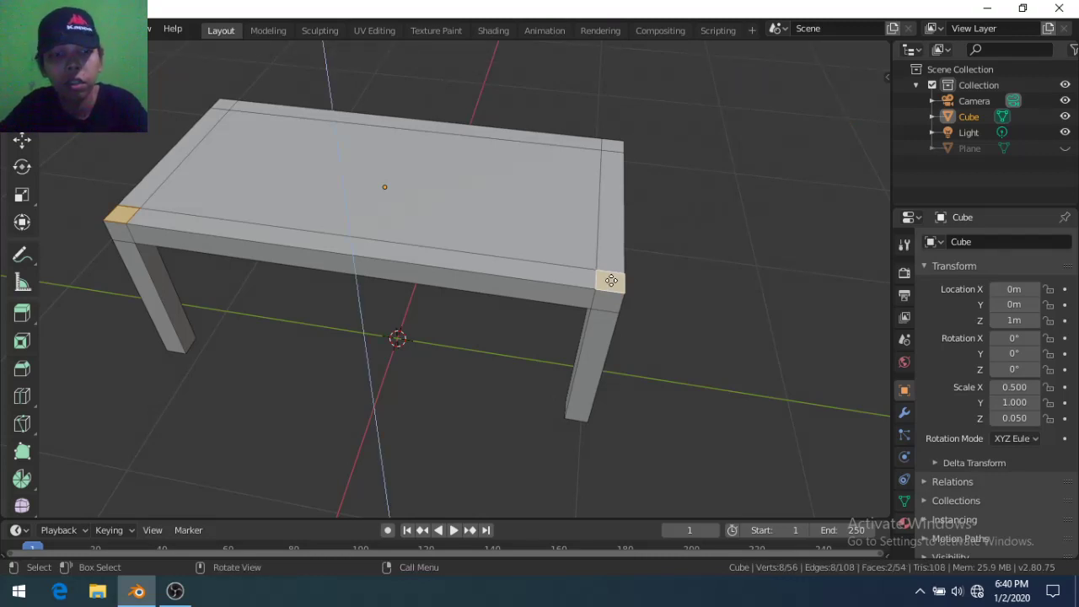
pyautogui.write('0.1')
pyautogui.press('Return')
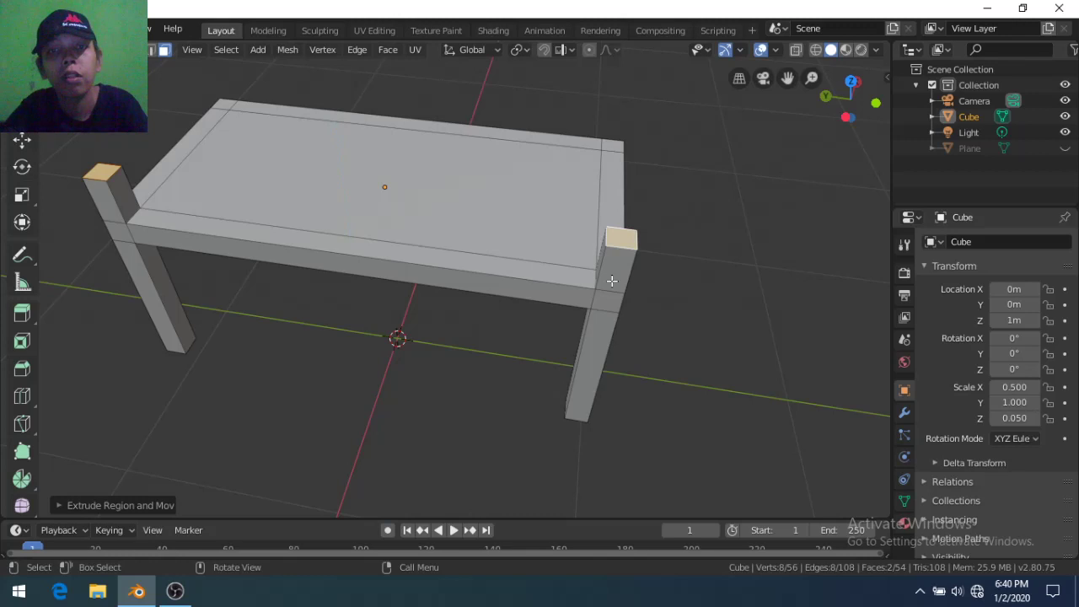
# Extrude the two back corner faces up 1 into tall upright posts
pyautogui.click(221, 102)
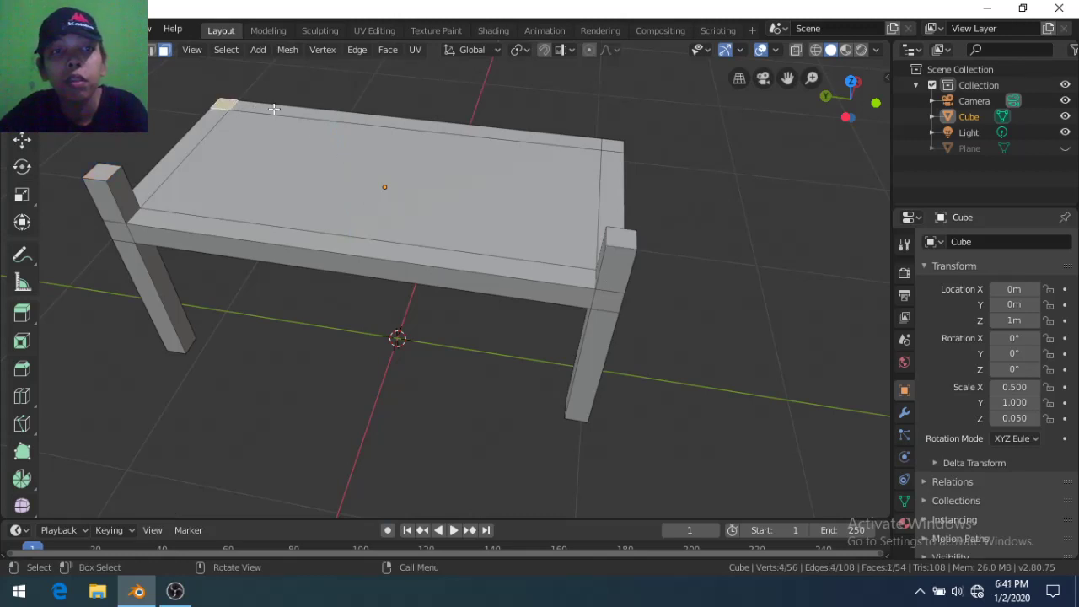
pyautogui.keyDown('shift'); pyautogui.click(613, 145); pyautogui.keyUp('shift')
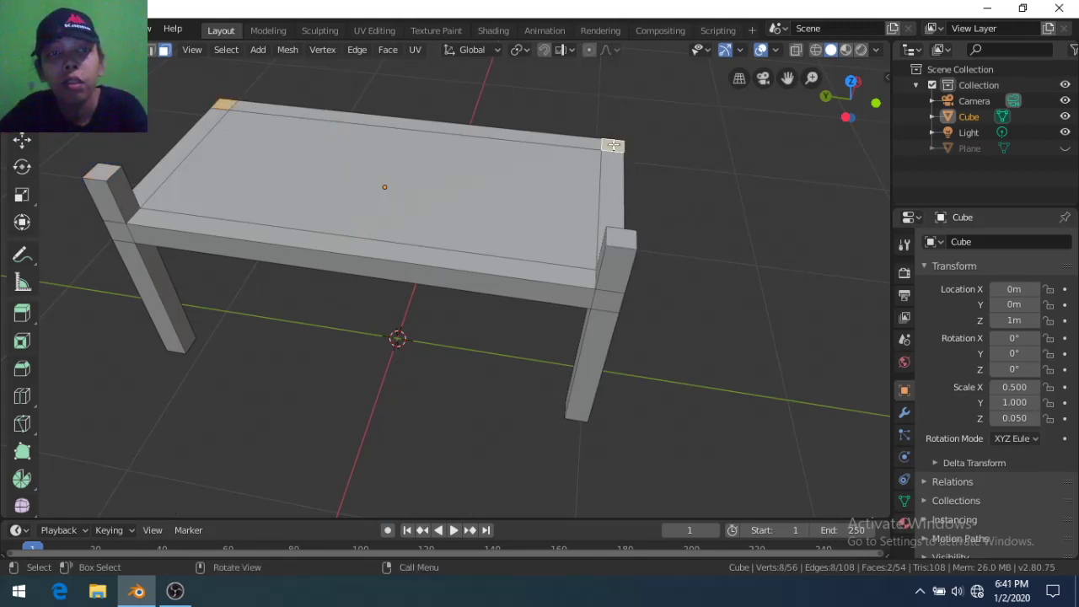
pyautogui.press('e')
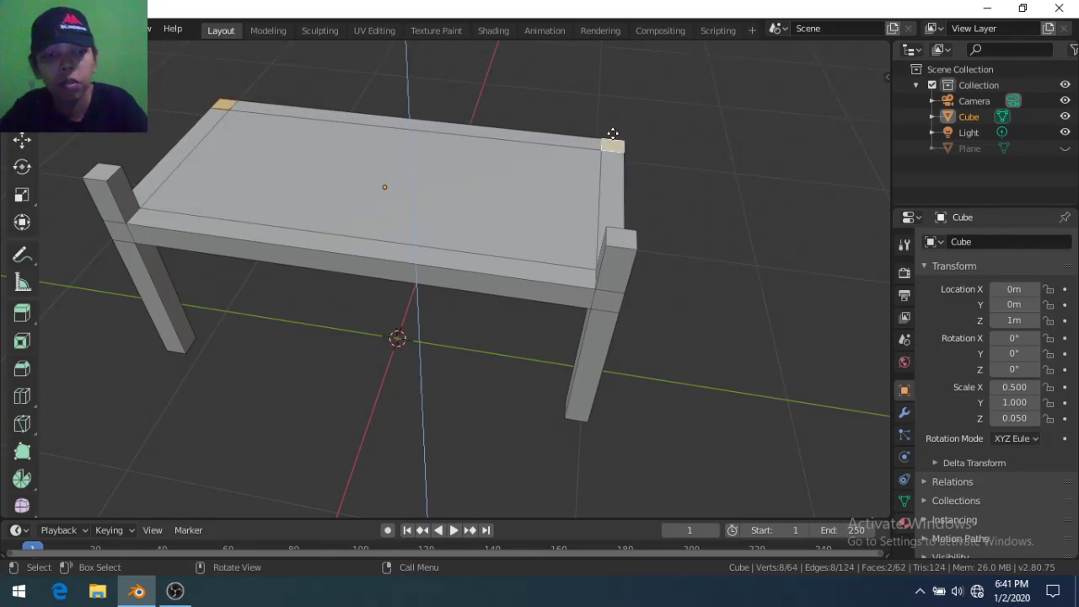
pyautogui.write('1')
pyautogui.press('Return')
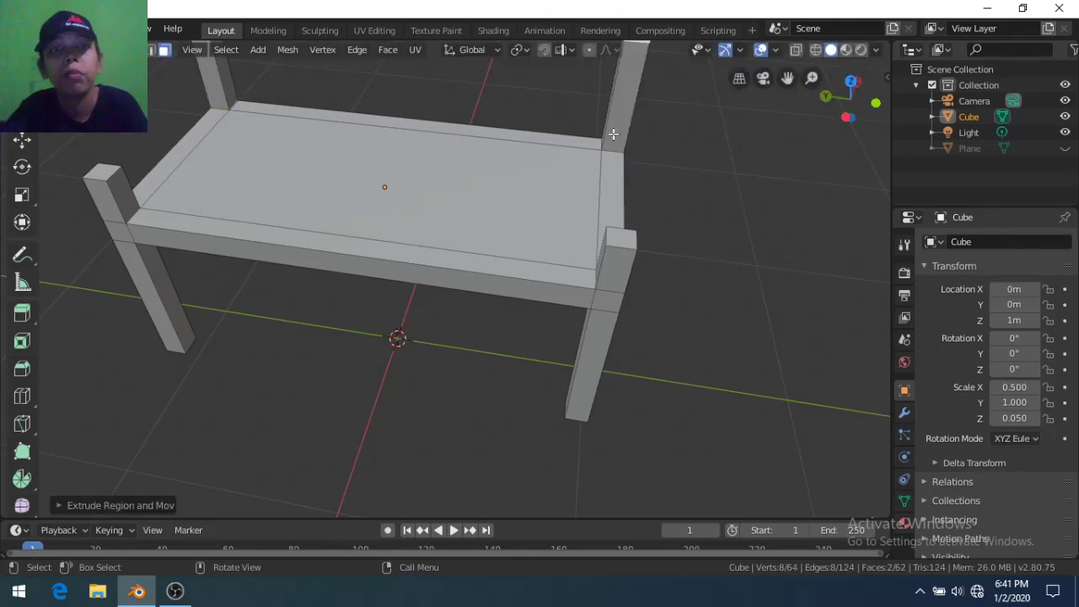
pyautogui.scroll(-3, 613, 134)
pyautogui.moveTo(621, 161)
pyautogui.mouseDown(button='middle')
pyautogui.moveTo(500, 136)
pyautogui.moveTo(496, 118)
pyautogui.moveTo(595, 131)
pyautogui.mouseUp(button='middle')
pyautogui.moveTo(594, 130); pyautogui.dragTo(629, 137, button='middle')
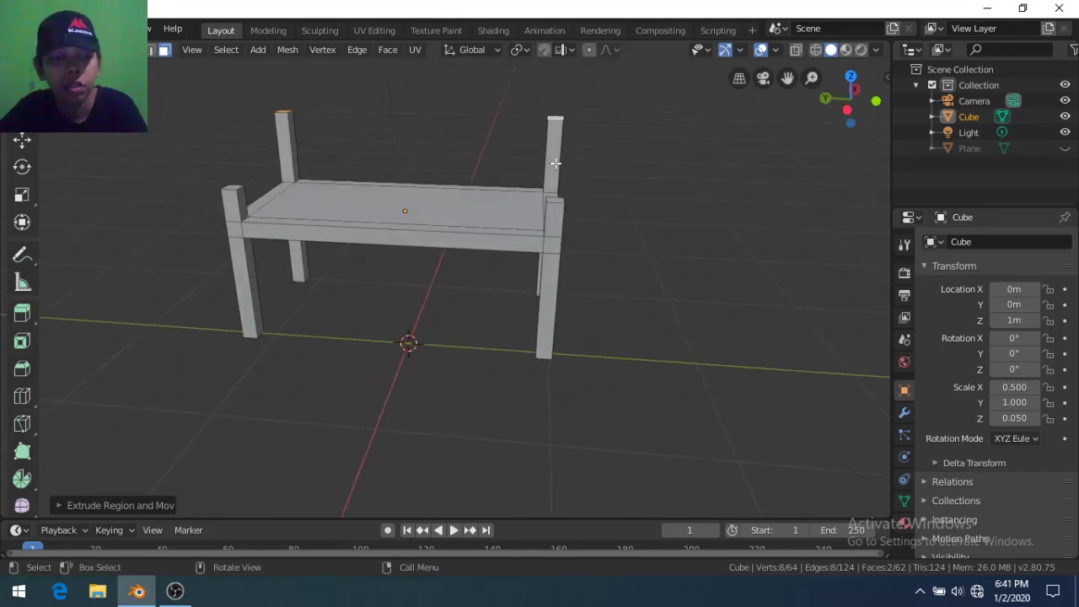
# Add a cube, shrink it to 0.2, and start moving it along Z
pyautogui.hotkey('shift', 'a')
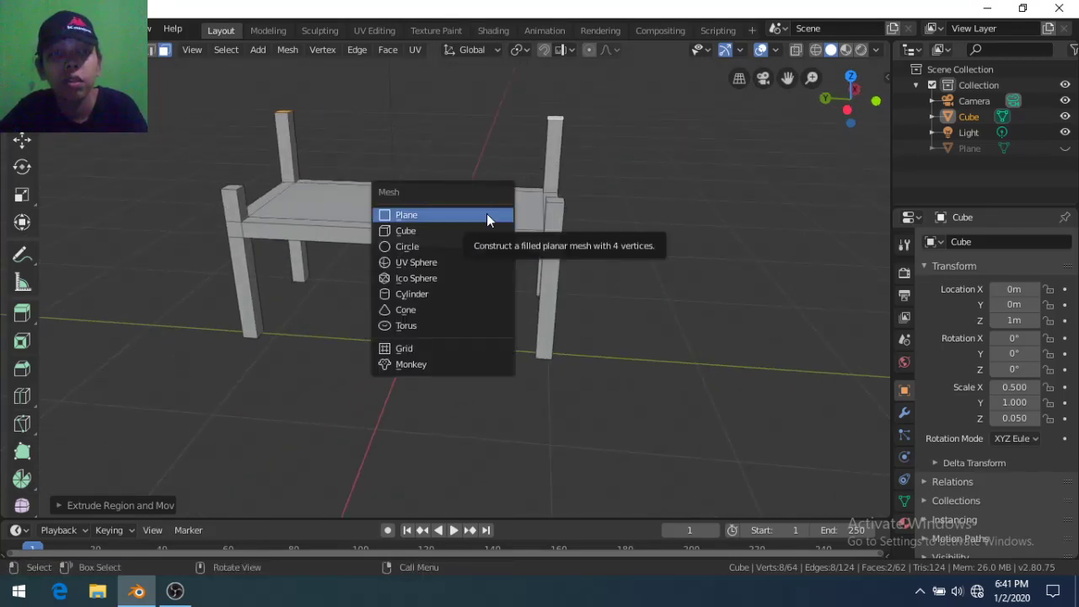
pyautogui.click(479, 242)
pyautogui.scroll(-2, 563, 281)
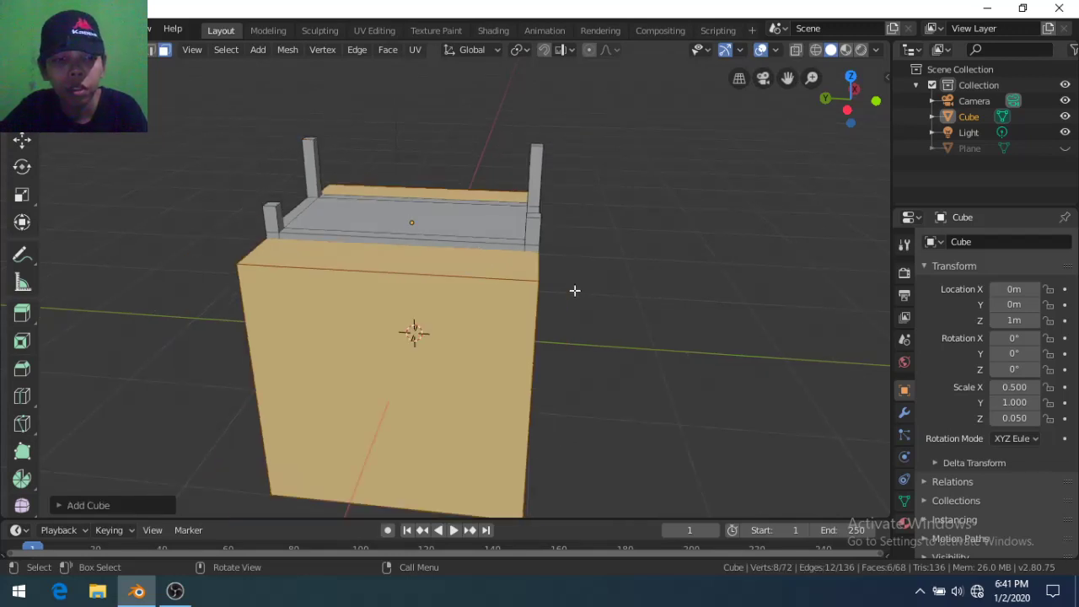
pyautogui.write('s')
pyautogui.write('.')
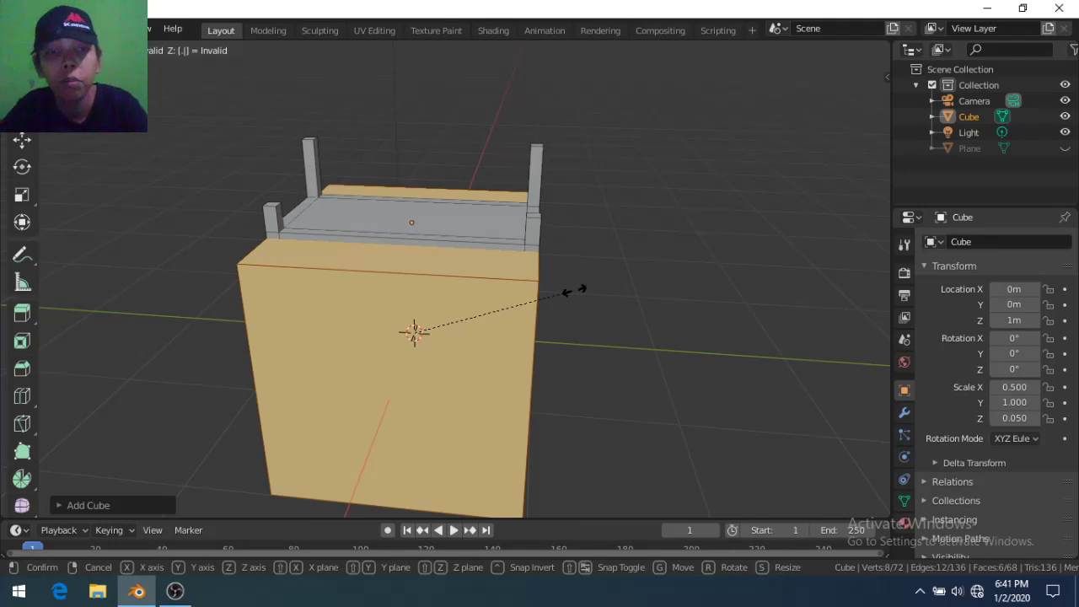
pyautogui.write('5')
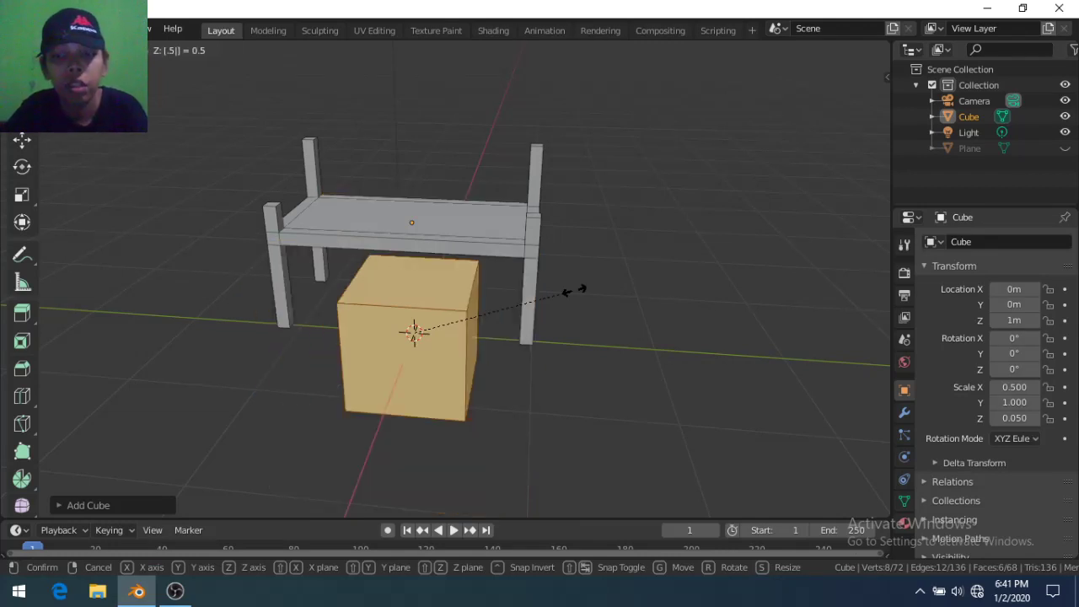
pyautogui.press('BackSpace')
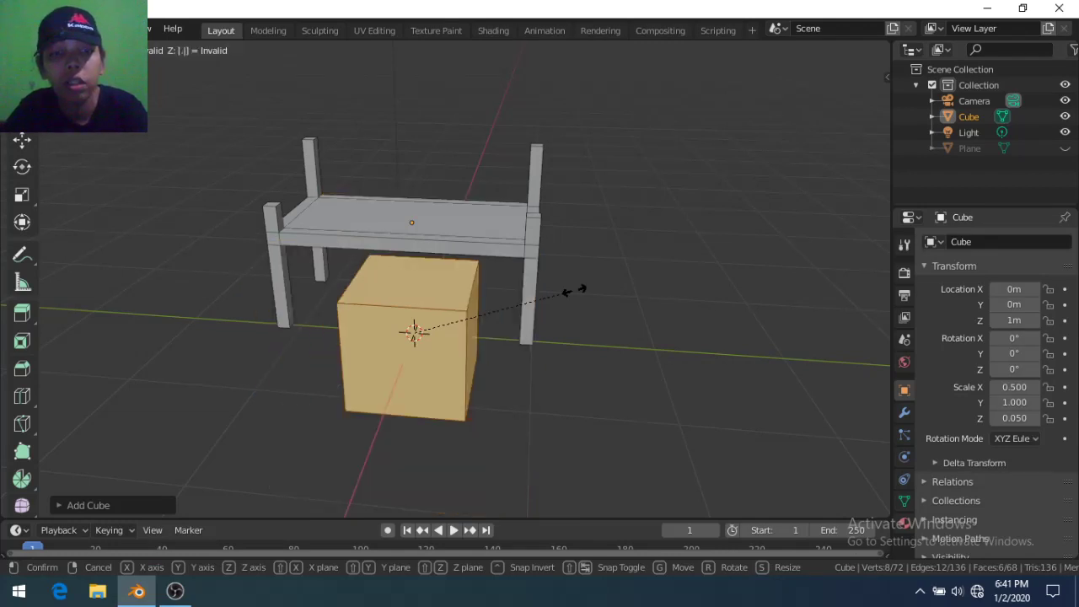
pyautogui.write('3')
pyautogui.press('BackSpace')
pyautogui.write('2')
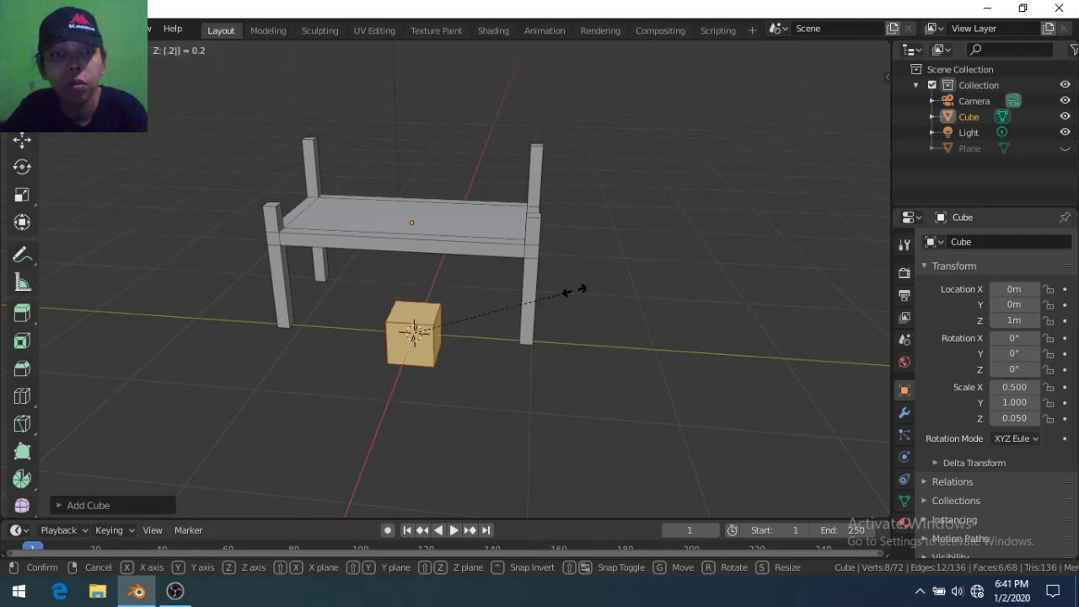
pyautogui.press('Return')
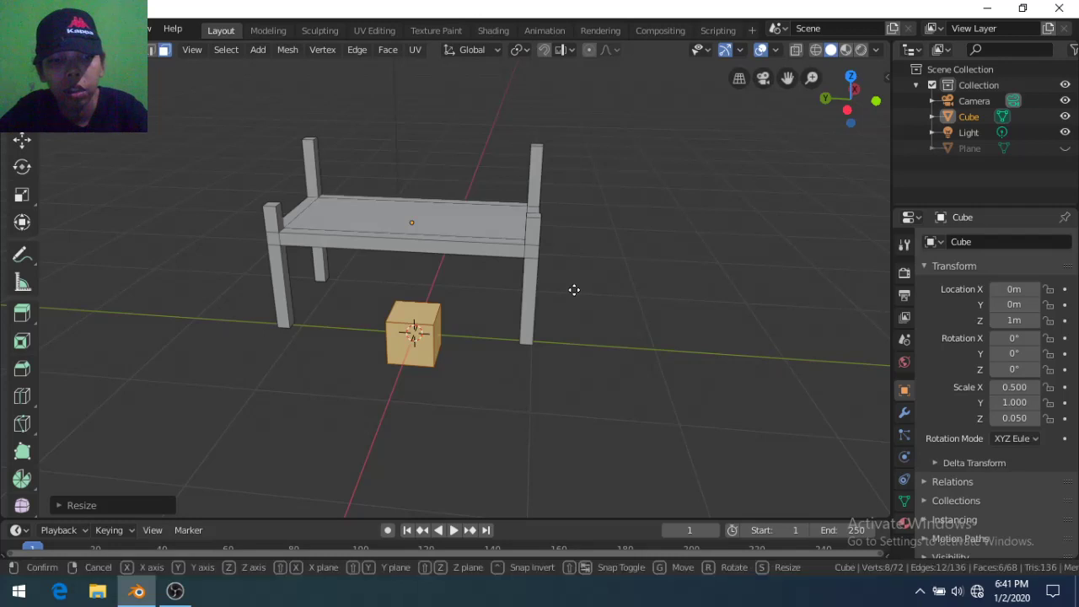
pyautogui.press('g')
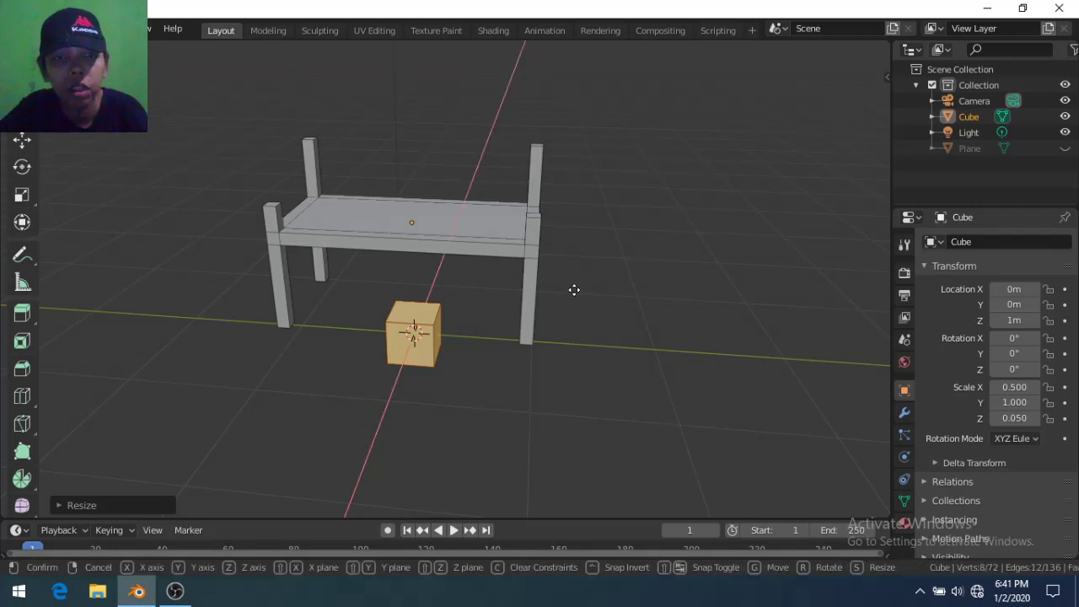
pyautogui.press('z')
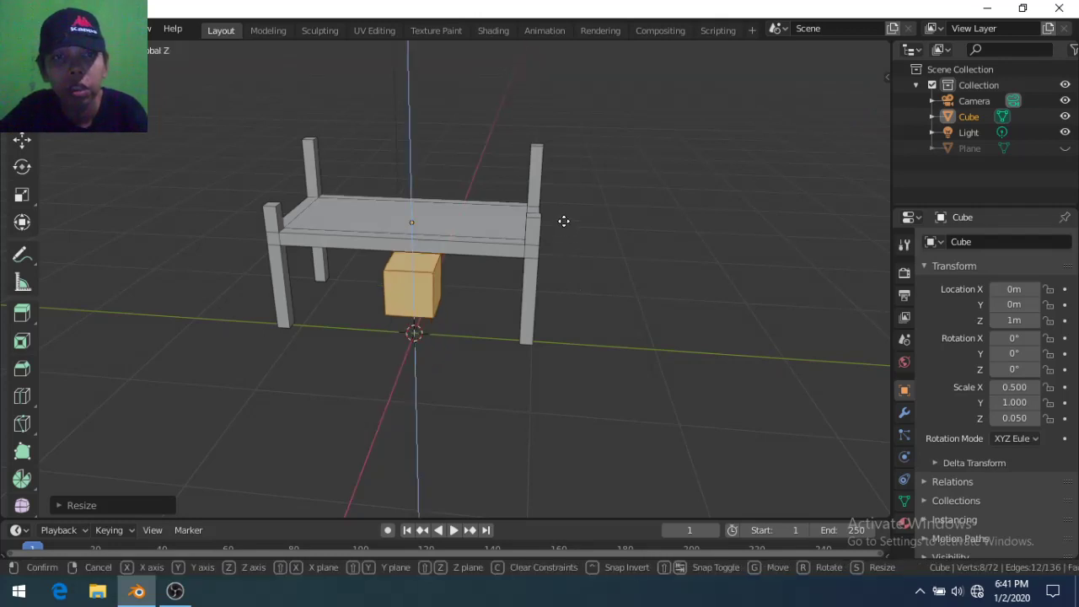
# Set the cube down on the seat and scale it to 0.15 along X
pyautogui.click(524, 144)
pyautogui.moveTo(517, 186)
pyautogui.mouseDown(button='middle')
pyautogui.moveTo(370, 198)
pyautogui.moveTo(497, 217)
pyautogui.mouseUp(button='middle')
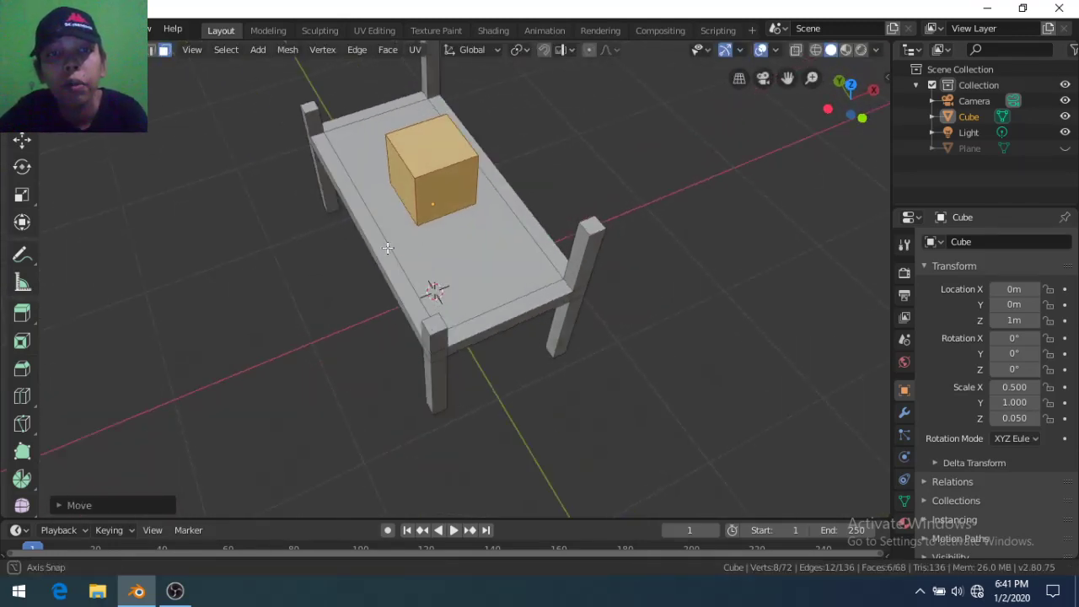
pyautogui.press('g')
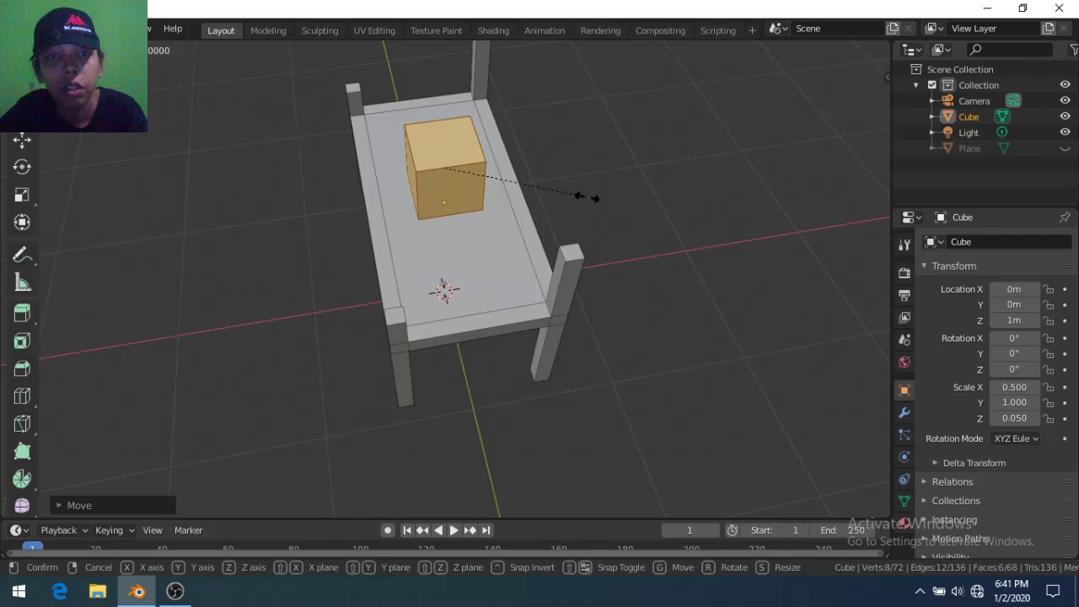
pyautogui.press('x')
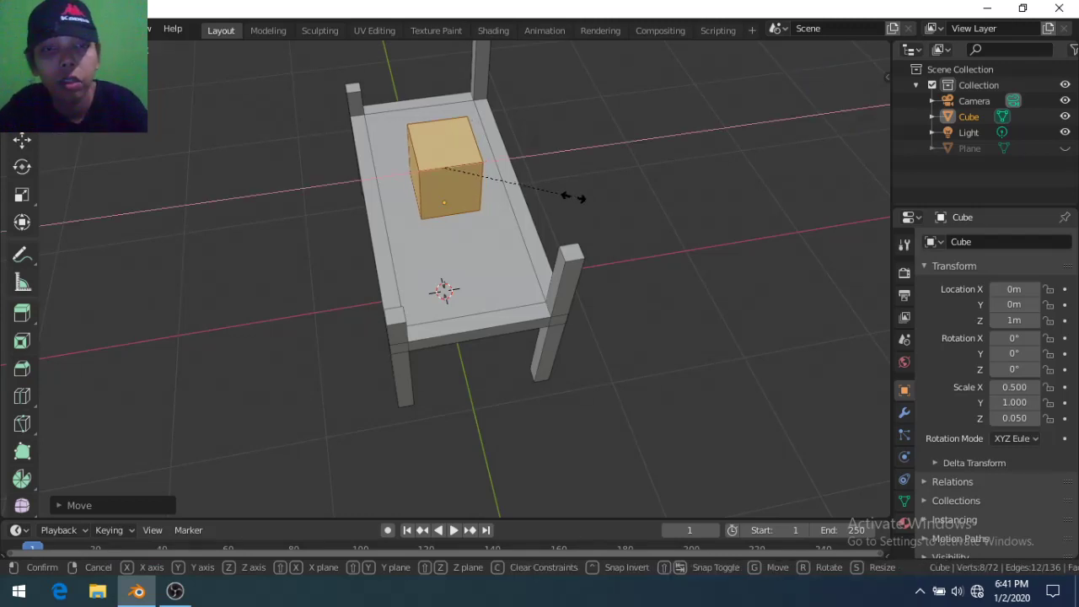
pyautogui.write('0.15')
pyautogui.press('Return')
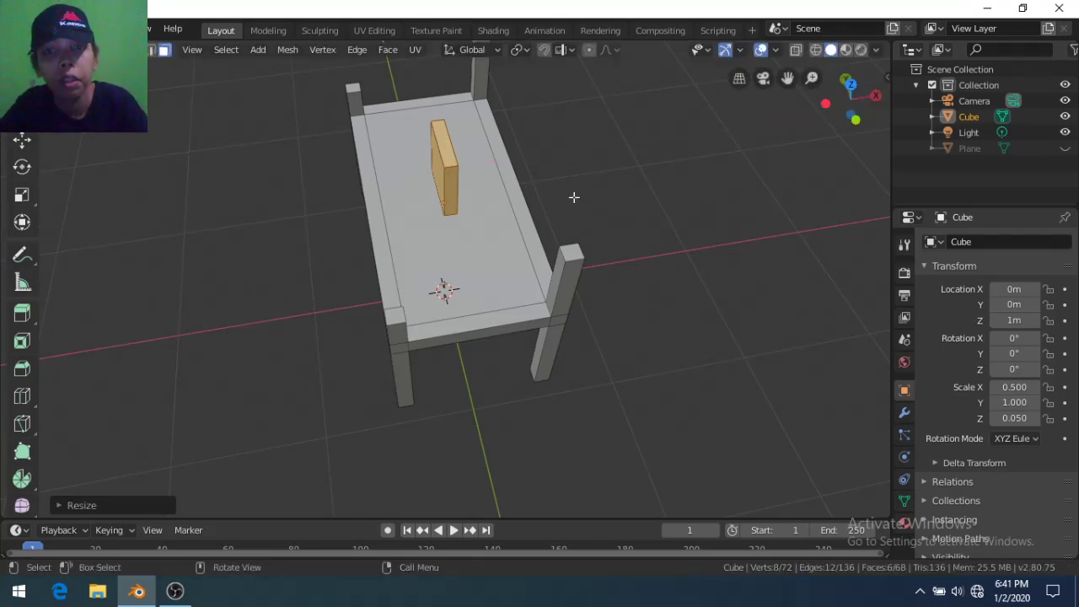
# Scale the piece to 0.55 along Y into a narrow slat
pyautogui.press('s')
pyautogui.press('y')
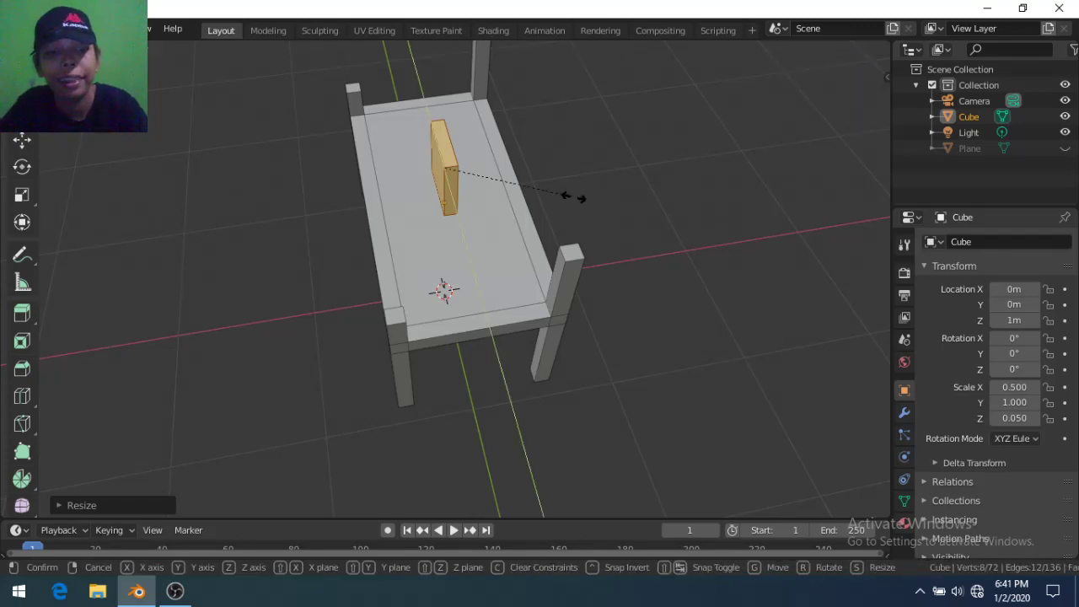
pyautogui.write('0.5')
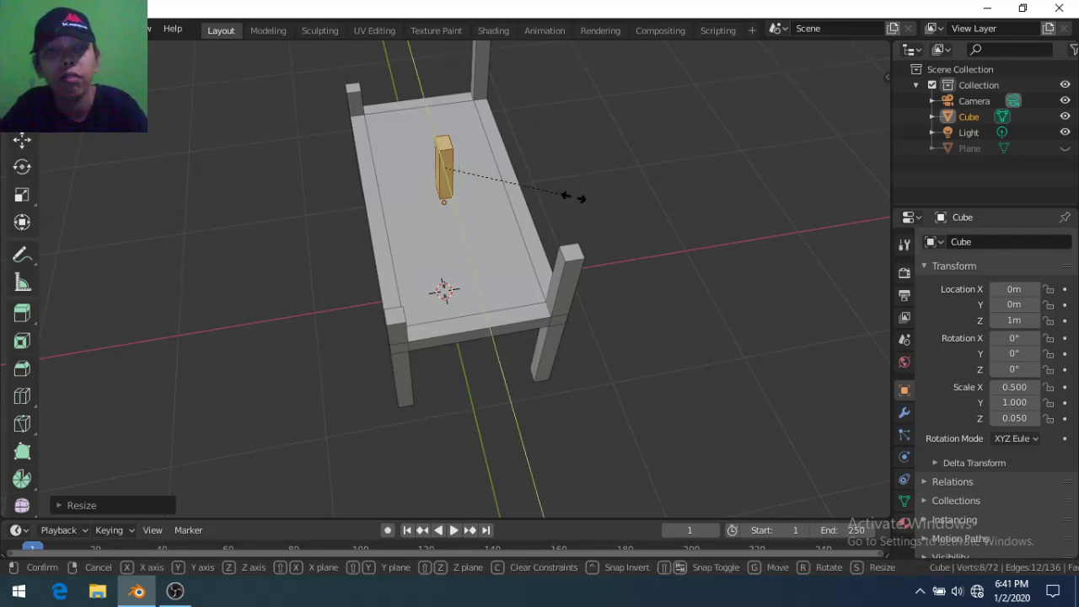
pyautogui.write('5')
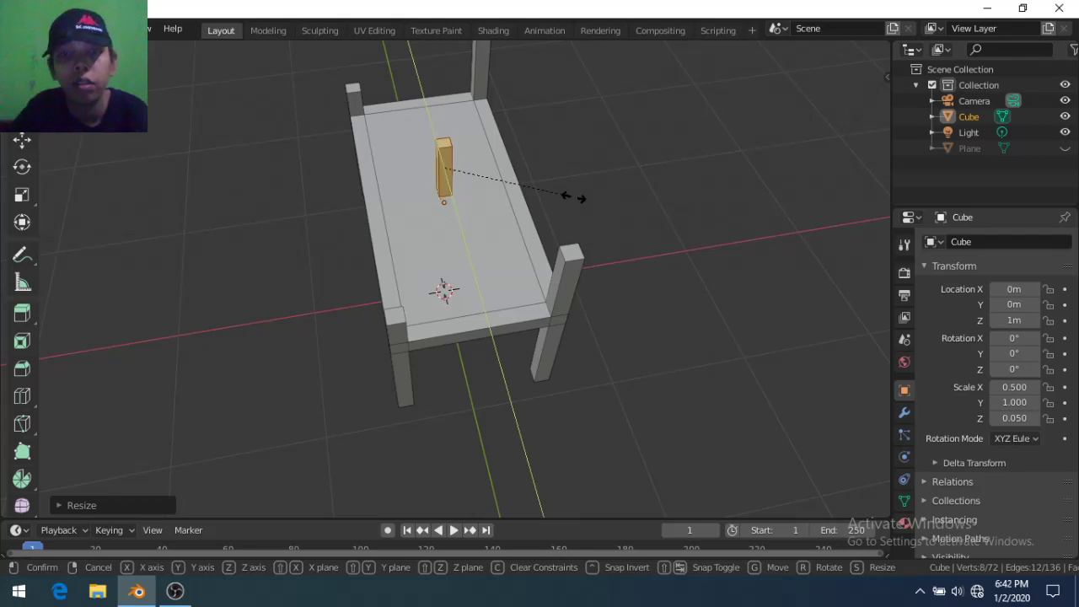
pyautogui.press('Return')
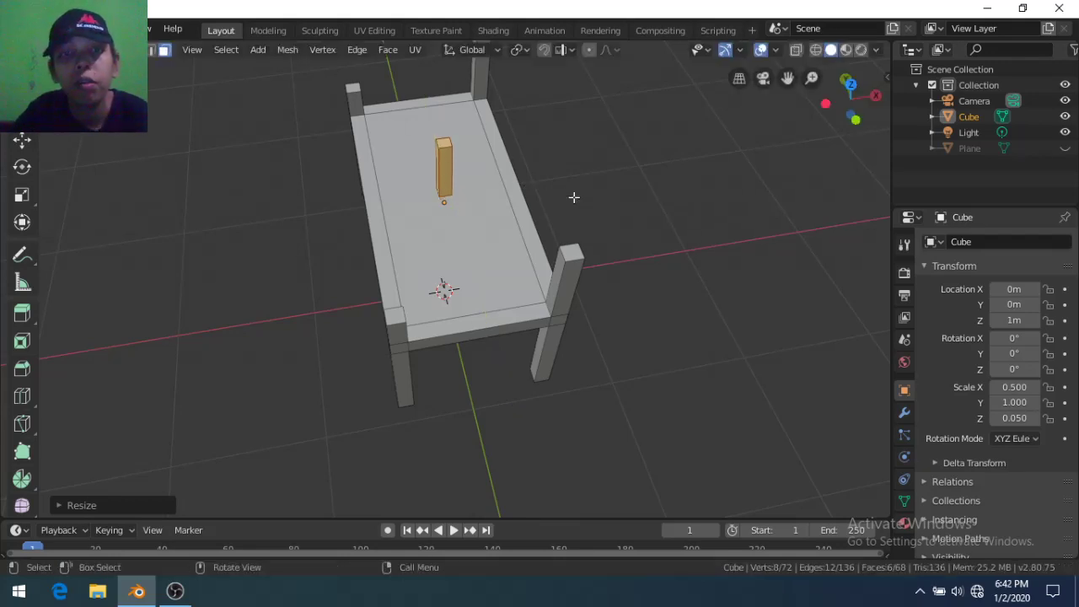
# Resize the slat once more from a side view
pyautogui.moveTo(573, 197)
pyautogui.mouseDown(button='middle')
pyautogui.moveTo(474, 161)
pyautogui.moveTo(486, 140)
pyautogui.moveTo(418, 250)
pyautogui.moveTo(452, 302)
pyautogui.moveTo(422, 176)
pyautogui.moveTo(443, 190)
pyautogui.mouseUp(button='middle')
pyautogui.press('s')
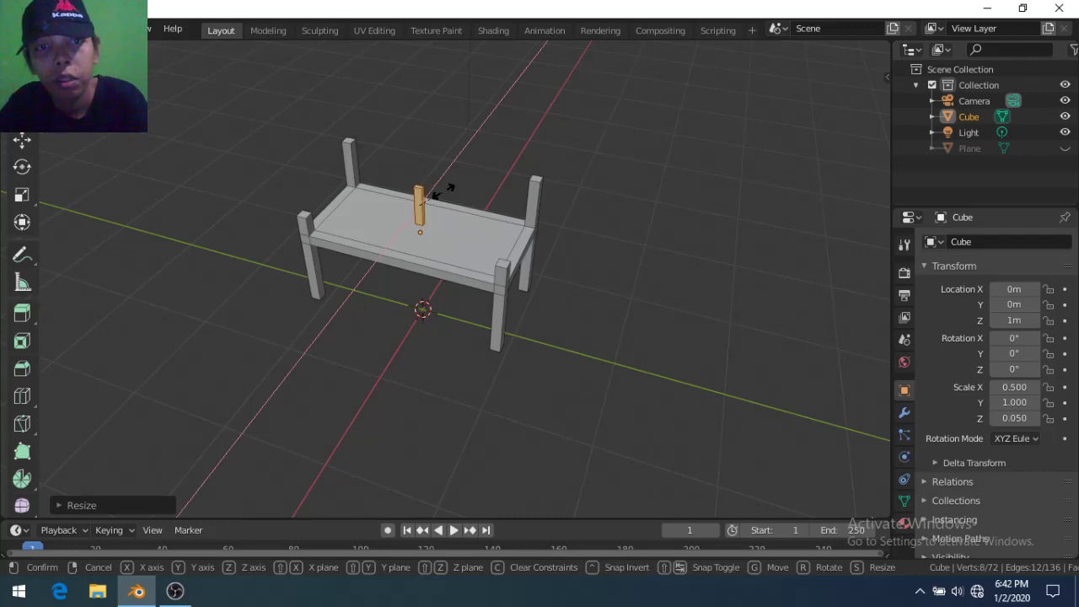
pyautogui.click(438, 192)
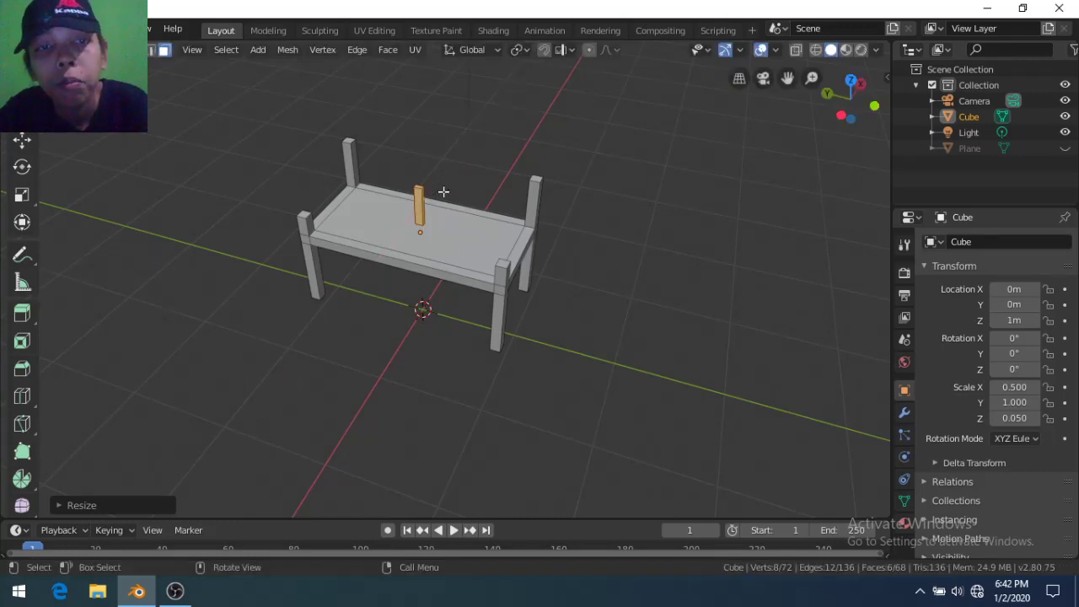
# From the top view, select the tabletop's long back edge strip
pyautogui.scroll(3, 446, 197)
pyautogui.scroll(1, 446, 196)
pyautogui.scroll(1, 447, 196)
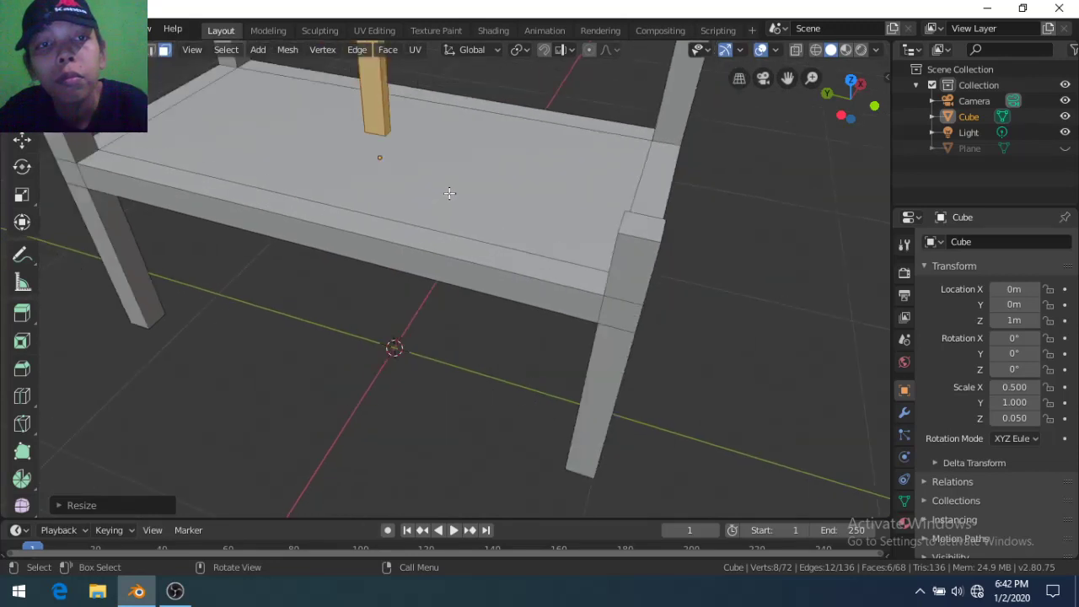
pyautogui.scroll(-1, 449, 194)
pyautogui.moveTo(449, 193)
pyautogui.mouseDown(button='middle')
pyautogui.moveTo(340, 159)
pyautogui.moveTo(484, 135)
pyautogui.moveTo(518, 188)
pyautogui.moveTo(525, 260)
pyautogui.mouseUp(button='middle')
pyautogui.scroll(2, 521, 260)
pyautogui.scroll(-2, 521, 260)
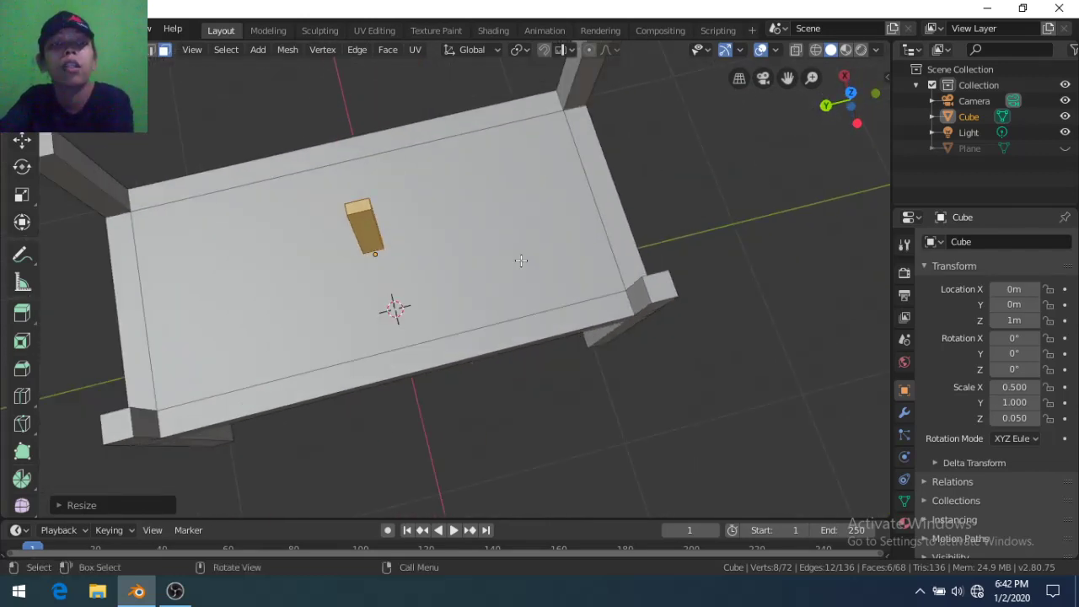
pyautogui.scroll(-1, 520, 260)
pyautogui.click(254, 198)
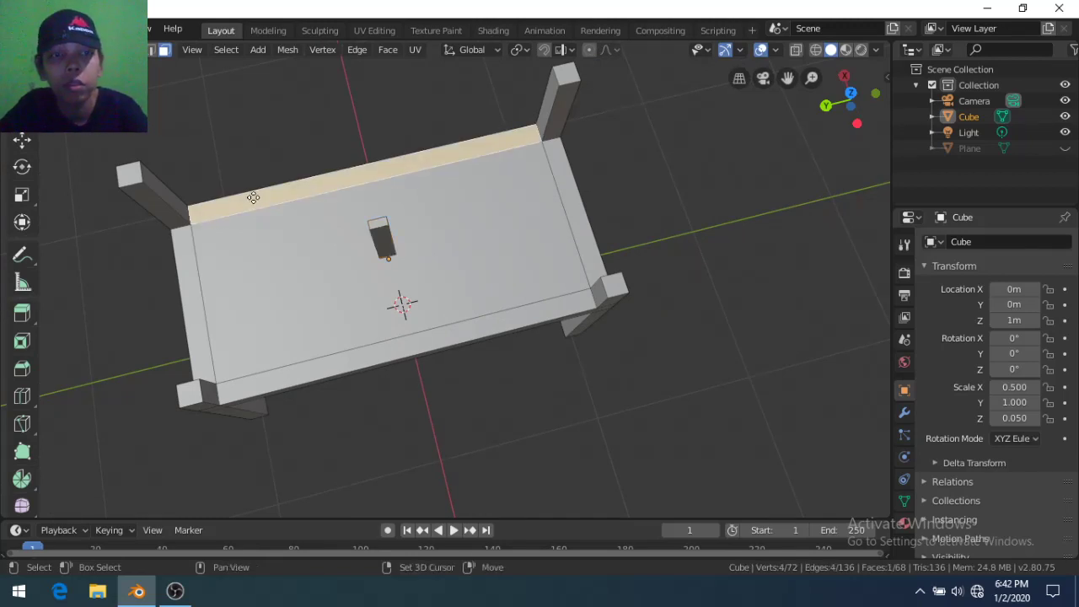
# Try raising a duplicate of the back strip face, undo it, and extrude the strip upward instead
pyautogui.hotkey('shift', 'd')
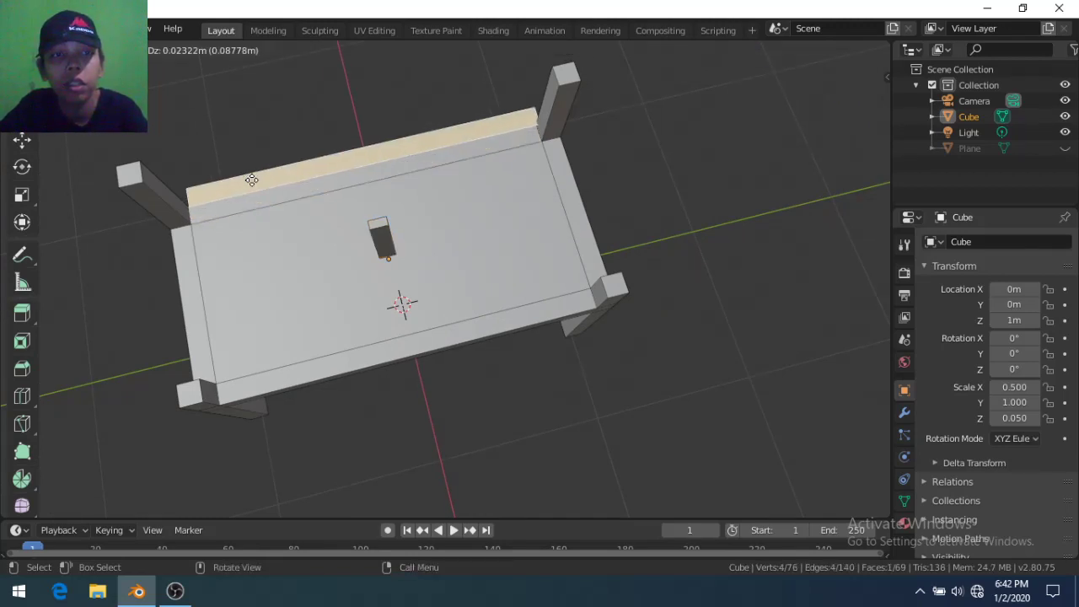
pyautogui.click(252, 179)
pyautogui.moveTo(252, 180); pyautogui.dragTo(277, 151, button='middle')
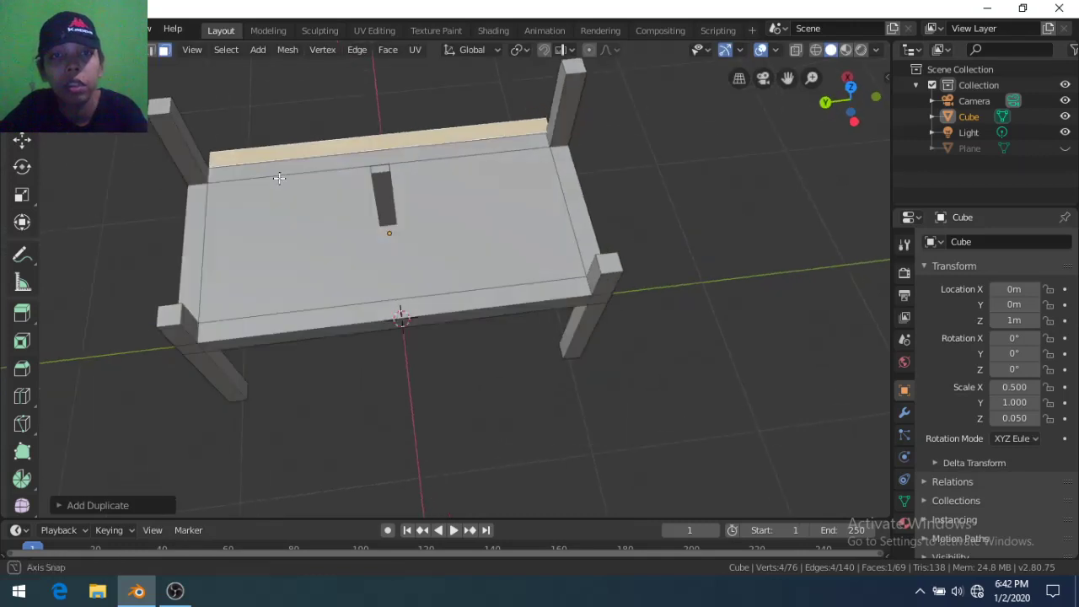
pyautogui.hotkey('ctrl', 'z')
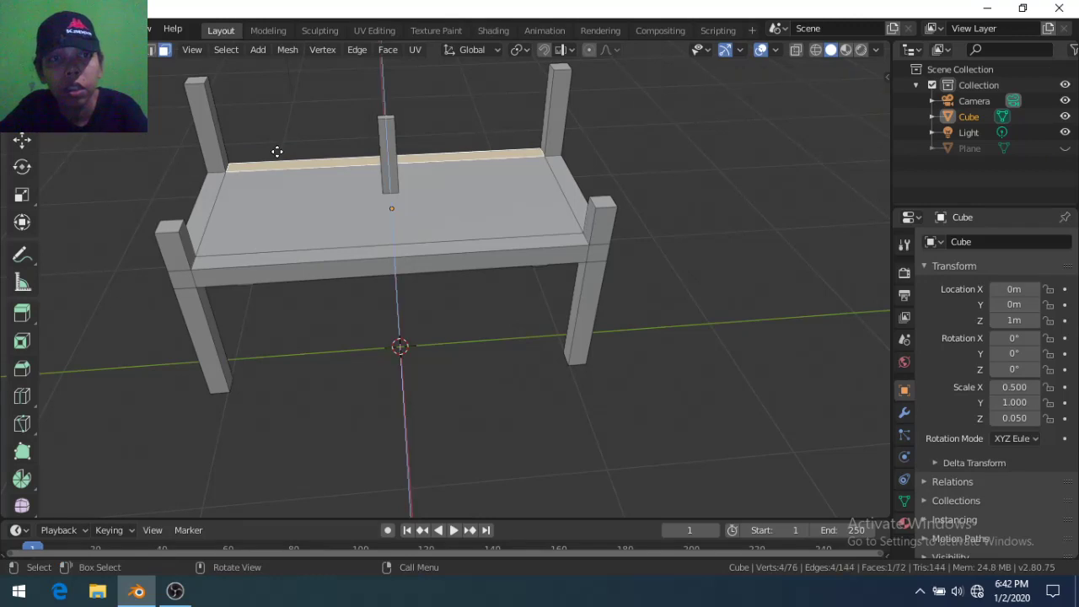
pyautogui.press('e')
pyautogui.click(278, 140)
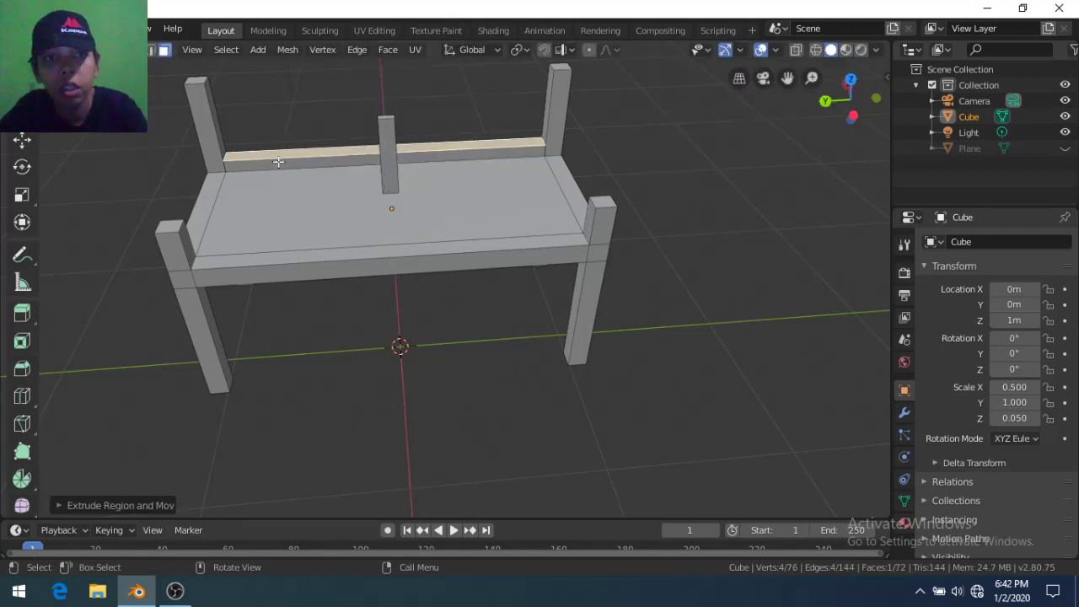
# Duplicate a single back strip face and raise the copy vertically above the seat
pyautogui.hotkey('ctrl', 'l')
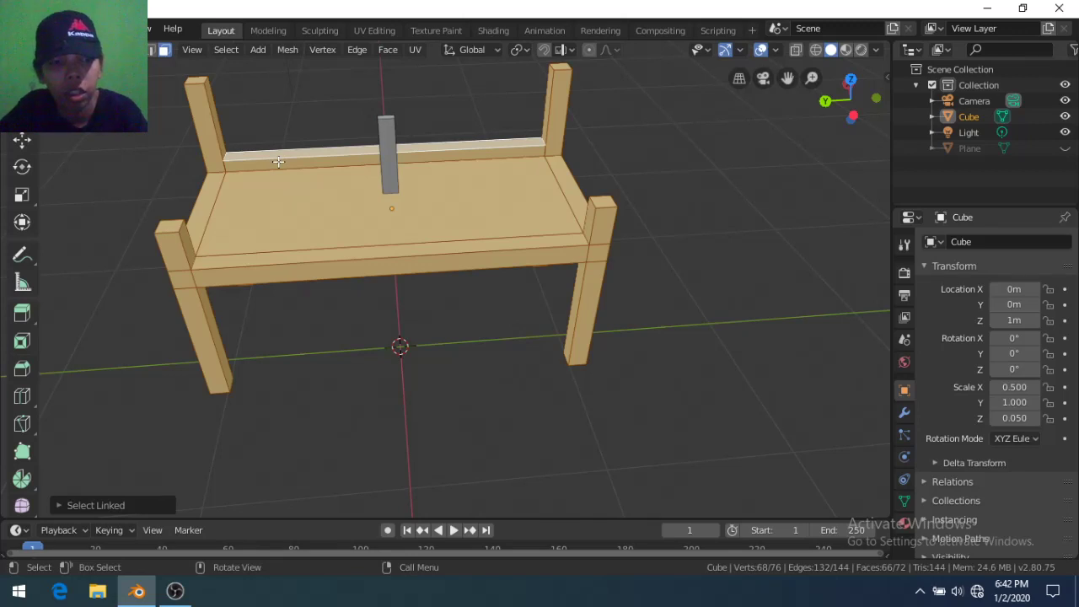
pyautogui.press('ctrl')
pyautogui.click(278, 162)
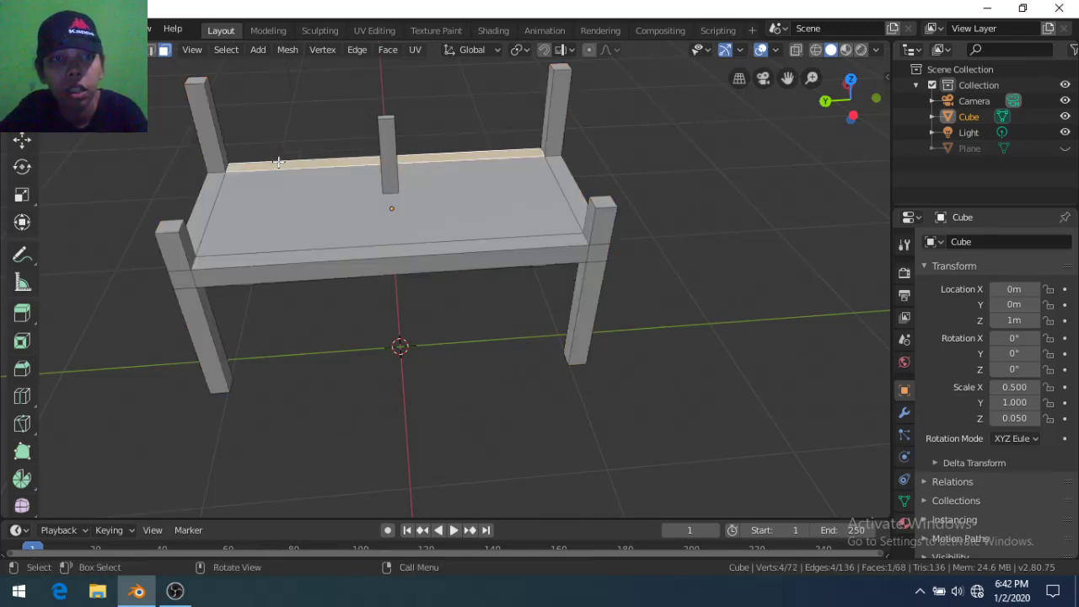
pyautogui.hotkey('shift', 'd')
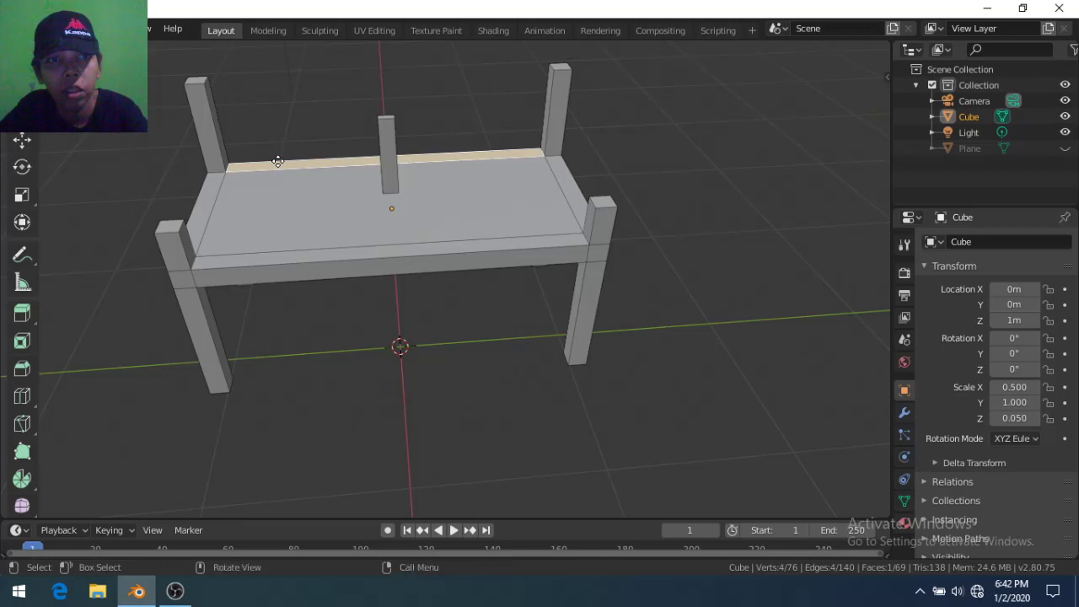
pyautogui.press('g')
pyautogui.press('z')
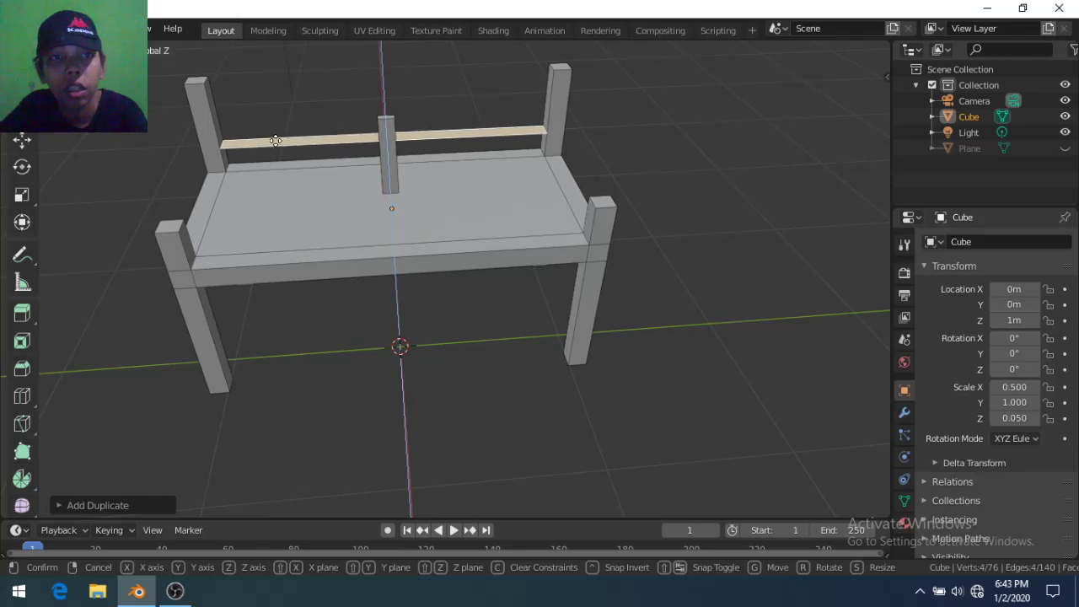
pyautogui.click(275, 140)
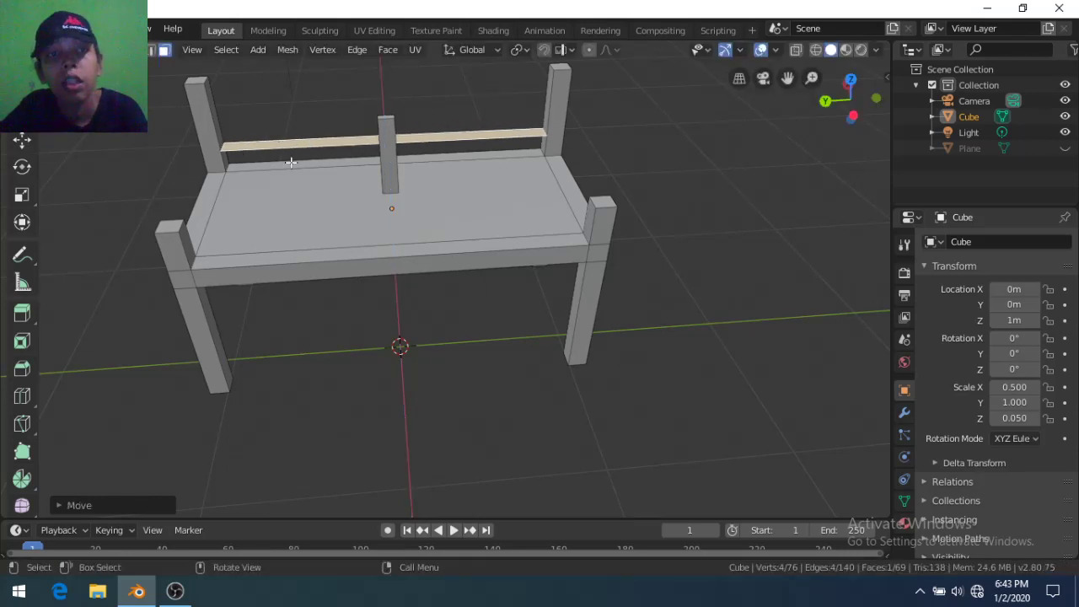
# Extrude the raised strip into a thin rail between the back posts
pyautogui.moveTo(281, 145); pyautogui.dragTo(286, 138, button='middle')
pyautogui.press('e')
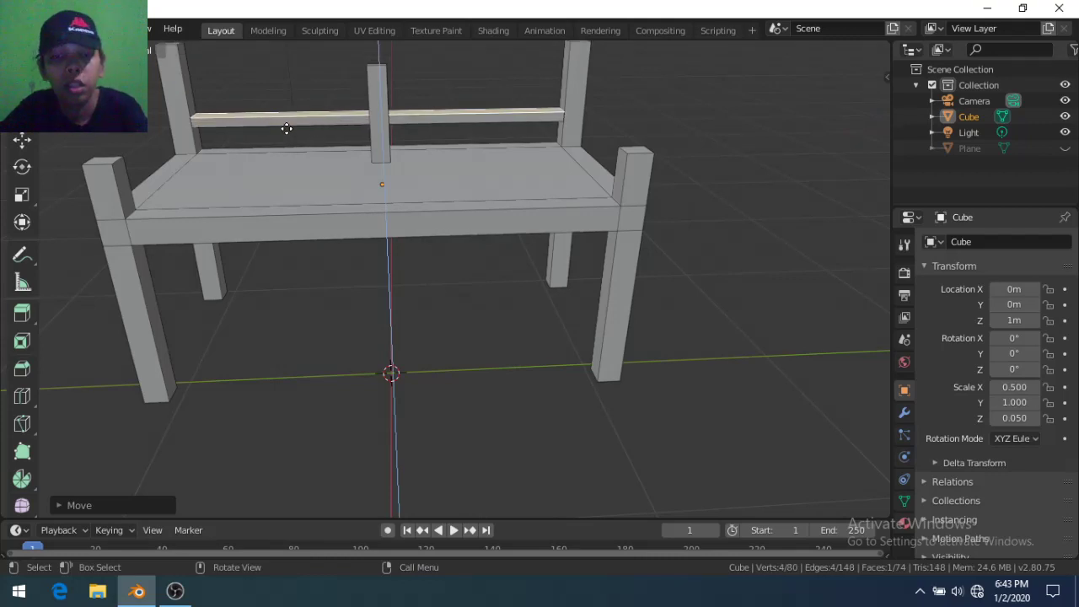
pyautogui.write('0.5')
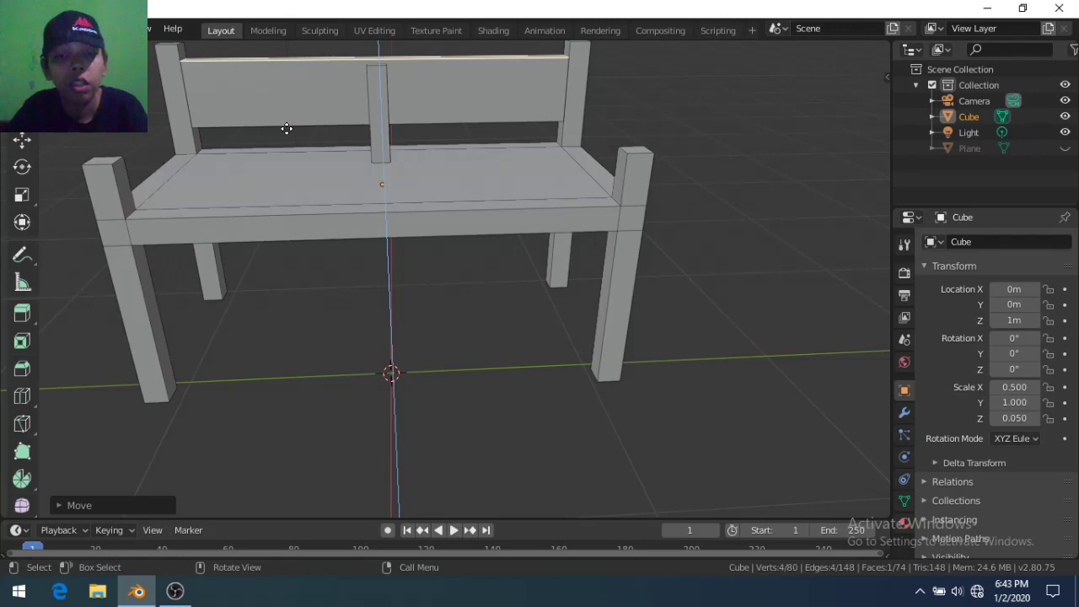
pyautogui.press('BackSpace')
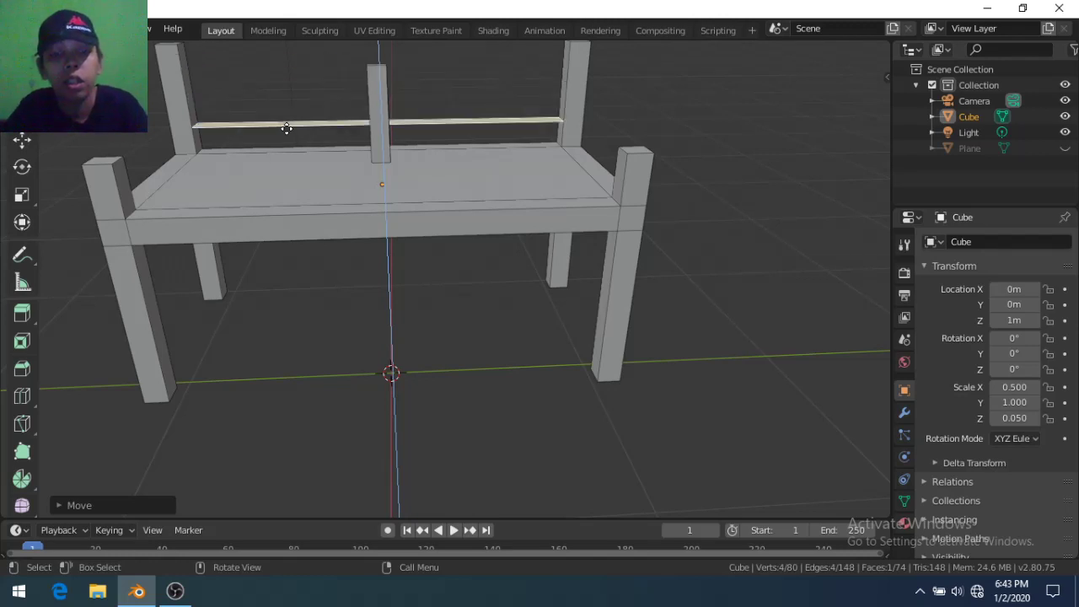
pyautogui.click(287, 128)
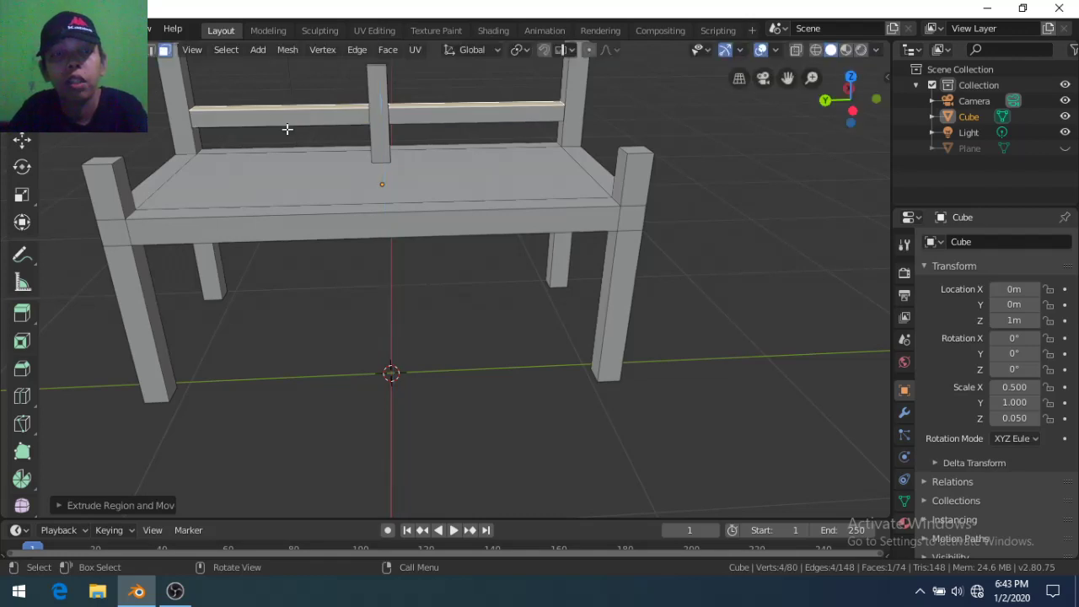
pyautogui.moveTo(287, 128)
pyautogui.mouseDown(button='middle')
pyautogui.moveTo(217, 112)
pyautogui.moveTo(289, 160)
pyautogui.mouseUp(button='middle')
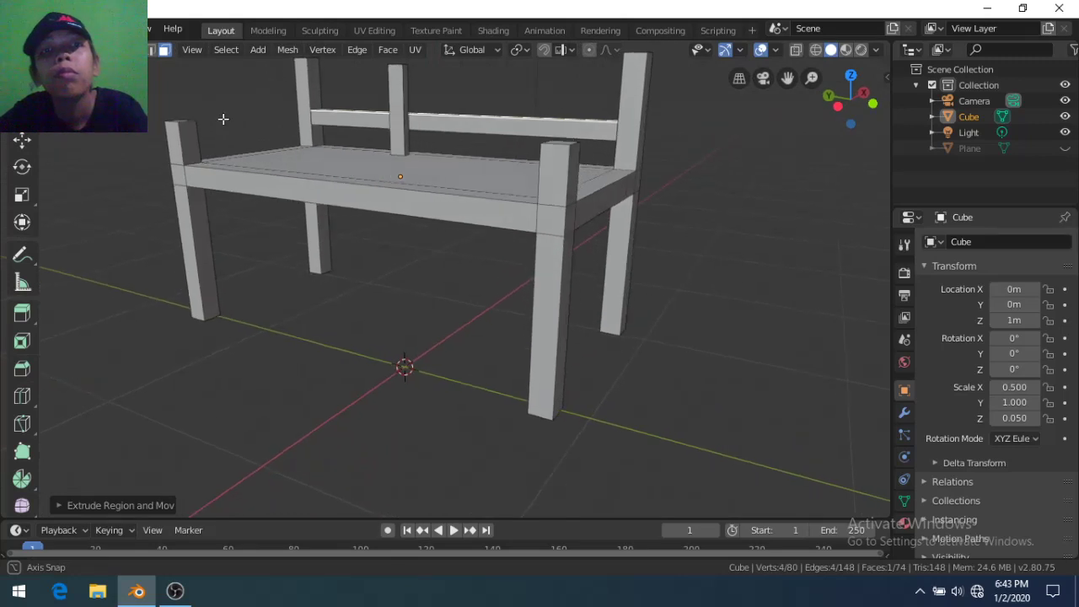
pyautogui.press('Tab')
pyautogui.press('Tab')
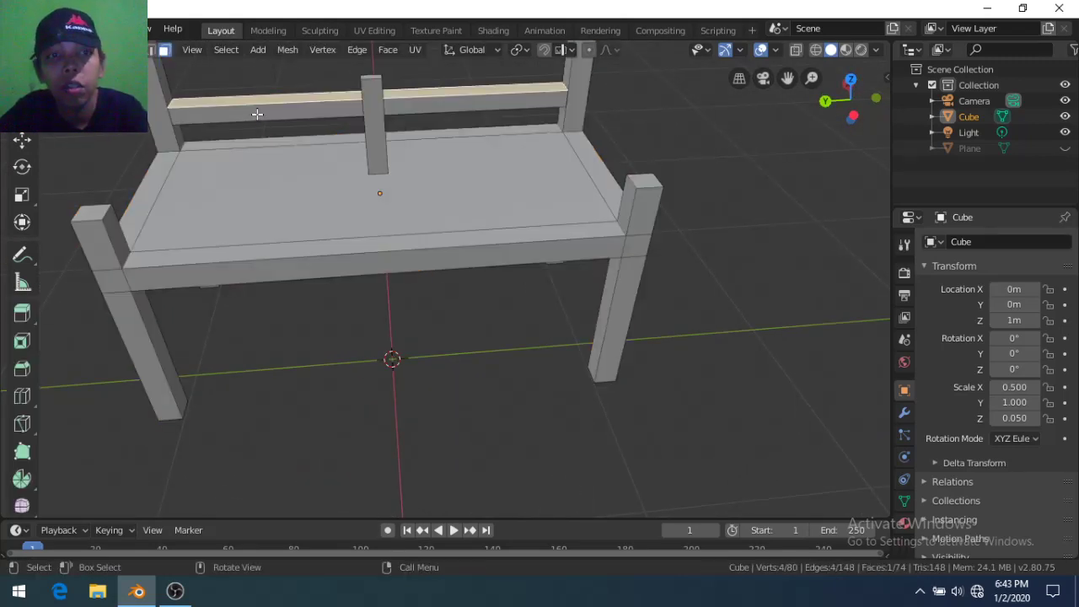
# In top view, select only the small upright centre post
pyautogui.press('l')
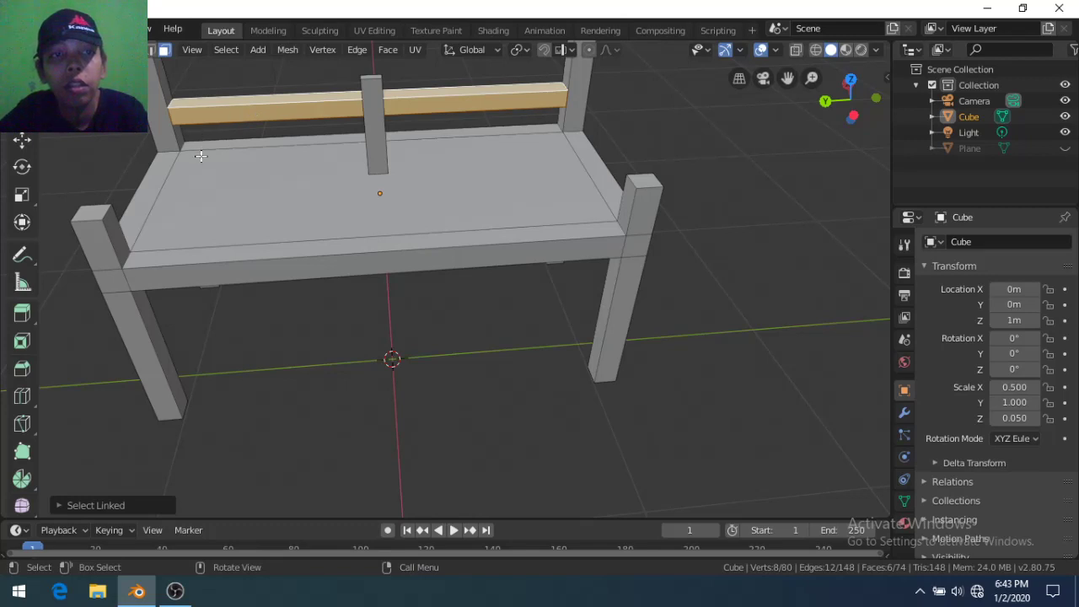
pyautogui.press('l')
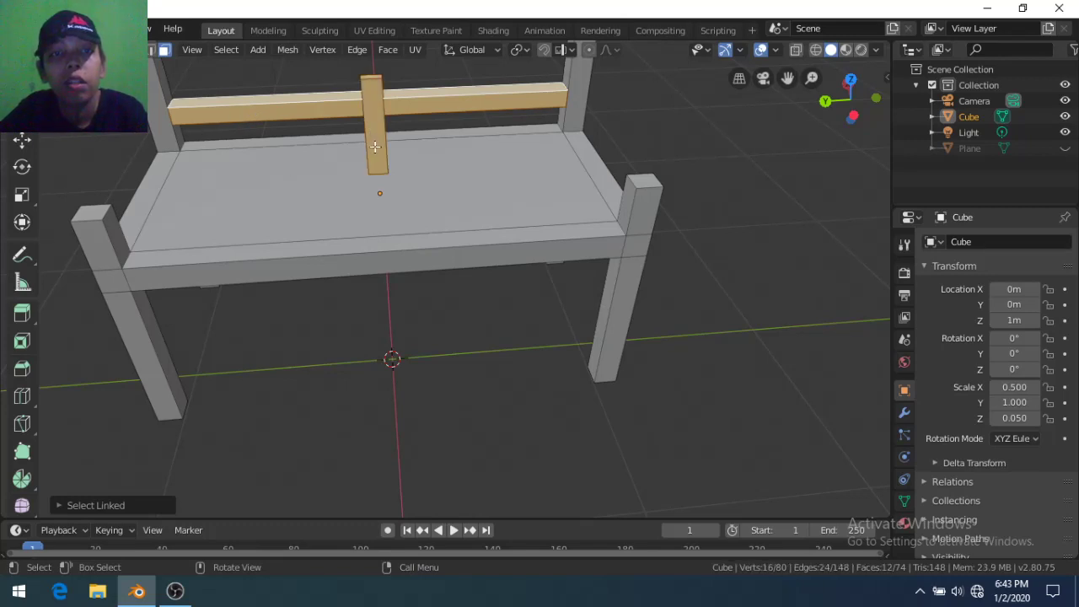
pyautogui.click(850, 79)
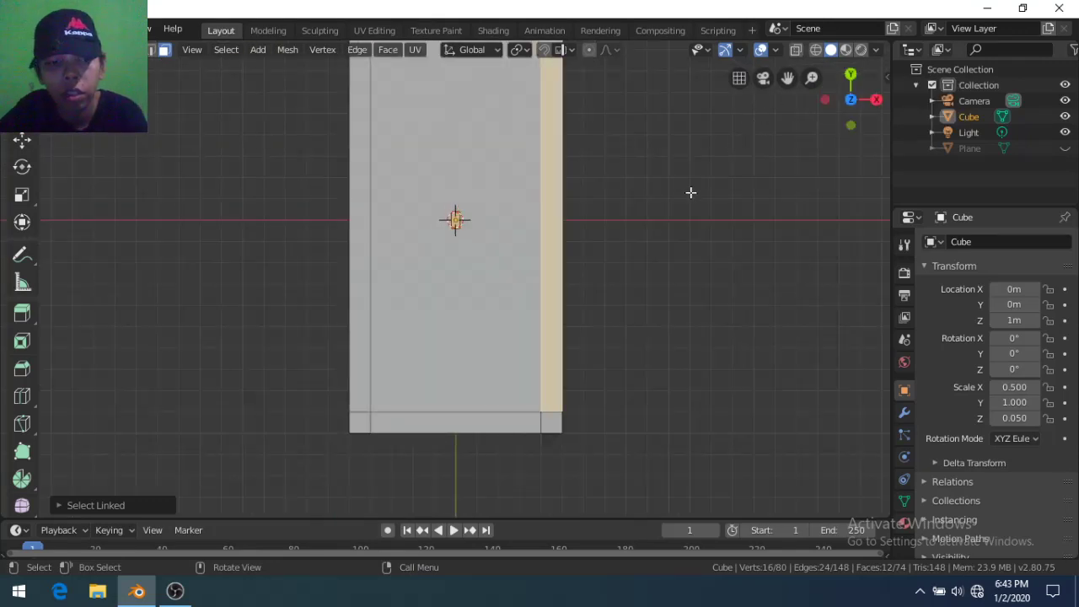
pyautogui.press('a')
pyautogui.hotkey('alt', 'a')
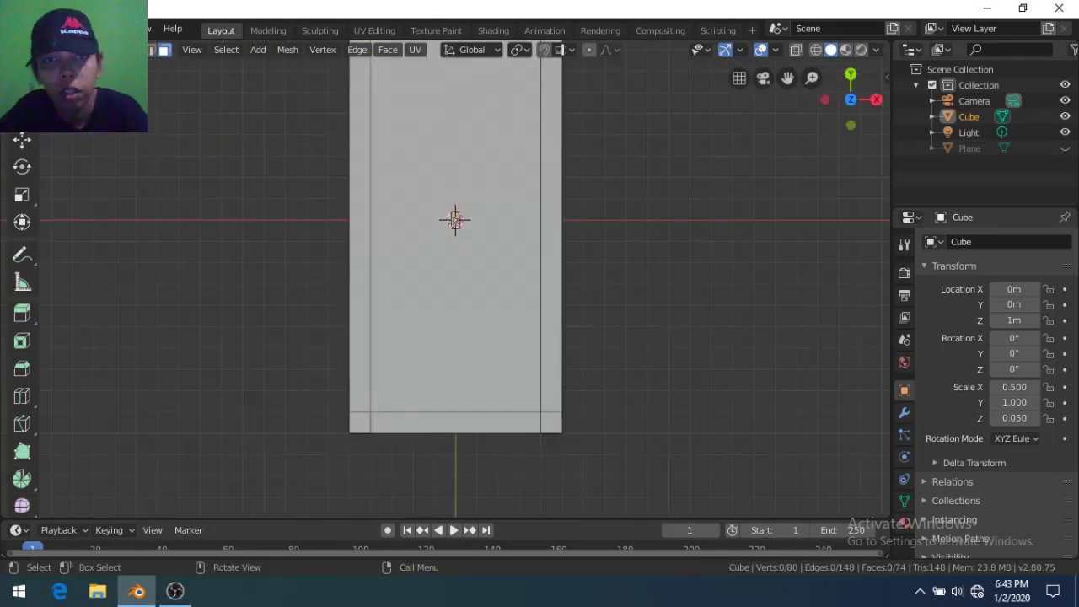
pyautogui.press('l')
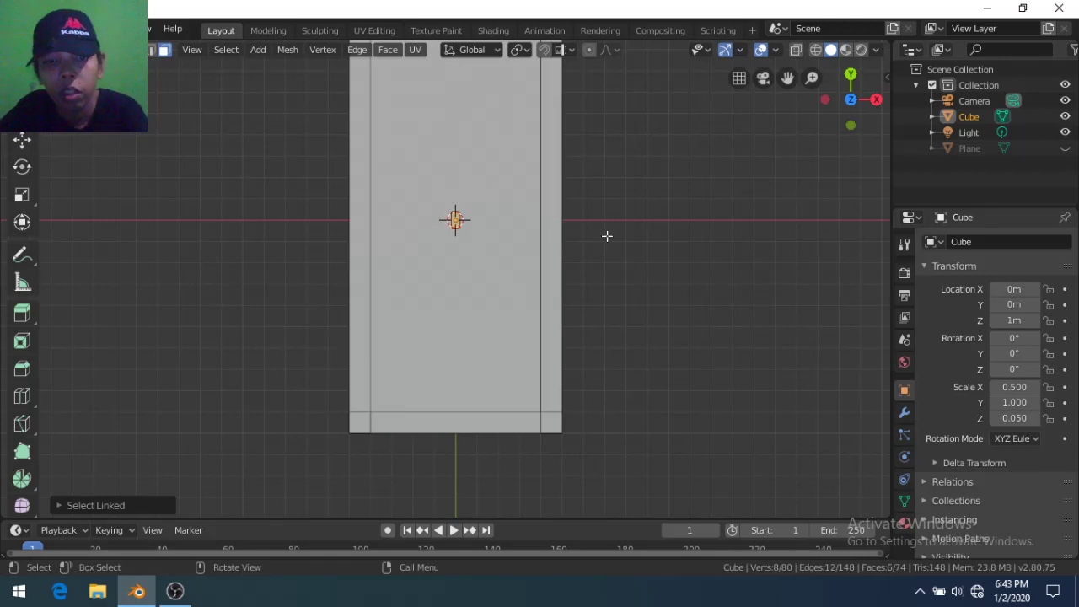
# Slide the post along X out to the seat's side edge
pyautogui.press('g')
pyautogui.press('x')
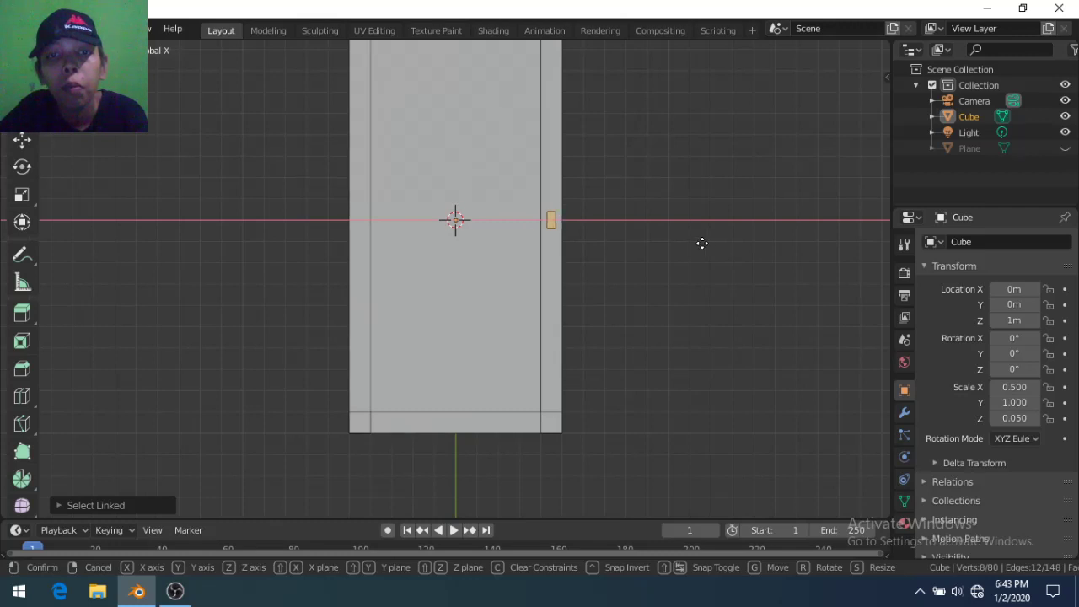
pyautogui.click(703, 243)
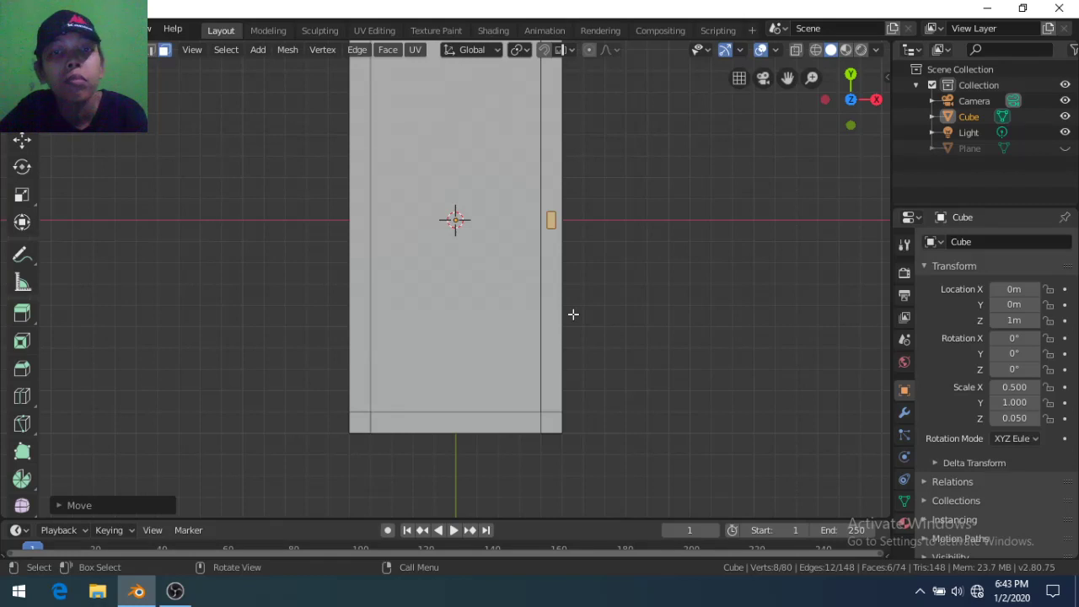
pyautogui.scroll(-1, 573, 315)
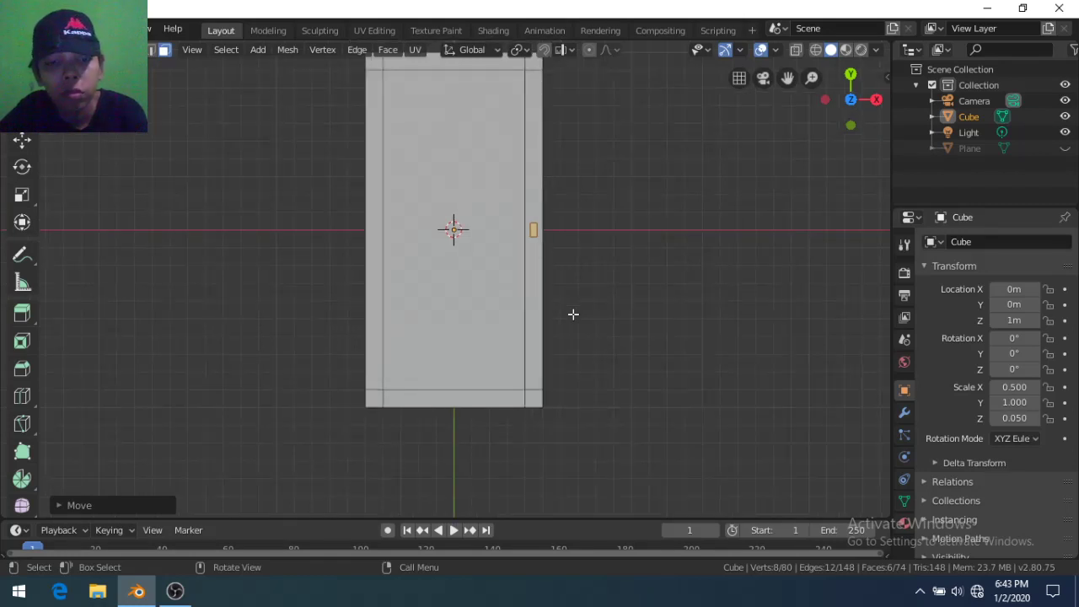
# Move the post 0.8 along Y to sit beside the left back post
pyautogui.press('g')
pyautogui.press('y')
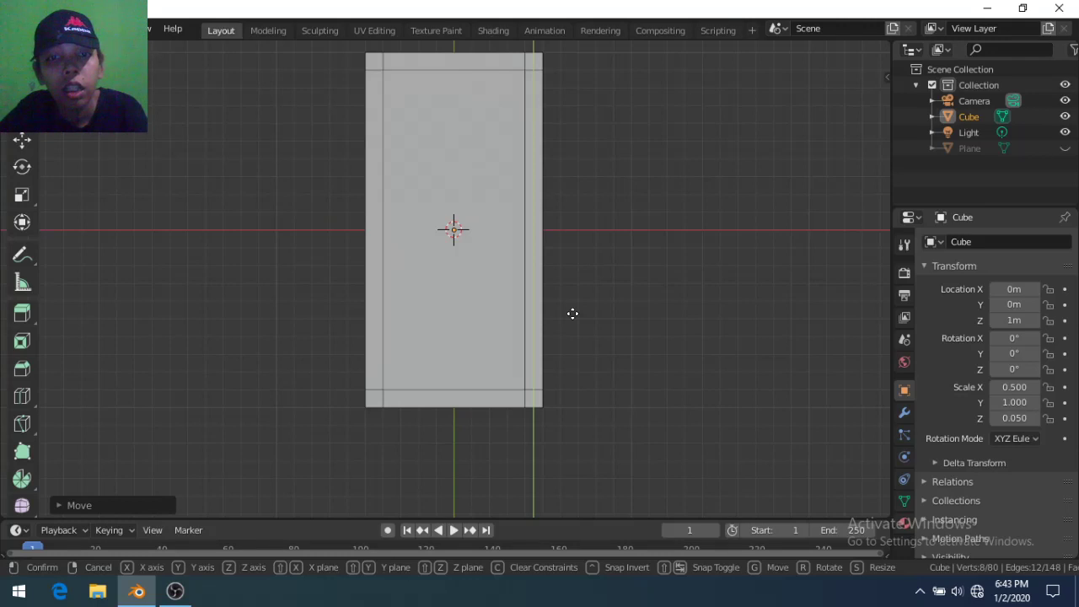
pyautogui.press('0')
pyautogui.press('BackSpace')
pyautogui.press('1')
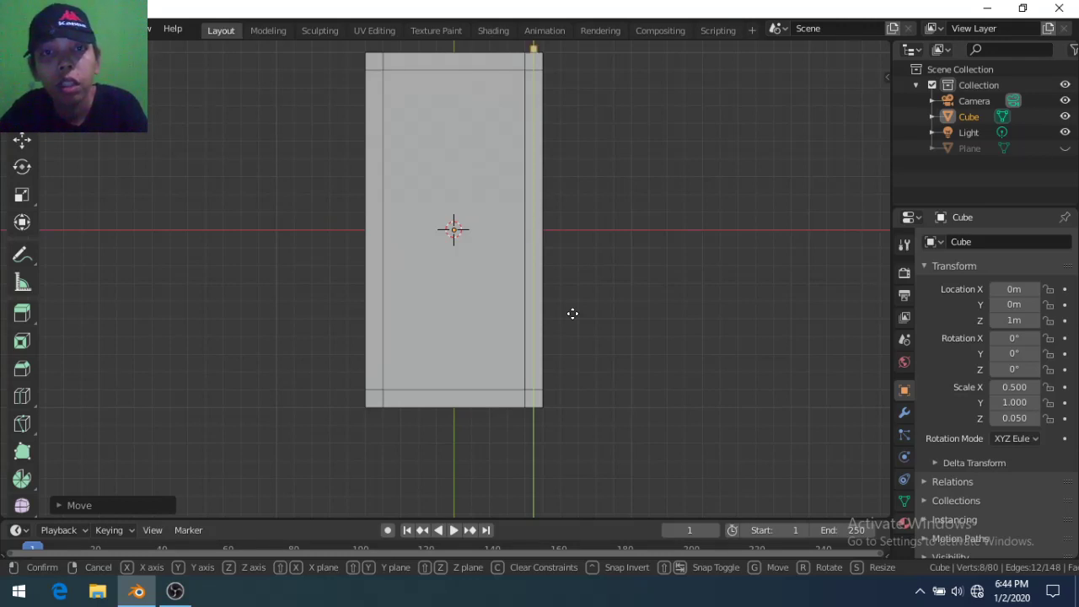
pyautogui.press('BackSpace')
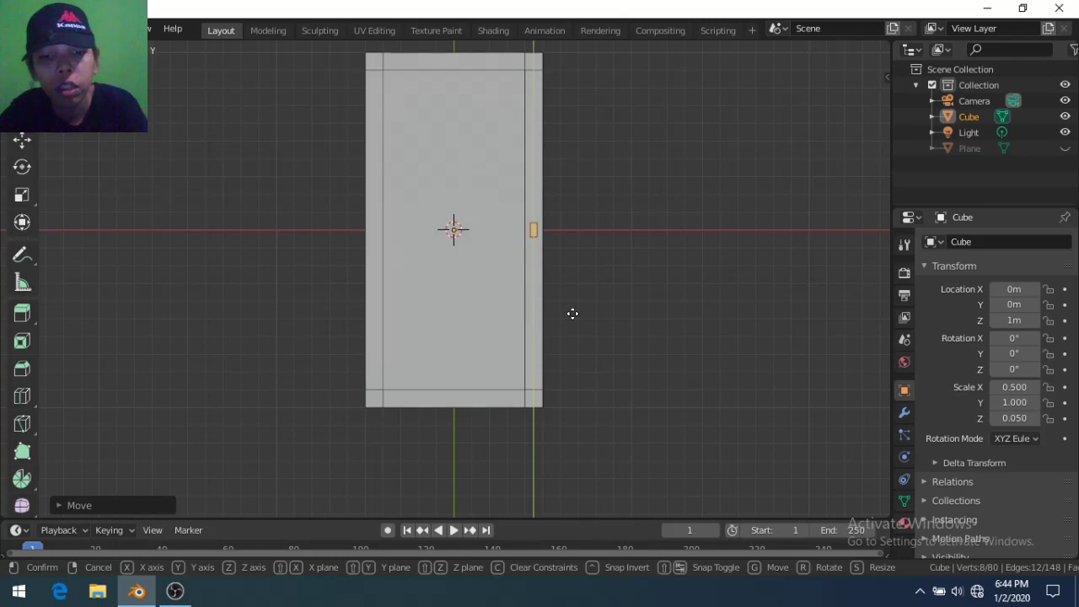
pyautogui.write('0.8')
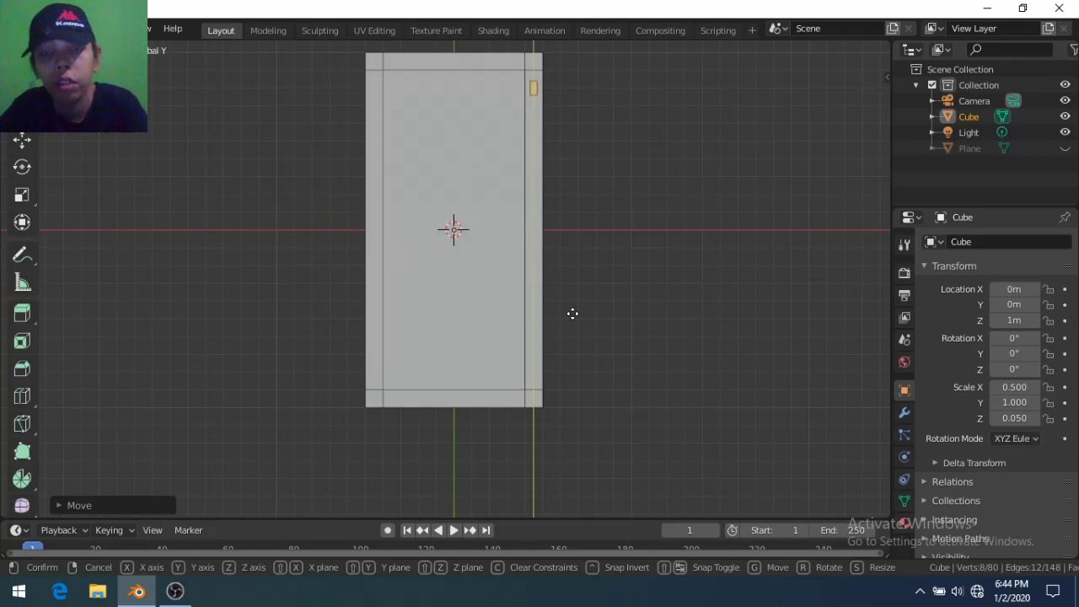
pyautogui.press('Return')
pyautogui.moveTo(573, 314)
pyautogui.mouseDown(button='middle')
pyautogui.moveTo(607, 145)
pyautogui.moveTo(632, 106)
pyautogui.mouseUp(button='middle')
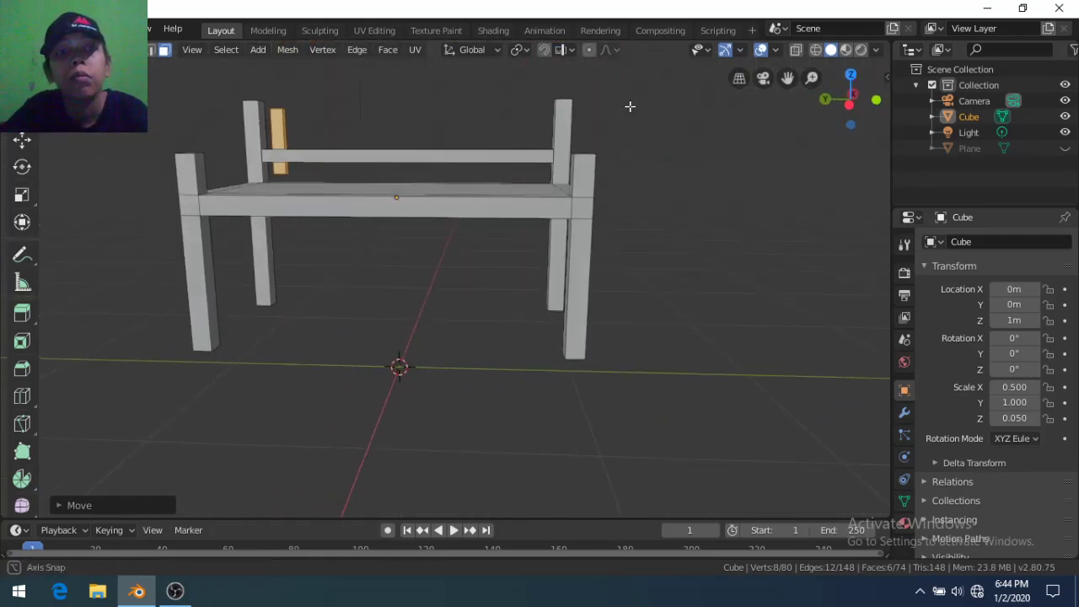
# From a side view, raise the short upright higher along Z
pyautogui.click(850, 101)
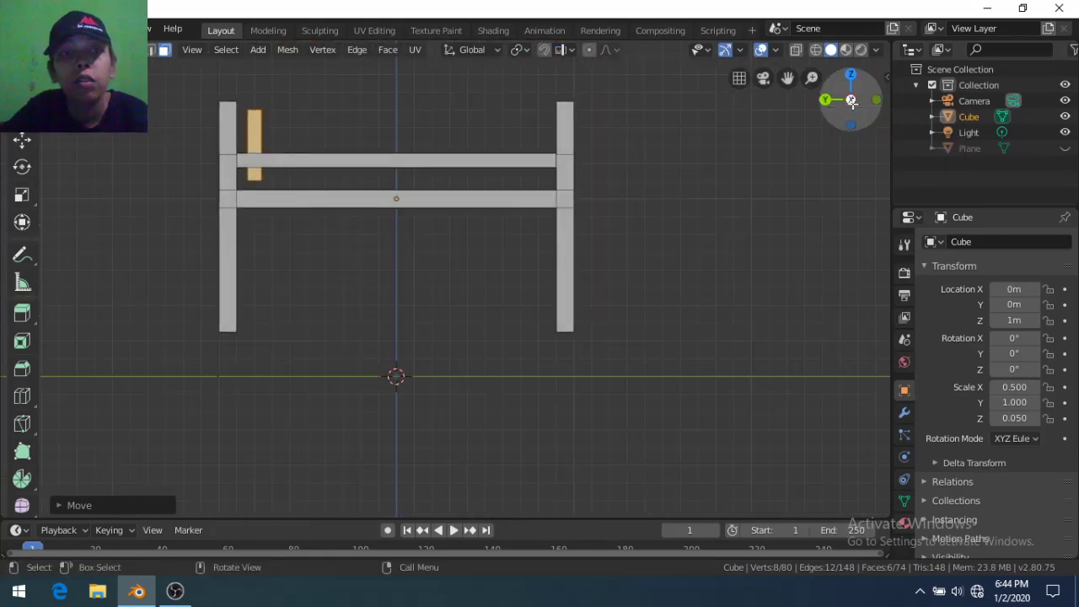
pyautogui.press('g')
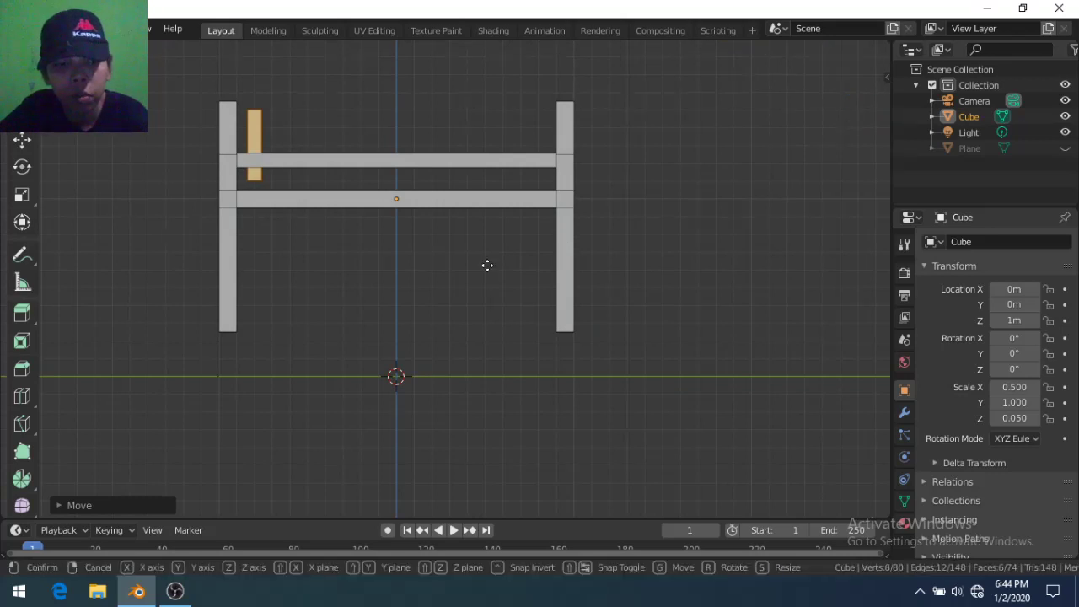
pyautogui.press('z')
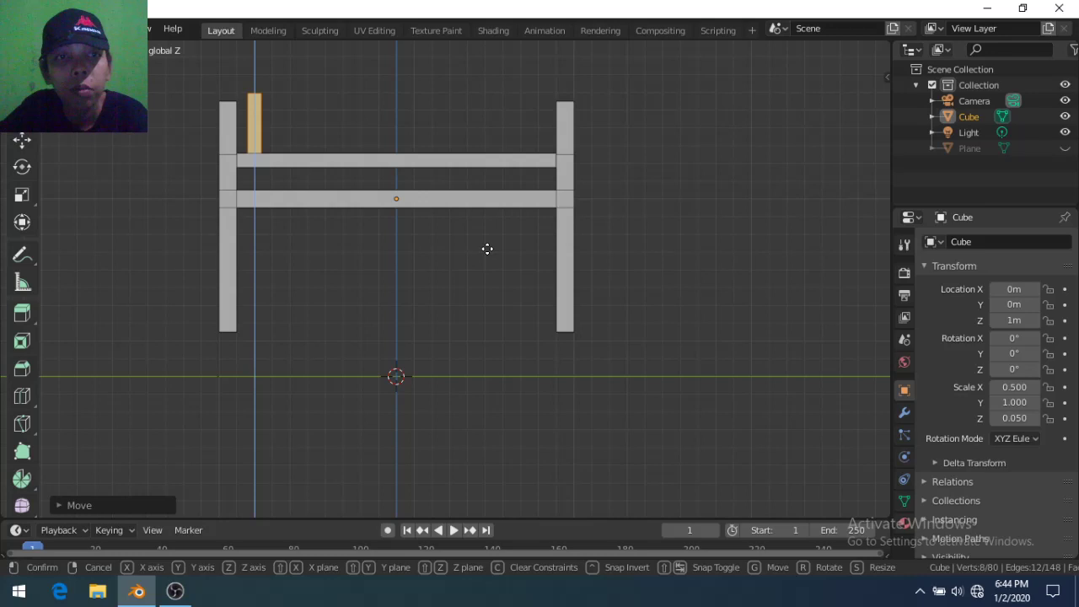
pyautogui.click(487, 249)
# Select the top faces of both the back-left and back-right posts
pyautogui.moveTo(407, 214)
pyautogui.mouseDown(button='middle')
pyautogui.moveTo(380, 212)
pyautogui.moveTo(362, 229)
pyautogui.moveTo(391, 261)
pyautogui.moveTo(399, 306)
pyautogui.mouseUp(button='middle')
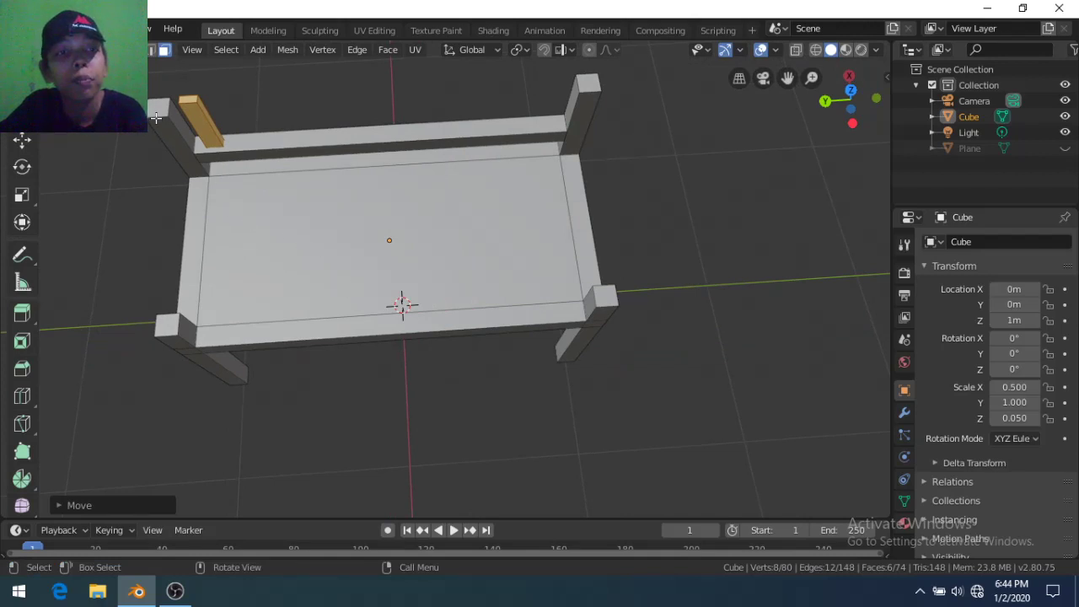
pyautogui.click(157, 111)
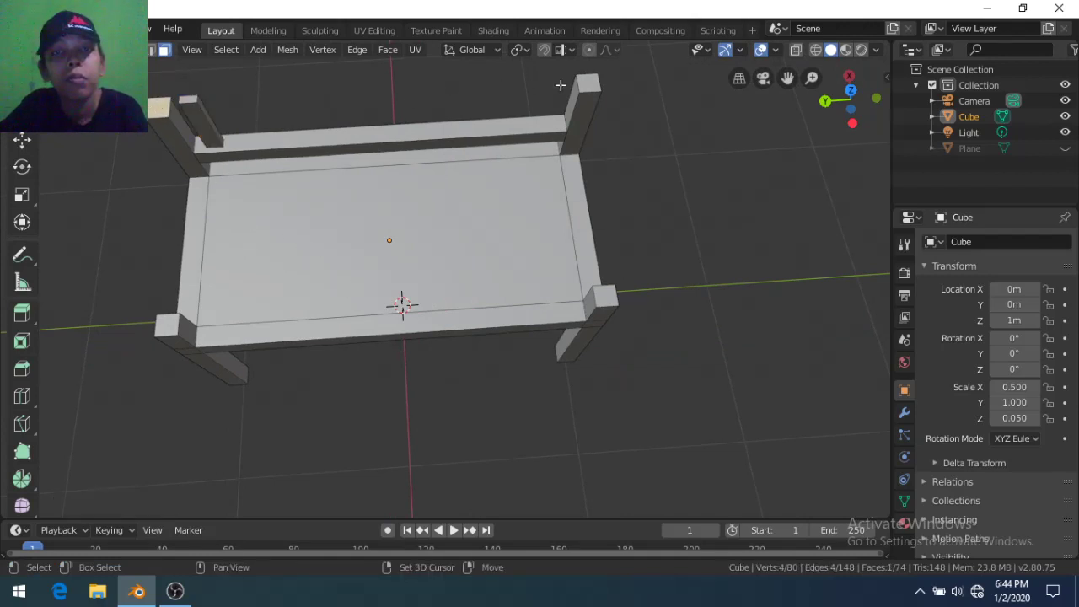
pyautogui.keyDown('shift'); pyautogui.click(593, 82); pyautogui.keyUp('shift')
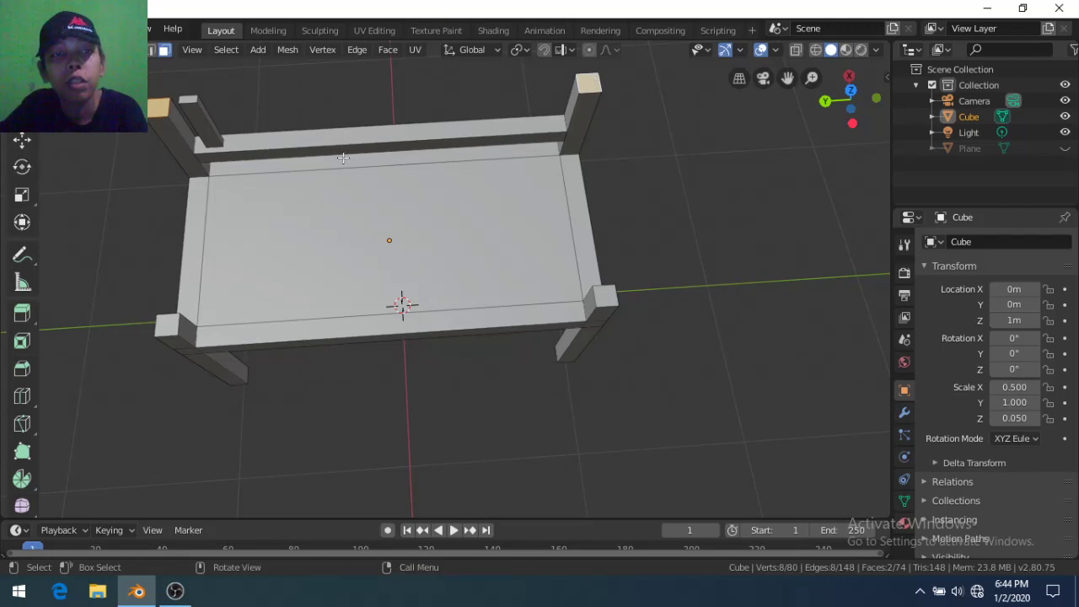
pyautogui.scroll(-3, 346, 169)
pyautogui.moveTo(348, 173); pyautogui.dragTo(344, 97, button='middle')
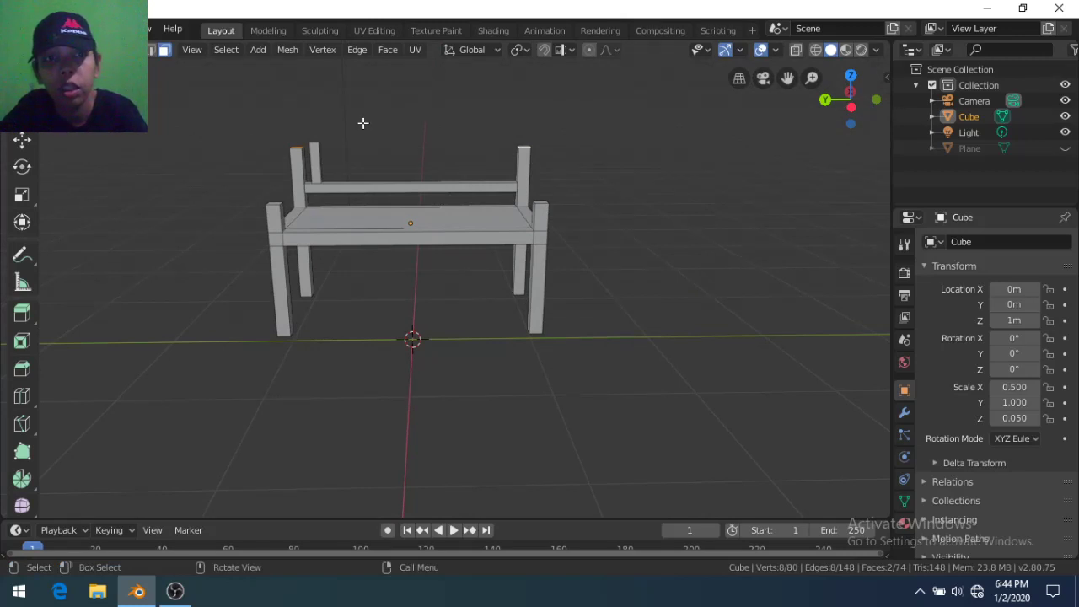
# Move the back post top faces 1 unit up along Z
pyautogui.press('g')
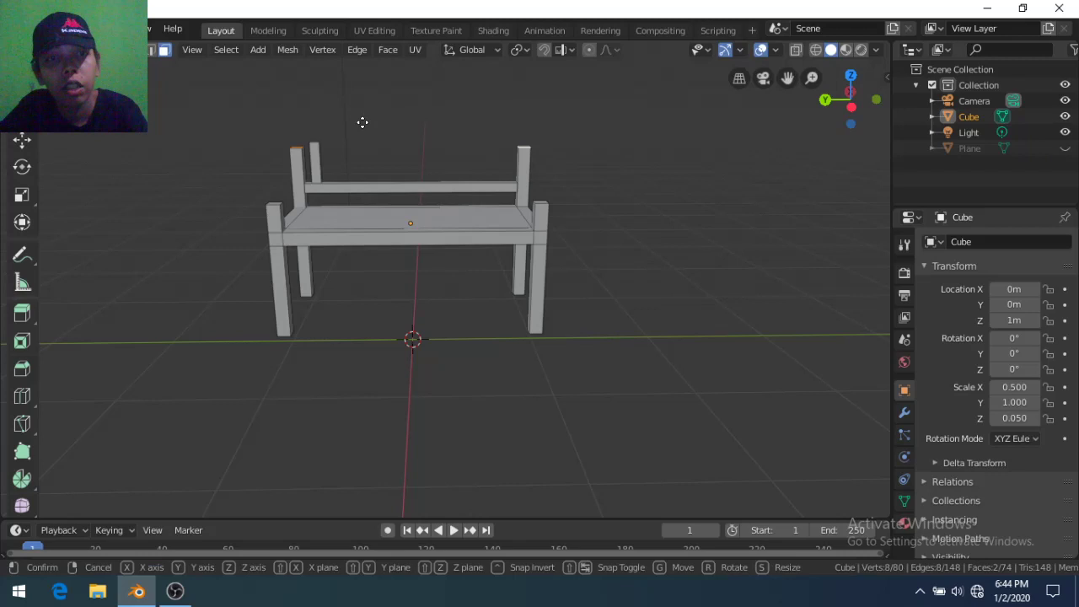
pyautogui.press('z')
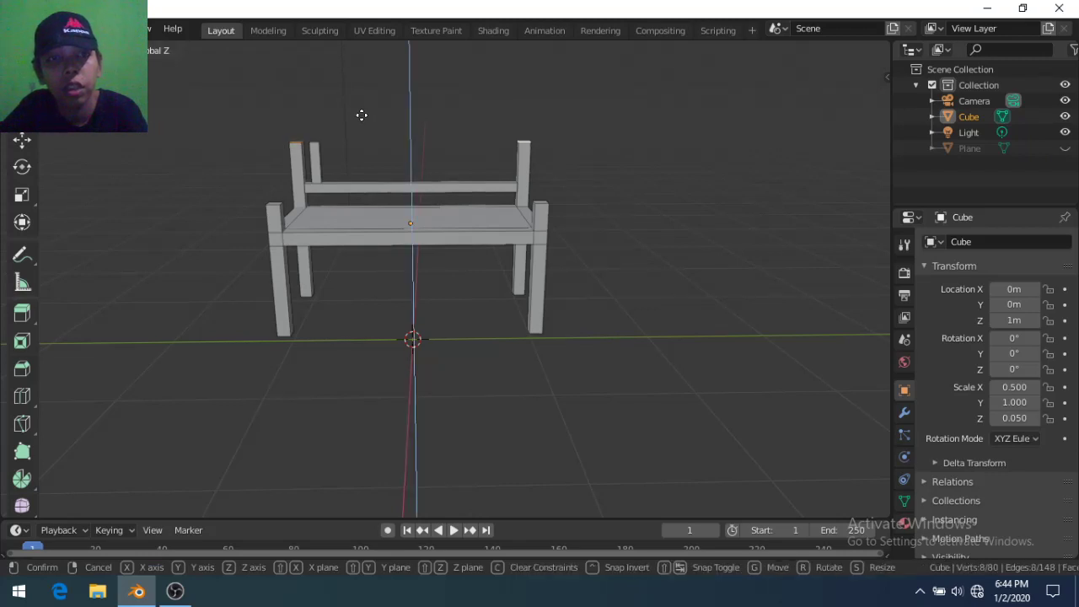
pyautogui.write('0.5')
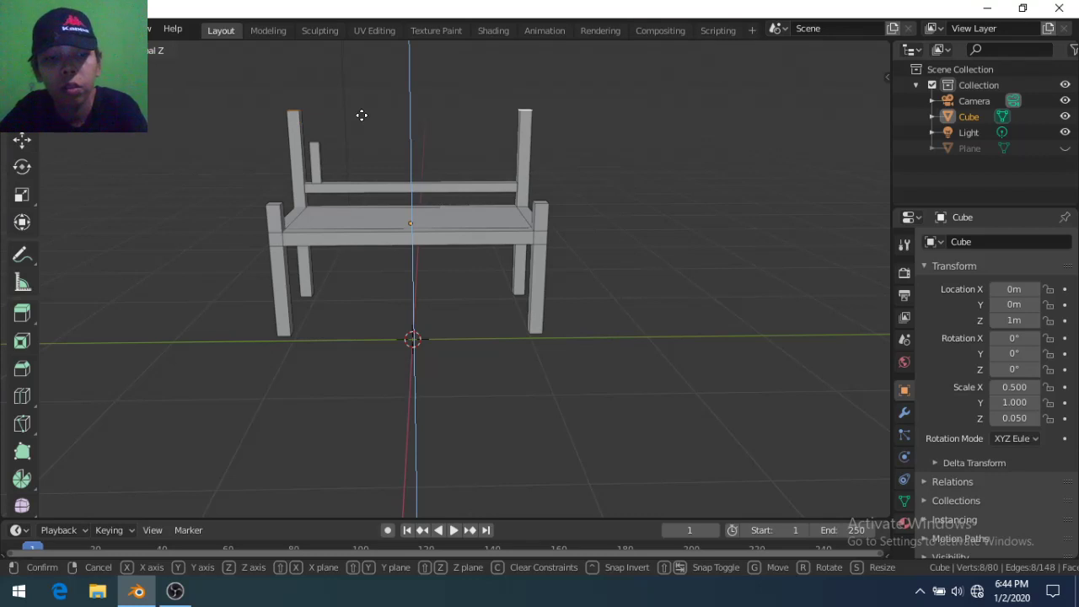
pyautogui.press('BackSpace')
pyautogui.press('BackSpace')
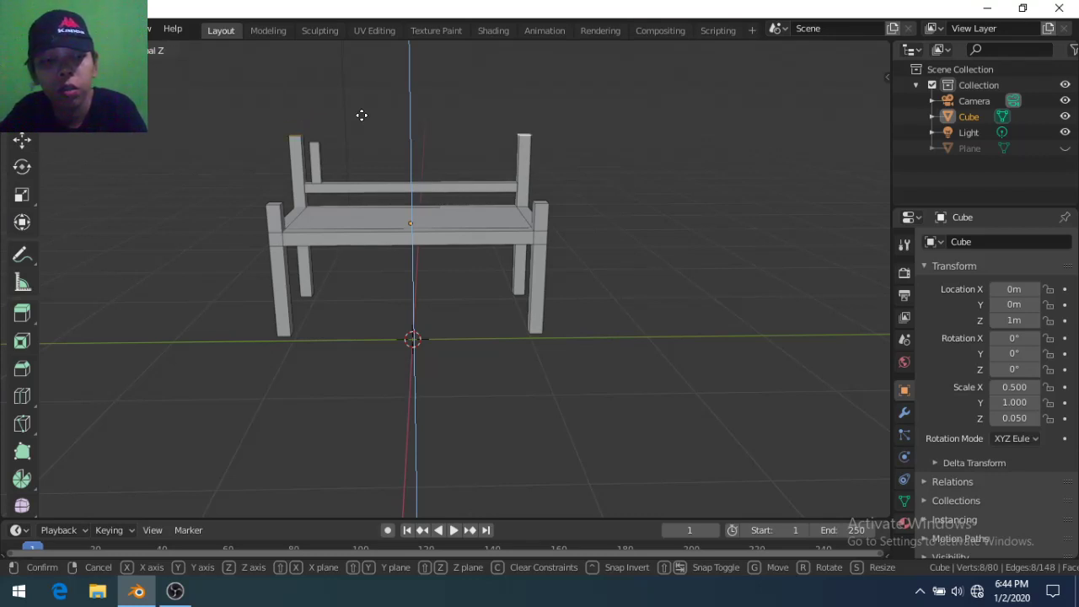
pyautogui.write('1')
pyautogui.press('Return')
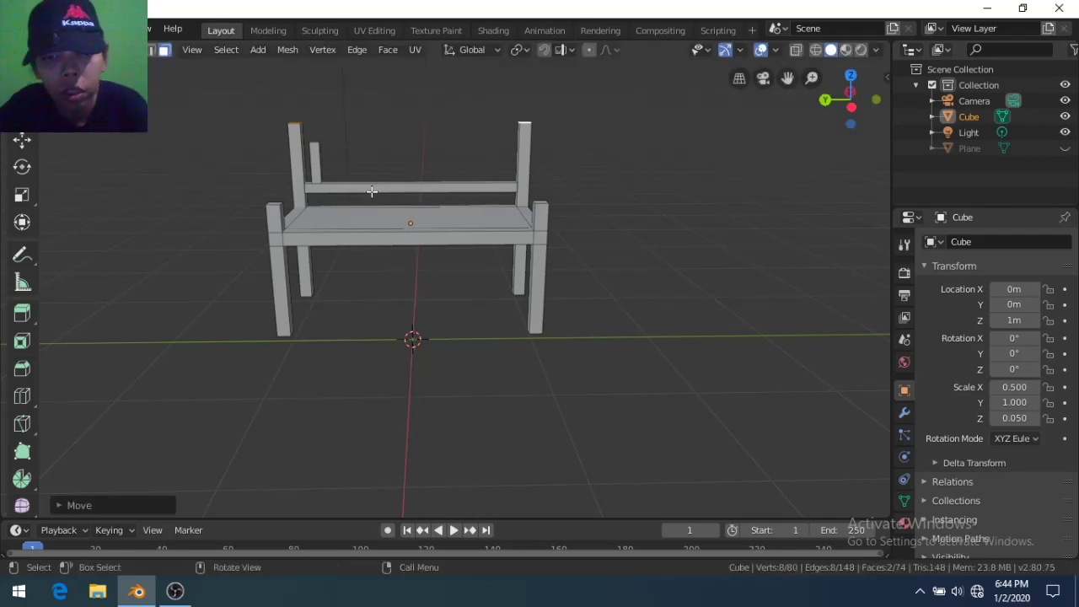
# Select only the back rail piece with L
pyautogui.press('l')
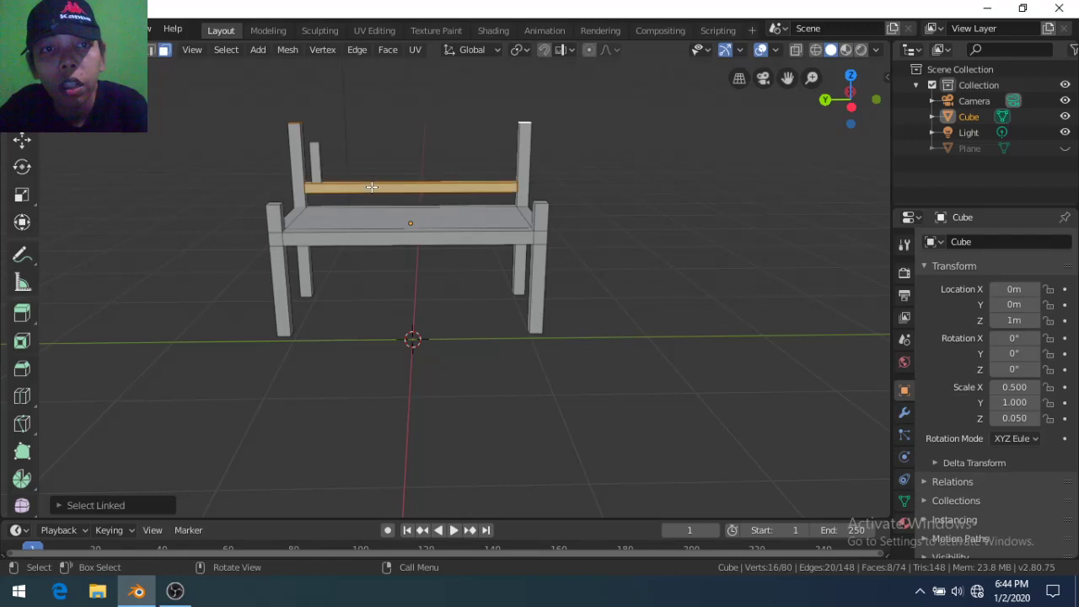
pyautogui.press('a')
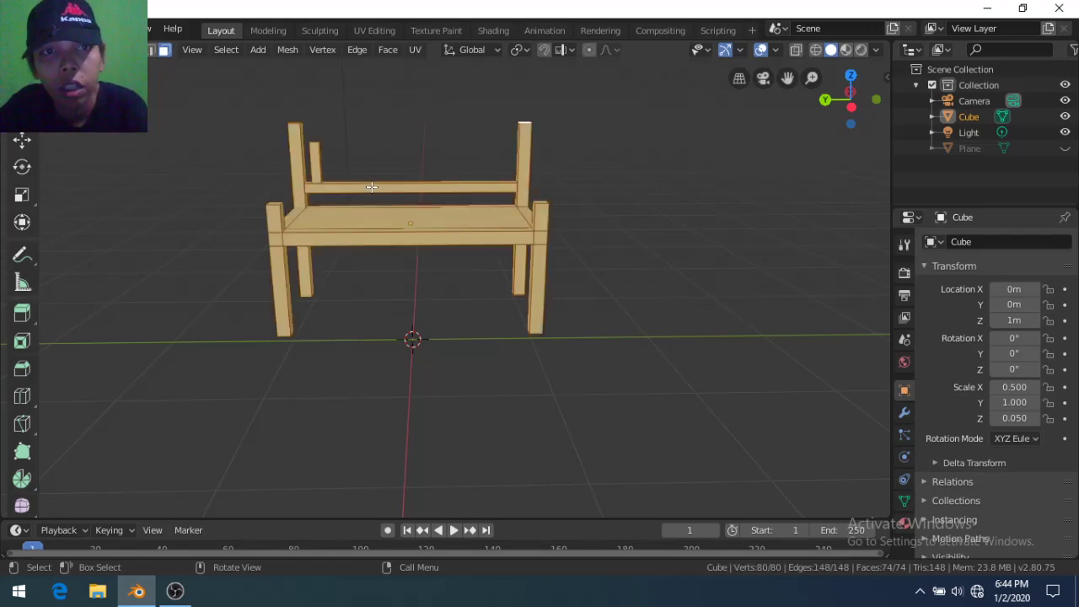
pyautogui.hotkey('alt', 'a')
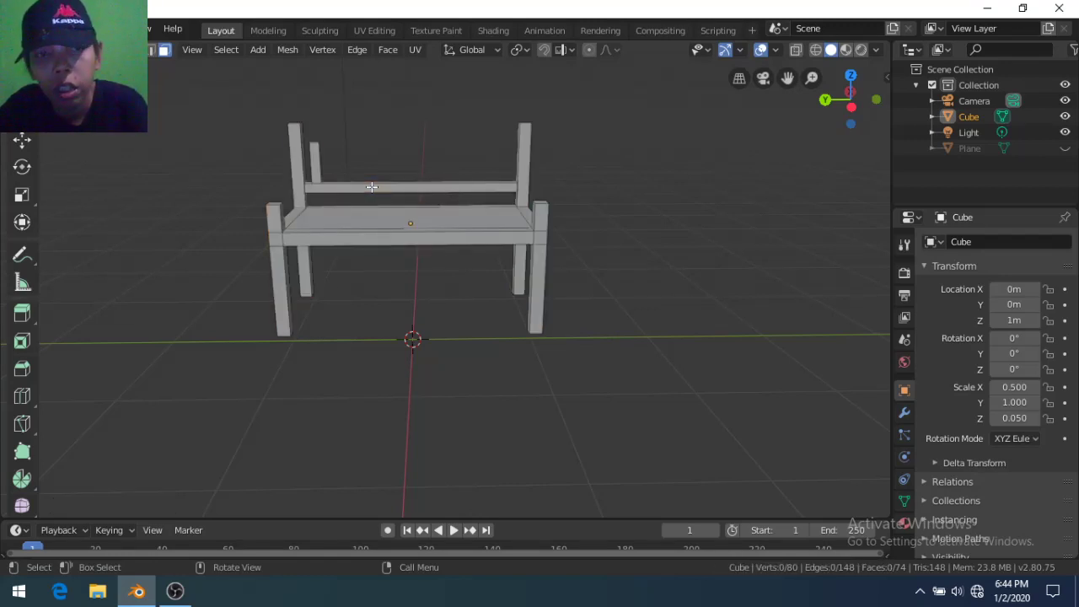
pyautogui.press('l')
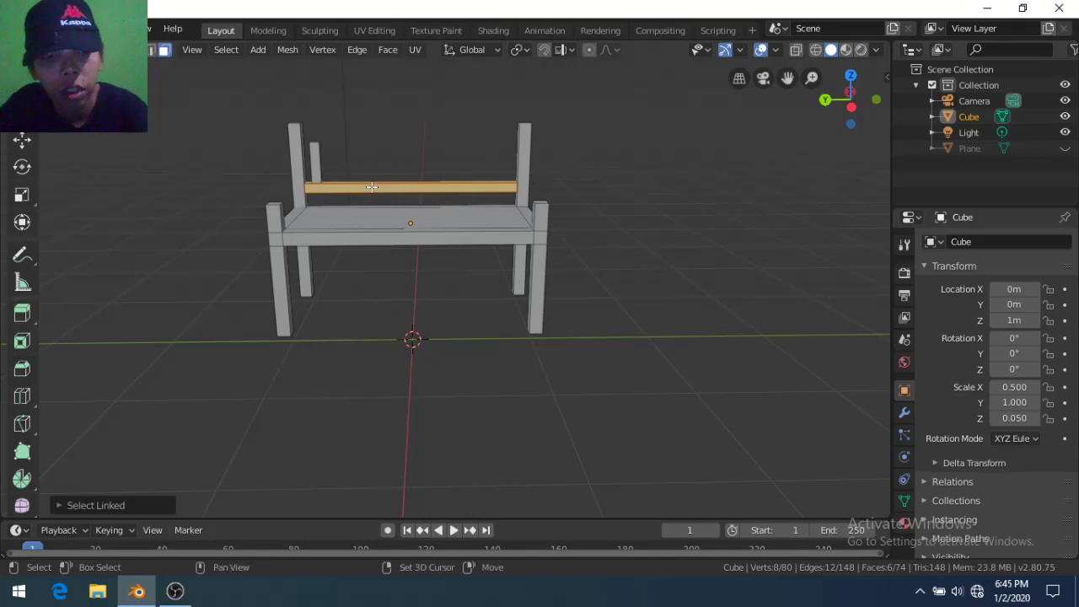
# Duplicate the back rail and move the copy vertically to the post tops
pyautogui.hotkey('shift', 'd')
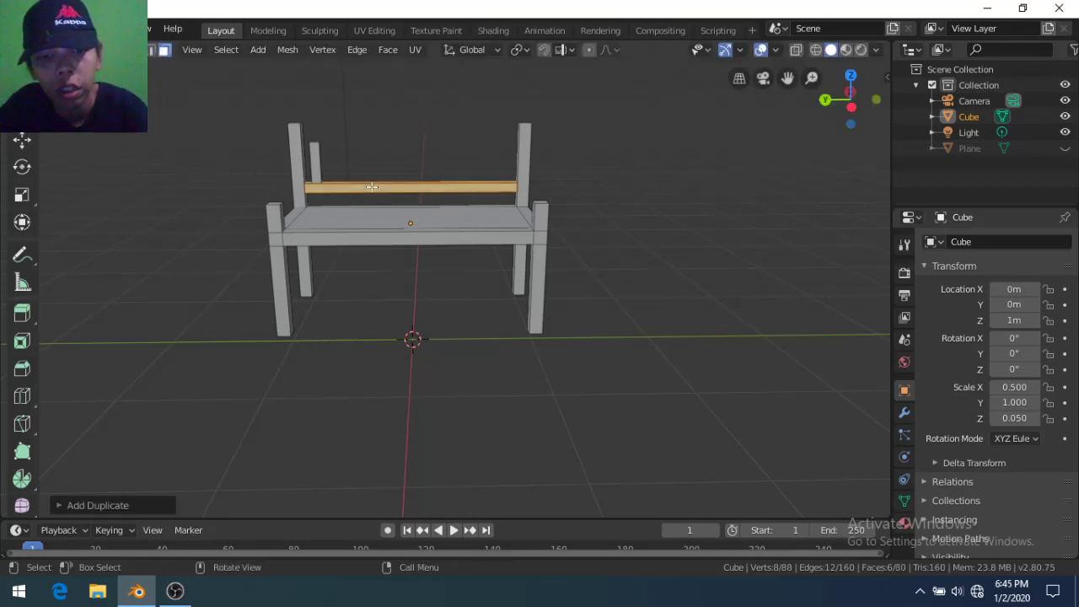
pyautogui.press('g')
pyautogui.press('z')
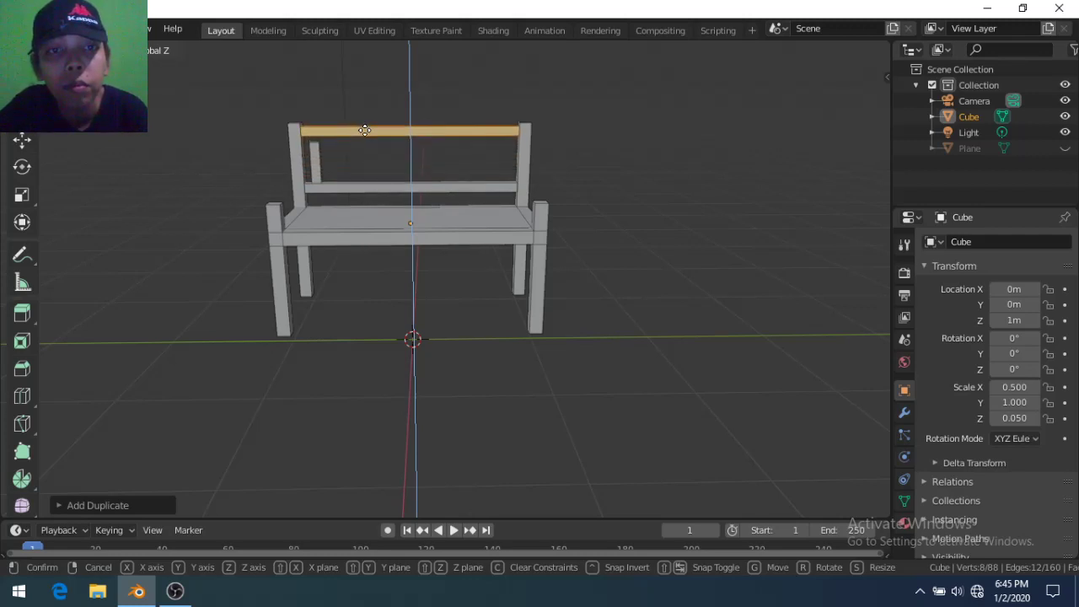
pyautogui.click(364, 130)
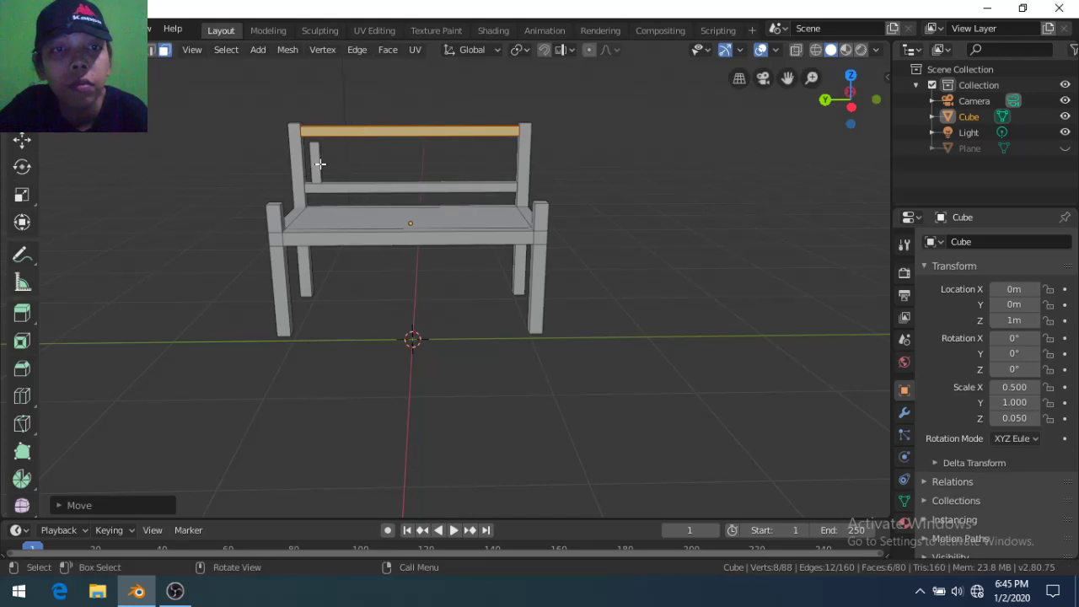
# Select the small vertical slat and try scaling its height, undoing the shrink
pyautogui.press('a')
pyautogui.hotkey('alt', 'a')
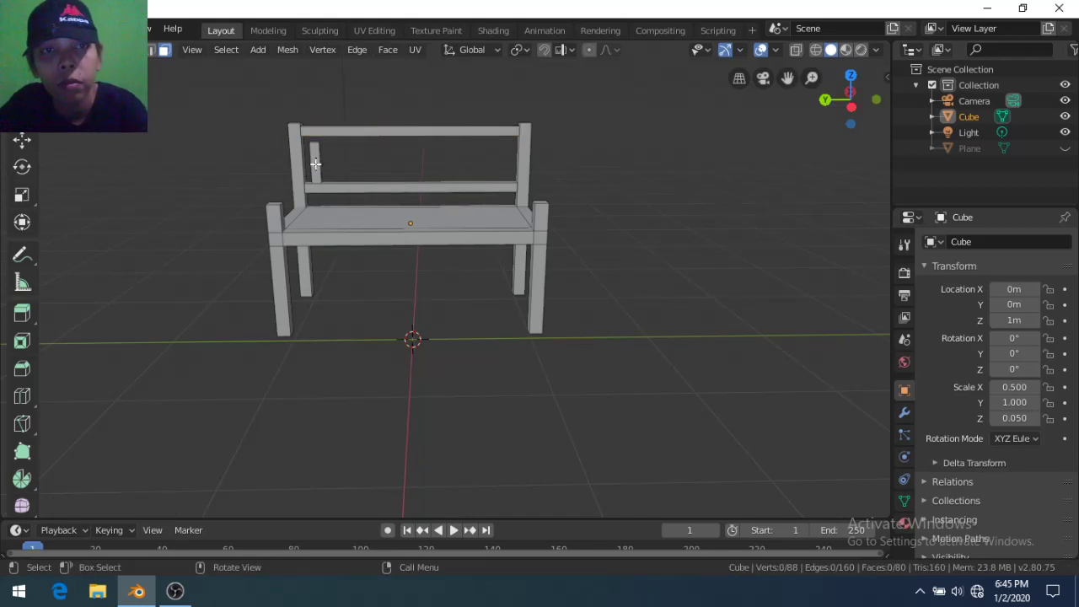
pyautogui.press('l')
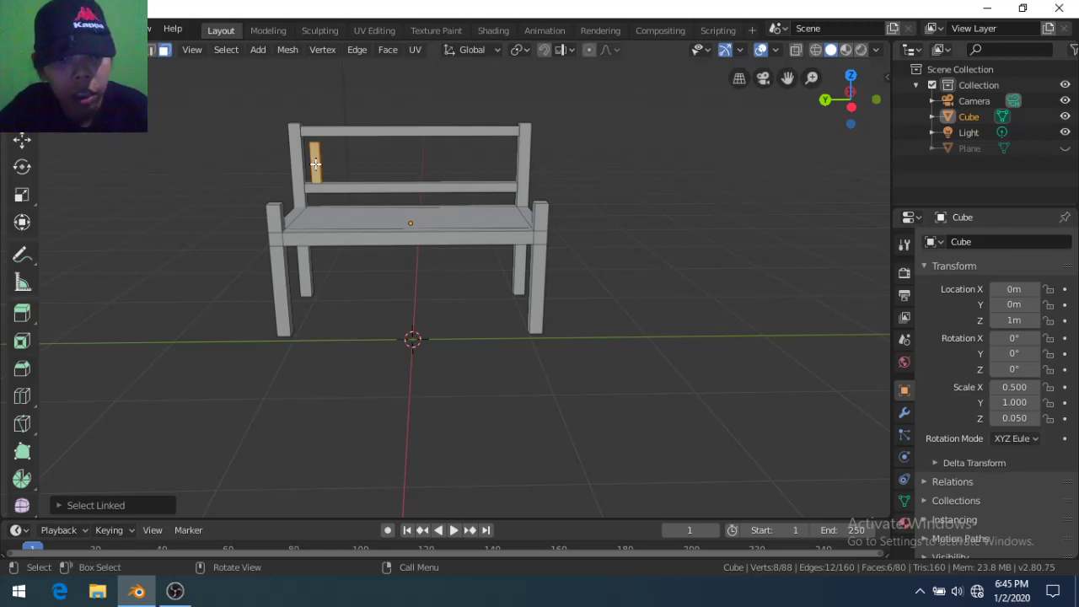
pyautogui.press('s')
pyautogui.press('z')
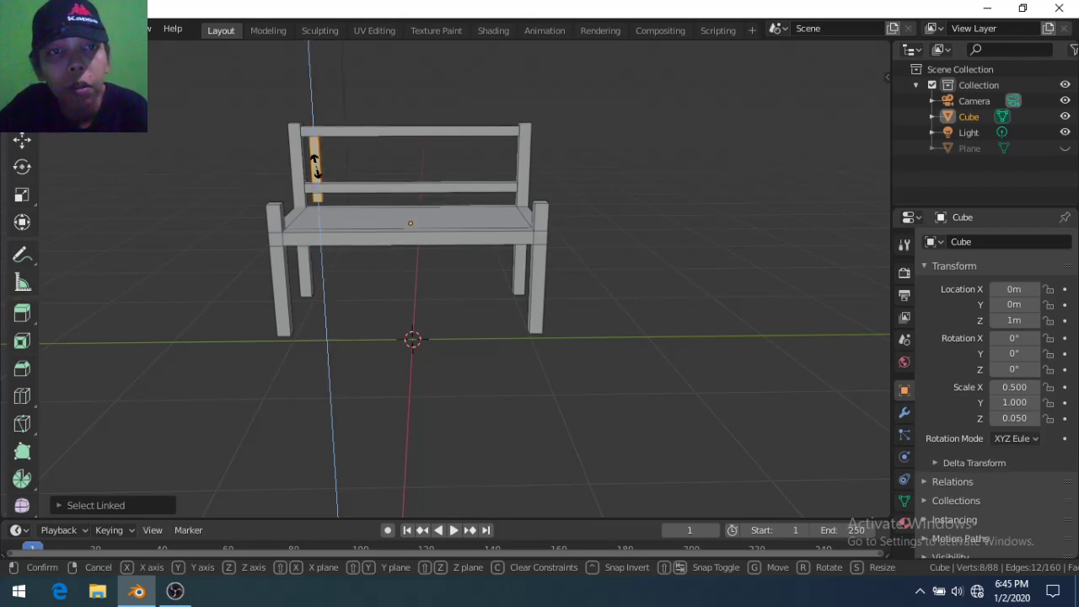
pyautogui.click(315, 166)
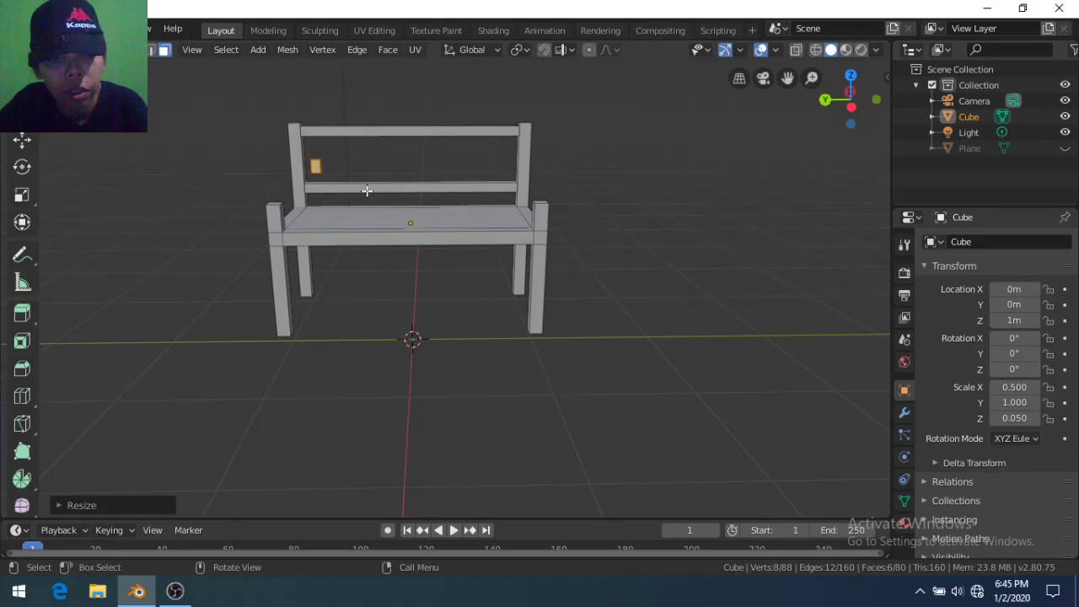
pyautogui.hotkey('ctrl', 'z')
# Scale the slat taller along Z with a typed factor so it spans the rails
pyautogui.press('s')
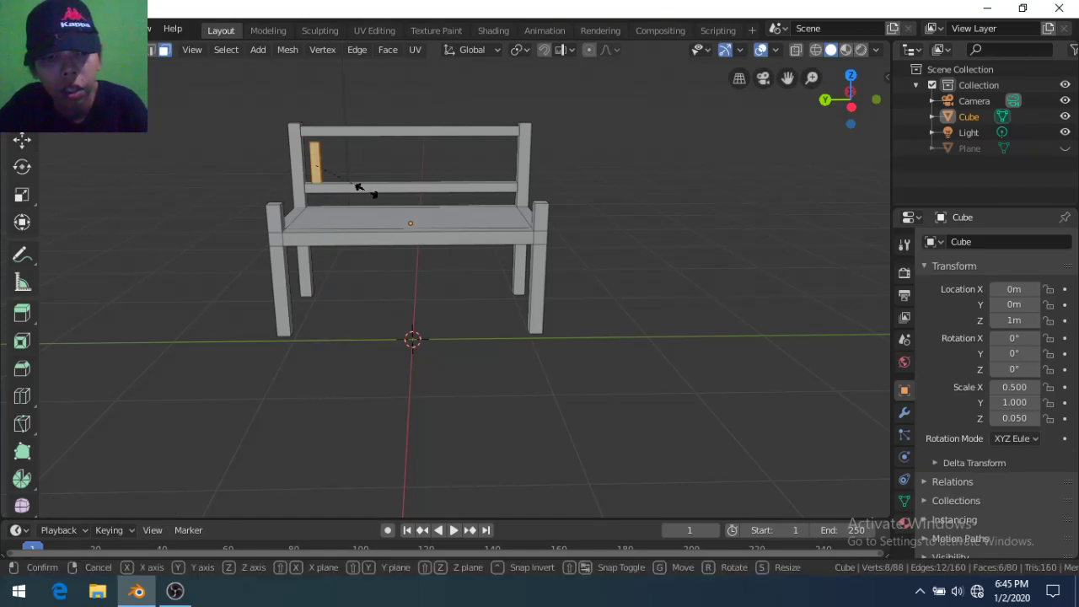
pyautogui.write('z.3')
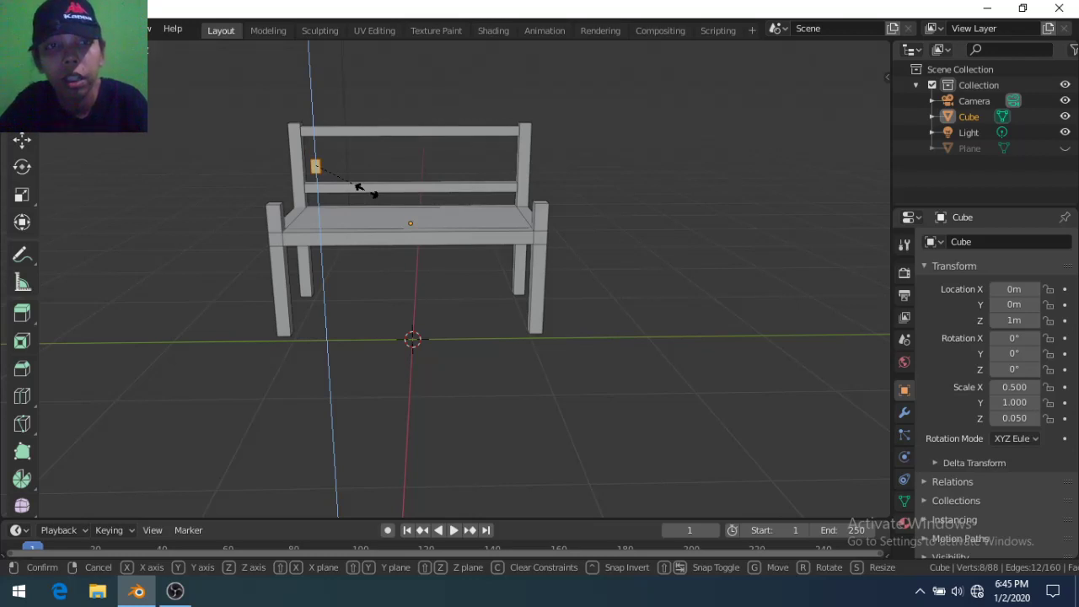
pyautogui.press('BackSpace')
pyautogui.press('BackSpace')
pyautogui.write('3')
pyautogui.press('BackSpace')
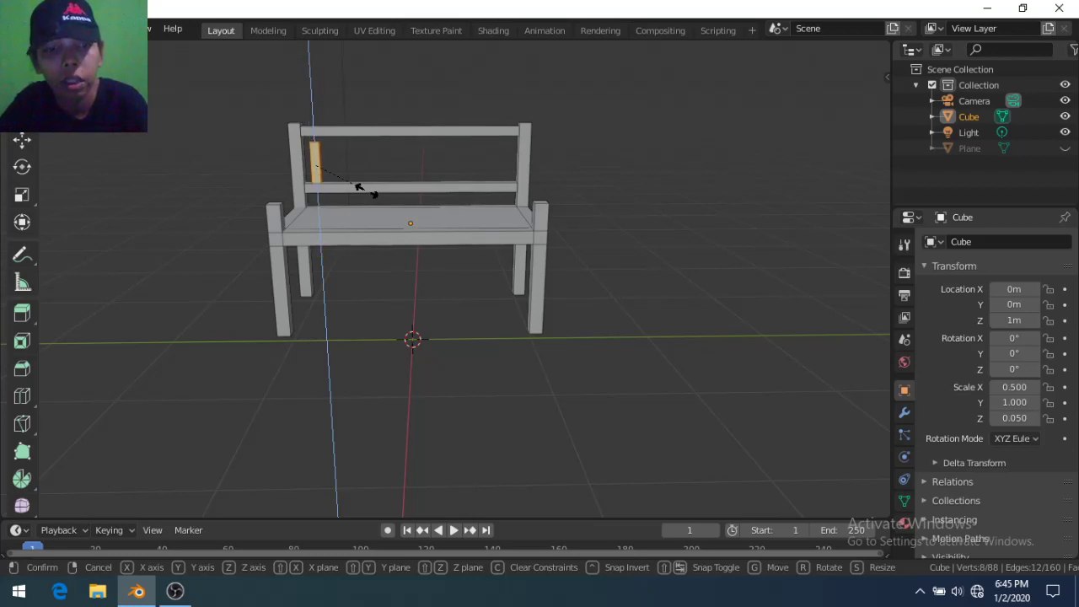
pyautogui.press('BackSpace')
pyautogui.write('.5')
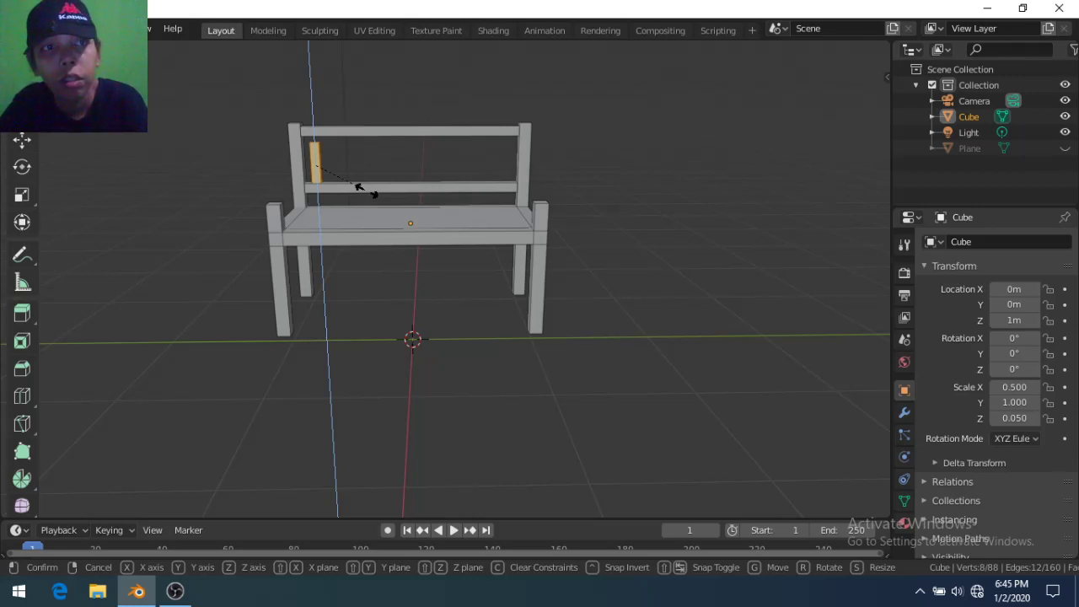
pyautogui.write('2')
pyautogui.press('BackSpace')
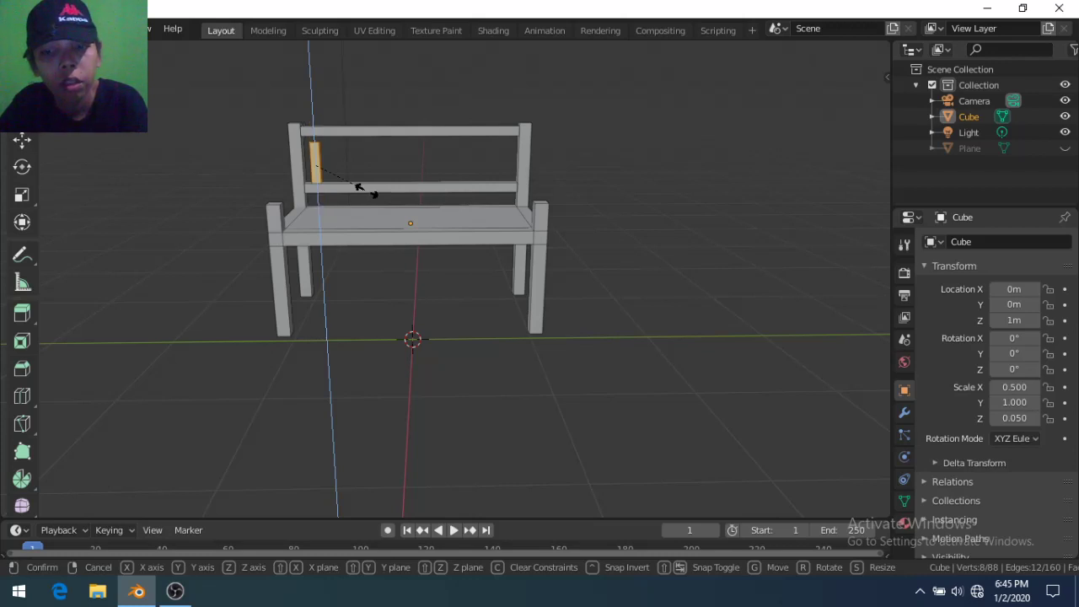
pyautogui.write('1.7')
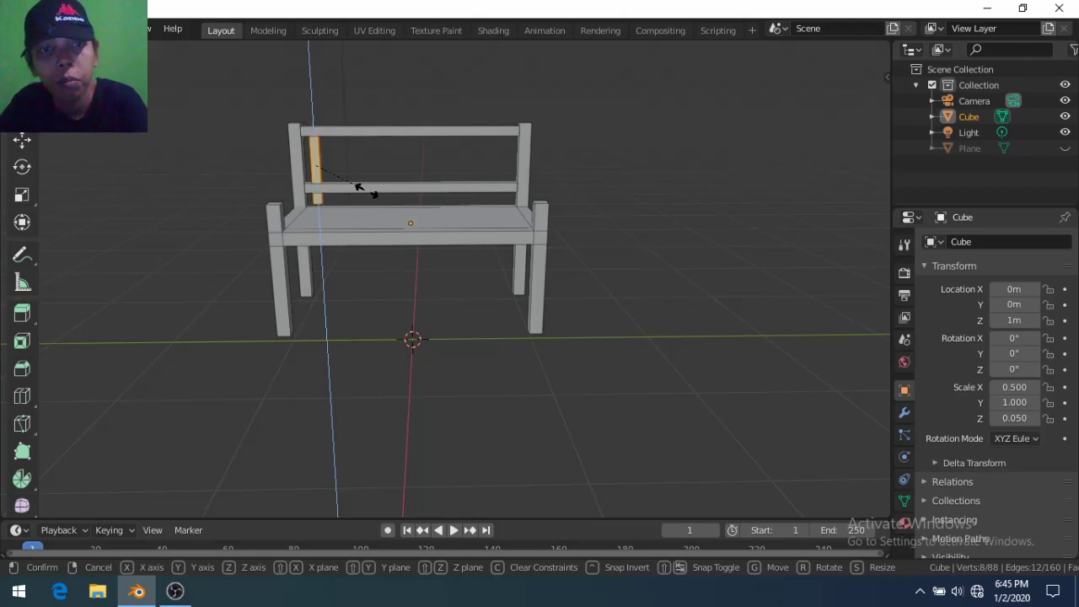
pyautogui.press('BackSpace')
pyautogui.write('7')
pyautogui.press('BackSpace')
pyautogui.write('6')
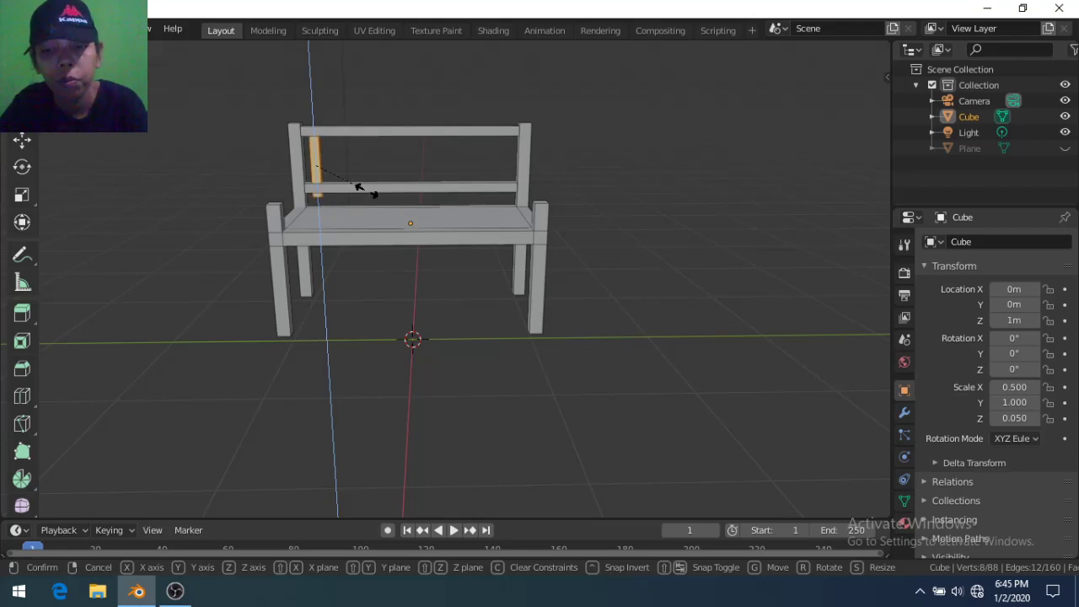
pyautogui.press('Return')
pyautogui.press('z')
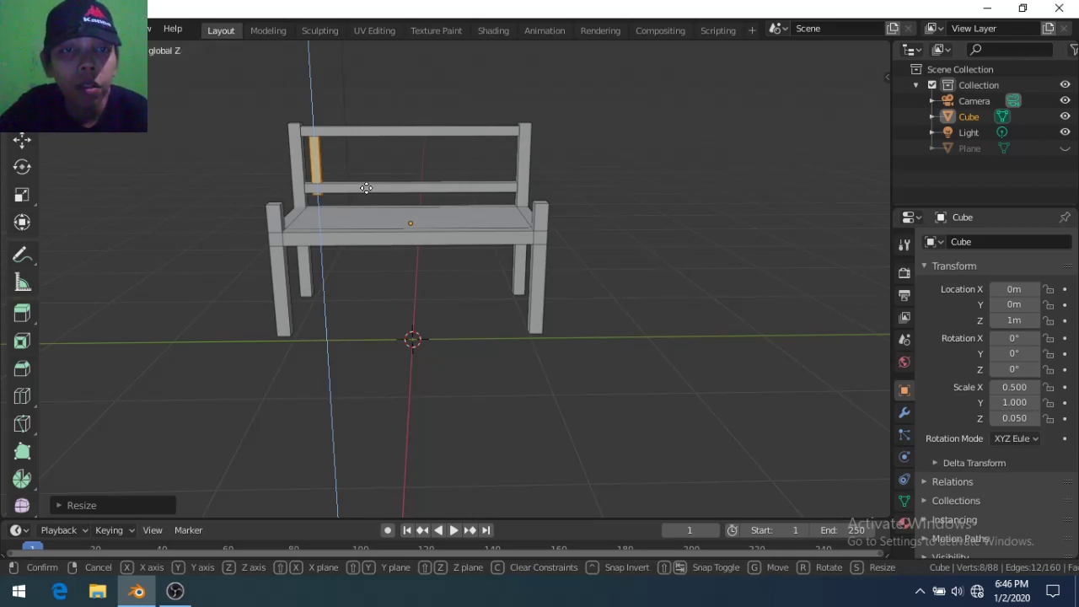
pyautogui.press('Escape')
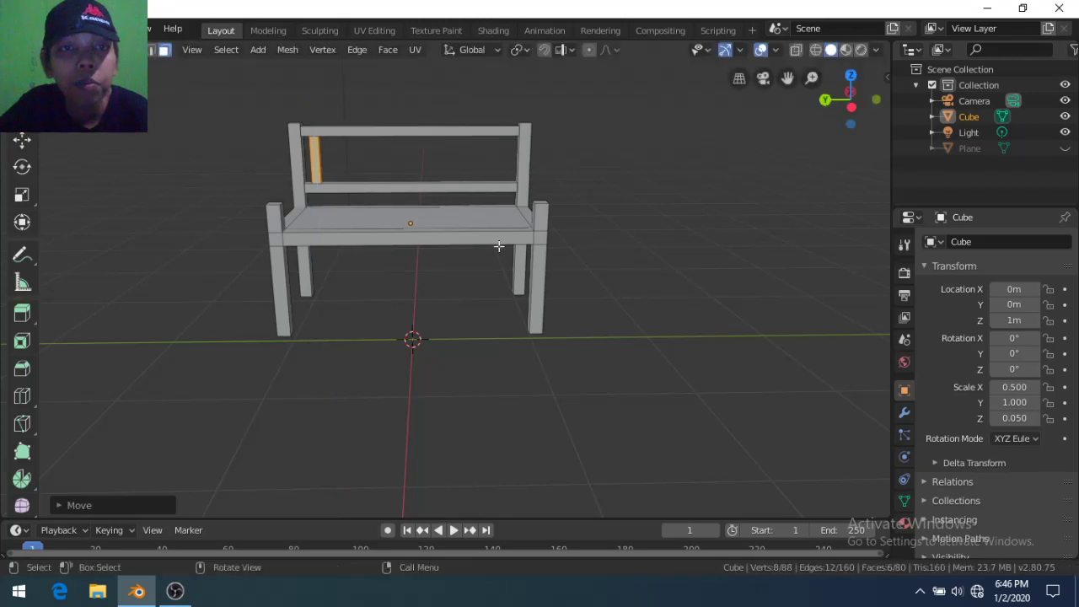
pyautogui.scroll(-2, 428, 284)
pyautogui.moveTo(428, 284)
pyautogui.mouseDown(button='middle')
pyautogui.moveTo(450, 344)
pyautogui.moveTo(349, 257)
pyautogui.moveTo(410, 291)
pyautogui.moveTo(859, 273)
pyautogui.mouseUp(button='middle')
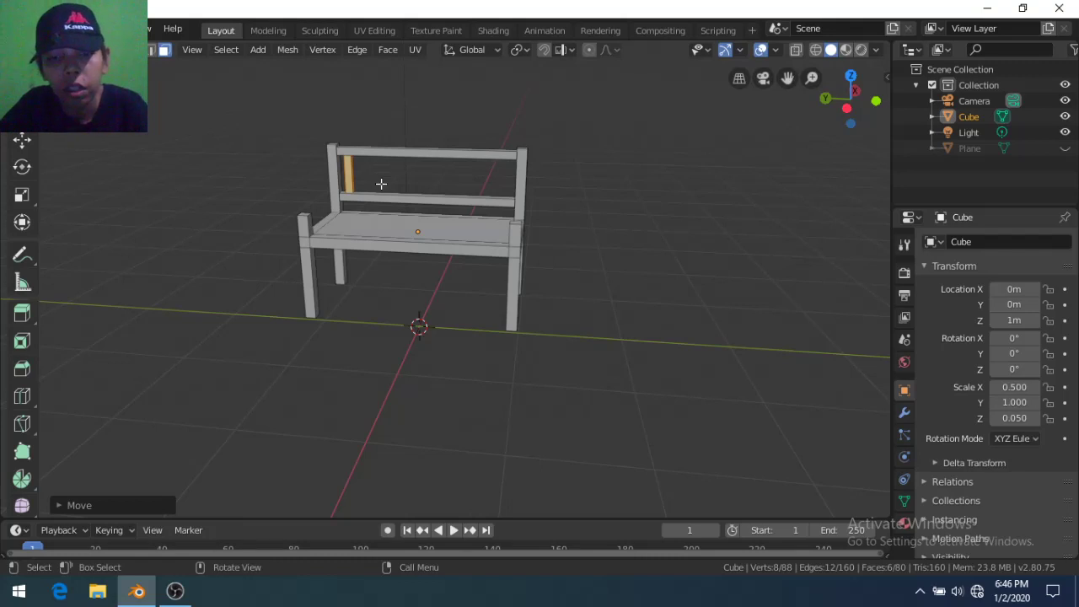
pyautogui.press('m')
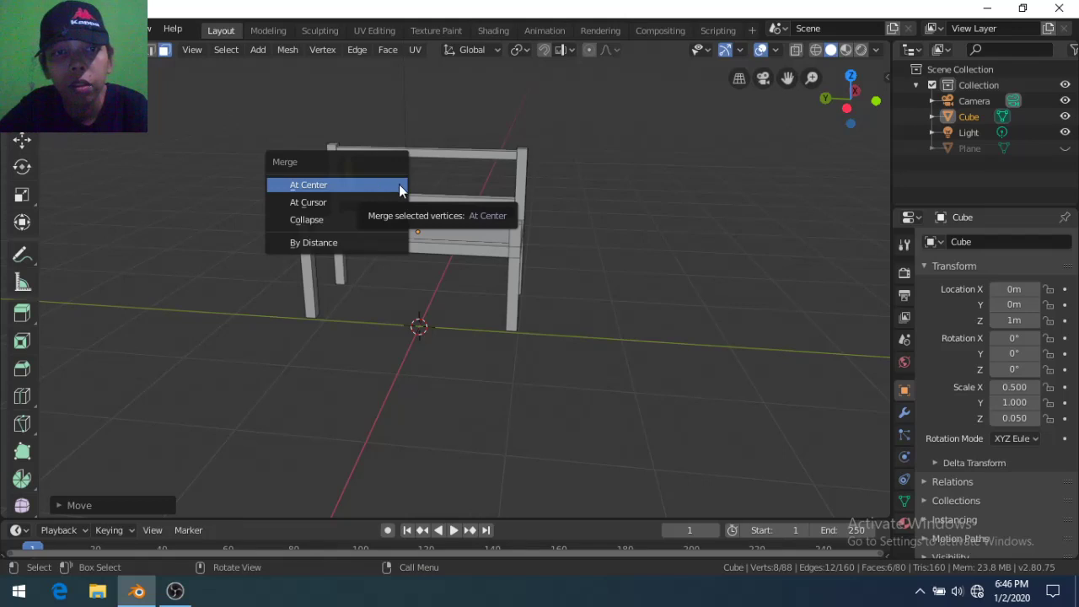
pyautogui.click(398, 184)
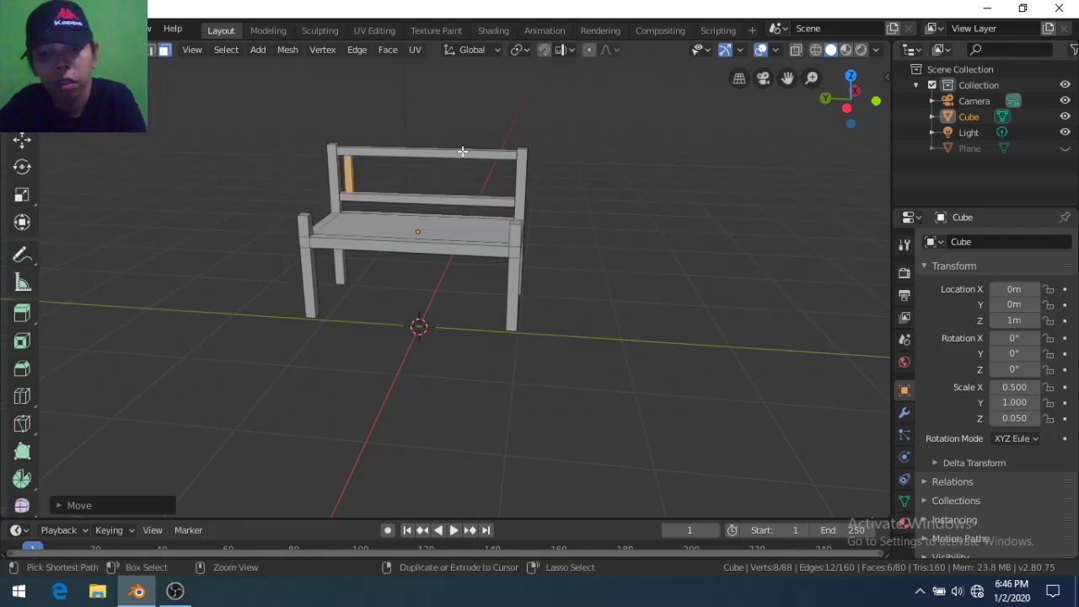
pyautogui.press('g')
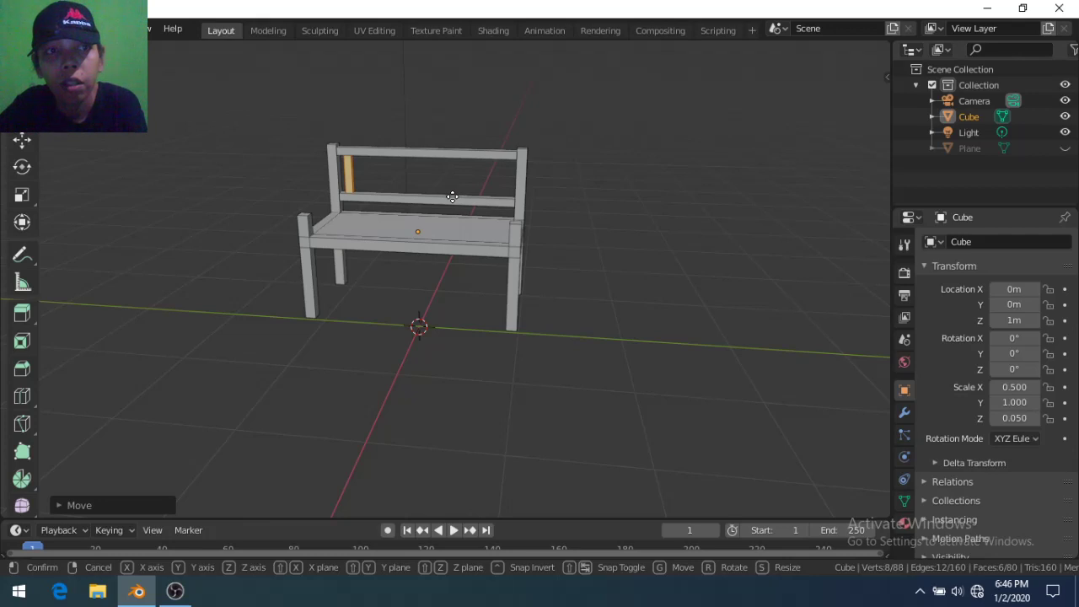
pyautogui.click(495, 189)
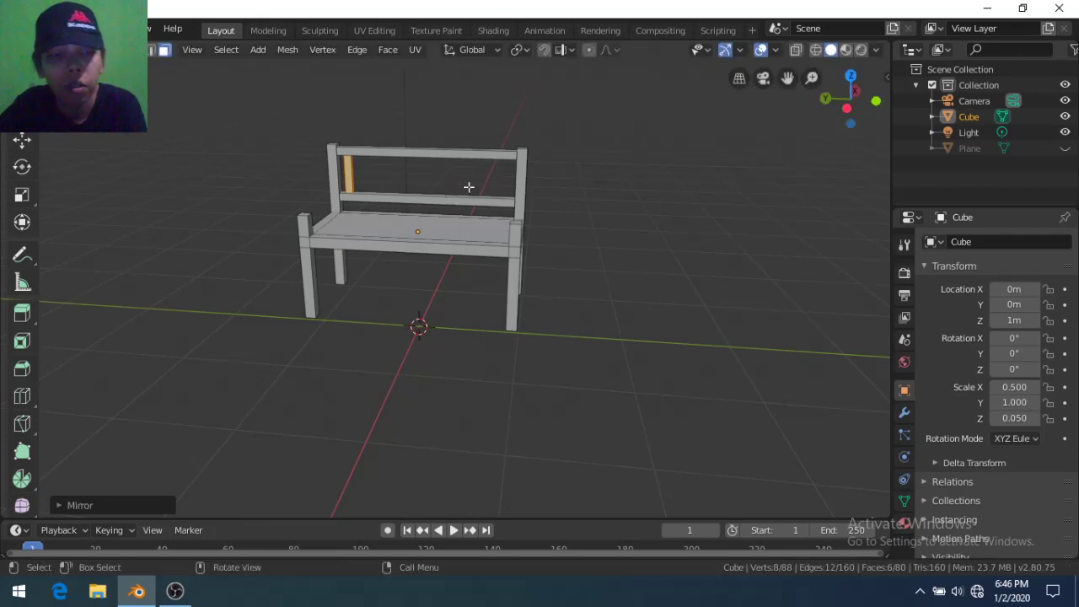
pyautogui.scroll(1, 414, 188)
pyautogui.scroll(2, 416, 191)
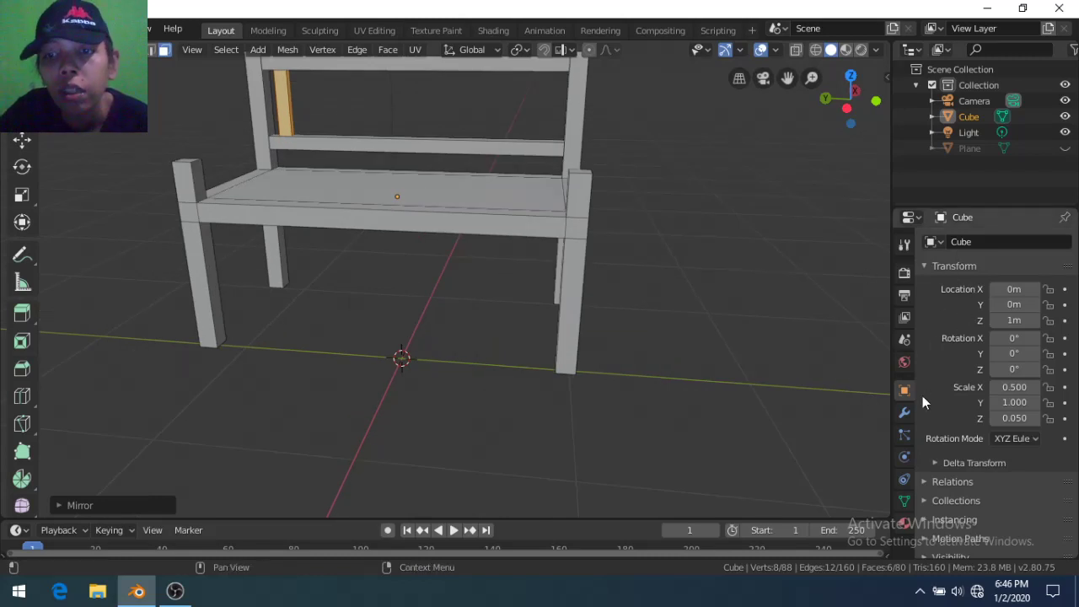
pyautogui.click(905, 413)
pyautogui.click(974, 243)
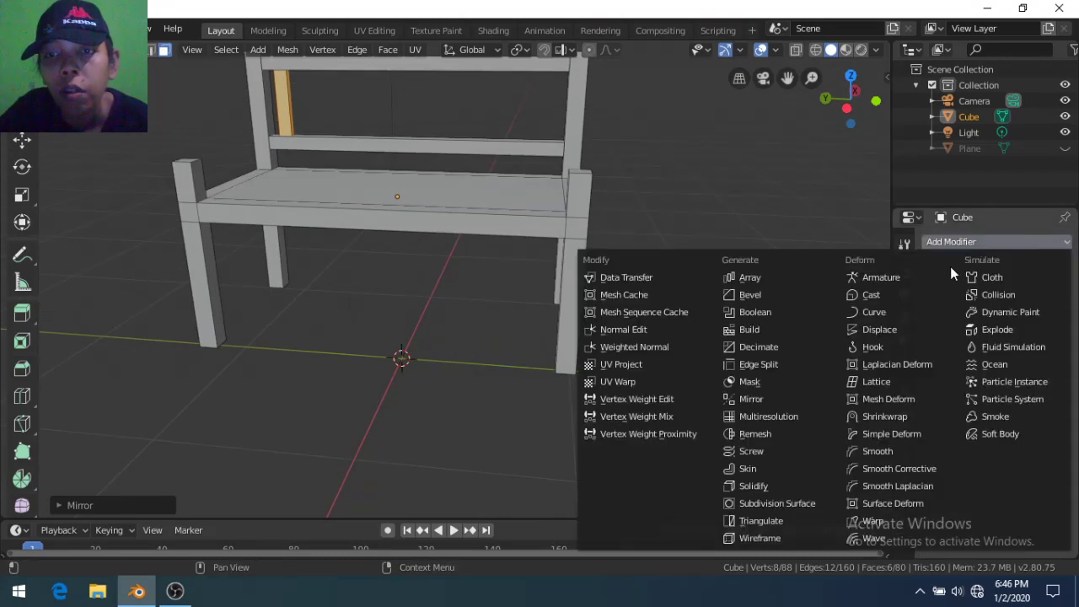
pyautogui.click(759, 283)
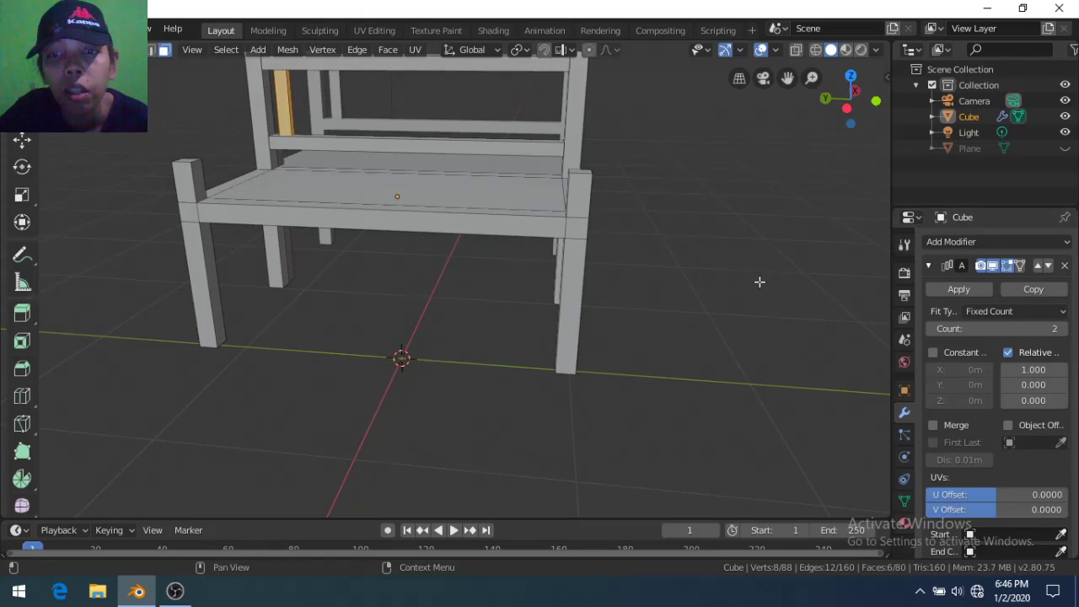
pyautogui.click(1063, 267)
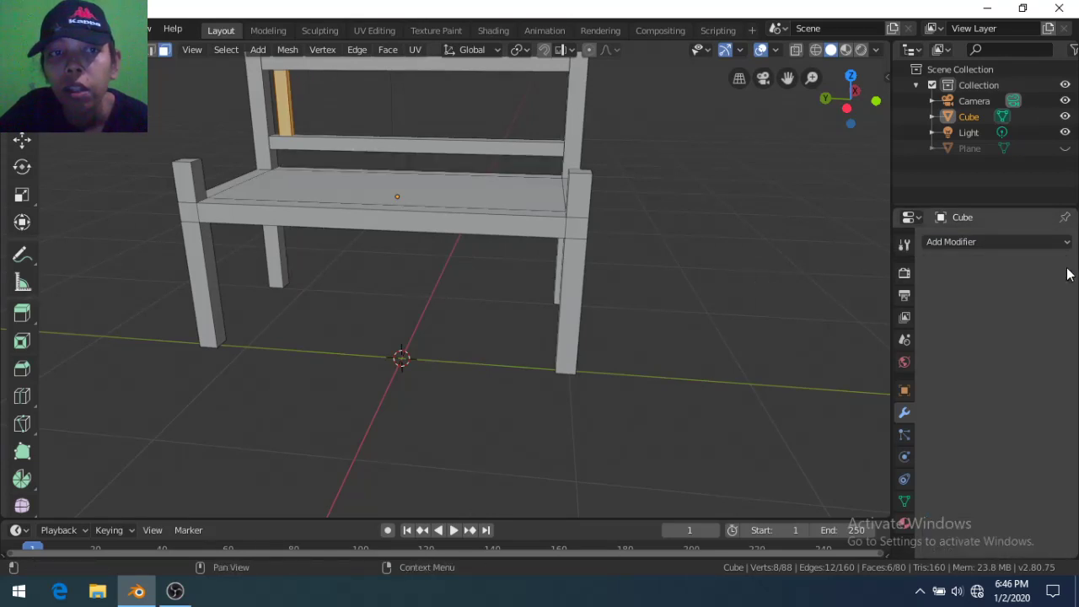
pyautogui.scroll(-1, 284, 245)
pyautogui.scroll(-2, 284, 245)
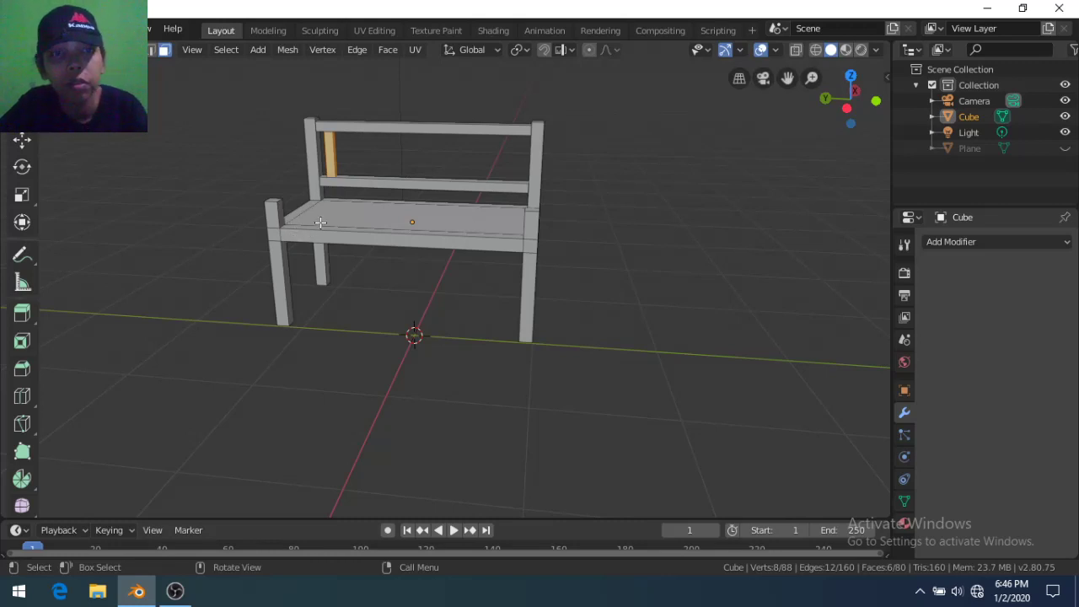
# Delete the vertical backrest slat and the front-right post top vertices
pyautogui.press('x')
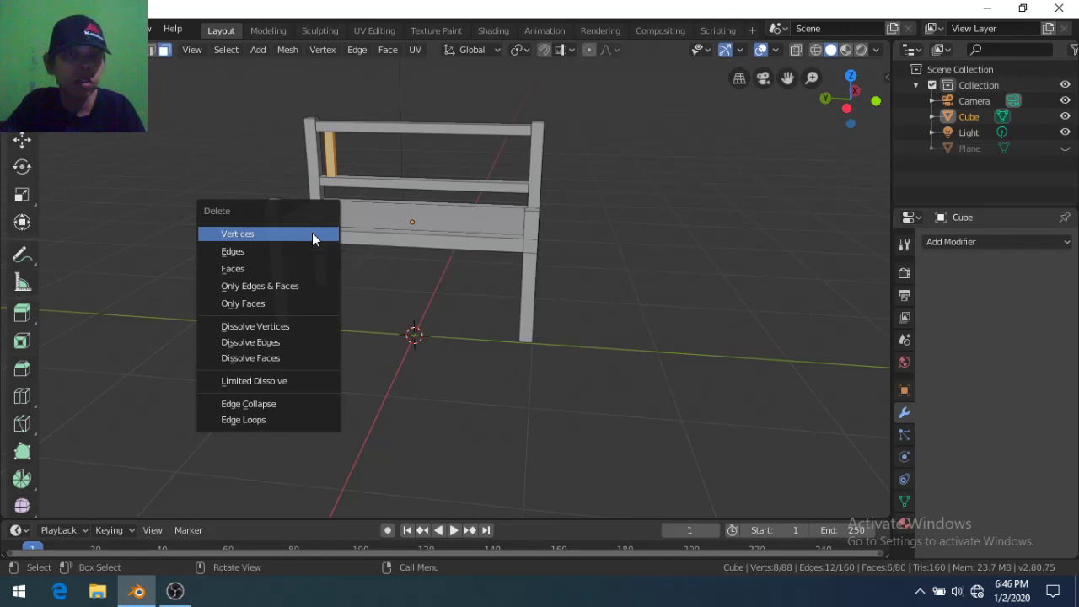
pyautogui.click(312, 232)
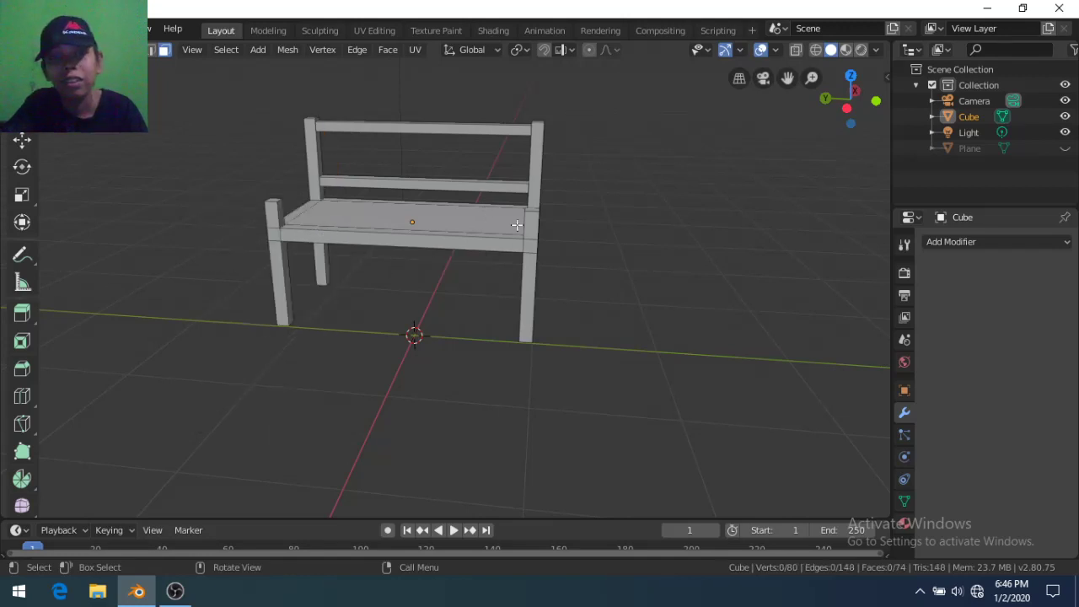
pyautogui.moveTo(411, 222)
pyautogui.mouseDown(button='middle')
pyautogui.moveTo(426, 295)
pyautogui.moveTo(389, 270)
pyautogui.moveTo(559, 251)
pyautogui.mouseUp(button='middle')
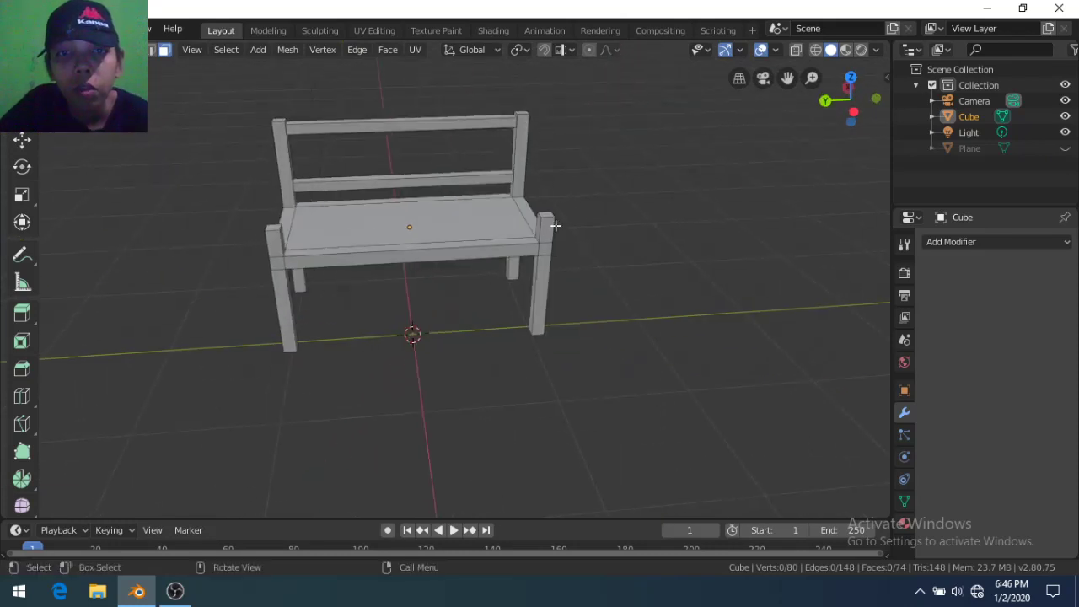
pyautogui.click(546, 216)
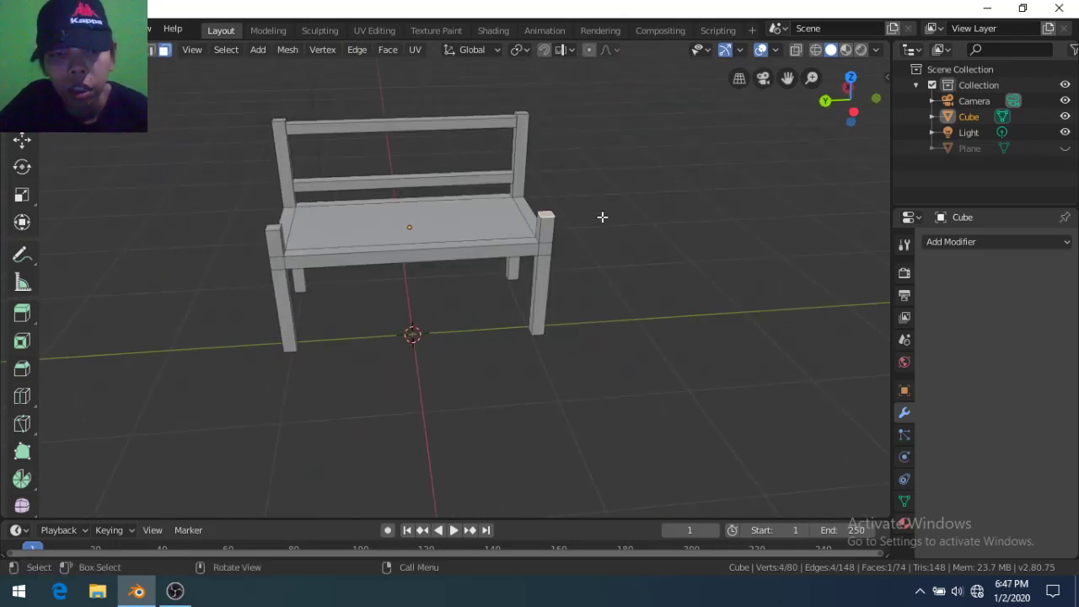
pyautogui.press('g')
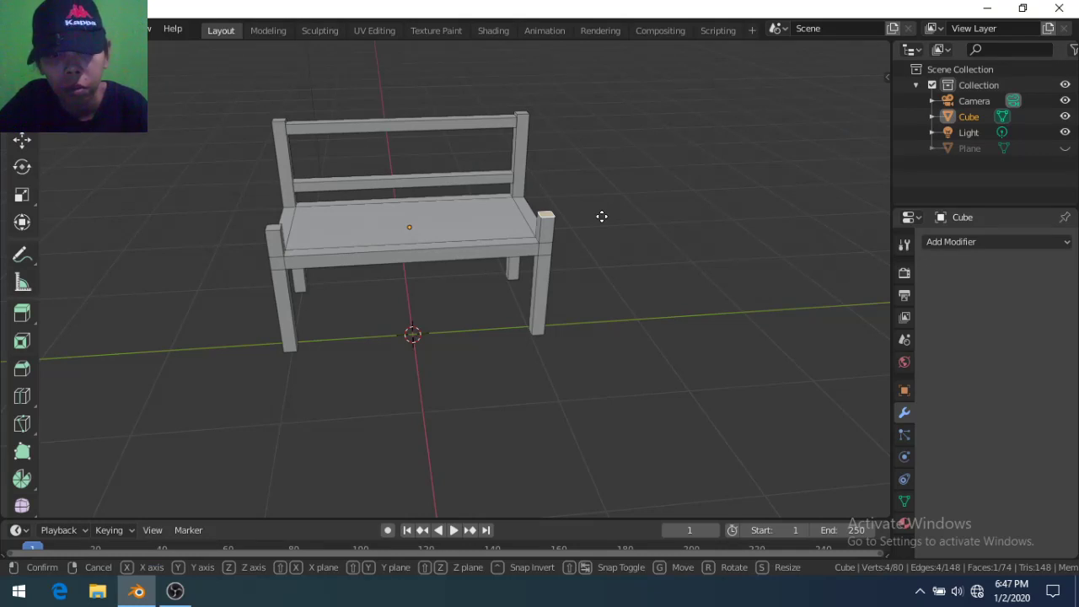
pyautogui.press('x')
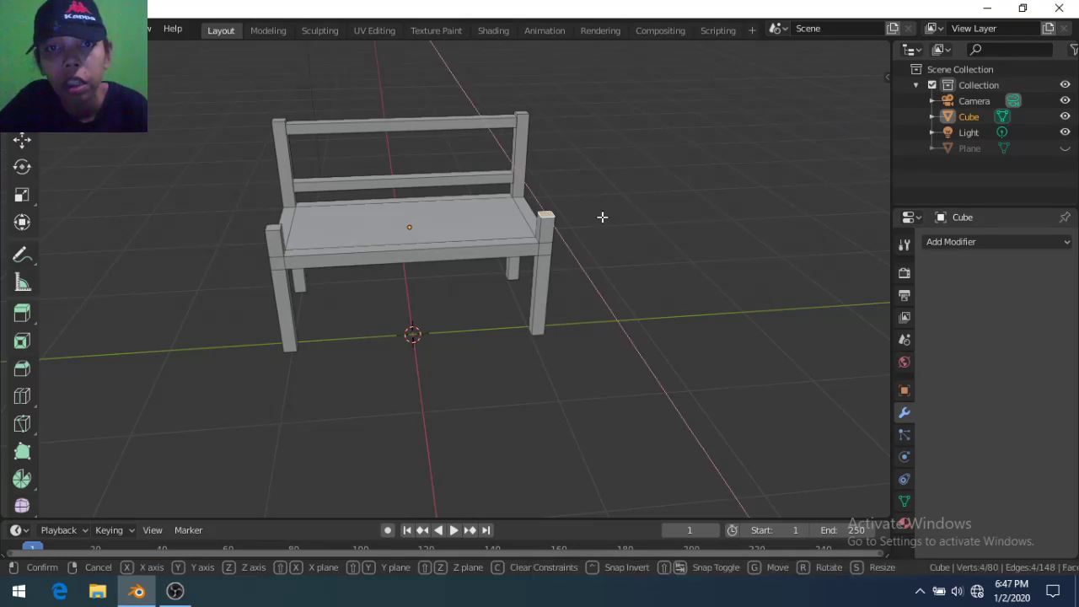
pyautogui.press('Escape')
pyautogui.press('x')
pyautogui.click(602, 217)
# Fill the seat corner with a face from its vertices and return to Object Mode
pyautogui.scroll(1, 601, 217)
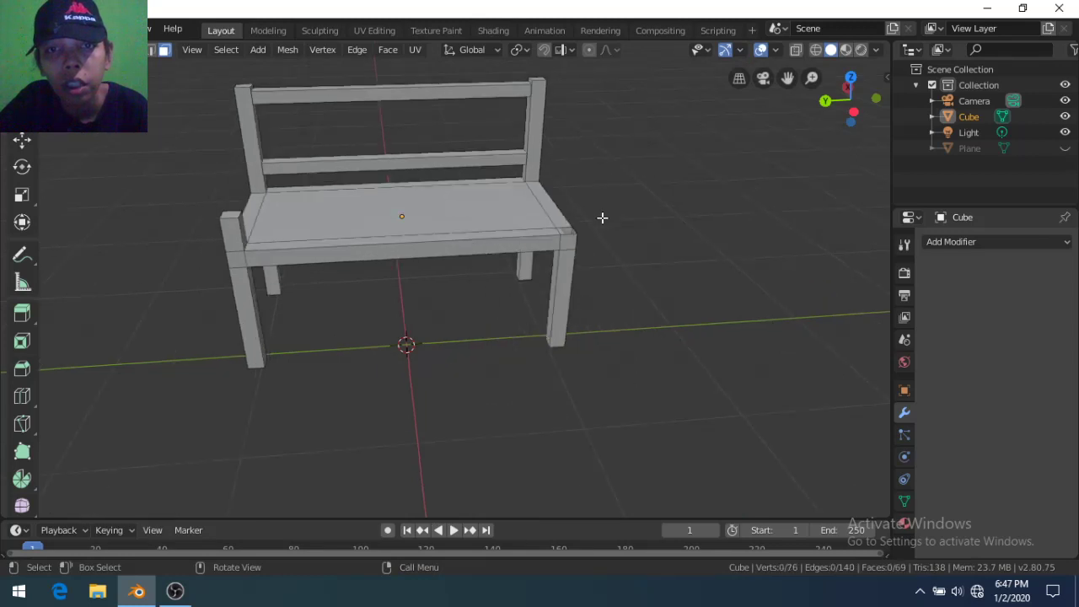
pyautogui.scroll(2, 602, 217)
pyautogui.click(668, 233)
pyautogui.moveTo(686, 234); pyautogui.dragTo(692, 283, button='middle')
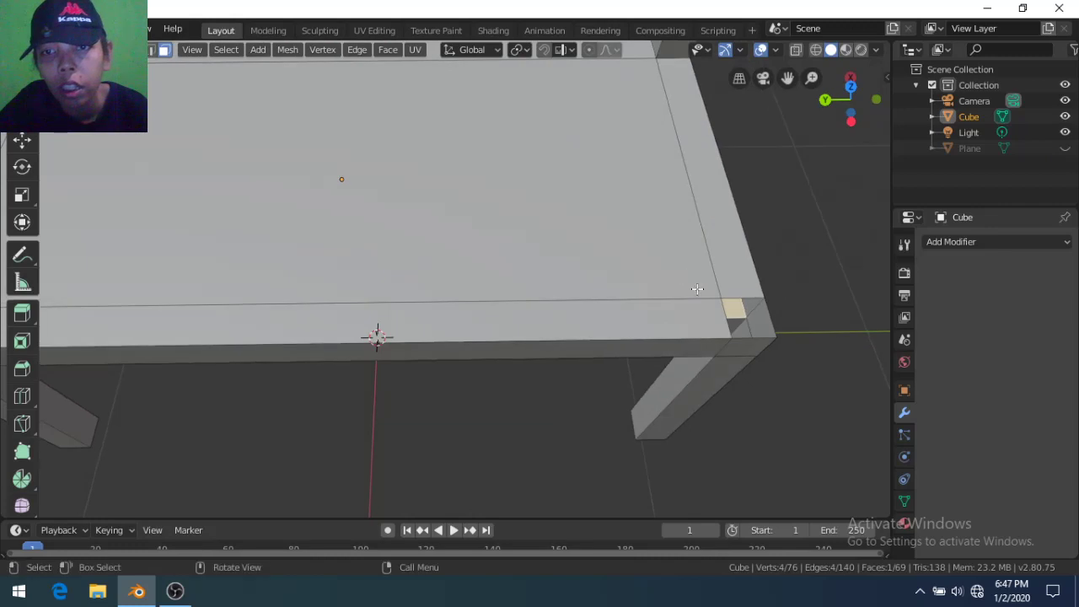
pyautogui.press('1')
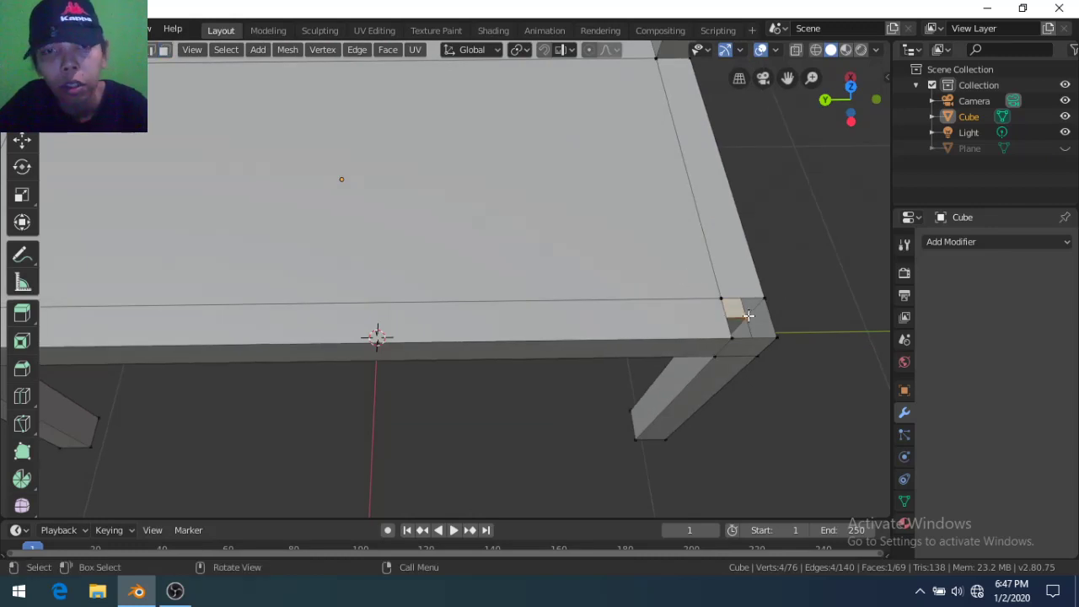
pyautogui.click(742, 314)
pyautogui.keyDown('shift'); pyautogui.click(775, 313); pyautogui.keyUp('shift')
pyautogui.keyDown('shift'); pyautogui.click(774, 315); pyautogui.keyUp('shift')
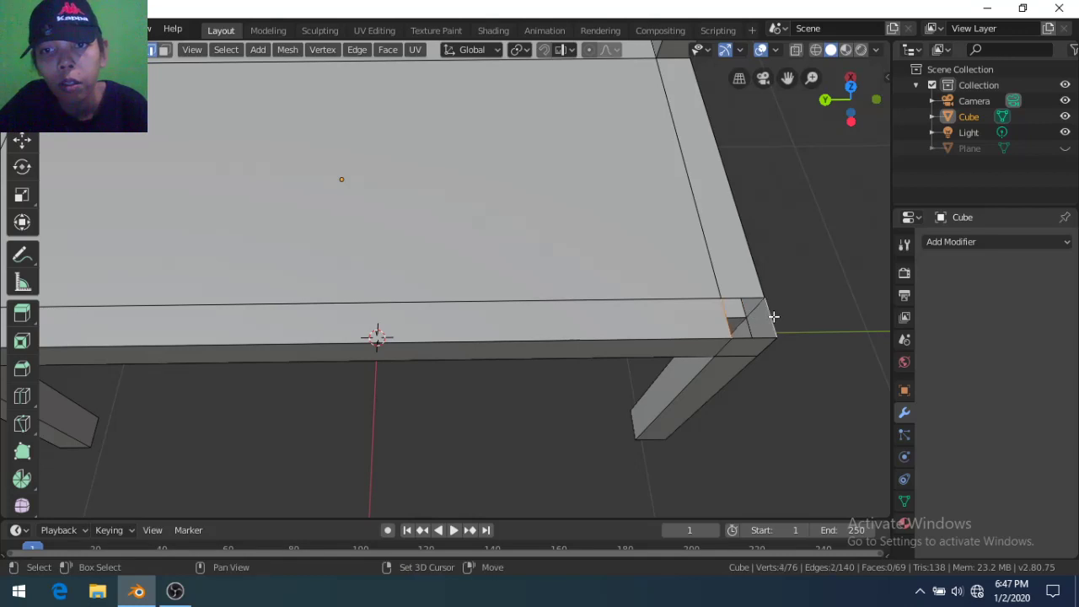
pyautogui.keyDown('shift'); pyautogui.click(773, 316); pyautogui.keyUp('shift')
pyautogui.scroll(-3, 773, 316)
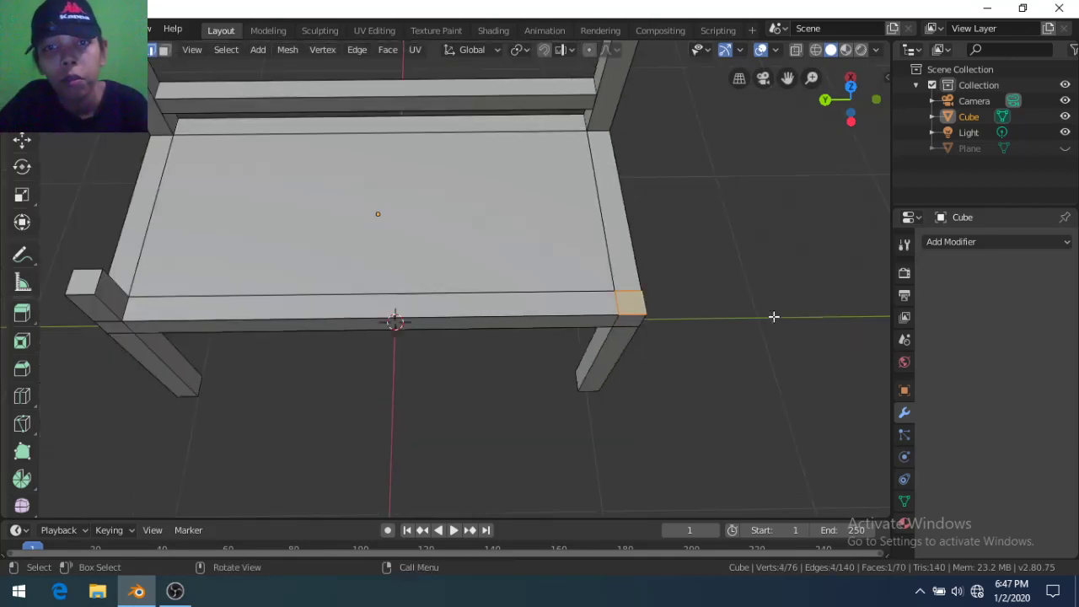
pyautogui.press('Tab')
# Add a new cube for the armrest piece
pyautogui.scroll(-3, 624, 335)
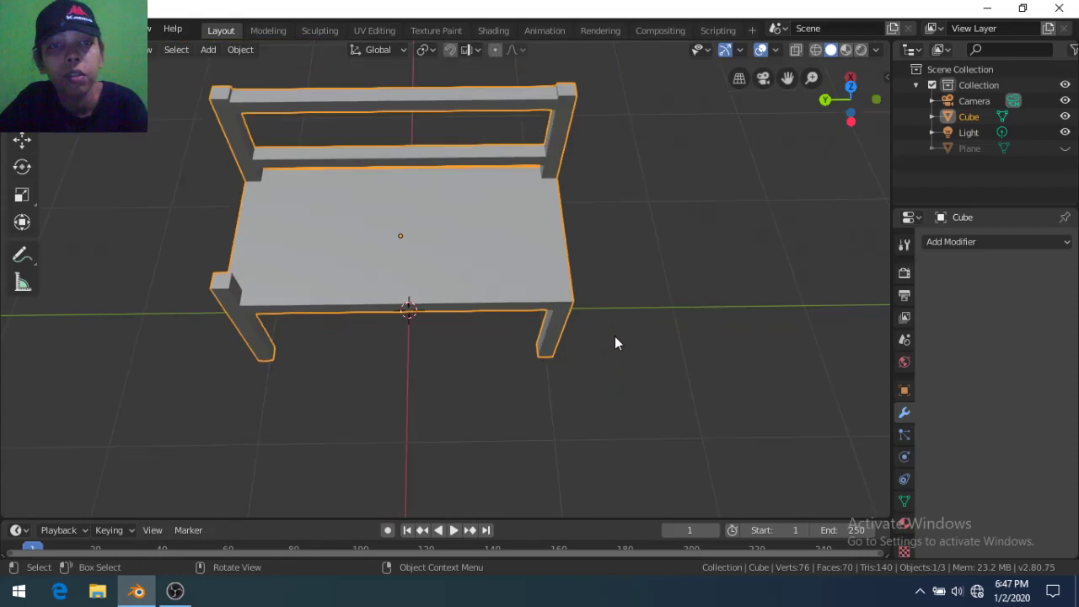
pyautogui.moveTo(597, 350)
pyautogui.mouseDown(button='middle')
pyautogui.moveTo(384, 283)
pyautogui.moveTo(468, 291)
pyautogui.mouseUp(button='middle')
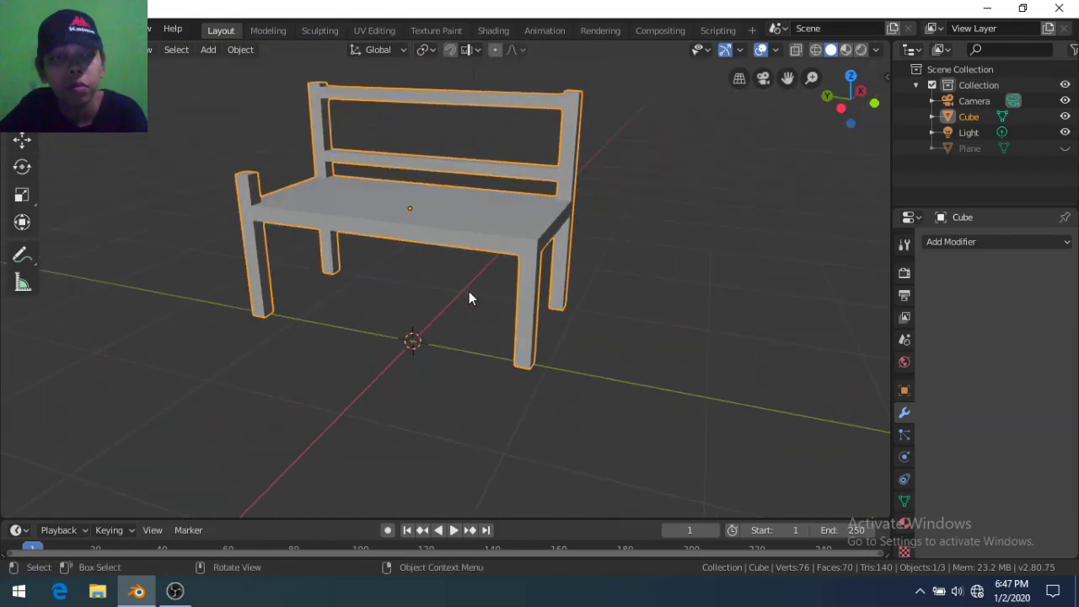
pyautogui.hotkey('shift', 'a')
pyautogui.moveTo(396, 268)
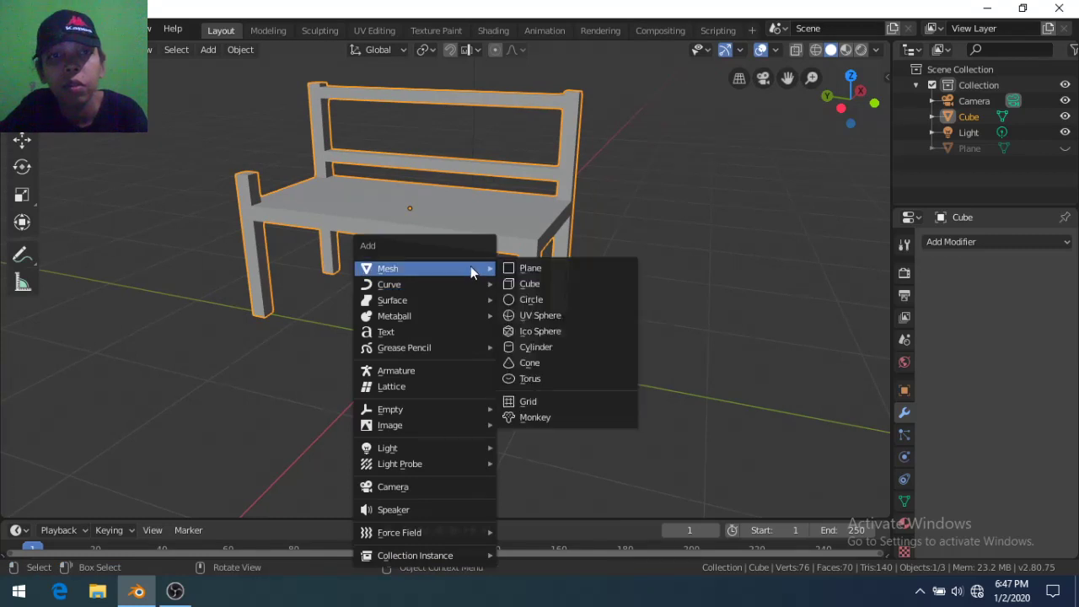
pyautogui.click(519, 283)
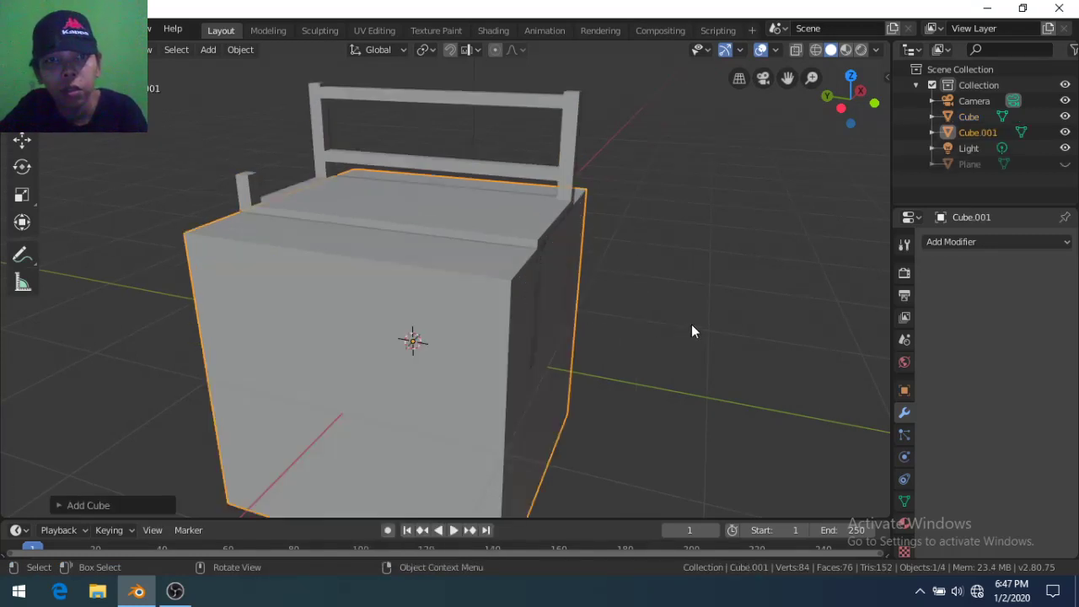
# In top view, scale the cube along X and to 0.1 along Y
pyautogui.click(850, 76)
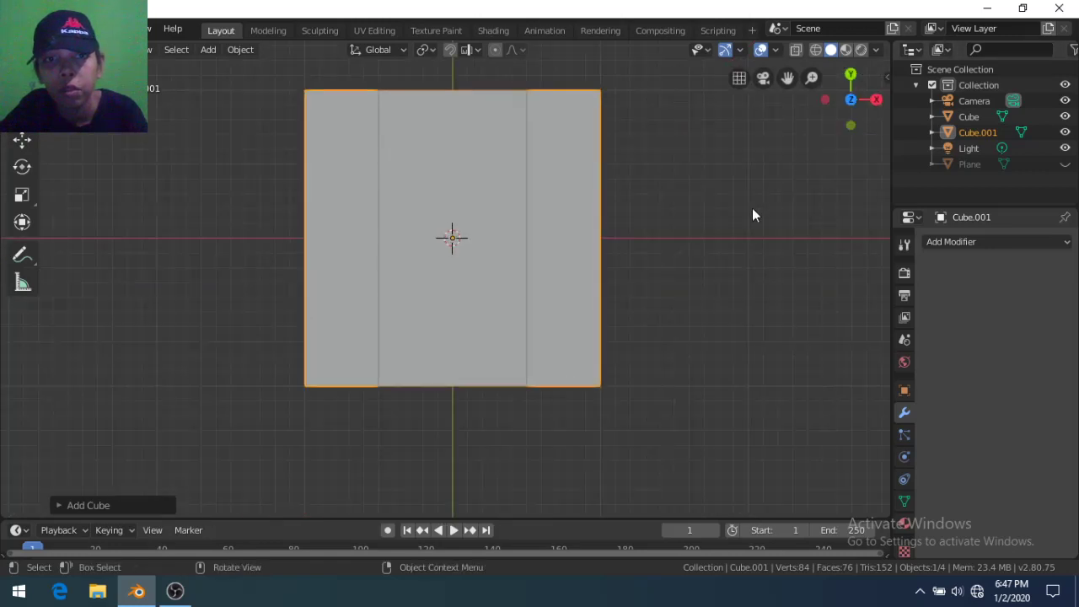
pyautogui.press('s')
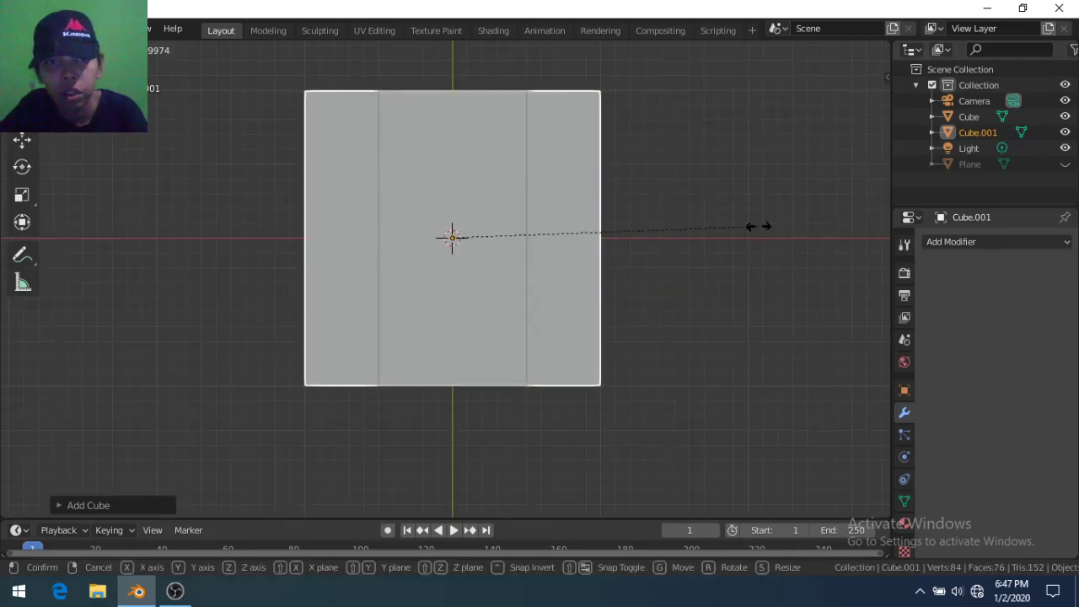
pyautogui.press('x')
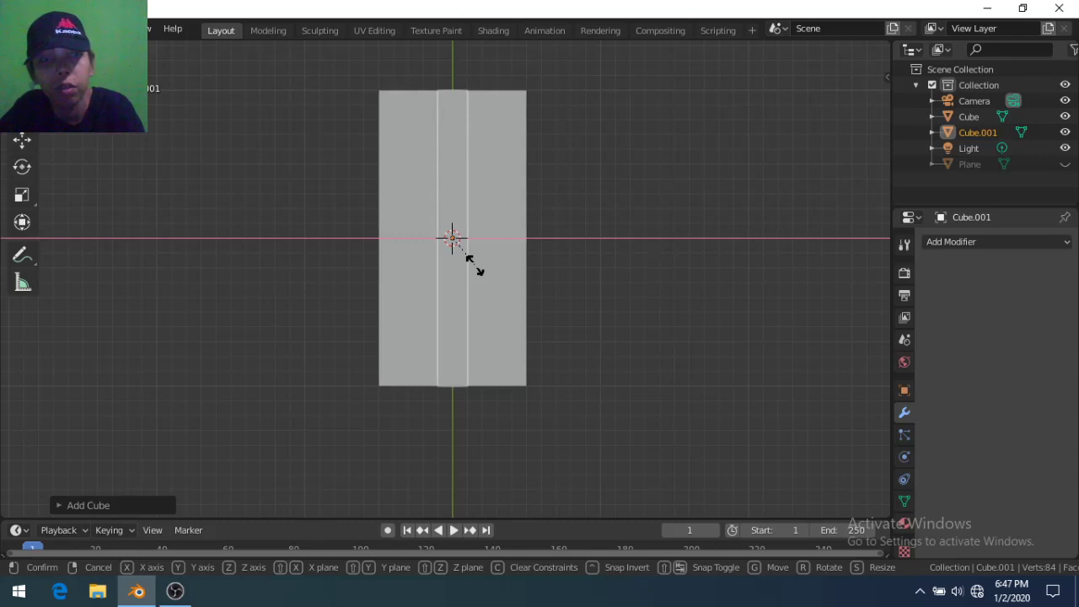
pyautogui.click(474, 270)
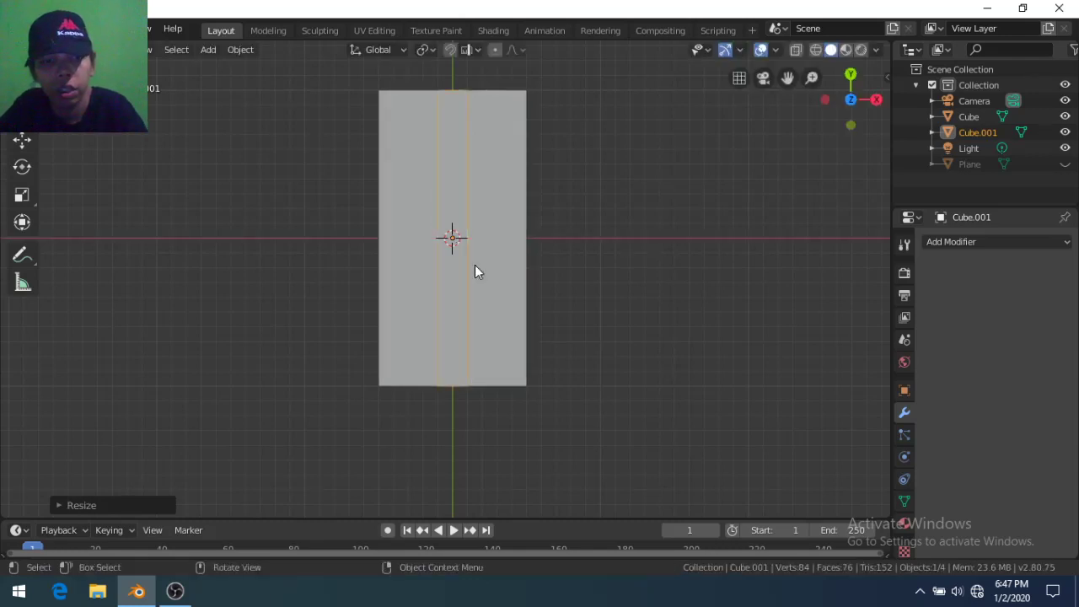
pyautogui.press('s')
pyautogui.write('y')
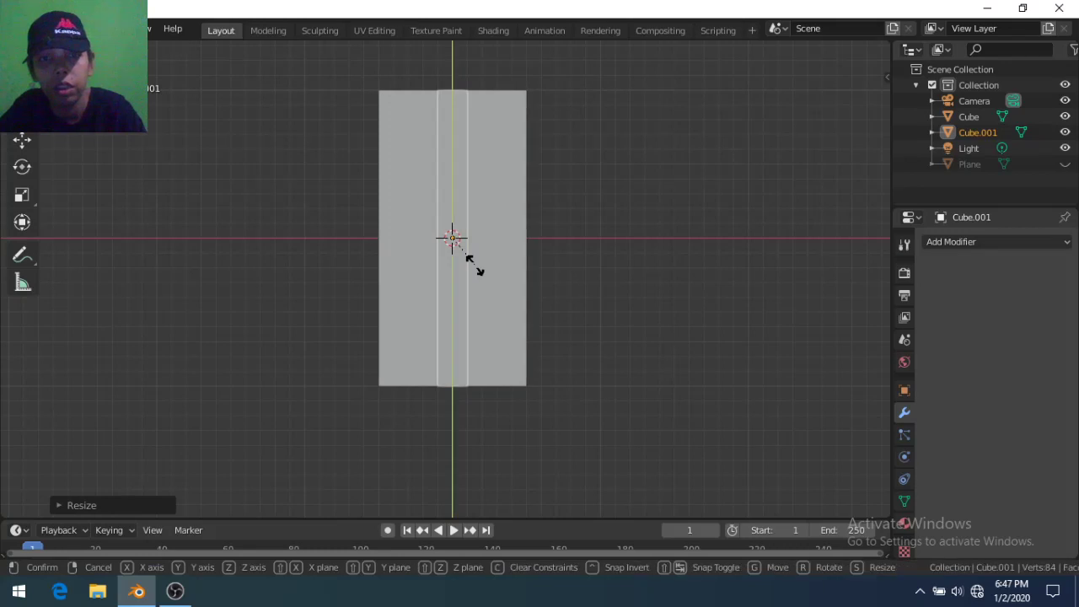
pyautogui.write('0.1')
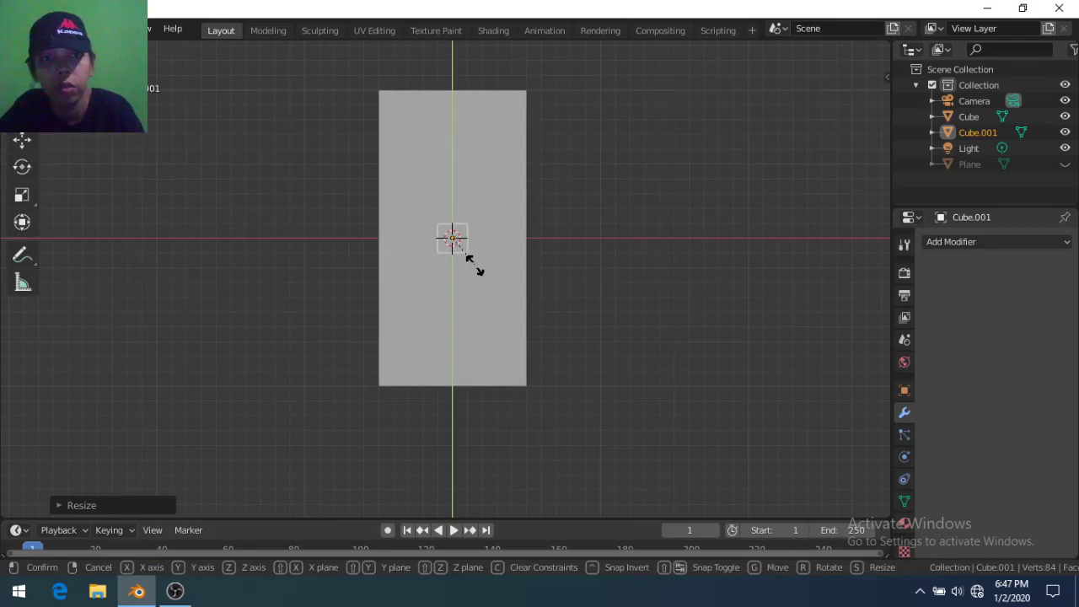
pyautogui.click(475, 268)
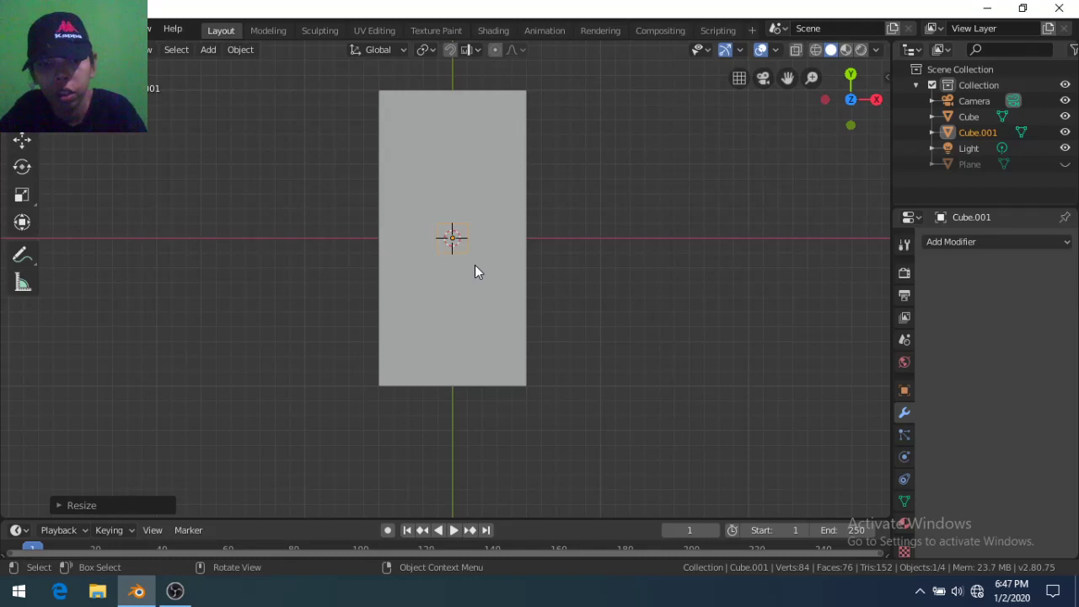
# Move the small block along X toward the seat's right side
pyautogui.press('g')
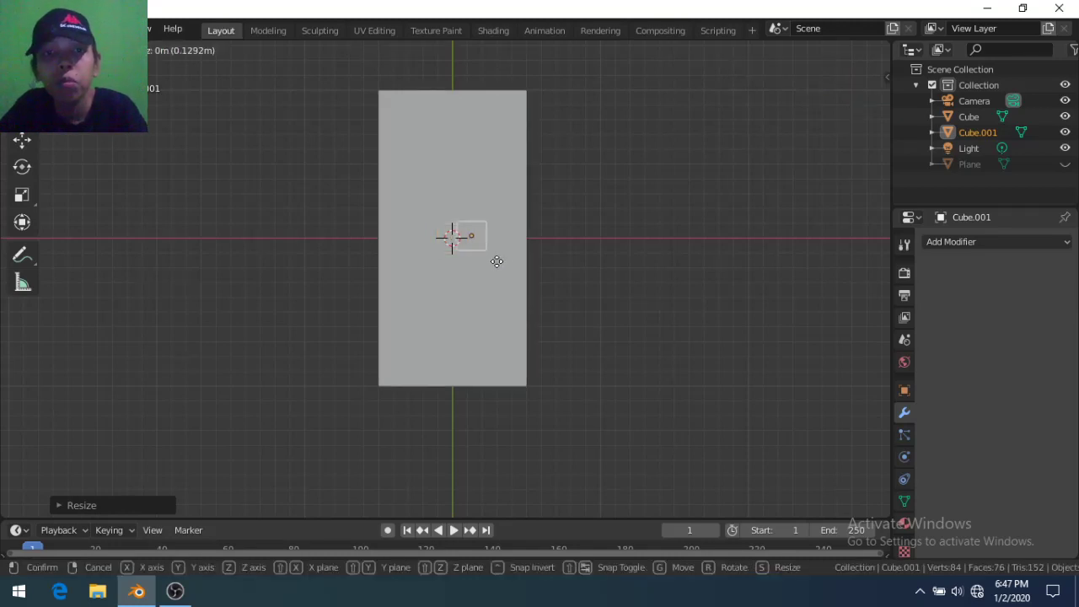
pyautogui.press('x')
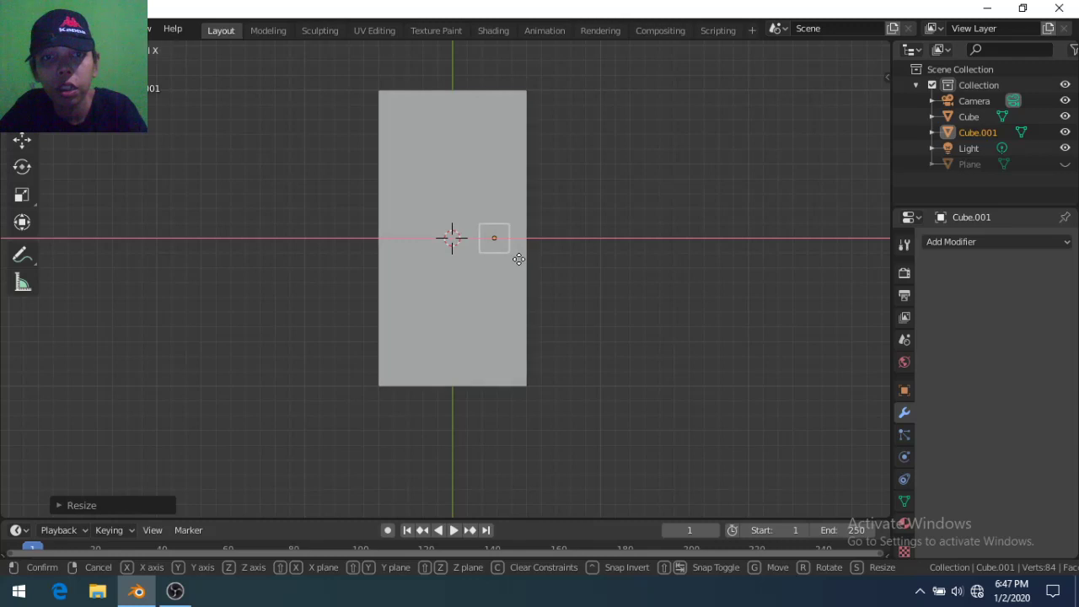
pyautogui.click(528, 260)
pyautogui.scroll(1, 538, 271)
# Scale the post to 0.3 of its height along Z
pyautogui.scroll(3, 538, 271)
pyautogui.moveTo(539, 271)
pyautogui.mouseDown(button='middle')
pyautogui.moveTo(547, 265)
pyautogui.moveTo(517, 291)
pyautogui.mouseUp(button='middle')
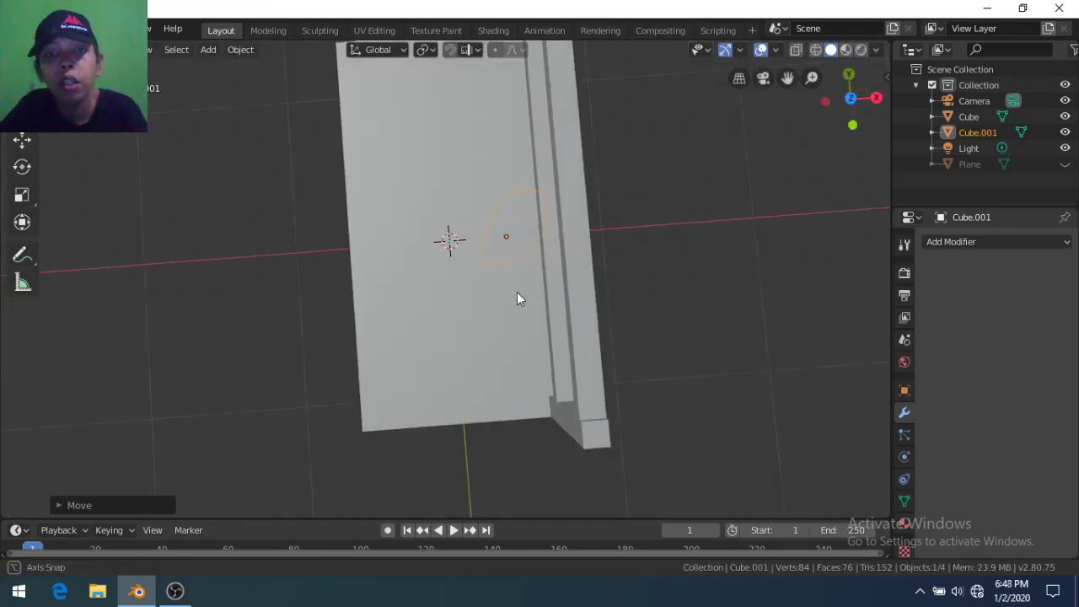
pyautogui.scroll(-5, 516, 291)
pyautogui.moveTo(616, 199)
pyautogui.mouseDown(button='middle')
pyautogui.moveTo(653, 164)
pyautogui.moveTo(637, 206)
pyautogui.mouseUp(button='middle')
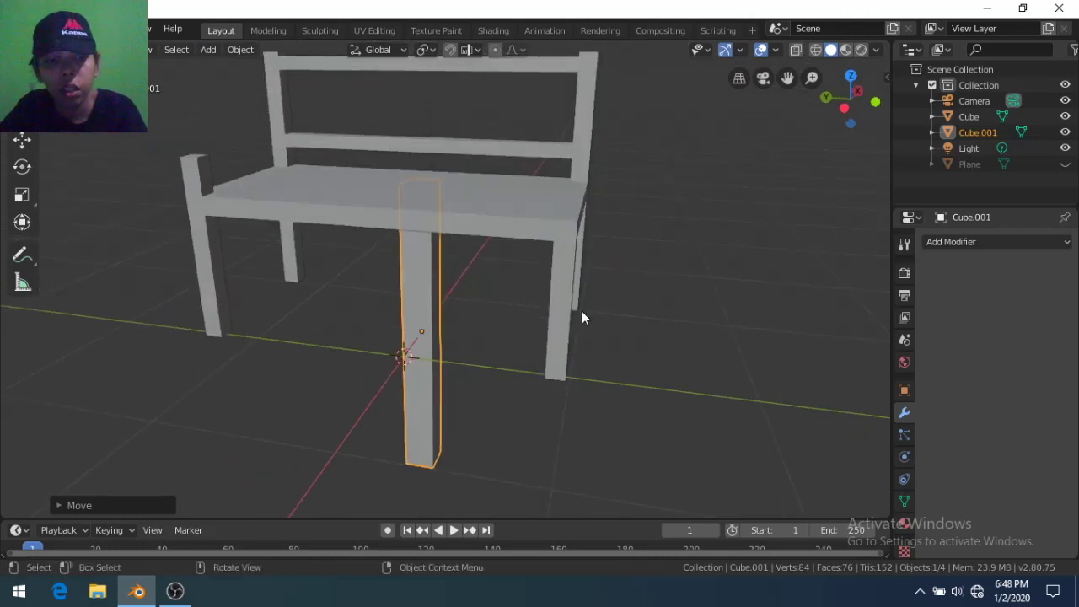
pyautogui.press('s')
pyautogui.press('z')
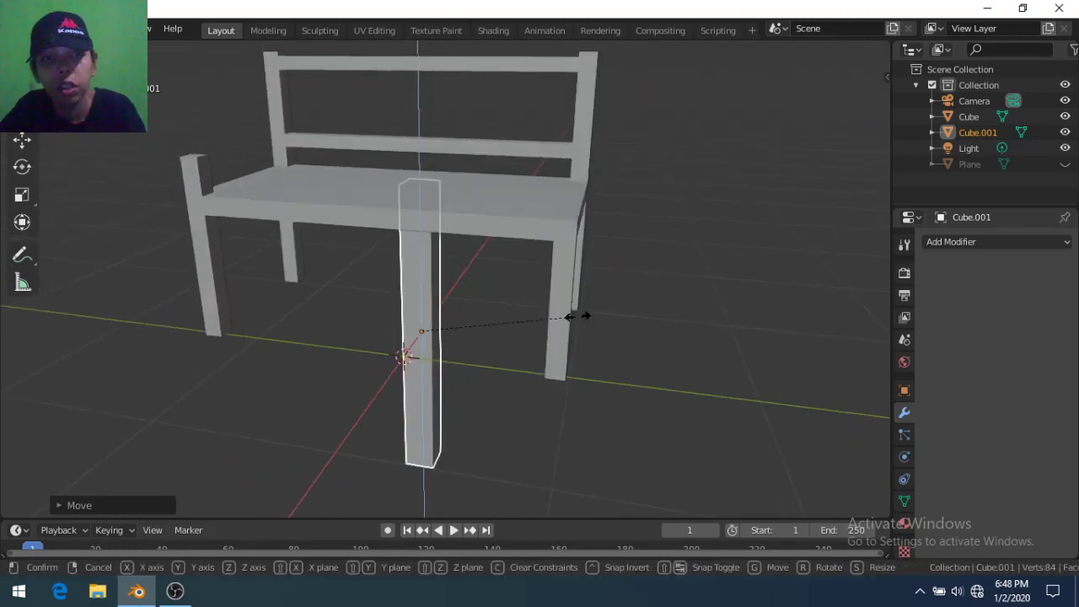
pyautogui.write('0.3')
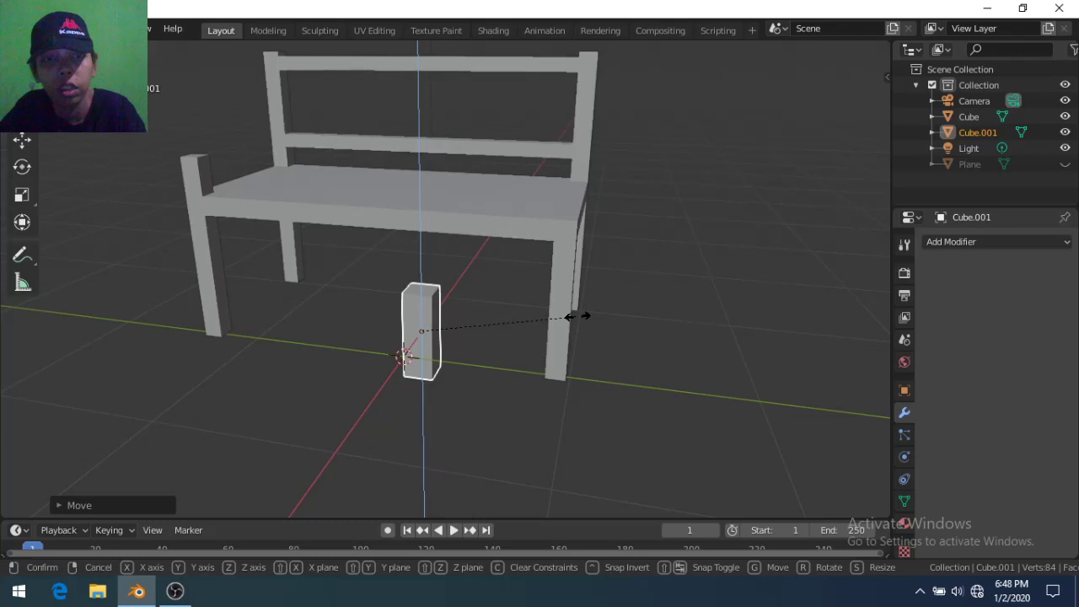
pyautogui.press('Return')
# Raise the post 1.5 units along Z into the backrest
pyautogui.press('g')
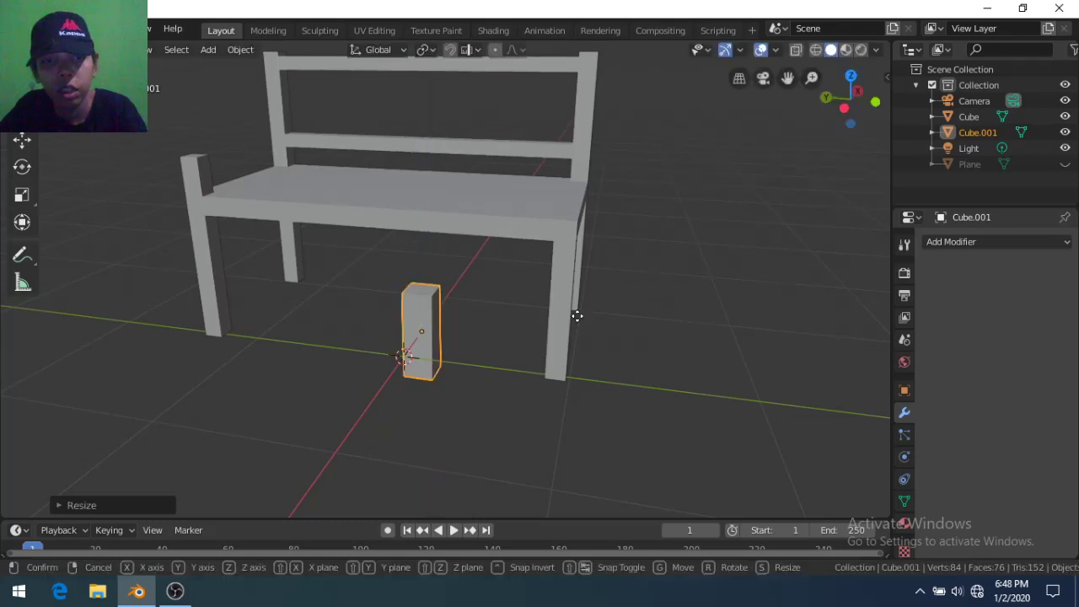
pyautogui.press('z')
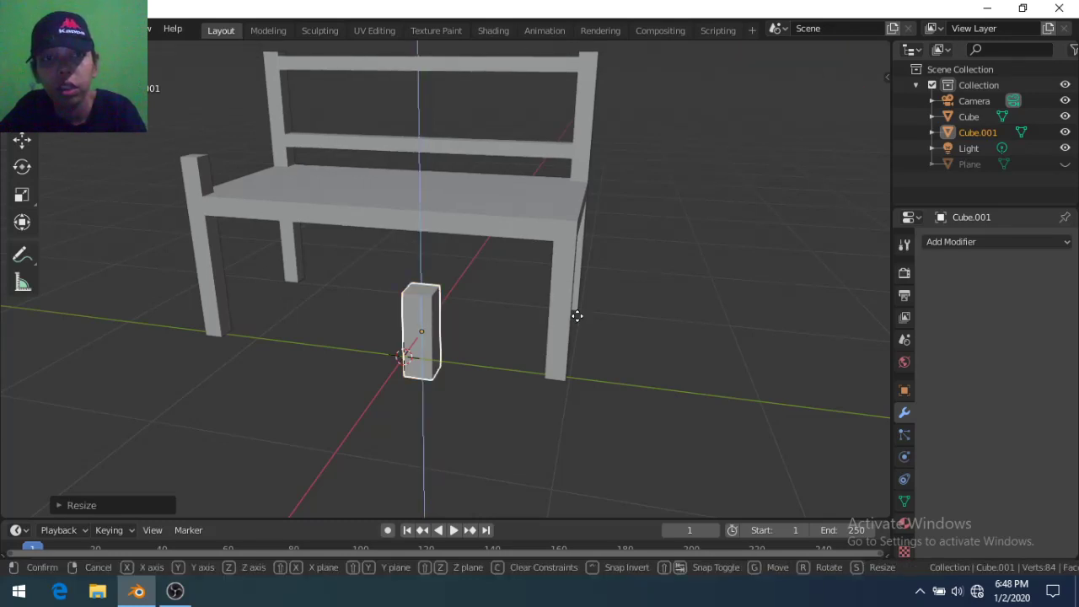
pyautogui.write('2')
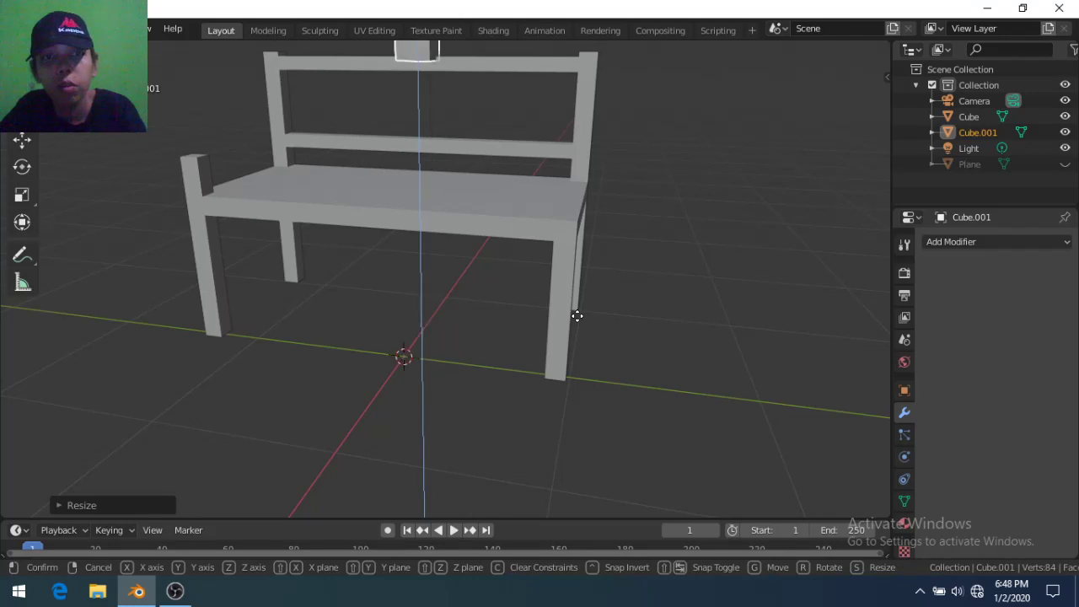
pyautogui.press('BackSpace')
pyautogui.write('1')
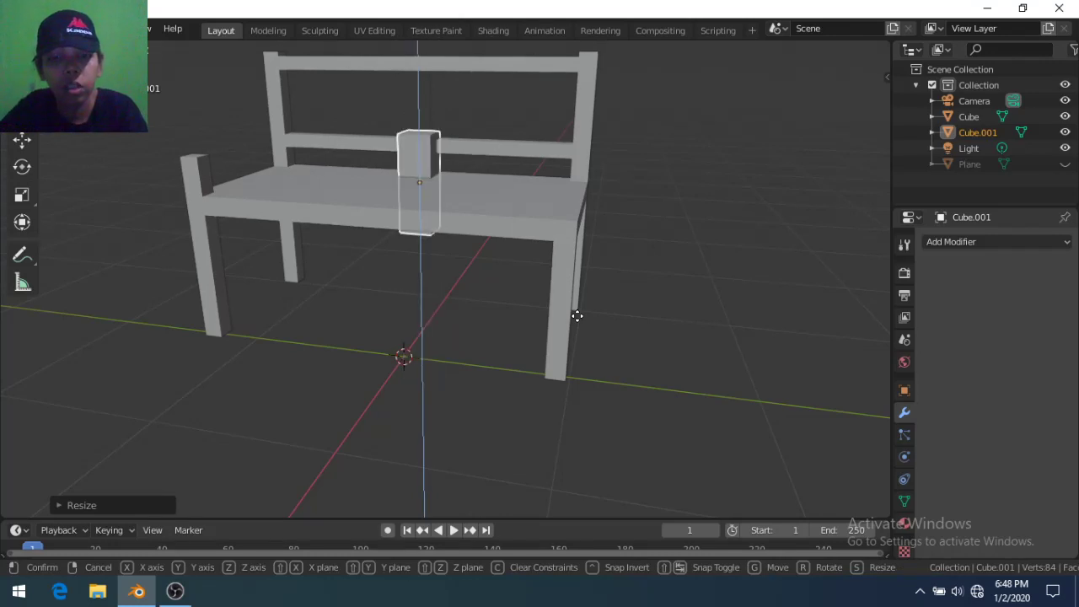
pyautogui.write('.5')
pyautogui.press('Return')
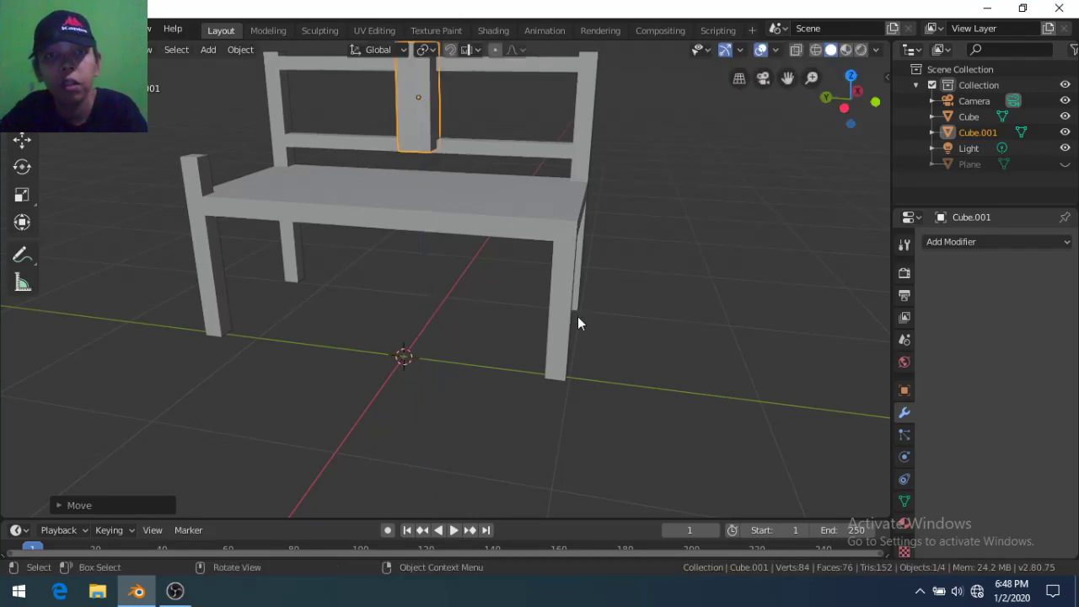
pyautogui.scroll(-3, 469, 238)
# From a top view, narrow the backrest piece along X
pyautogui.moveTo(470, 233)
pyautogui.mouseDown(button='middle')
pyautogui.moveTo(424, 358)
pyautogui.moveTo(358, 352)
pyautogui.moveTo(632, 327)
pyautogui.moveTo(580, 341)
pyautogui.mouseUp(button='middle')
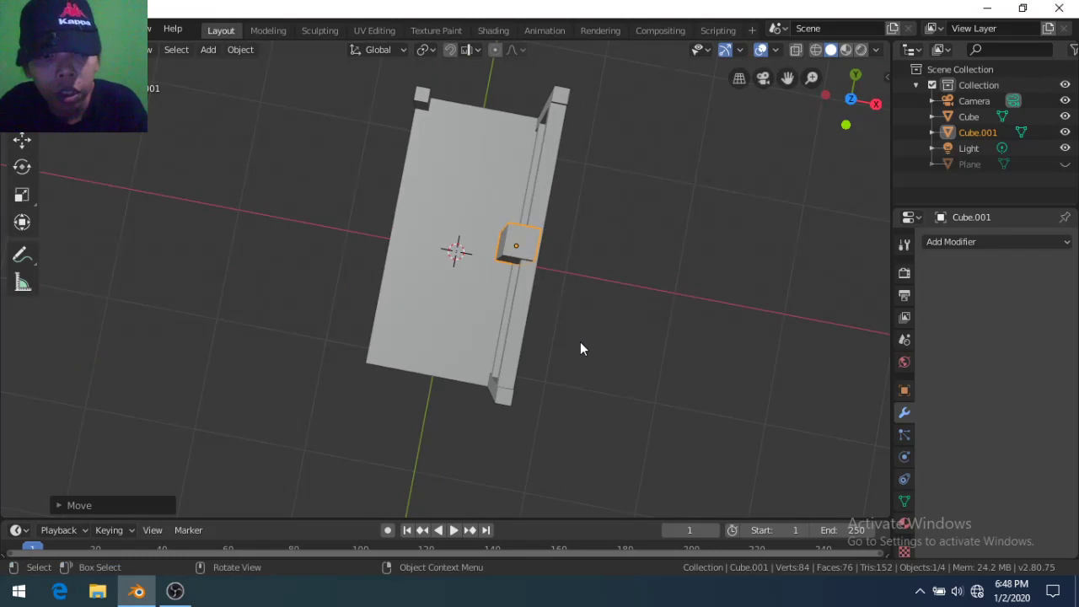
pyautogui.press('s')
pyautogui.press('x')
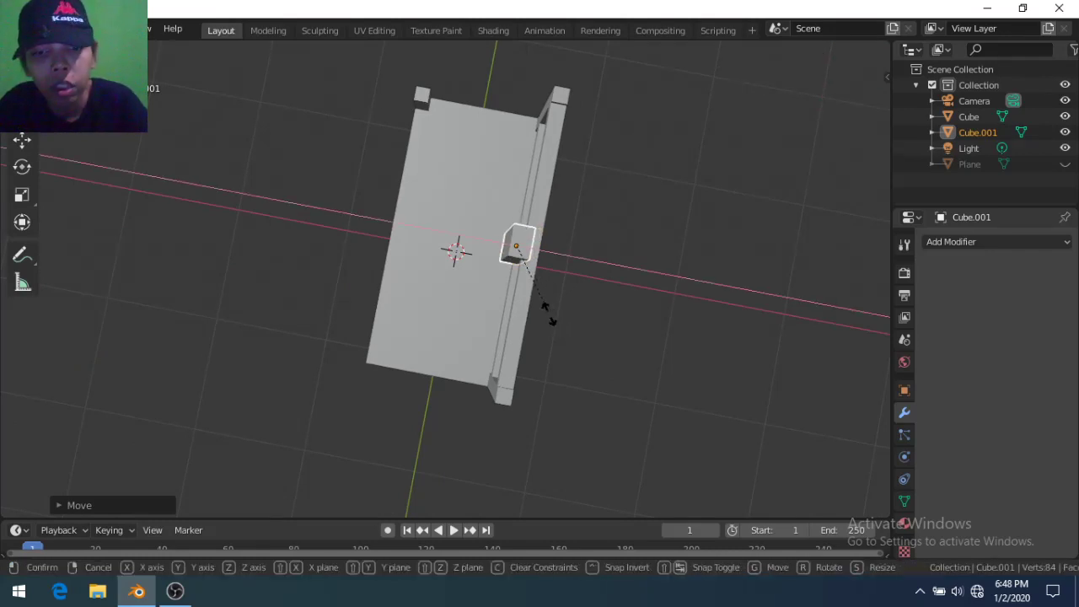
pyautogui.click(548, 314)
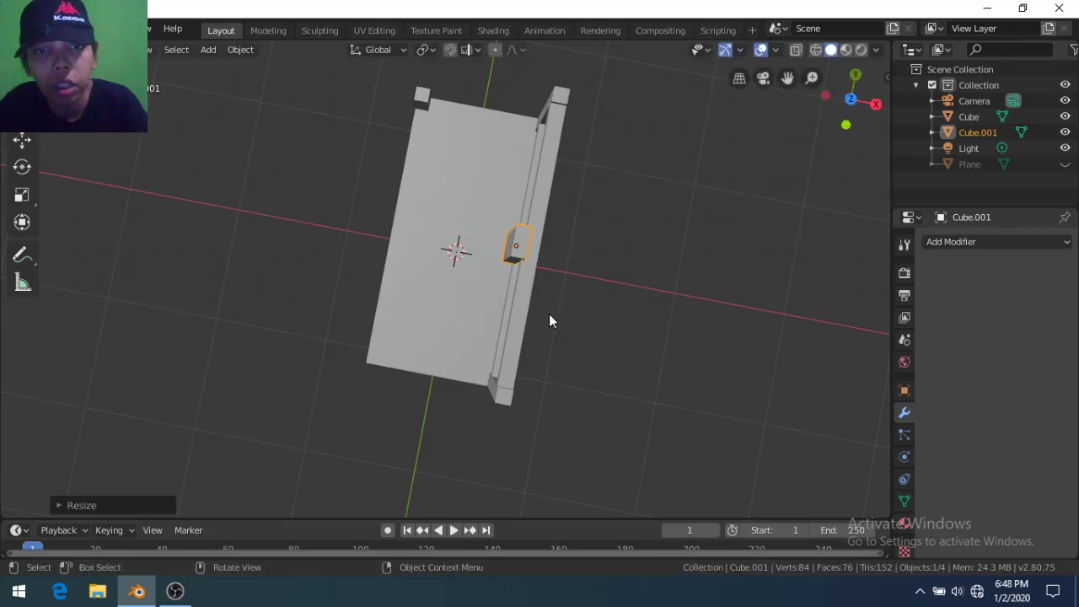
# Scale the piece by 2 along Y and by 0.55 along X to form a thin slat
pyautogui.press('s')
pyautogui.press('y')
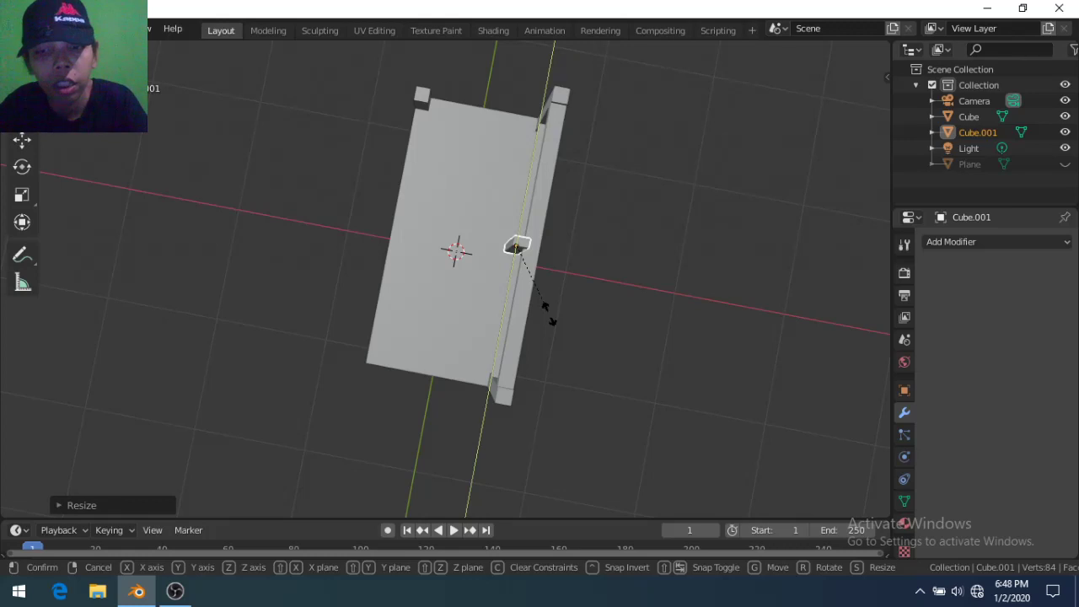
pyautogui.write('2')
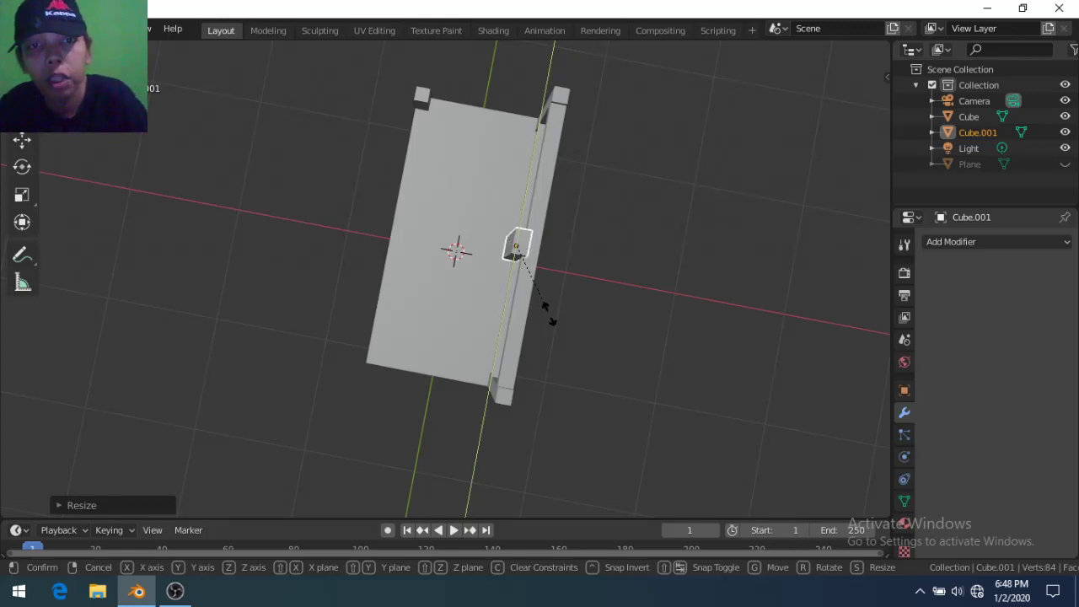
pyautogui.press('BackSpace')
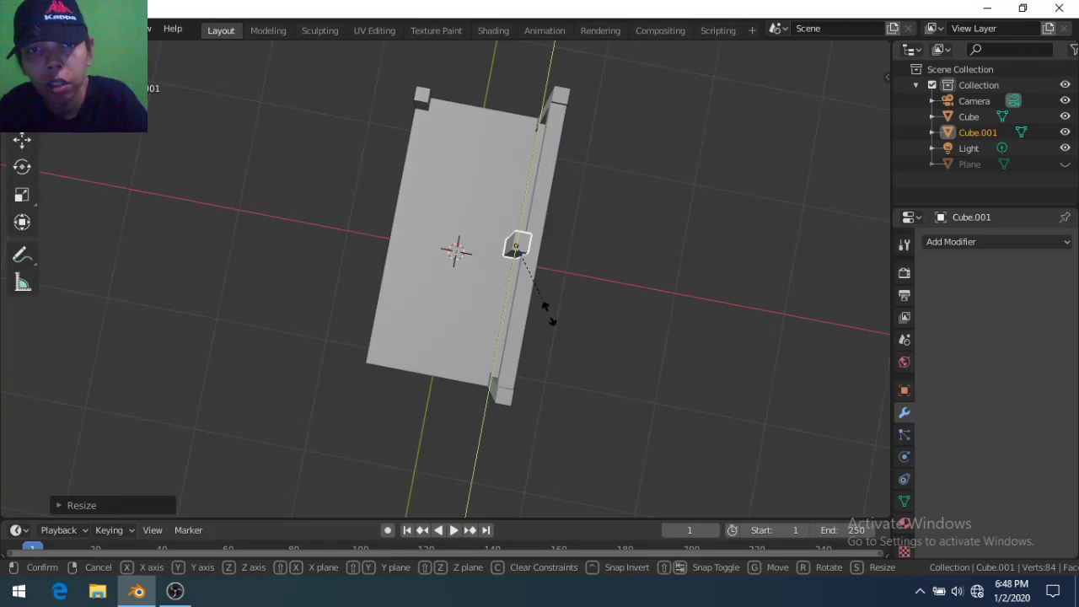
pyautogui.press('Return')
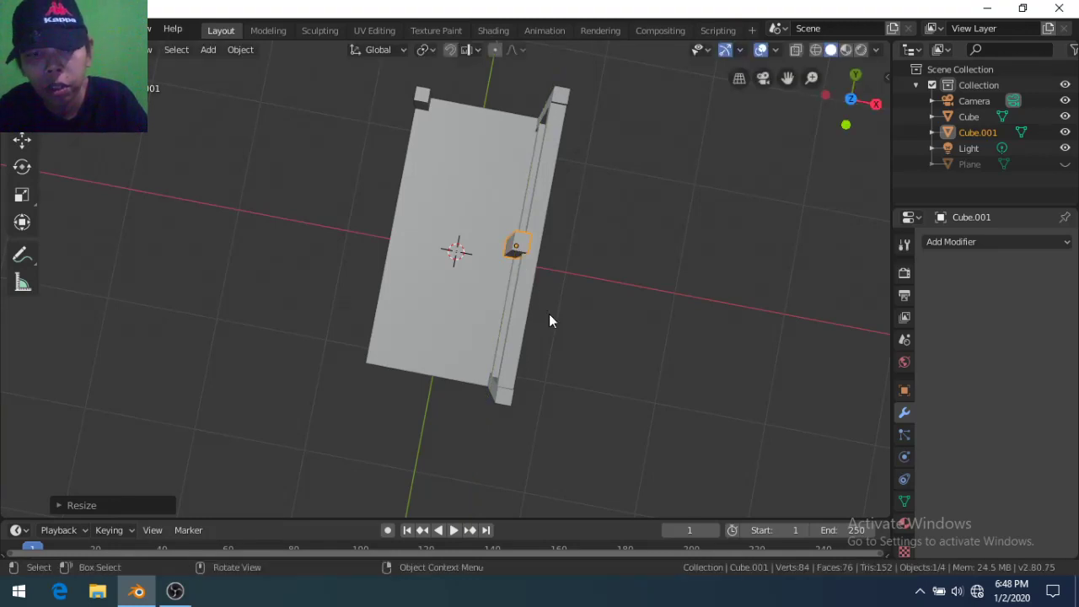
pyautogui.write('sx0.5')
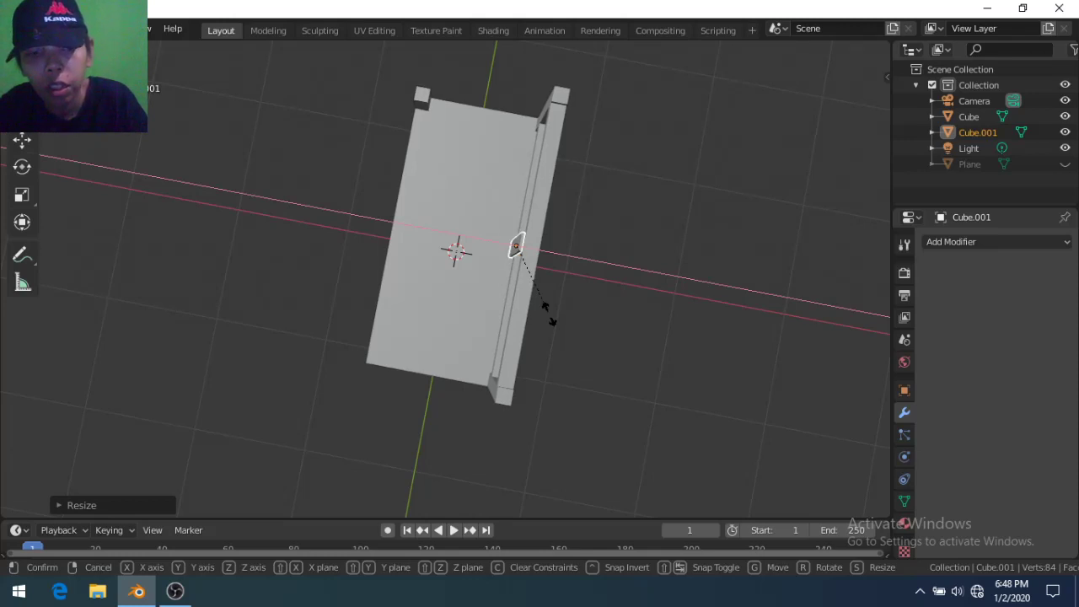
pyautogui.write('5')
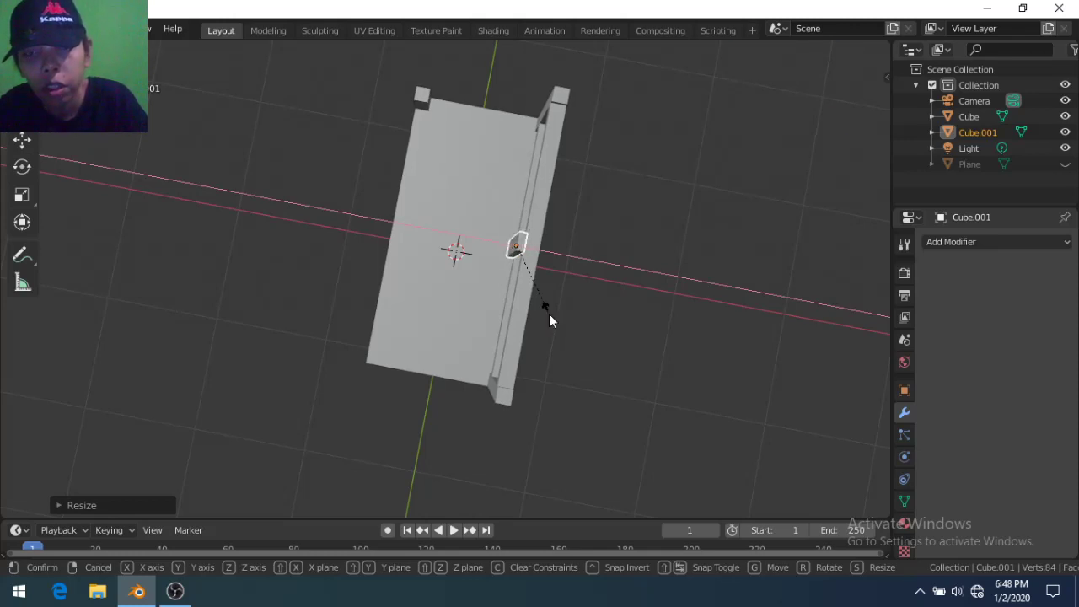
pyautogui.press('Return')
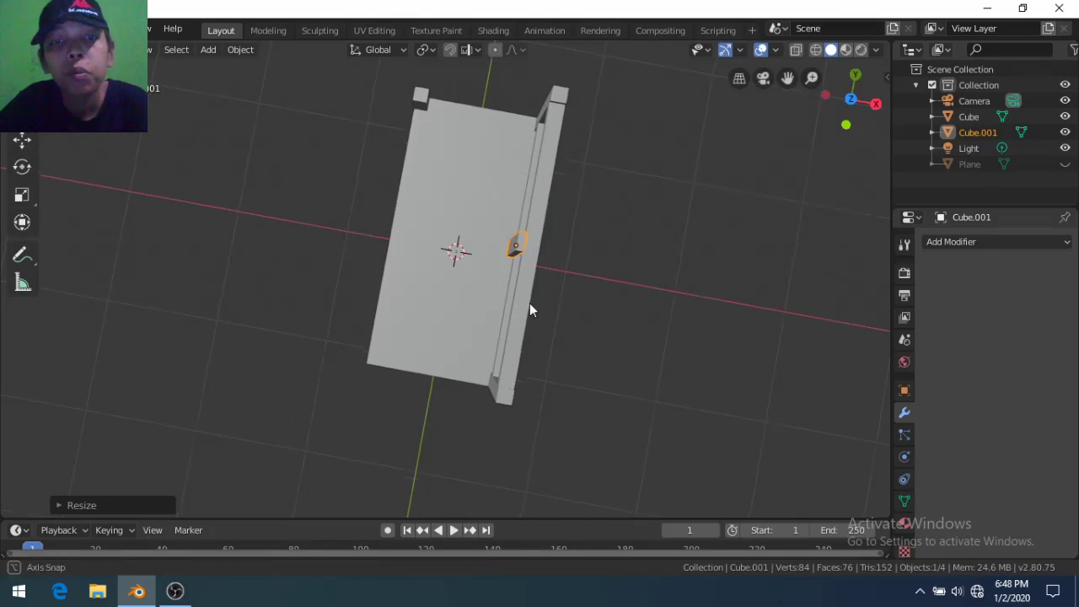
pyautogui.moveTo(529, 304); pyautogui.dragTo(673, 188, button='middle')
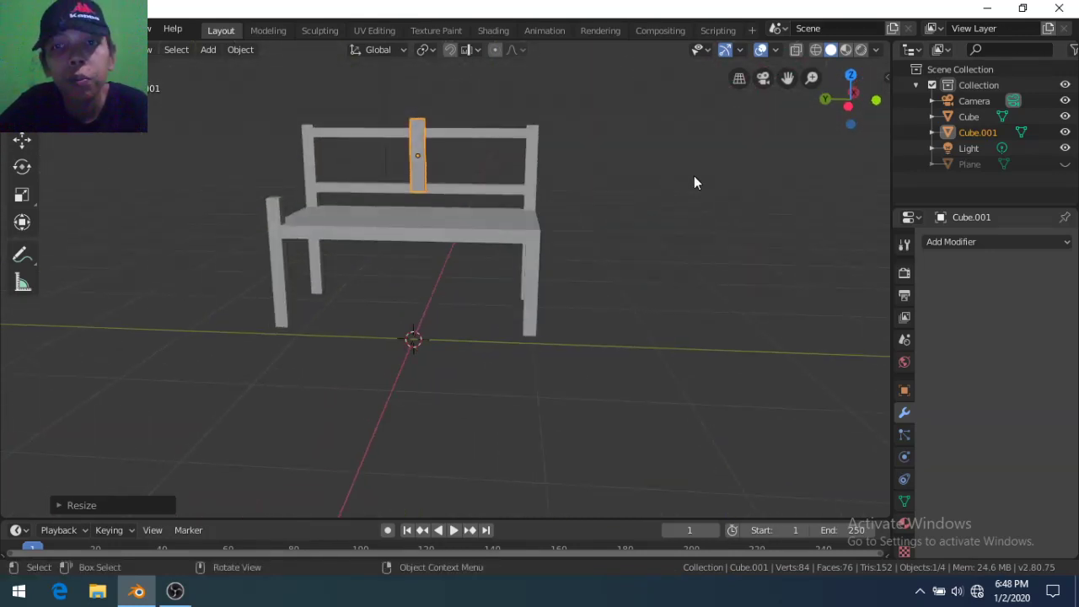
# In an orthographic side view, reposition the slat vertically and scale it taller along Z
pyautogui.click(850, 94)
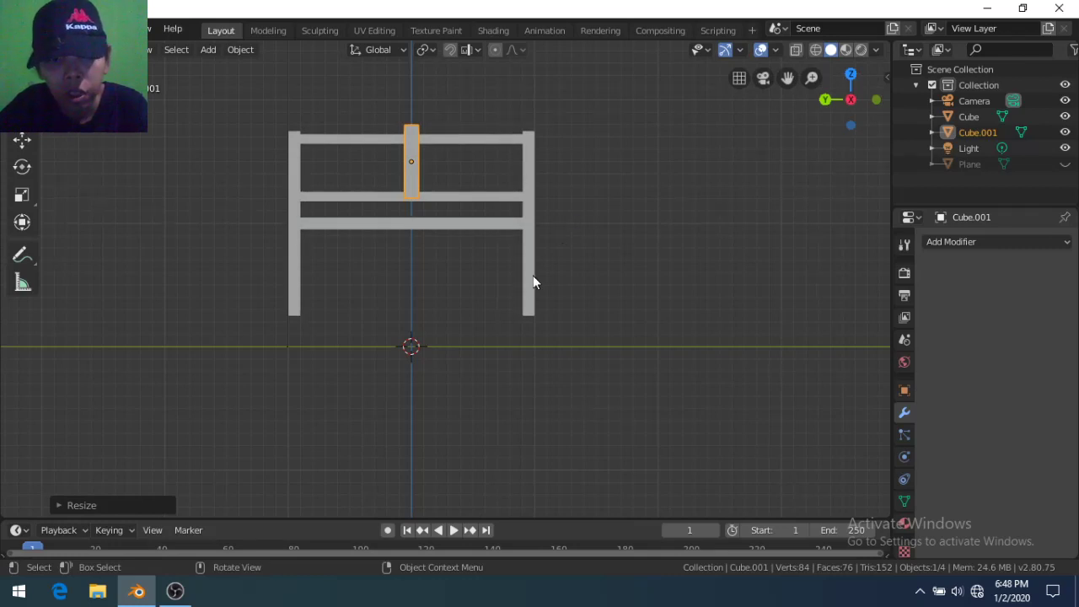
pyautogui.press('g')
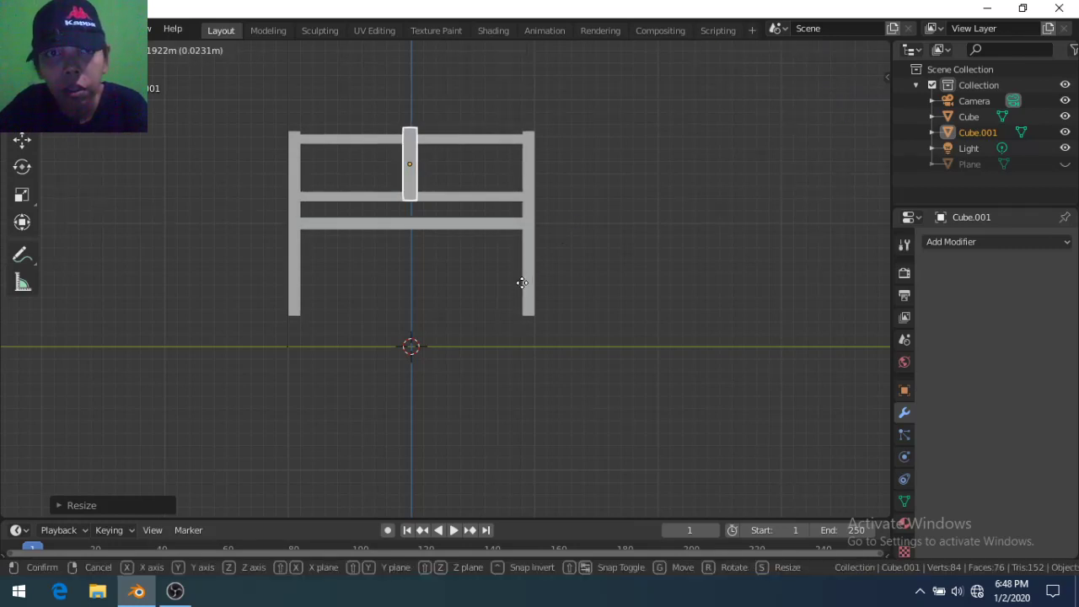
pyautogui.press('z')
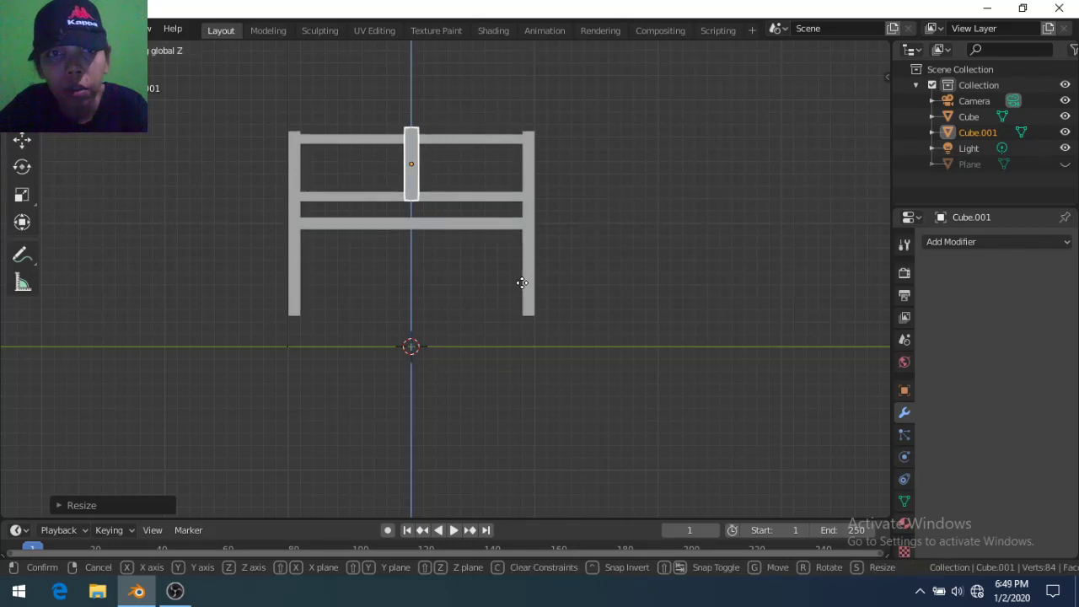
pyautogui.click(522, 284)
pyautogui.press('s')
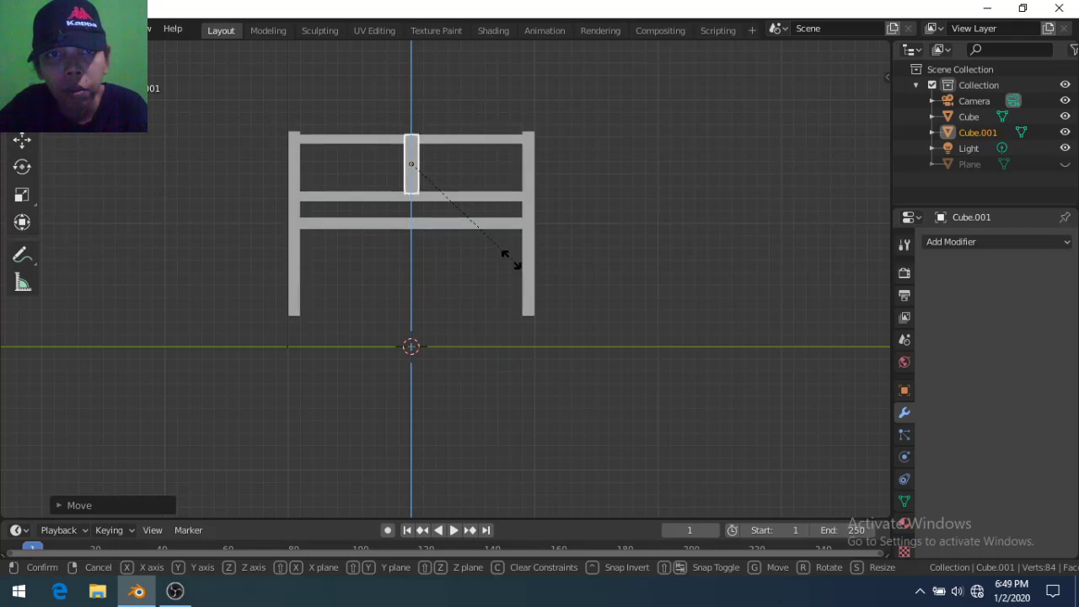
pyautogui.click(510, 258)
pyautogui.press('s')
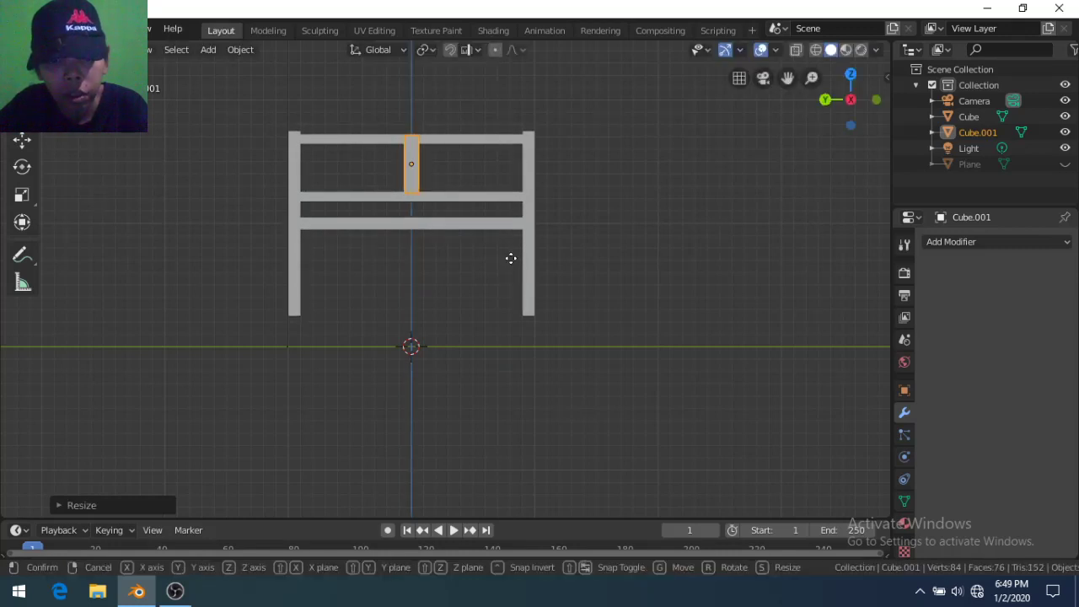
pyautogui.press('z')
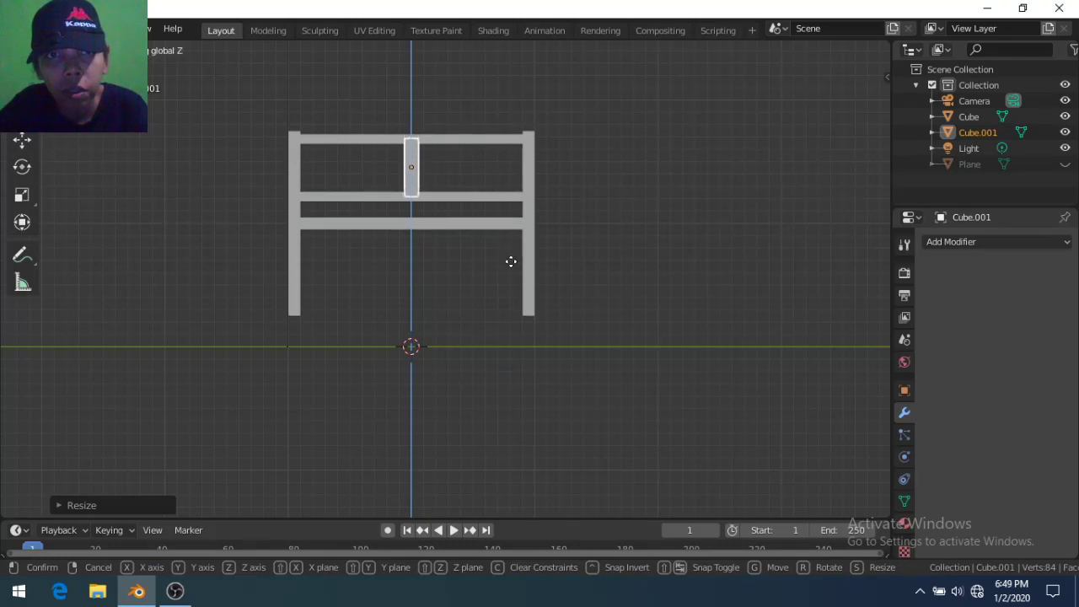
pyautogui.press('Escape')
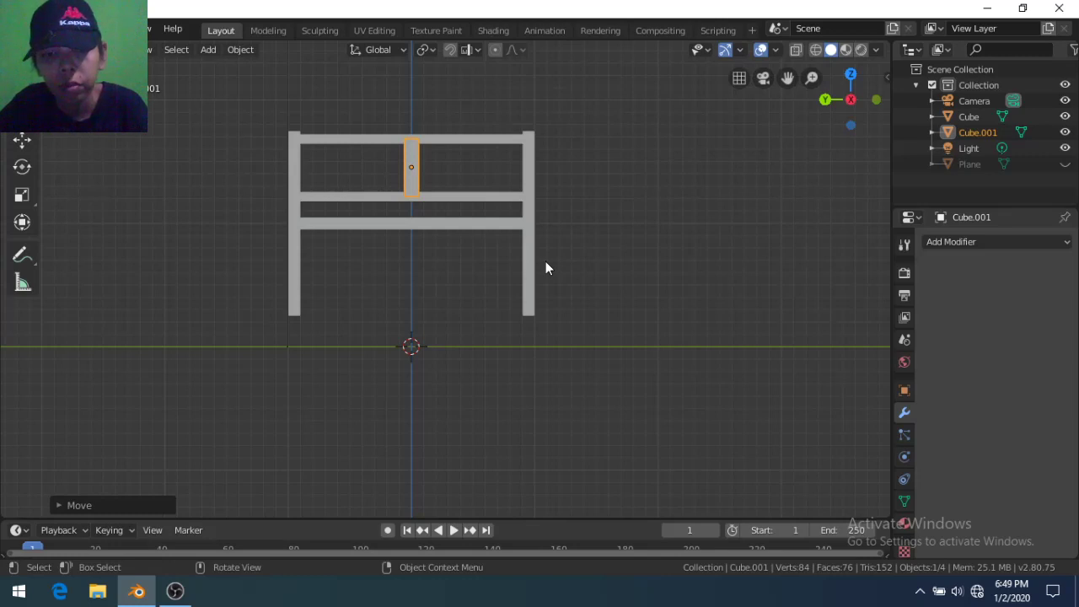
# Move the slat -1 along Y into the backrest
pyautogui.press('g')
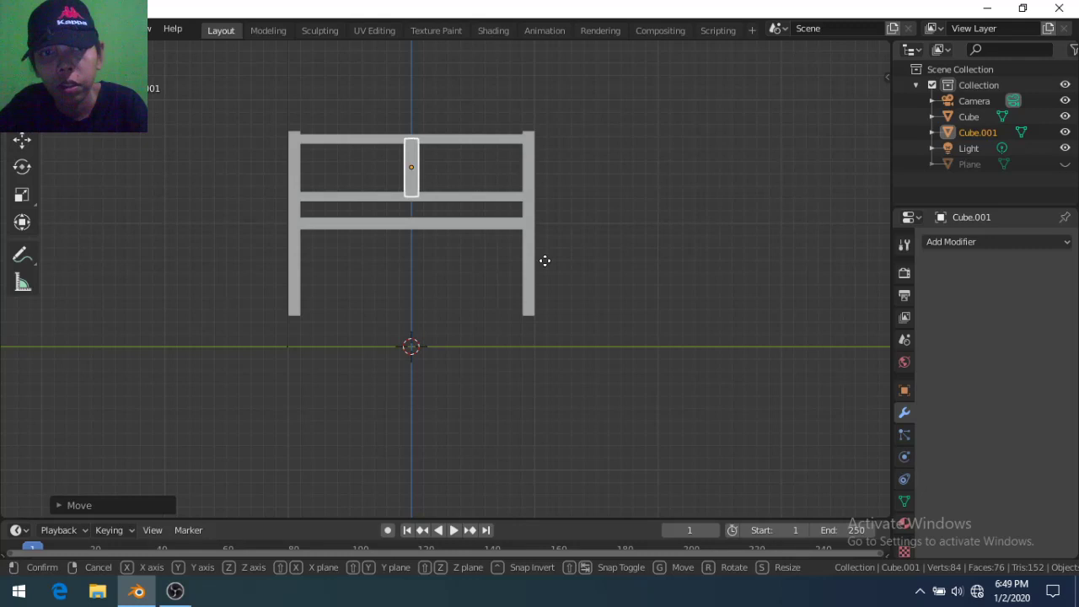
pyautogui.press('x')
pyautogui.write('y')
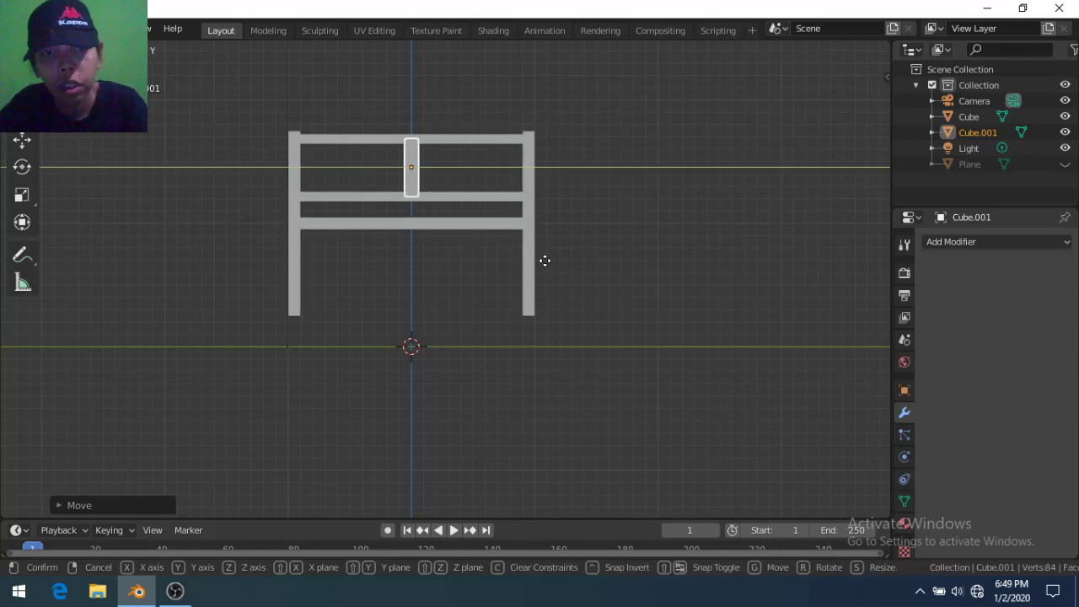
pyautogui.write('-1')
pyautogui.press('Return')
pyautogui.moveTo(353, 181)
pyautogui.mouseDown(button='middle')
pyautogui.moveTo(428, 318)
pyautogui.moveTo(542, 280)
pyautogui.moveTo(619, 236)
pyautogui.moveTo(596, 337)
pyautogui.mouseUp(button='middle')
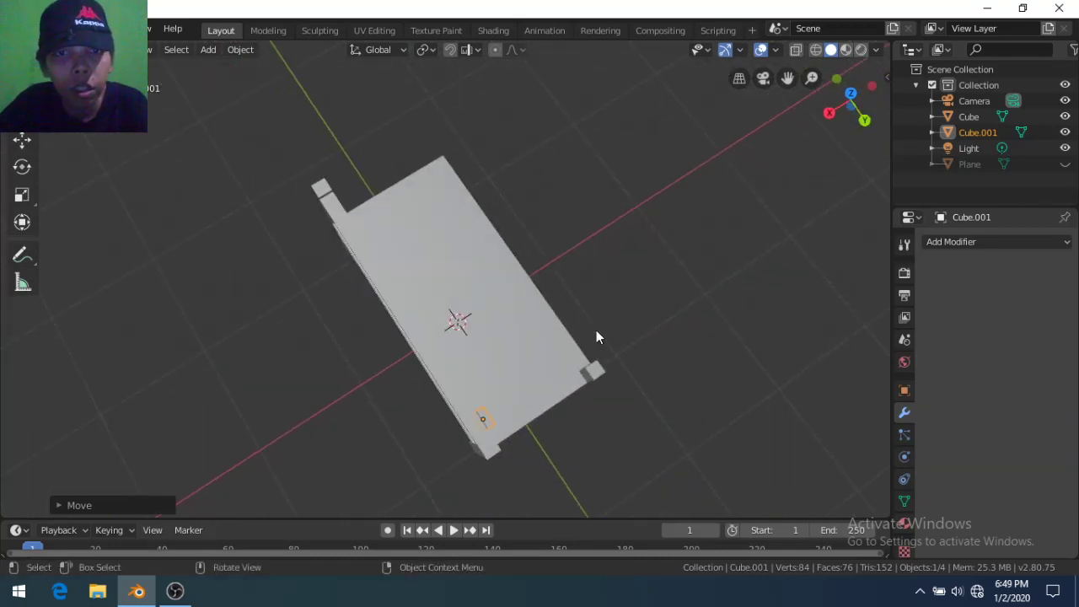
# Slide the slat along X to the backrest's left end, against the back post
pyautogui.click(850, 93)
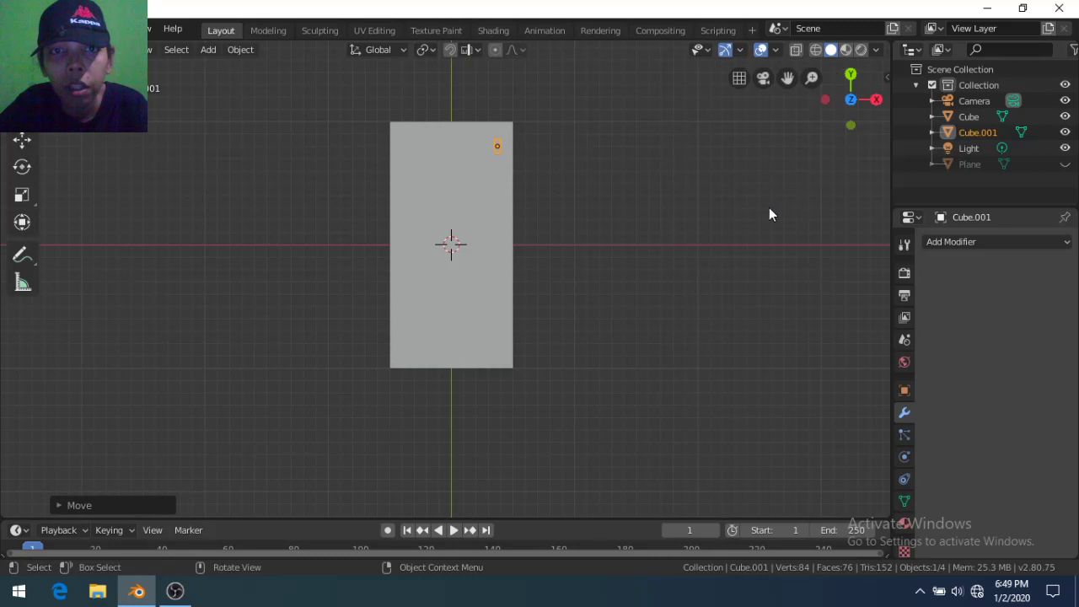
pyautogui.moveTo(708, 217); pyautogui.dragTo(732, 213, button='middle')
pyautogui.press('g')
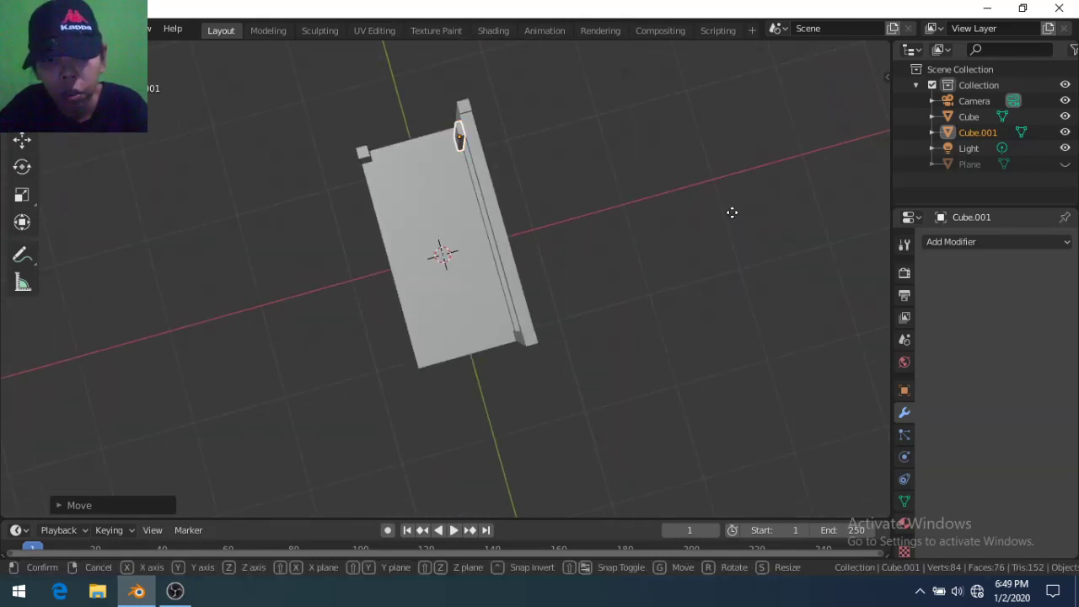
pyautogui.press('x')
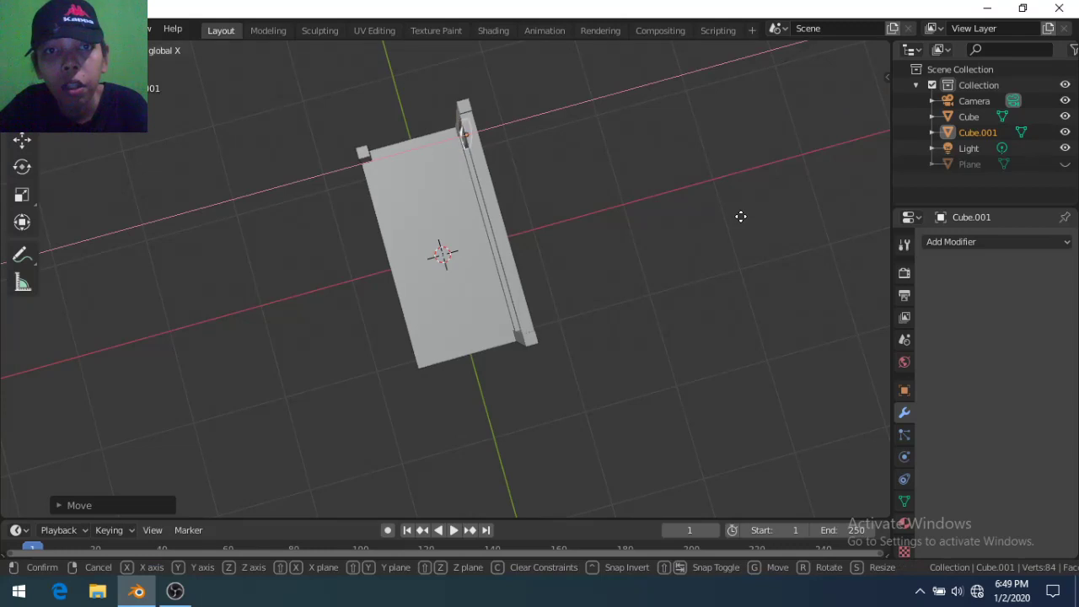
pyautogui.click(742, 216)
pyautogui.moveTo(570, 258)
pyautogui.mouseDown(button='middle')
pyautogui.moveTo(636, 149)
pyautogui.moveTo(634, 205)
pyautogui.moveTo(694, 144)
pyautogui.moveTo(744, 150)
pyautogui.moveTo(736, 135)
pyautogui.mouseUp(button='middle')
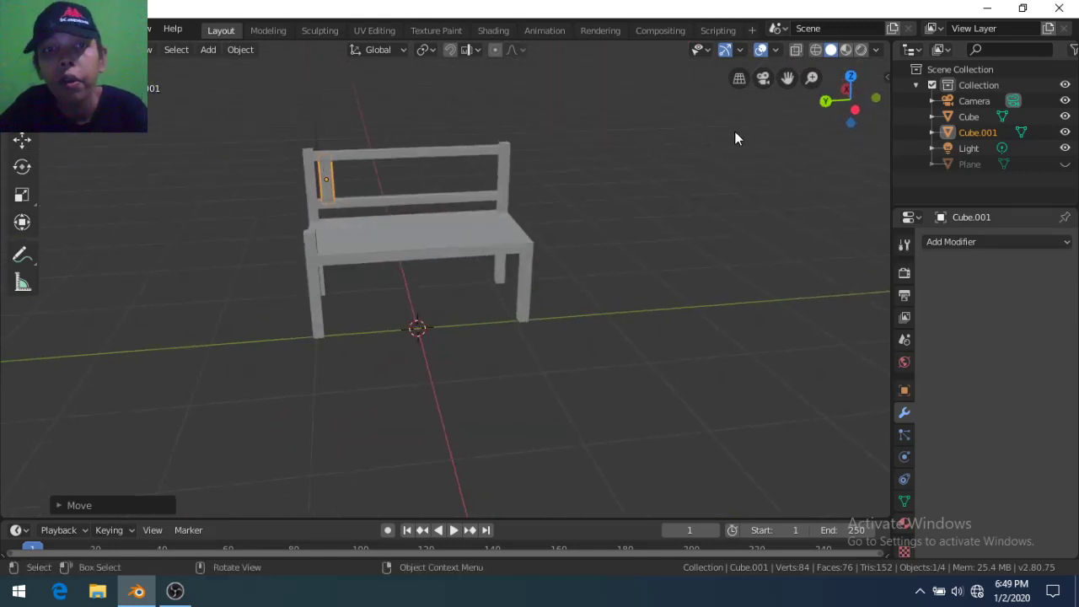
# Add an Array modifier to the slat with relative offset X 0 and Y -2
pyautogui.click(950, 240)
pyautogui.click(757, 275)
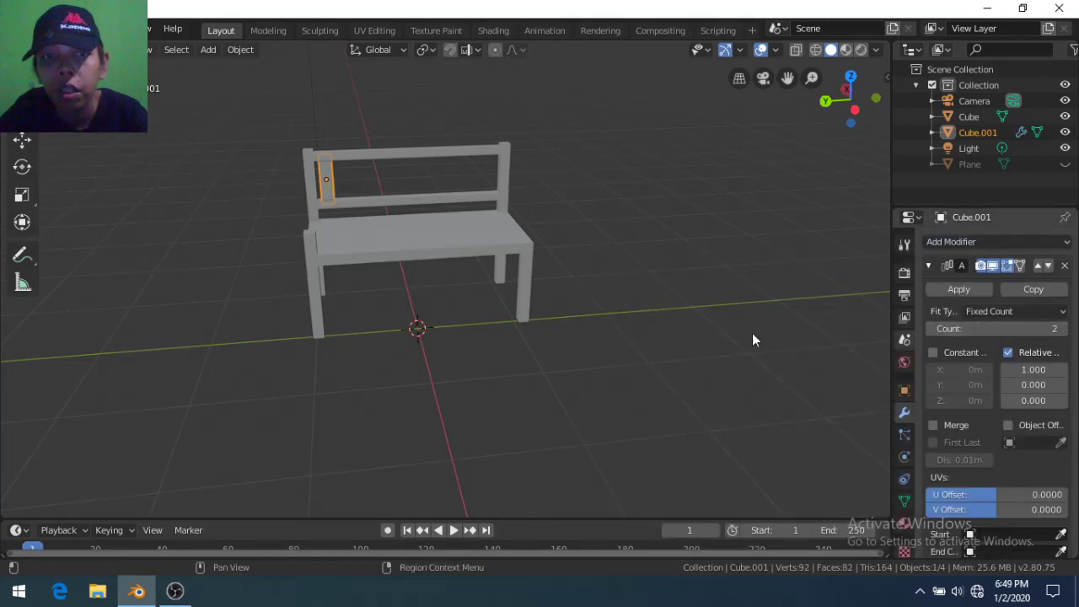
pyautogui.click(1035, 371)
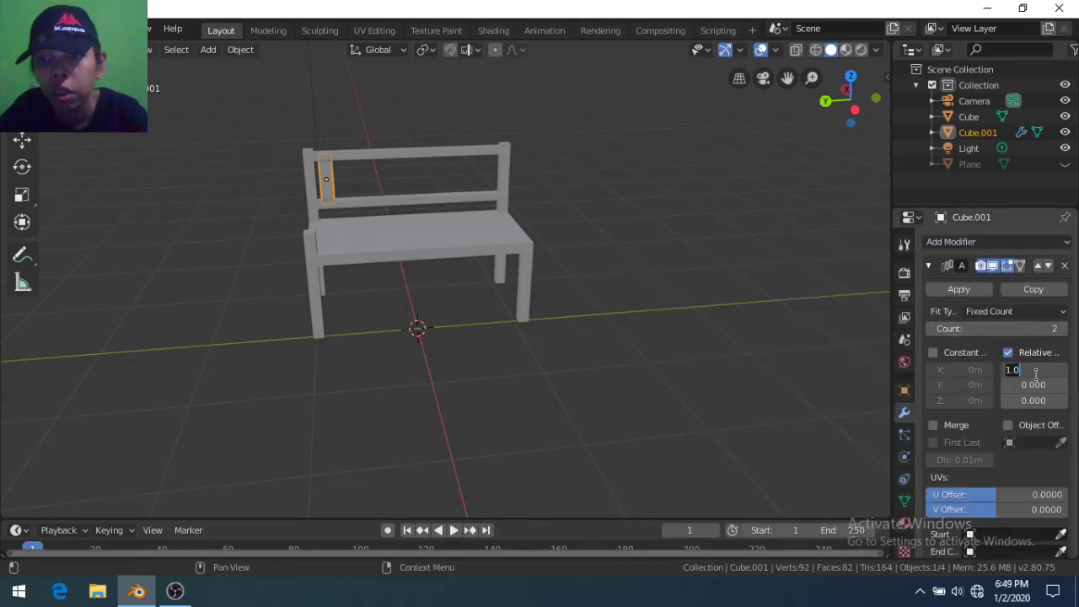
pyautogui.write('0')
pyautogui.press('Return')
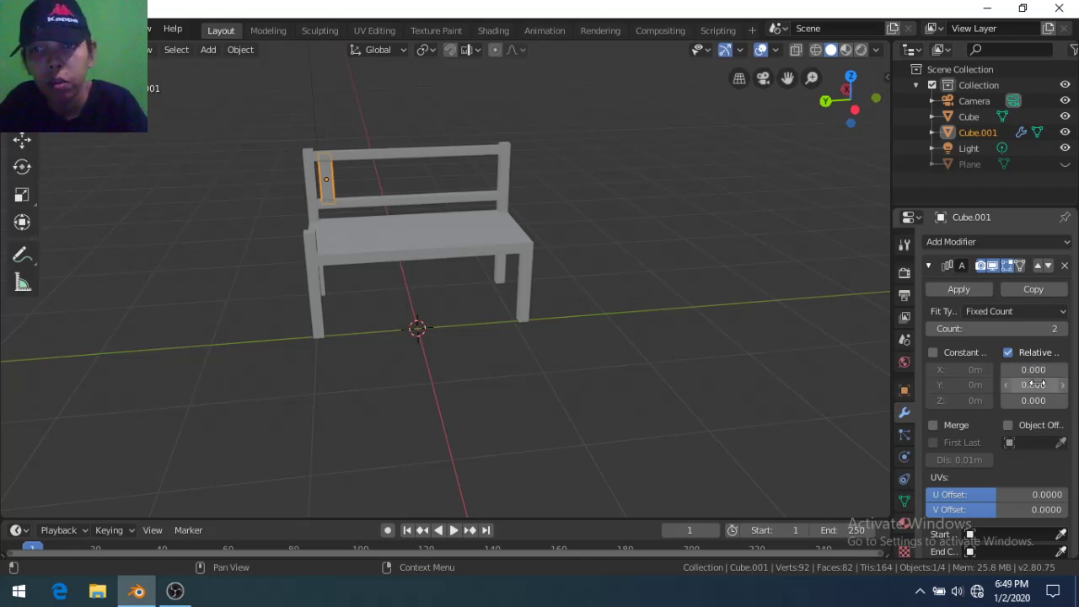
pyautogui.click(1036, 383)
pyautogui.write('2')
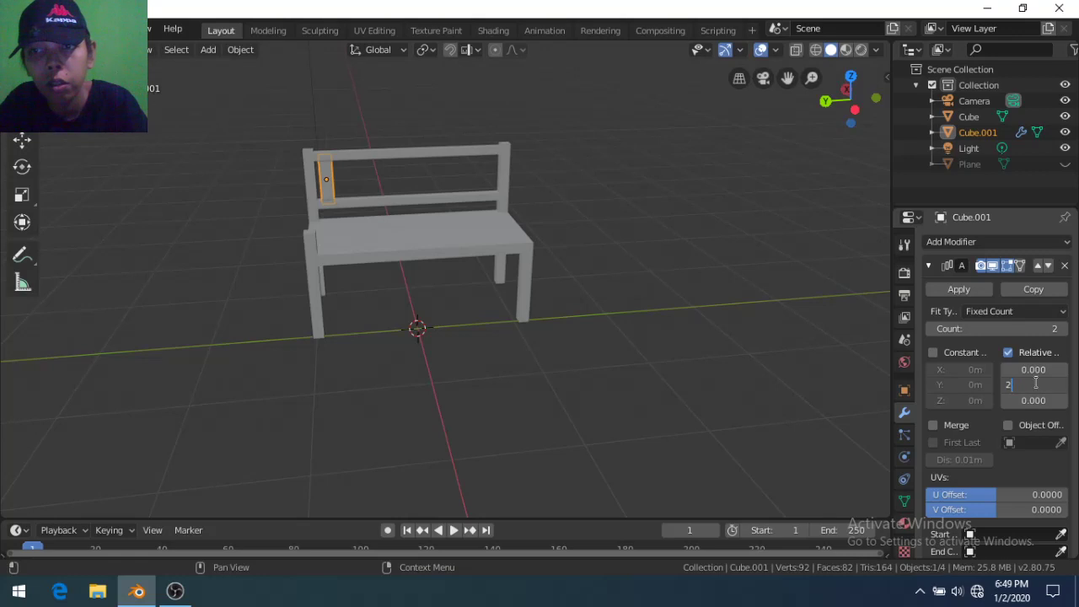
pyautogui.press('Return')
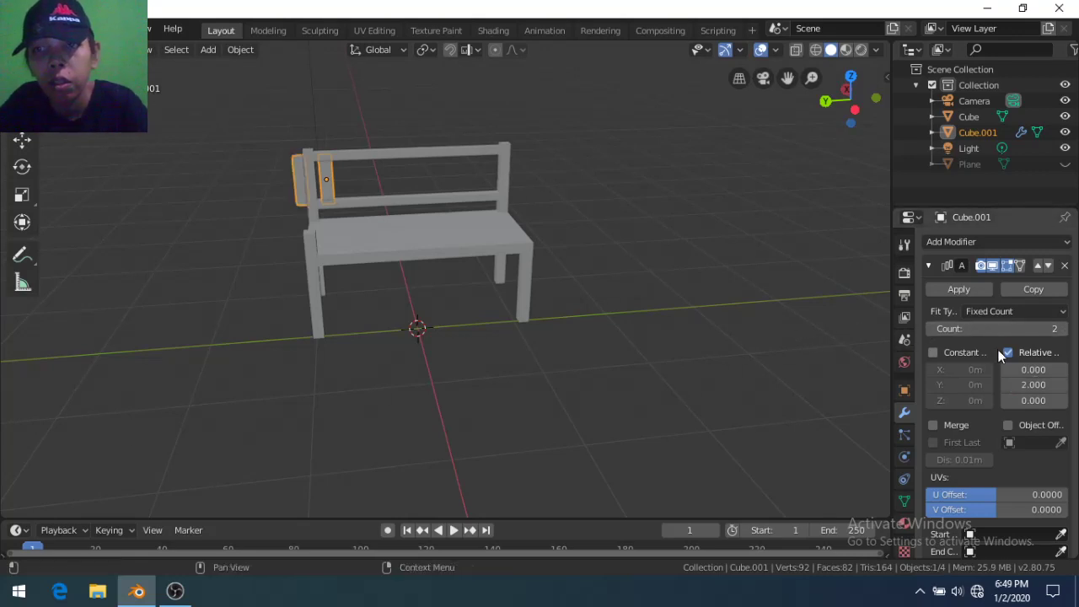
pyautogui.click(1020, 385)
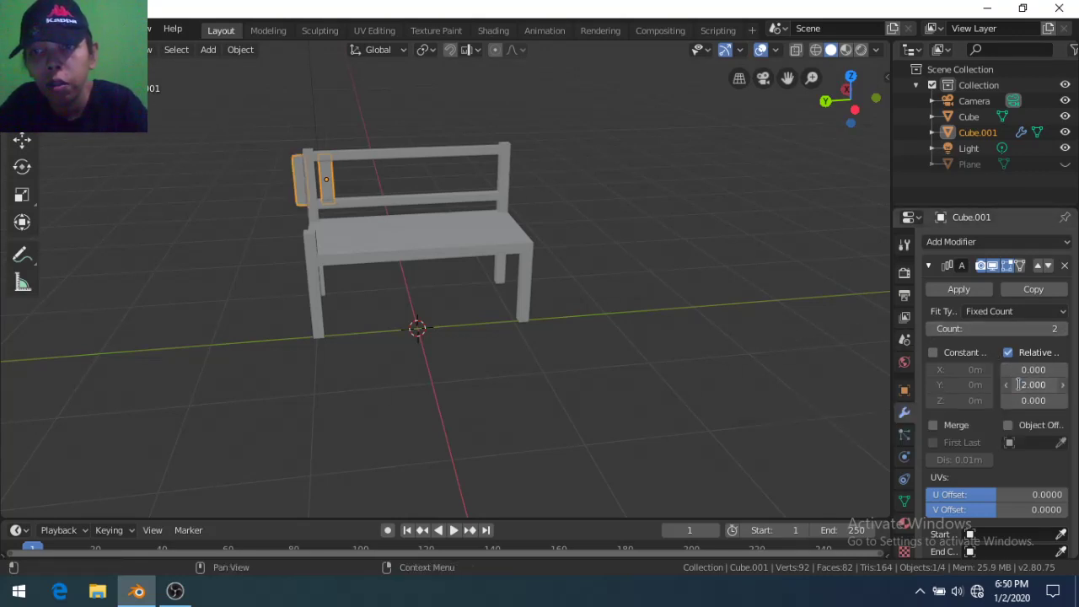
pyautogui.click(1003, 385)
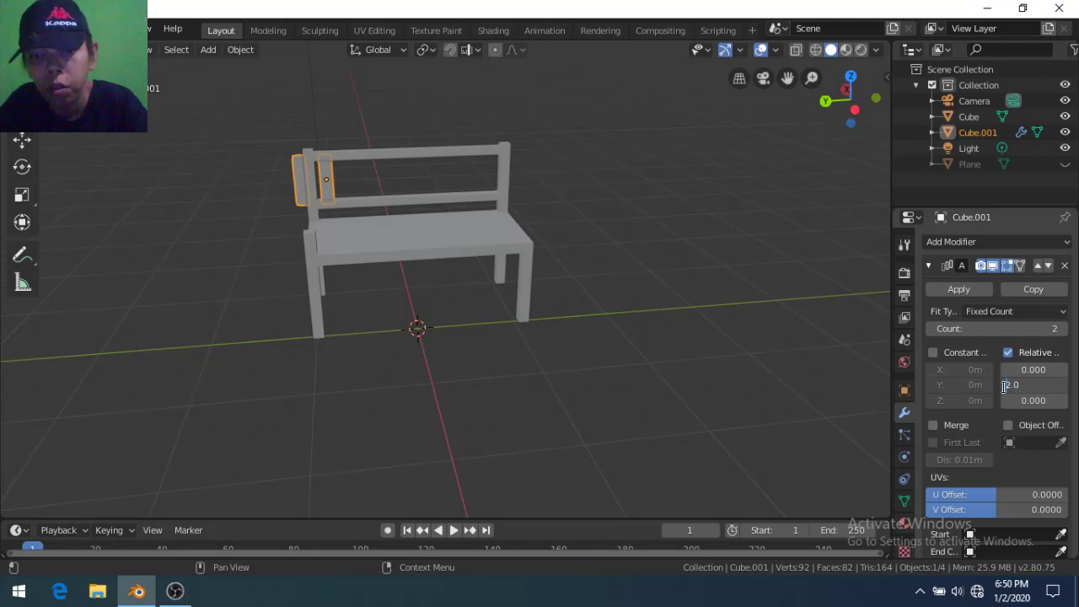
pyautogui.write('-')
pyautogui.press('Return')
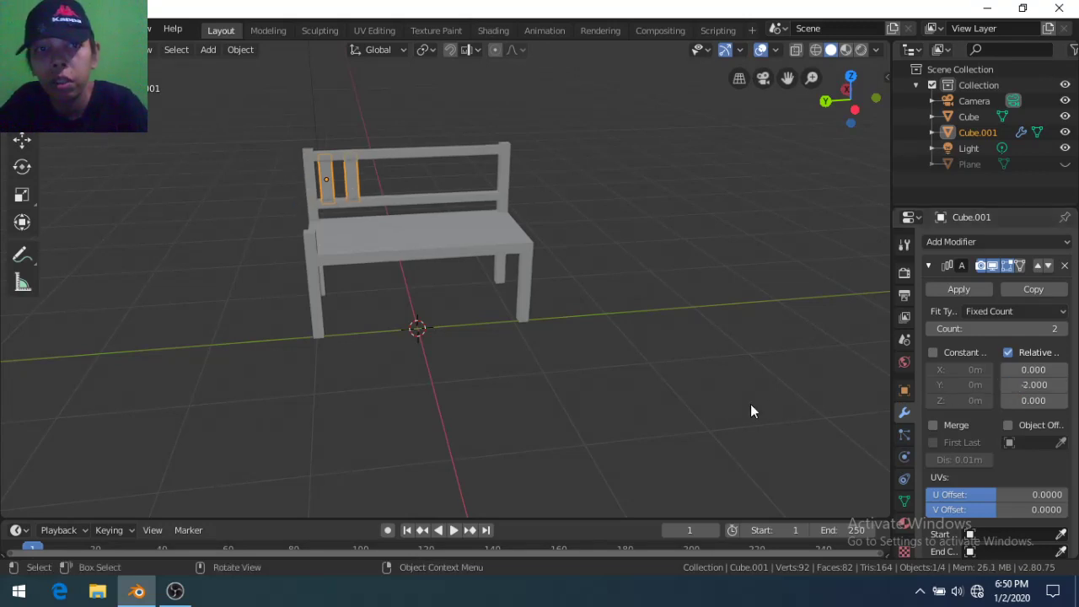
# Raise the array count to 8 and tighten the relative Y offset to -1.9
pyautogui.click(1063, 329)
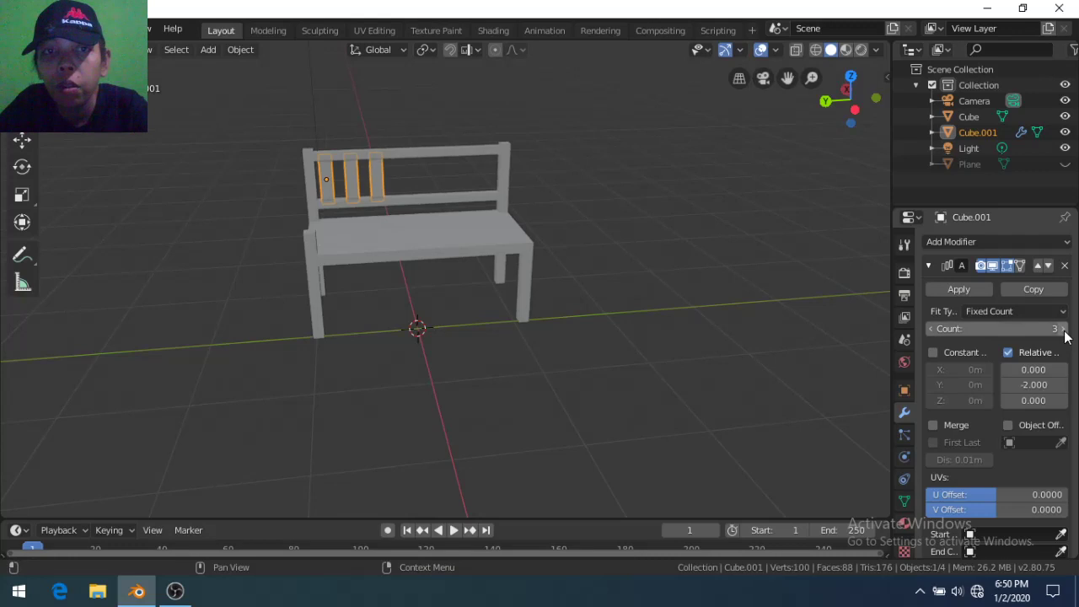
pyautogui.click(1064, 333)
pyautogui.click(1065, 333)
pyautogui.click(1065, 333)
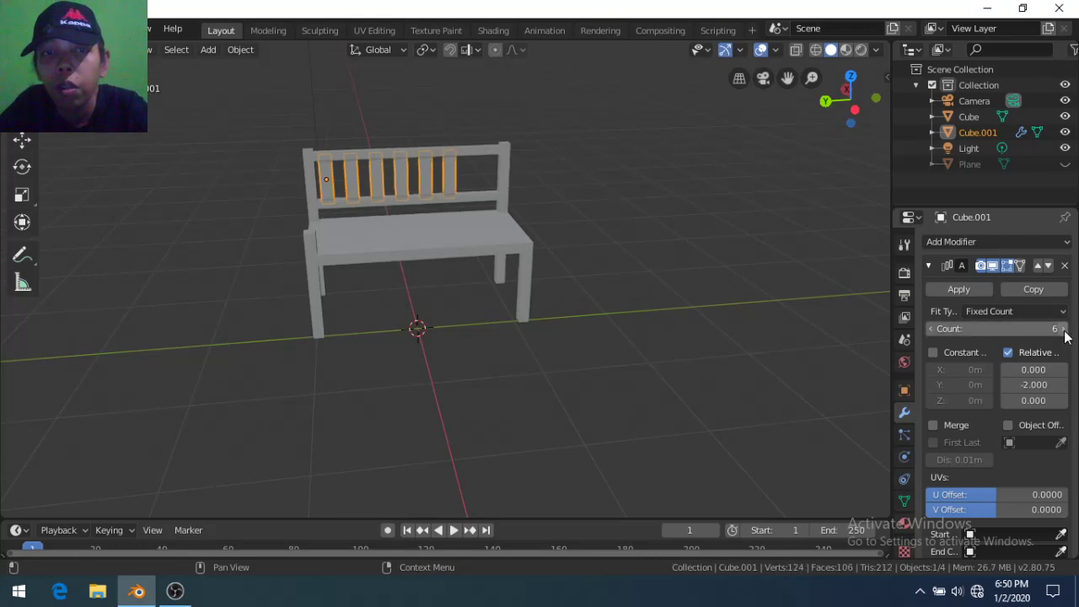
pyautogui.click(1064, 333)
pyautogui.click(1064, 333)
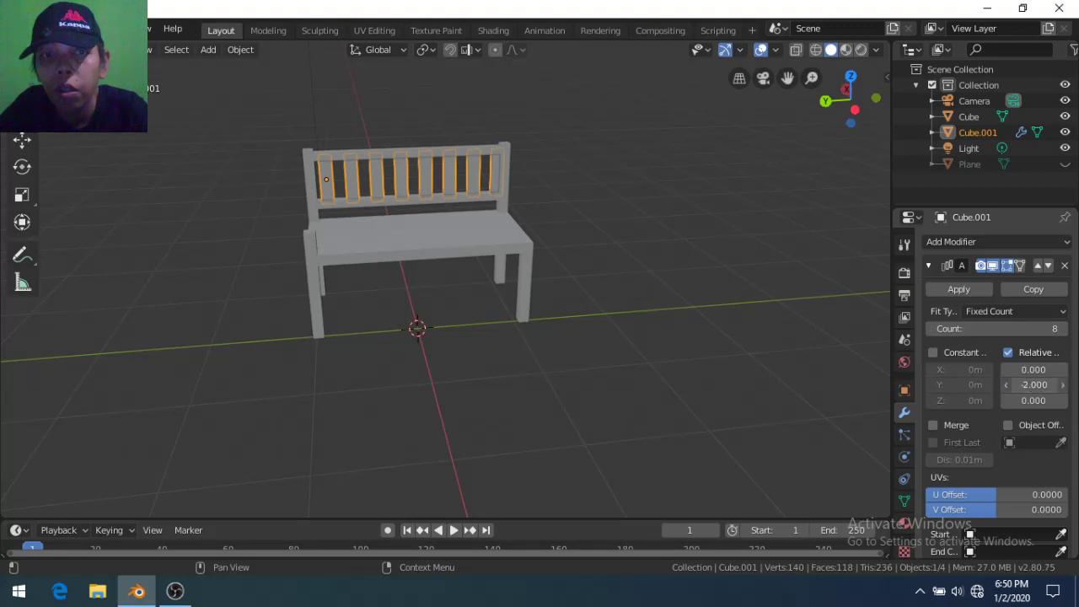
pyautogui.moveTo(1034, 384)
pyautogui.mouseDown()
pyautogui.moveTo(1012, 384)
pyautogui.moveTo(1039, 384)
pyautogui.mouseUp()
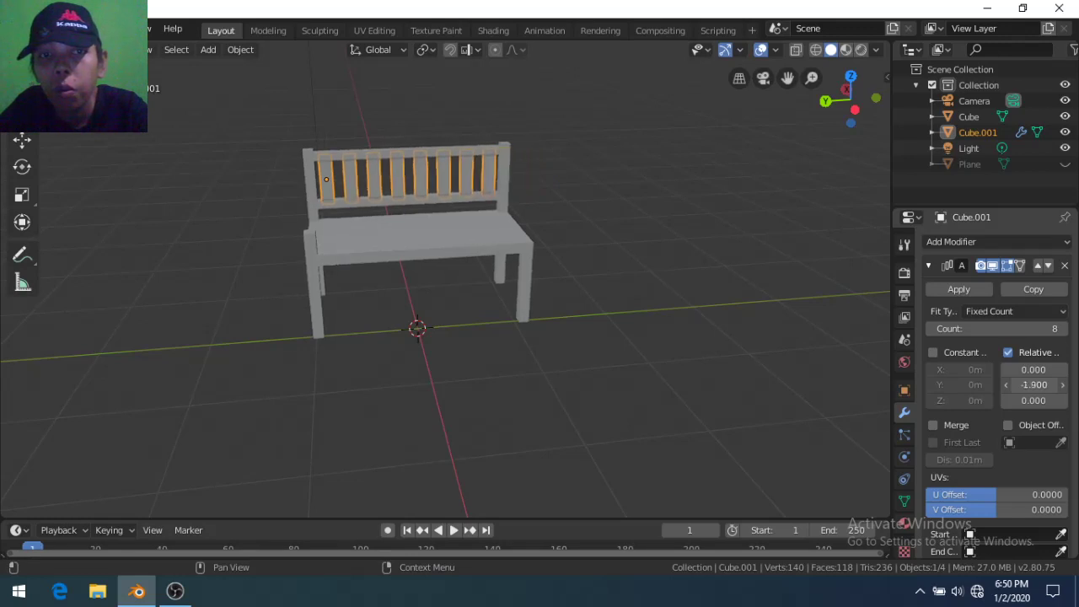
pyautogui.moveTo(704, 310)
pyautogui.mouseDown(button='middle')
pyautogui.moveTo(569, 277)
pyautogui.moveTo(551, 285)
pyautogui.moveTo(683, 314)
pyautogui.moveTo(800, 301)
pyautogui.moveTo(818, 285)
pyautogui.moveTo(545, 363)
pyautogui.moveTo(498, 361)
pyautogui.moveTo(469, 338)
pyautogui.moveTo(371, 315)
pyautogui.moveTo(463, 320)
pyautogui.moveTo(553, 355)
pyautogui.moveTo(397, 340)
pyautogui.moveTo(501, 327)
pyautogui.mouseUp(button='middle')
# Orbit and zoom around the finished bench, then select only the bench frame object
pyautogui.press('Tab')
pyautogui.press('Tab')
pyautogui.press('a')
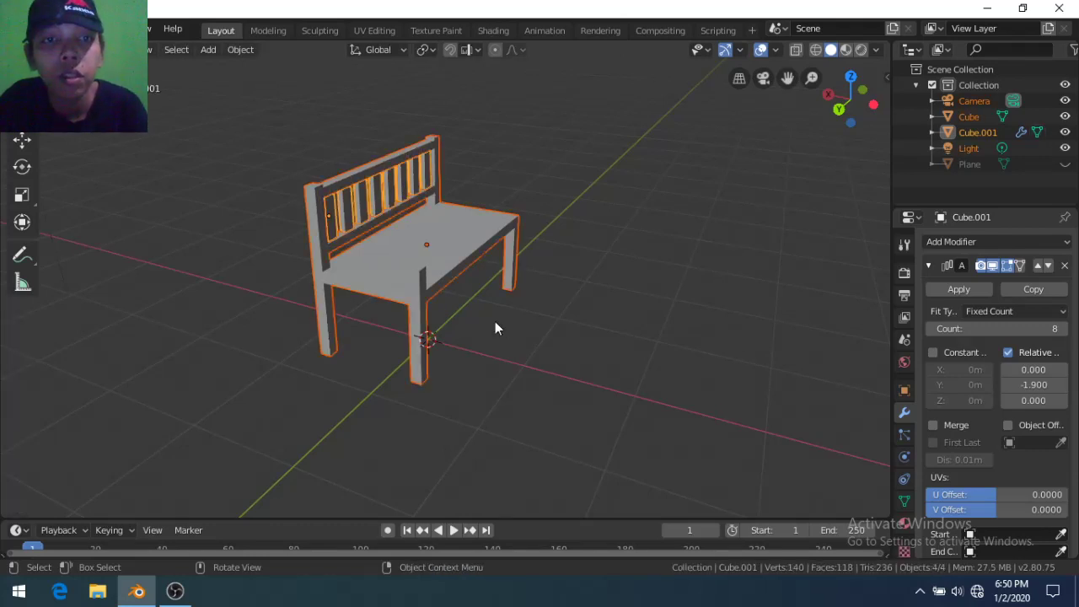
pyautogui.moveTo(549, 337)
pyautogui.mouseDown(button='middle')
pyautogui.moveTo(503, 331)
pyautogui.moveTo(474, 308)
pyautogui.moveTo(454, 364)
pyautogui.mouseUp(button='middle')
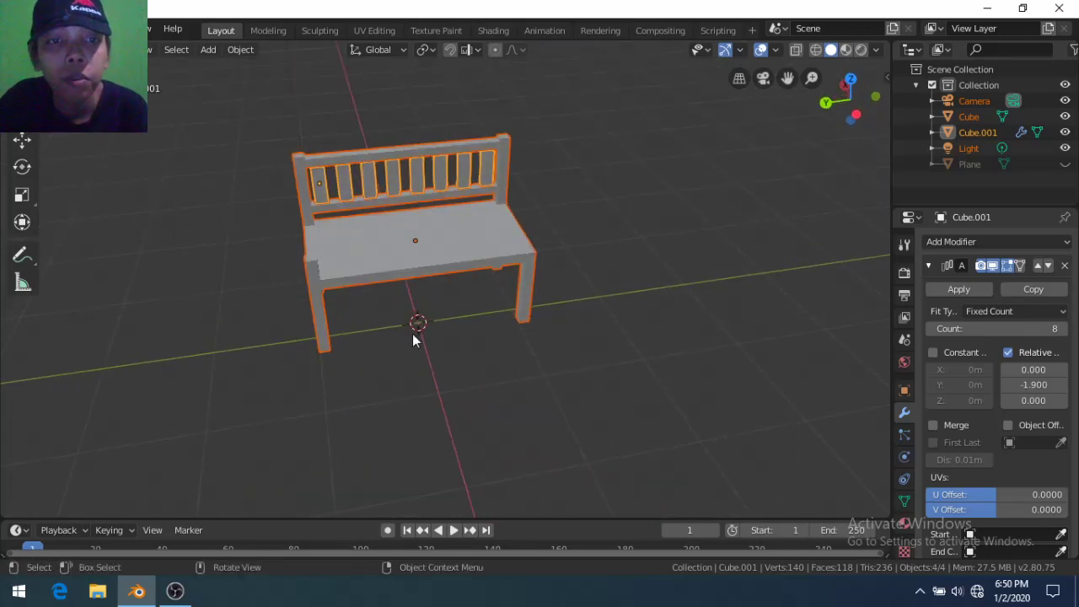
pyautogui.scroll(1, 404, 328)
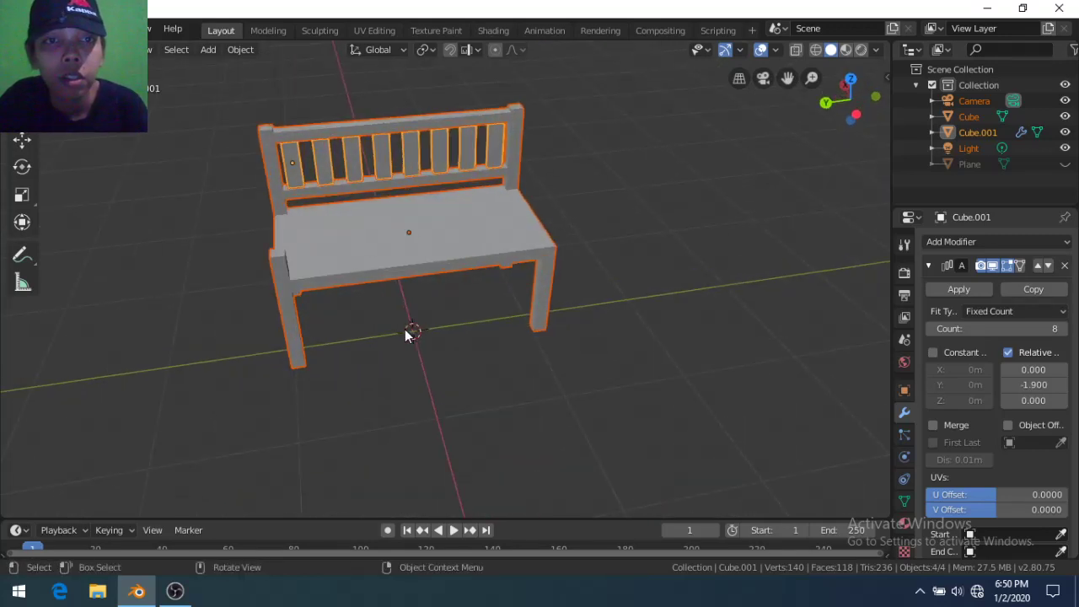
pyautogui.moveTo(400, 330); pyautogui.dragTo(455, 312, button='middle')
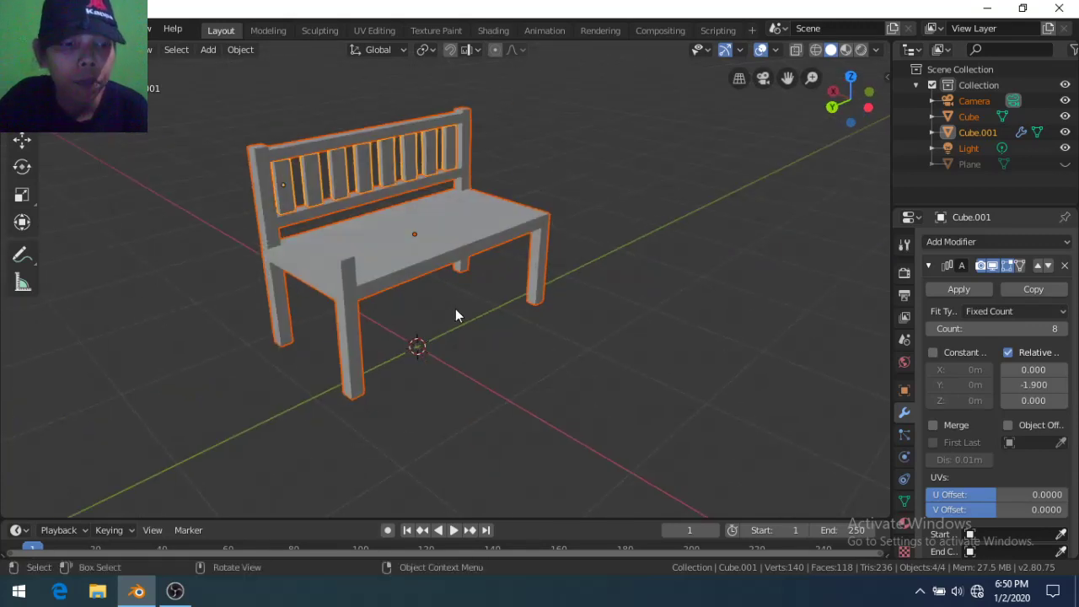
pyautogui.click(455, 311)
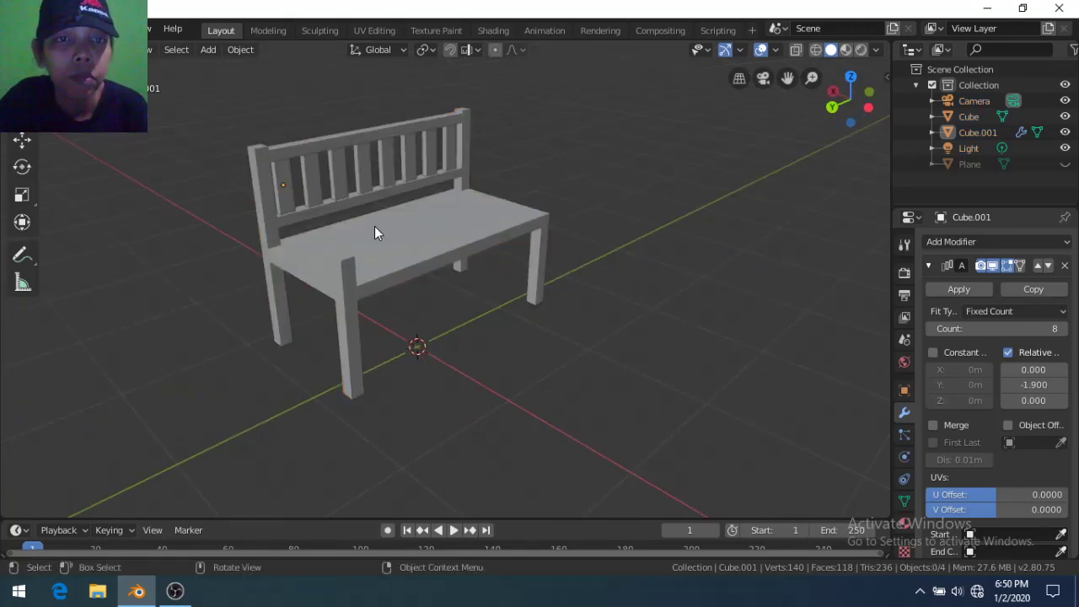
pyautogui.click(343, 263)
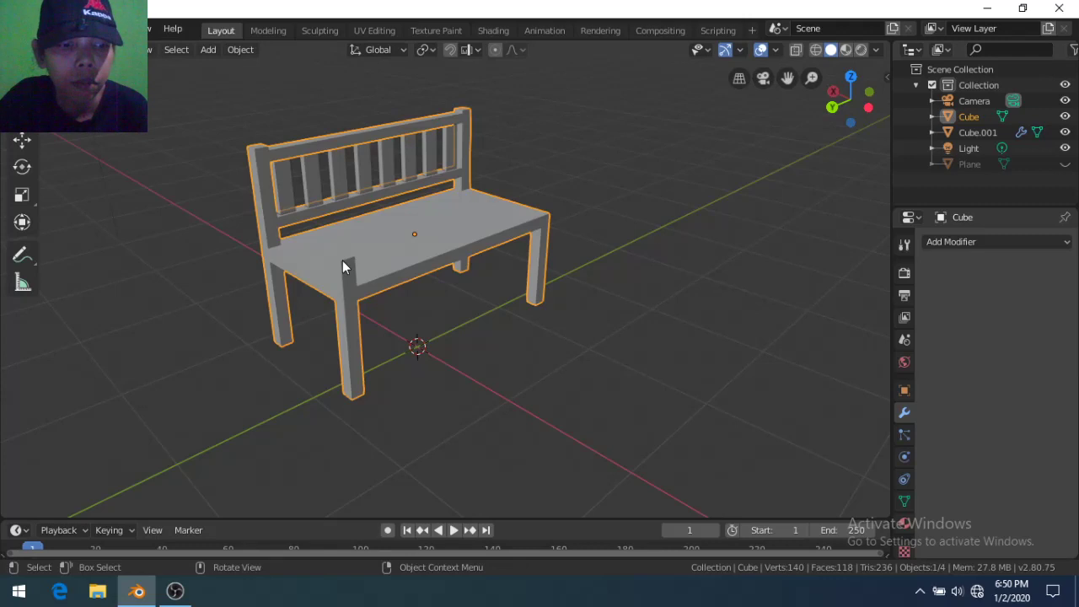
# In edit mode, select the seat's left end face and duplicate it in place
pyautogui.press('Tab')
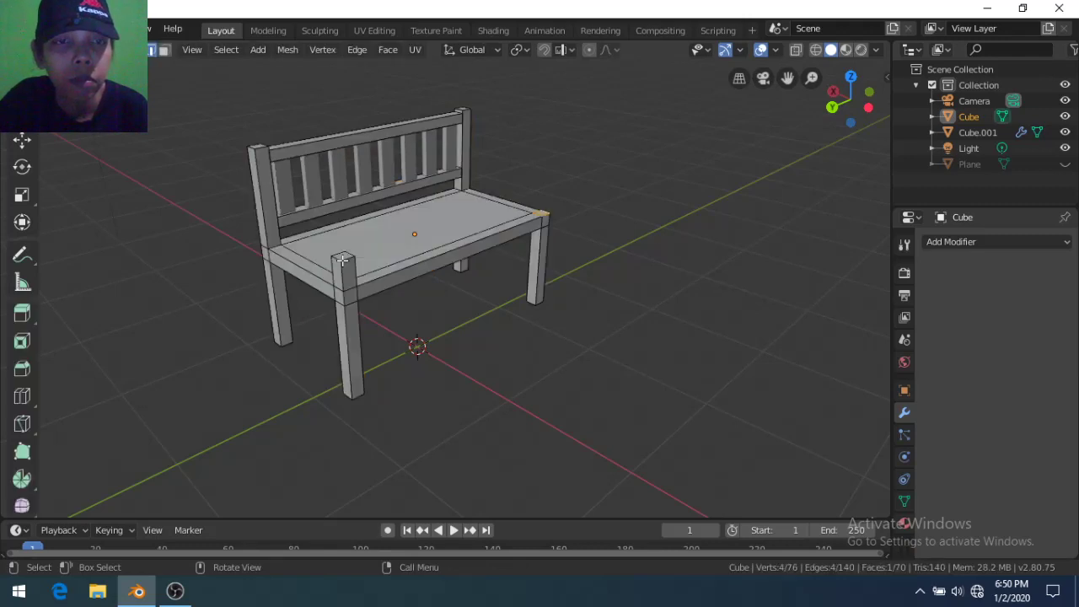
pyautogui.click(308, 266)
pyautogui.press('3')
pyautogui.click(309, 266)
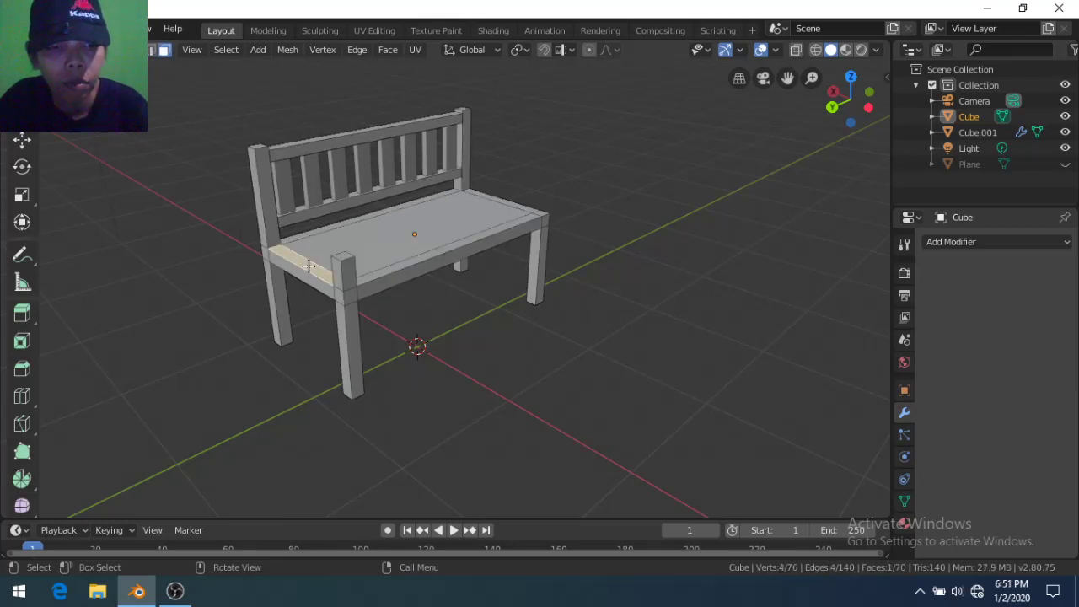
pyautogui.hotkey('shift', 'd')
pyautogui.click(309, 265)
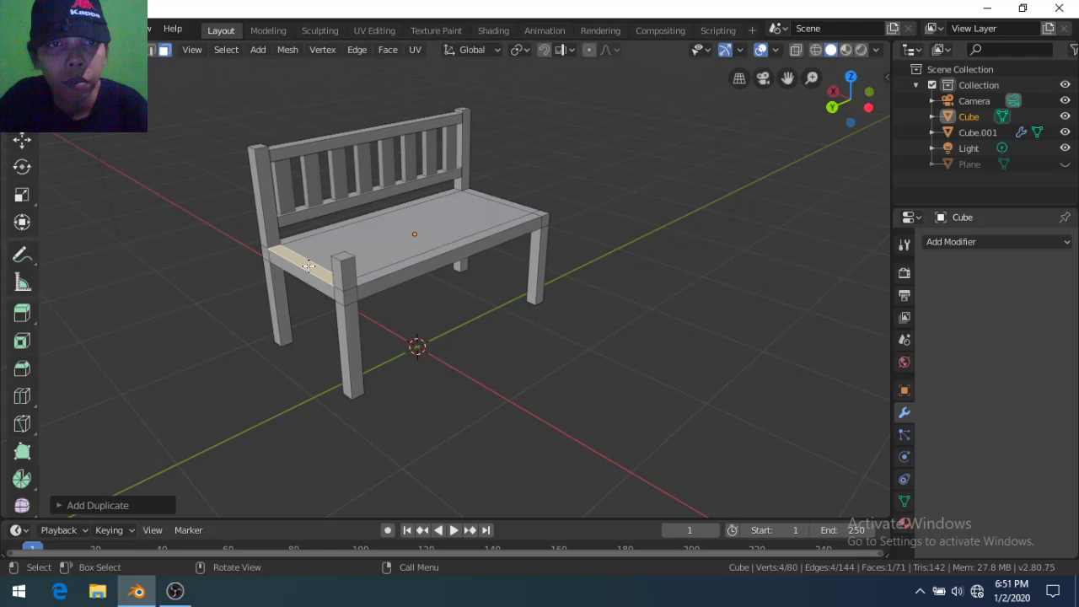
# Extrude the duplicated face upward into a block and raise it slightly along Z
pyautogui.press('e')
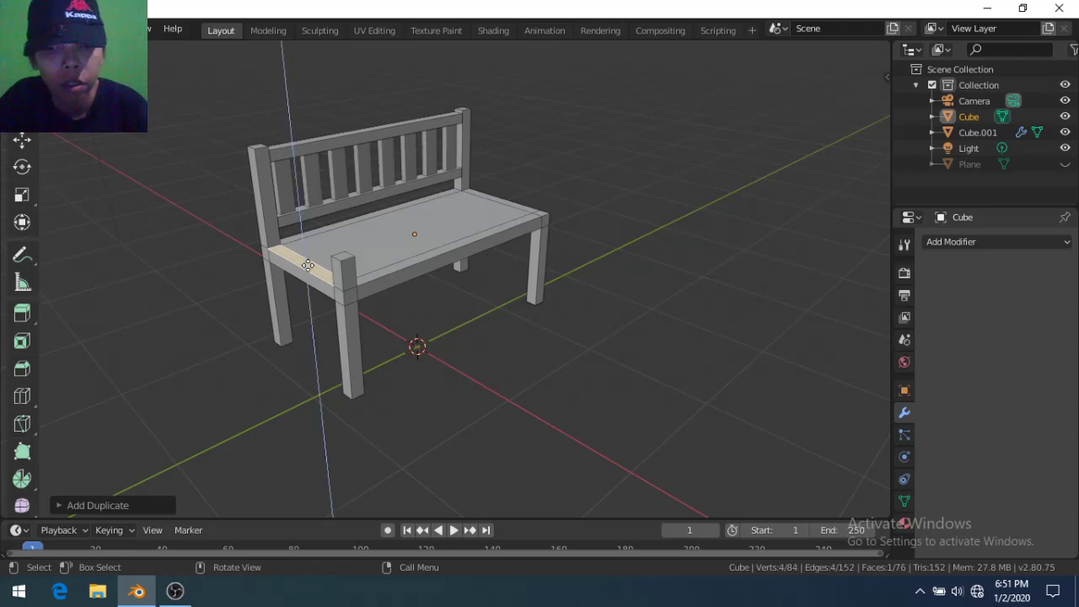
pyautogui.write('0.5')
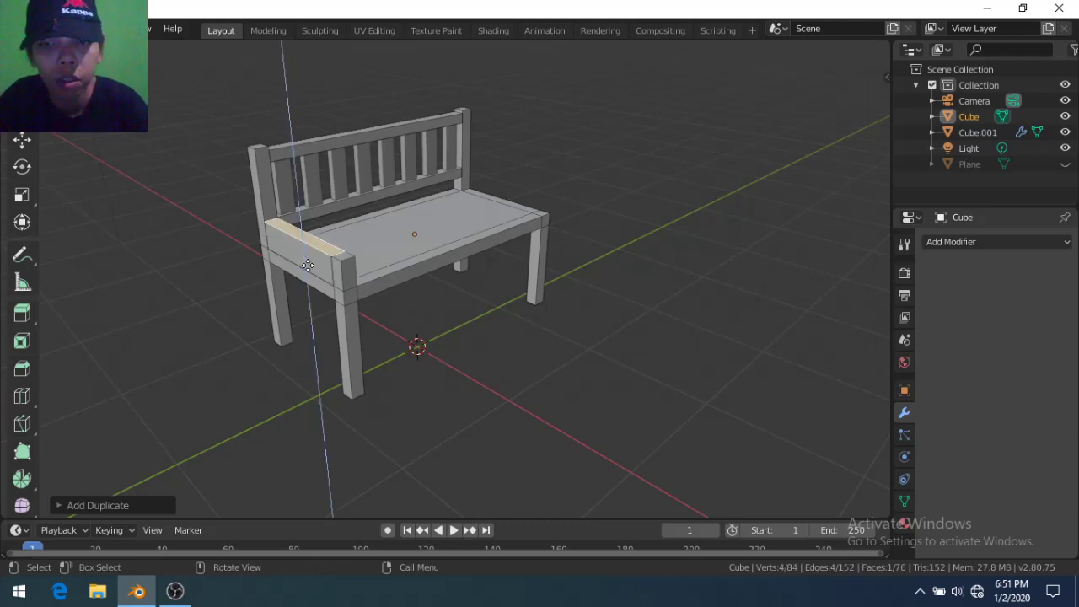
pyautogui.press('BackSpace')
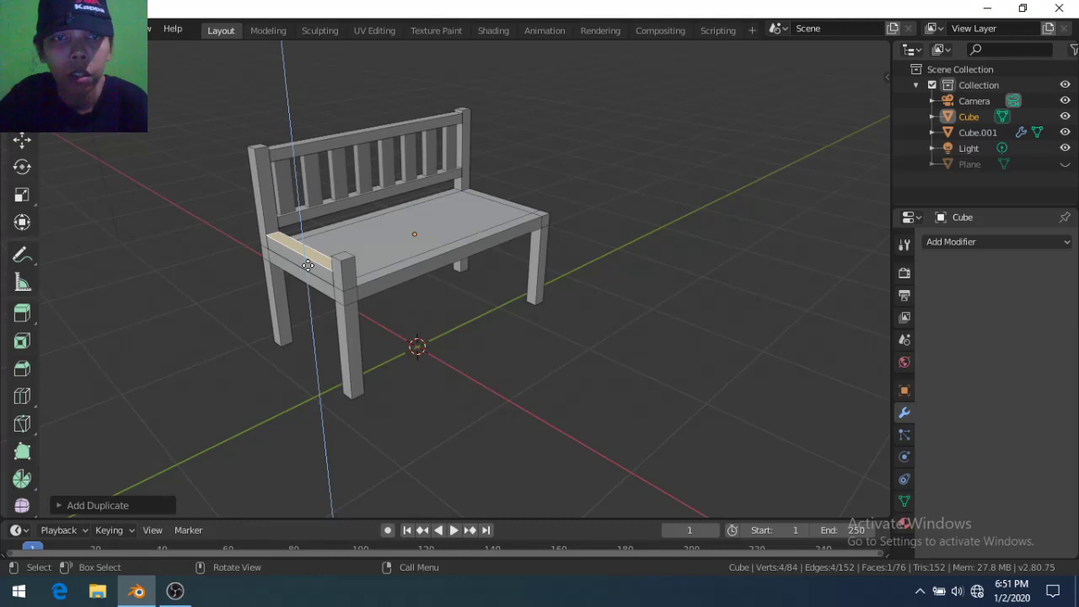
pyautogui.press('Return')
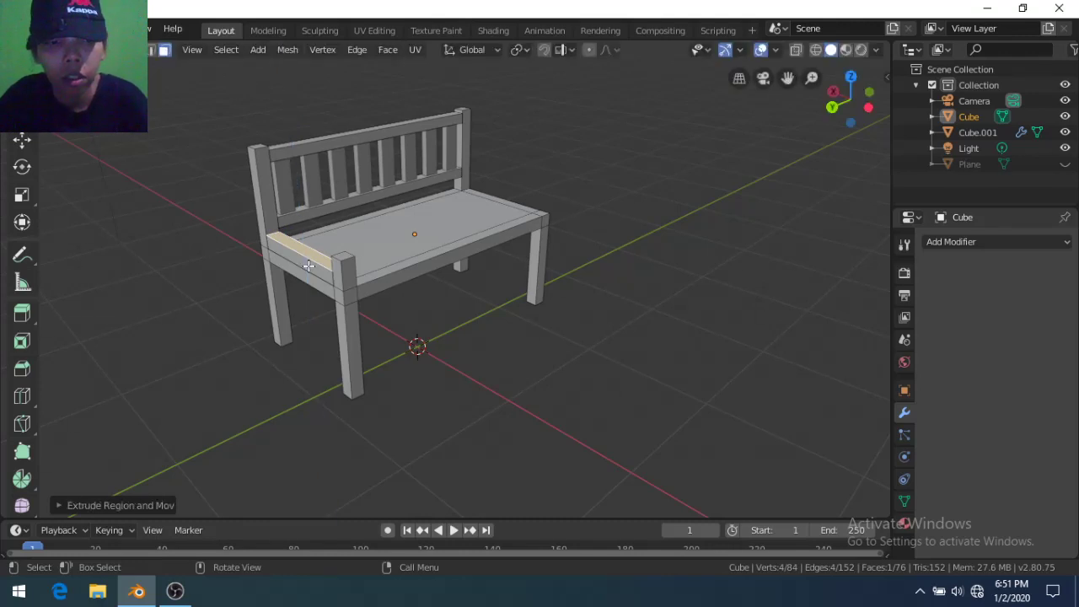
pyautogui.hotkey('ctrl', 'l')
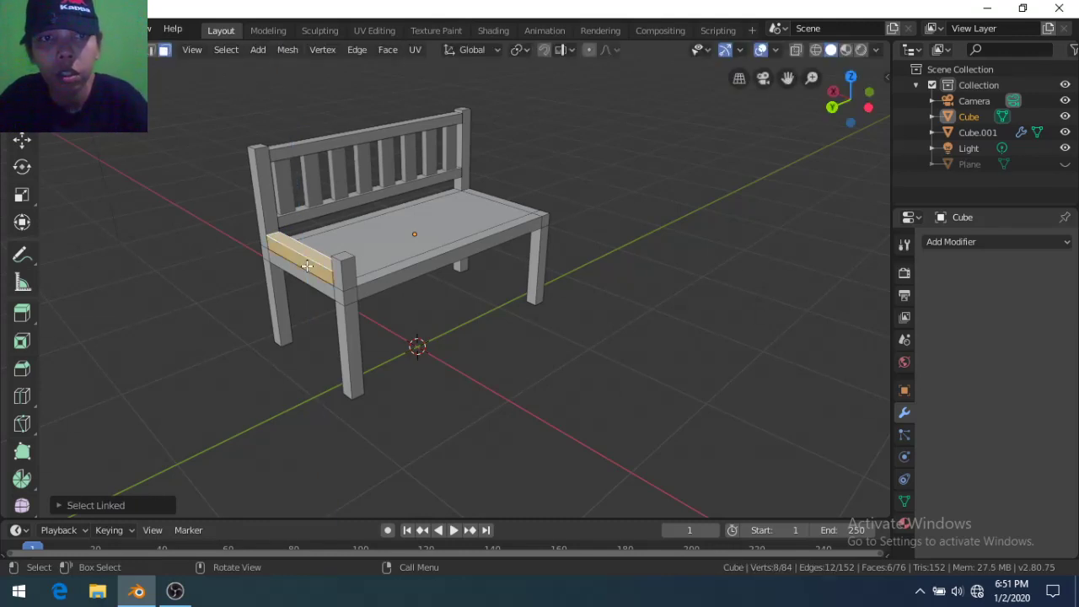
pyautogui.press('g')
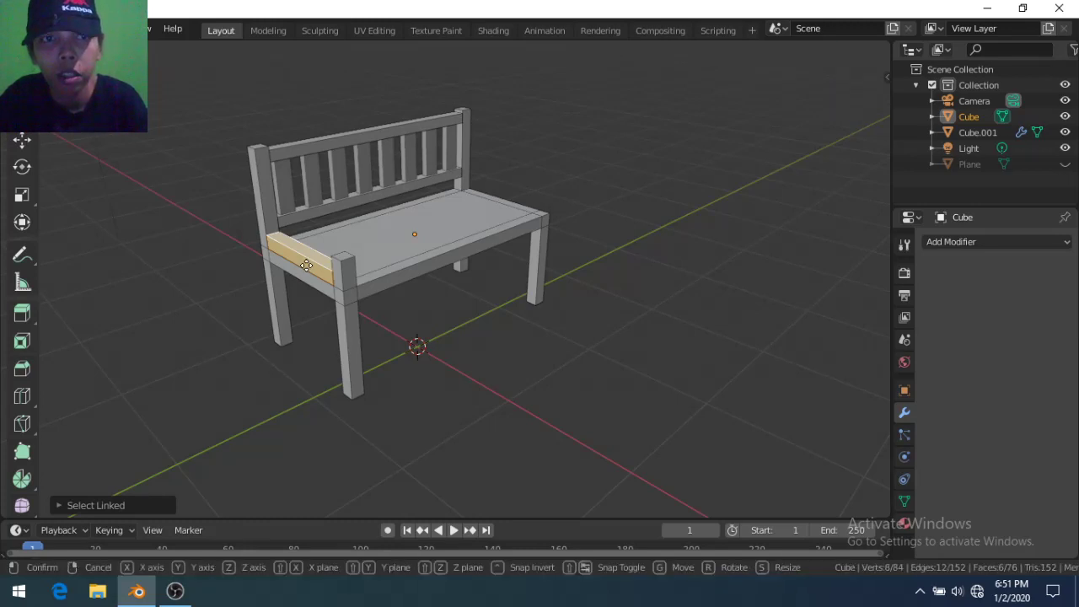
pyautogui.press('z')
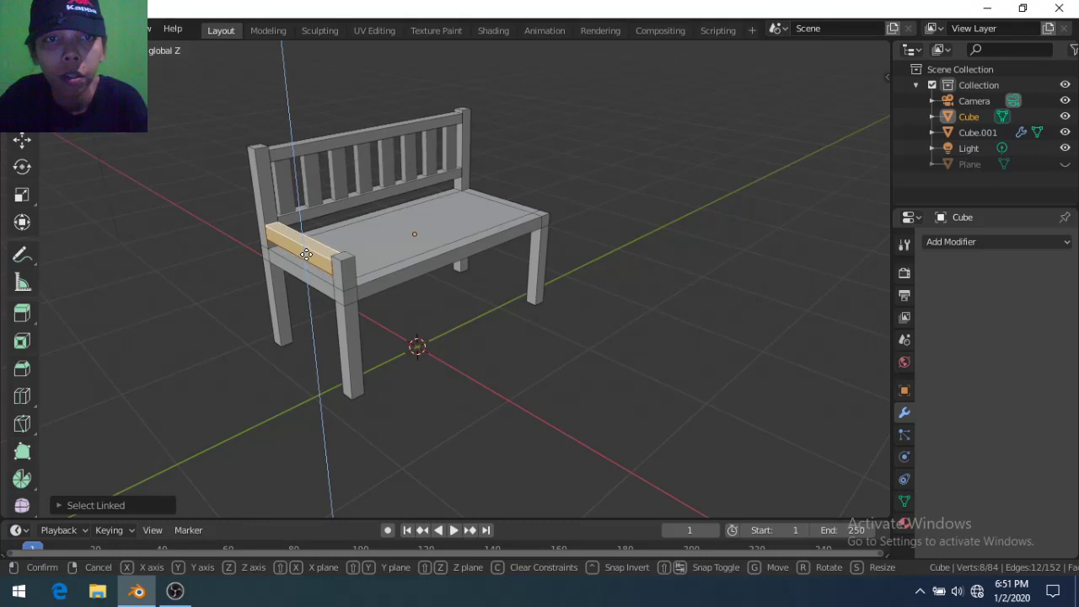
pyautogui.click(306, 253)
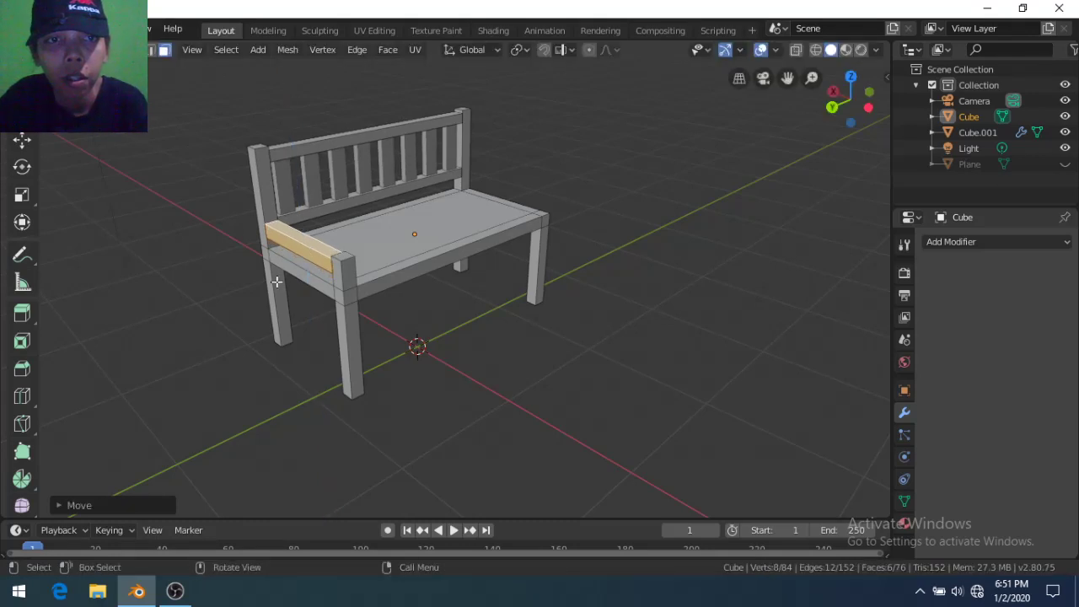
# Zoom in and view the armrest block from the front
pyautogui.scroll(2, 277, 281)
pyautogui.moveTo(276, 280); pyautogui.dragTo(199, 283, button='middle')
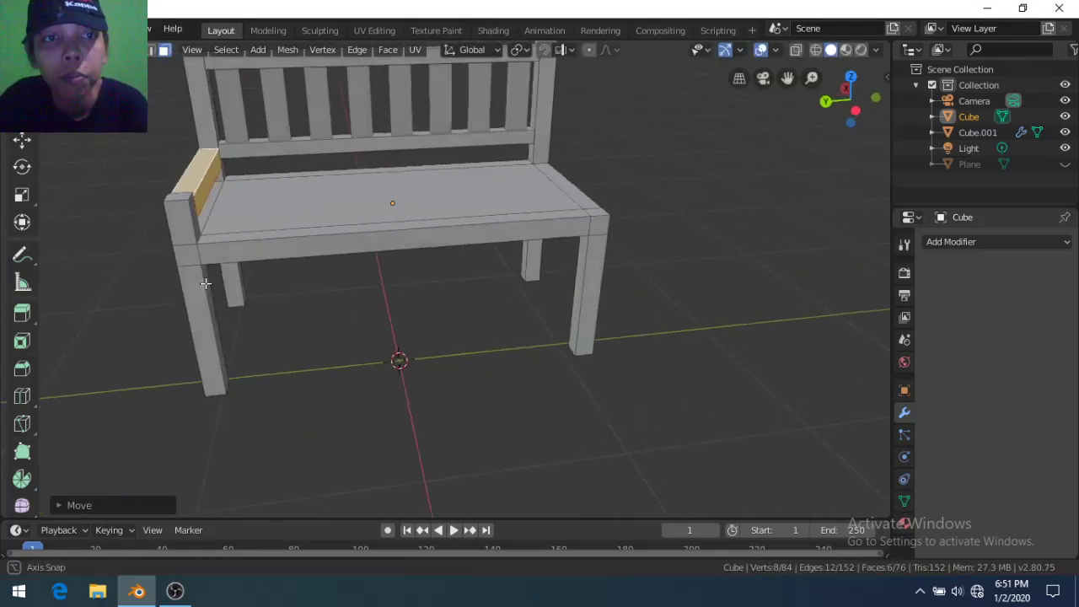
pyautogui.scroll(1, 207, 211)
pyautogui.scroll(1, 211, 205)
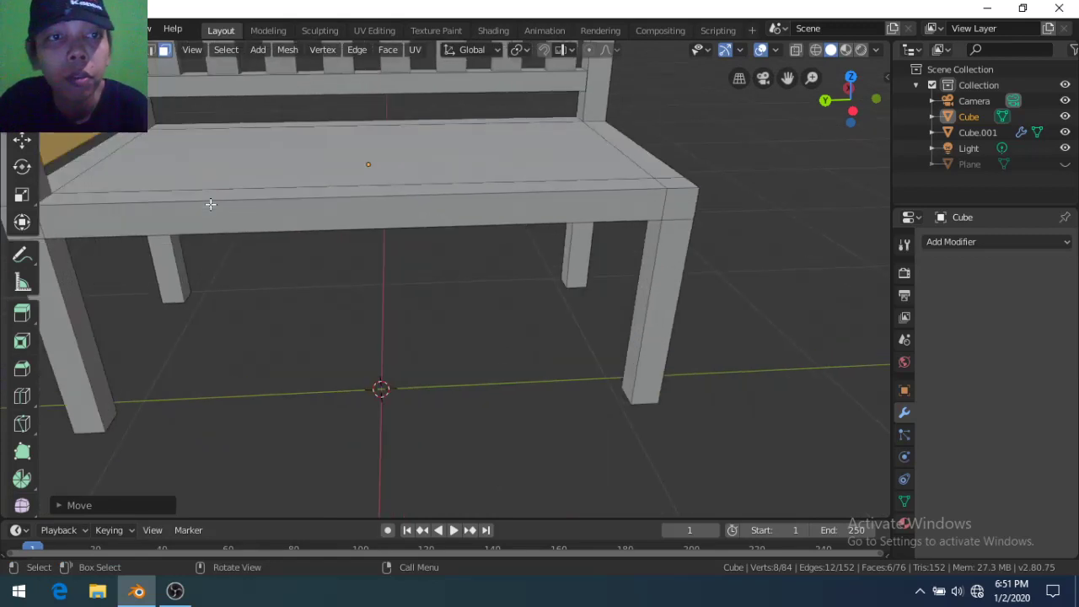
pyautogui.press('g')
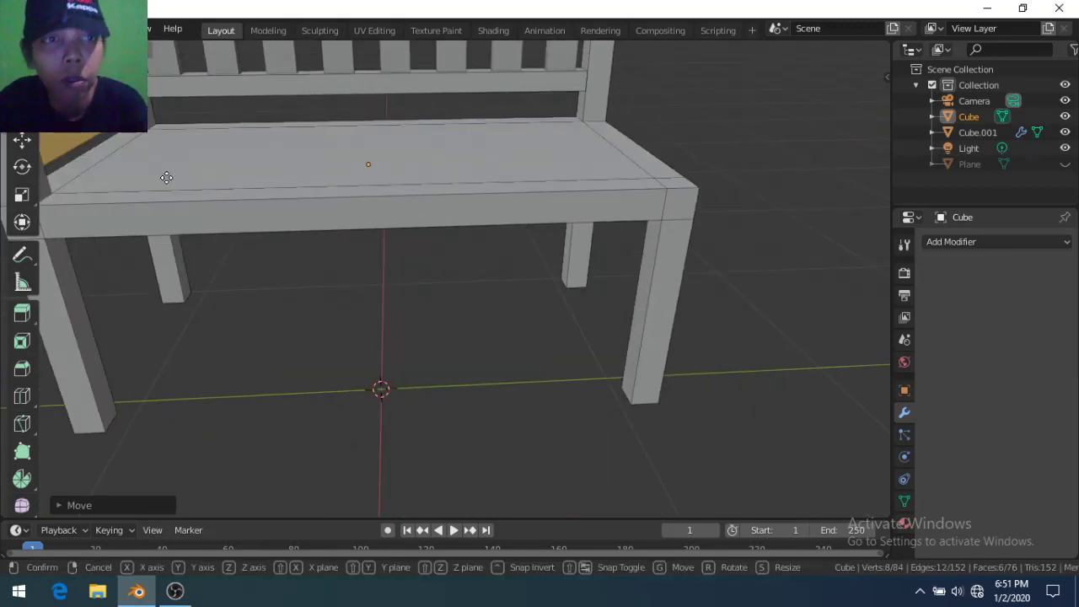
pyautogui.press('z')
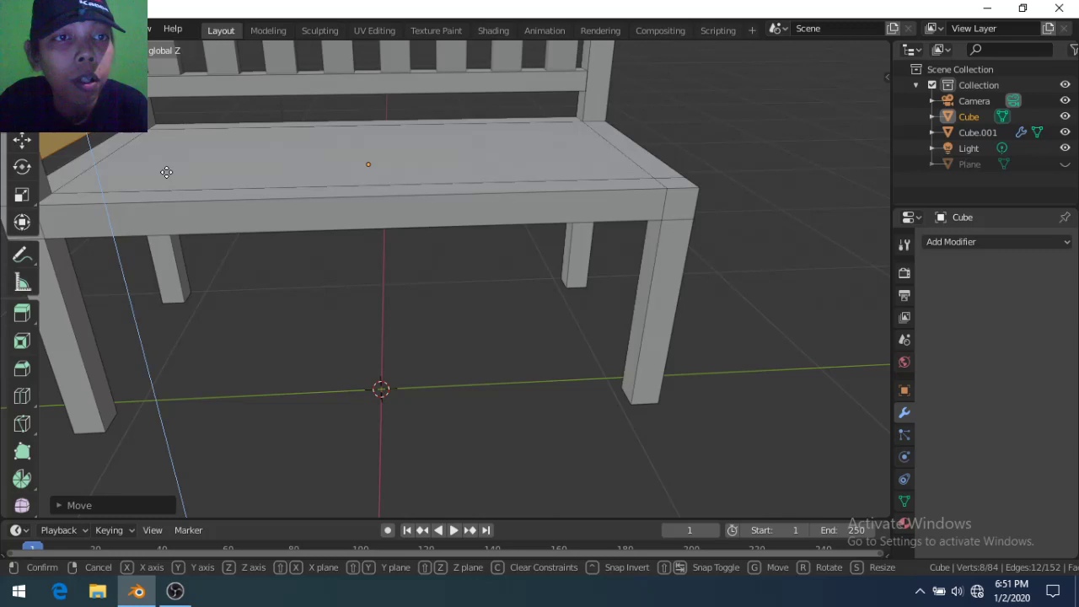
pyautogui.click(166, 172)
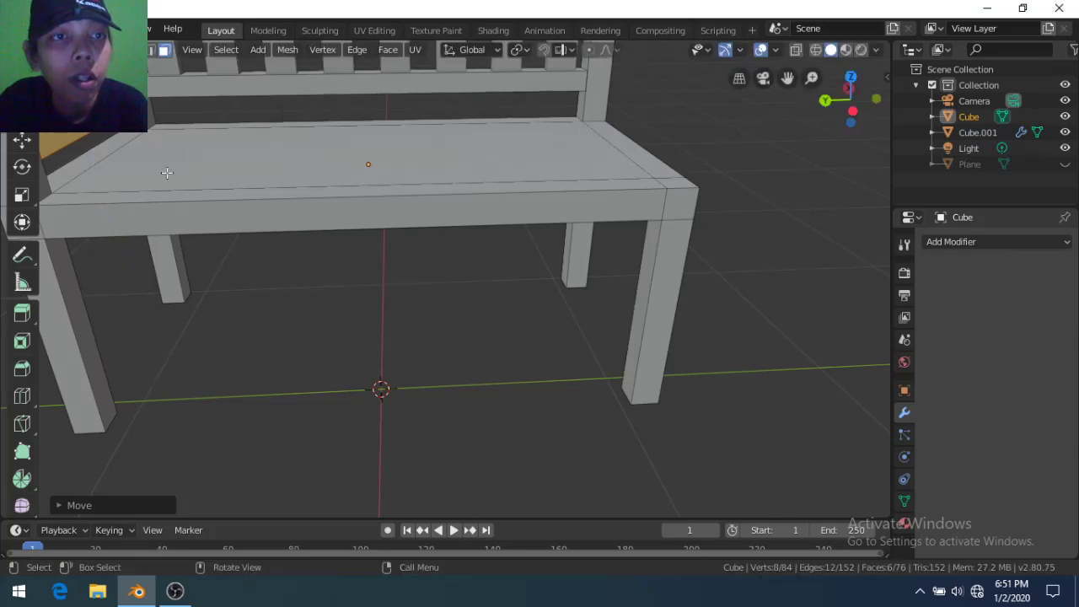
# Flatten the armrest block along Z and lift it onto the top of the front post
pyautogui.press('s')
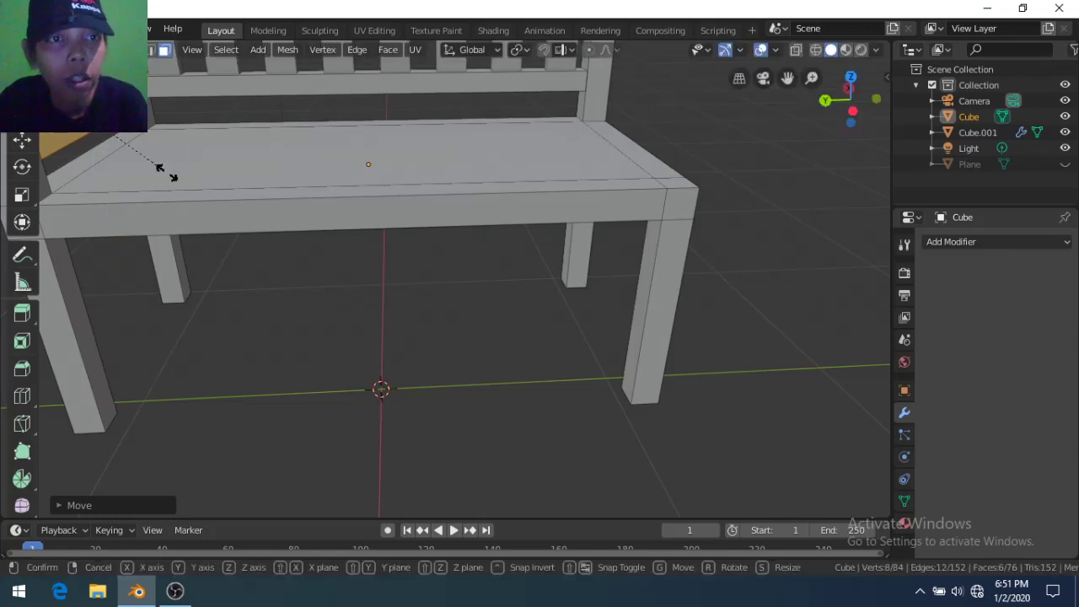
pyautogui.press('z')
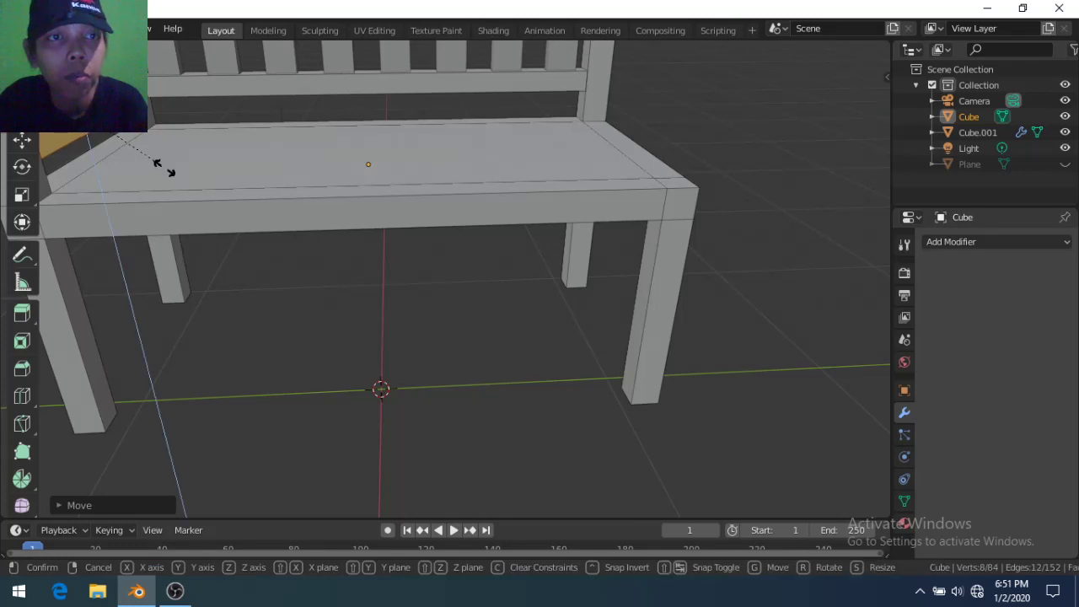
pyautogui.click(160, 161)
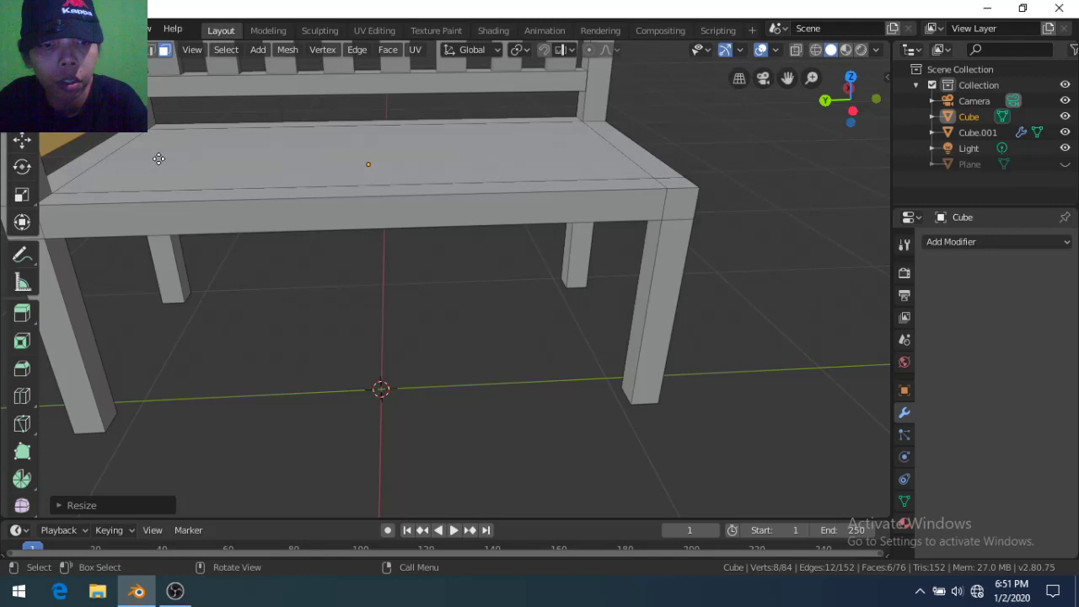
pyautogui.press('g')
pyautogui.press('z')
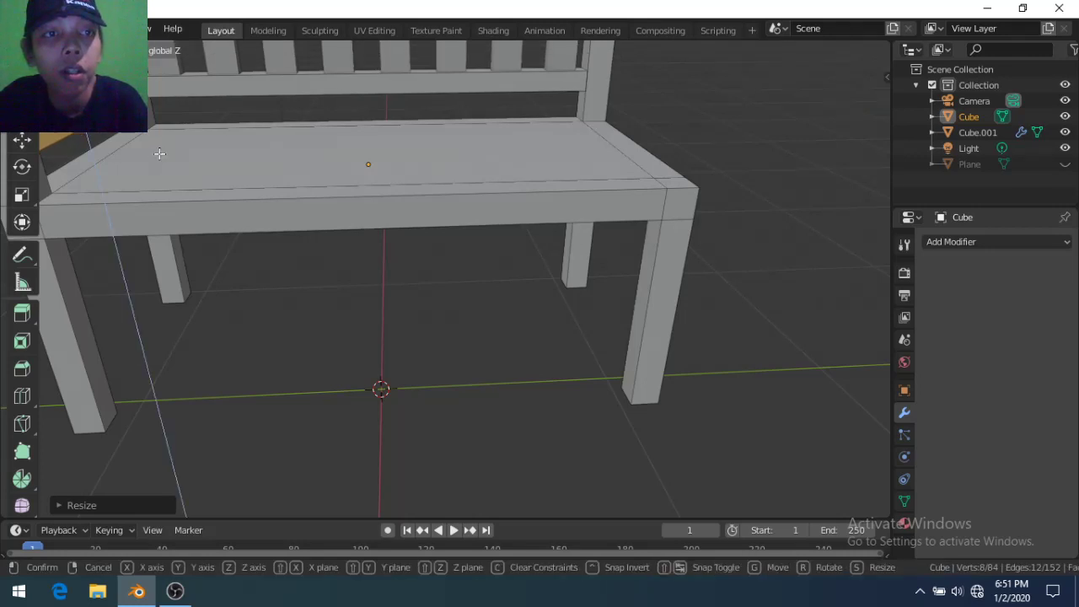
pyautogui.click(159, 155)
pyautogui.scroll(-1, 159, 154)
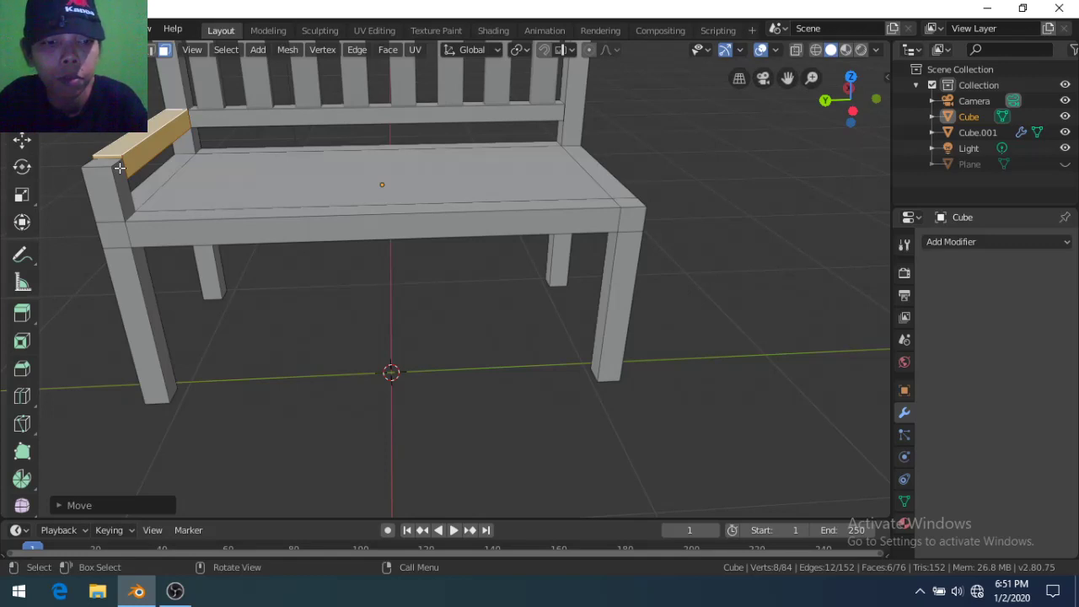
# Move the armrest's front end face along X to line up with the front post
pyautogui.press('a')
pyautogui.hotkey('alt', 'a')
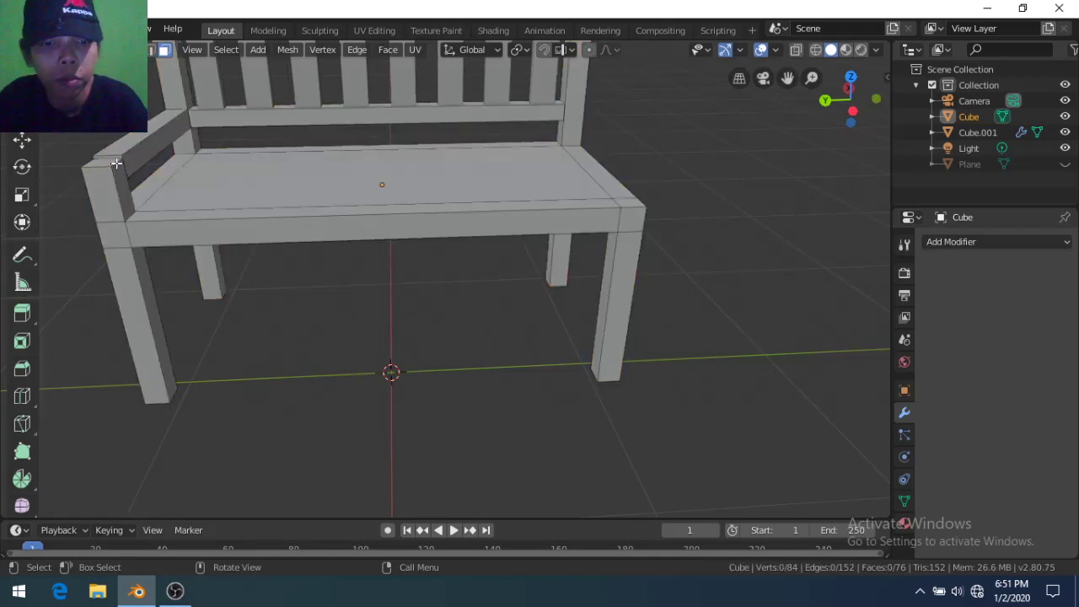
pyautogui.click(114, 160)
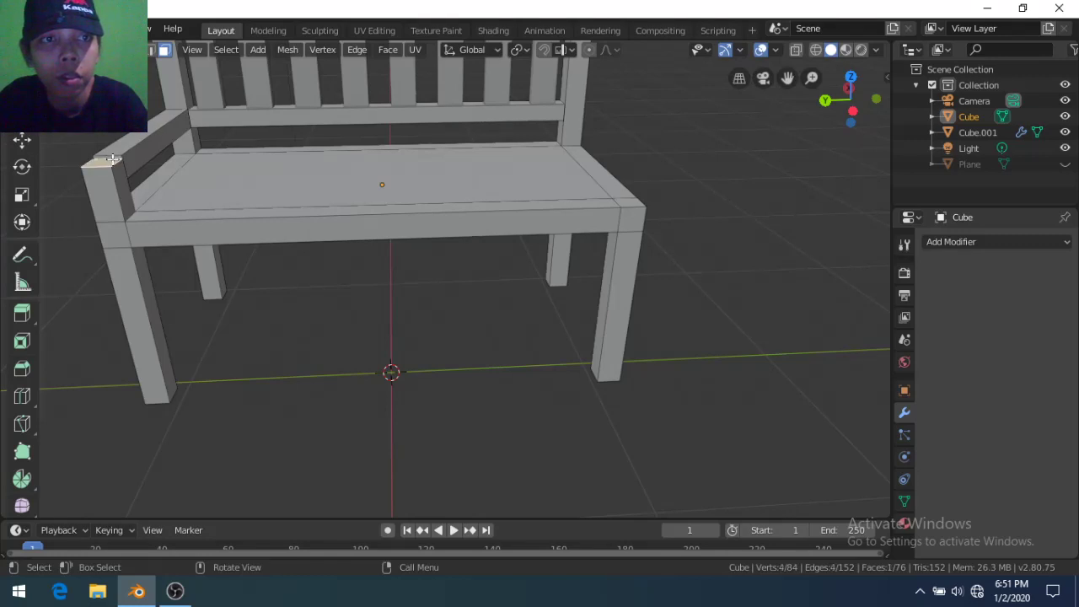
pyautogui.rightClick(109, 160)
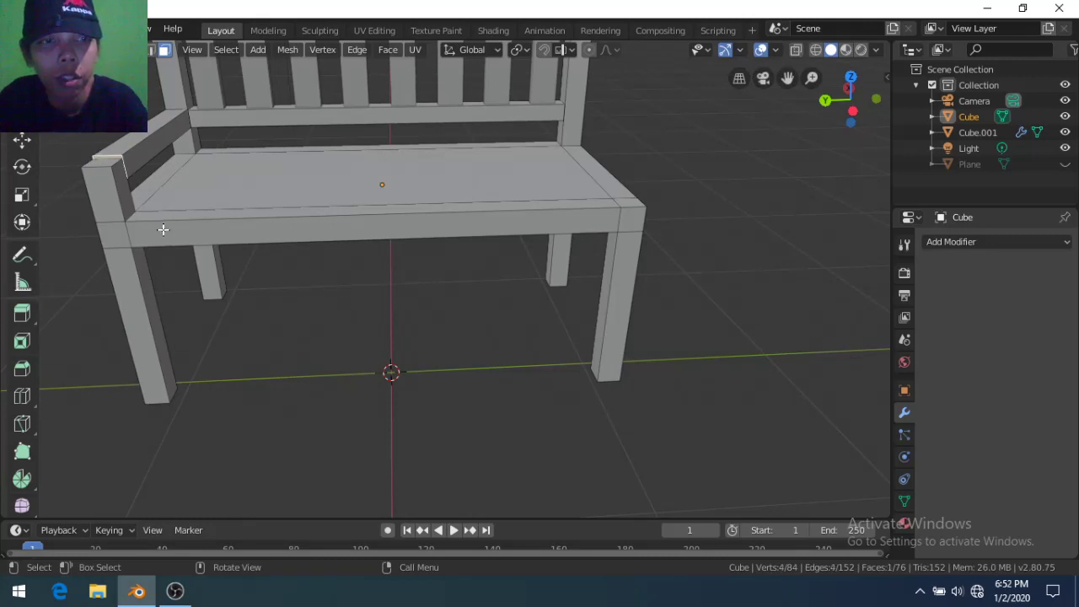
pyautogui.press('g')
pyautogui.press('x')
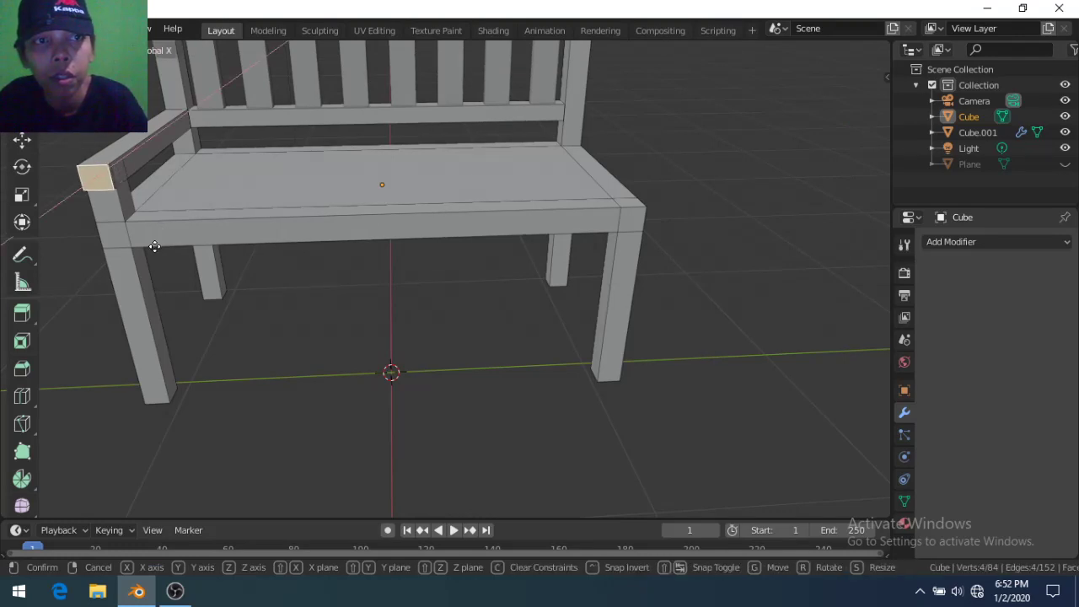
pyautogui.click(132, 257)
pyautogui.moveTo(131, 257); pyautogui.dragTo(239, 252, button='middle')
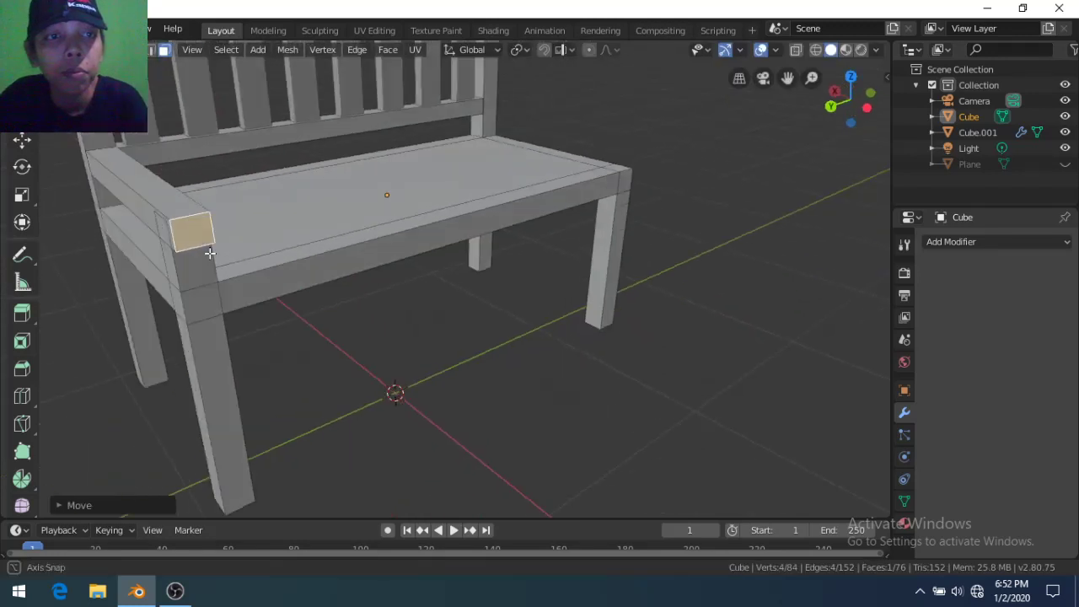
pyautogui.scroll(-1, 239, 252)
pyautogui.press('Tab')
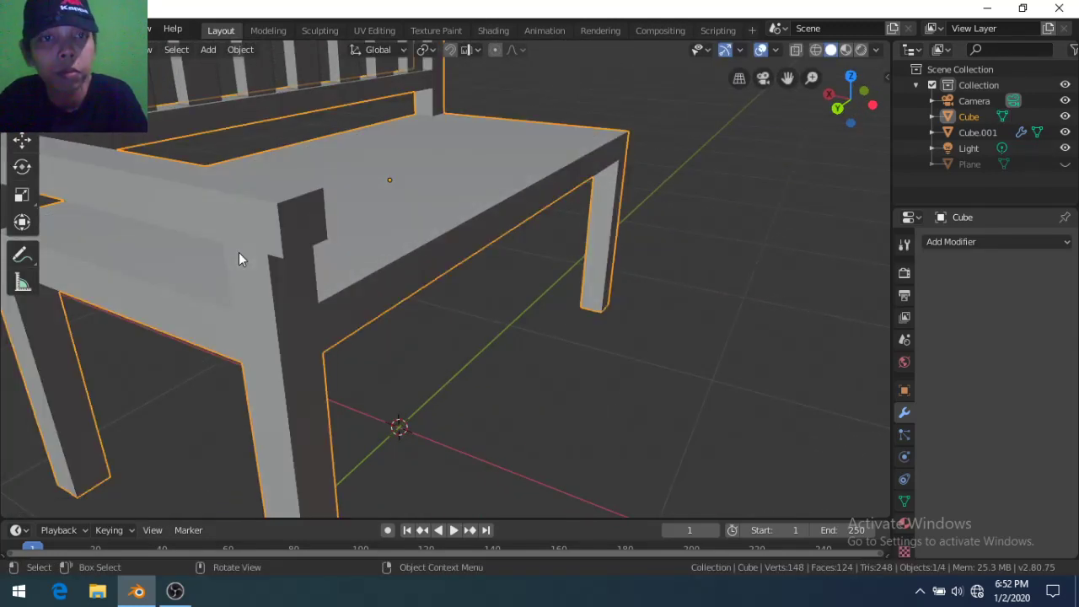
pyautogui.scroll(-2, 238, 252)
pyautogui.scroll(-2, 239, 252)
pyautogui.moveTo(238, 252); pyautogui.dragTo(38, 261, button='middle')
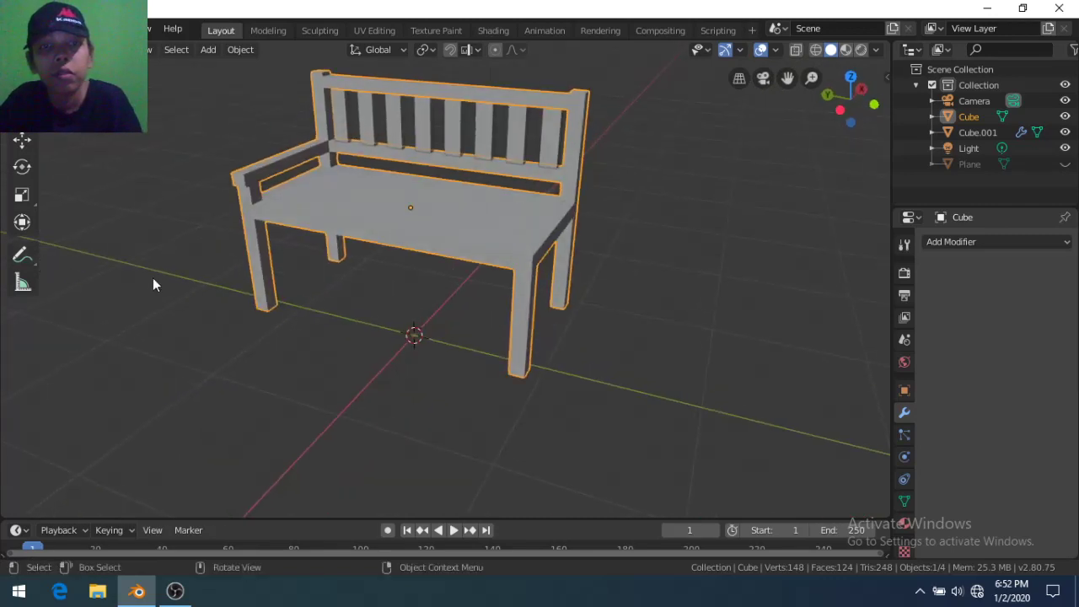
pyautogui.scroll(-2, 317, 297)
pyautogui.scroll(-1, 319, 302)
pyautogui.moveTo(318, 298)
pyautogui.mouseDown(button='middle')
pyautogui.moveTo(350, 266)
pyautogui.moveTo(384, 262)
pyautogui.moveTo(444, 293)
pyautogui.mouseUp(button='middle')
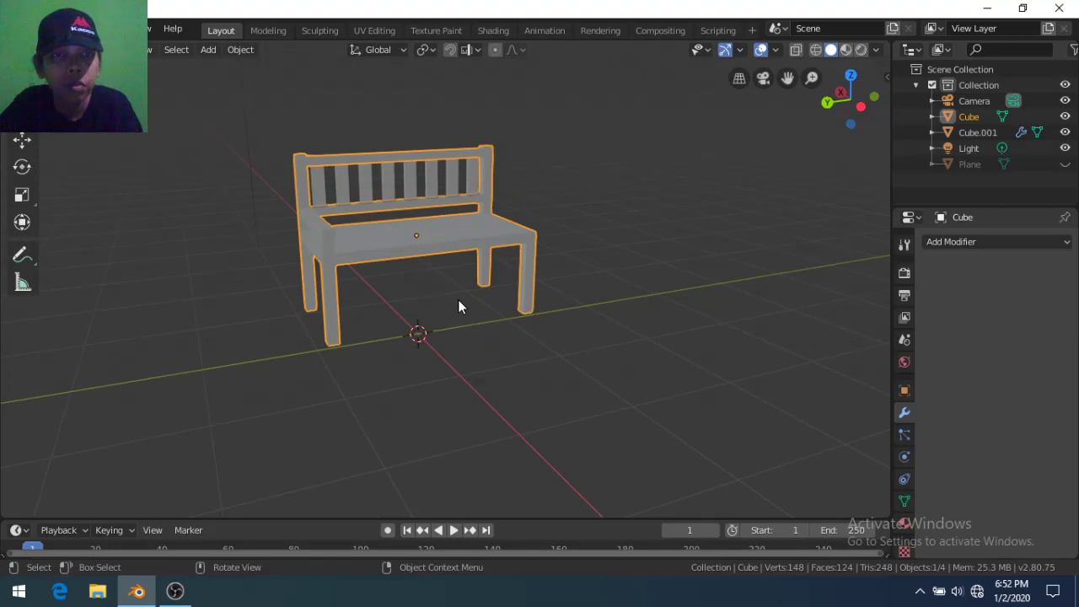
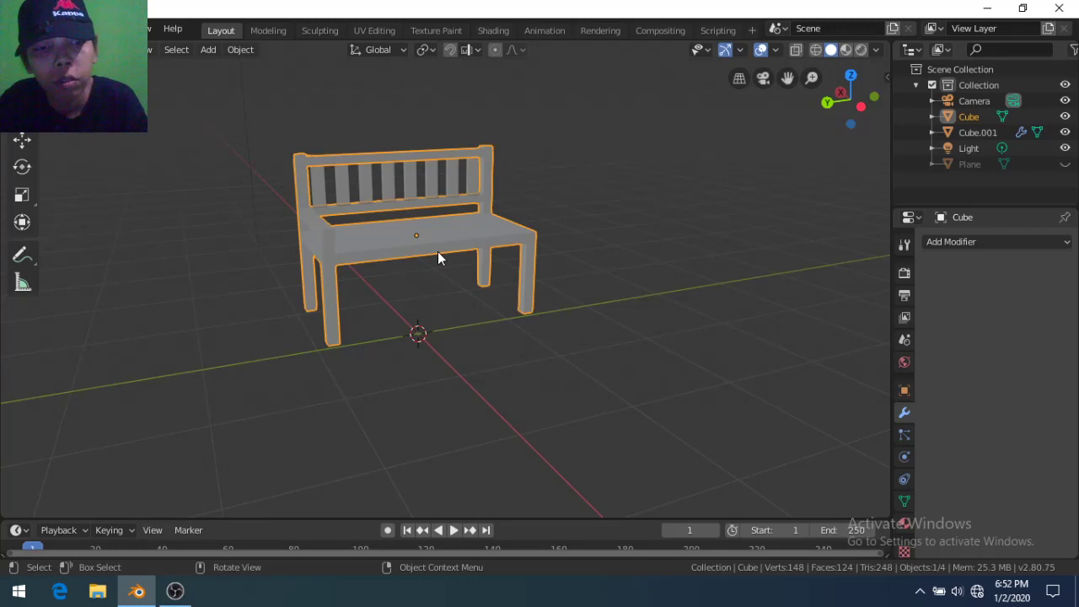
# Duplicate the slatted bench in place as a new object, Cube.002
pyautogui.press('shift')
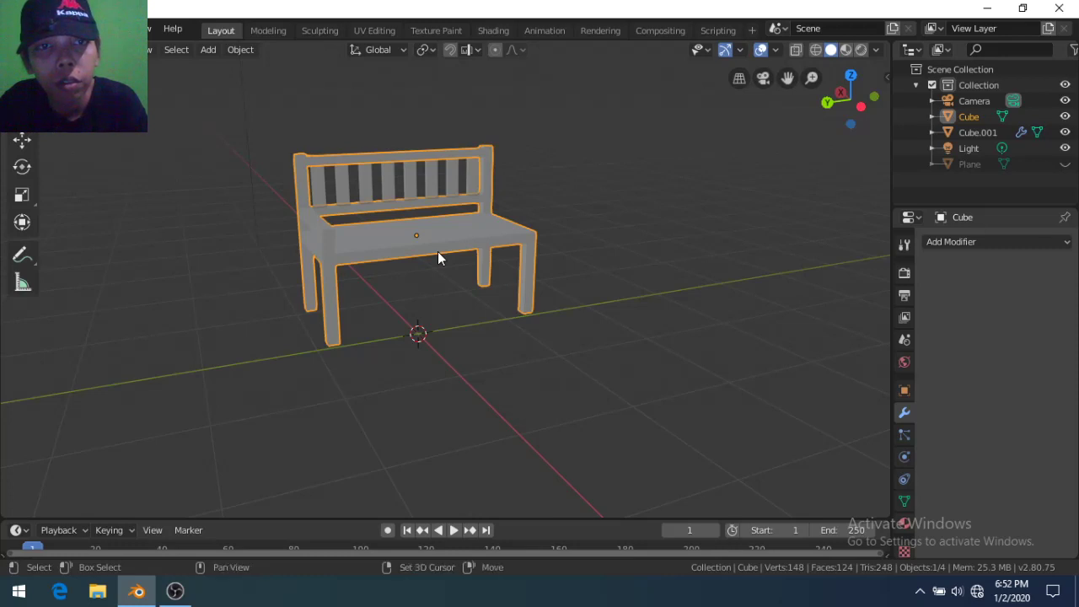
pyautogui.hotkey('shift', 'd')
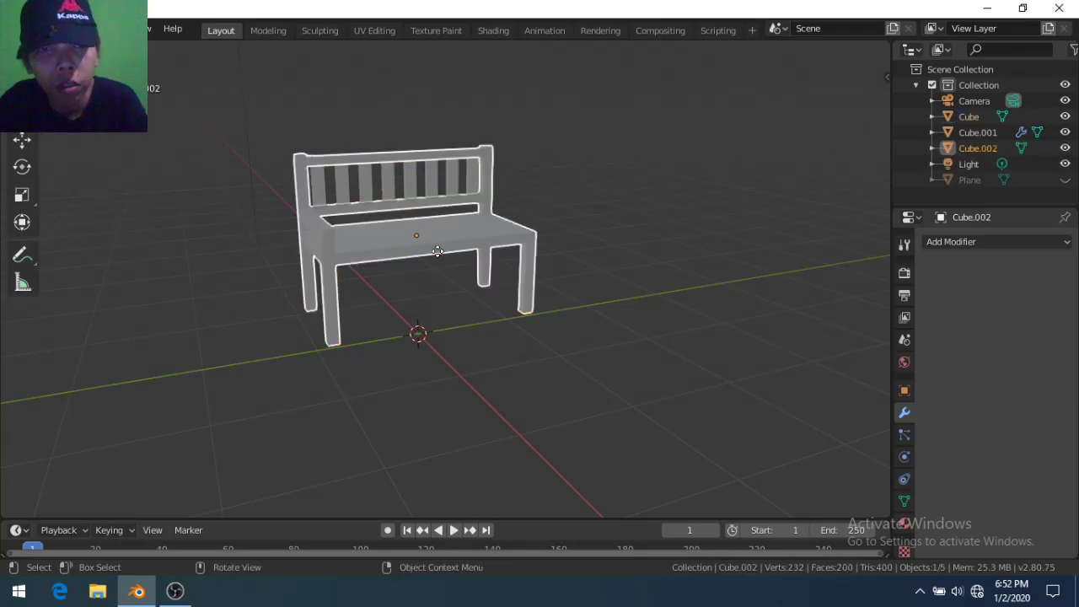
pyautogui.rightClick(437, 251)
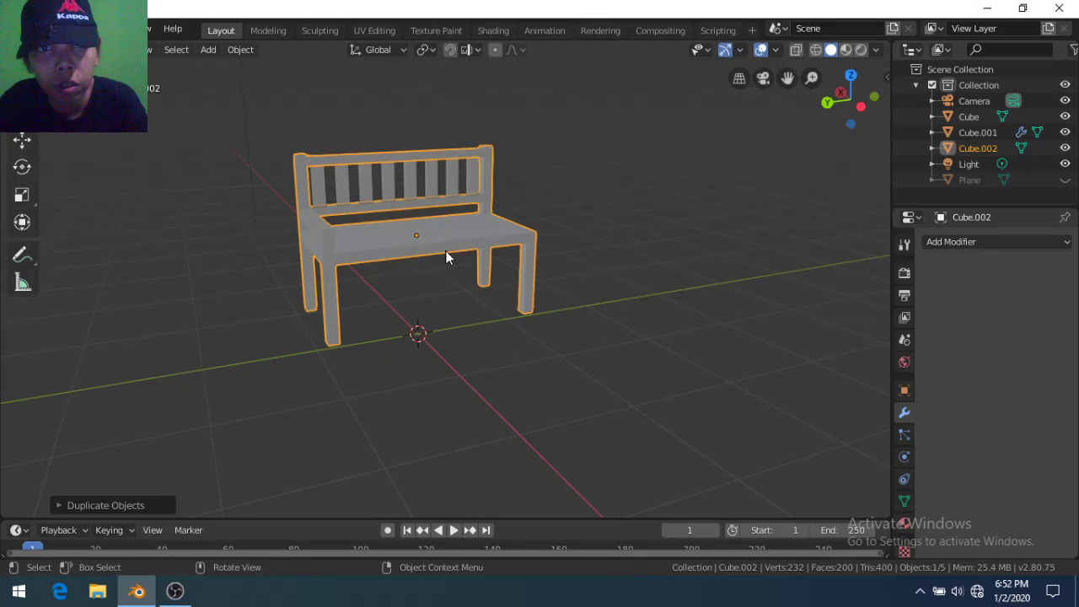
# Scale the copy's whole mesh along Y and X into a wider, longer bench
pyautogui.press('Tab')
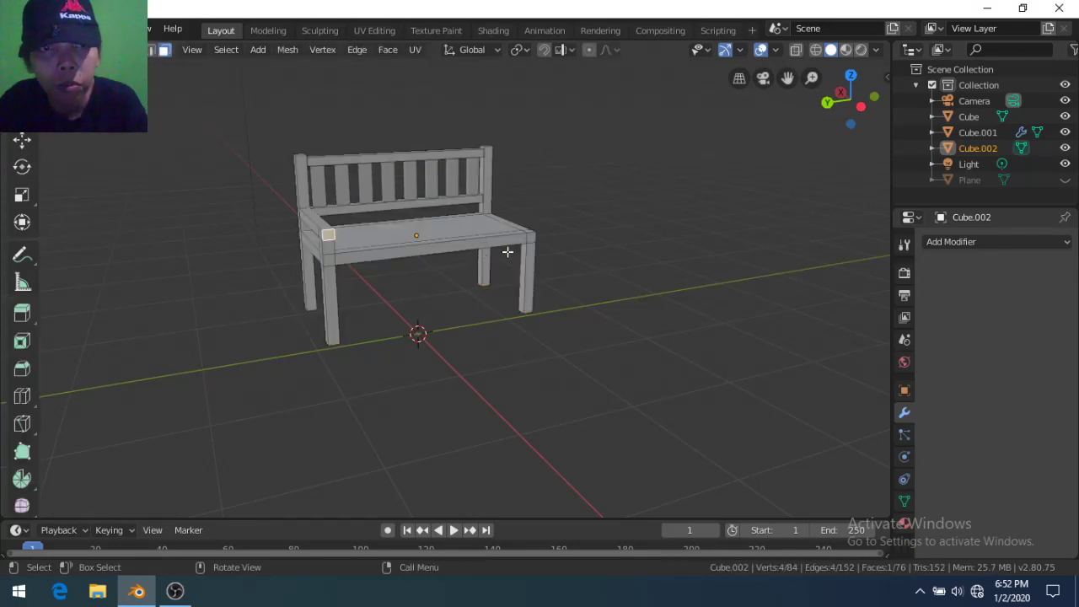
pyautogui.press('a')
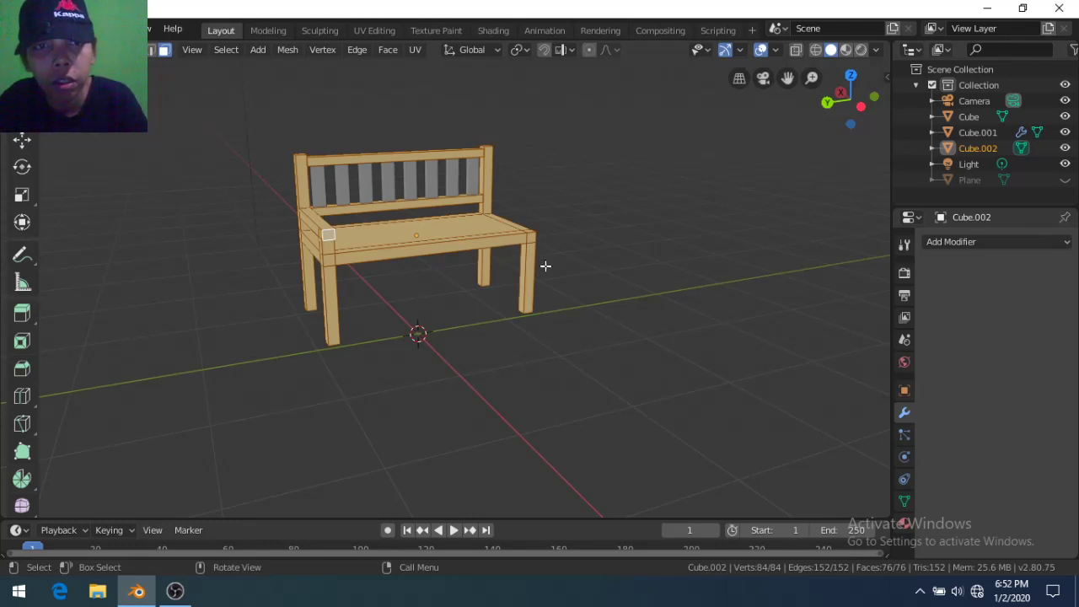
pyautogui.hotkey('shift', 'd')
pyautogui.press('s')
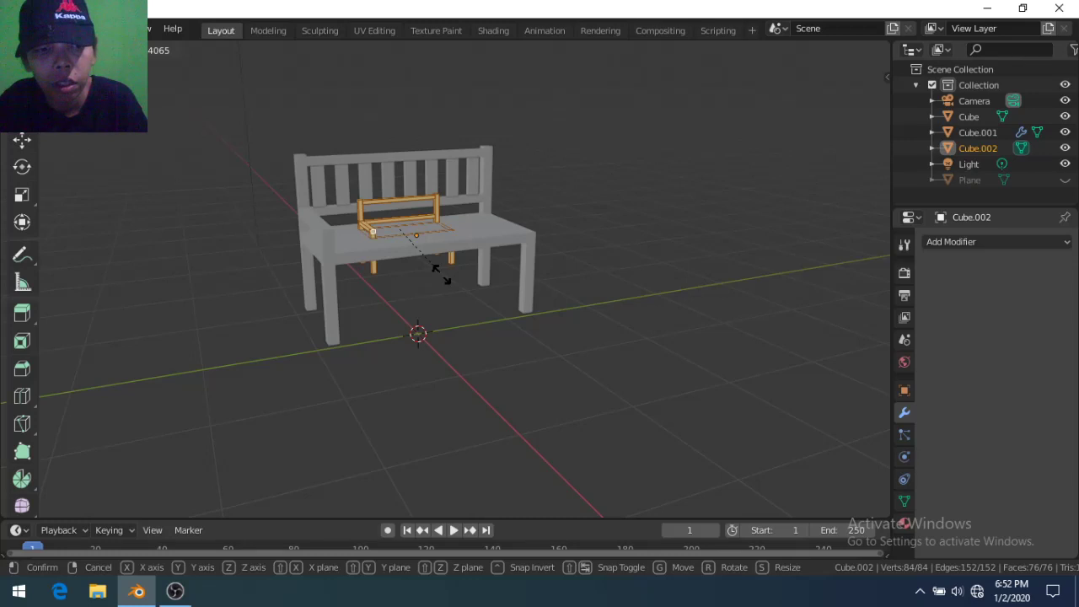
pyautogui.press('y')
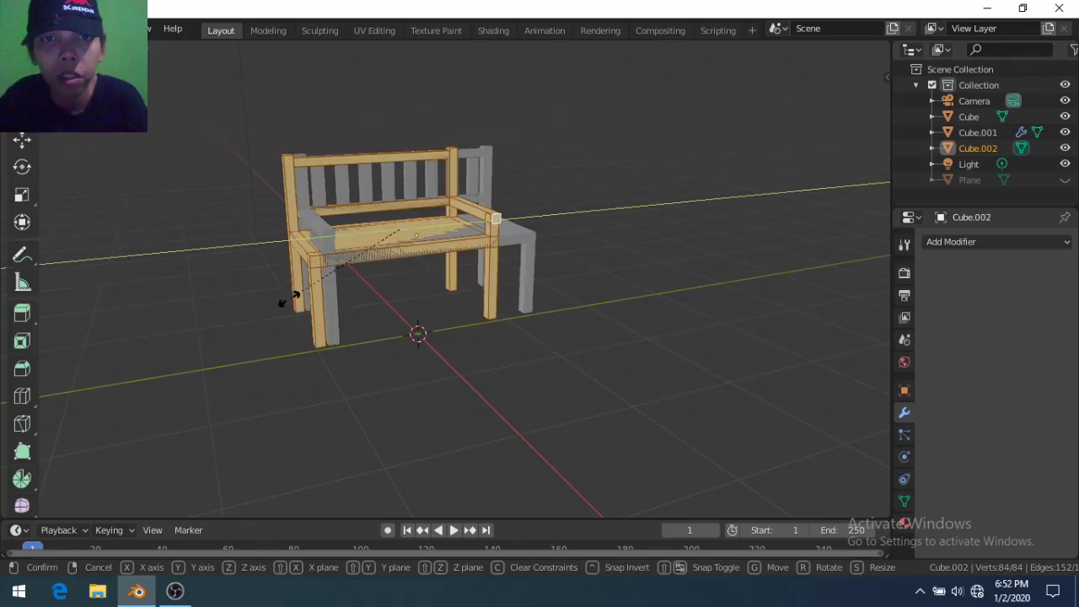
pyautogui.hotkey('shift', 'z')
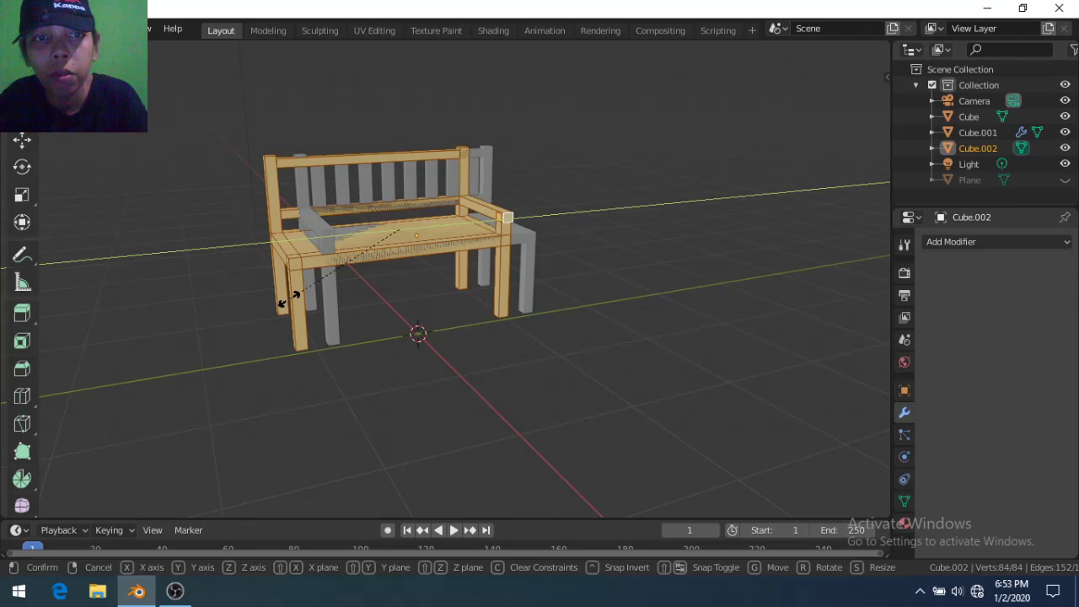
pyautogui.click(289, 300)
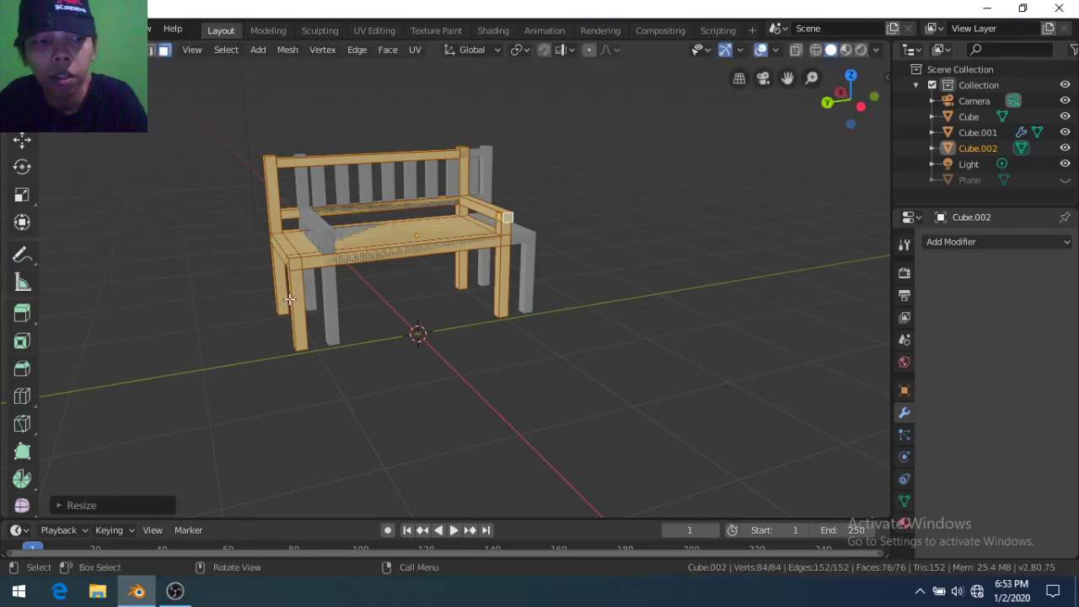
pyautogui.press('Tab')
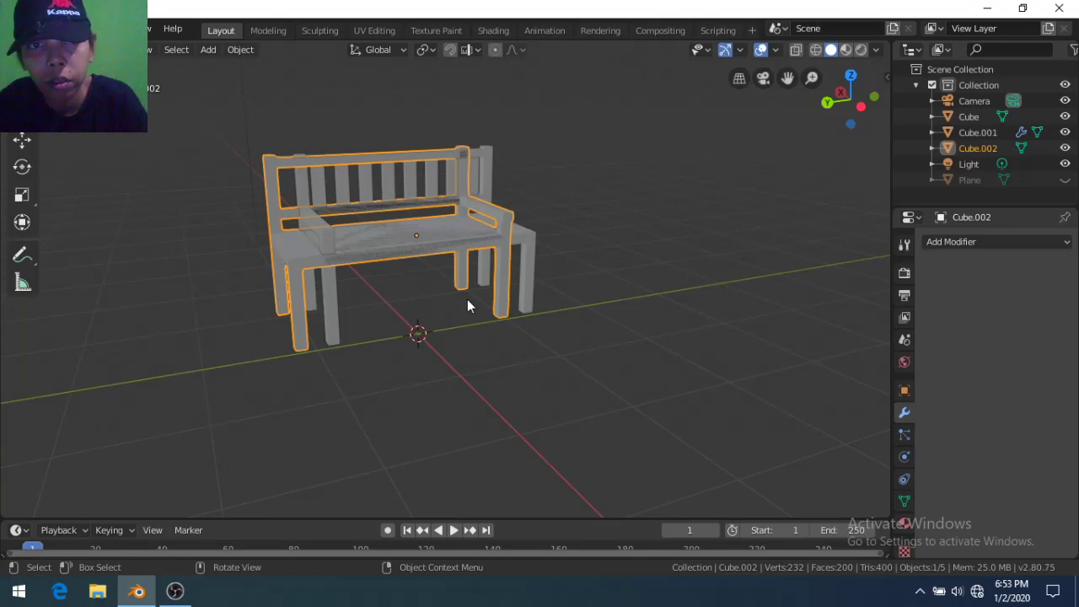
# Rotate the copied bench 90° around the Z axis
pyautogui.press('r')
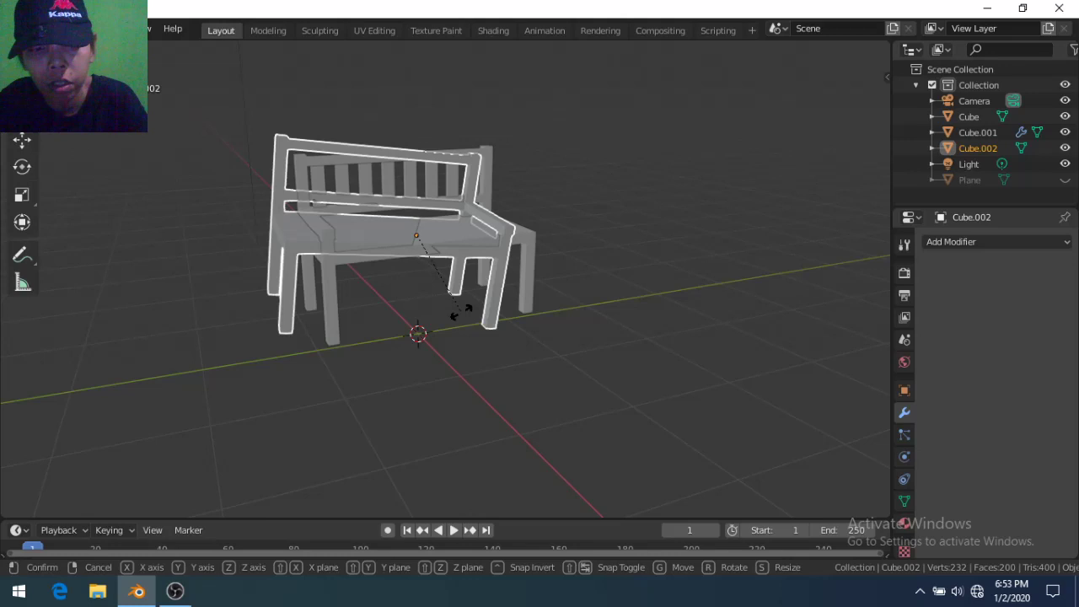
pyautogui.press('z')
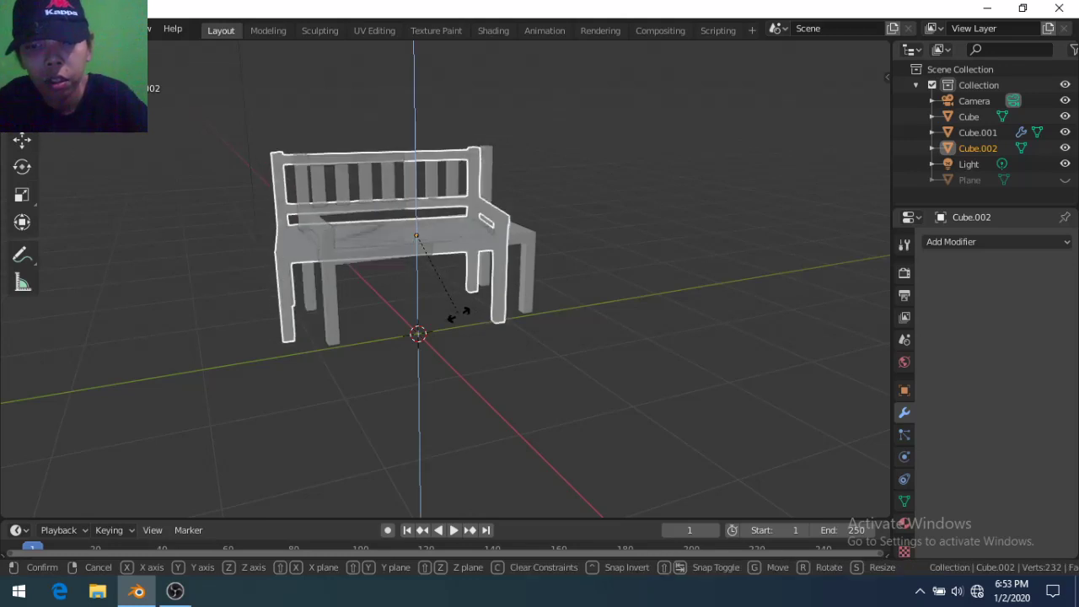
pyautogui.write('90')
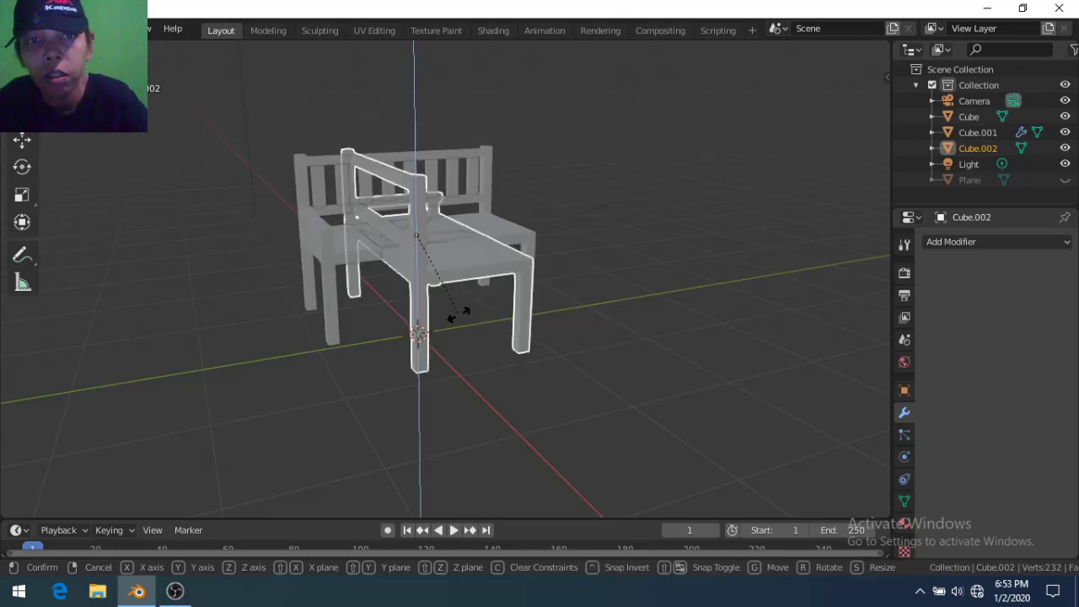
pyautogui.write('0')
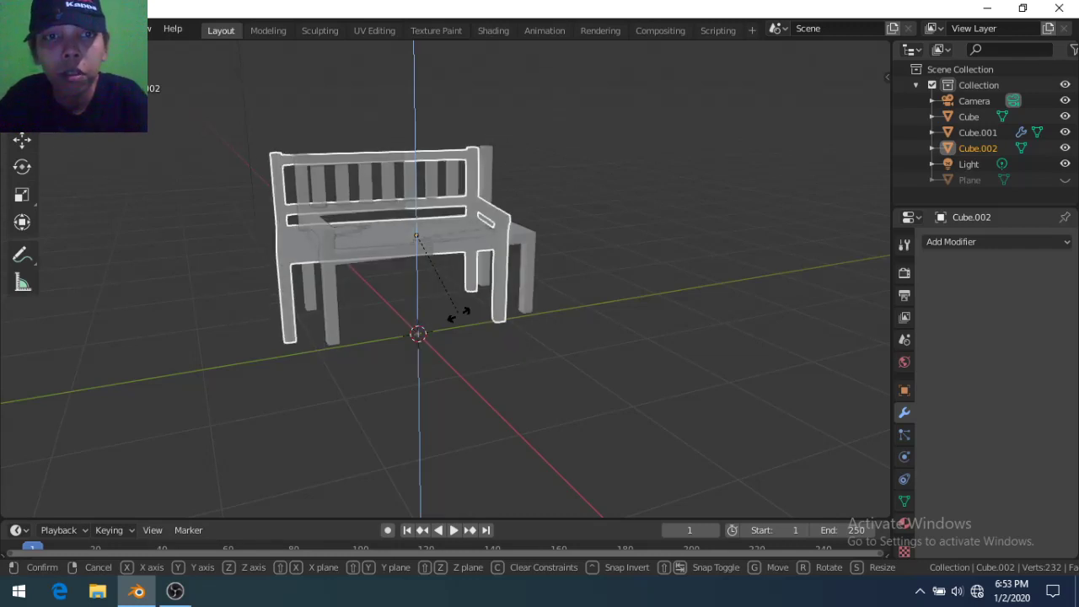
pyautogui.press('BackSpace')
pyautogui.press('Return')
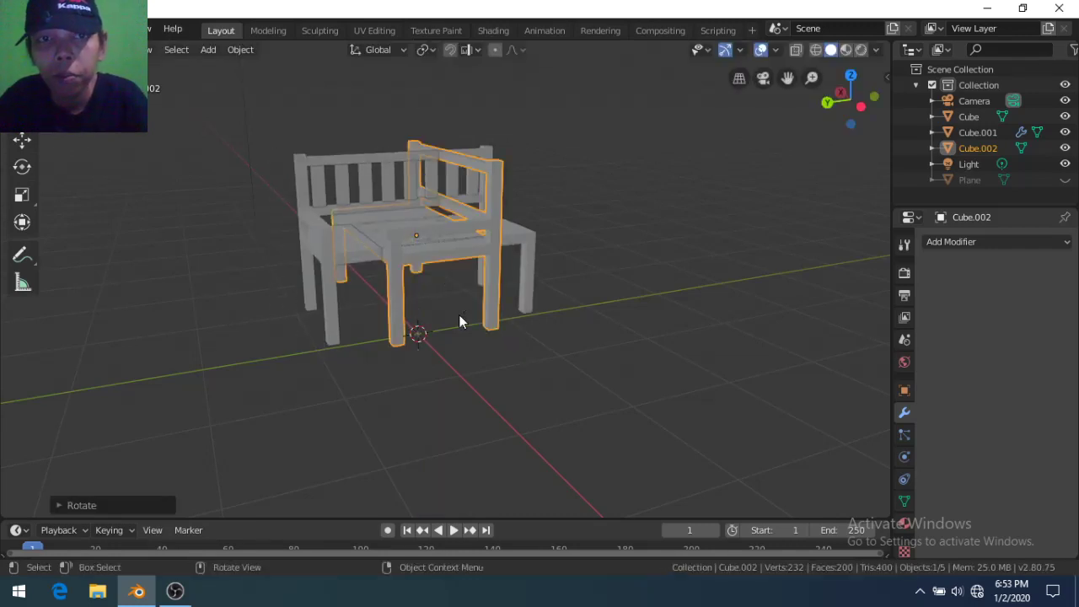
# Move the rotated bench -2 along the X axis
pyautogui.press('g')
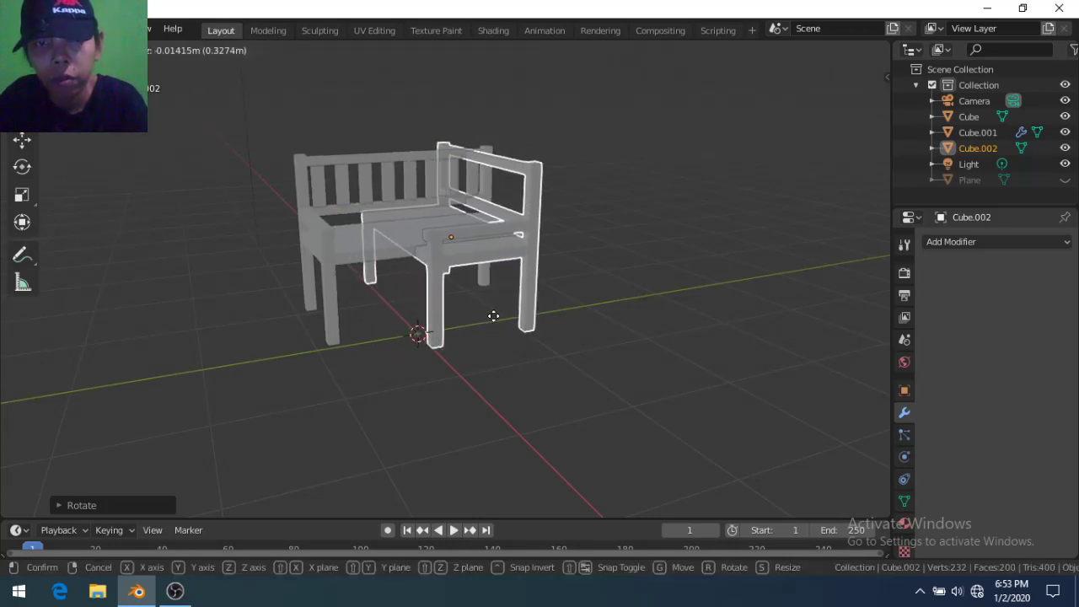
pyautogui.press('x')
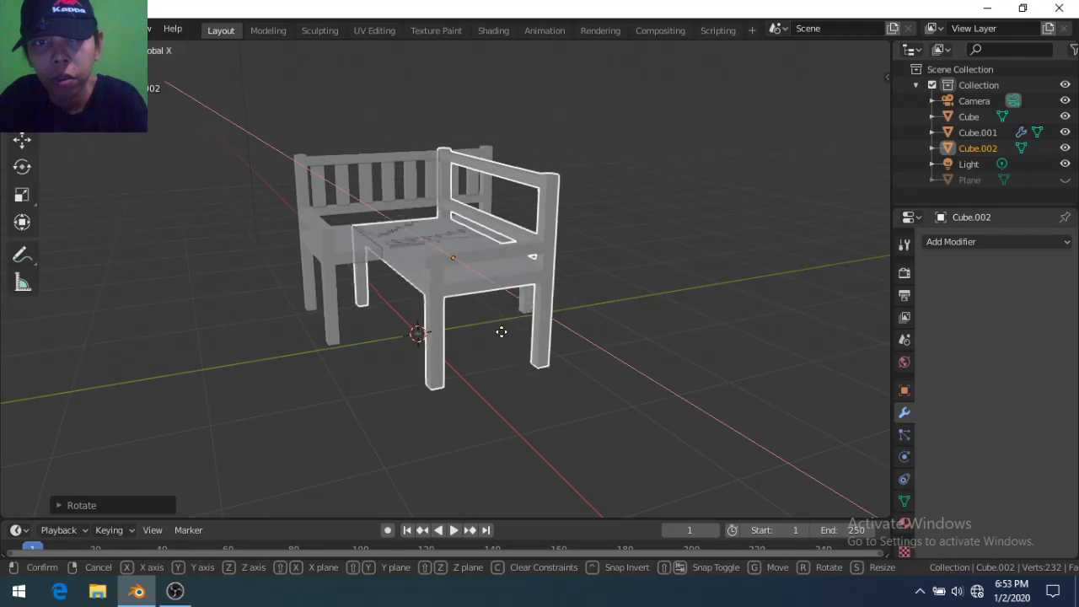
pyautogui.write('-1')
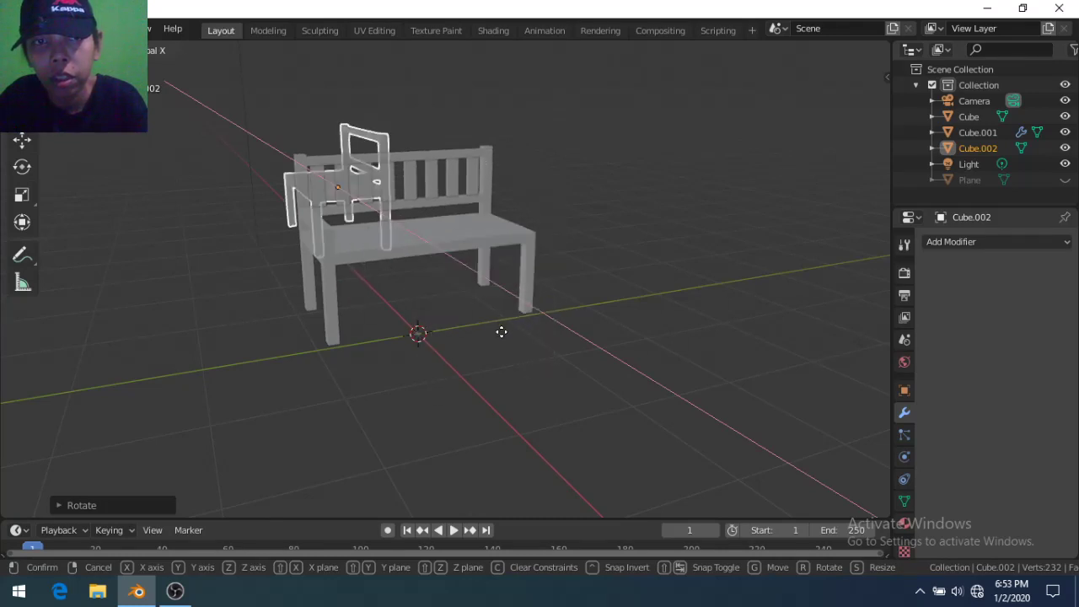
pyautogui.press('BackSpace')
pyautogui.press('BackSpace')
pyautogui.write('2')
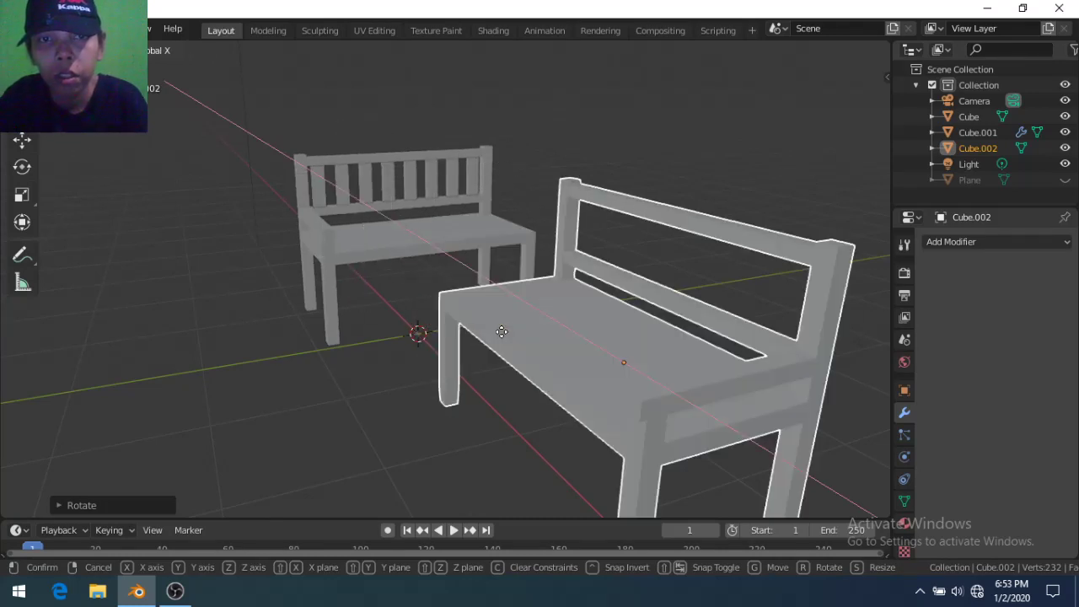
pyautogui.press('Return')
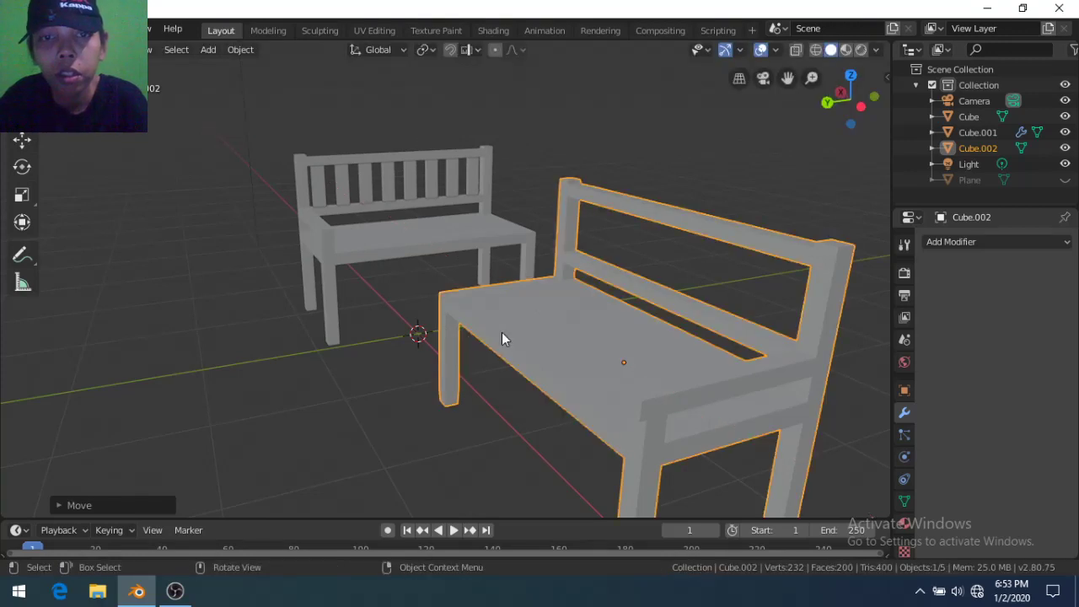
# Move the bench -12 along Y so it sits beside the first bench
pyautogui.scroll(-3, 502, 332)
pyautogui.moveTo(596, 413)
pyautogui.mouseDown(button='middle')
pyautogui.moveTo(607, 416)
pyautogui.moveTo(520, 349)
pyautogui.mouseUp(button='middle')
pyautogui.scroll(2, 520, 350)
pyautogui.scroll(1, 520, 349)
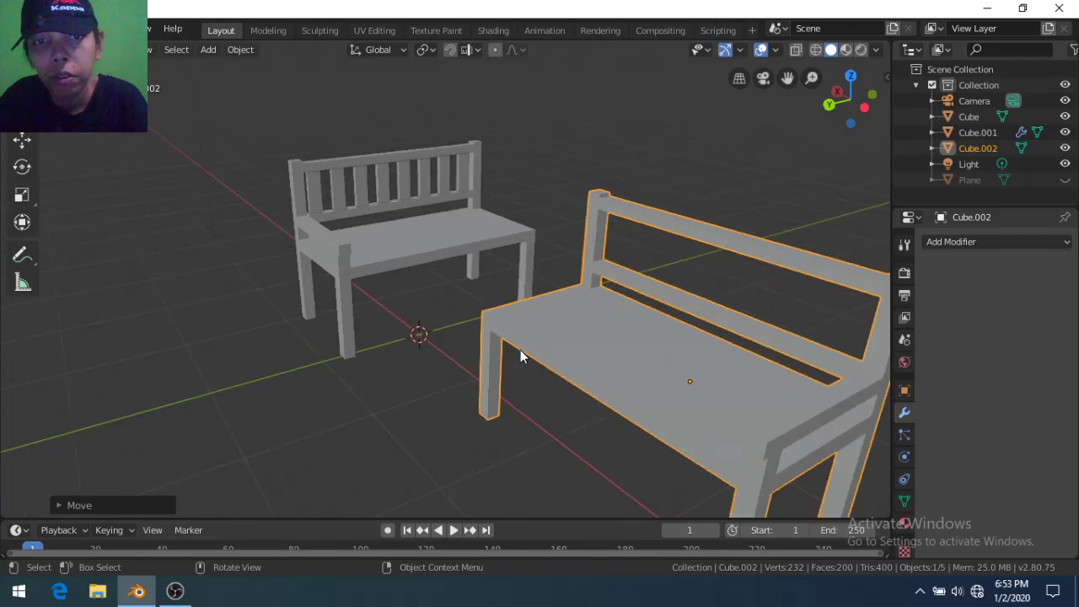
pyautogui.scroll(-1, 520, 351)
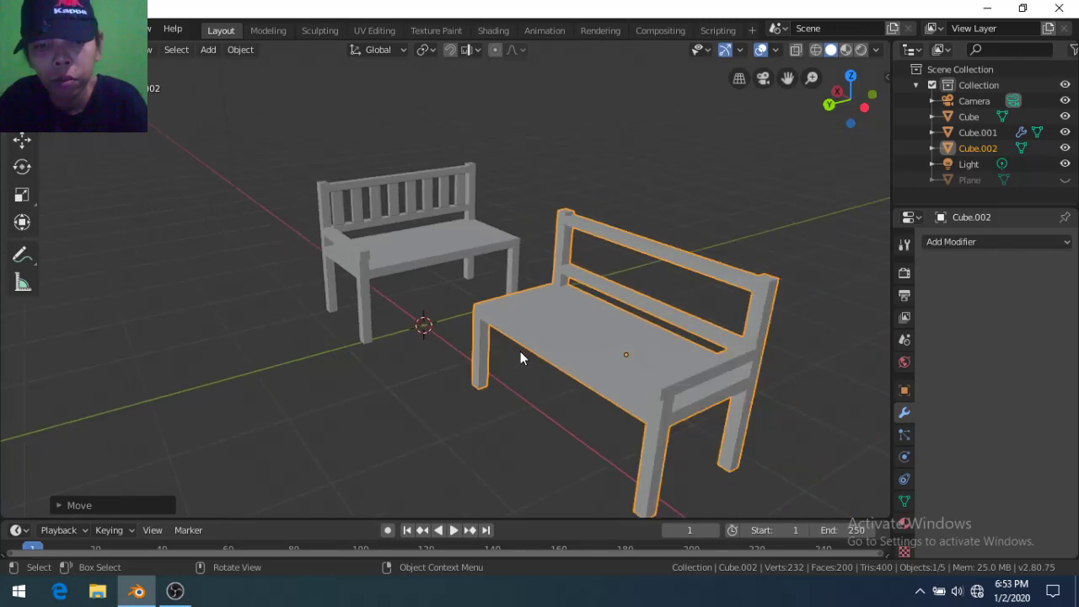
pyautogui.press('g')
pyautogui.press('z')
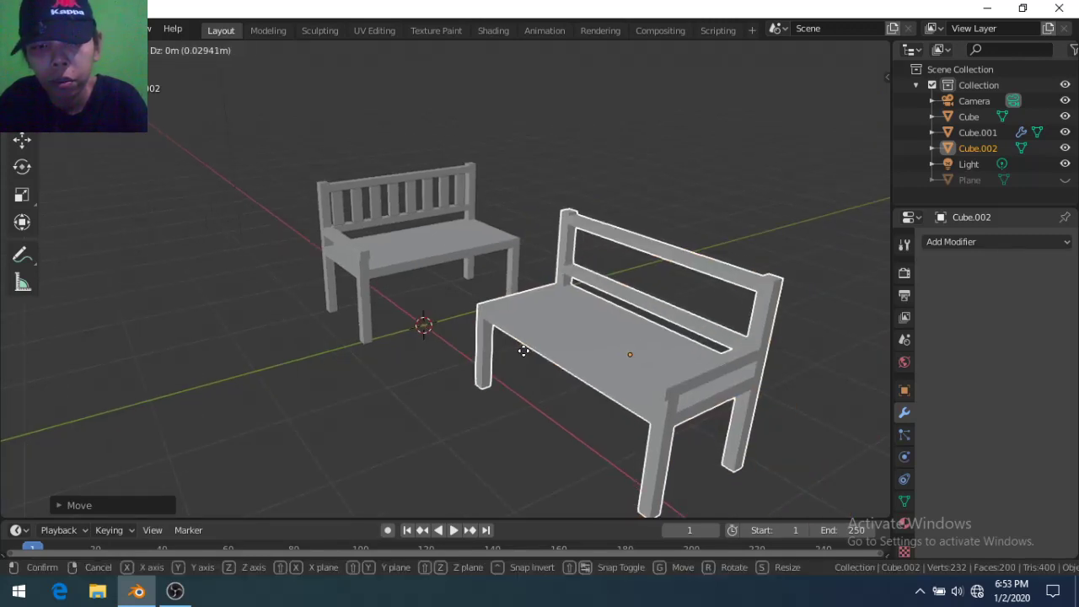
pyautogui.press('y')
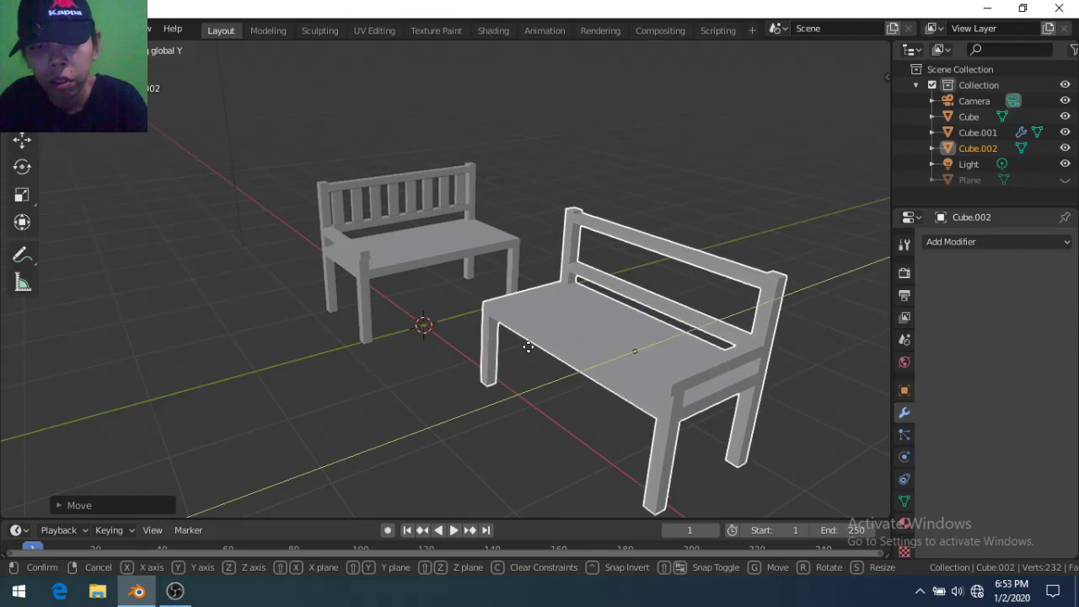
pyautogui.write('-1')
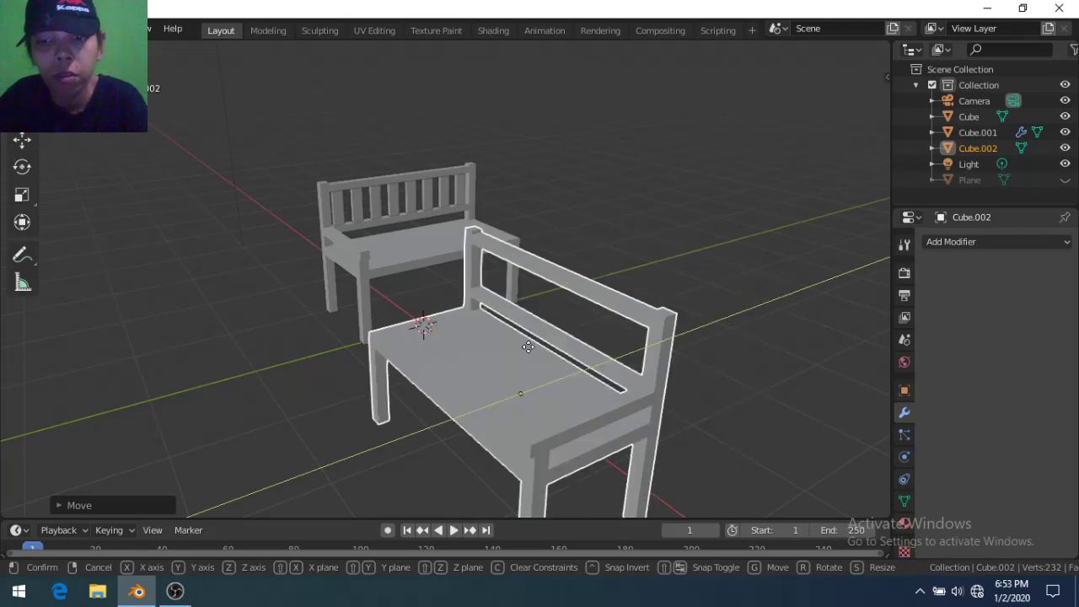
pyautogui.write('0')
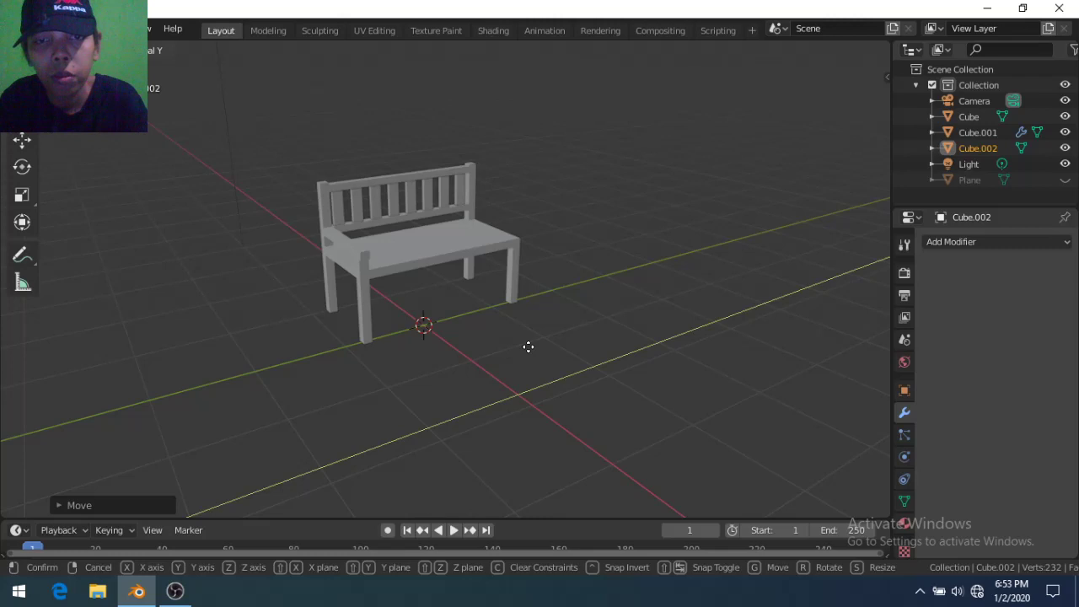
pyautogui.press('BackSpace')
pyautogui.write('2')
pyautogui.press('BackSpace')
pyautogui.write('1')
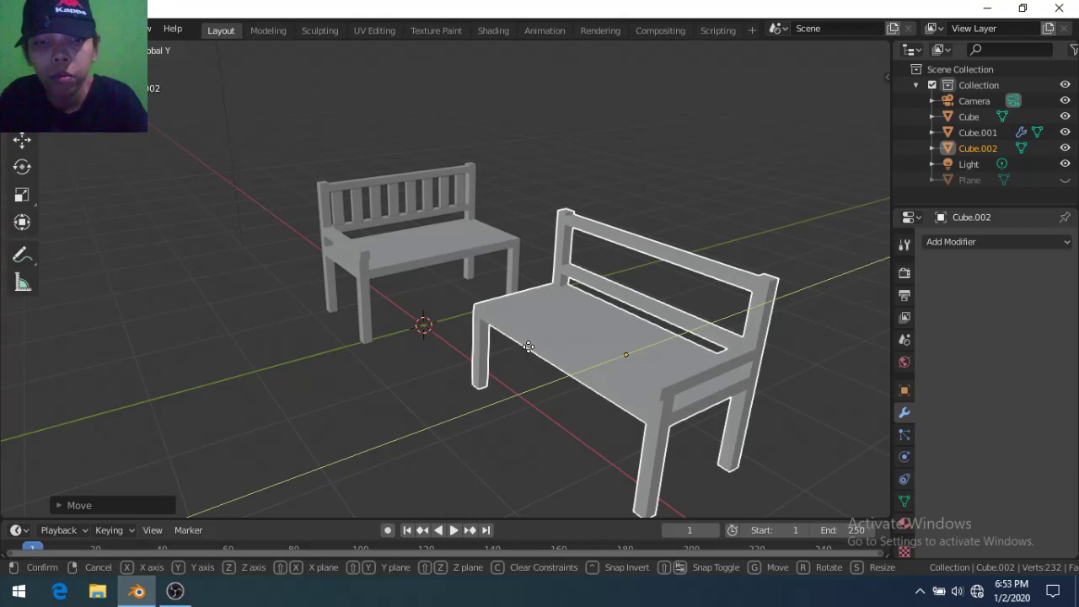
pyautogui.press('BackSpace')
pyautogui.write('2')
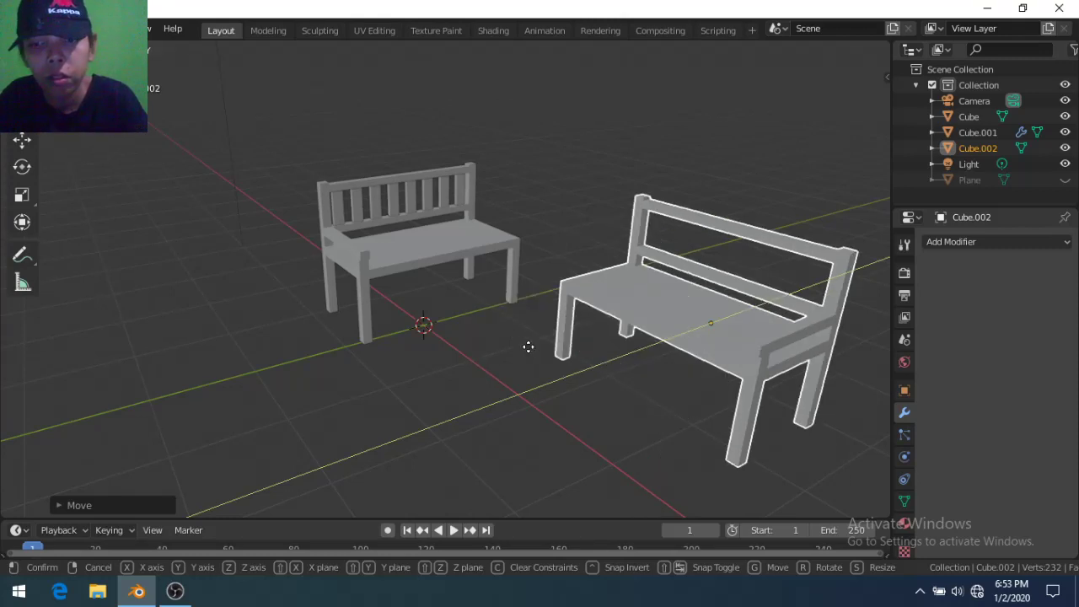
pyautogui.press('Return')
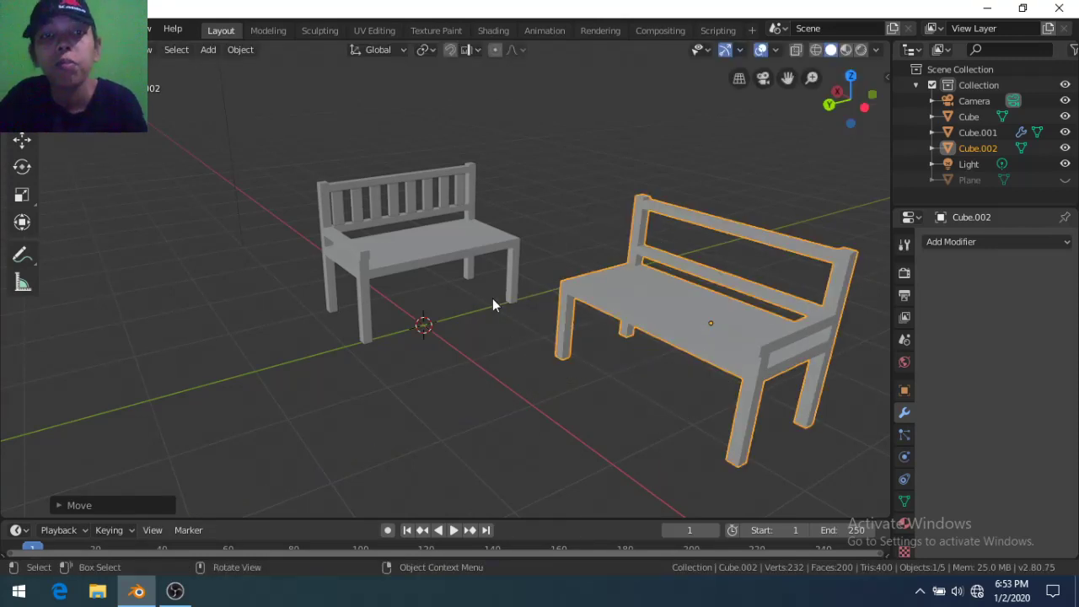
# Duplicate the first bench's backrest slats in place and turn the copy a quarter turn
pyautogui.click(338, 197)
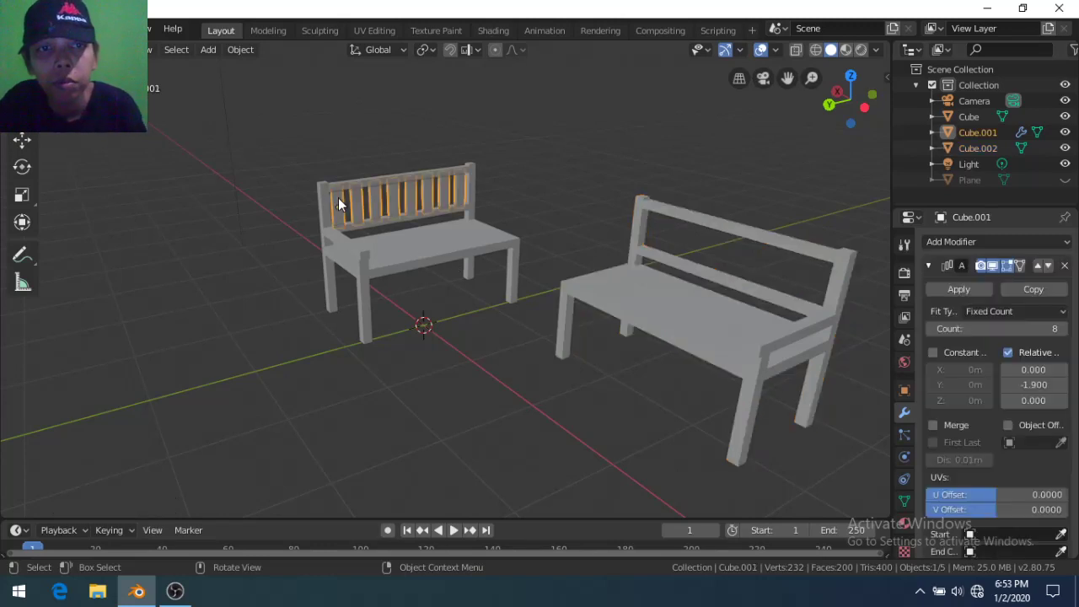
pyautogui.press('shift')
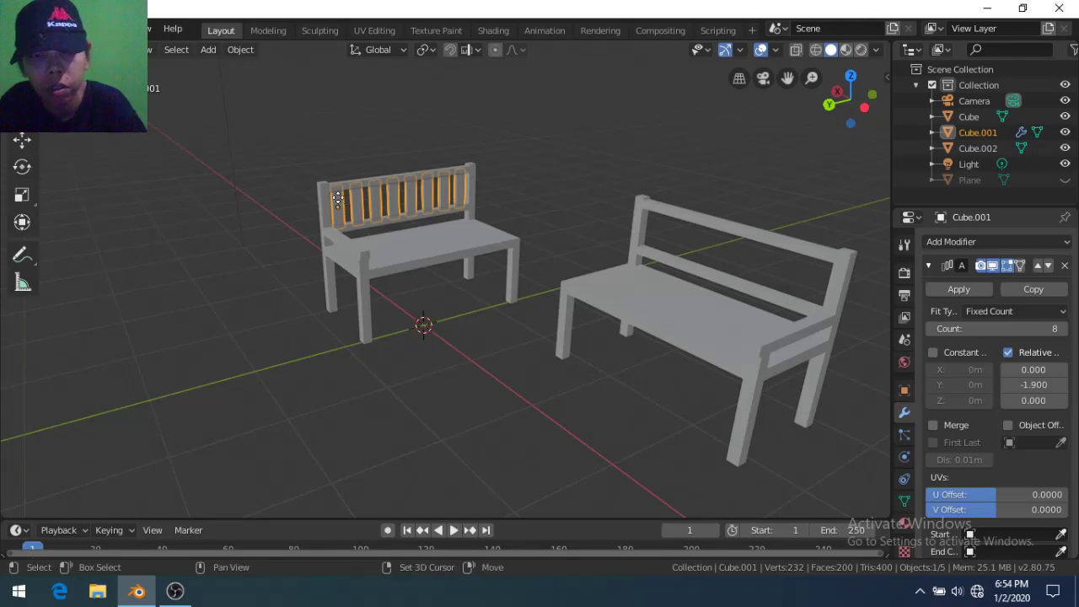
pyautogui.hotkey('shift', 'd')
pyautogui.rightClick(338, 197)
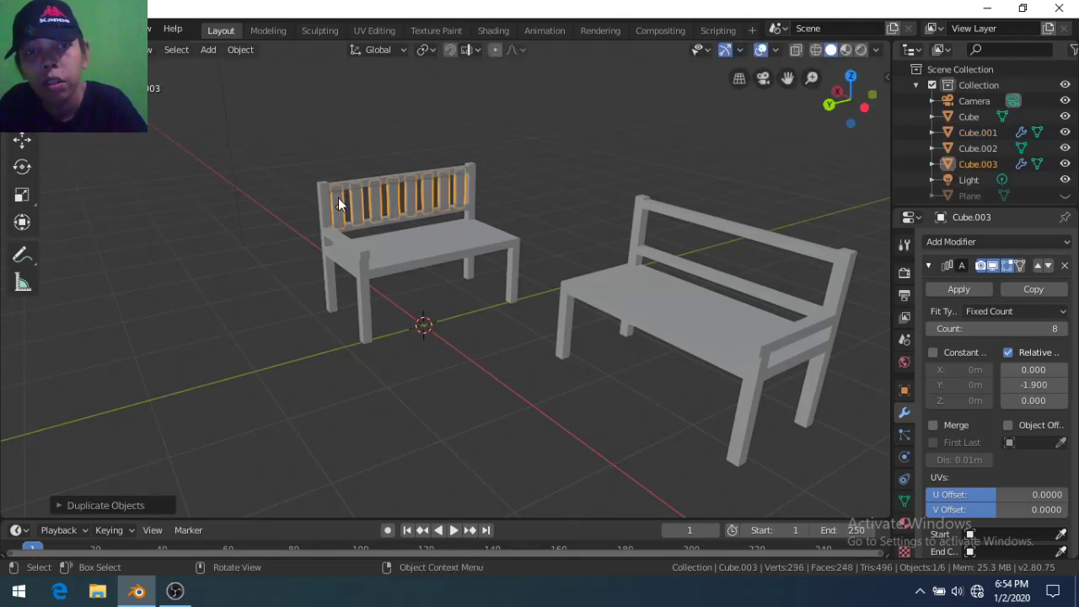
pyautogui.press('g')
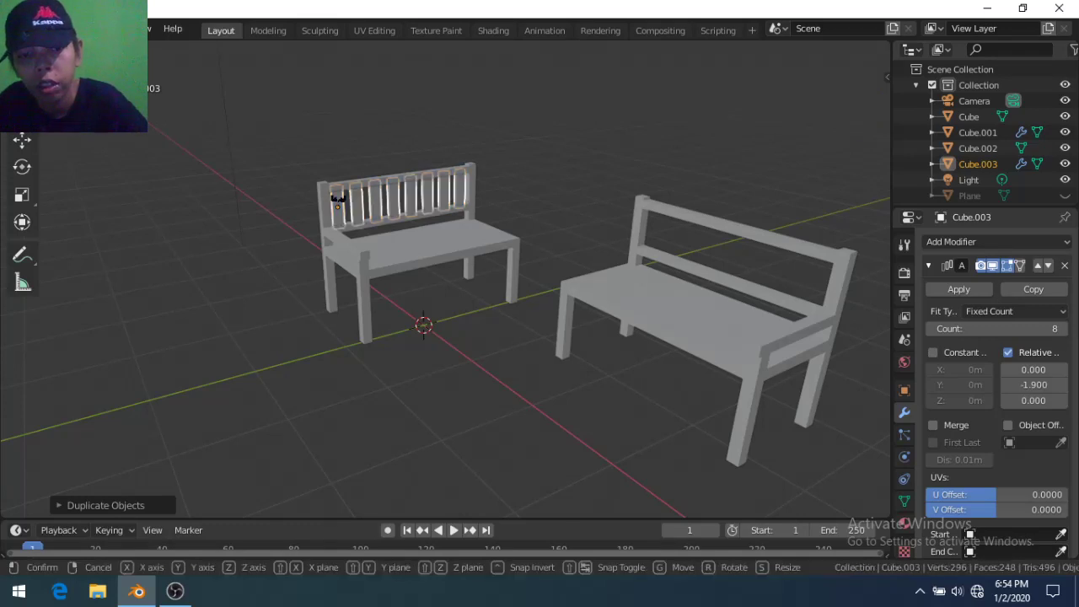
pyautogui.press('z')
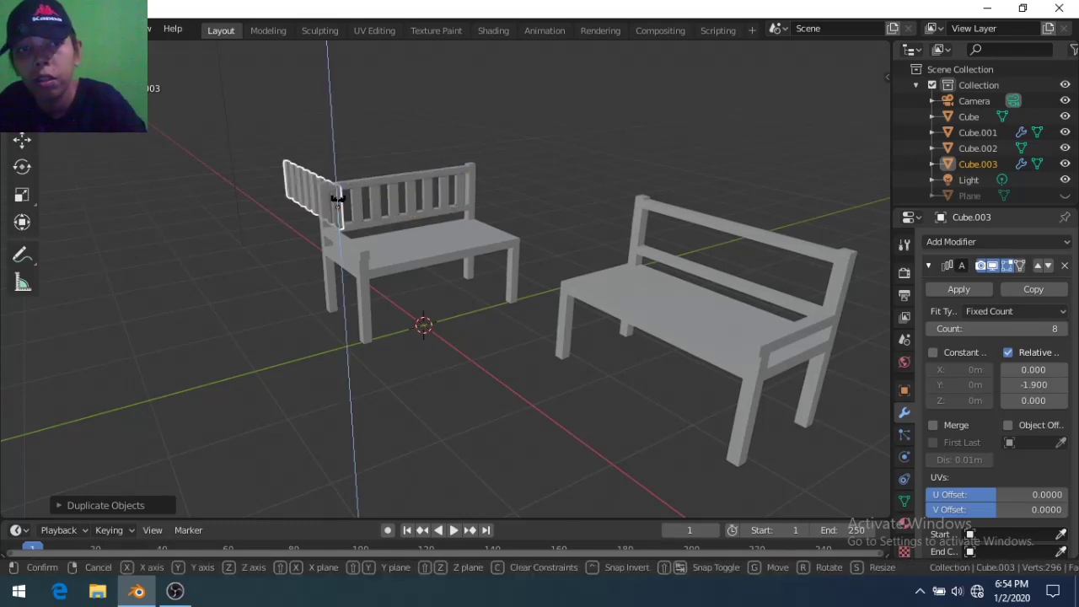
pyautogui.press('r')
pyautogui.click(338, 202)
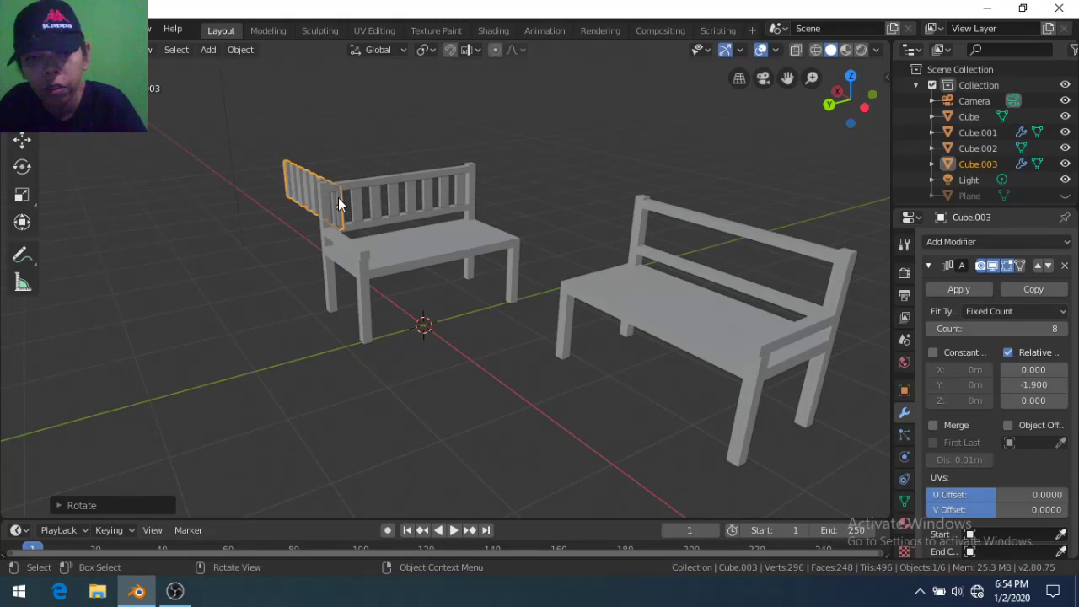
# Position the turned slats along the second bench's back, aligning them along X in front view
pyautogui.click(851, 77)
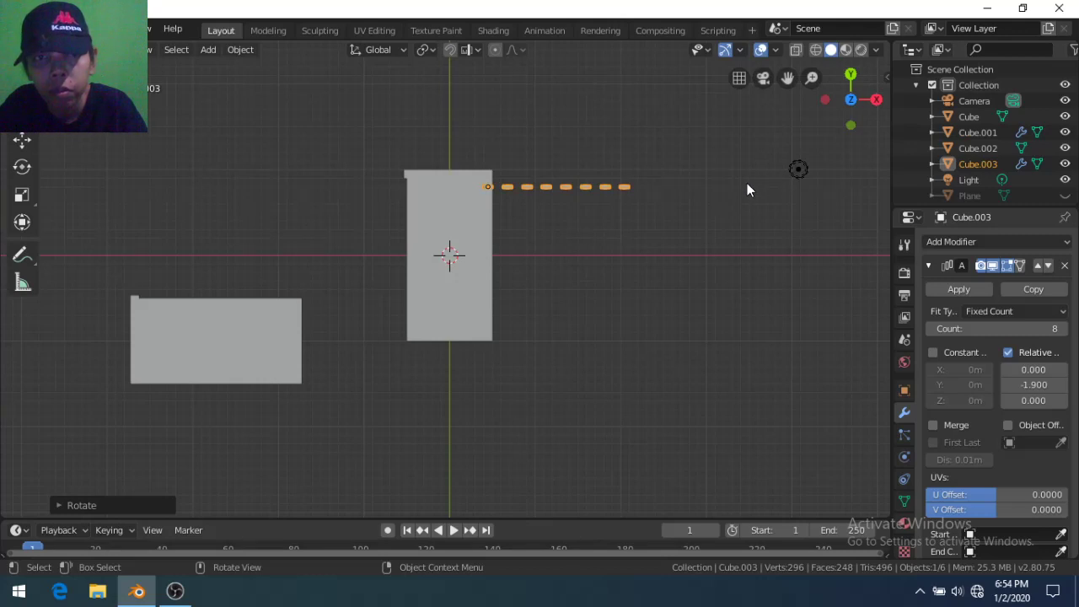
pyautogui.press('g')
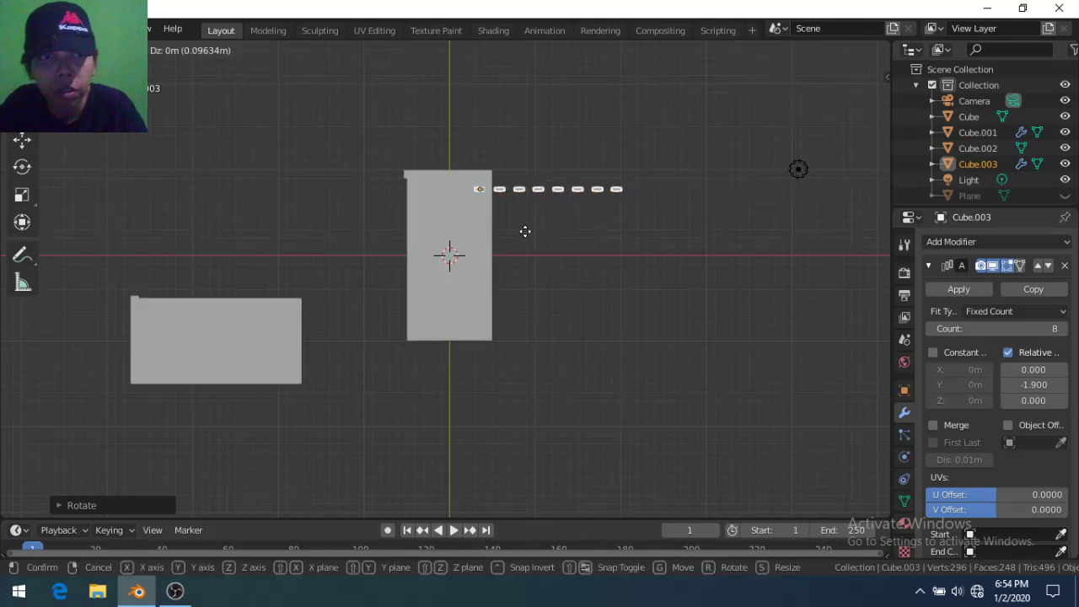
pyautogui.click(247, 408)
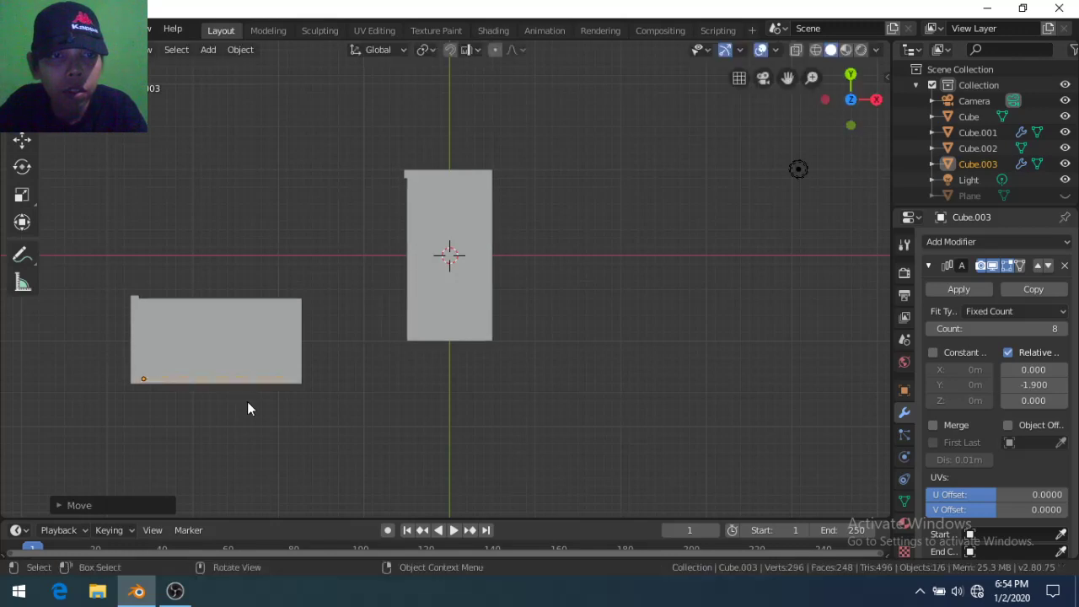
pyautogui.click(876, 100)
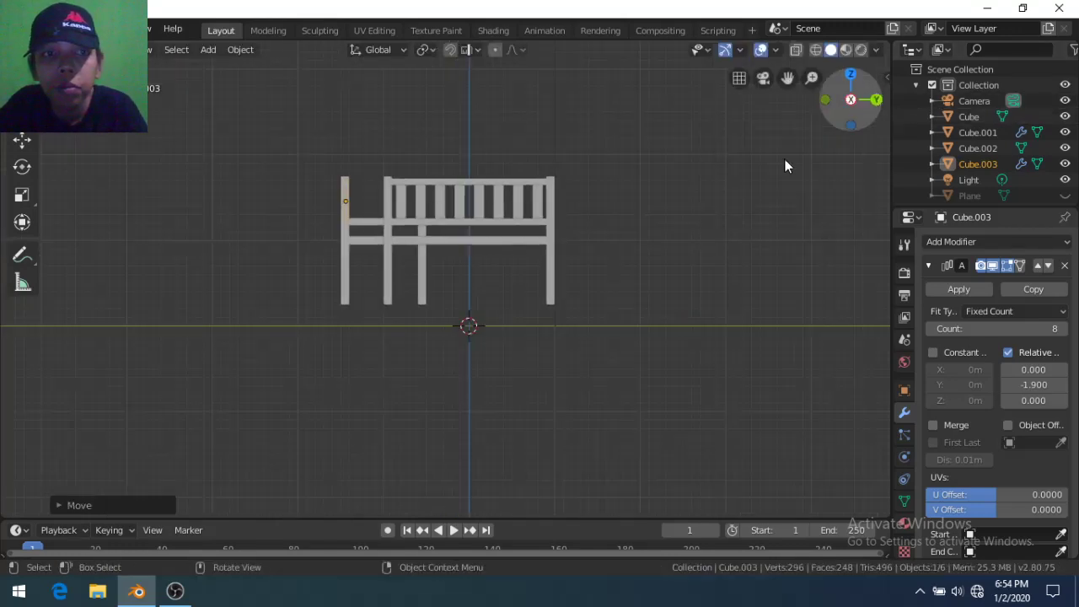
pyautogui.click(876, 100)
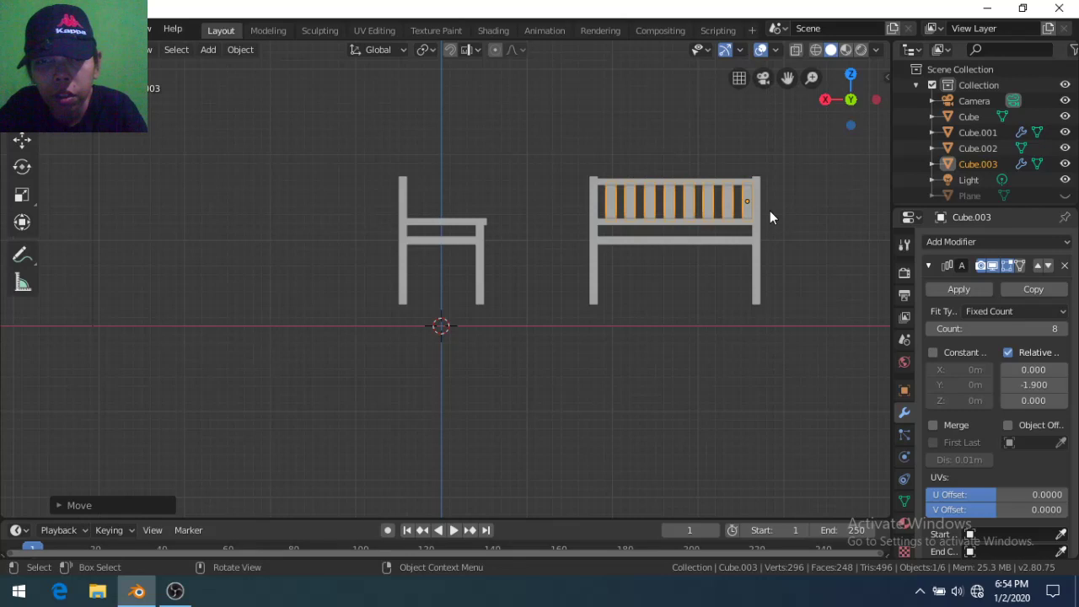
pyautogui.press('g')
pyautogui.press('x')
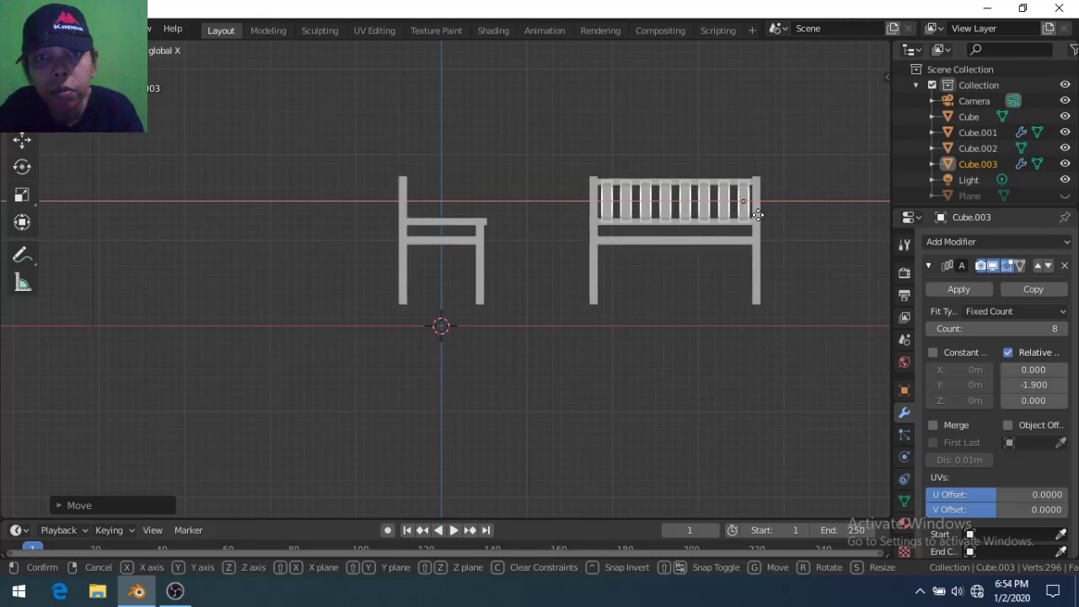
pyautogui.click(757, 215)
pyautogui.moveTo(471, 299)
pyautogui.mouseDown(button='middle')
pyautogui.moveTo(539, 375)
pyautogui.moveTo(520, 361)
pyautogui.moveTo(464, 425)
pyautogui.mouseUp(button='middle')
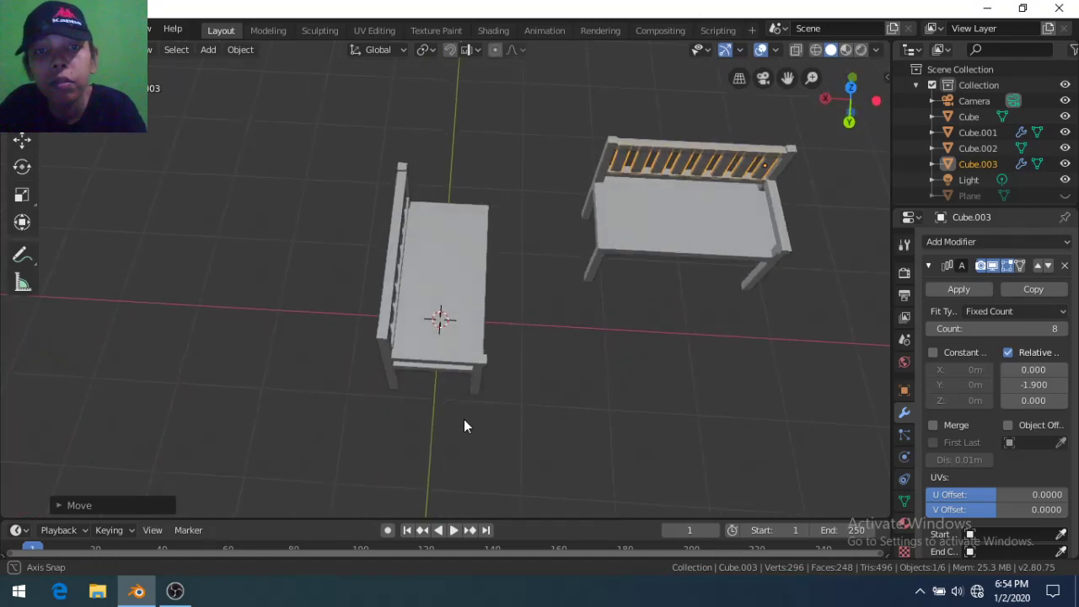
# Select the second bench body with its slats and move it against the first bench's end
pyautogui.keyDown('shift'); pyautogui.click(751, 209); pyautogui.keyUp('shift')
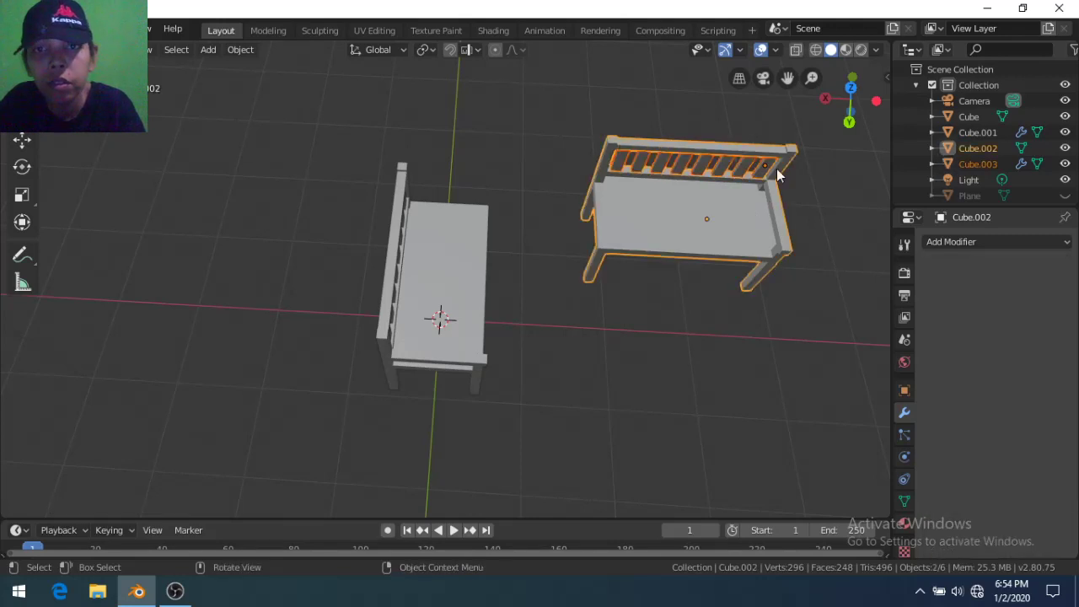
pyautogui.click(851, 78)
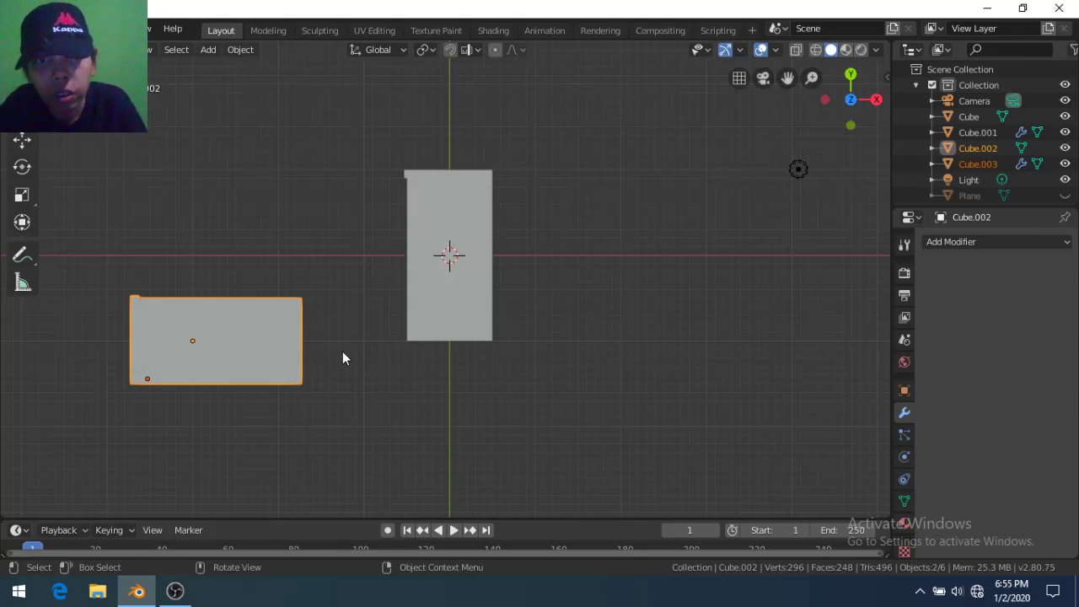
pyautogui.press('g')
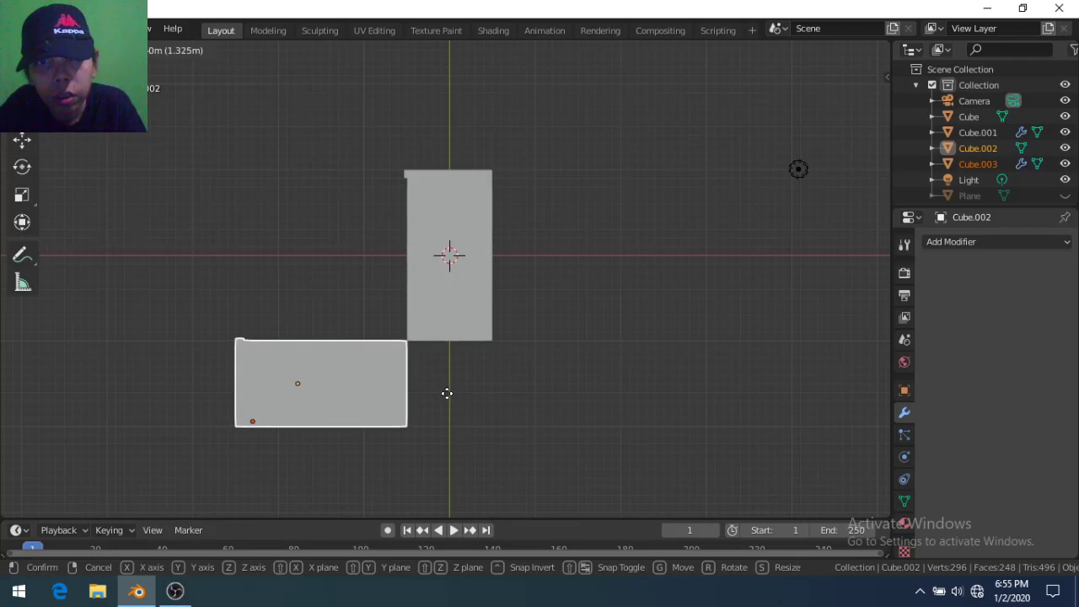
pyautogui.click(447, 393)
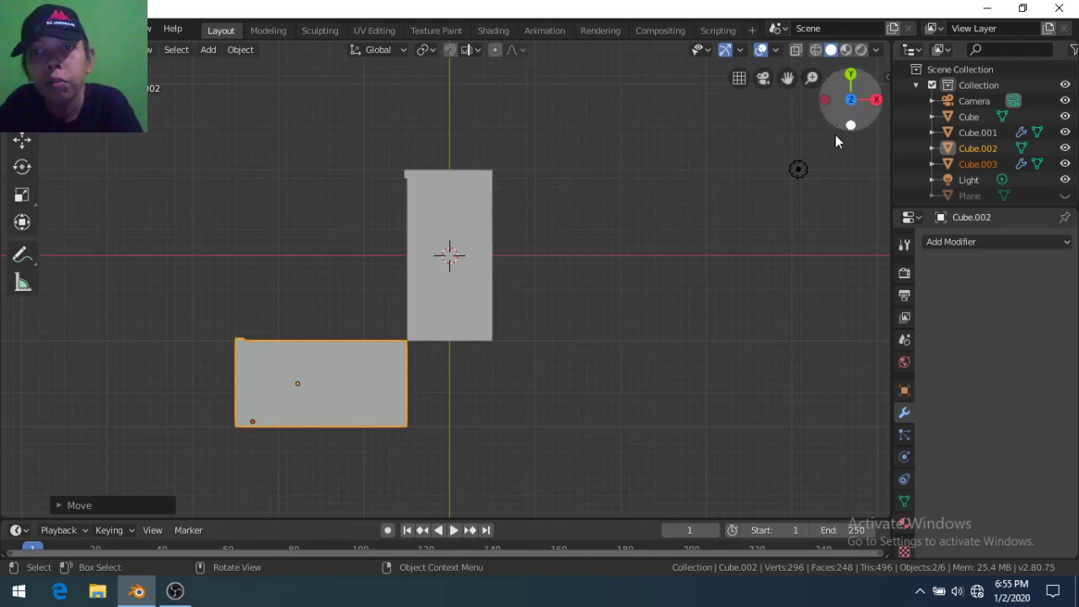
pyautogui.moveTo(445, 213)
pyautogui.mouseDown(button='middle')
pyautogui.moveTo(301, 233)
pyautogui.moveTo(433, 115)
pyautogui.moveTo(503, 89)
pyautogui.moveTo(615, 170)
pyautogui.mouseUp(button='middle')
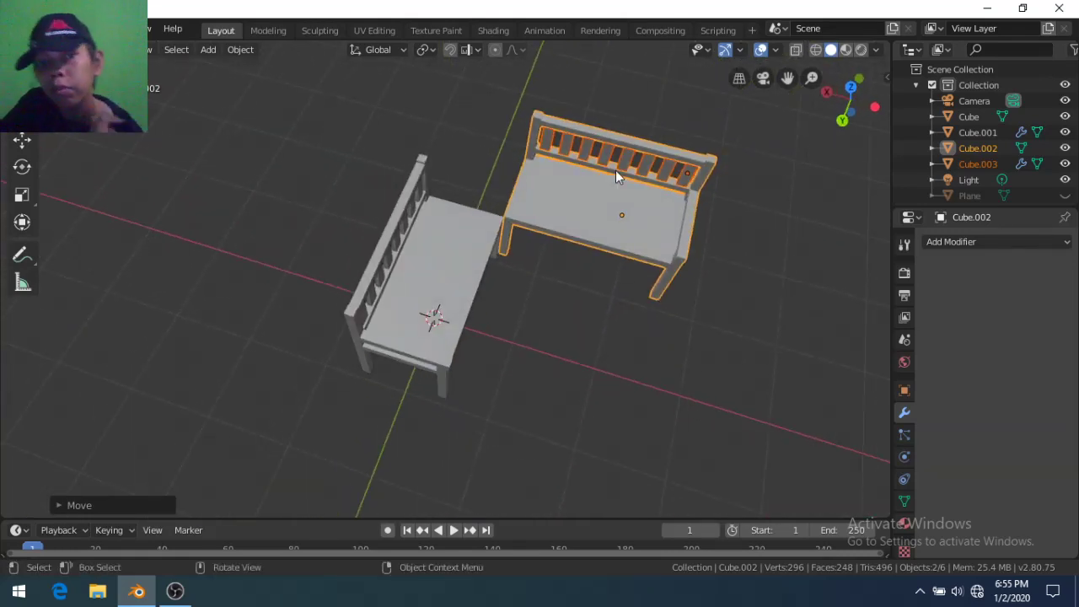
pyautogui.moveTo(591, 290)
pyautogui.mouseDown(button='middle')
pyautogui.moveTo(554, 175)
pyautogui.moveTo(548, 294)
pyautogui.moveTo(480, 308)
pyautogui.moveTo(332, 254)
pyautogui.moveTo(416, 261)
pyautogui.moveTo(474, 298)
pyautogui.moveTo(470, 320)
pyautogui.moveTo(407, 323)
pyautogui.moveTo(265, 274)
pyautogui.mouseUp(button='middle')
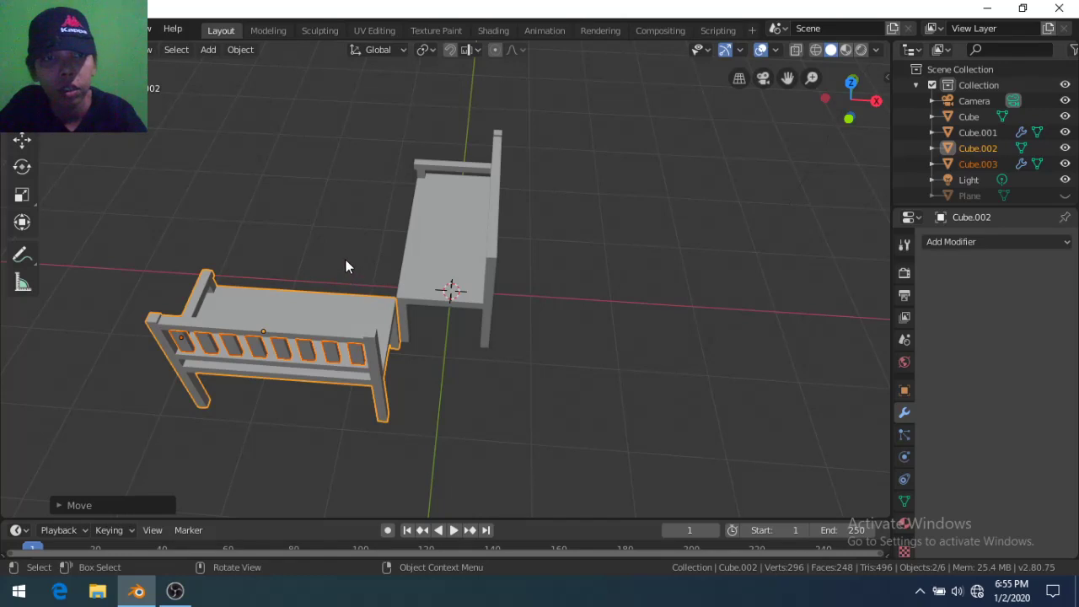
# Add a new cube and move it along Y toward the benches' corner
pyautogui.hotkey('shift', 'a')
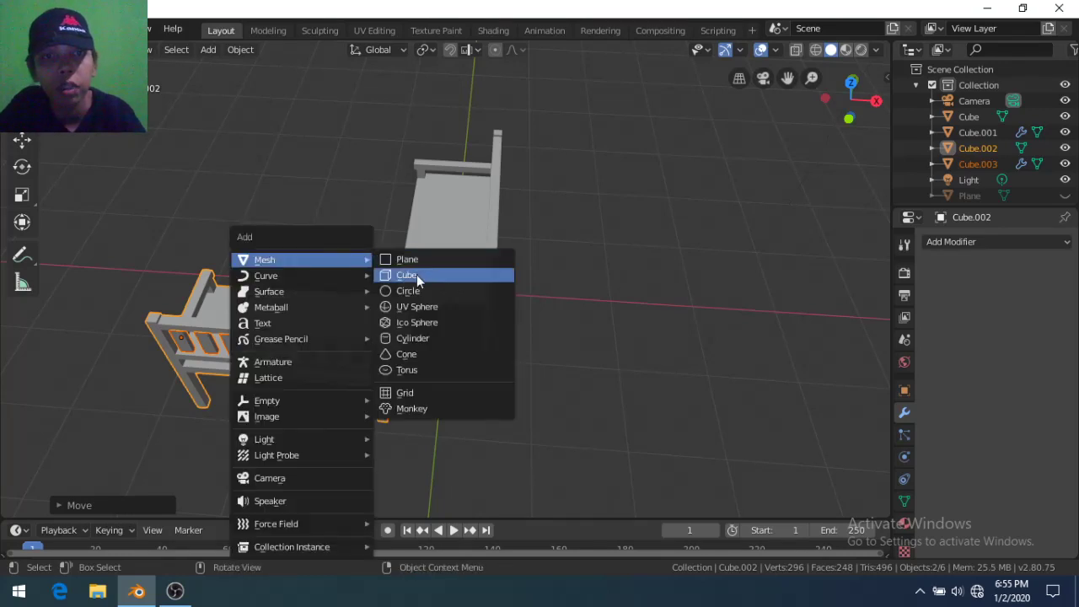
pyautogui.click(416, 274)
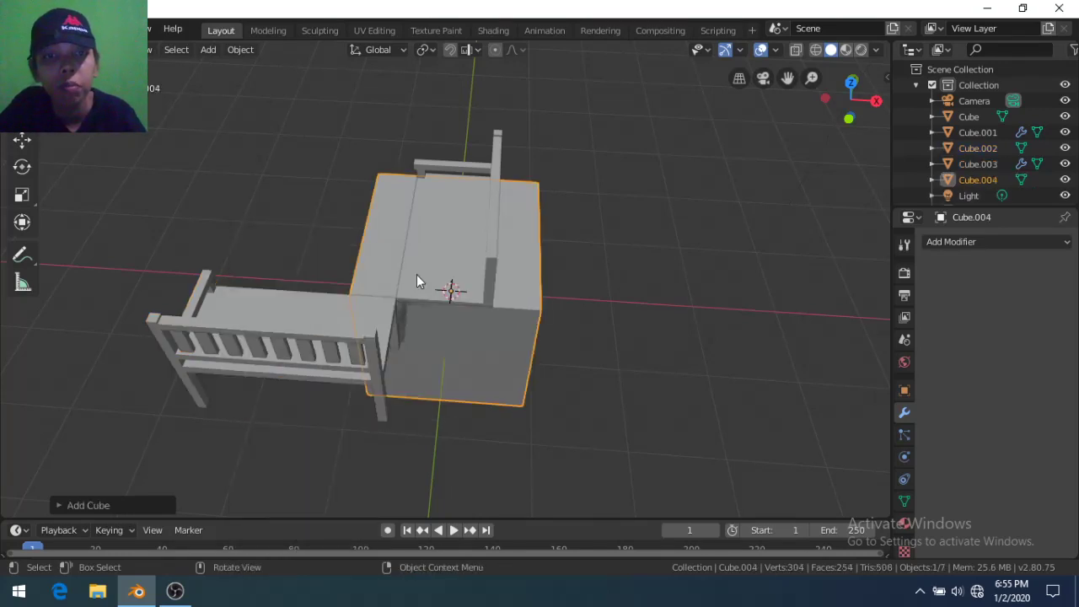
pyautogui.click(850, 83)
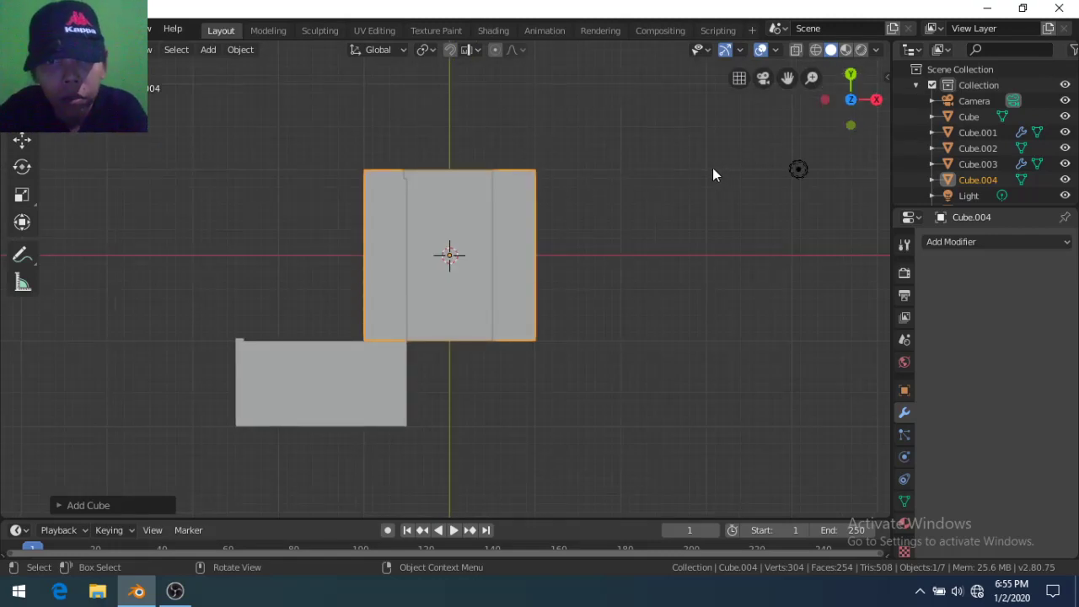
pyautogui.press('g')
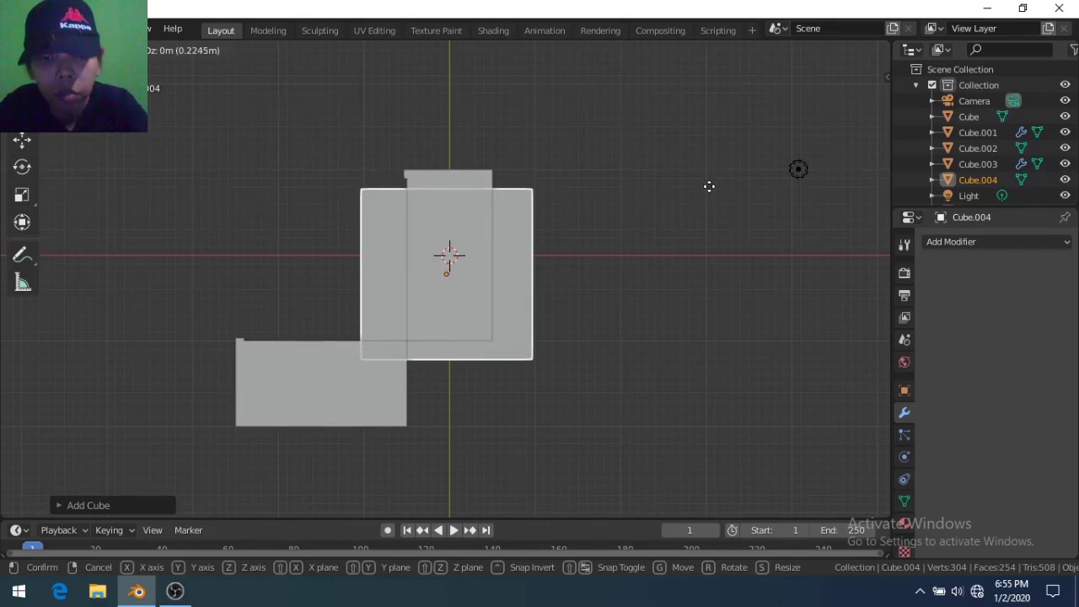
pyautogui.press('y')
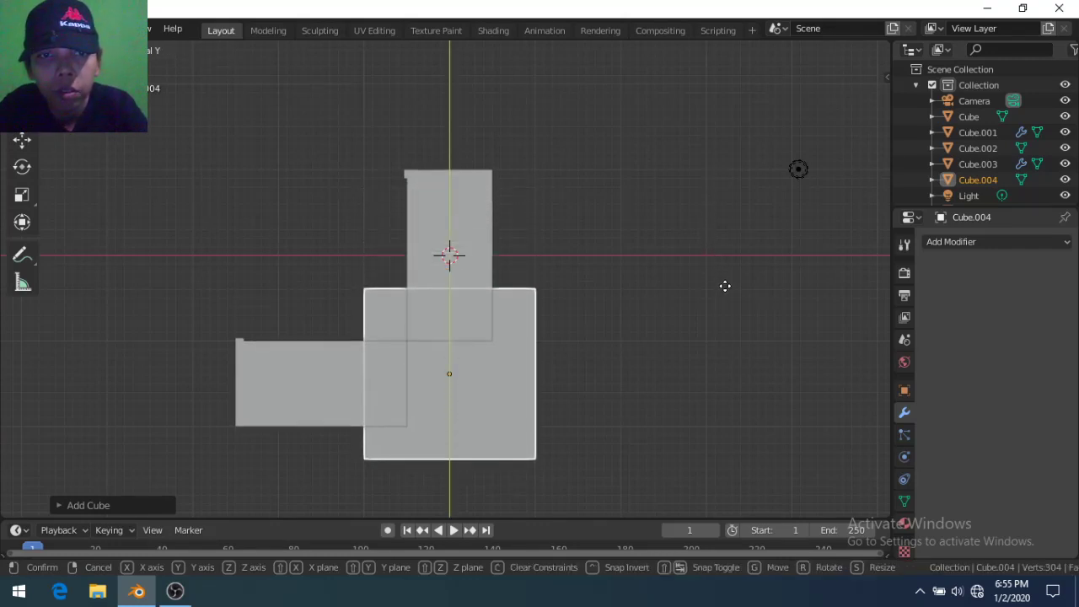
pyautogui.click(725, 297)
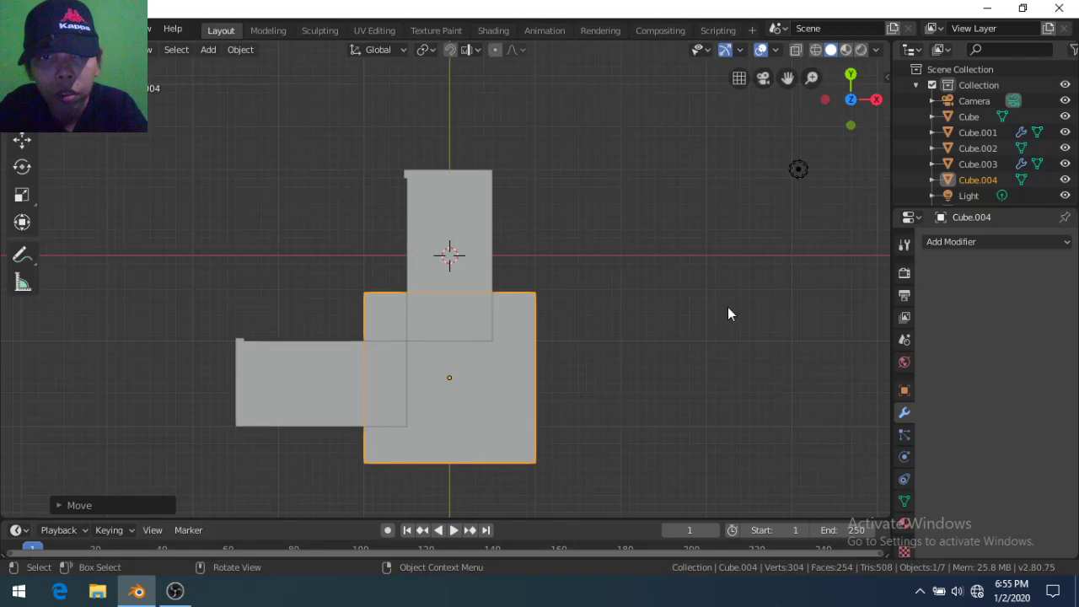
# Shrink the cube and slide it along Y into the corner square
pyautogui.press('g')
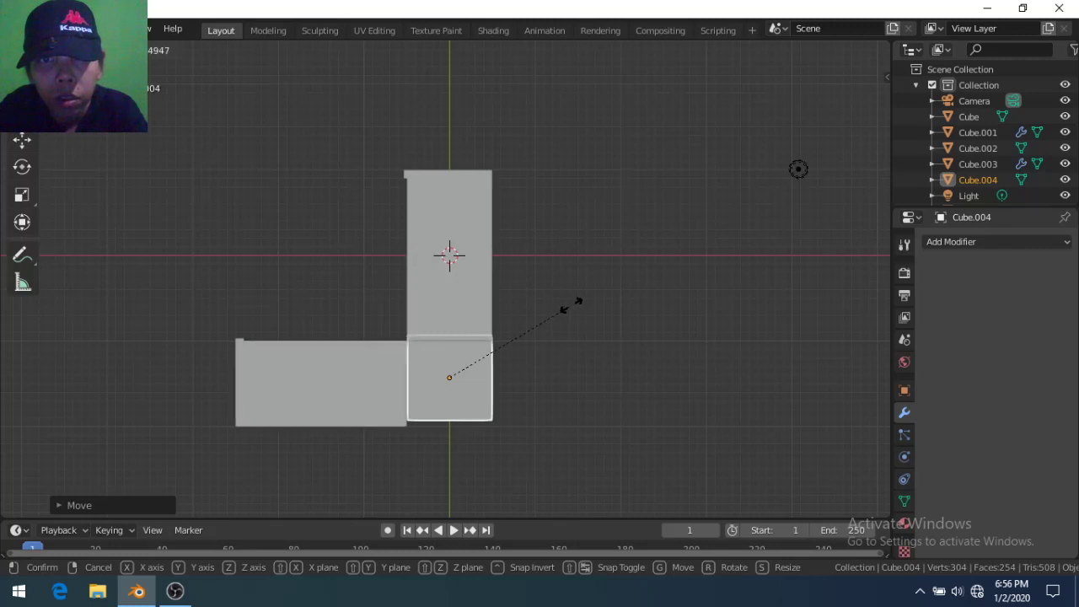
pyautogui.click(571, 305)
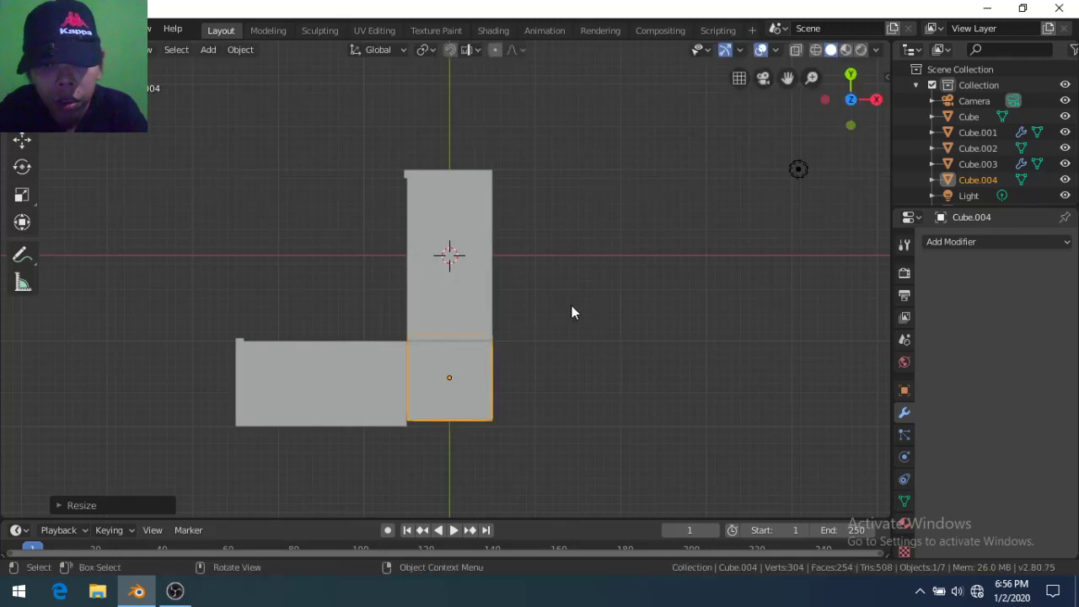
pyautogui.press('g')
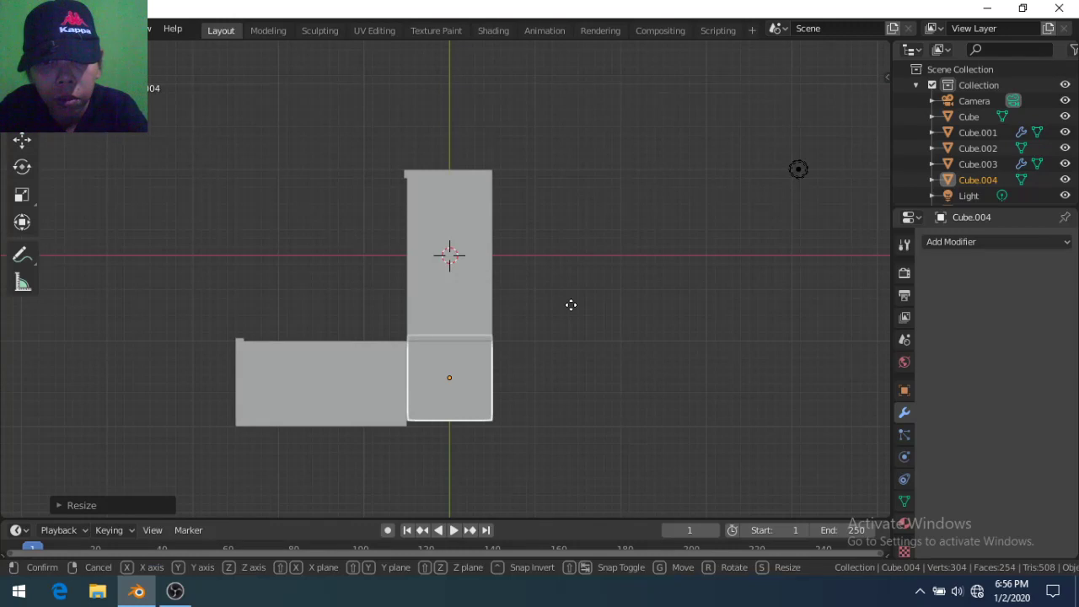
pyautogui.press('y')
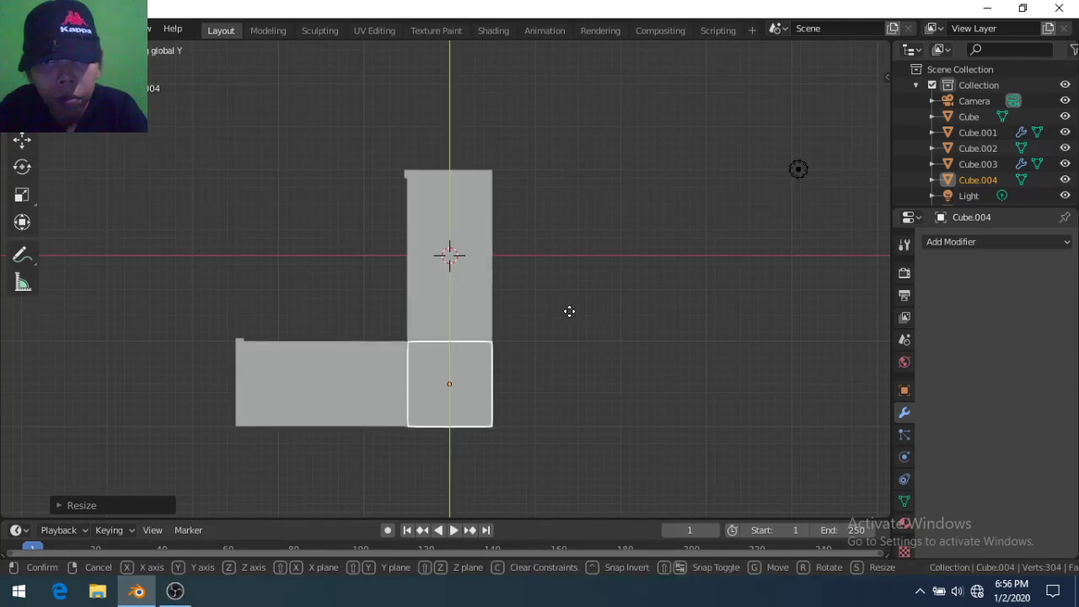
pyautogui.click(570, 311)
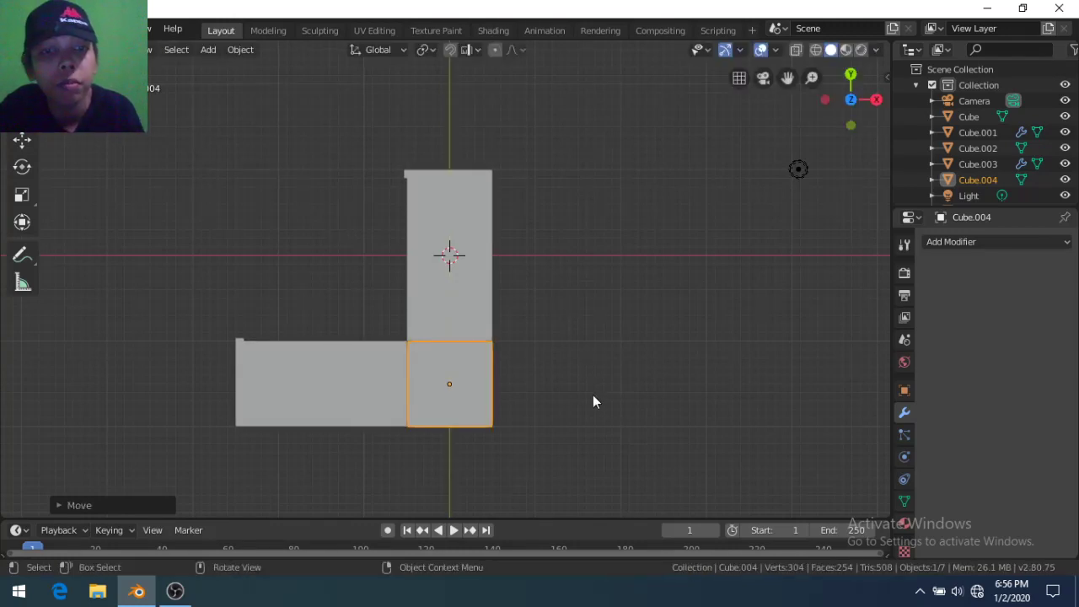
# Flatten the cube's mesh to 0.2 along Z into a slab
pyautogui.moveTo(593, 414)
pyautogui.mouseDown(button='middle')
pyautogui.moveTo(531, 329)
pyautogui.moveTo(530, 256)
pyautogui.mouseUp(button='middle')
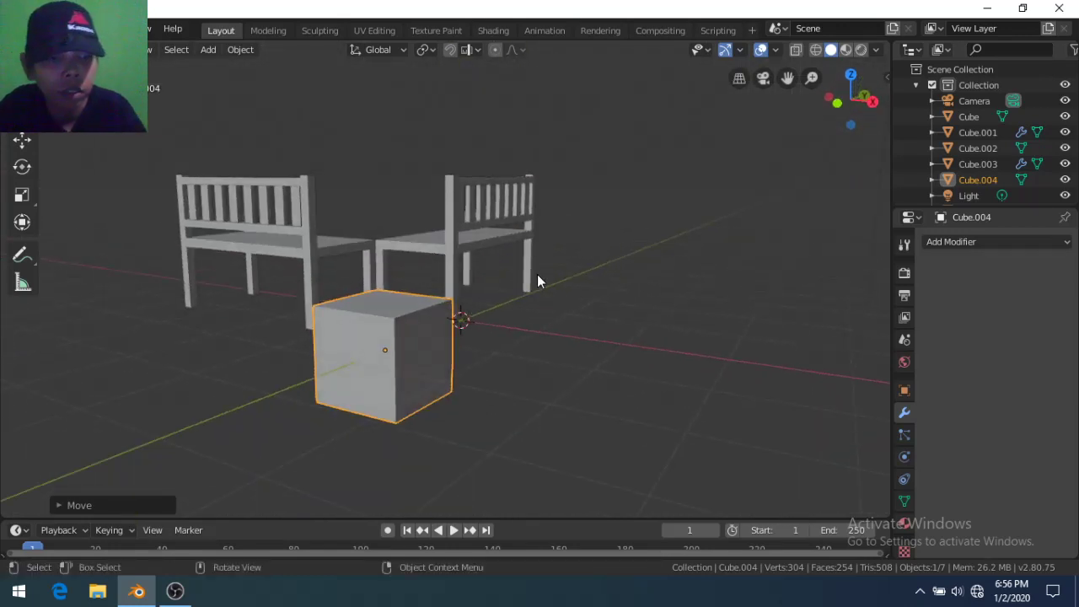
pyautogui.press('Tab')
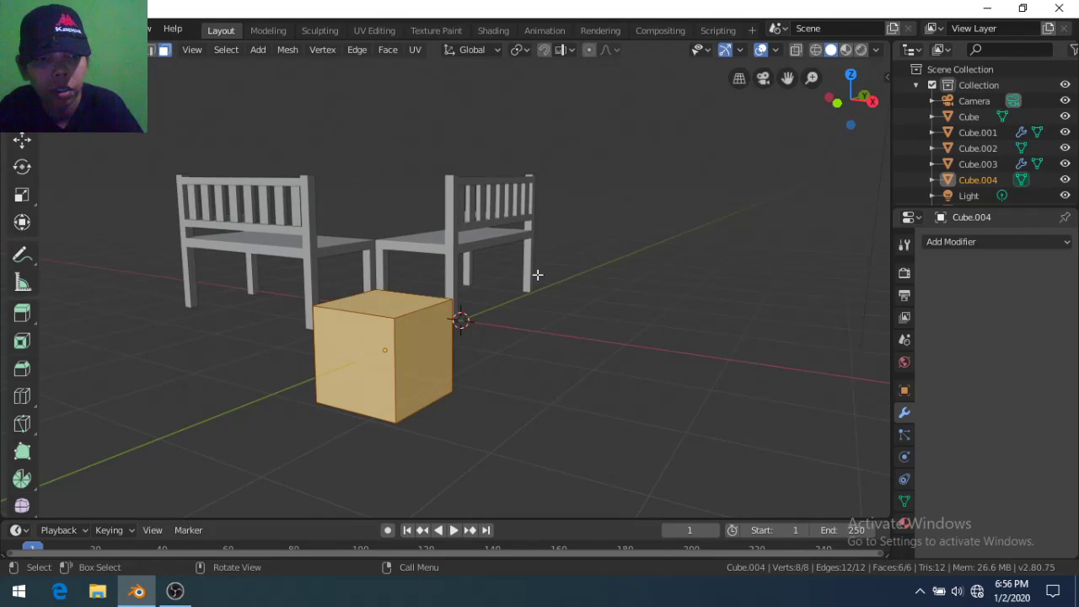
pyautogui.press('s')
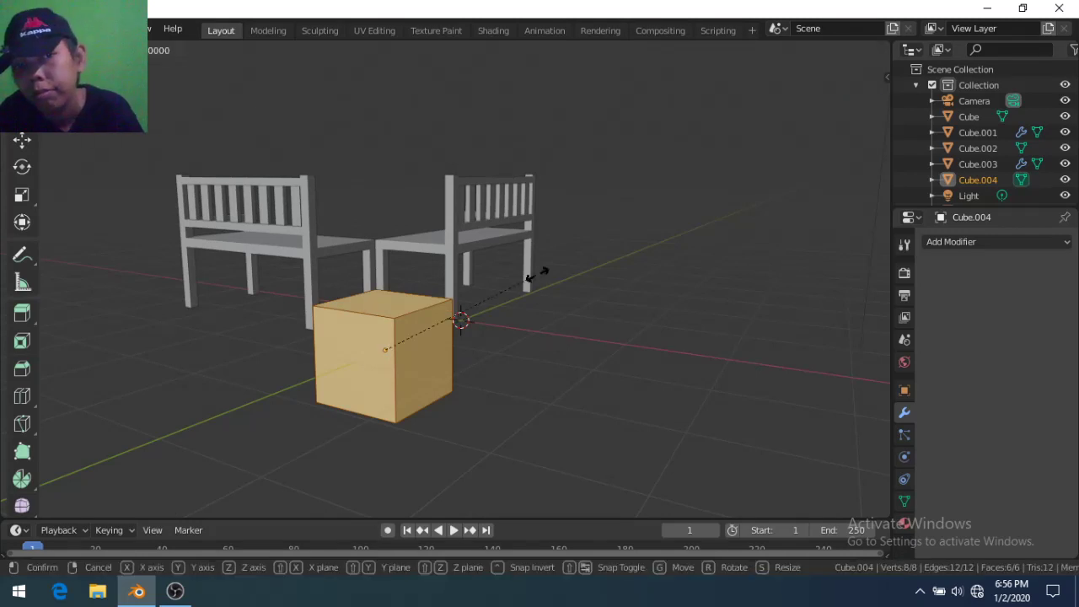
pyautogui.press('x')
pyautogui.press('z')
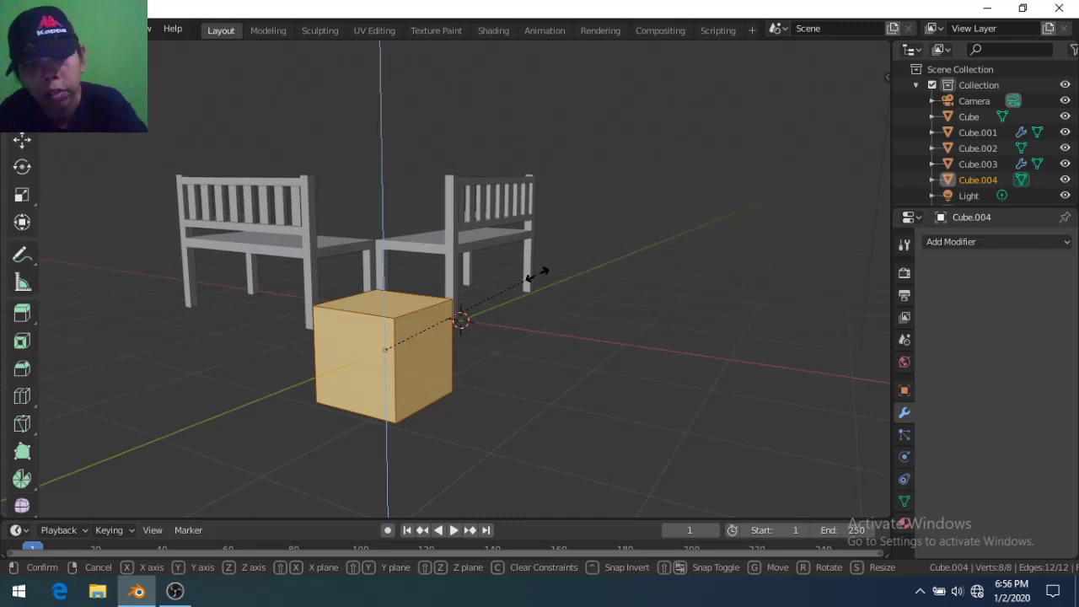
pyautogui.write('0.2')
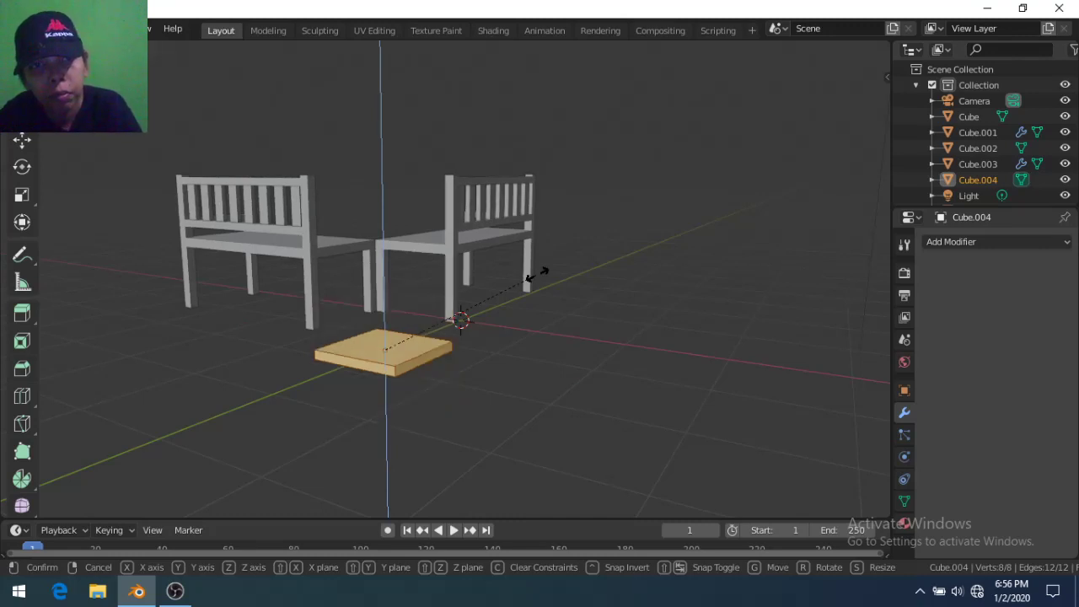
pyautogui.press('Return')
# Raise the slab along Z to seat height between the benches
pyautogui.press('g')
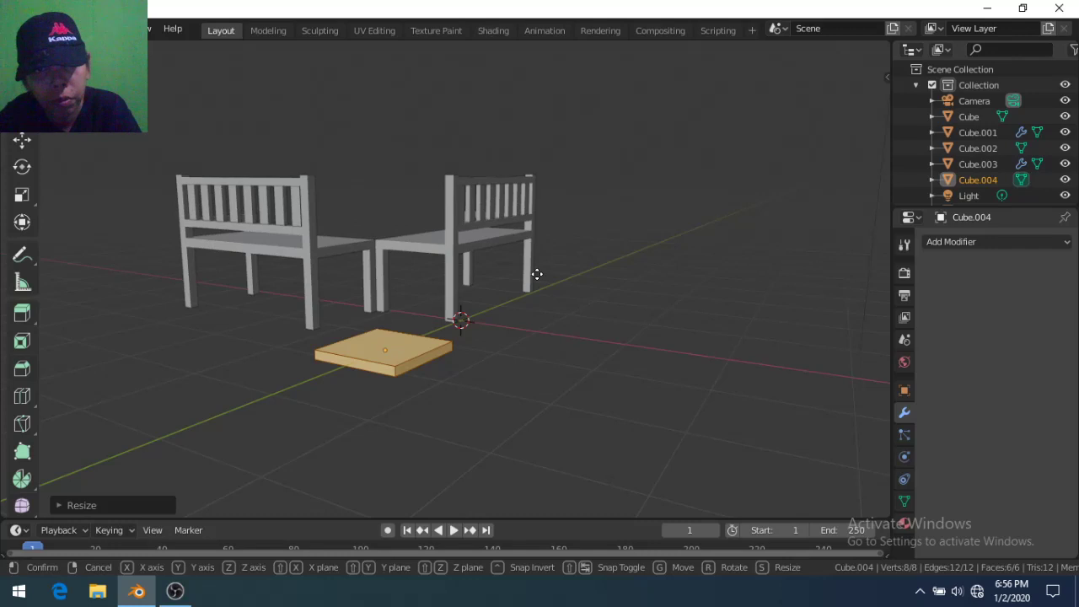
pyautogui.press('z')
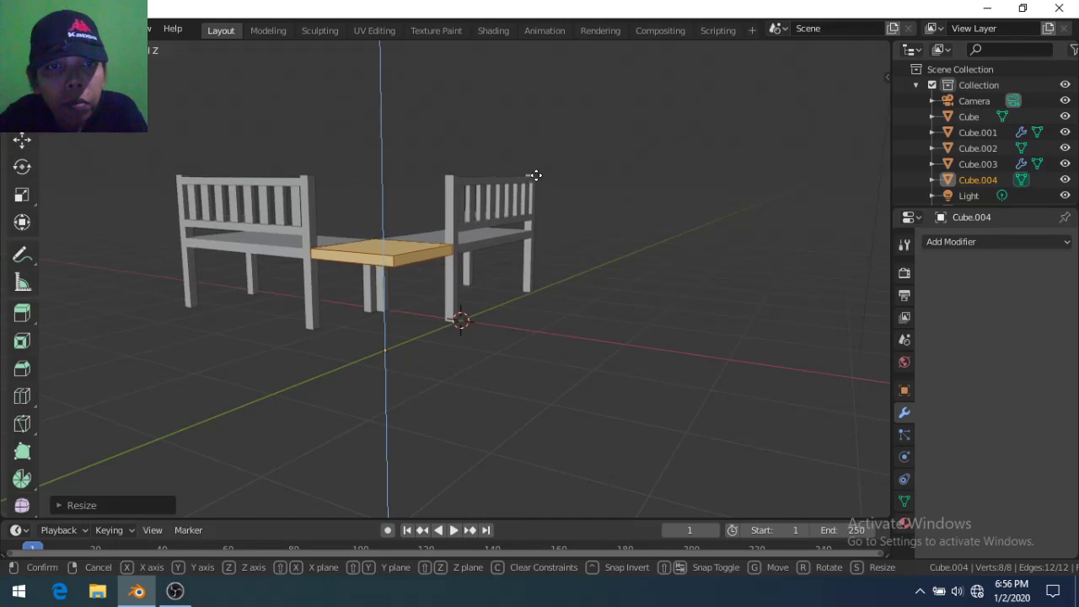
pyautogui.click(536, 176)
# Cut edge loops across the slab and bevel the centred loop by 0.8
pyautogui.scroll(2, 441, 294)
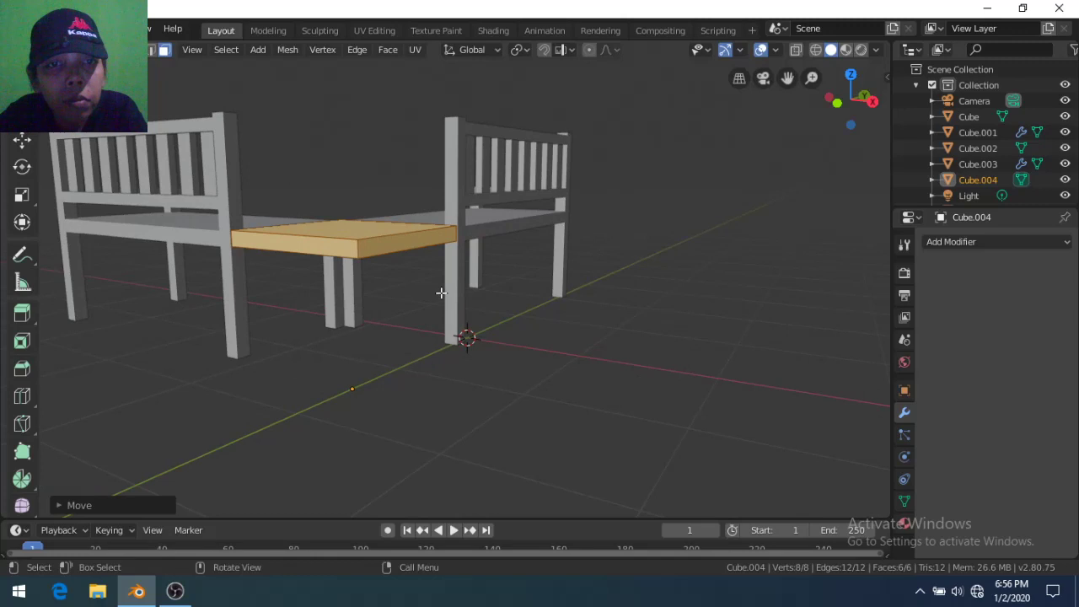
pyautogui.moveTo(441, 294)
pyautogui.mouseDown(button='middle')
pyautogui.moveTo(465, 339)
pyautogui.moveTo(459, 303)
pyautogui.moveTo(498, 393)
pyautogui.moveTo(530, 399)
pyautogui.moveTo(528, 325)
pyautogui.moveTo(464, 272)
pyautogui.moveTo(373, 337)
pyautogui.moveTo(458, 241)
pyautogui.moveTo(506, 357)
pyautogui.mouseUp(button='middle')
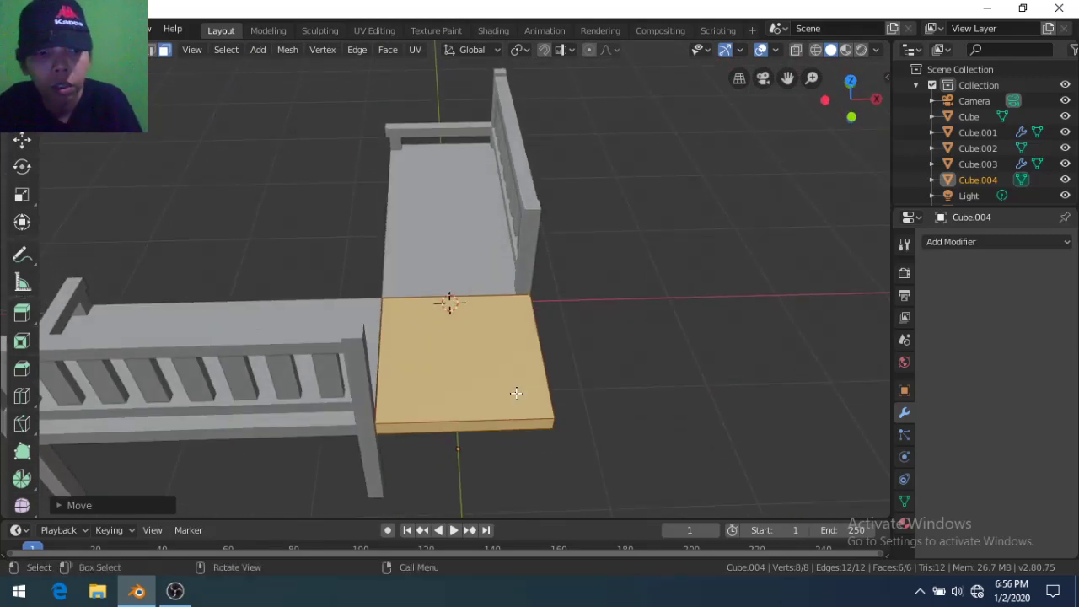
pyautogui.hotkey('ctrl', 'r')
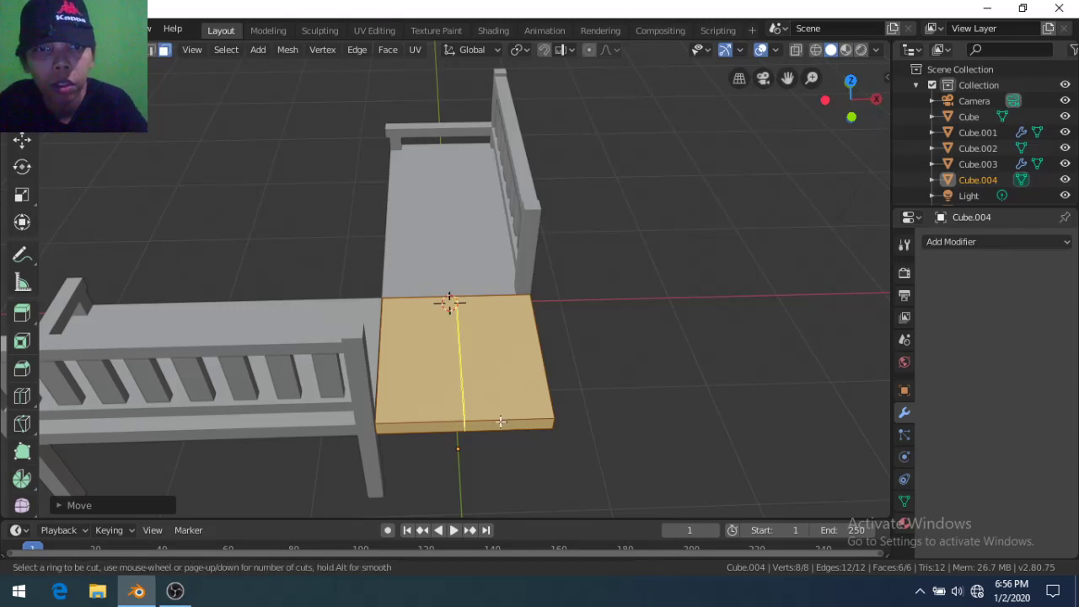
pyautogui.click(500, 422)
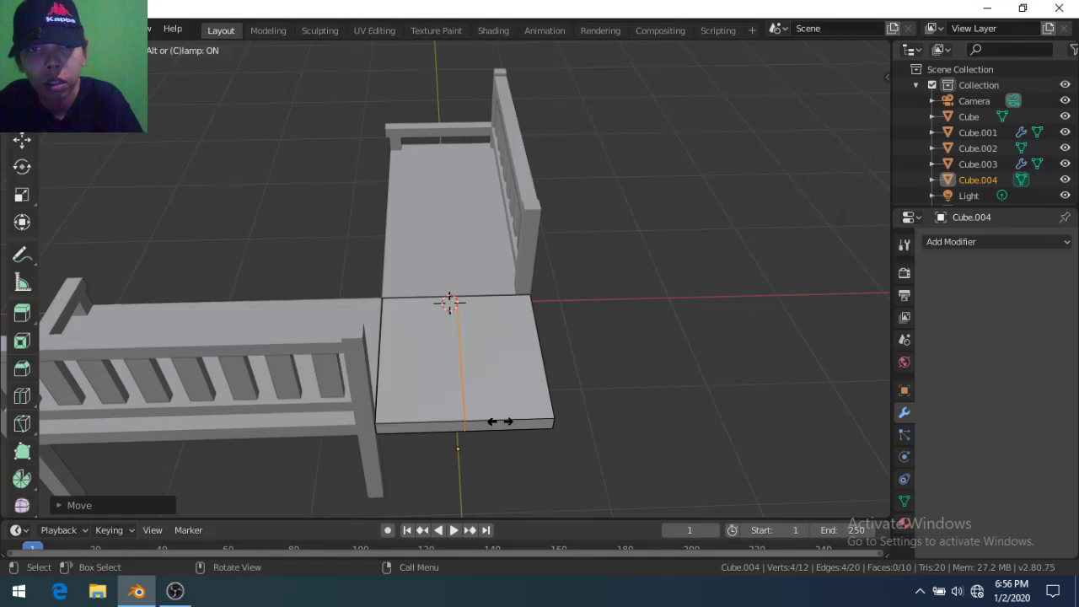
pyautogui.click(518, 427)
pyautogui.press('a')
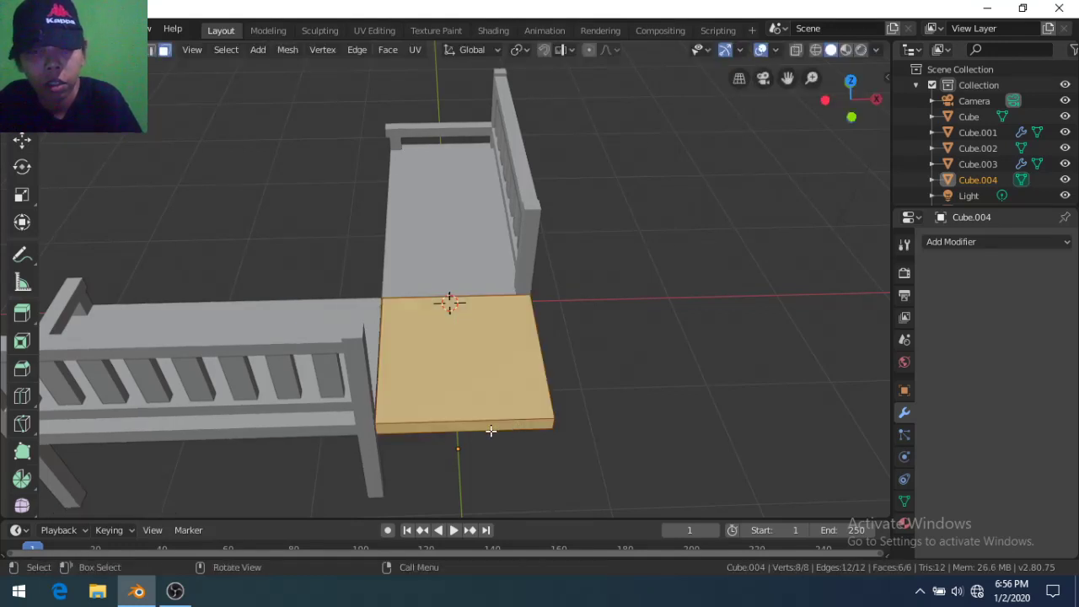
pyautogui.hotkey('ctrl', 'r')
pyautogui.click(446, 430)
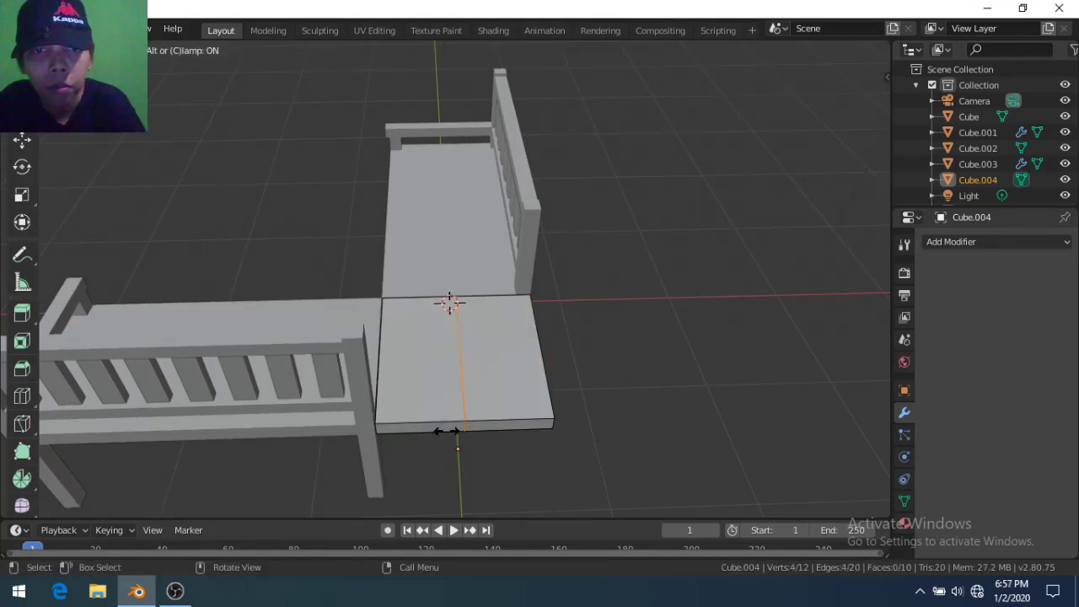
pyautogui.click(447, 431)
pyautogui.hotkey('ctrl', 'b')
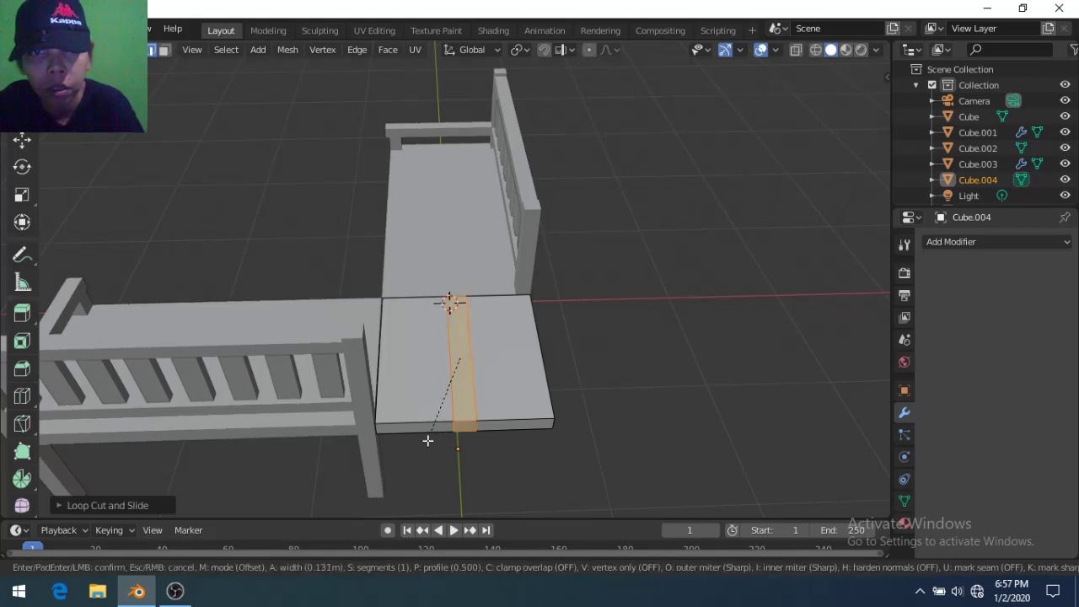
pyautogui.write('0.8')
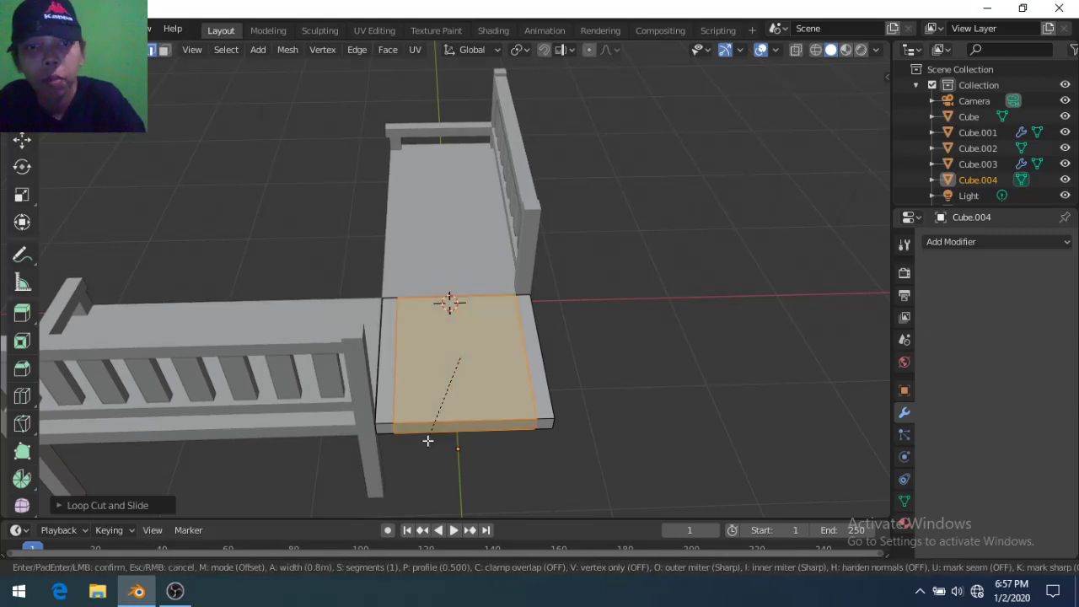
pyautogui.press('Return')
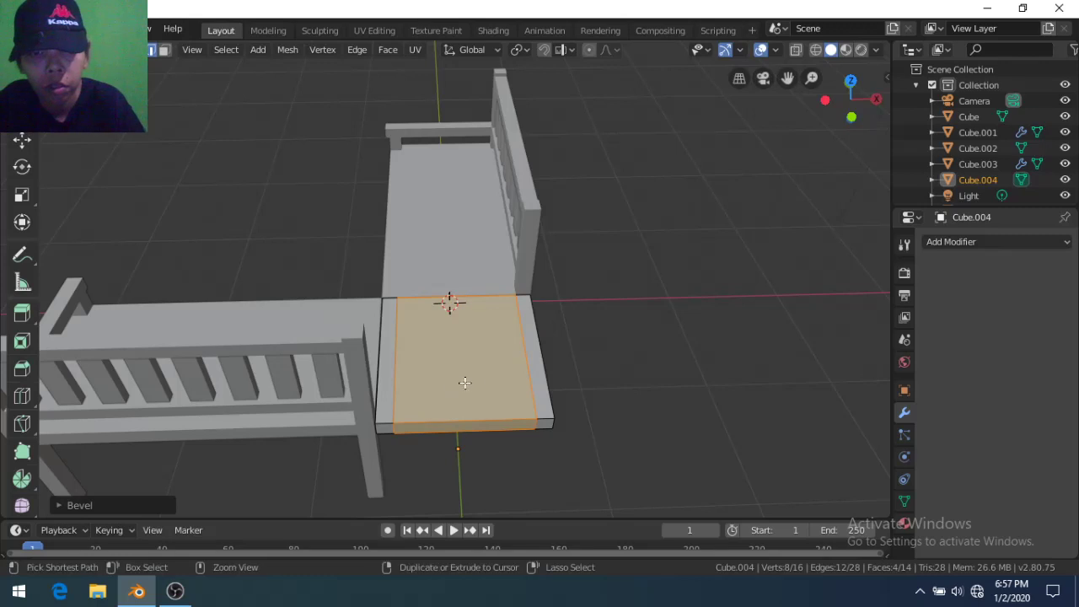
# Add a crosswise loop cut on the slab and bevel it by 0.8
pyautogui.hotkey('ctrl', 'r')
pyautogui.click(516, 366)
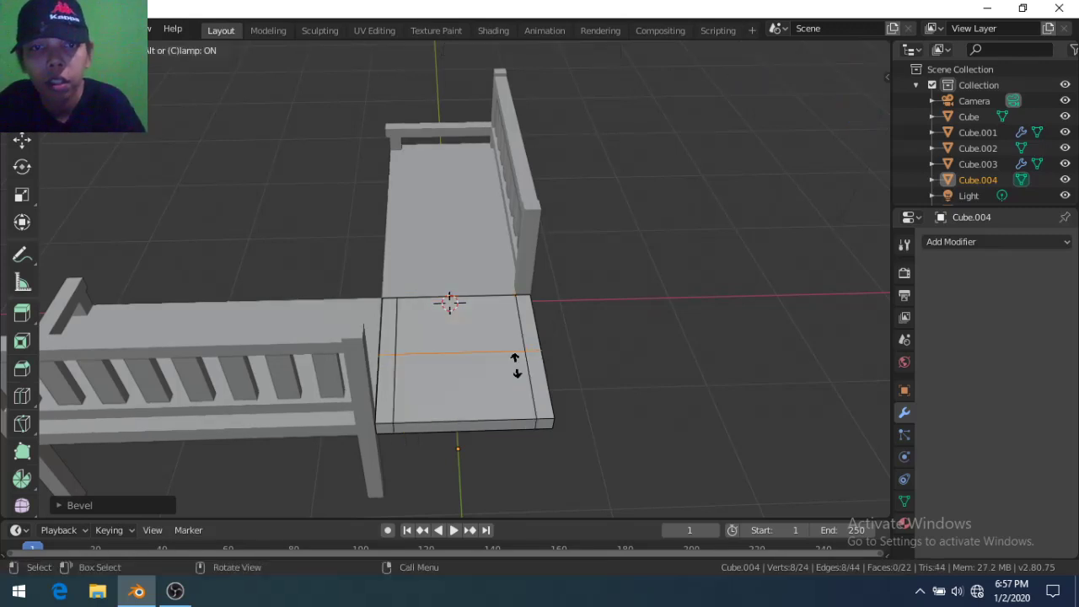
pyautogui.hotkey('ctrl', 'b')
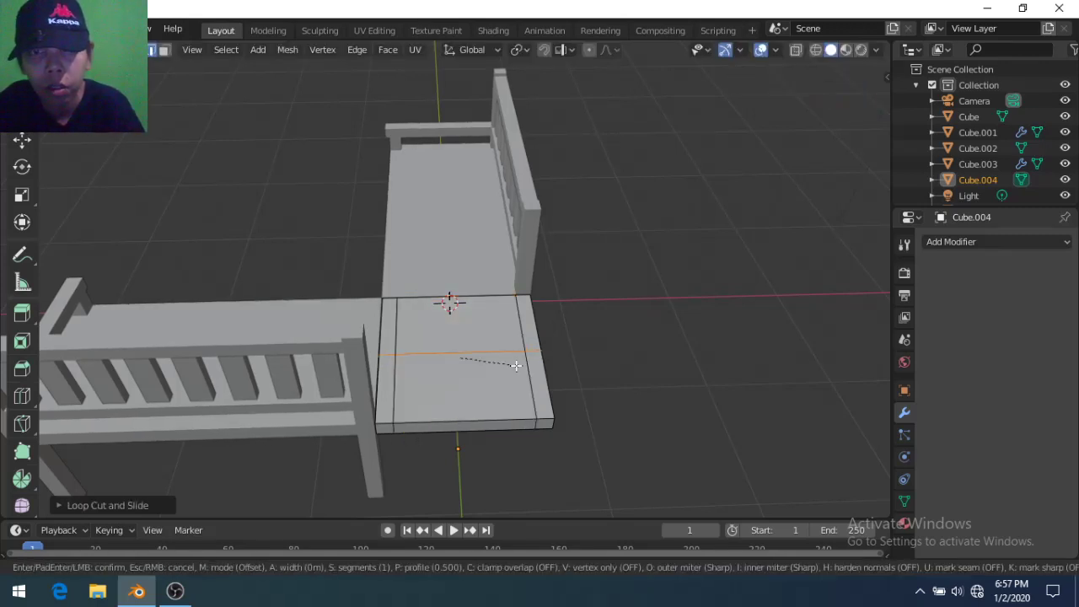
pyautogui.write('0.8')
pyautogui.press('Return')
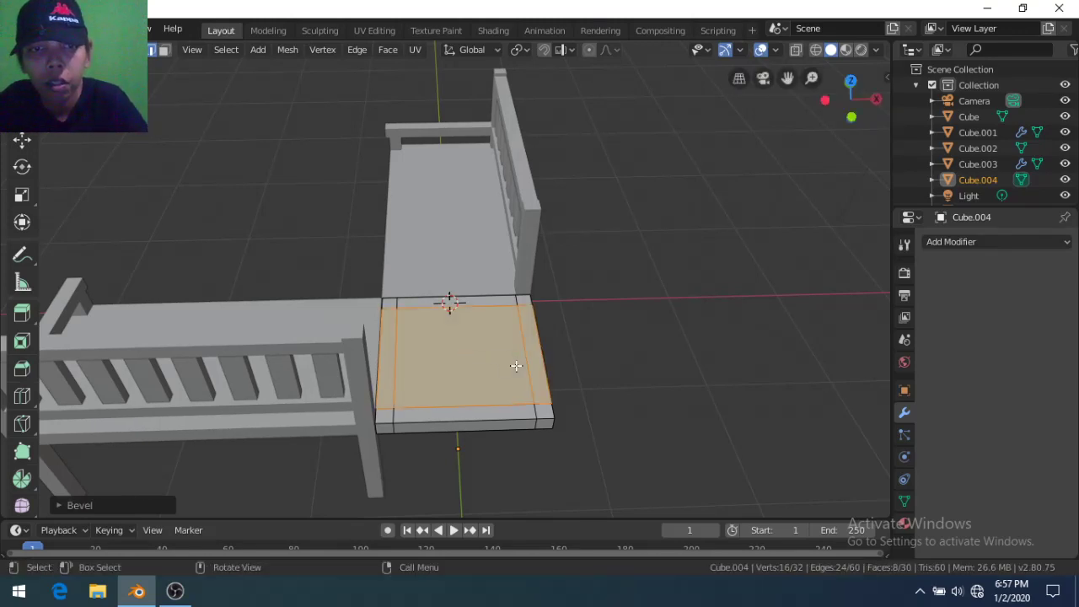
pyautogui.click(523, 367)
pyautogui.moveTo(545, 432); pyautogui.dragTo(475, 294, button='middle')
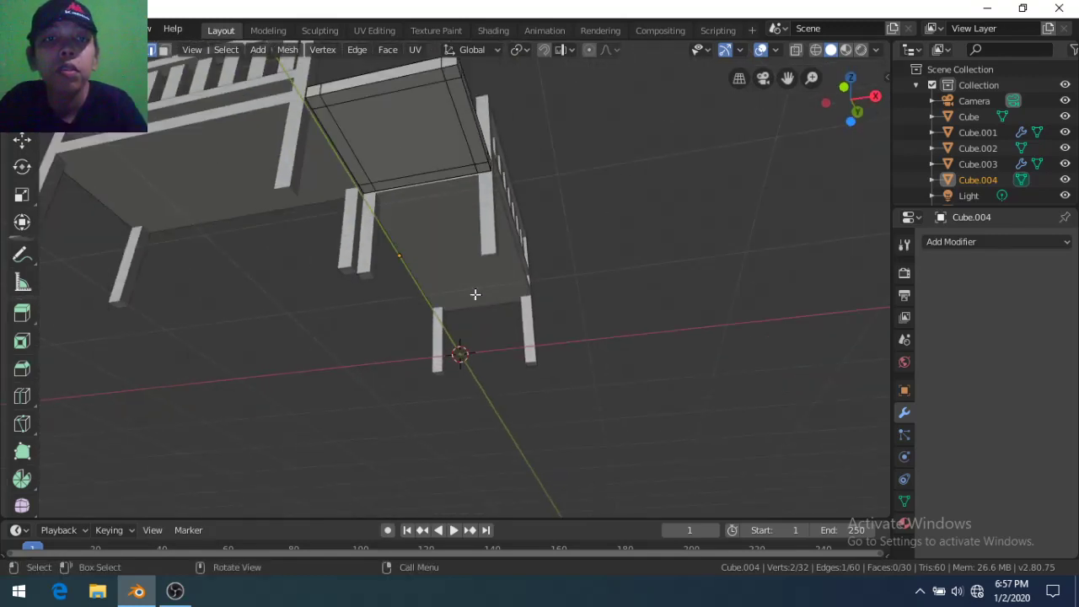
# Select the slab's four underside corner faces and extrude them 1 unit into legs
pyautogui.press('3')
pyautogui.click(317, 100)
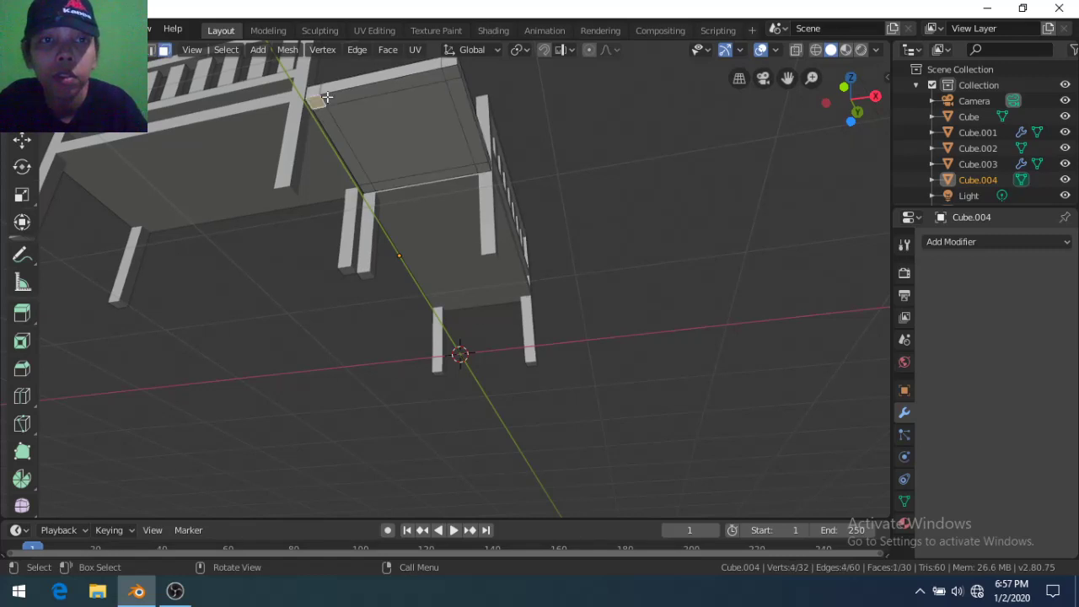
pyautogui.keyDown('shift'); pyautogui.click(452, 72); pyautogui.keyUp('shift')
pyautogui.keyDown('shift'); pyautogui.click(481, 170); pyautogui.keyUp('shift')
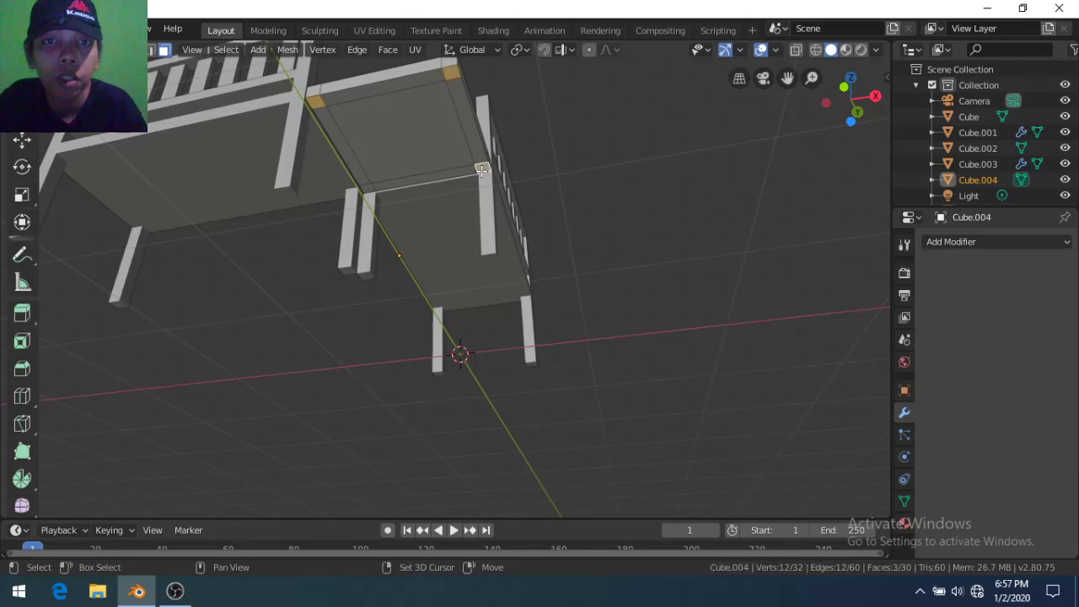
pyautogui.keyDown('shift'); pyautogui.click(368, 191); pyautogui.keyUp('shift')
pyautogui.press('e')
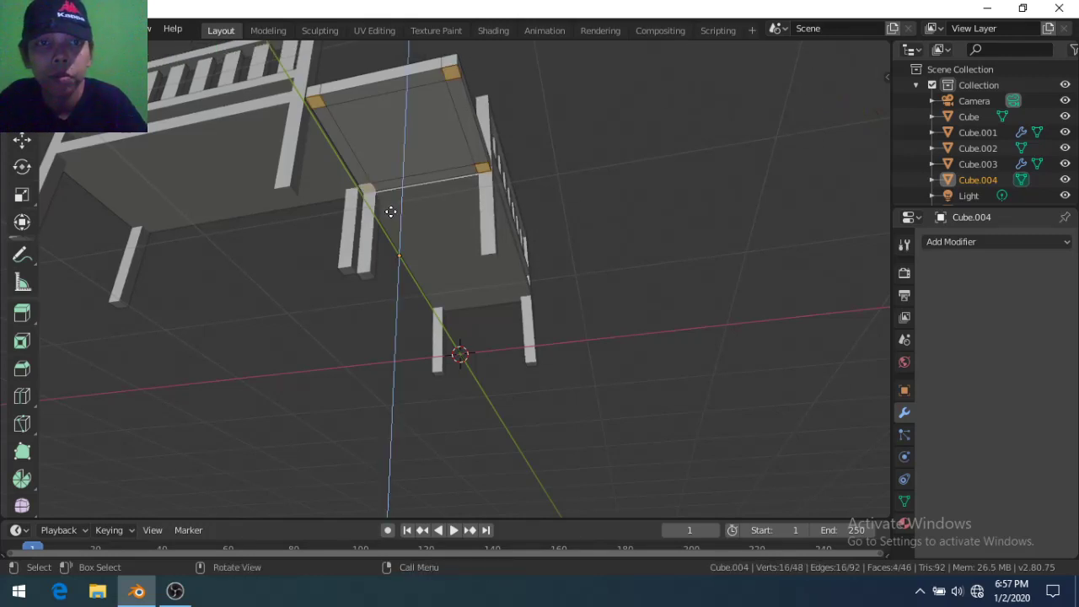
pyautogui.write('1')
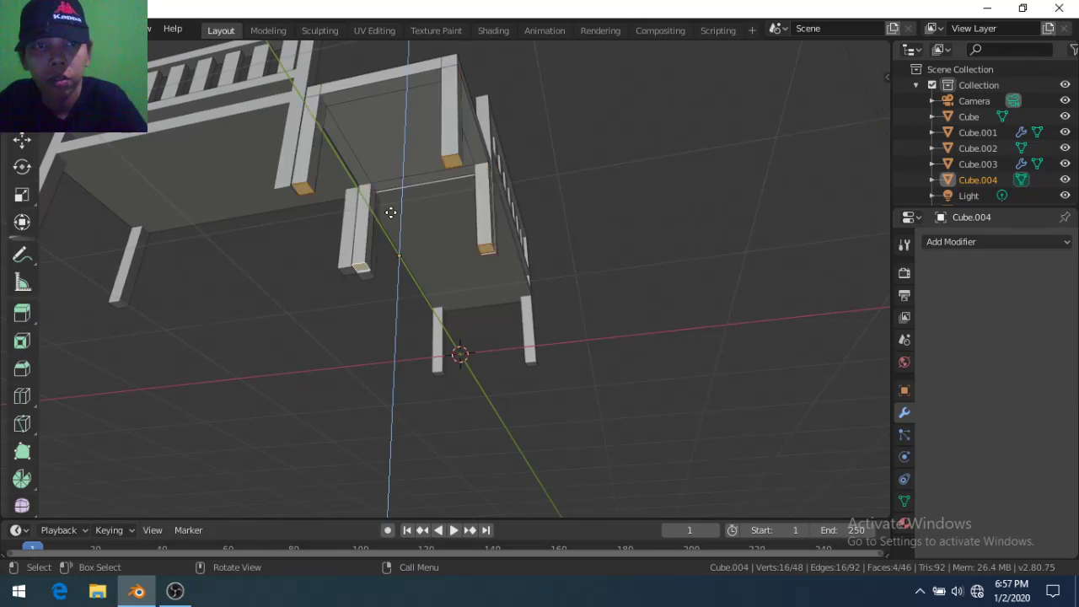
pyautogui.press('Return')
pyautogui.moveTo(379, 211)
pyautogui.mouseDown(button='middle')
pyautogui.moveTo(313, 231)
pyautogui.moveTo(343, 272)
pyautogui.moveTo(297, 368)
pyautogui.moveTo(399, 390)
pyautogui.moveTo(453, 301)
pyautogui.moveTo(273, 370)
pyautogui.mouseUp(button='middle')
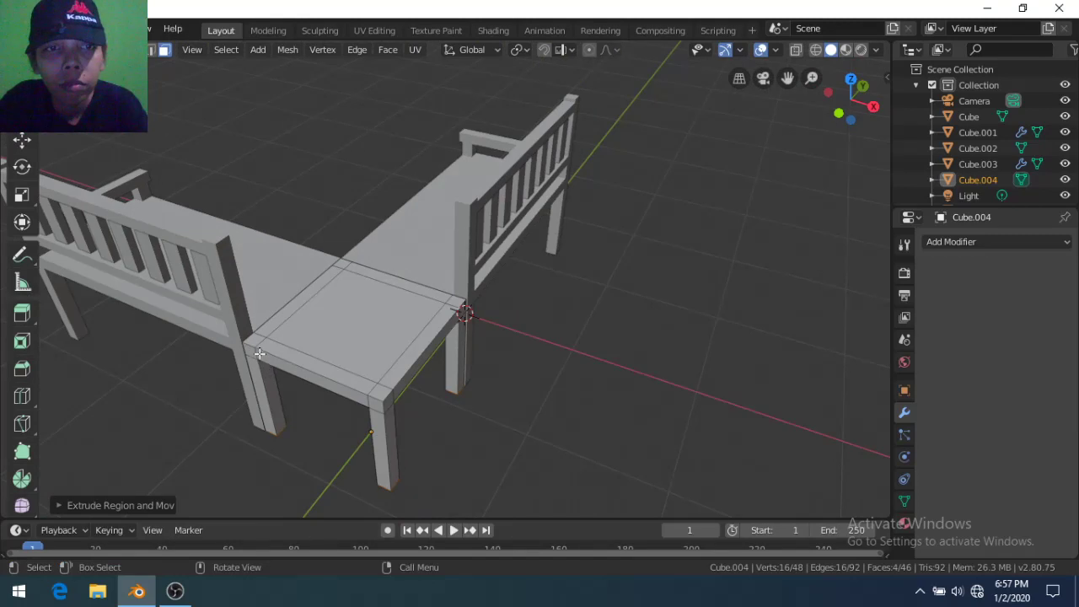
# Extrude three top corner faces upward into posts, then select the seat's front edge face
pyautogui.click(255, 340)
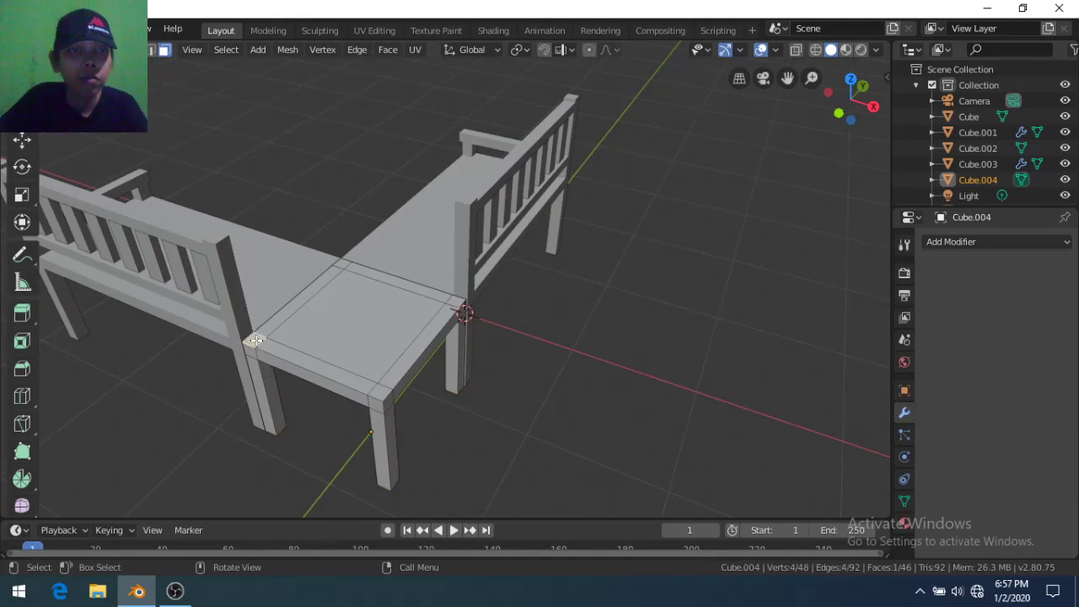
pyautogui.keyDown('shift'); pyautogui.click(380, 391); pyautogui.keyUp('shift')
pyautogui.keyDown('shift'); pyautogui.click(456, 301); pyautogui.keyUp('shift')
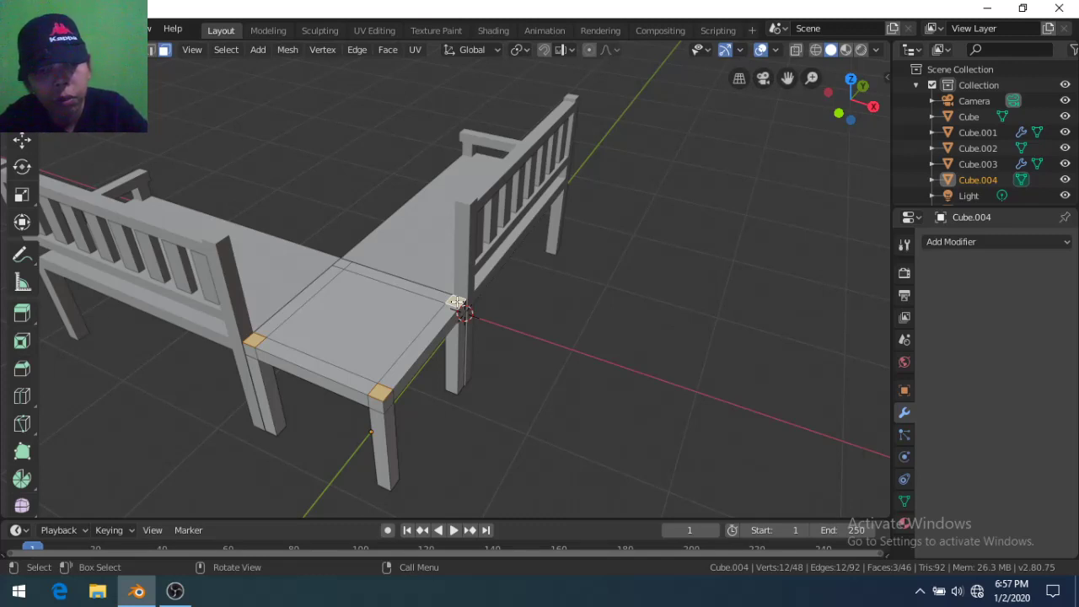
pyautogui.press('e')
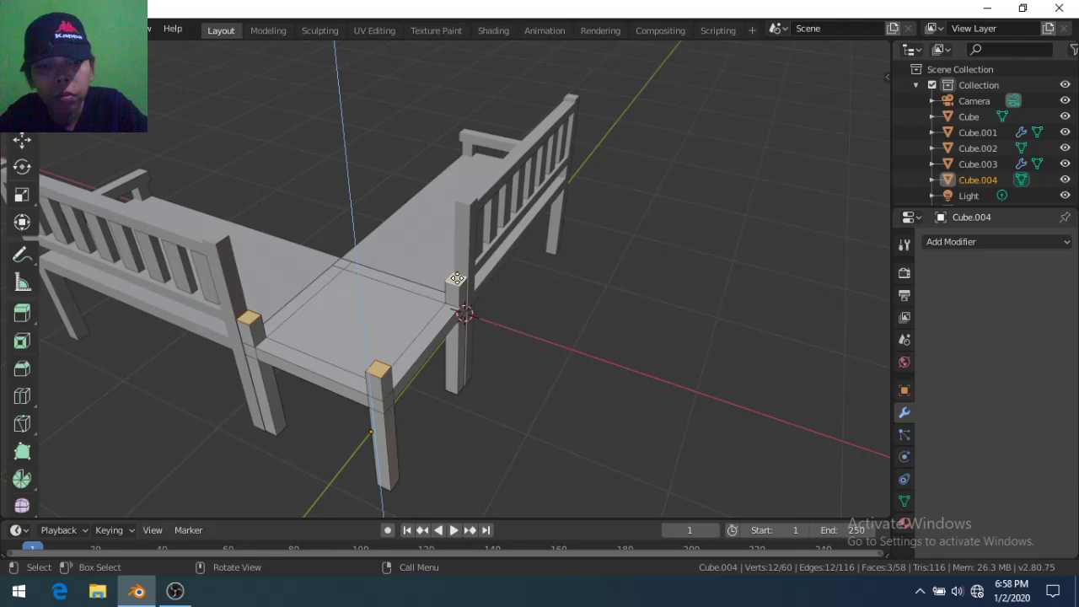
pyautogui.press('Escape')
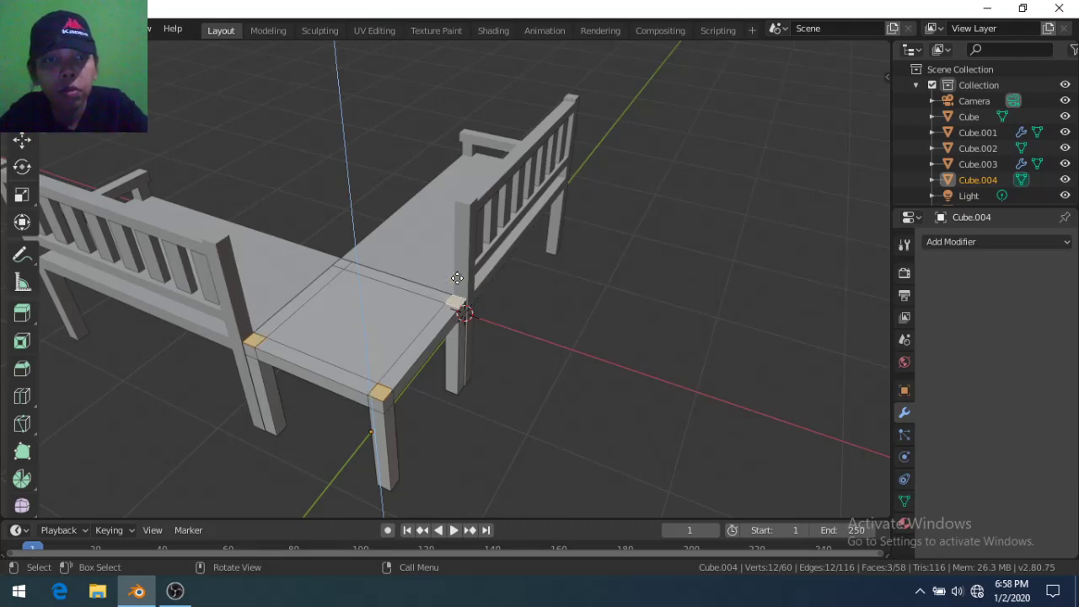
pyautogui.hotkey('ctrl', 'shift', 'z')
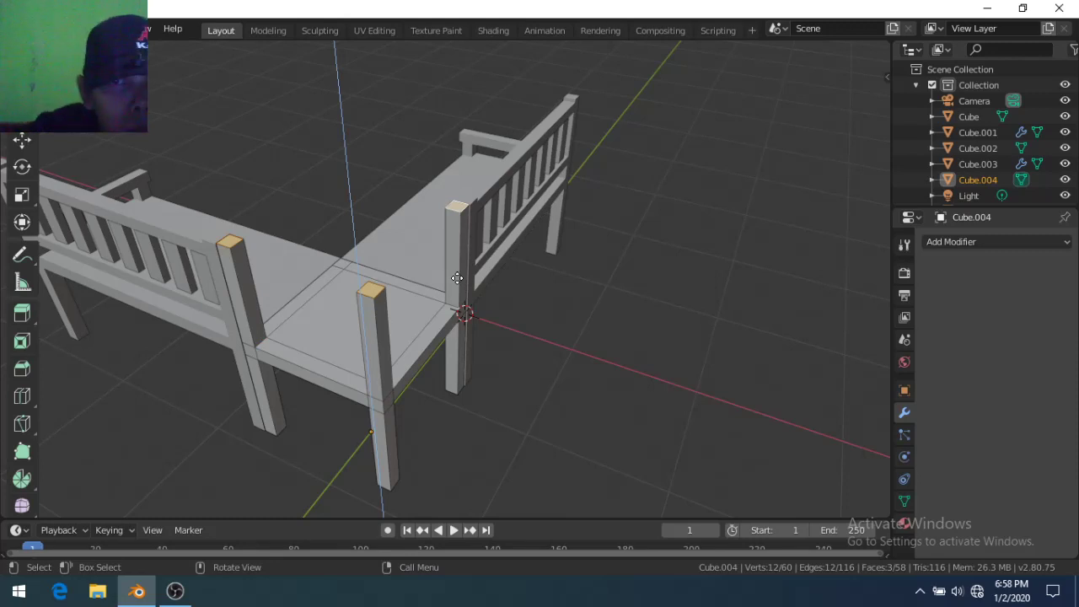
pyautogui.moveTo(559, 258)
pyautogui.mouseDown(button='middle')
pyautogui.moveTo(503, 262)
pyautogui.moveTo(488, 244)
pyautogui.moveTo(527, 279)
pyautogui.moveTo(568, 287)
pyautogui.moveTo(629, 250)
pyautogui.moveTo(629, 272)
pyautogui.mouseUp(button='middle')
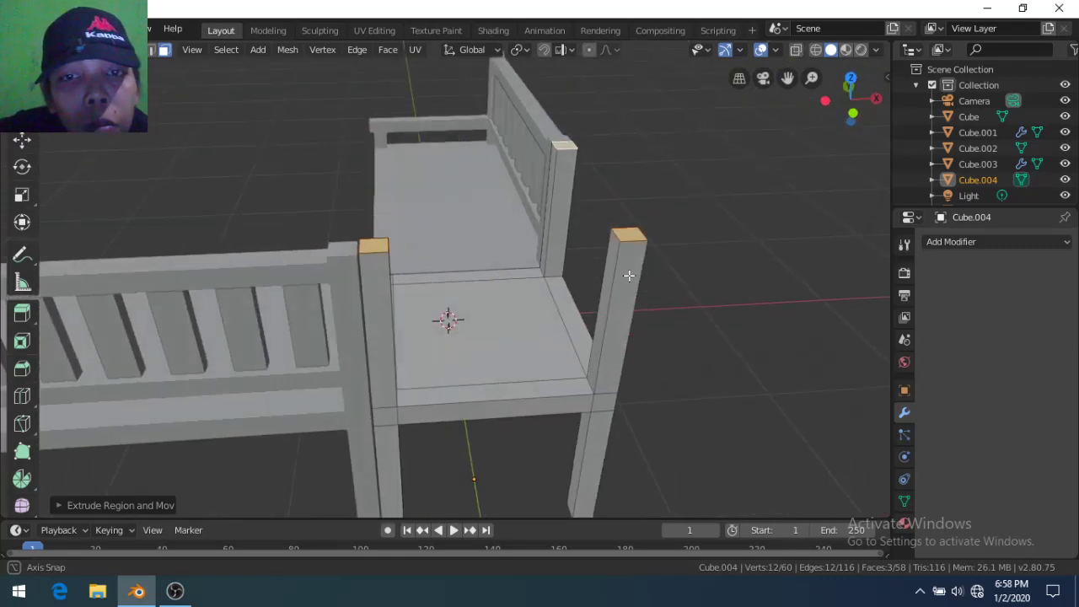
pyautogui.click(312, 331)
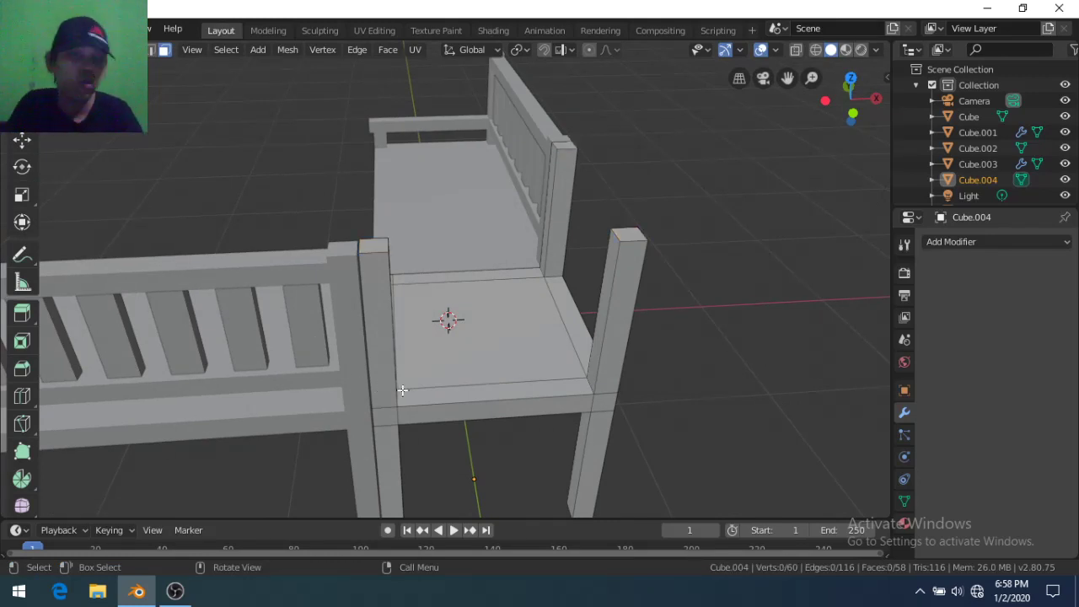
pyautogui.click(472, 394)
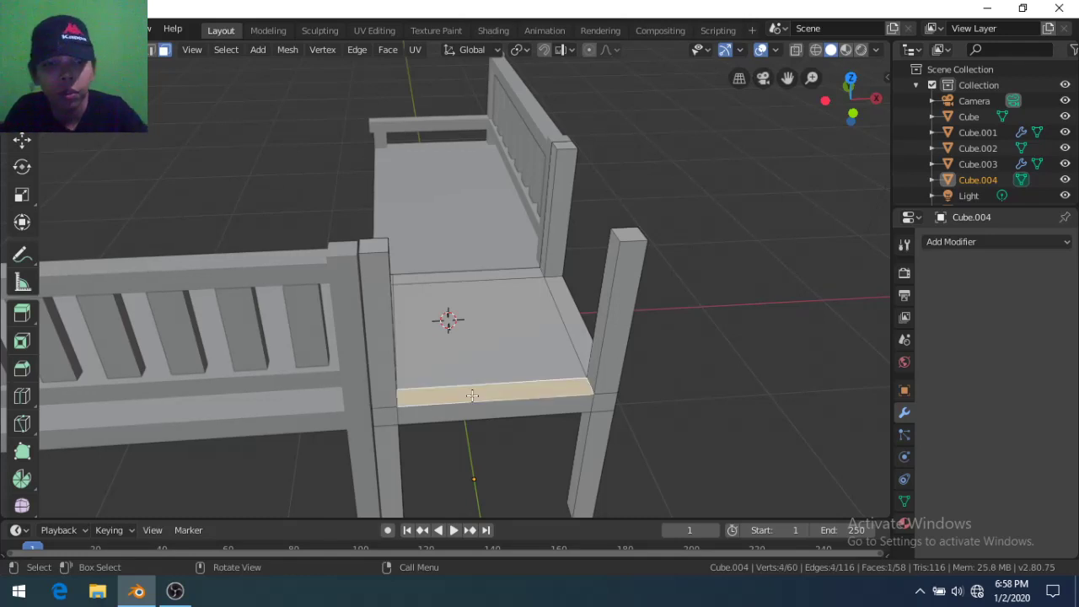
# Duplicate the front-edge face, extrude it into a plank, and raise it 0.1 along Z
pyautogui.hotkey('shift', 'd')
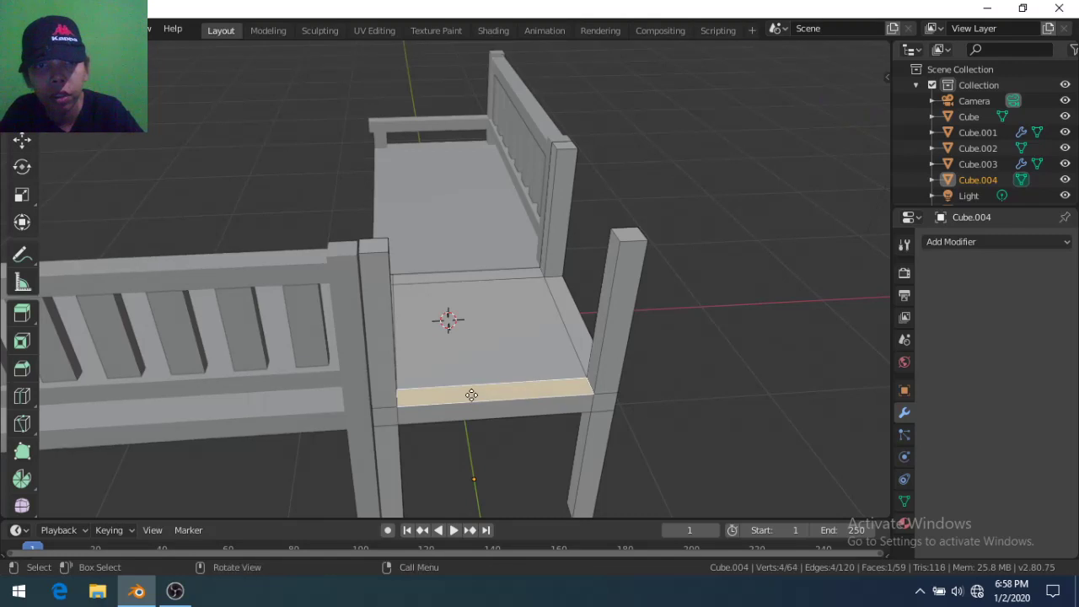
pyautogui.rightClick(472, 394)
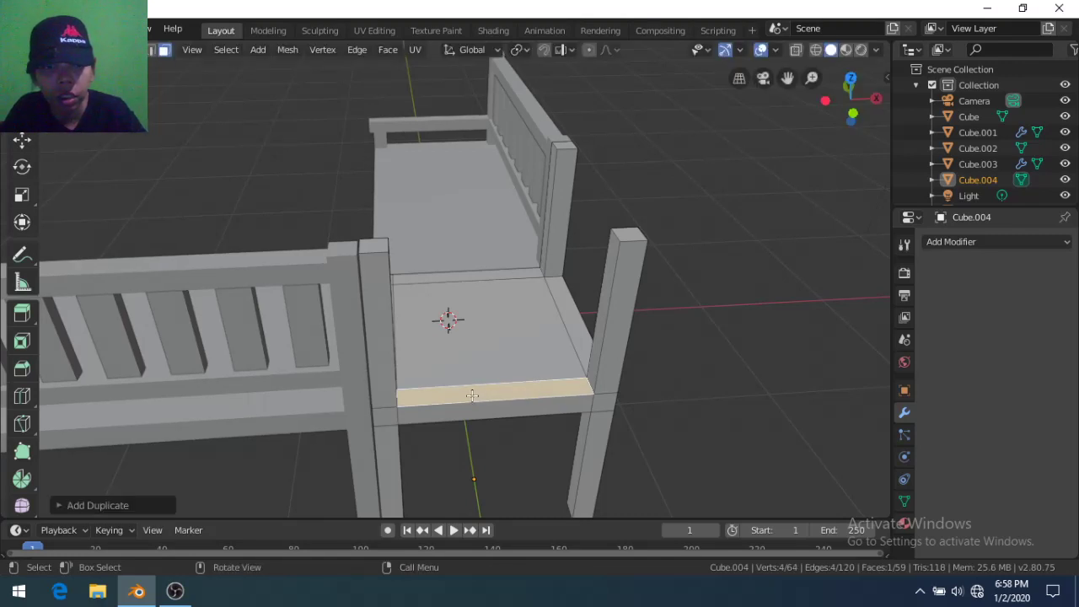
pyautogui.press('e')
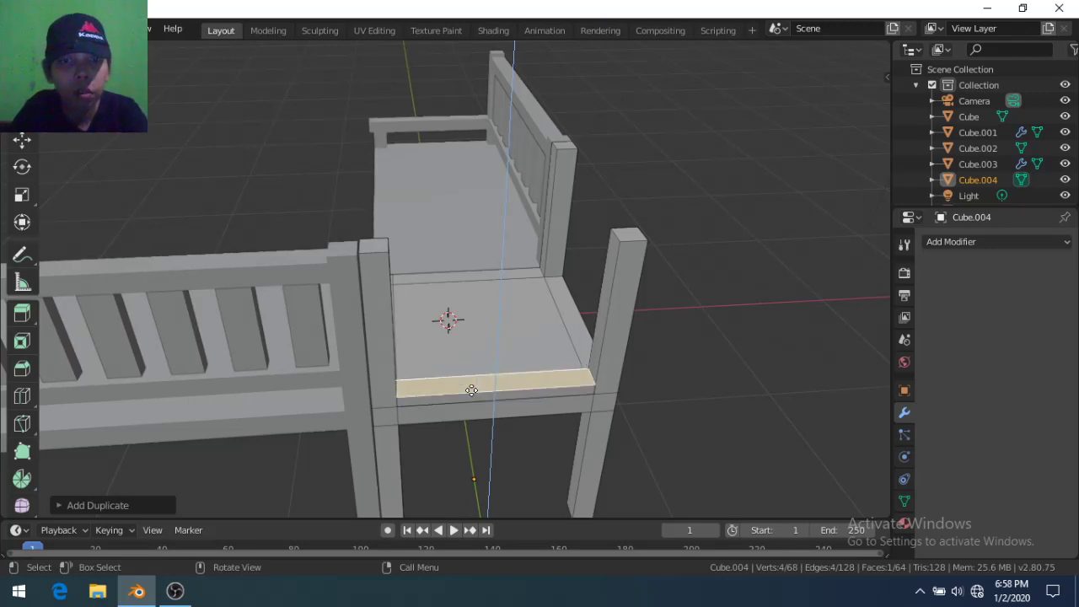
pyautogui.click(472, 390)
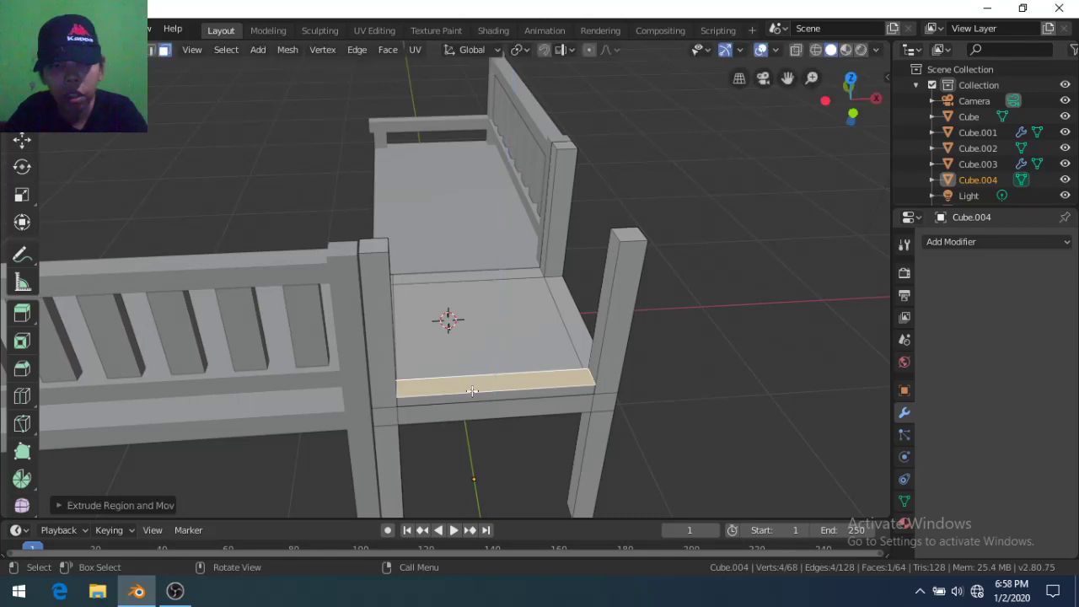
pyautogui.hotkey('ctrl', 'l')
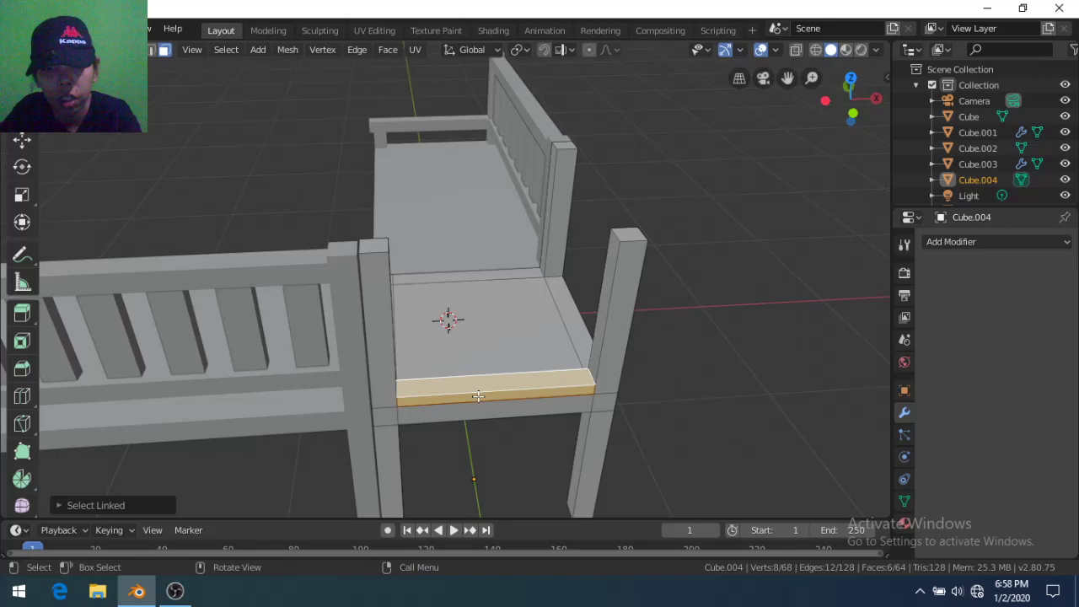
pyautogui.press('g')
pyautogui.write('z')
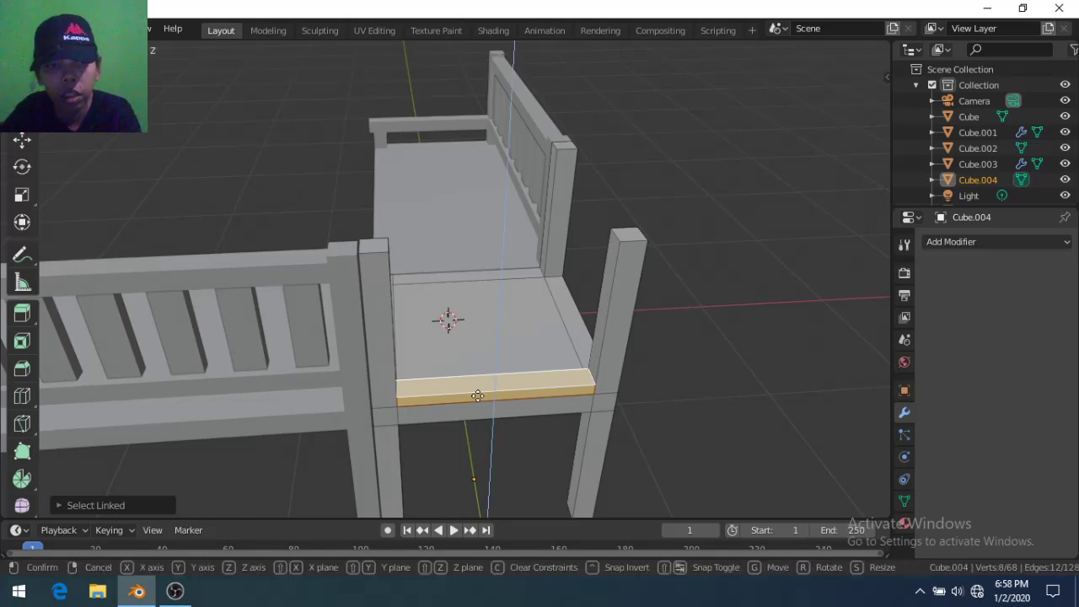
pyautogui.write('0.1')
pyautogui.press('Return')
pyautogui.moveTo(478, 395)
pyautogui.mouseDown(button='middle')
pyautogui.moveTo(457, 355)
pyautogui.moveTo(457, 388)
pyautogui.mouseUp(button='middle')
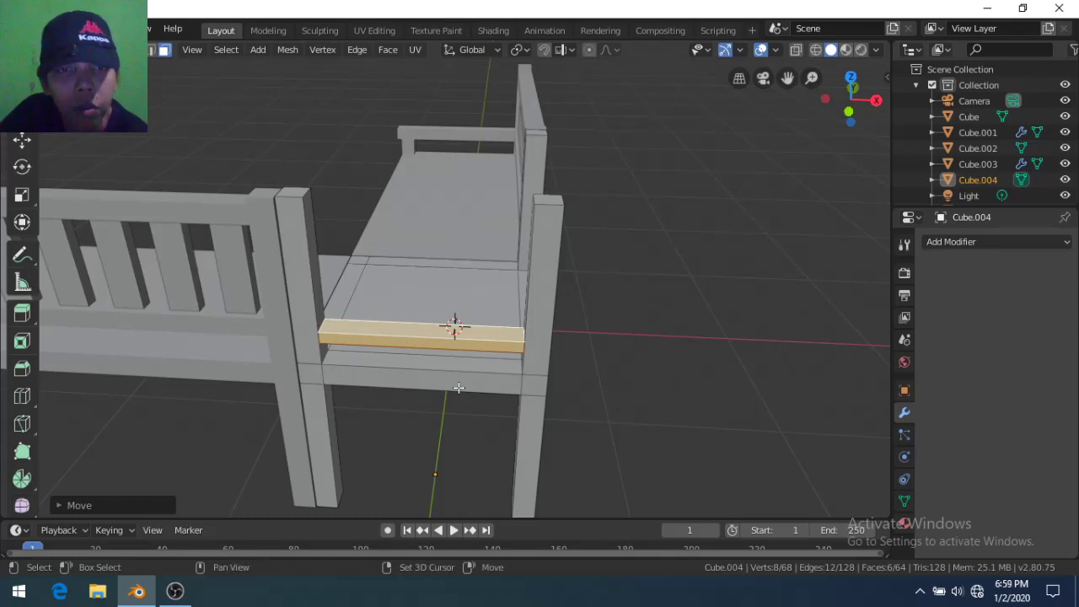
# Raise the plank 0.1 along Z on the bench's side end
pyautogui.press('g')
pyautogui.press('z')
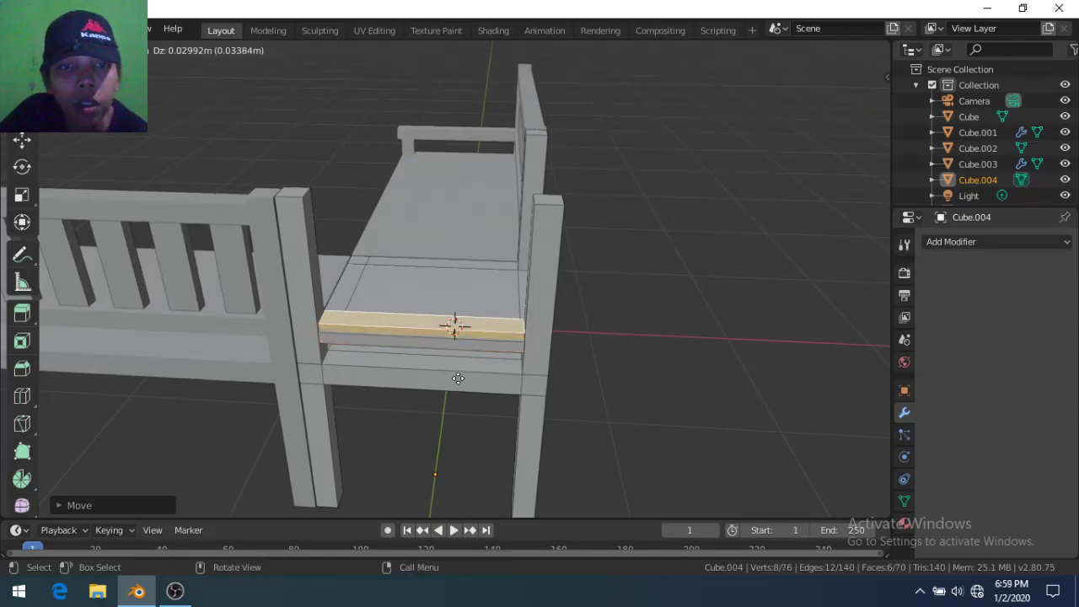
pyautogui.press('z')
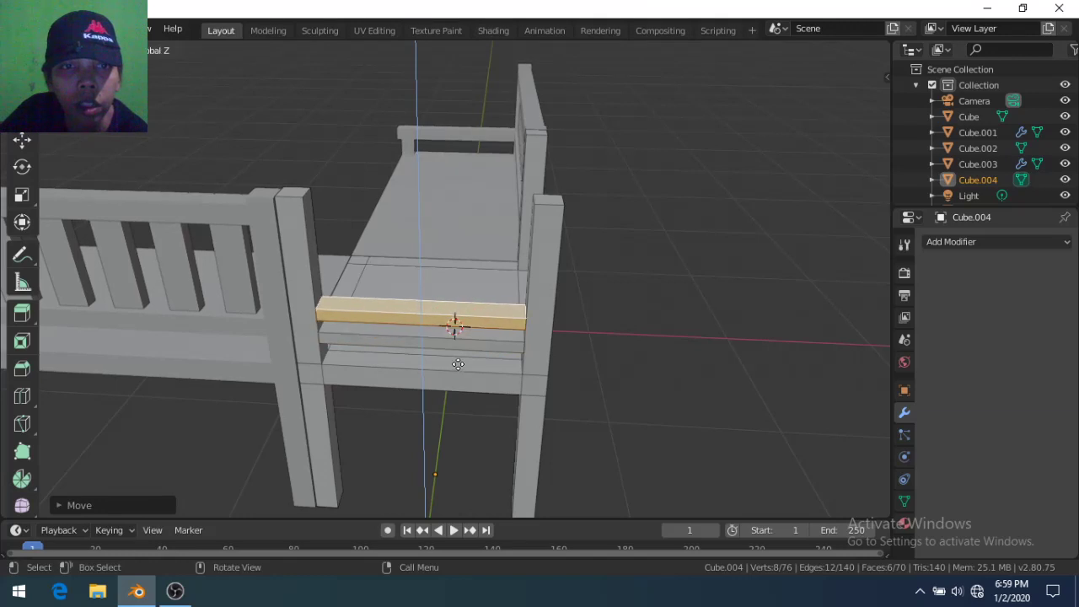
pyautogui.write('0.1')
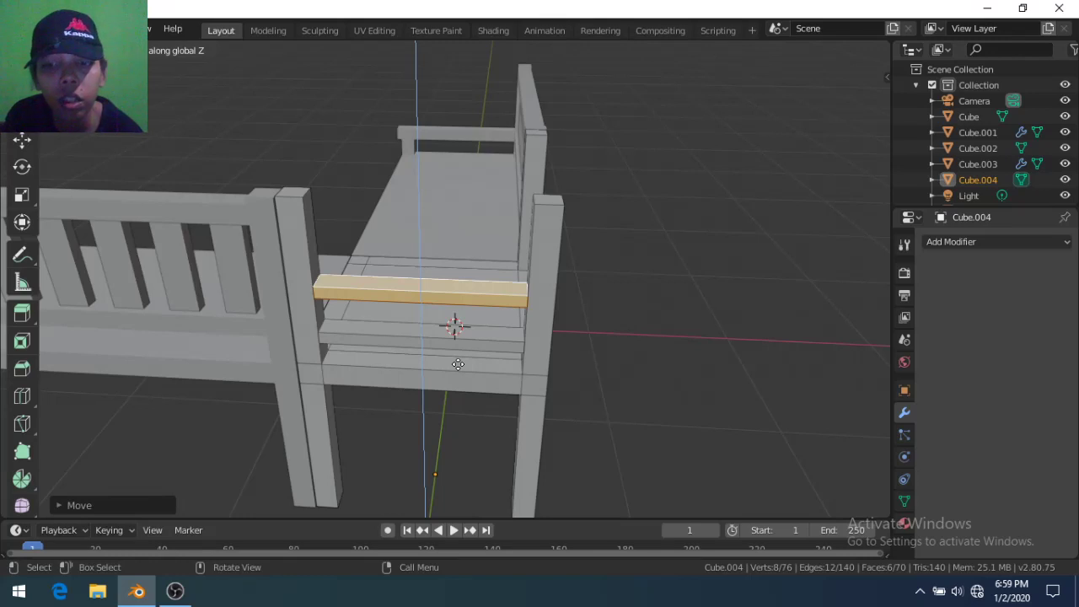
pyautogui.rightClick(458, 364)
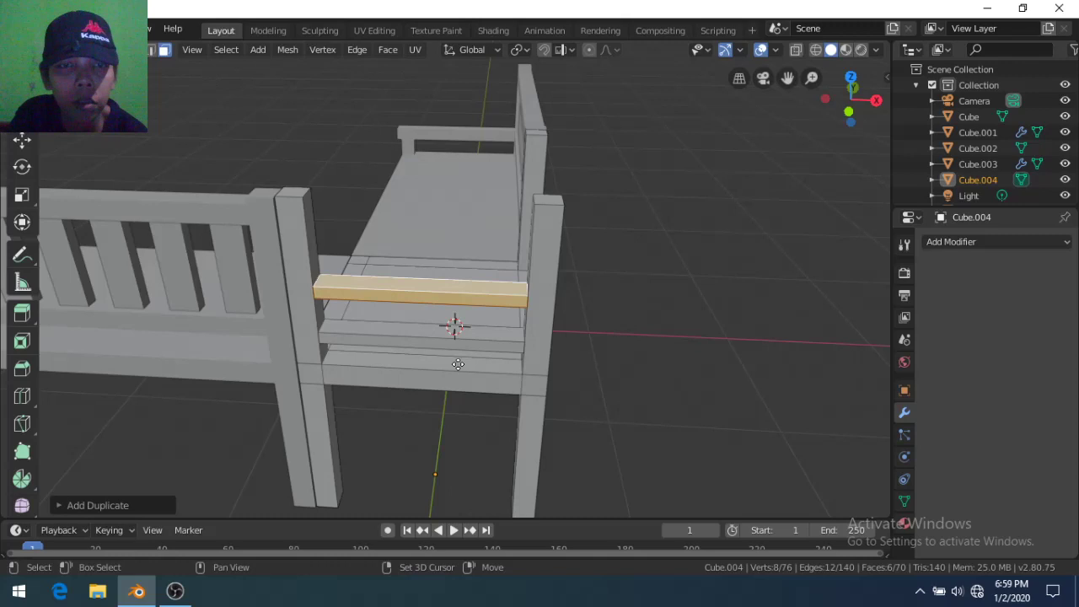
# Duplicate the plank and raise the copy 0.5 along Z as the next slat
pyautogui.hotkey('shift', 'd')
pyautogui.write('x0.2')
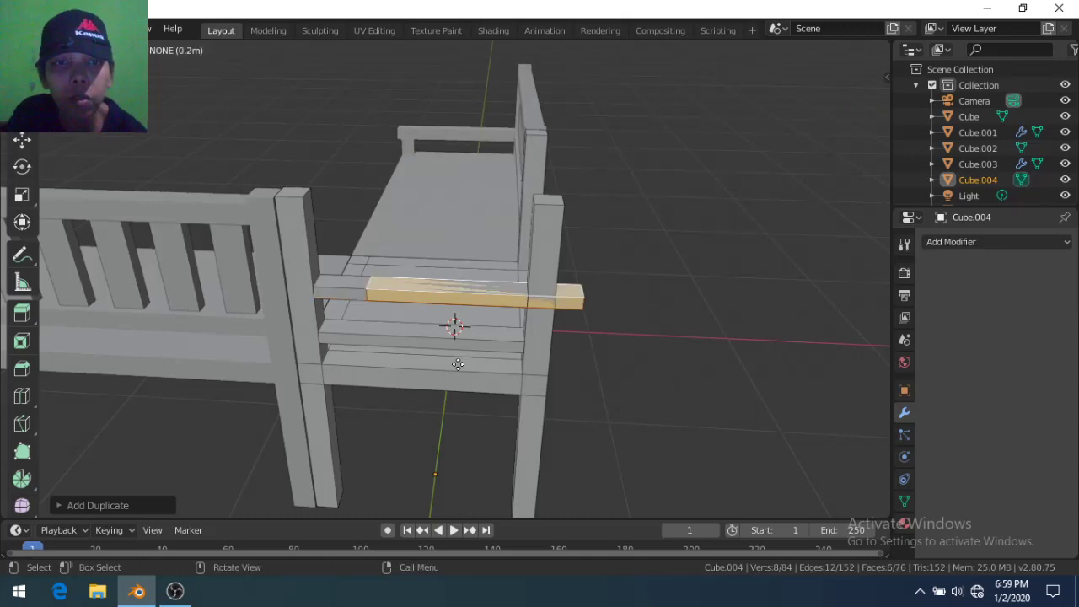
pyautogui.press('Tab')
pyautogui.press('Tab')
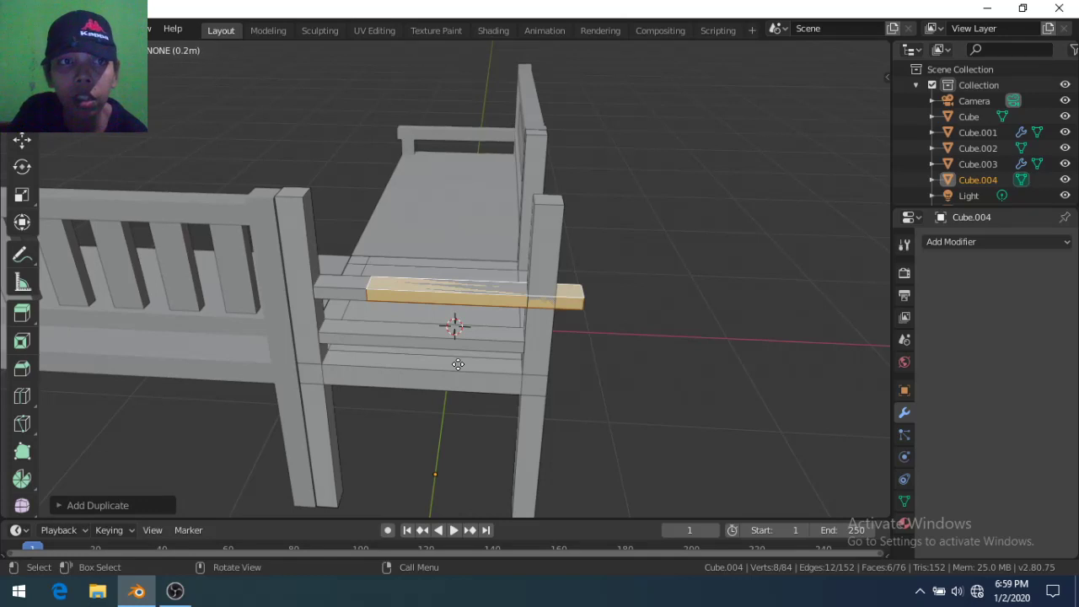
pyautogui.press('BackSpace')
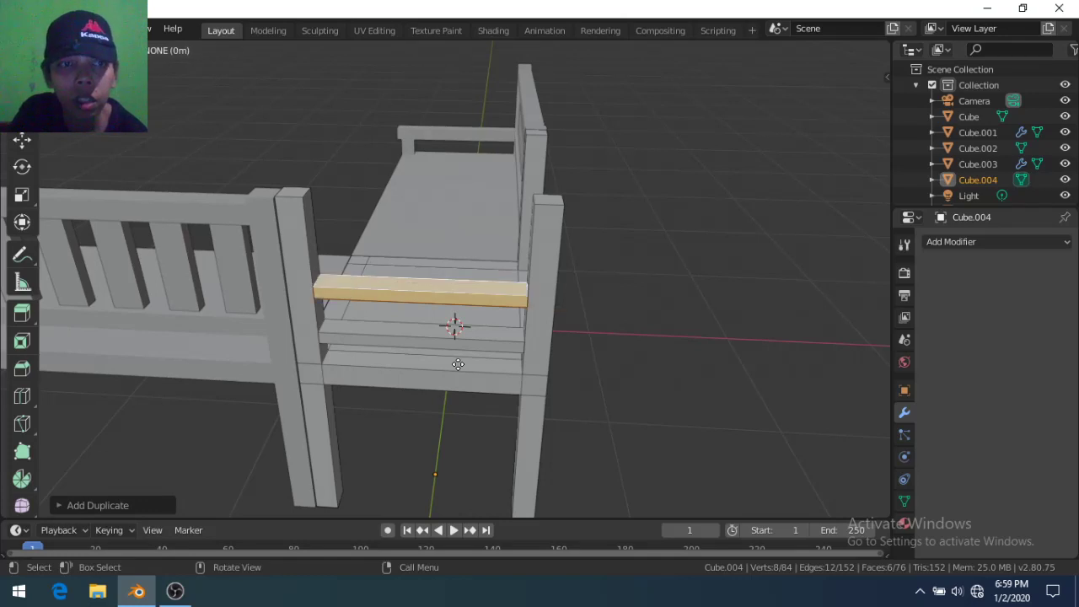
pyautogui.press('Escape')
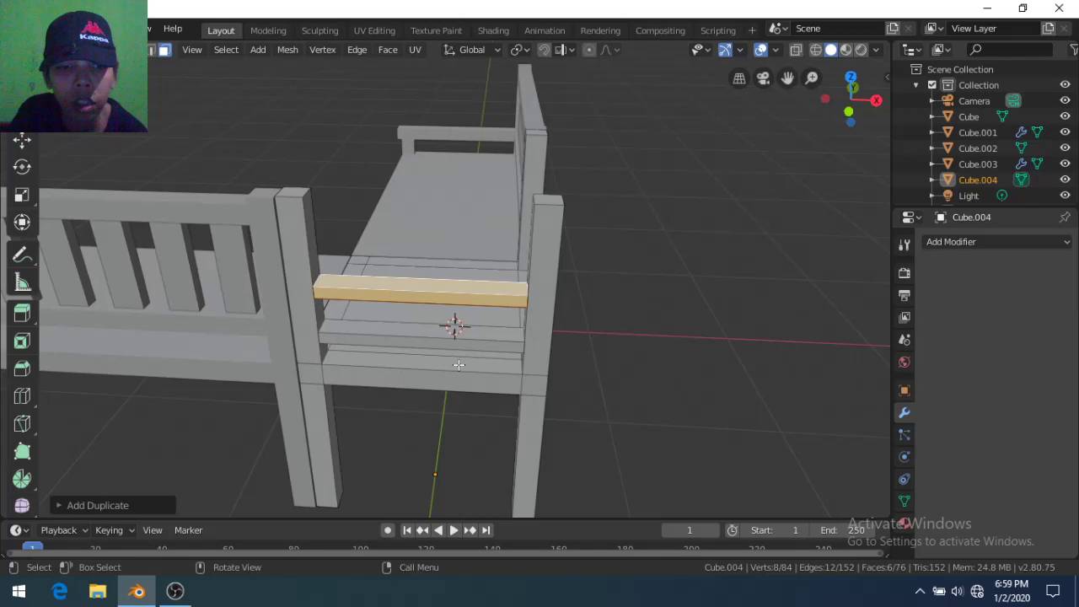
pyautogui.press('g')
pyautogui.press('z')
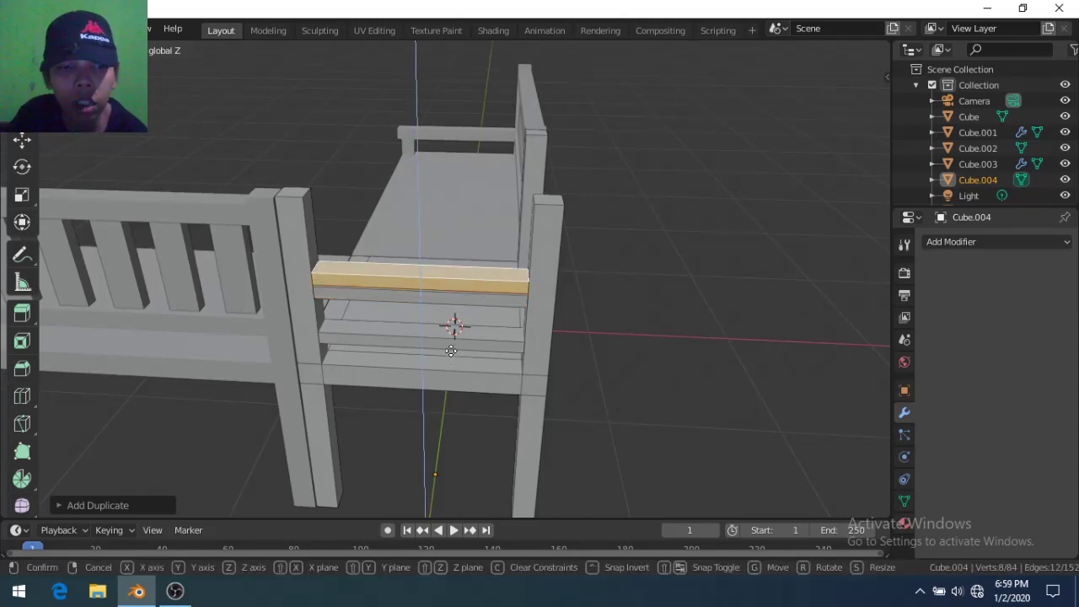
pyautogui.write('0.5')
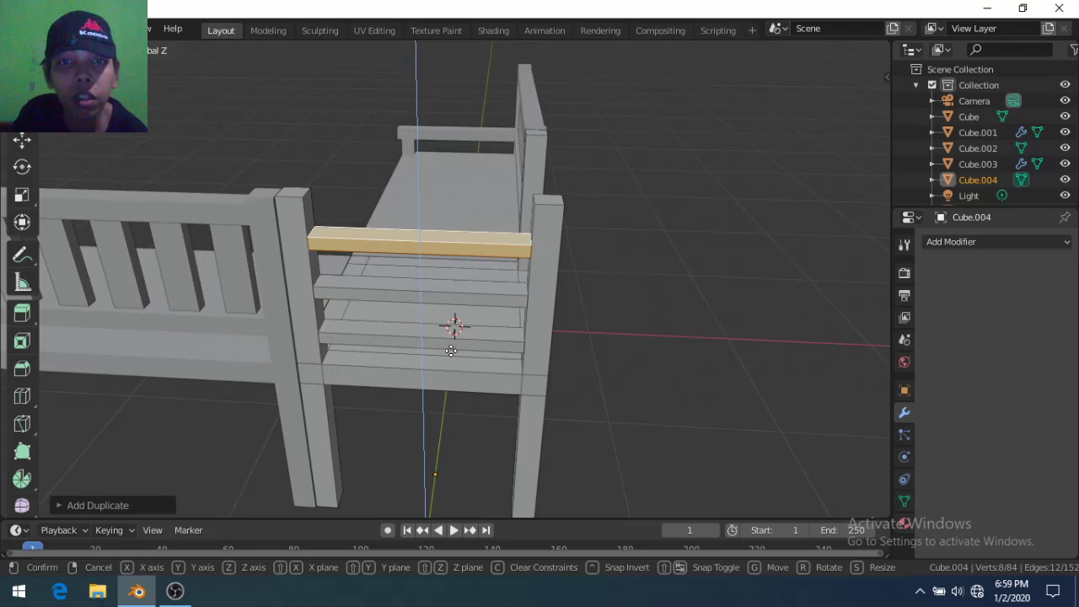
pyautogui.press('Return')
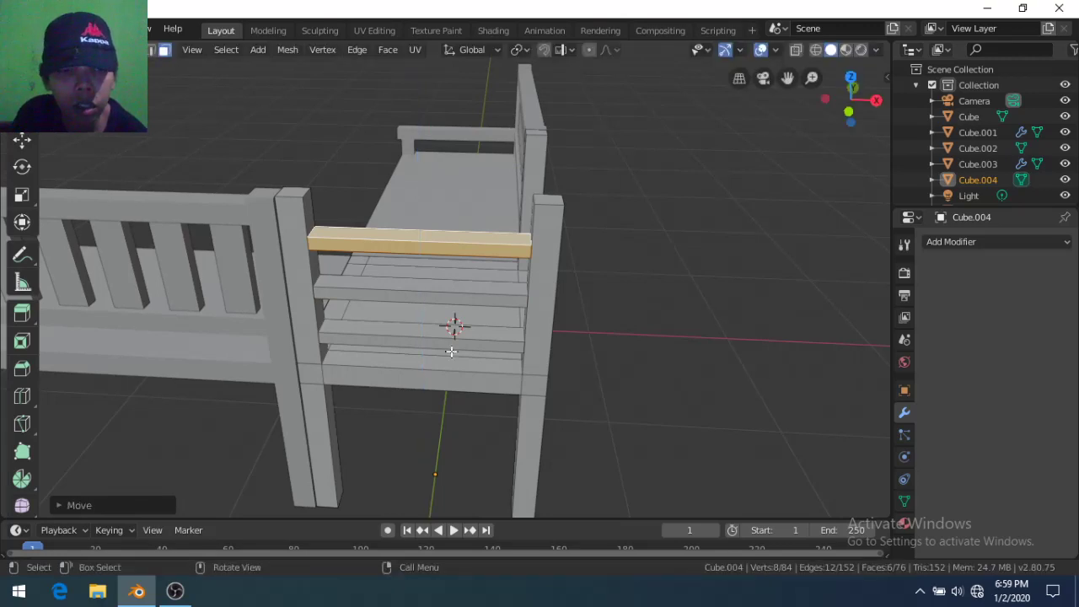
# Duplicate the uppermost slat and raise it 0.4 along Z as the top rail
pyautogui.hotkey('shift', 's')
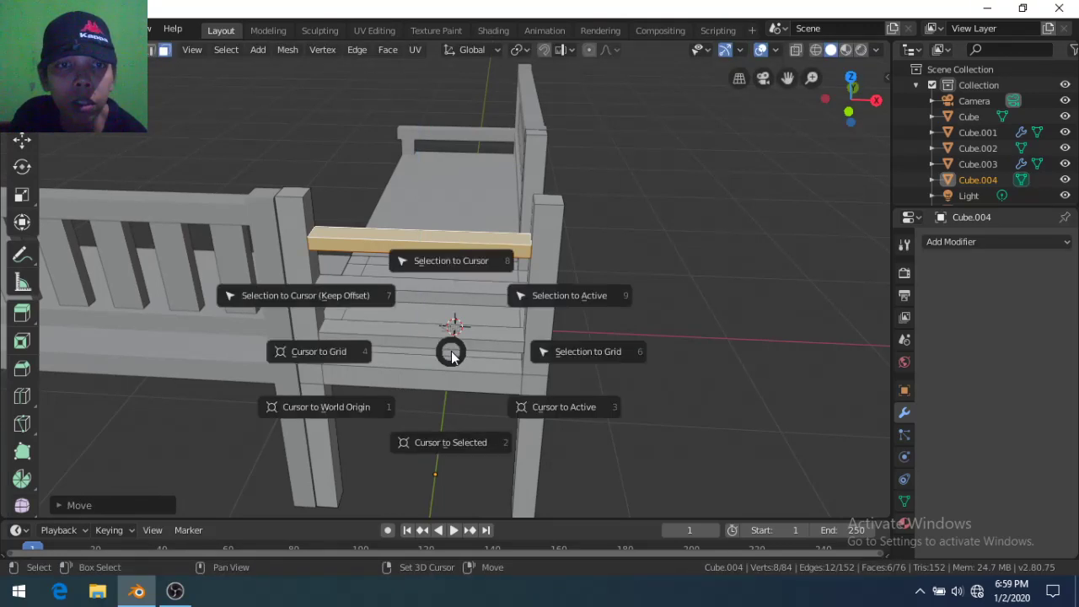
pyautogui.click(452, 355)
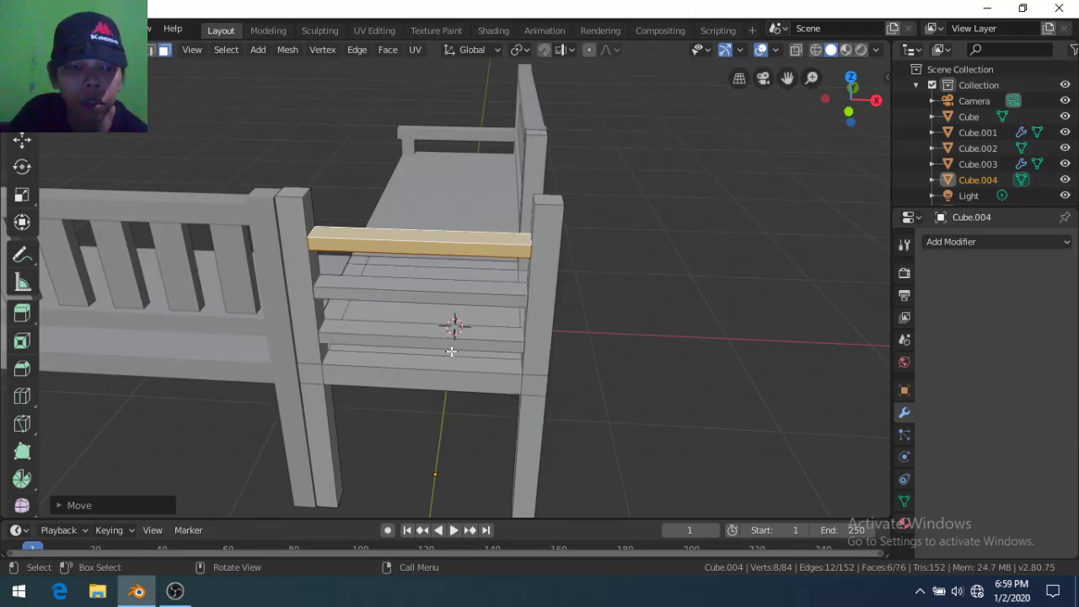
pyautogui.hotkey('shift', 'd')
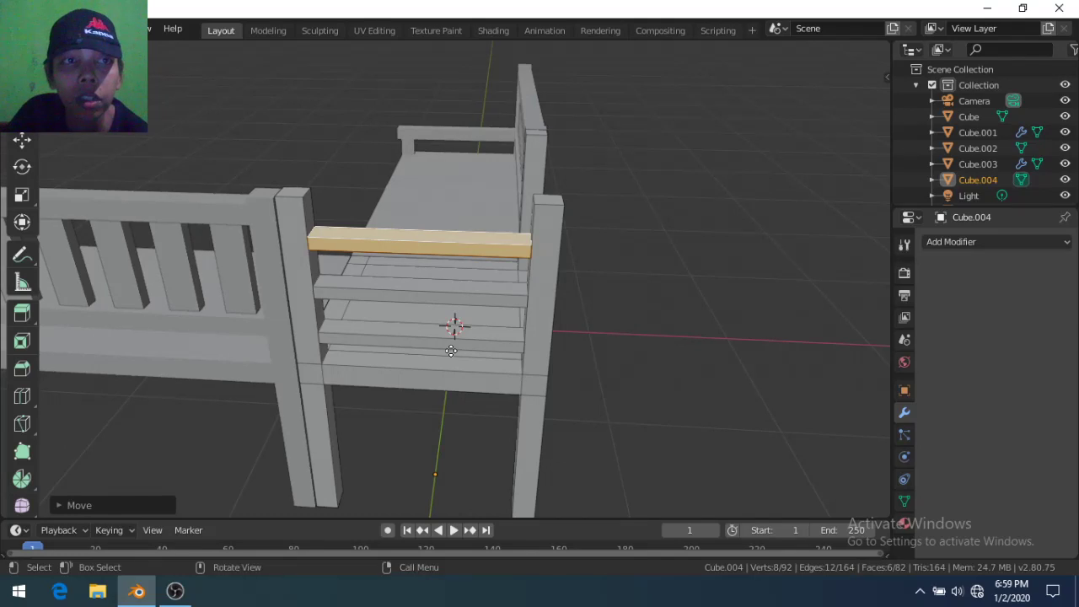
pyautogui.rightClick(451, 350)
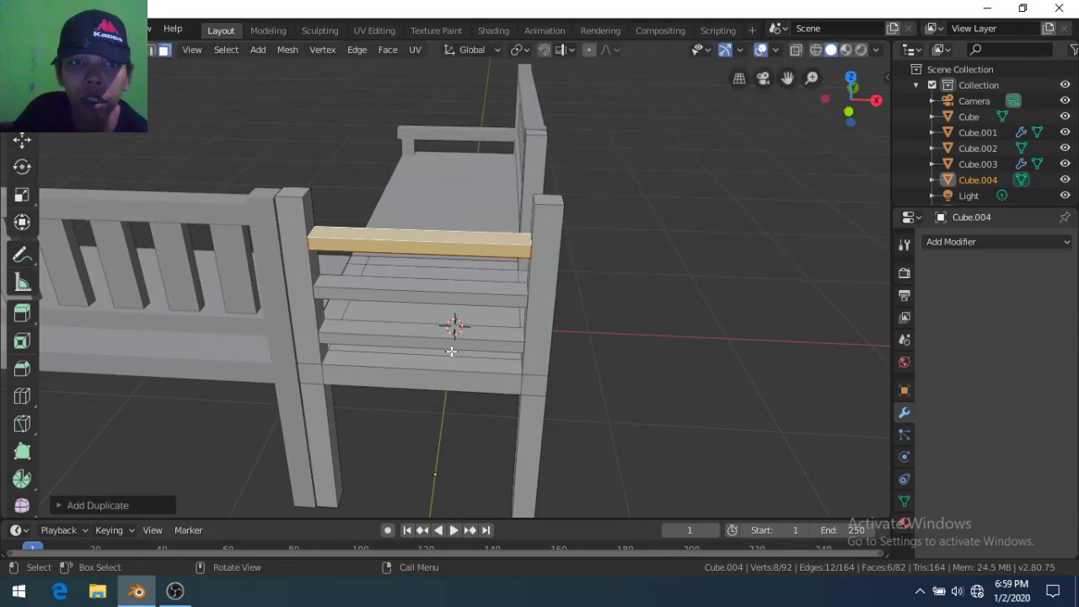
pyautogui.write('gz')
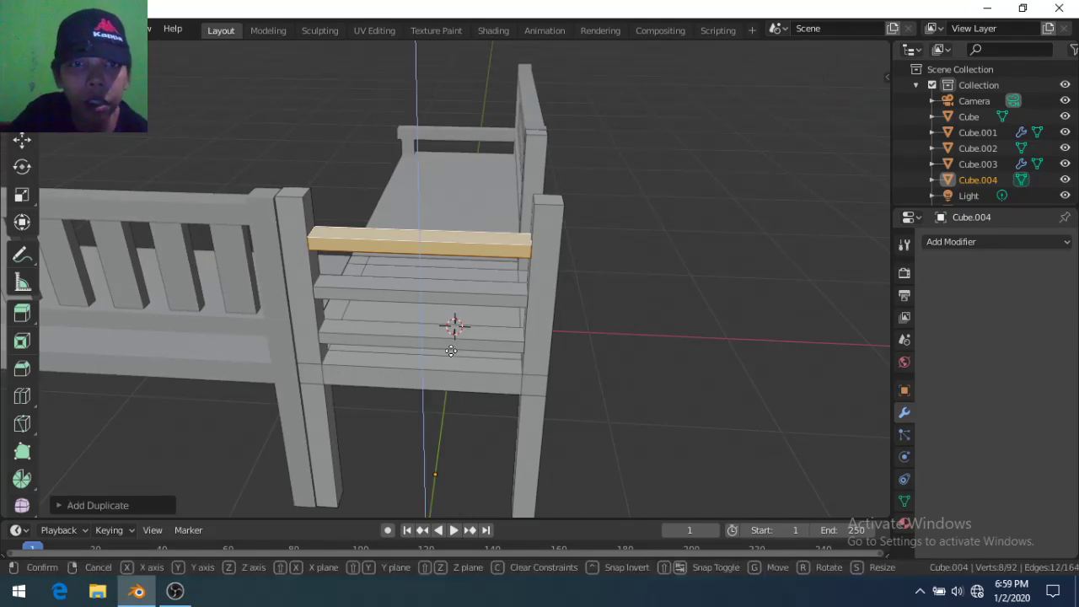
pyautogui.write('0.4')
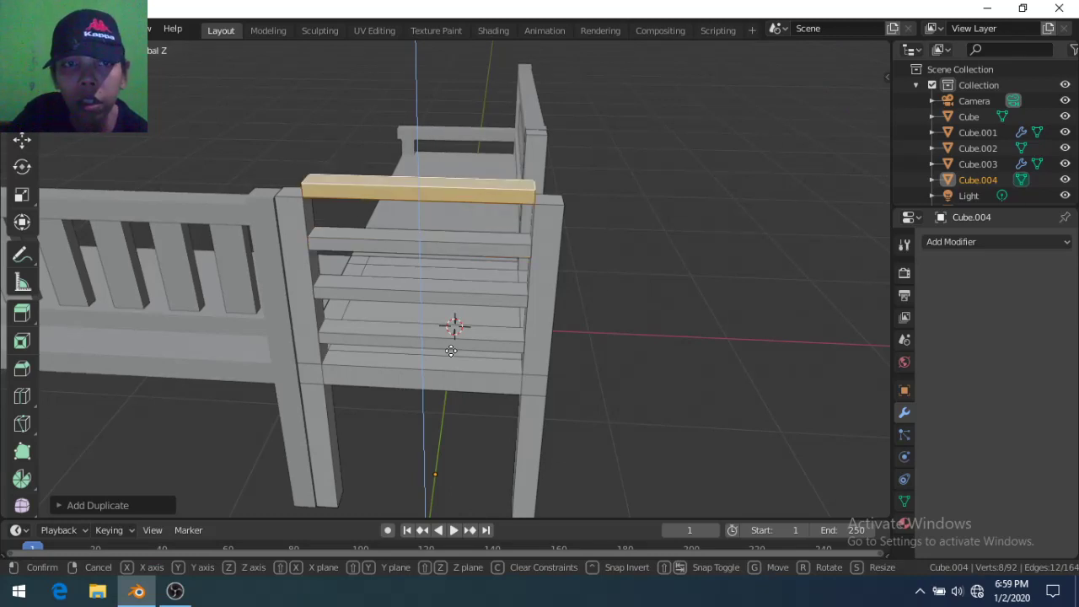
pyautogui.press('Return')
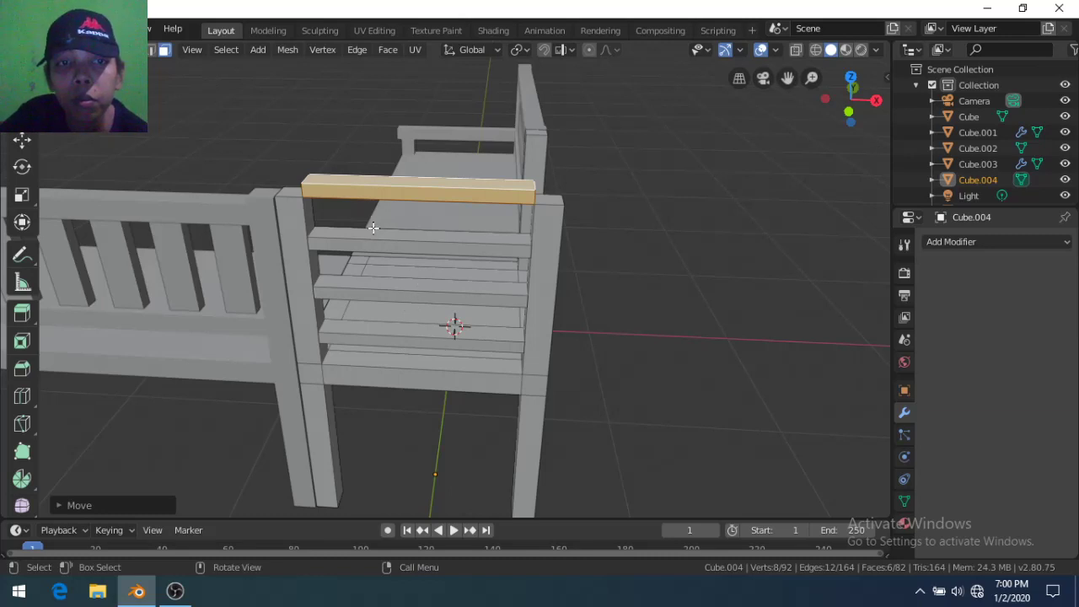
# Move the top rail to -1.055 along Z so it sits flush on the post tops
pyautogui.scroll(2, 373, 227)
pyautogui.moveTo(374, 228); pyautogui.dragTo(427, 230, button='middle')
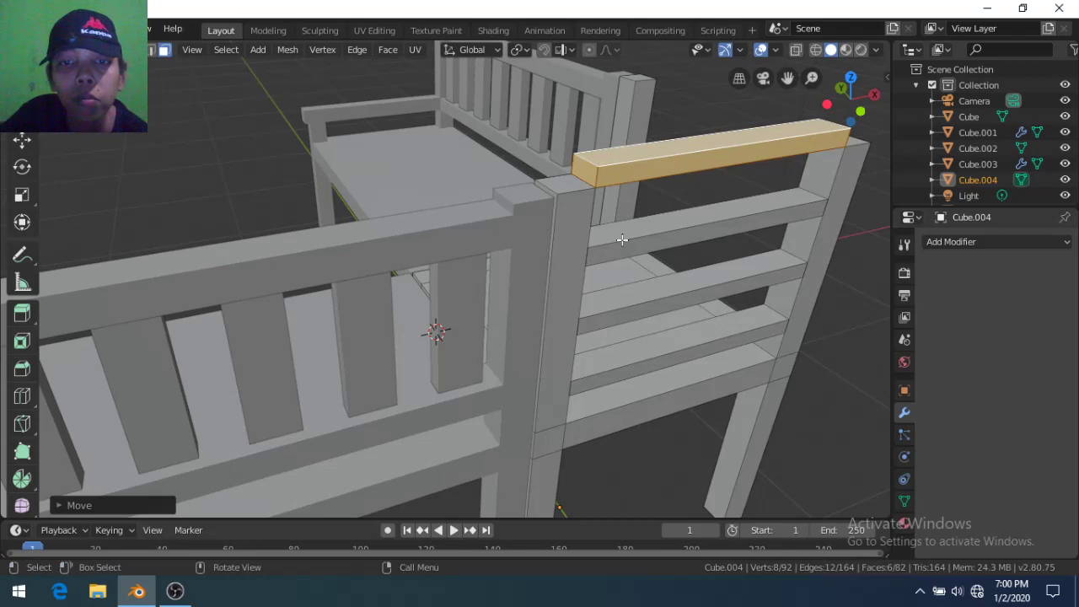
pyautogui.moveTo(621, 239); pyautogui.dragTo(559, 230, button='middle')
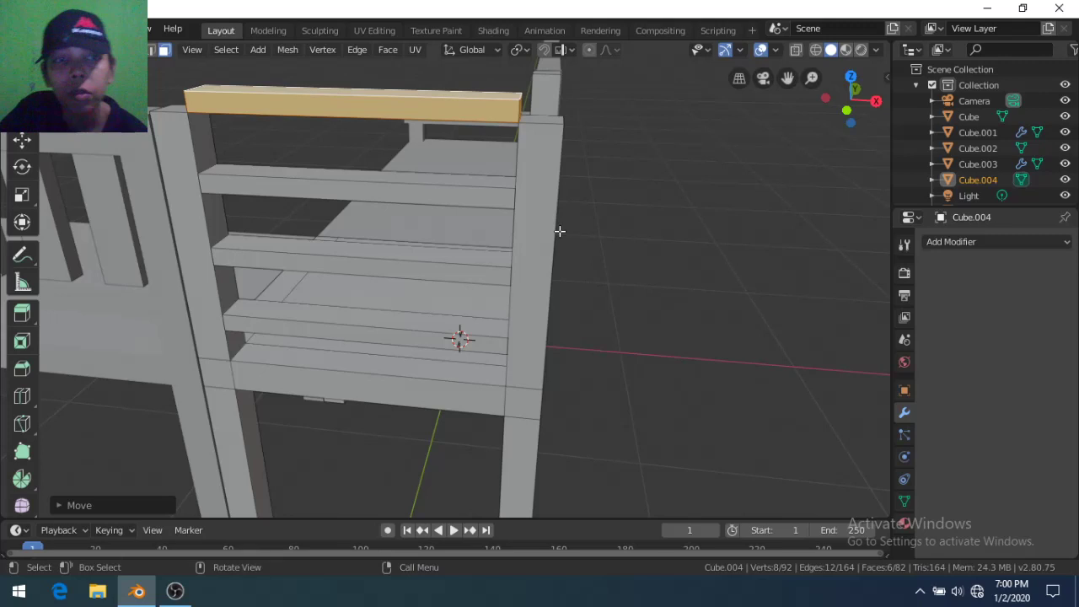
pyautogui.press('g')
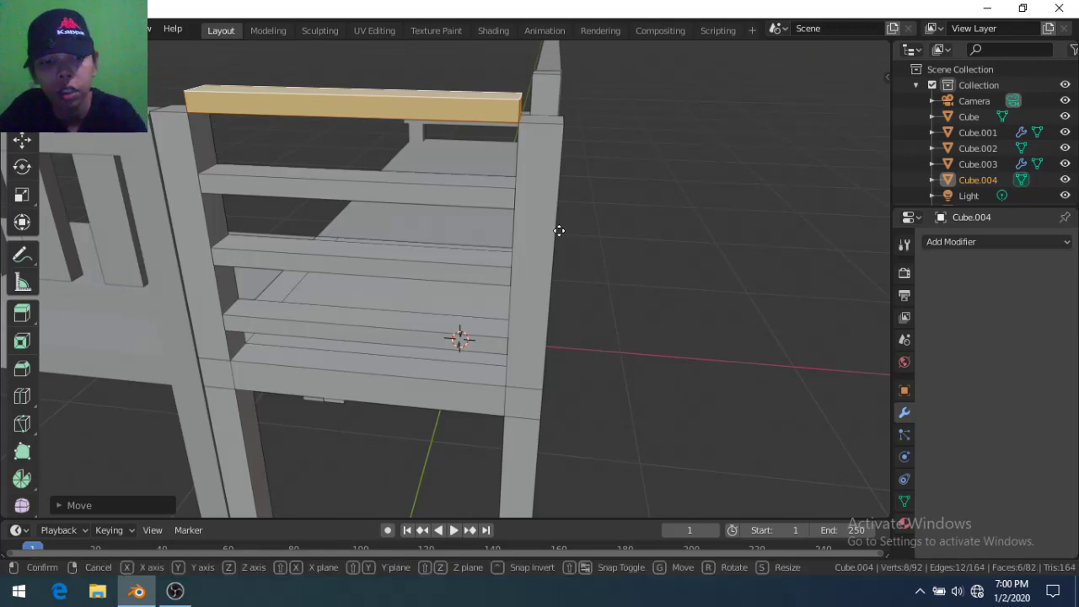
pyautogui.press('z')
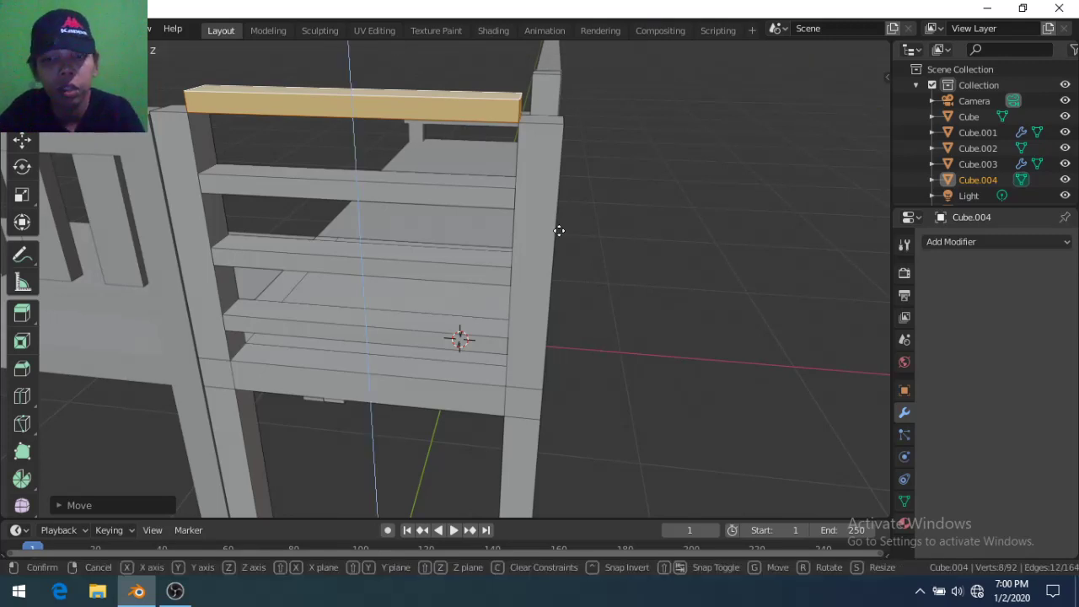
pyautogui.write('0.2')
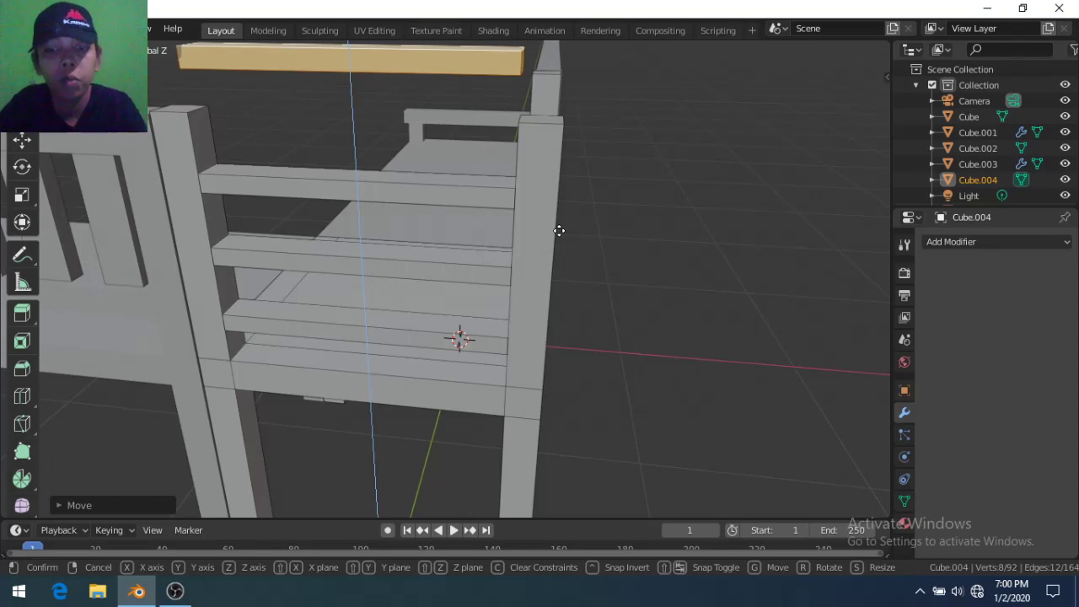
pyautogui.press('BackSpace')
pyautogui.press('BackSpace')
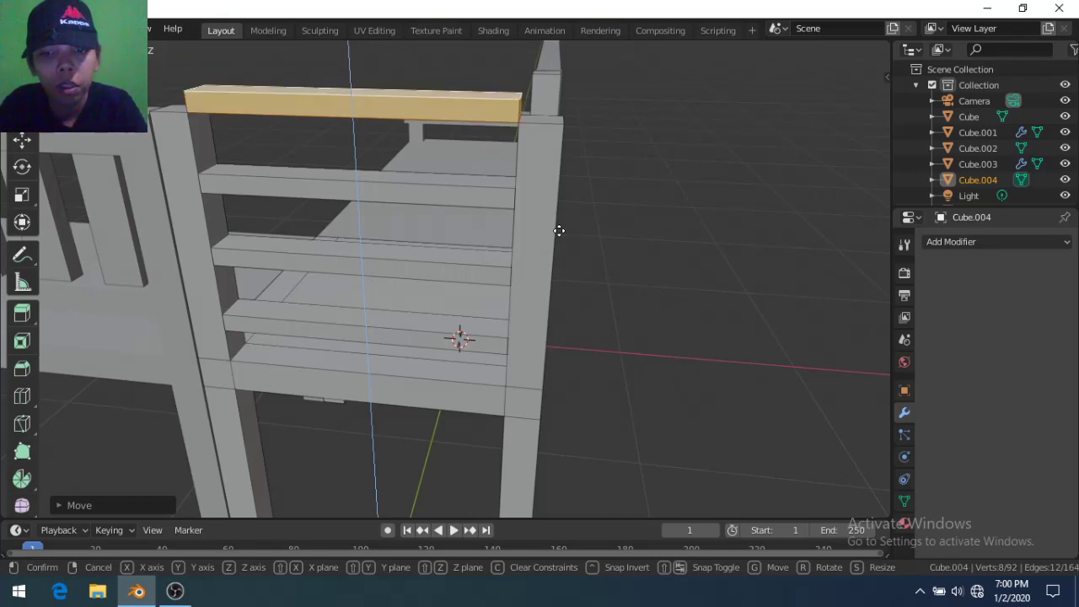
pyautogui.write('-')
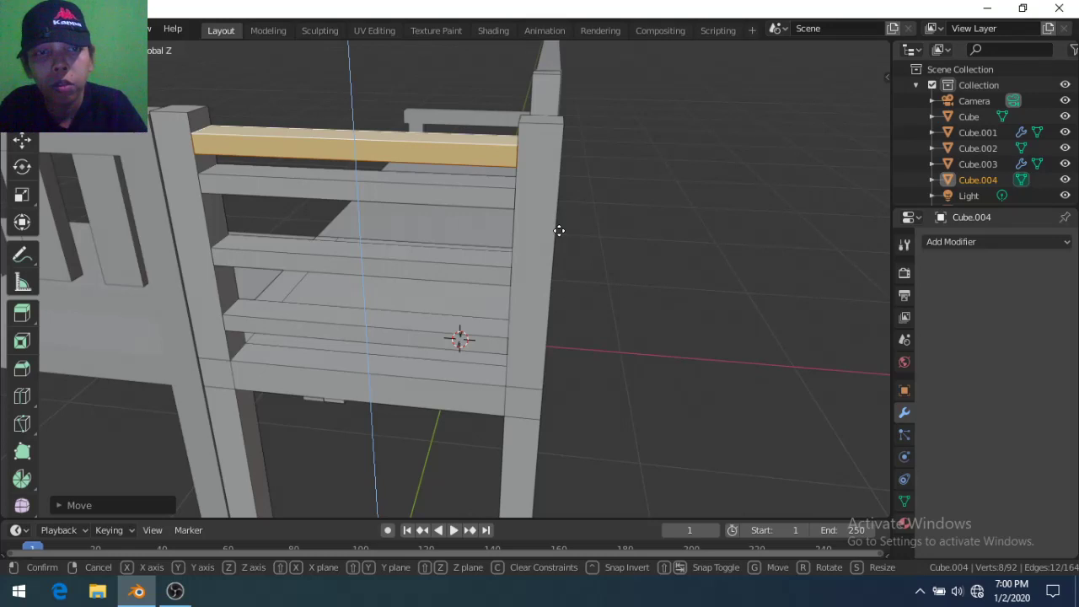
pyautogui.write('1.5')
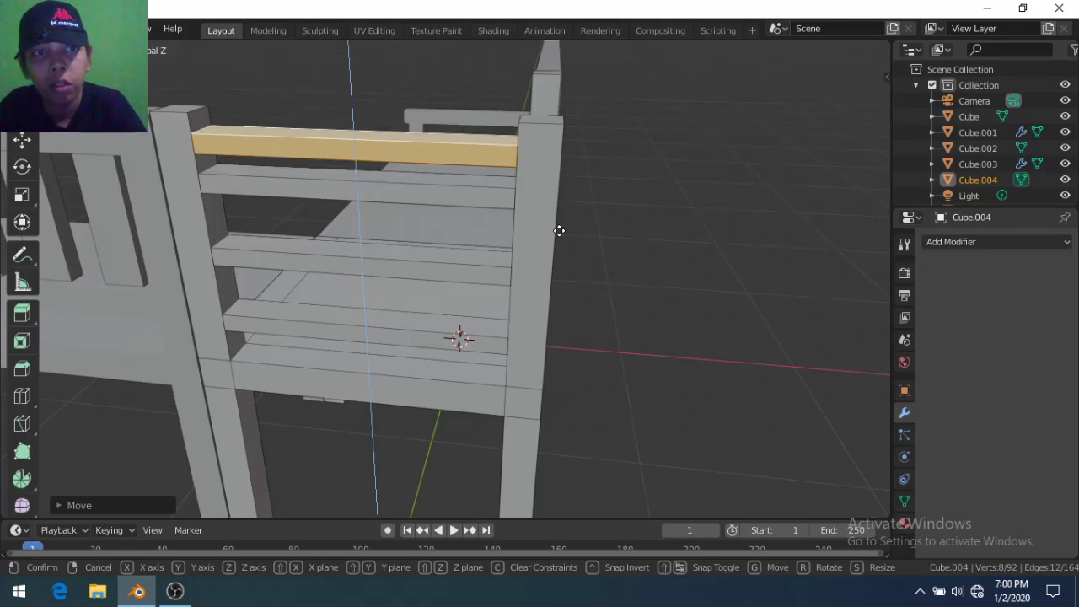
pyautogui.press('-')
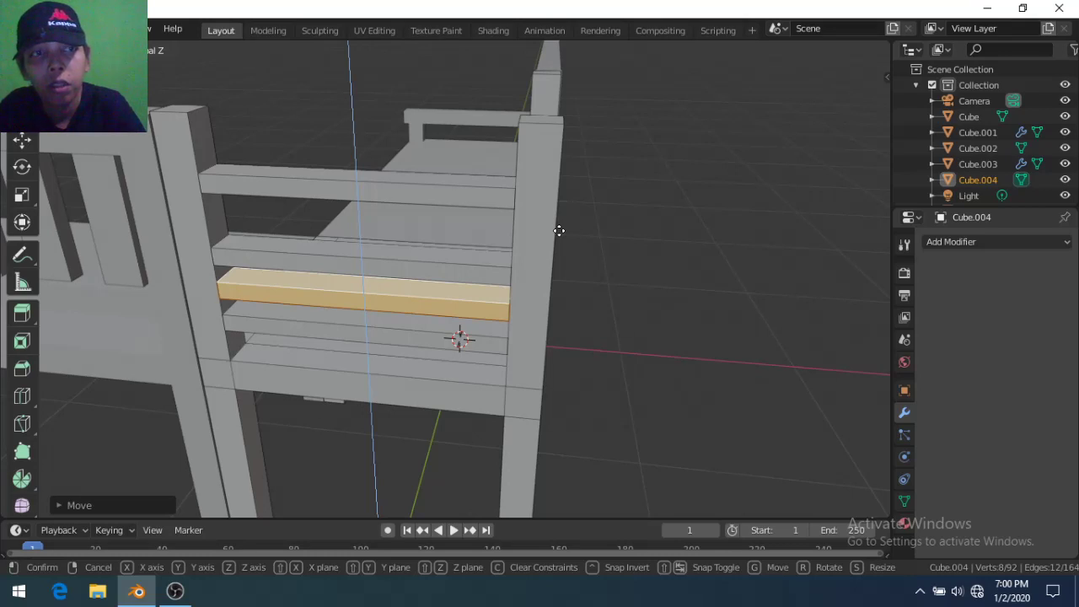
pyautogui.write('-1')
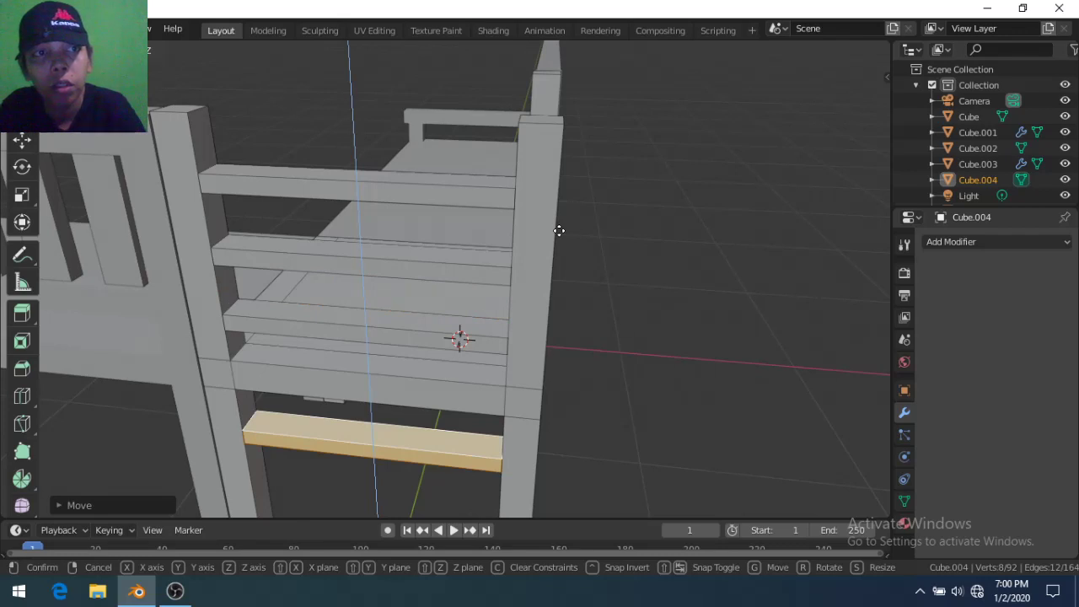
pyautogui.write('.')
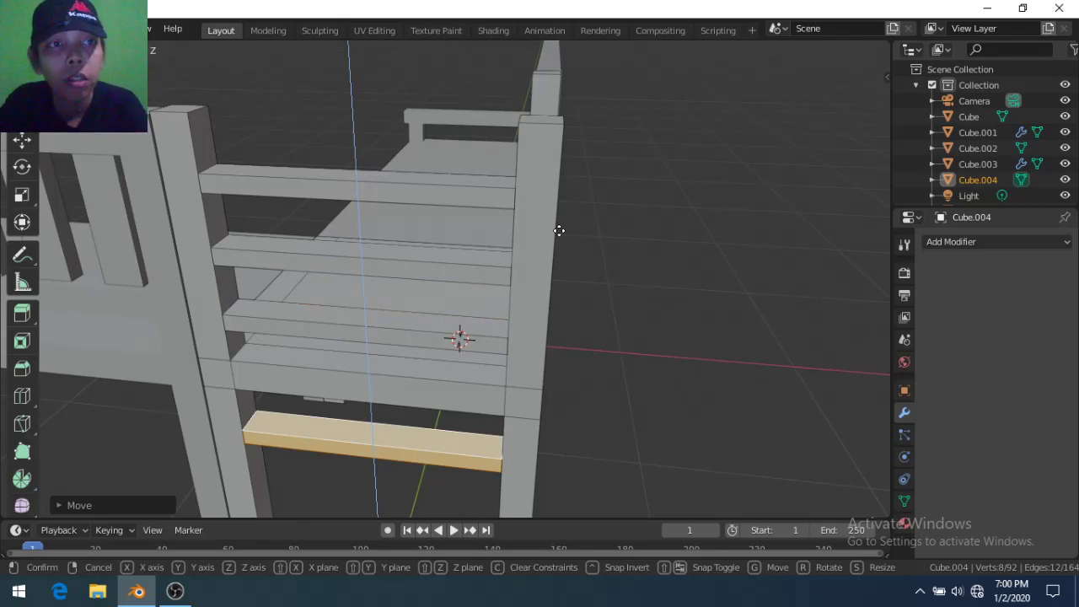
pyautogui.write('0')
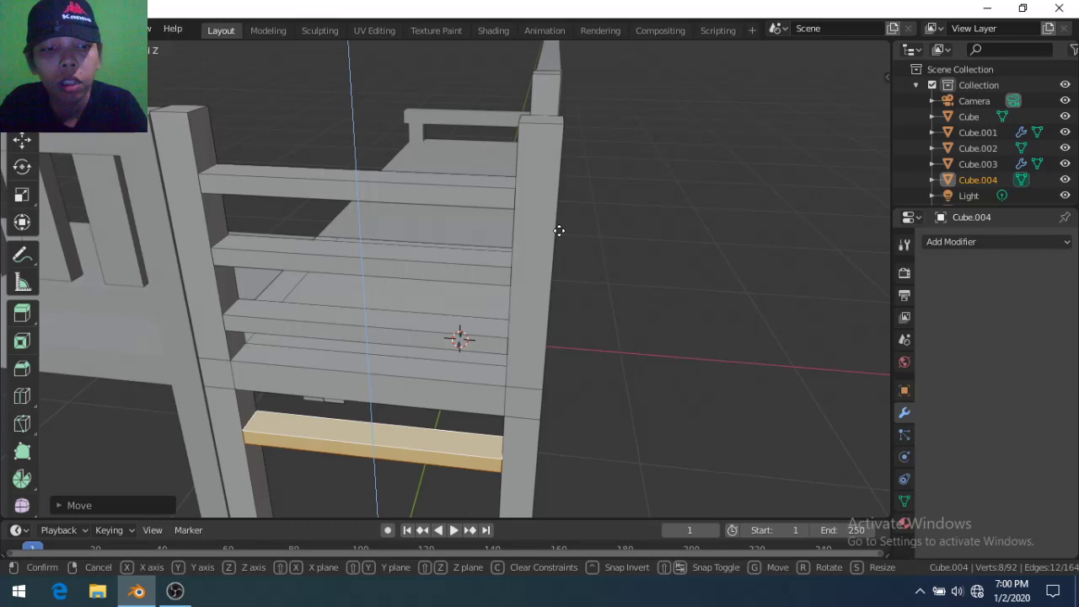
pyautogui.write('5')
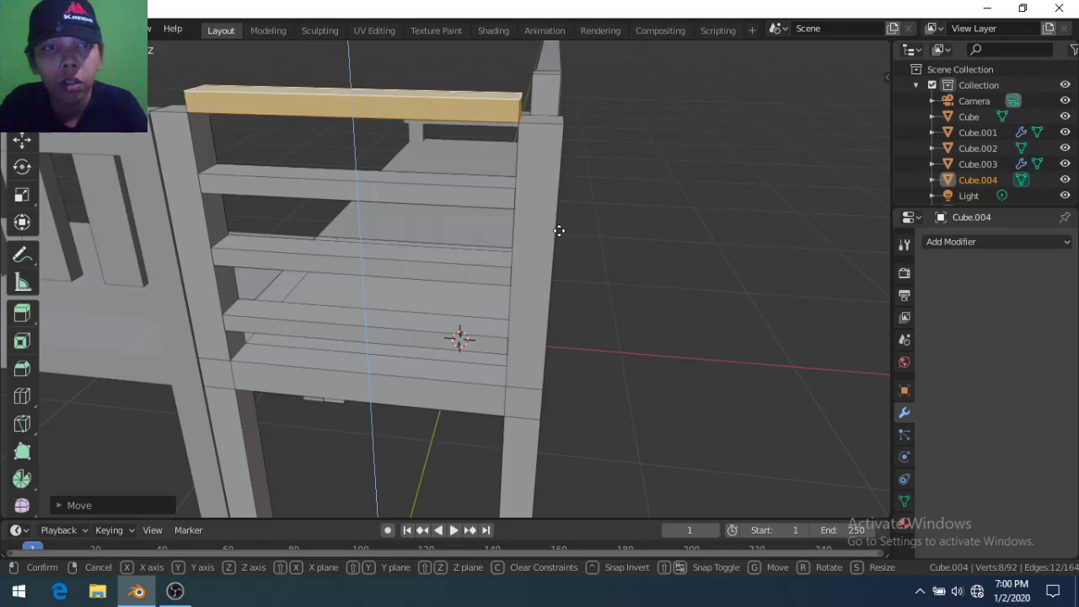
pyautogui.write('5')
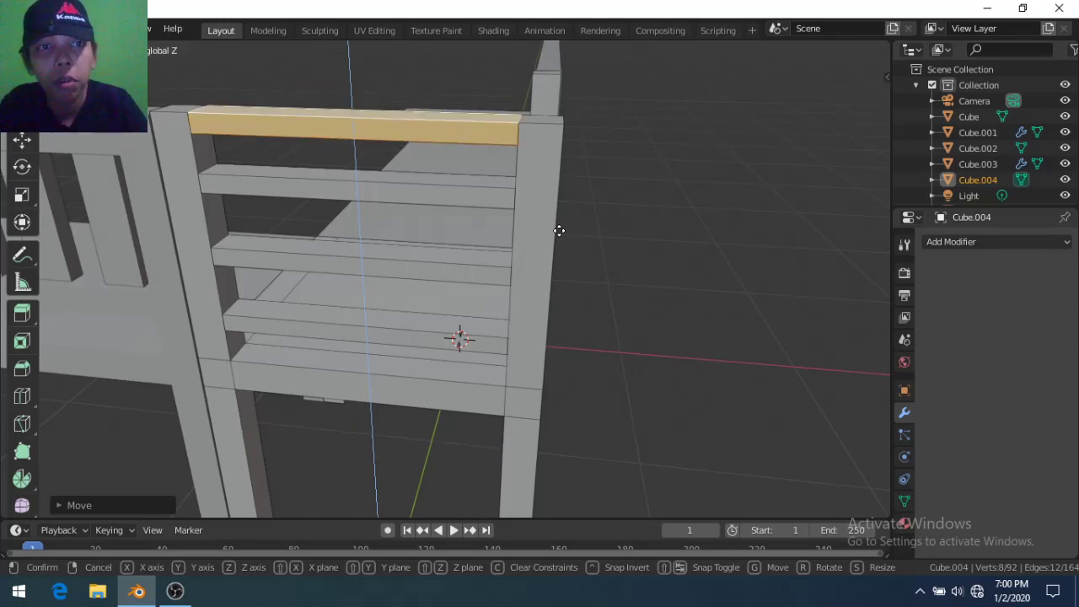
pyautogui.press('Return')
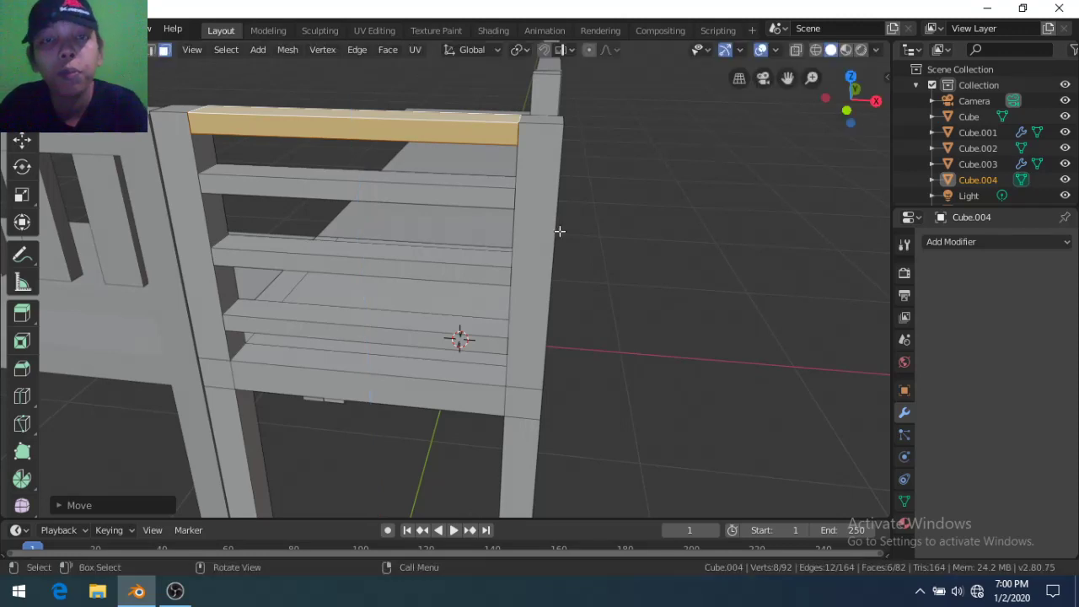
# Select the seat's front edge face and duplicate it in place
pyautogui.scroll(2, 592, 190)
pyautogui.moveTo(592, 191); pyautogui.dragTo(555, 204, button='middle')
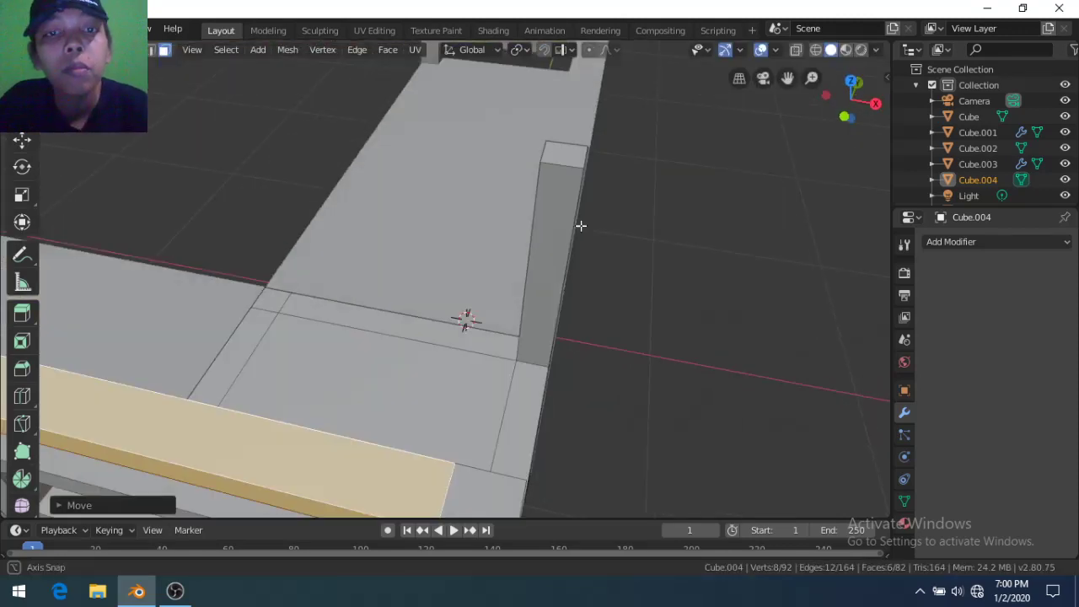
pyautogui.scroll(-2, 539, 236)
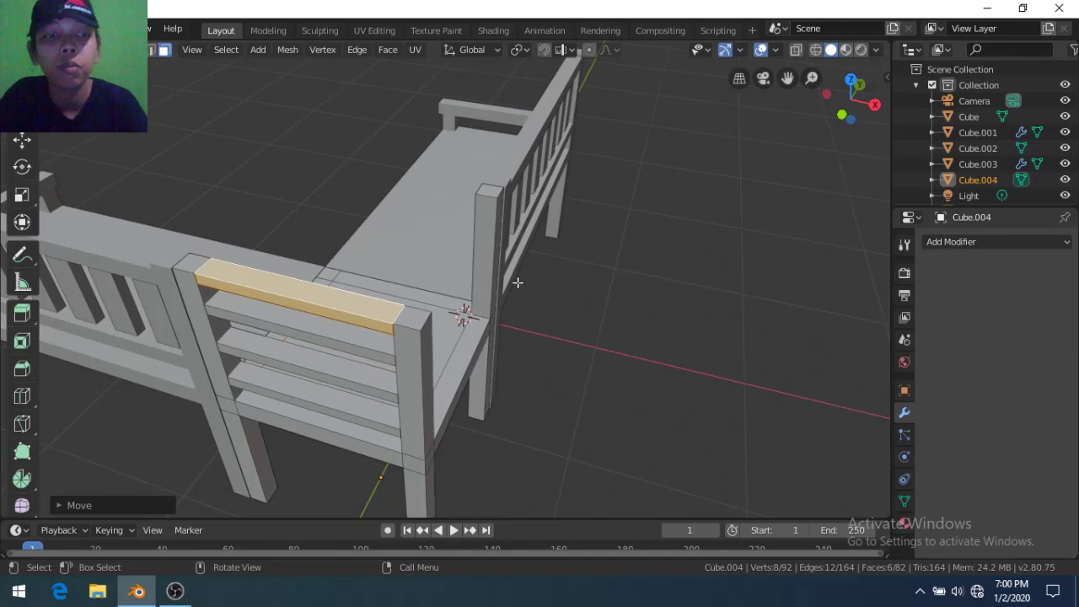
pyautogui.moveTo(512, 332); pyautogui.dragTo(397, 317, button='middle')
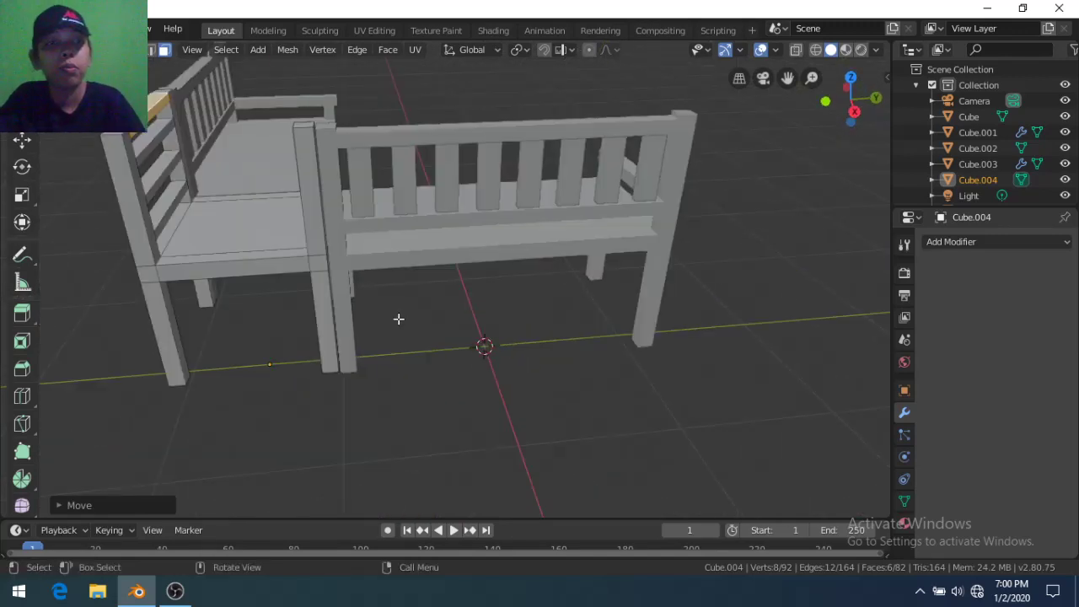
pyautogui.click(206, 262)
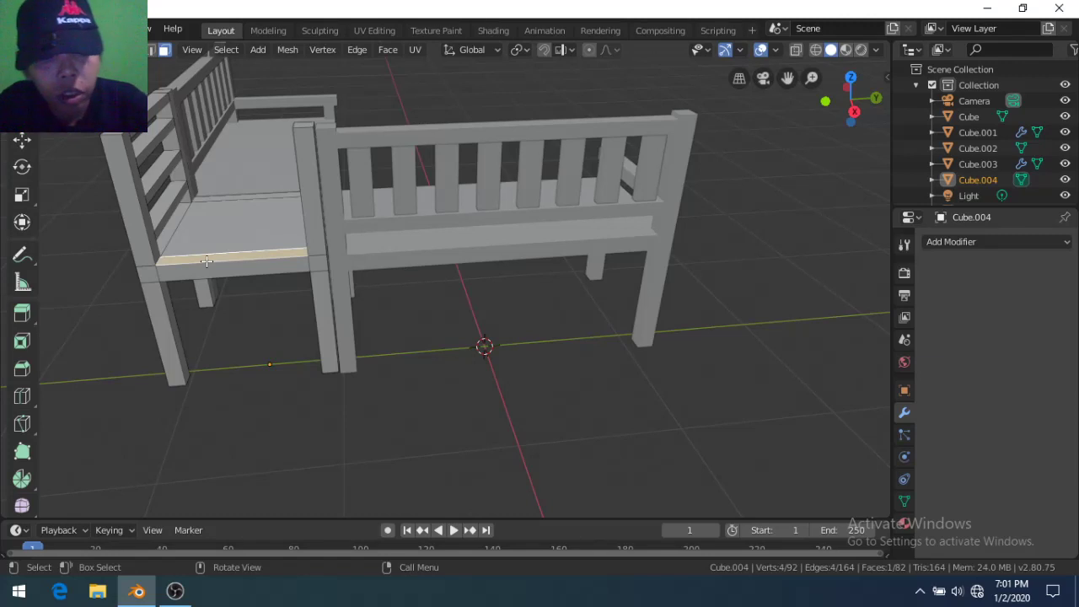
pyautogui.hotkey('shift', 'd')
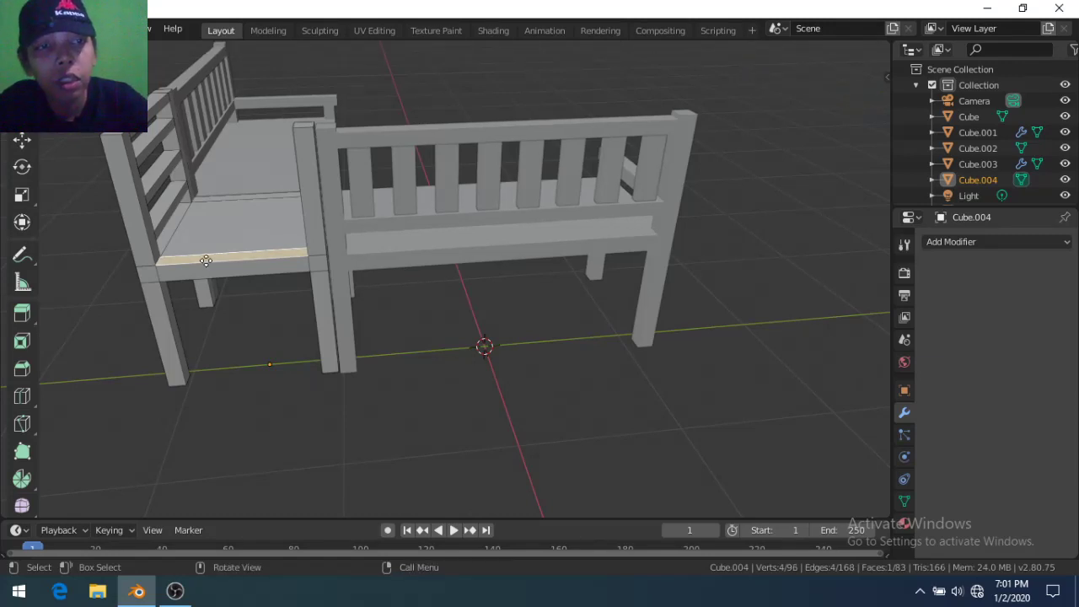
pyautogui.click(206, 260)
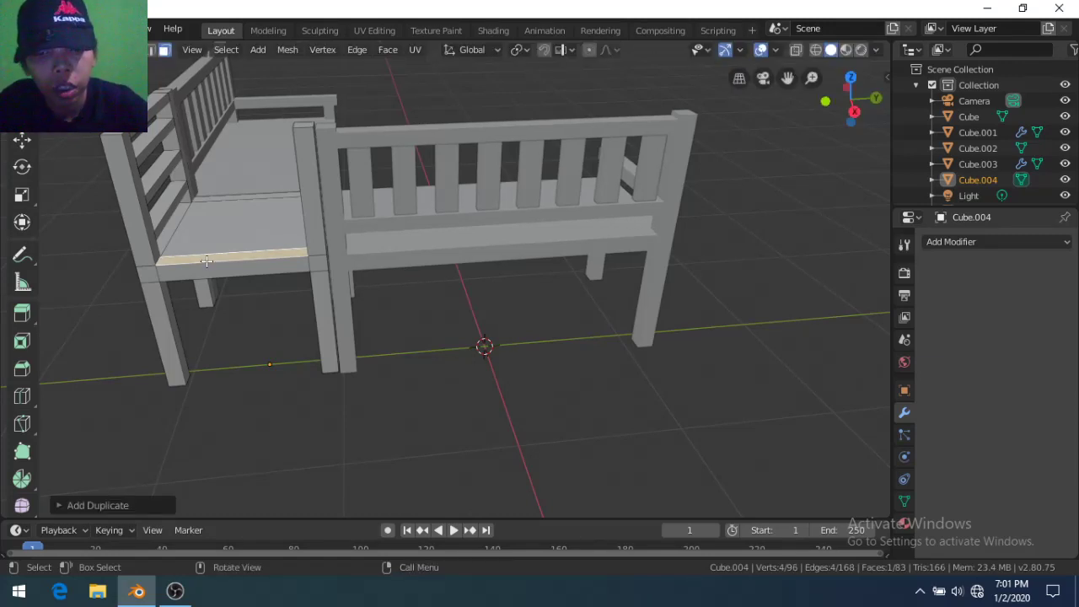
# Make another copy of the seat-edge face and raise the connected piece vertically
pyautogui.hotkey('shift', 'd')
pyautogui.press('z')
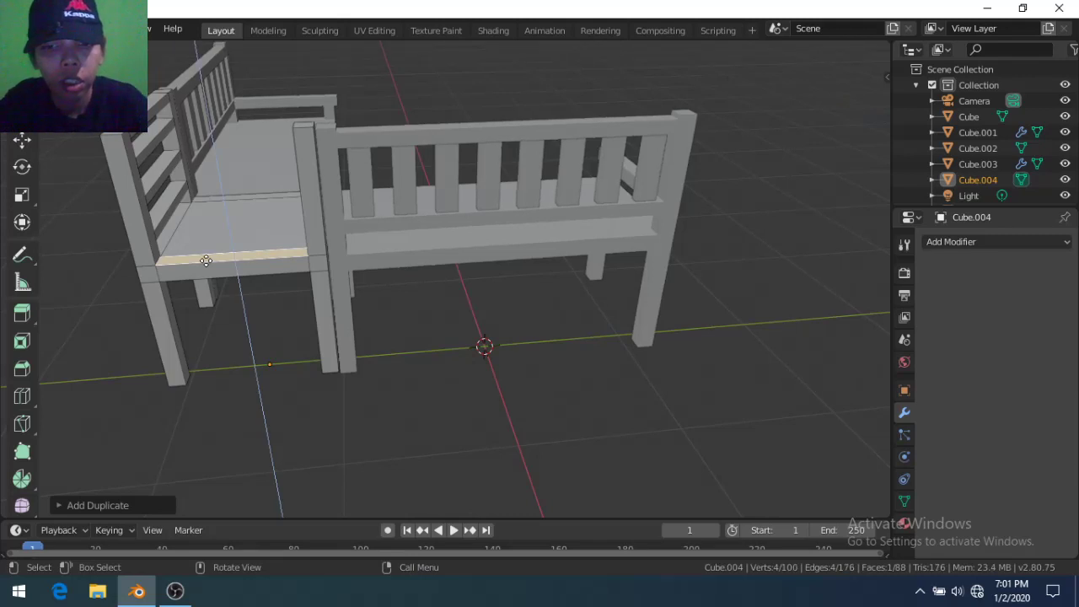
pyautogui.hotkey('ctrl', 'z')
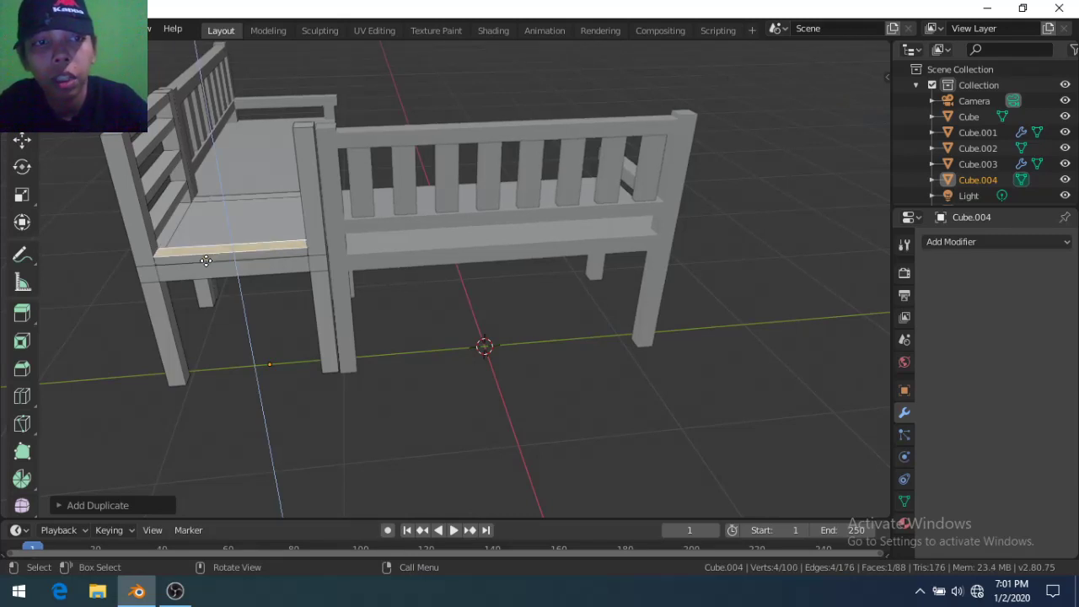
pyautogui.click(206, 260)
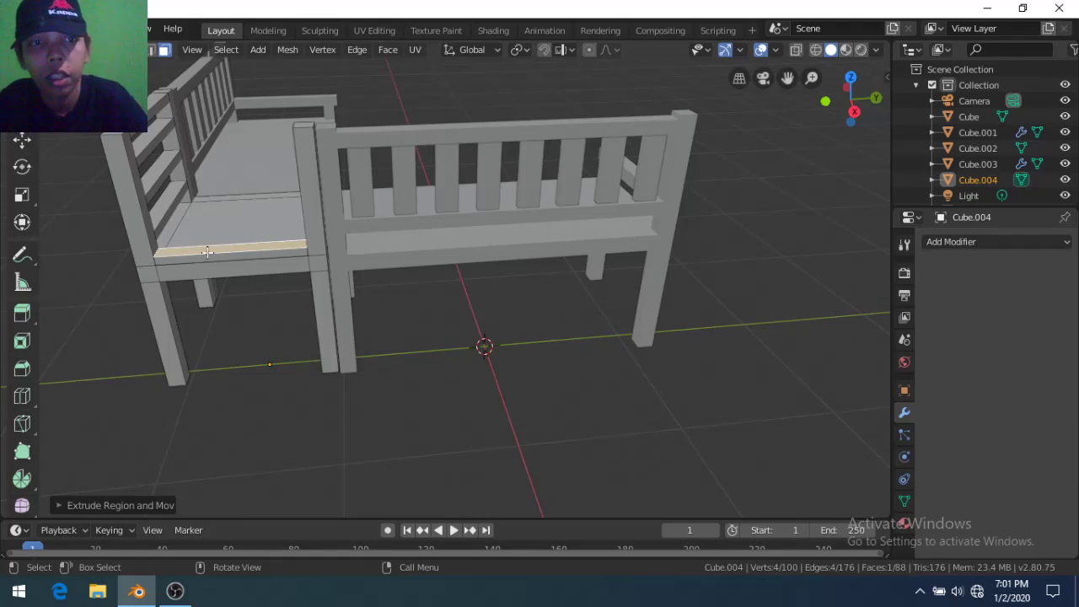
pyautogui.hotkey('ctrl', 'l')
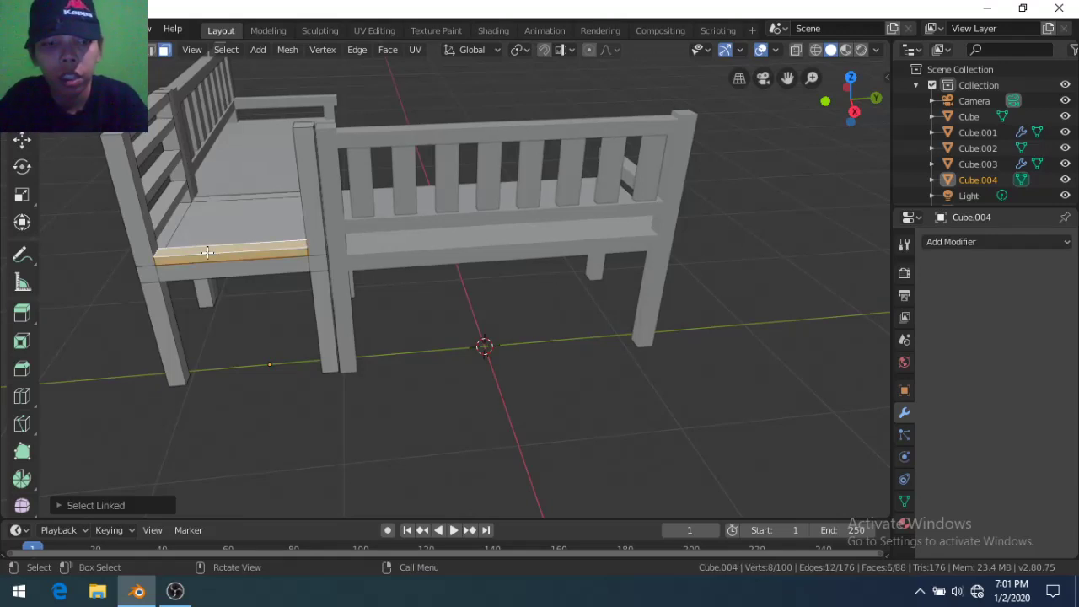
pyautogui.press('g')
pyautogui.press('z')
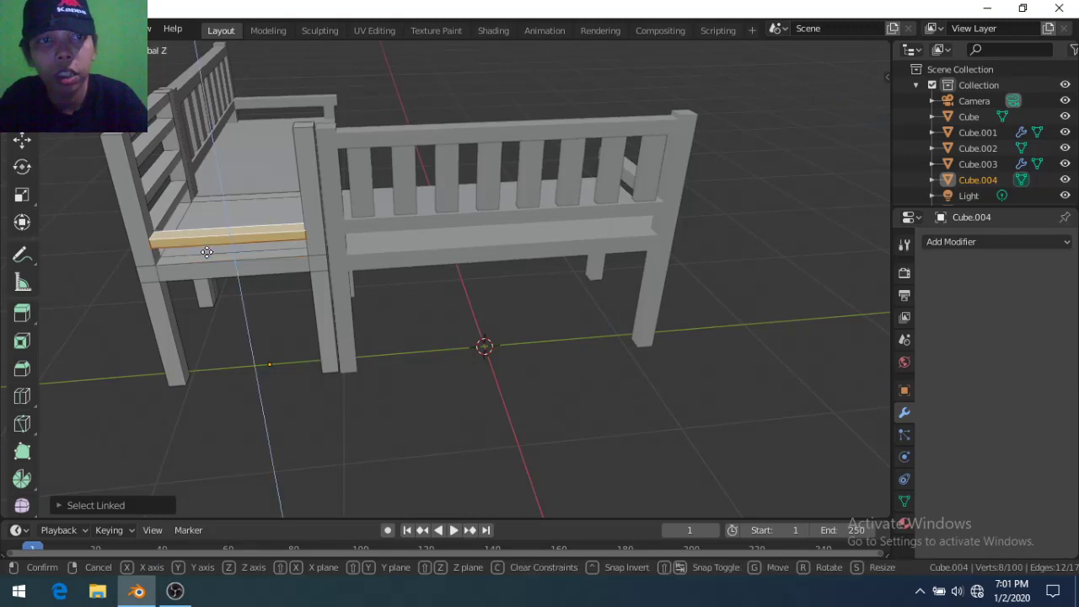
pyautogui.click(206, 251)
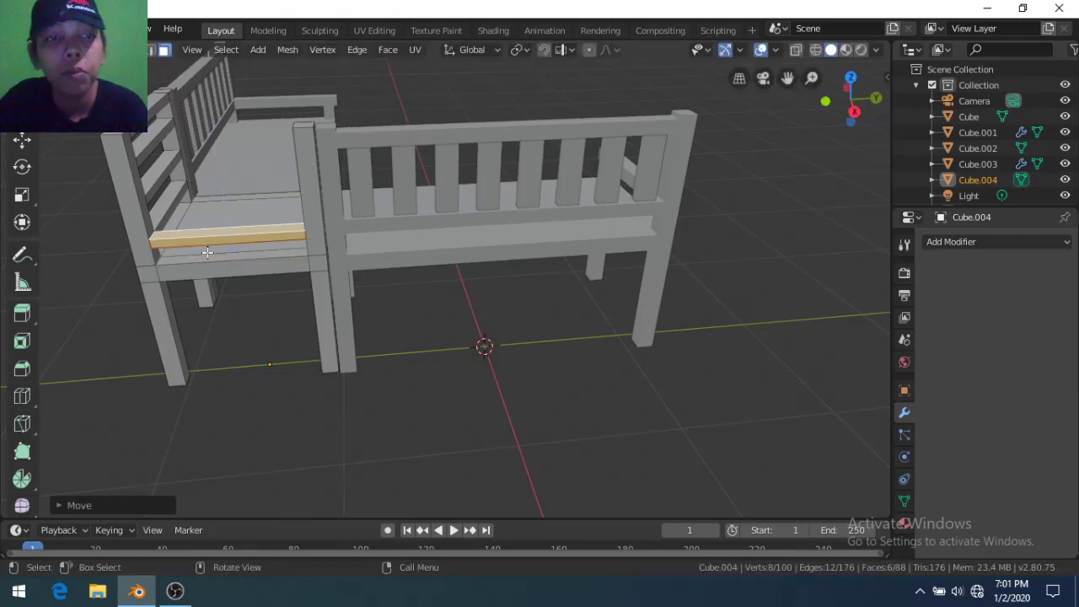
# From behind, duplicate the backrest plank twice, raising each copy vertically
pyautogui.scroll(2, 207, 252)
pyautogui.moveTo(109, 289)
pyautogui.mouseDown(button='middle')
pyautogui.moveTo(218, 264)
pyautogui.moveTo(185, 272)
pyautogui.mouseUp(button='middle')
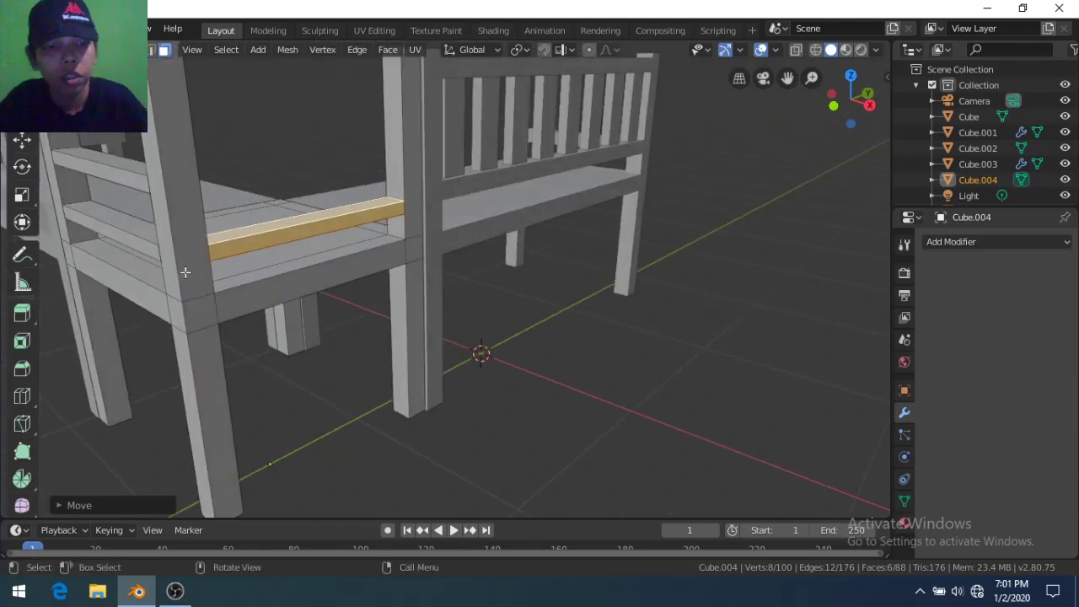
pyautogui.hotkey('shift', 'd')
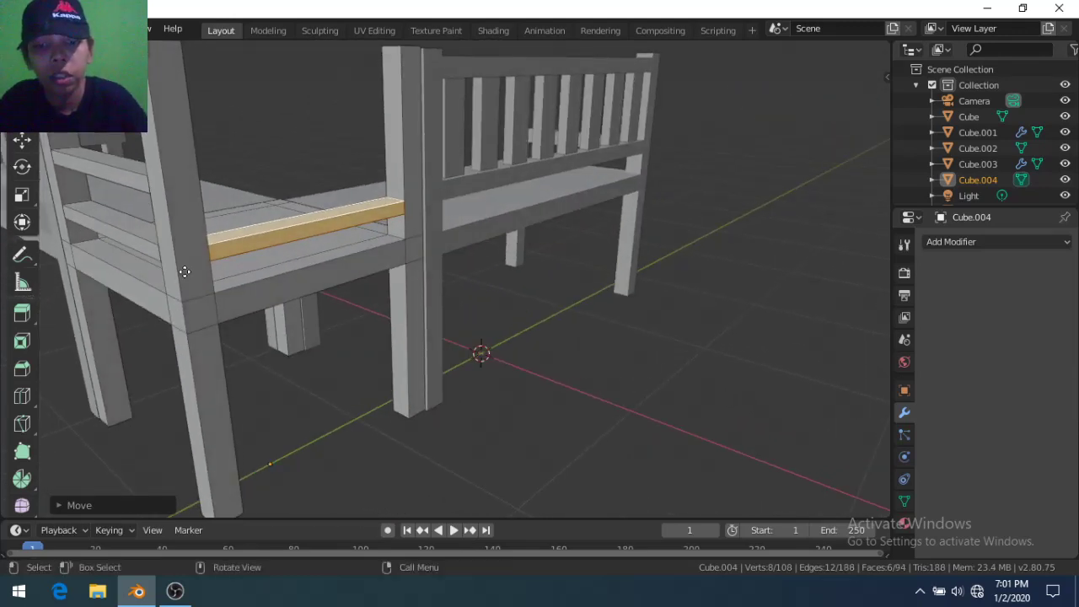
pyautogui.rightClick(184, 272)
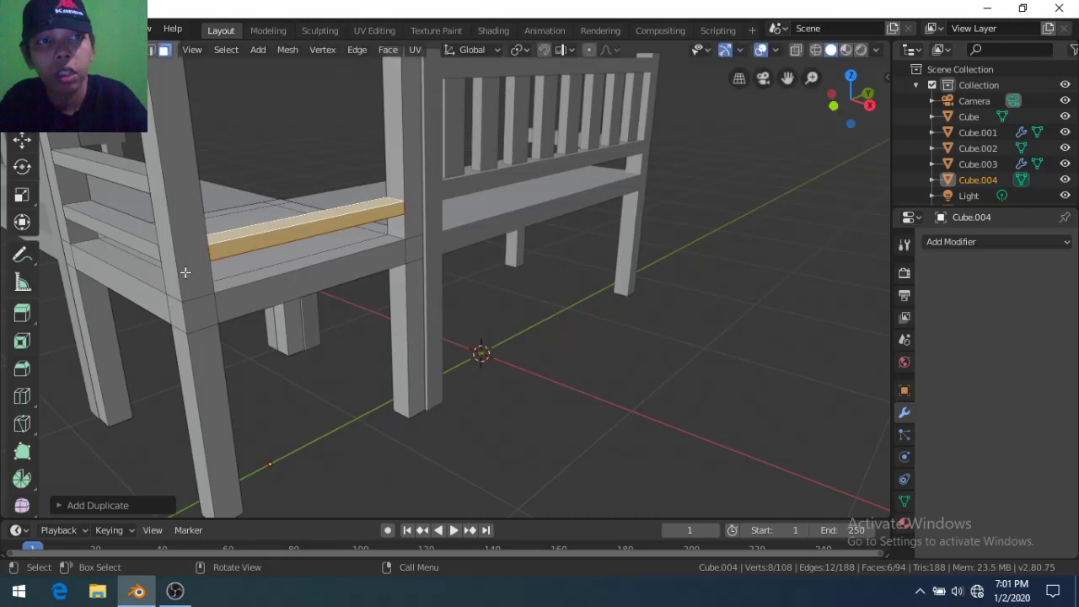
pyautogui.press('g')
pyautogui.press('z')
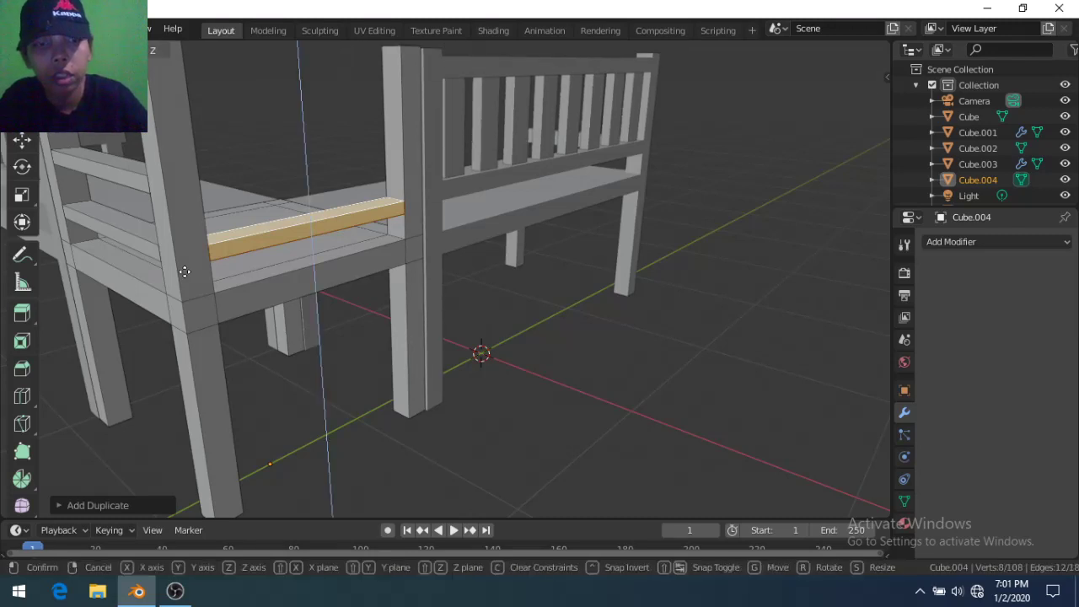
pyautogui.click(185, 272)
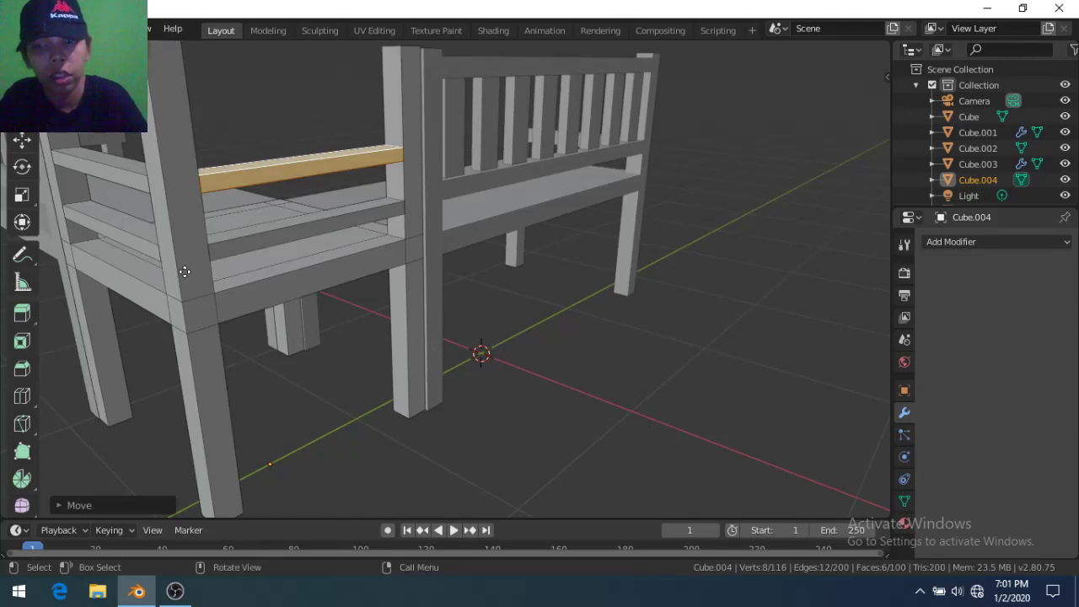
pyautogui.rightClick(184, 272)
pyautogui.press('g')
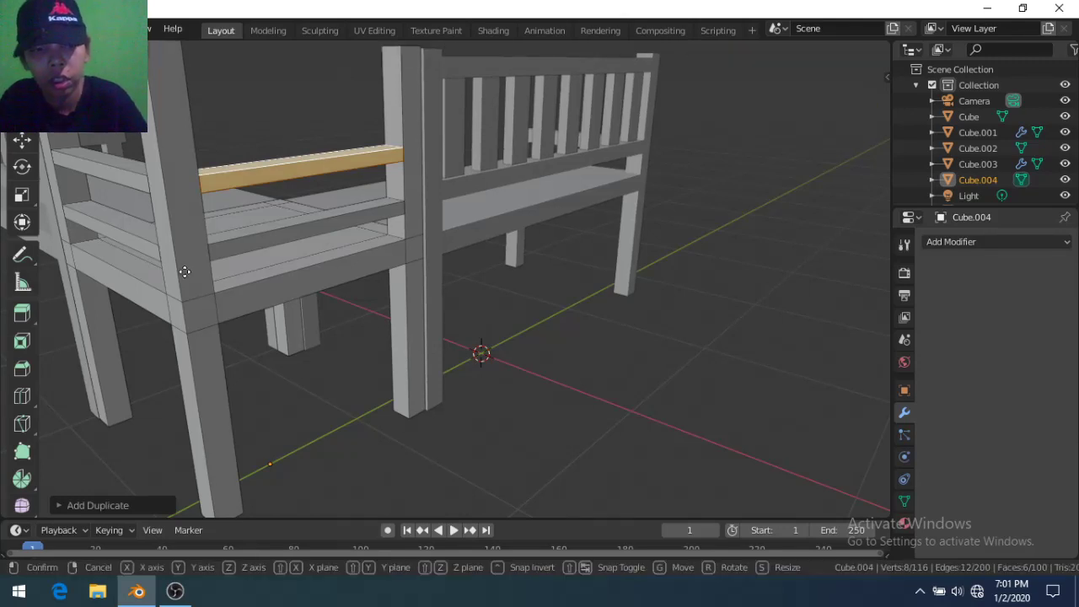
pyautogui.press('z')
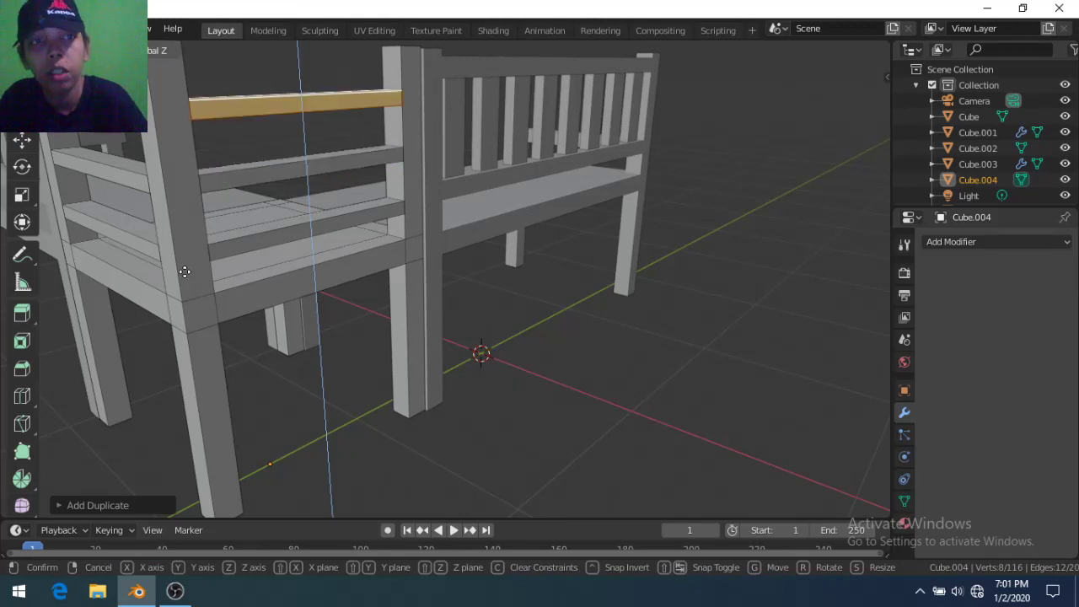
pyautogui.click(184, 272)
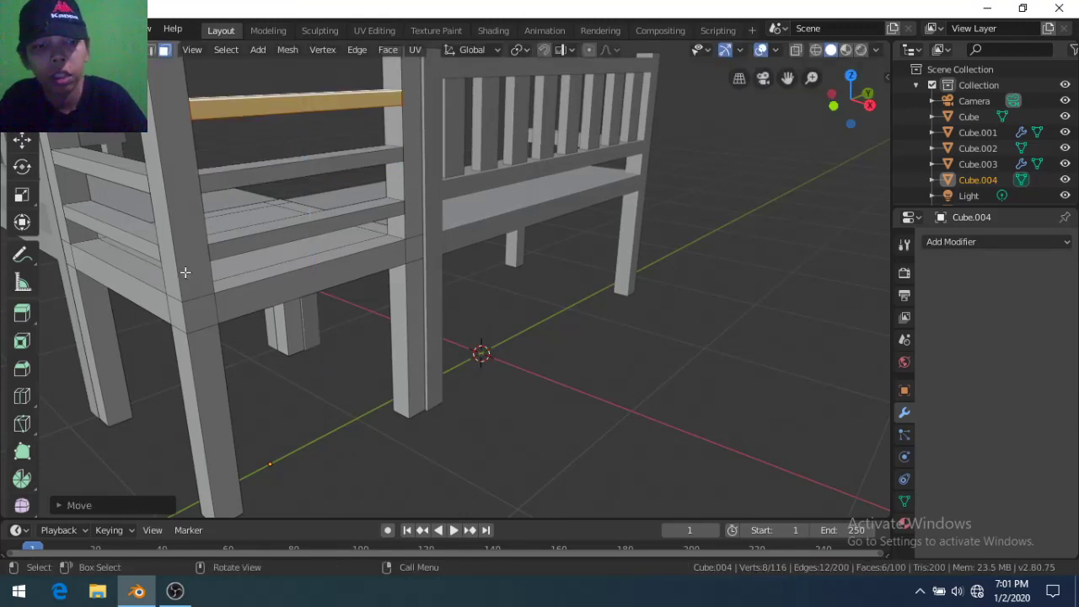
# Duplicate the top plank and lift it 0.15 along Z as a higher slat
pyautogui.hotkey('shift', 'd')
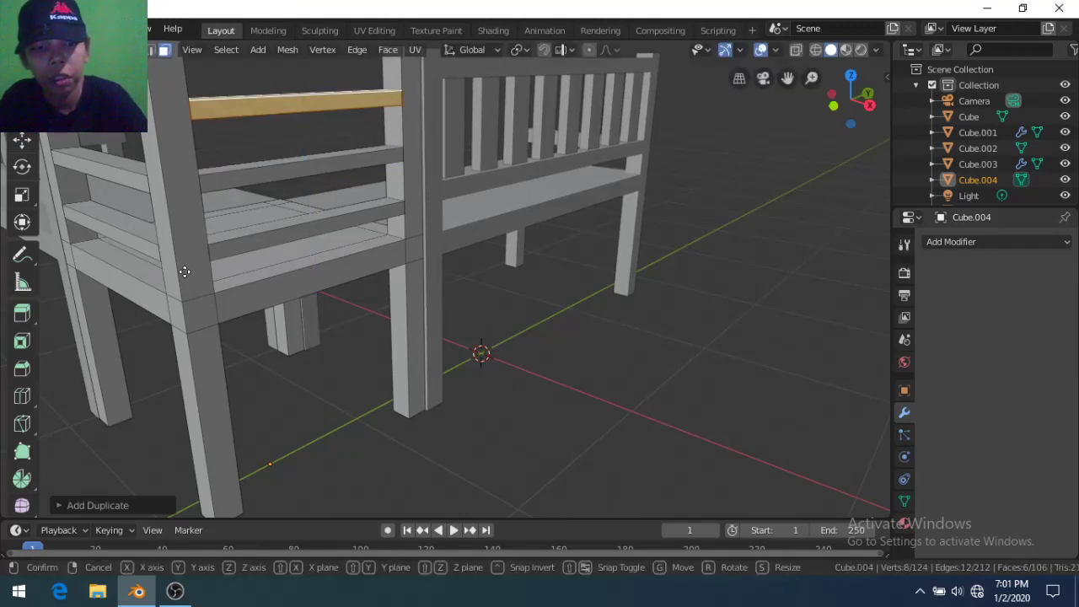
pyautogui.press('z')
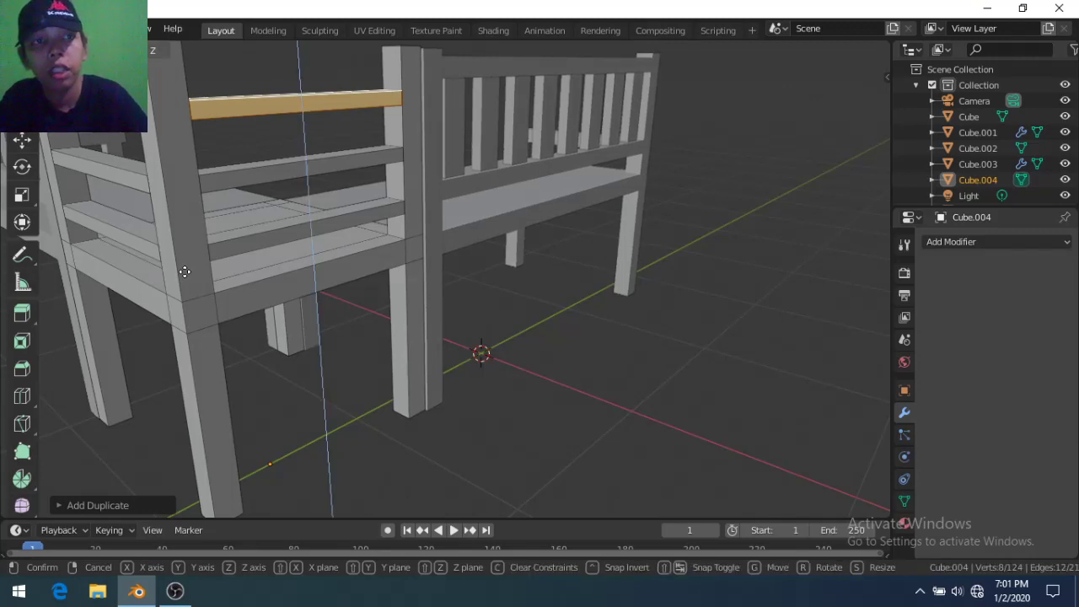
pyautogui.write('0.1')
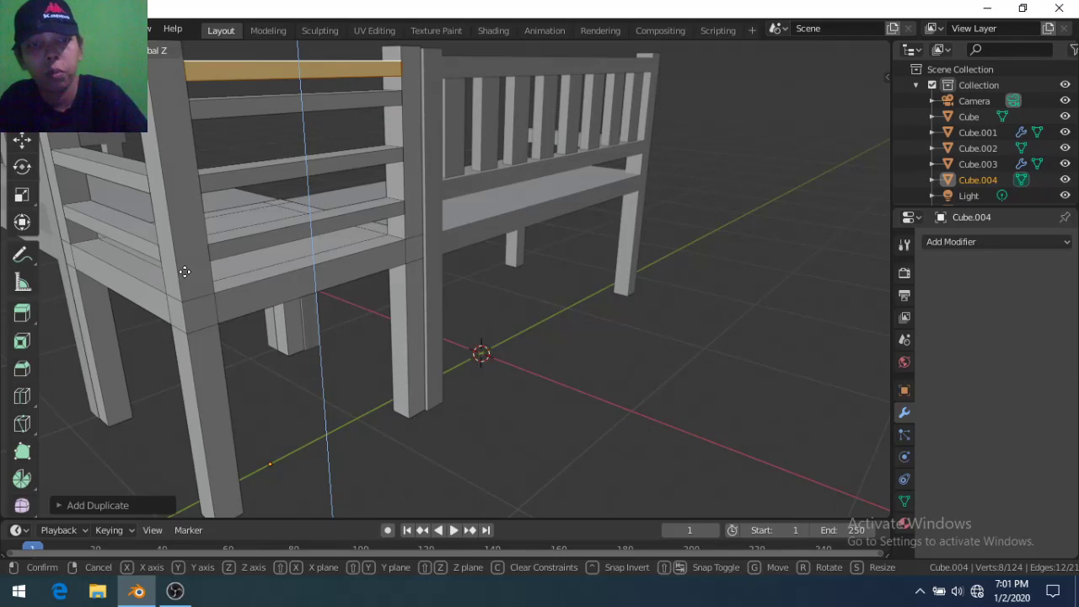
pyautogui.write('5')
pyautogui.press('Return')
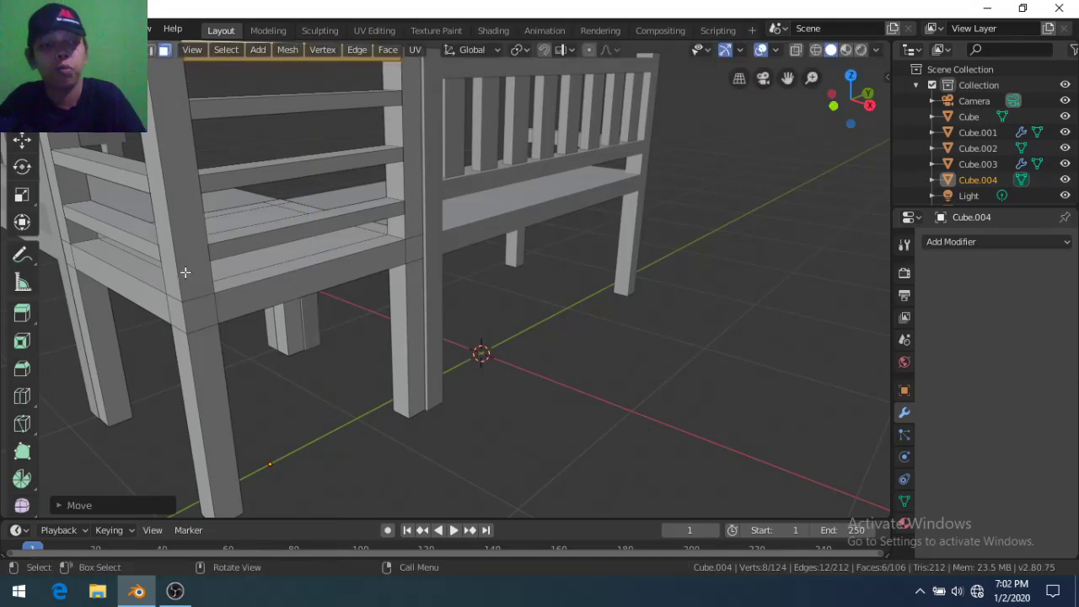
pyautogui.scroll(-4, 323, 265)
pyautogui.scroll(-2, 343, 264)
# Return to Object Mode and add a mesh cylinder in front of the bench
pyautogui.moveTo(343, 264)
pyautogui.mouseDown(button='middle')
pyautogui.moveTo(653, 304)
pyautogui.moveTo(673, 278)
pyautogui.moveTo(542, 327)
pyautogui.moveTo(438, 303)
pyautogui.moveTo(639, 268)
pyautogui.mouseUp(button='middle')
pyautogui.press('Tab')
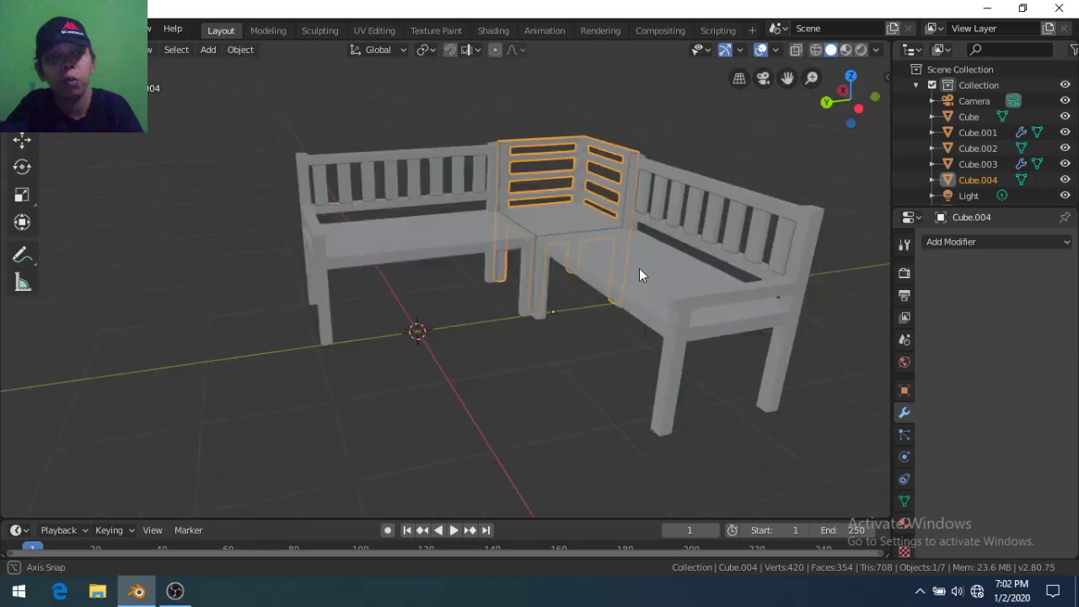
pyautogui.scroll(2, 607, 287)
pyautogui.scroll(2, 608, 288)
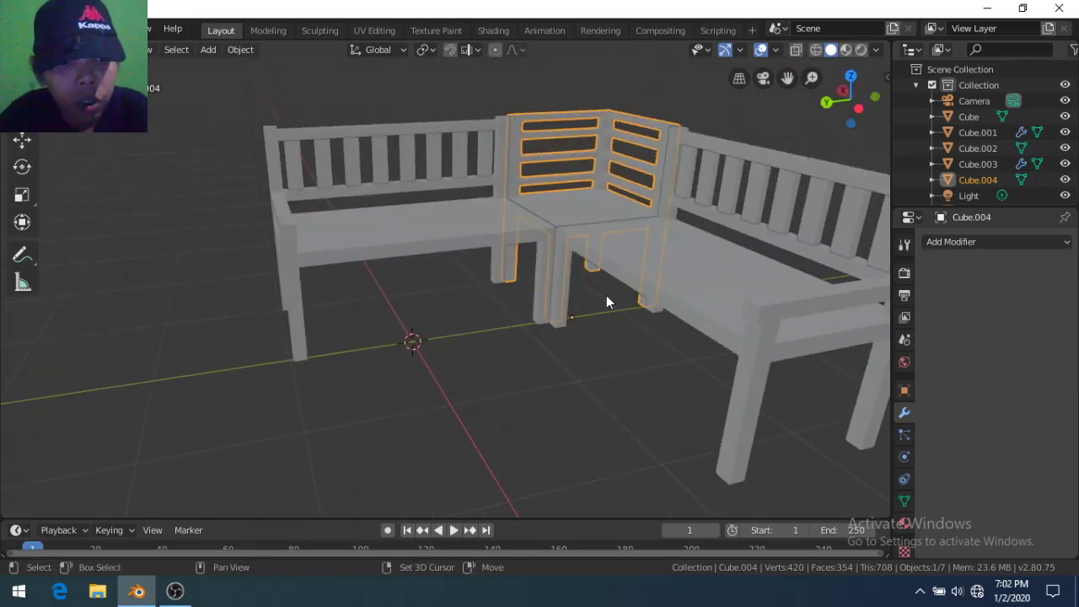
pyautogui.hotkey('shift', 'a')
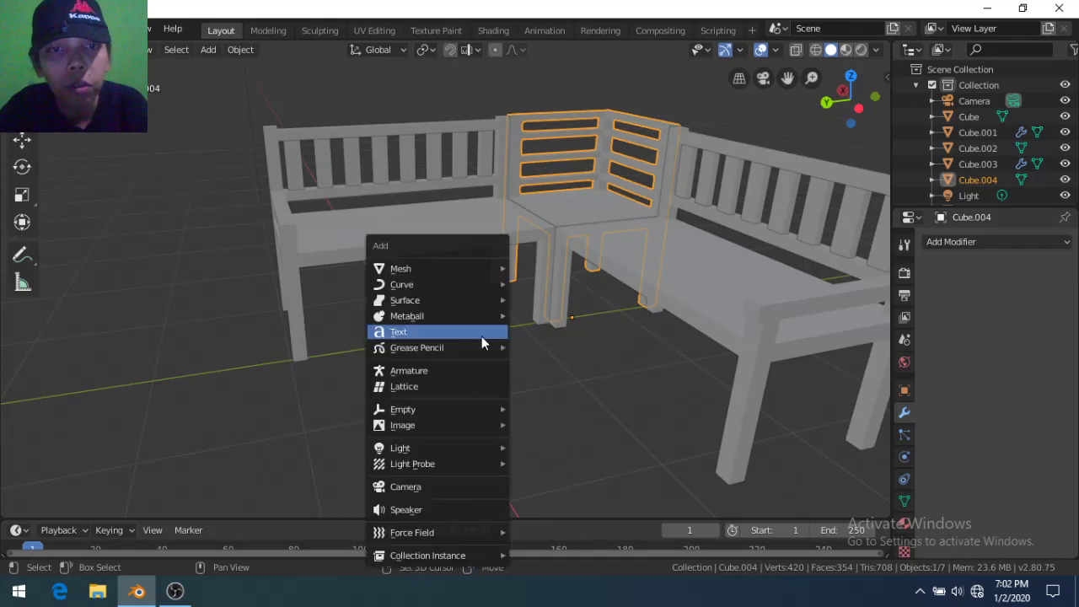
pyautogui.moveTo(400, 268)
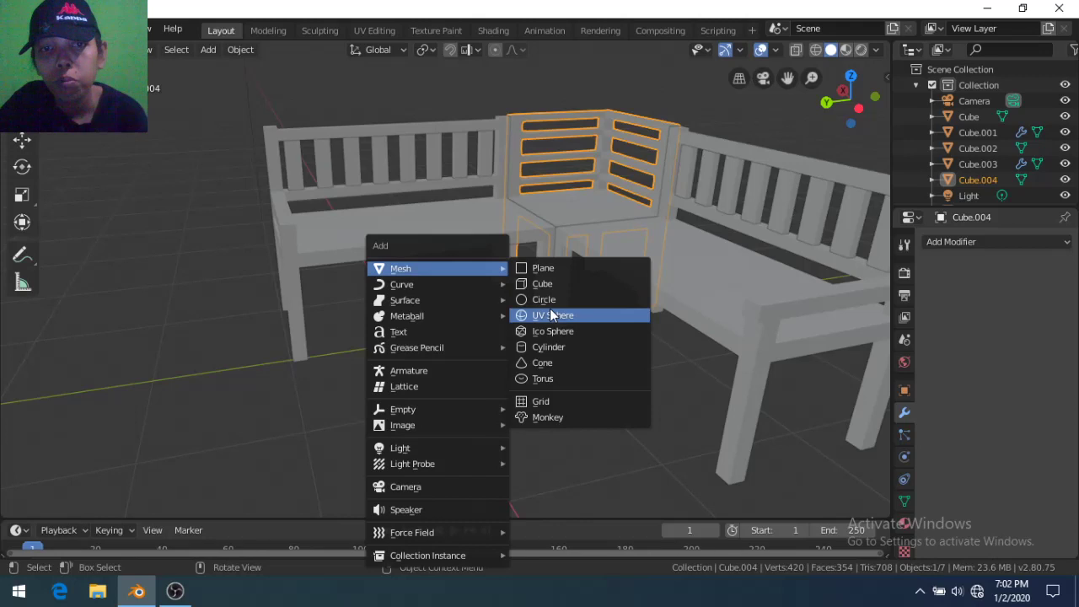
pyautogui.click(554, 346)
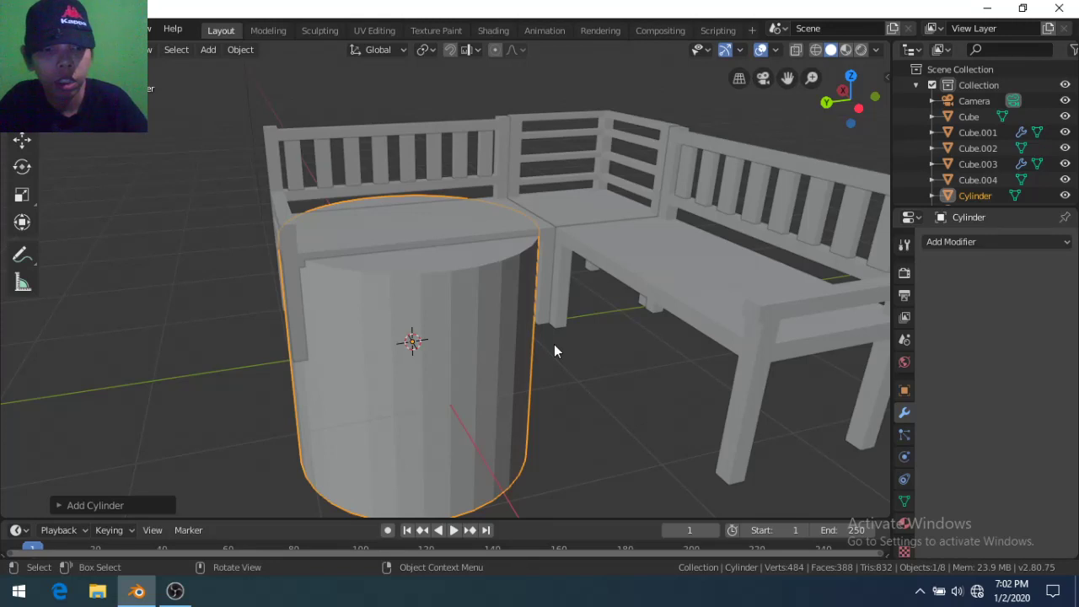
# Squash the cylinder to 0.2 along Z in Edit Mode, forming a flat disc
pyautogui.press('Tab')
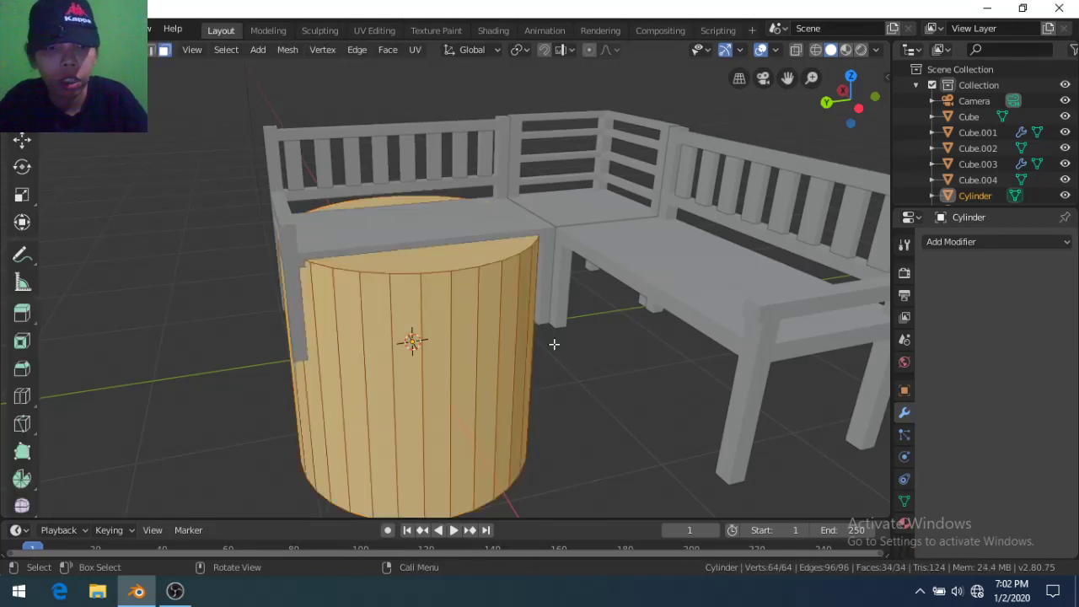
pyautogui.write('s')
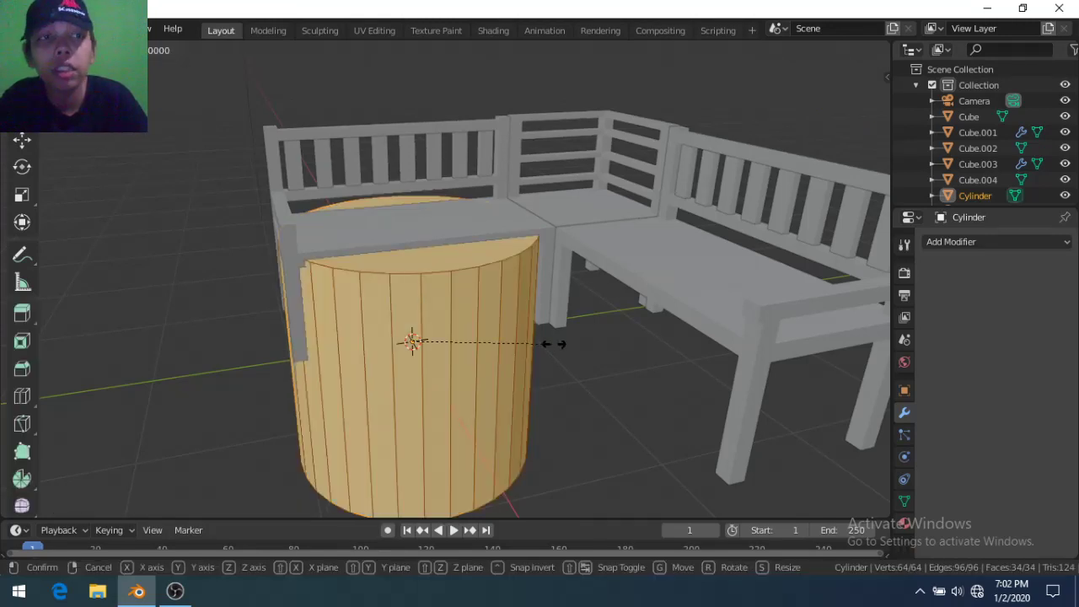
pyautogui.write('.')
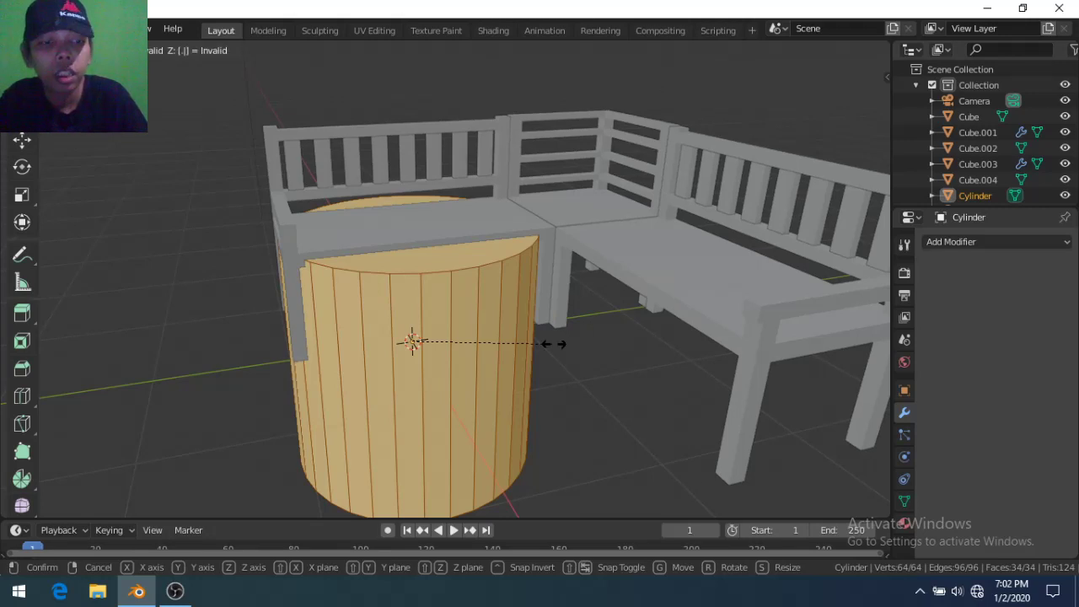
pyautogui.write('1')
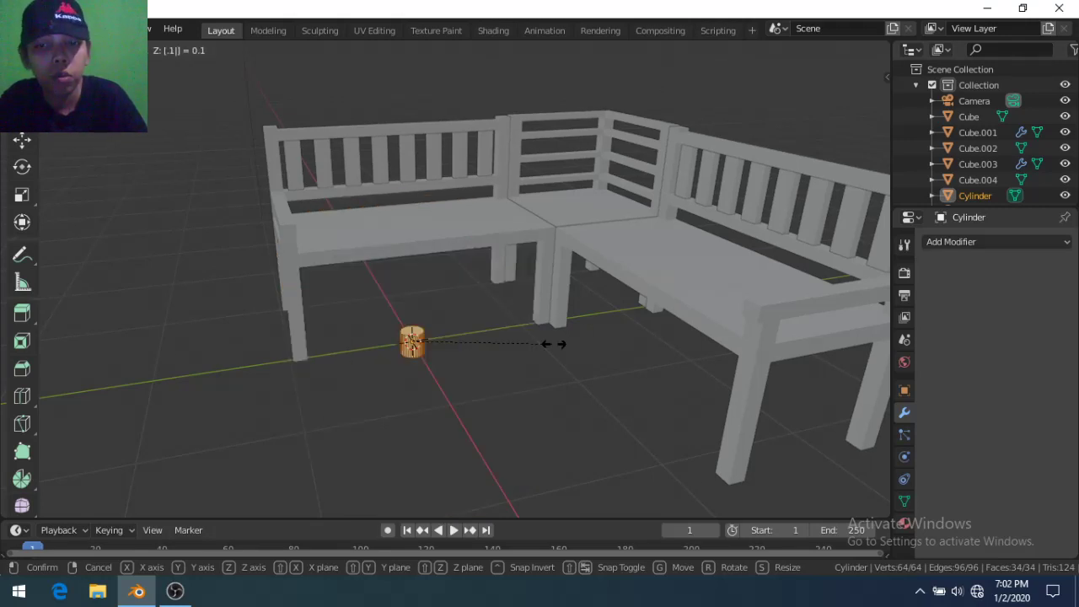
pyautogui.write('Z')
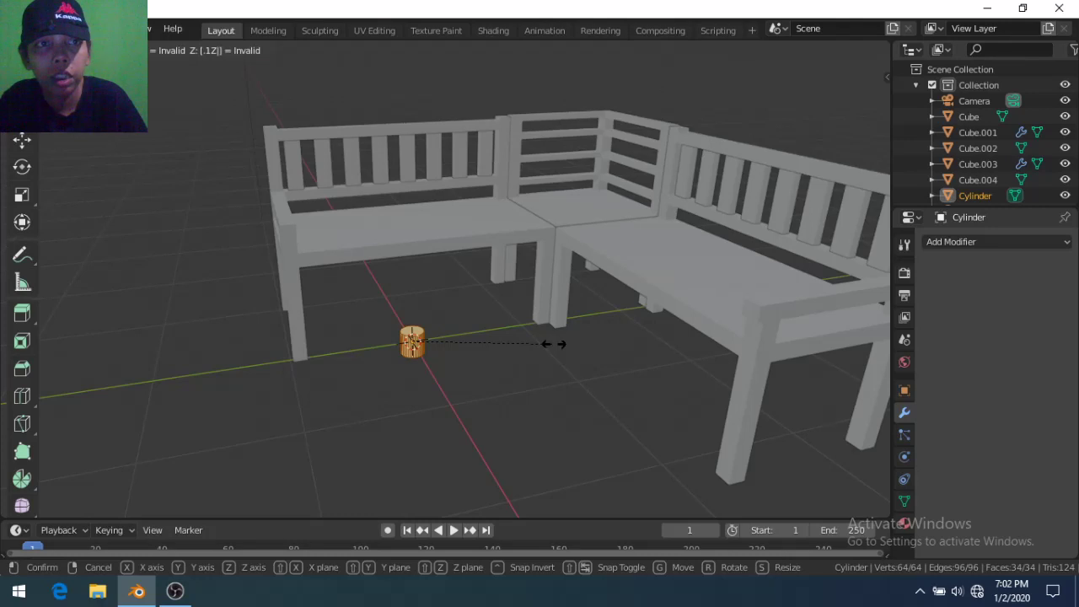
pyautogui.press('BackSpace')
pyautogui.press('BackSpace')
pyautogui.press('BackSpace')
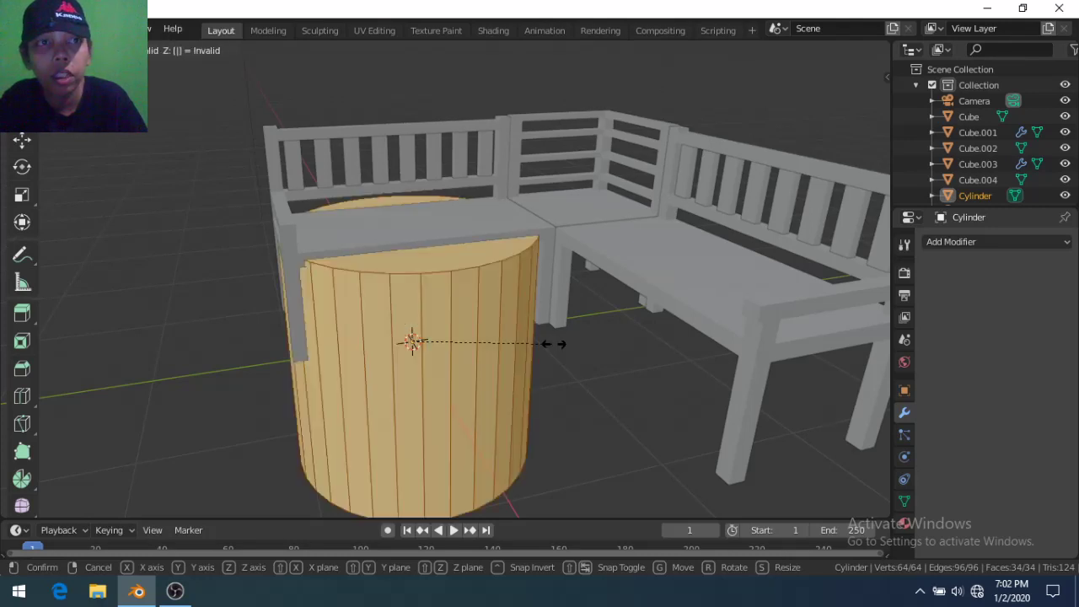
pyautogui.write('SZ')
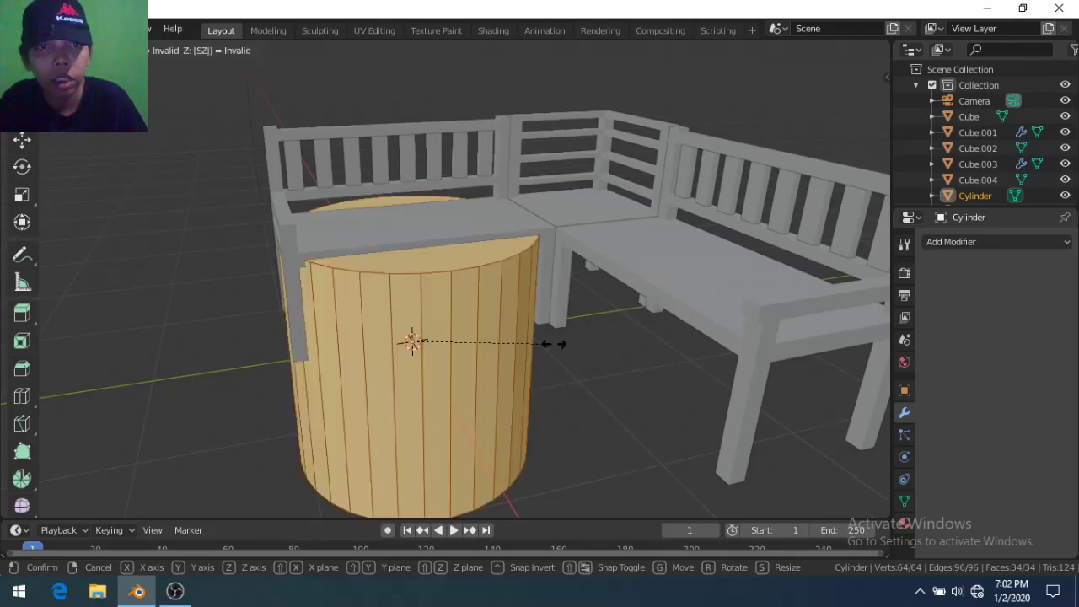
pyautogui.write('.1')
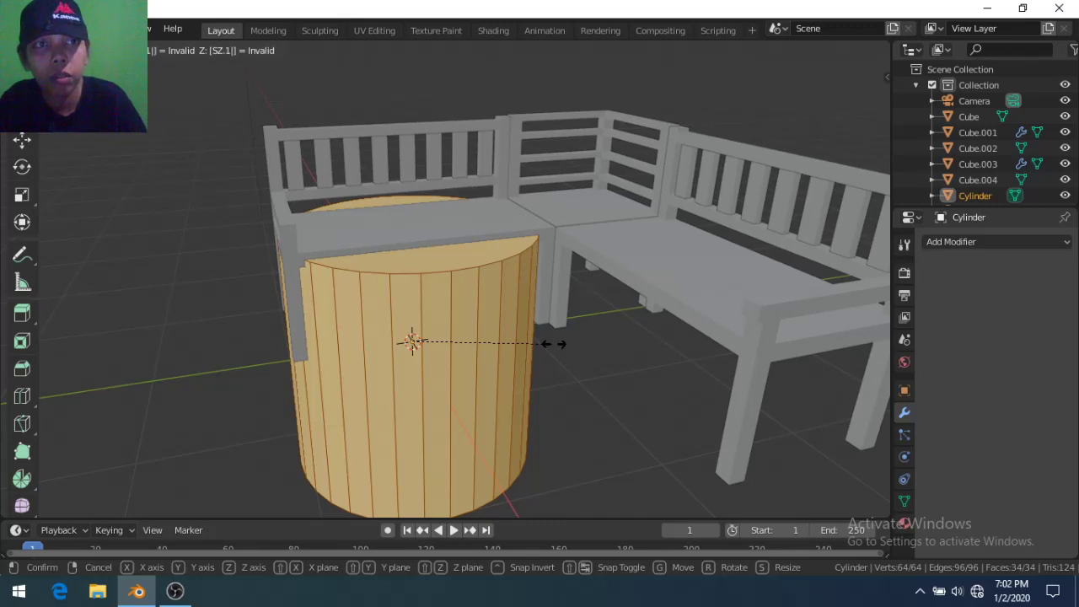
pyautogui.press('Escape')
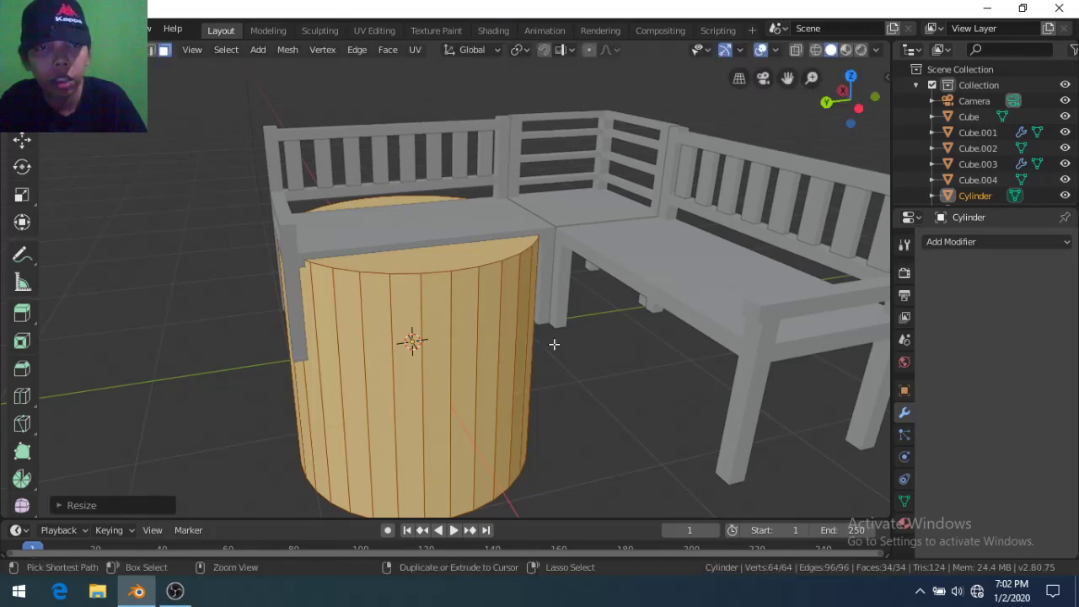
pyautogui.press('Tab')
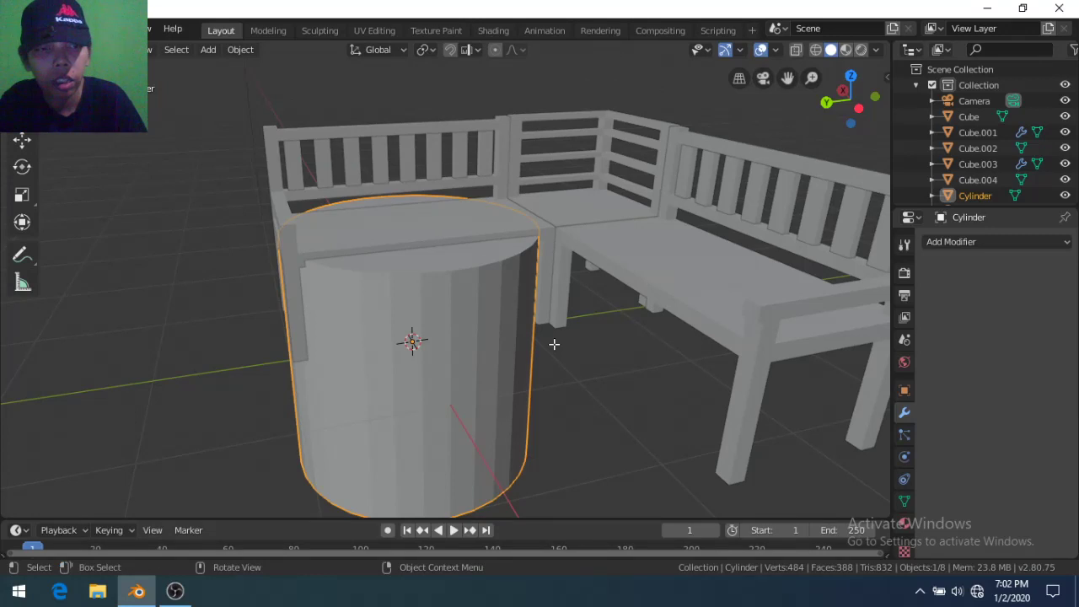
pyautogui.press('Tab')
pyautogui.press('g')
pyautogui.write('z')
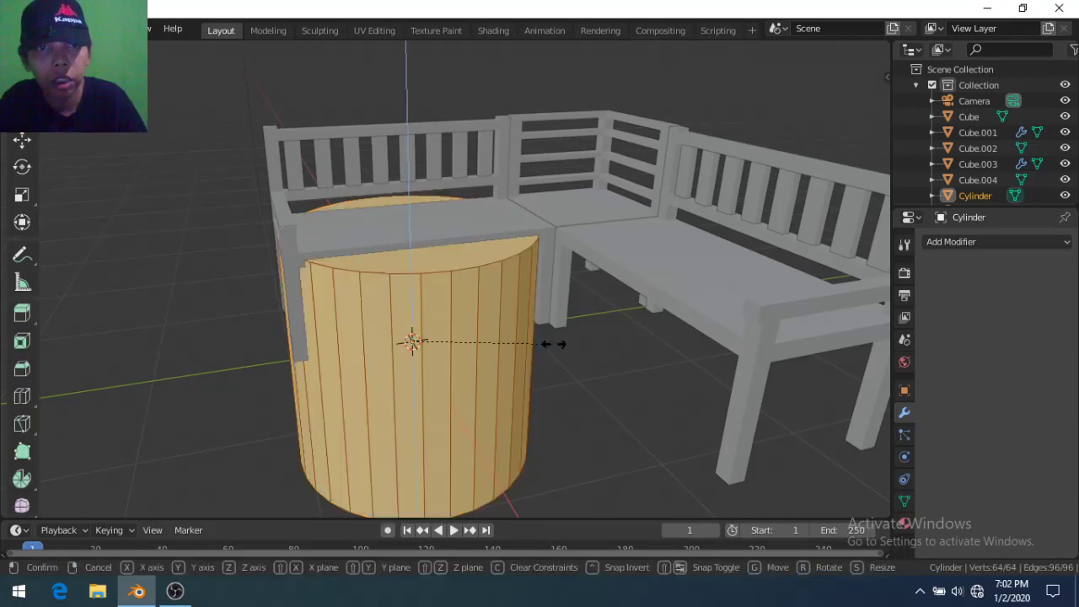
pyautogui.write('0.2')
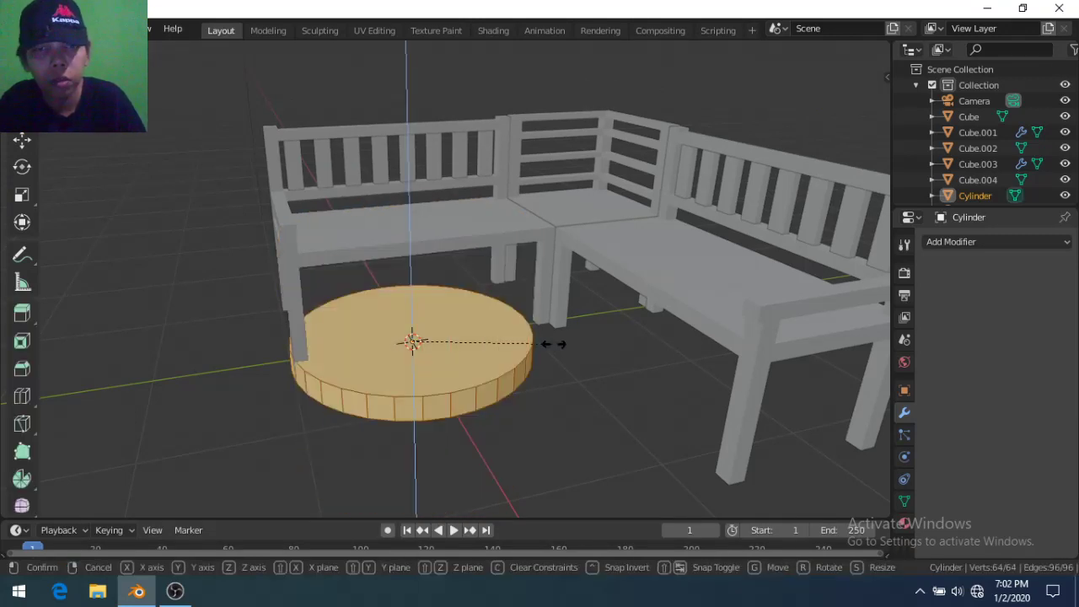
pyautogui.press('Return')
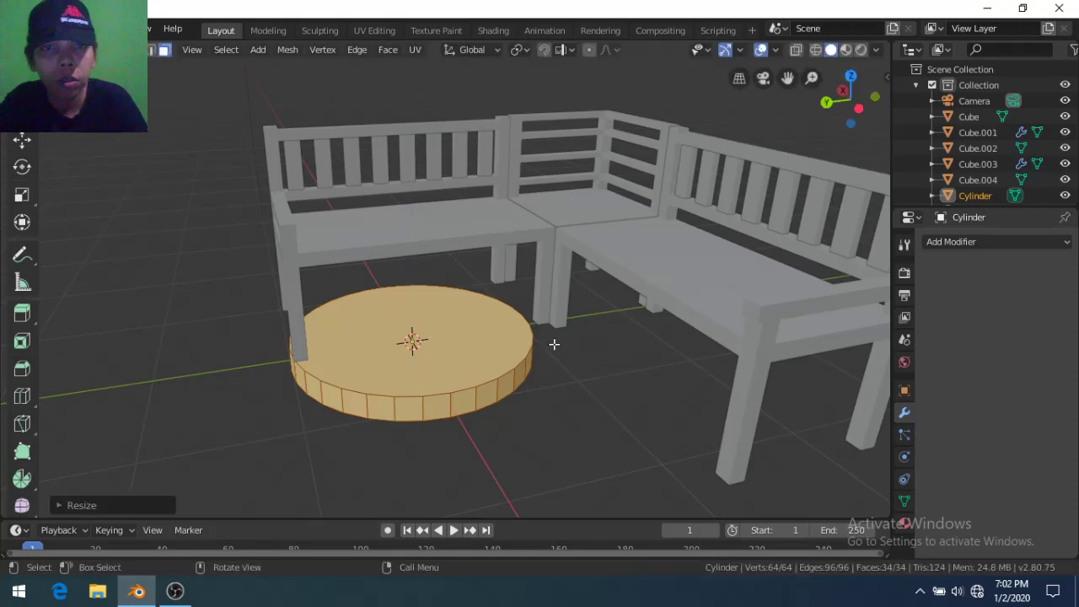
# Raise the disc 0.5 along Z
pyautogui.moveTo(554, 344)
pyautogui.mouseDown(button='middle')
pyautogui.moveTo(452, 330)
pyautogui.moveTo(511, 368)
pyautogui.moveTo(542, 419)
pyautogui.moveTo(525, 396)
pyautogui.mouseUp(button='middle')
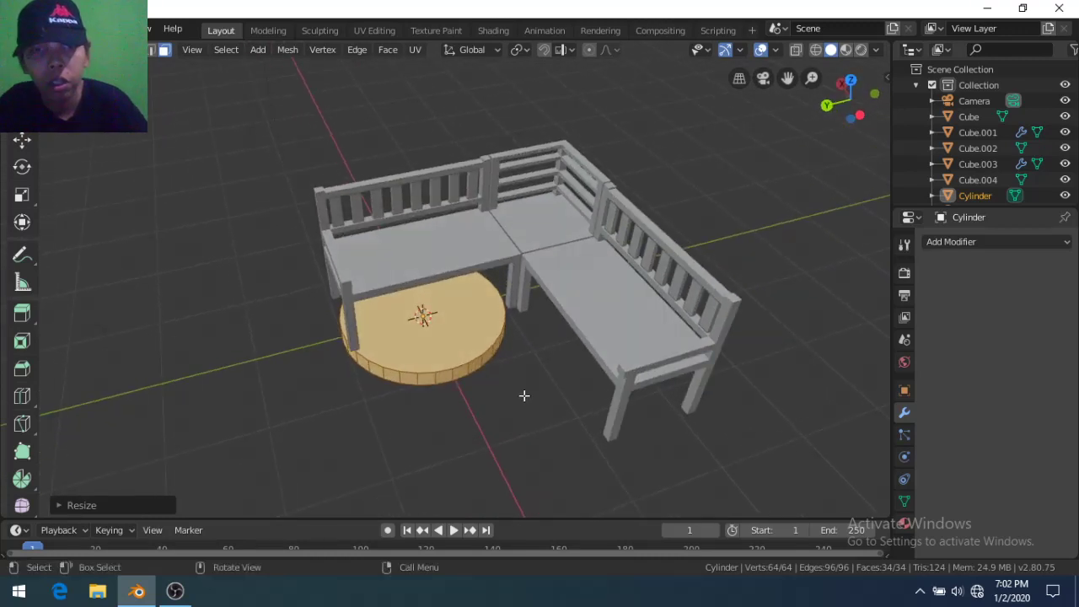
pyautogui.press('g')
pyautogui.press('z')
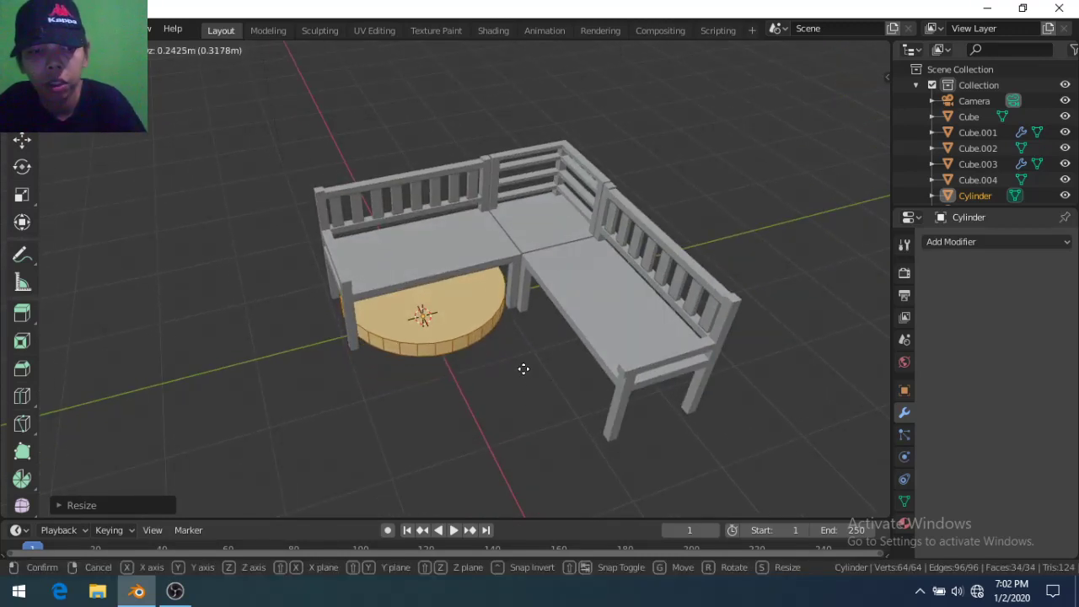
pyautogui.press('z')
pyautogui.press('z')
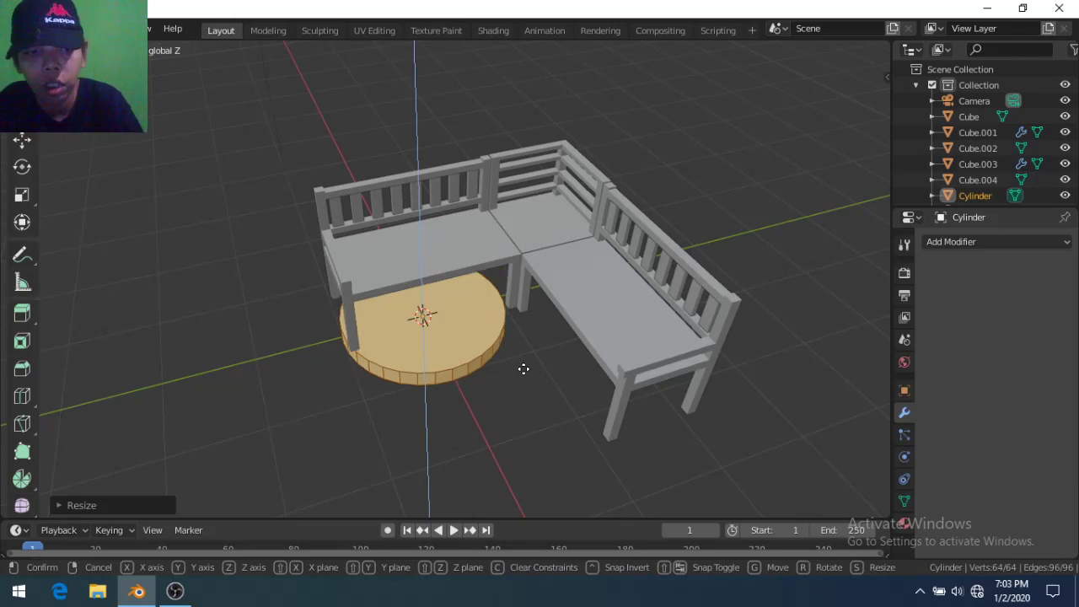
pyautogui.press('0')
pyautogui.press('.')
pyautogui.press('5')
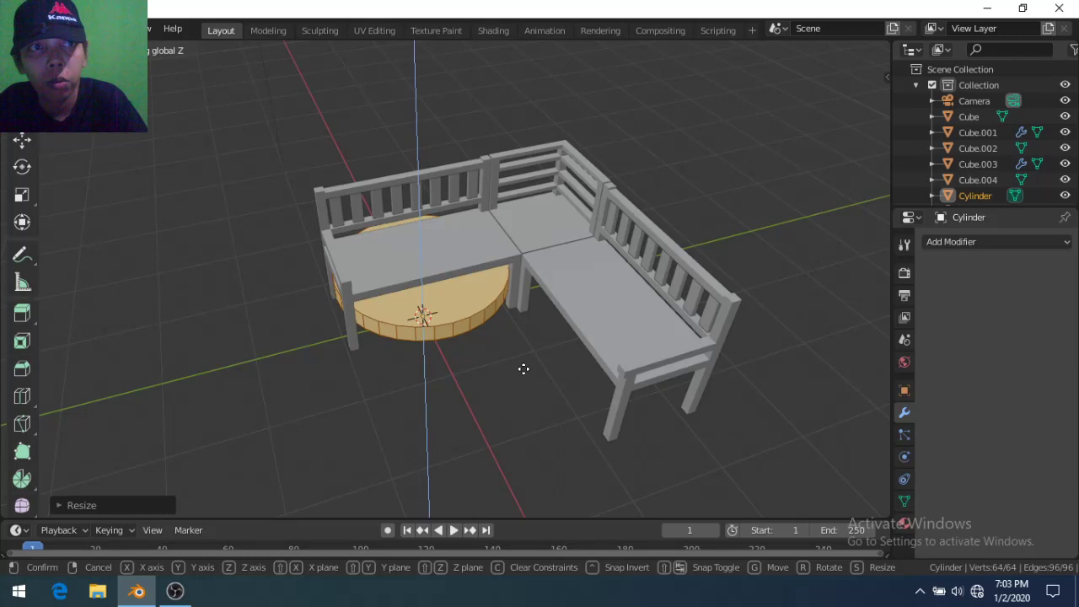
pyautogui.click(525, 369)
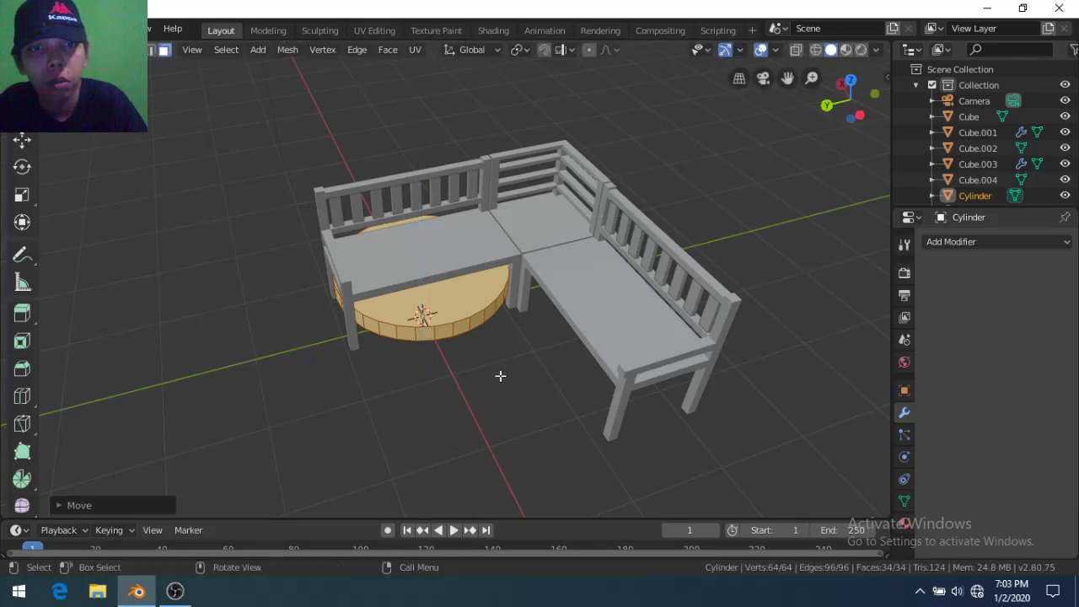
# Readjust the disc's height and slide it along X out from the bench
pyautogui.moveTo(498, 374); pyautogui.dragTo(501, 297, button='middle')
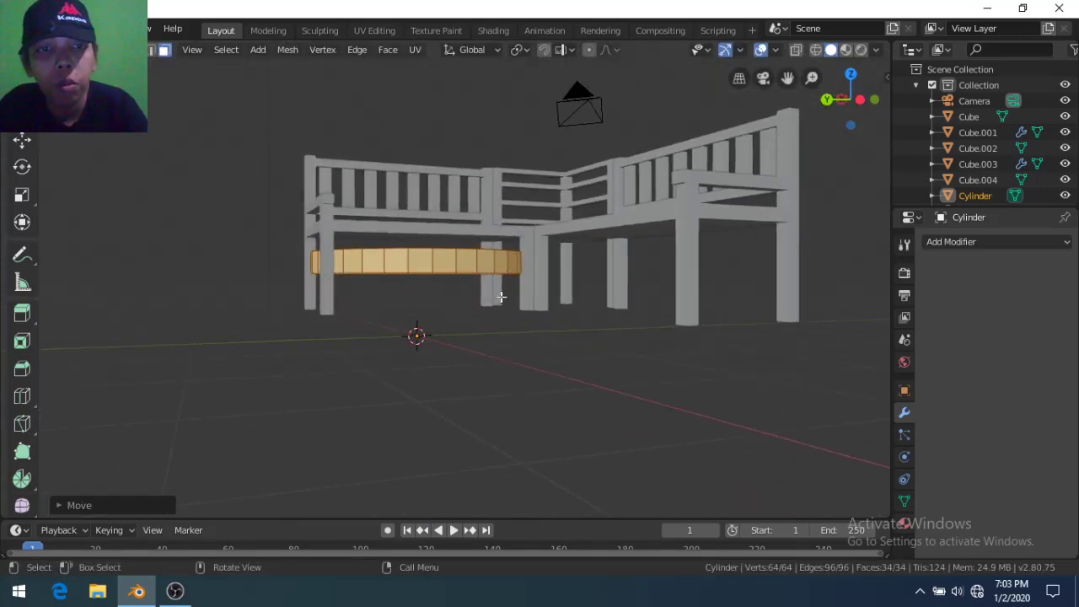
pyautogui.moveTo(501, 297); pyautogui.dragTo(519, 309, button='middle')
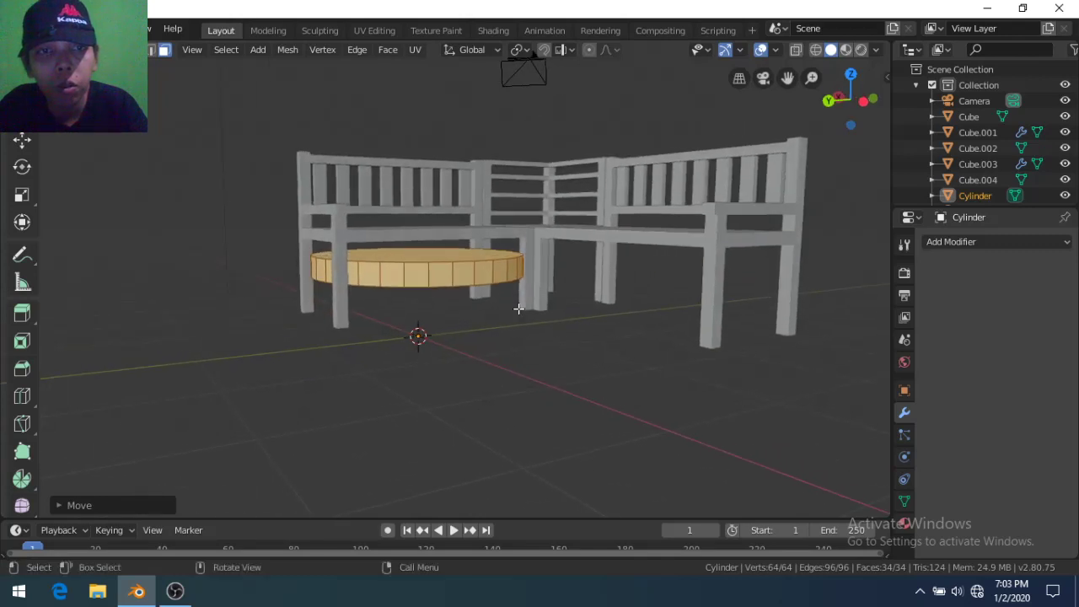
pyautogui.press('g')
pyautogui.press('z')
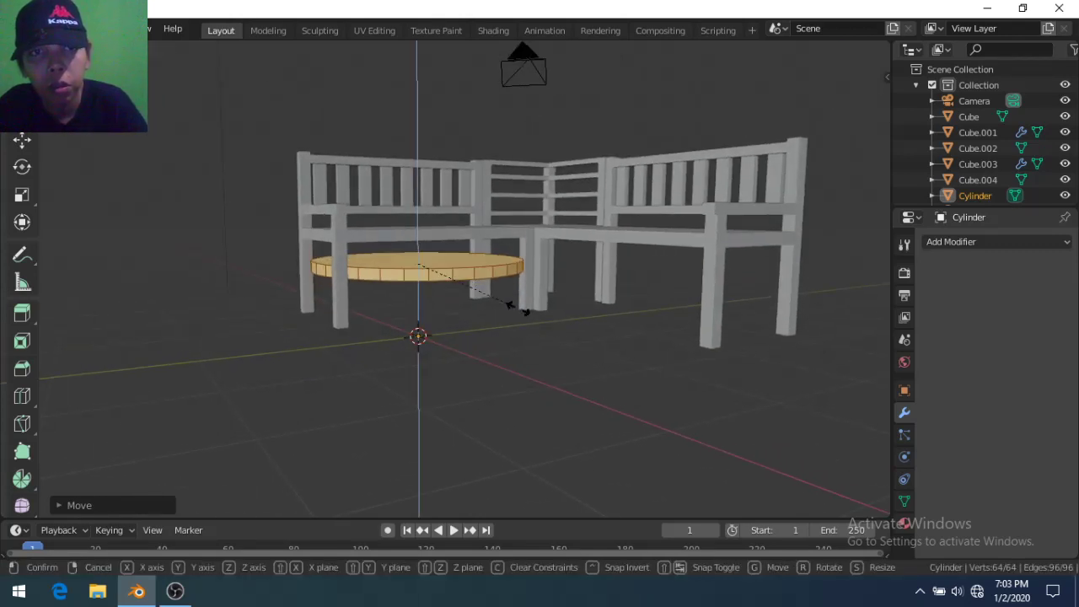
pyautogui.click(518, 308)
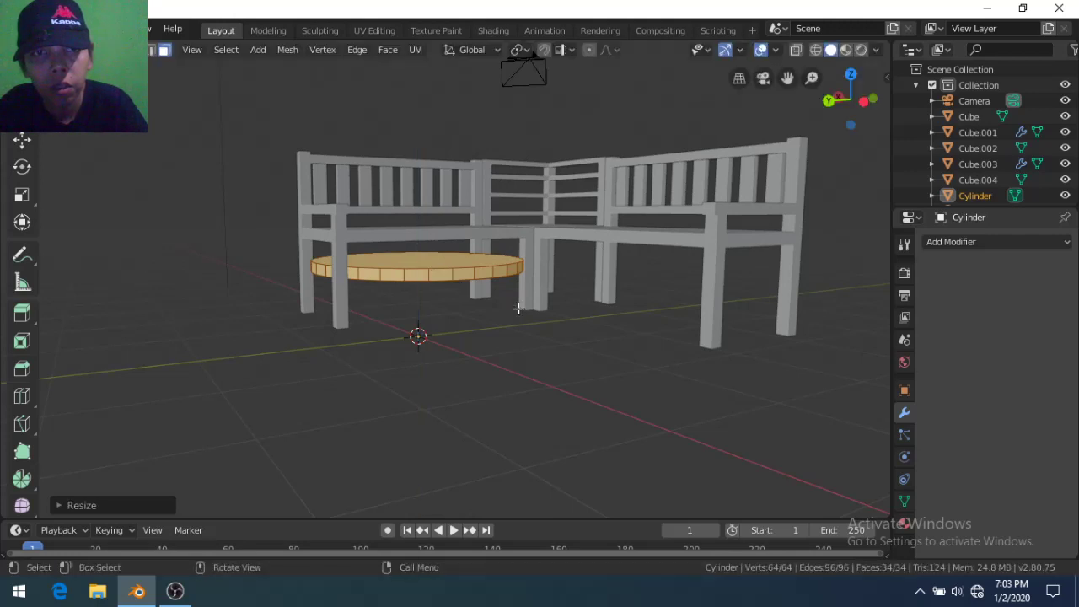
pyautogui.press('g')
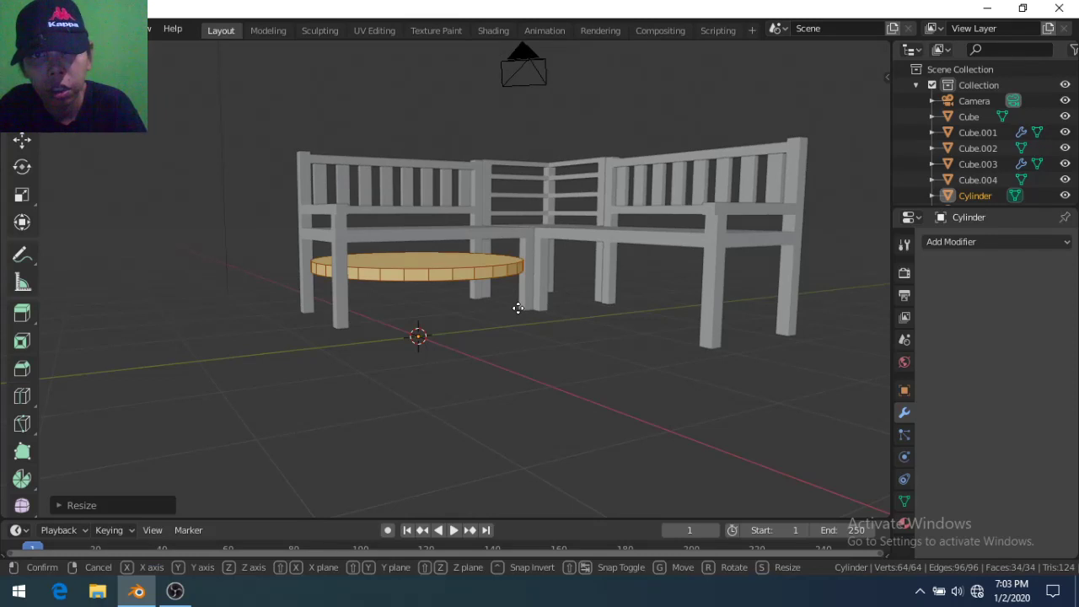
pyautogui.press('x')
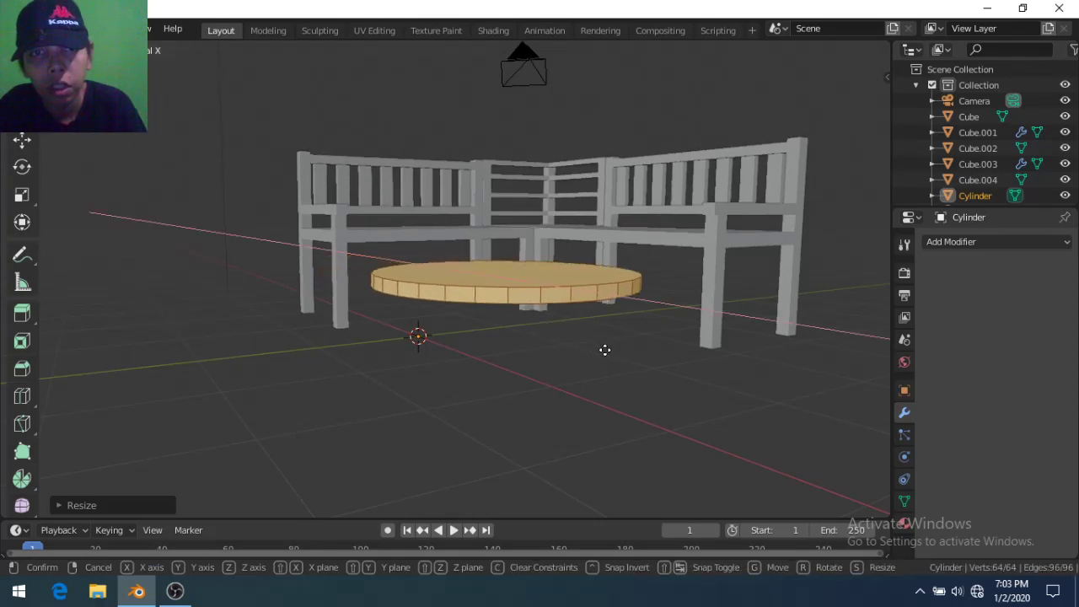
pyautogui.click(604, 350)
# Scale the tabletop down in X and Y only, keeping its thickness
pyautogui.moveTo(595, 345)
pyautogui.mouseDown(button='middle')
pyautogui.moveTo(644, 407)
pyautogui.moveTo(693, 260)
pyautogui.moveTo(666, 357)
pyautogui.moveTo(696, 432)
pyautogui.mouseUp(button='middle')
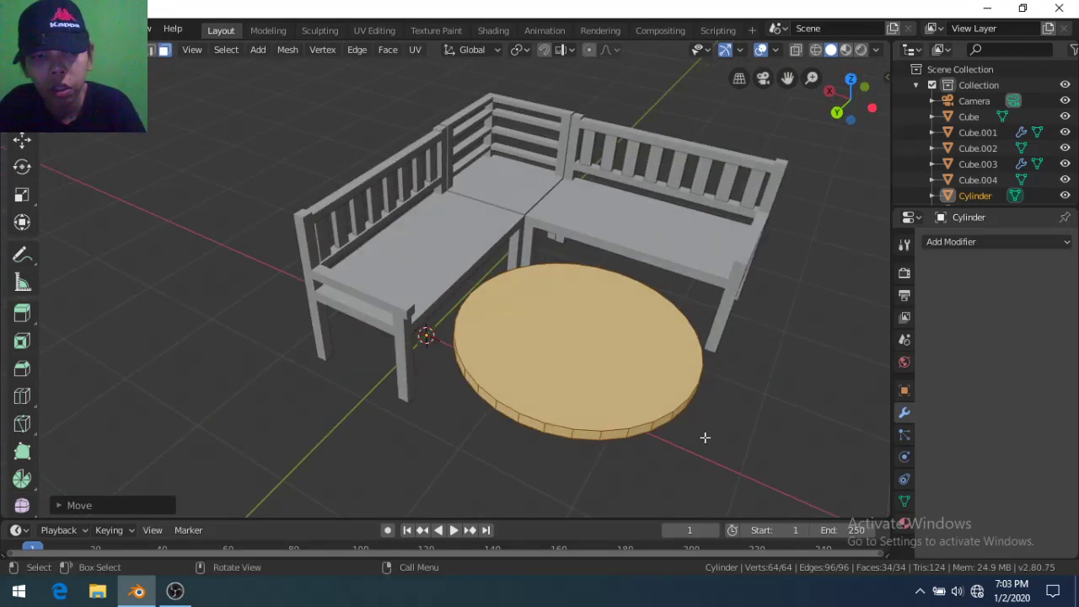
pyautogui.press('s')
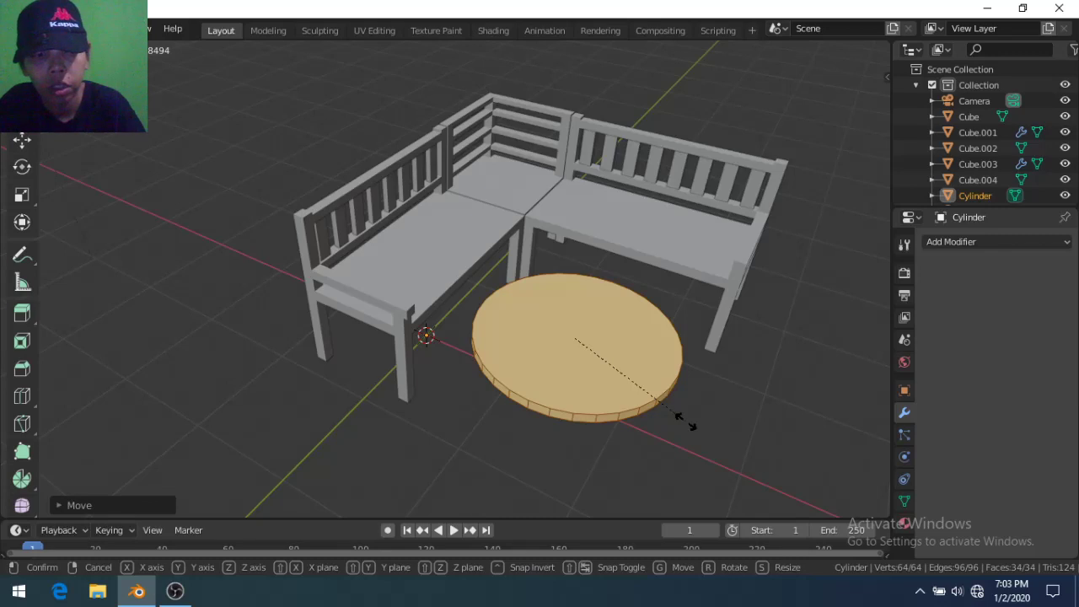
pyautogui.hotkey('shift', 'z')
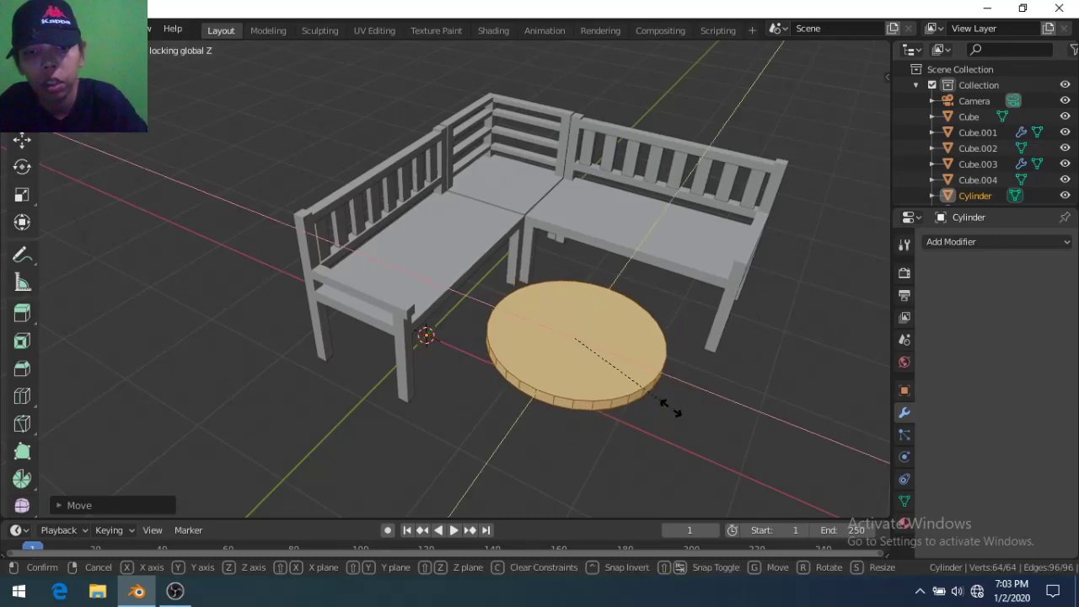
pyautogui.write('1')
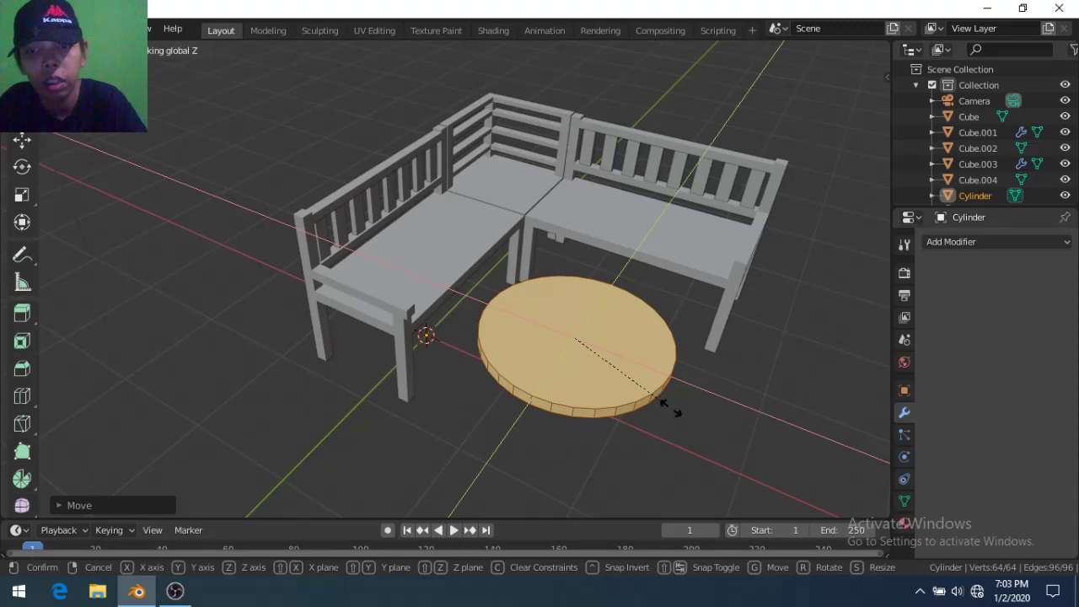
pyautogui.press('BackSpace')
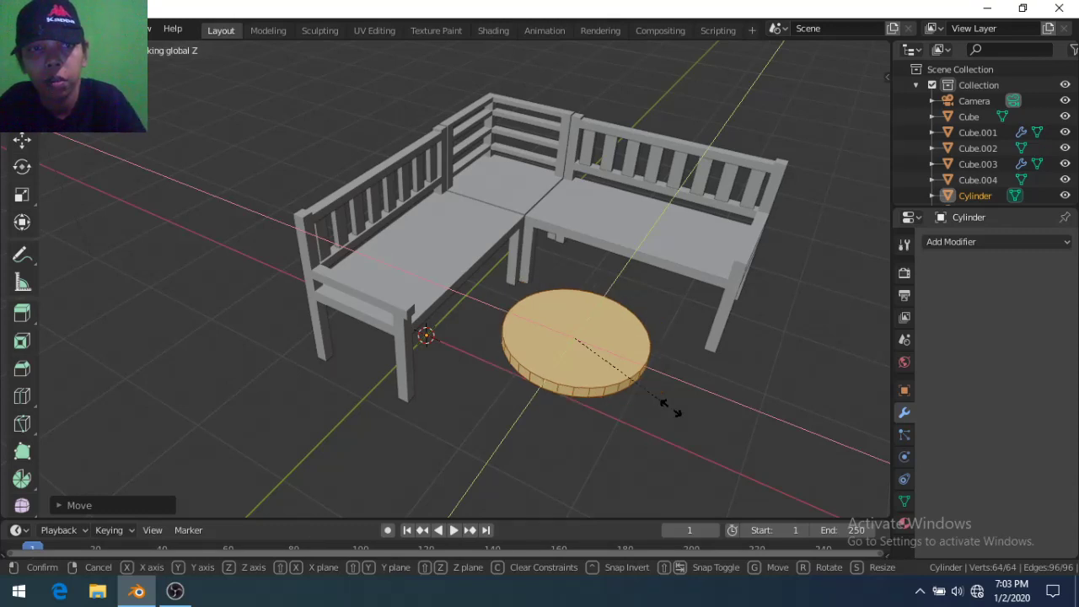
pyautogui.press('Return')
pyautogui.moveTo(647, 404)
pyautogui.mouseDown(button='middle')
pyautogui.moveTo(579, 340)
pyautogui.moveTo(534, 353)
pyautogui.mouseUp(button='middle')
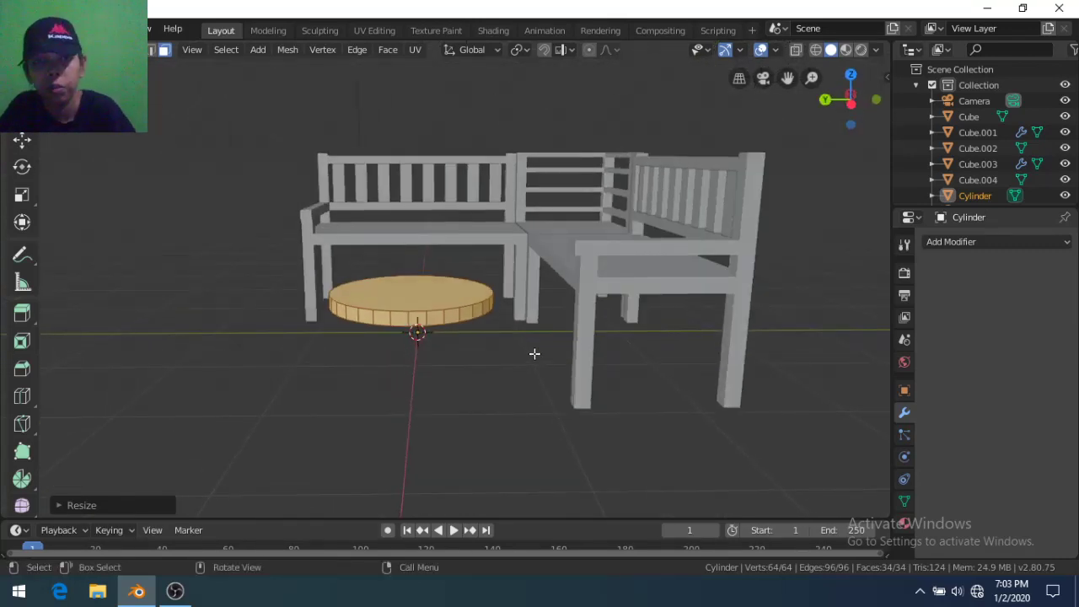
# Extrude the tabletop's underside face in place and scale it to a 0.3 central circle
pyautogui.moveTo(481, 351); pyautogui.dragTo(501, 310, button='middle')
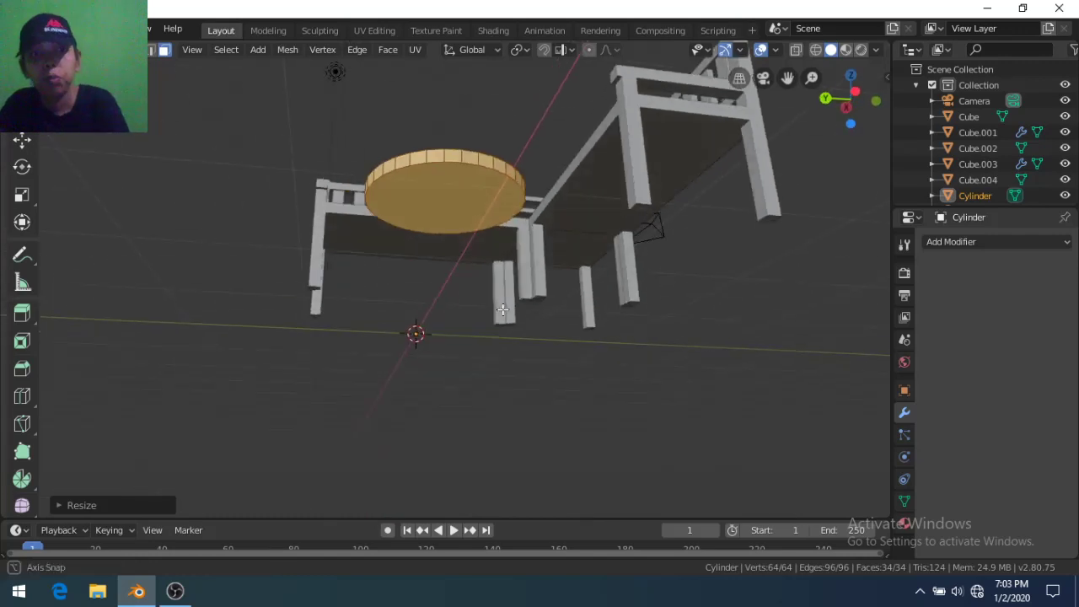
pyautogui.click(449, 206)
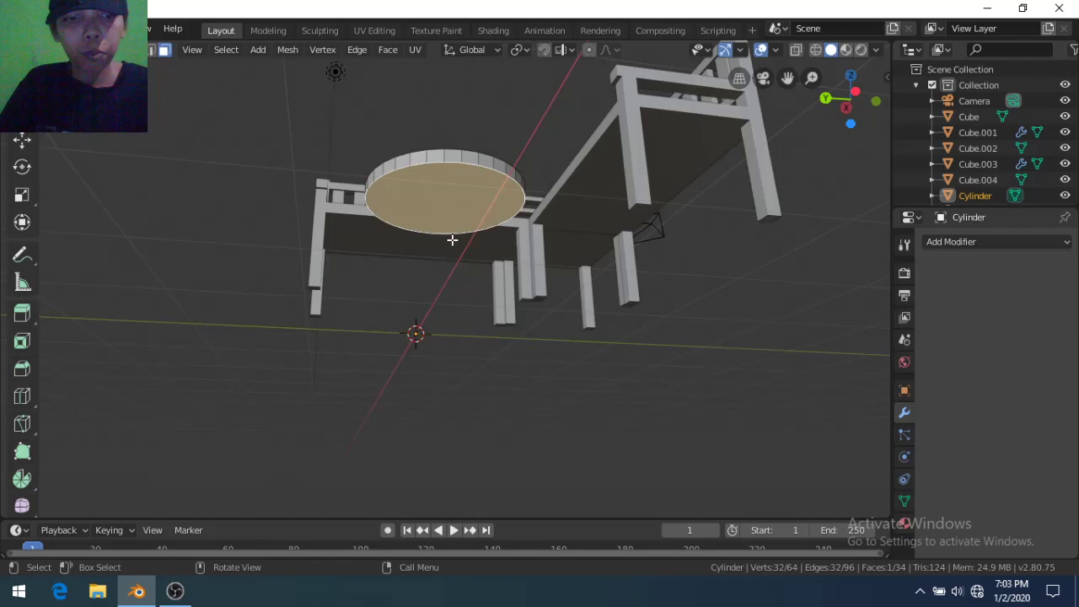
pyautogui.press('e')
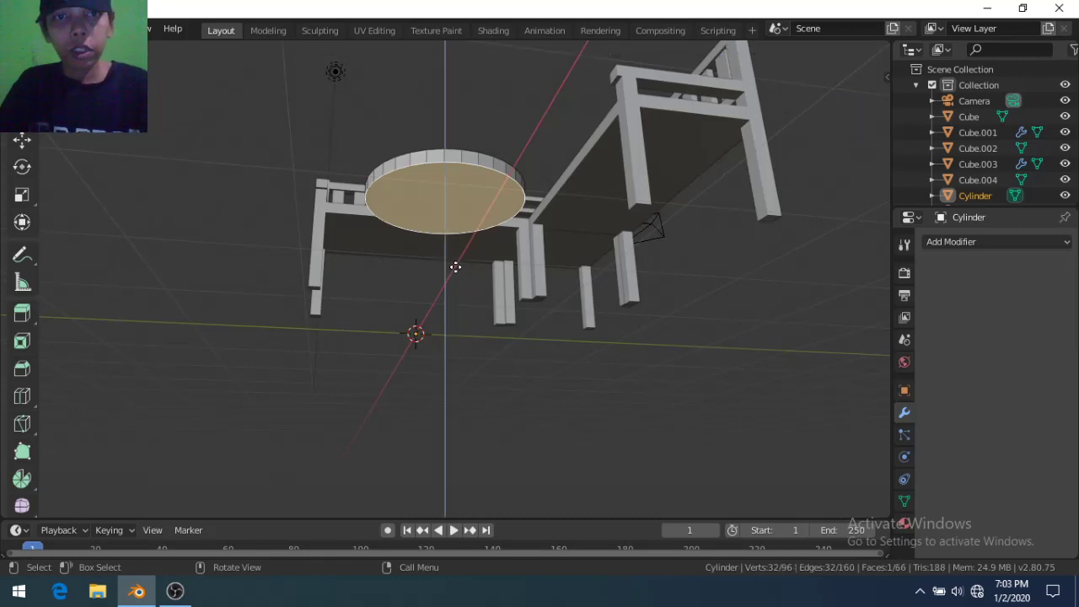
pyautogui.press('s')
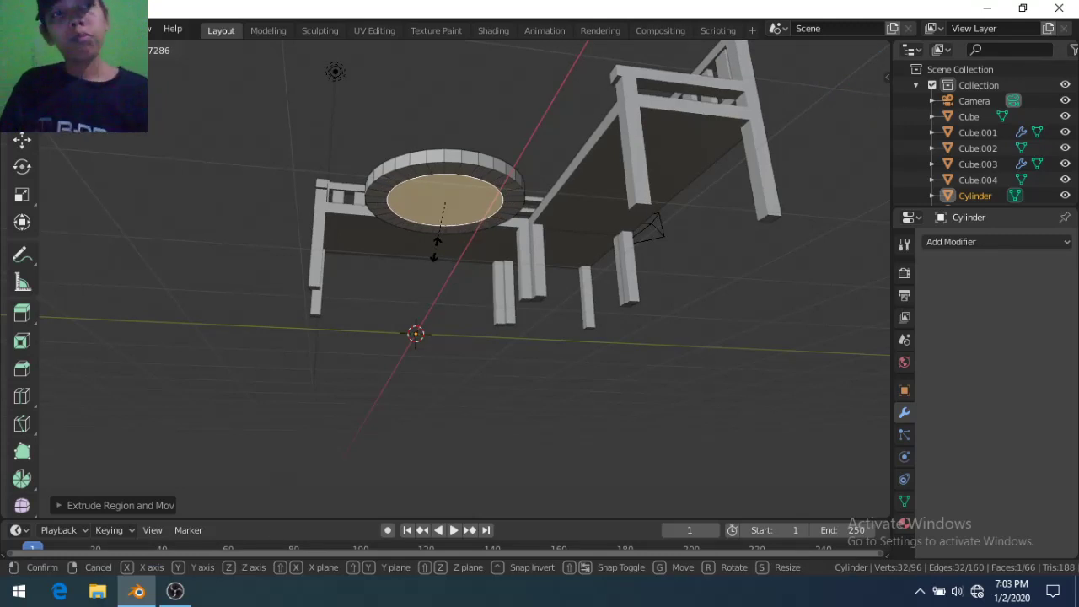
pyautogui.write('.')
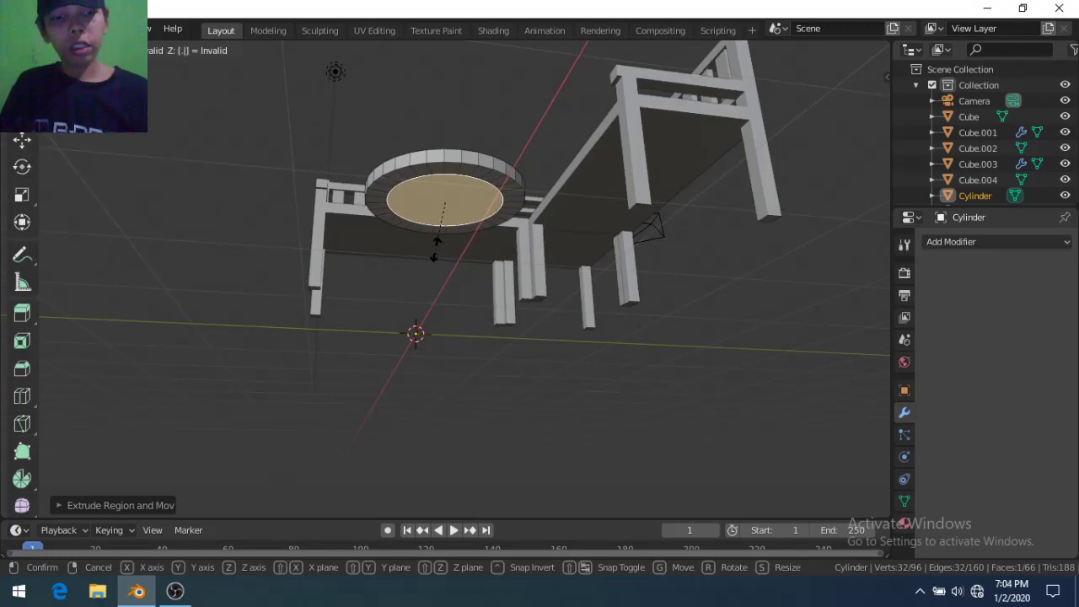
pyautogui.write('3')
pyautogui.press('Return')
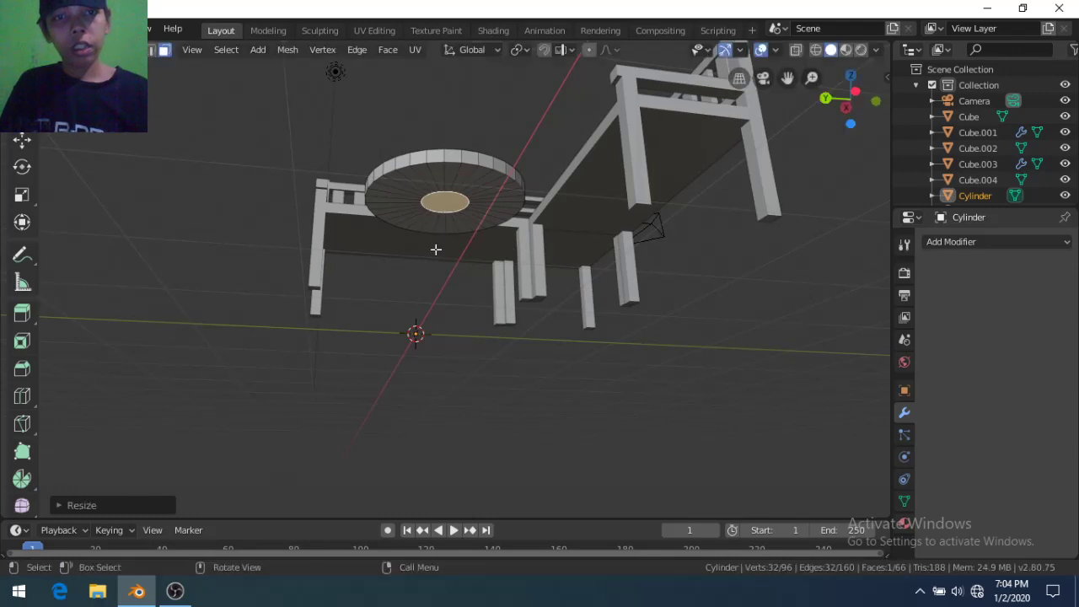
pyautogui.press('s')
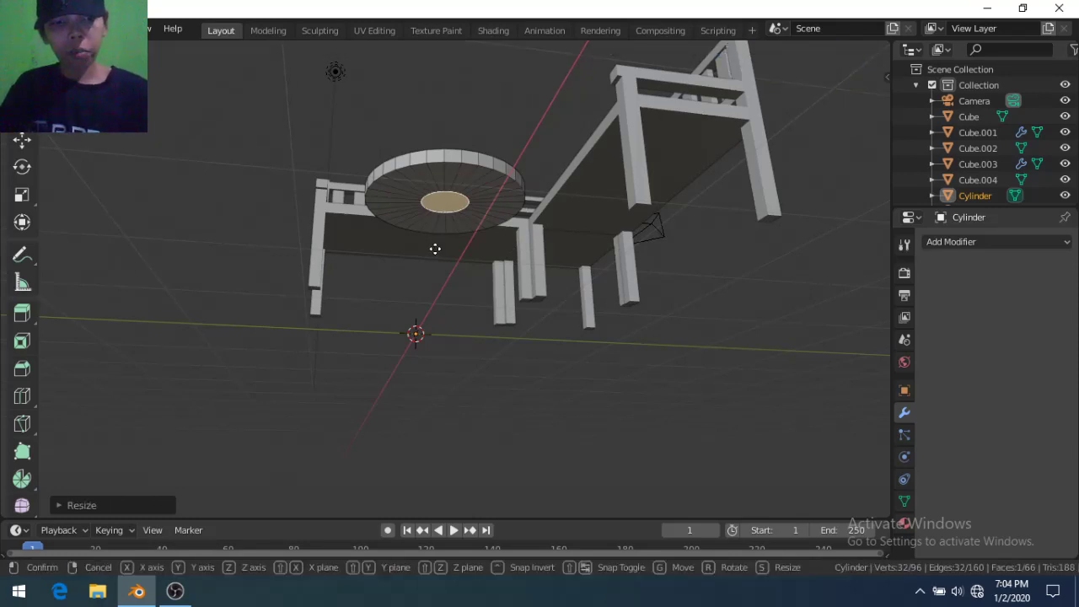
pyautogui.write('z-')
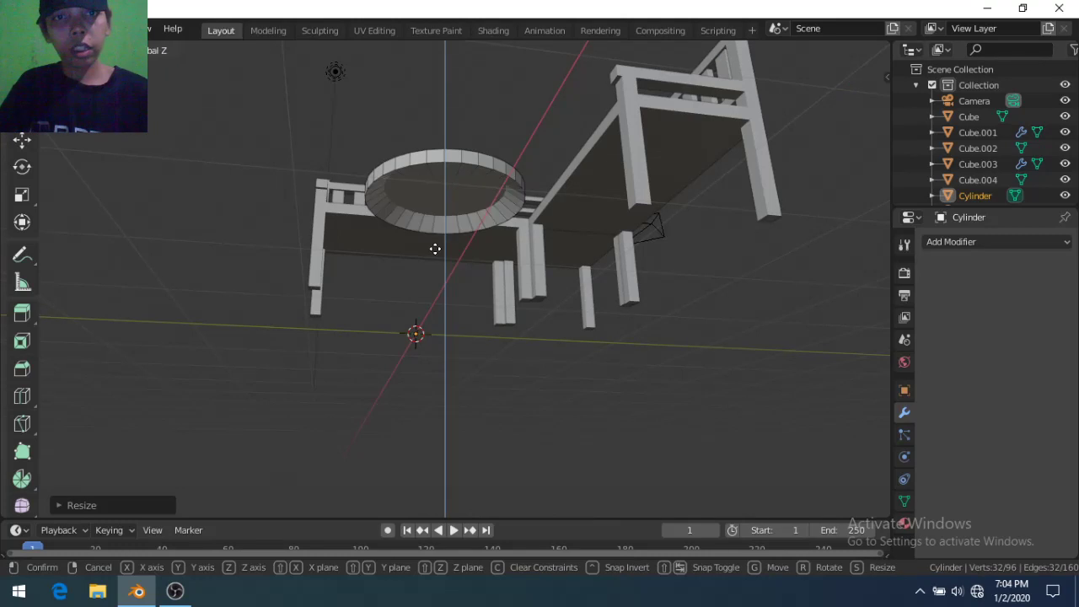
pyautogui.write('.')
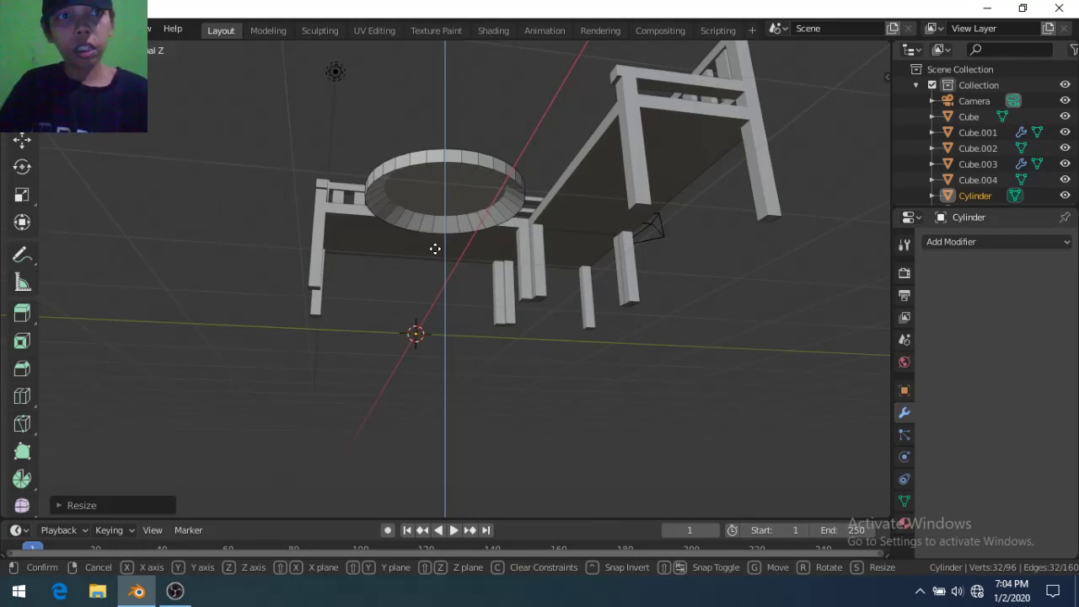
pyautogui.write('5')
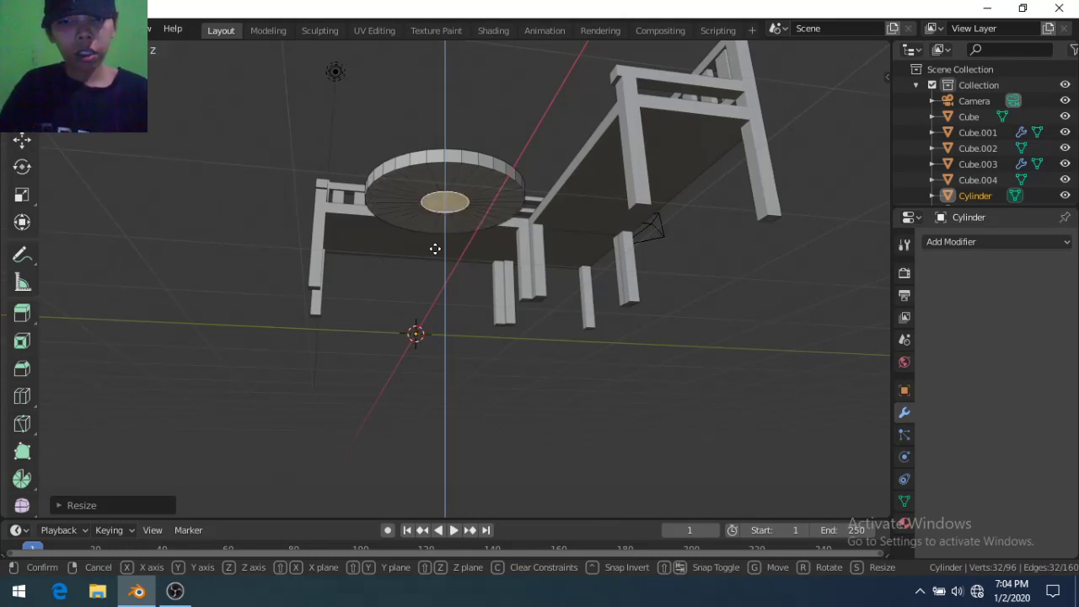
pyautogui.write('-')
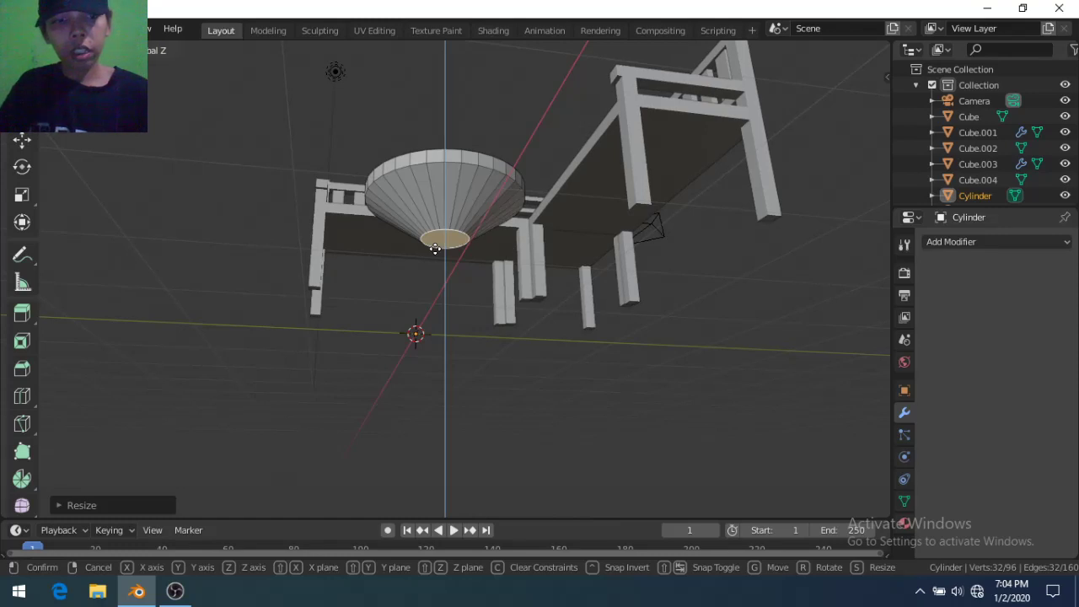
pyautogui.write('2-')
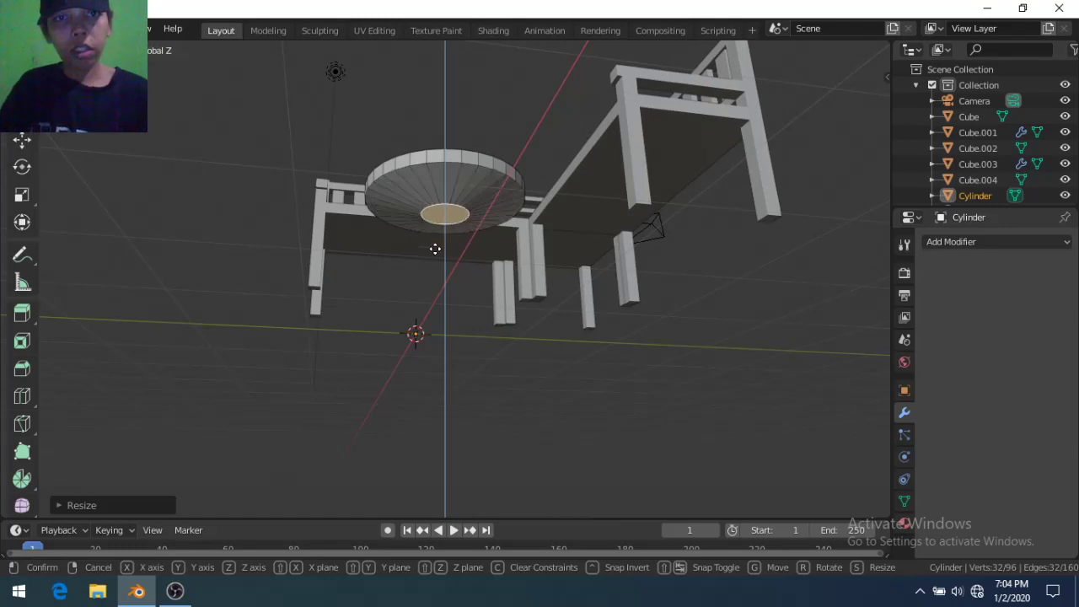
pyautogui.press('Escape')
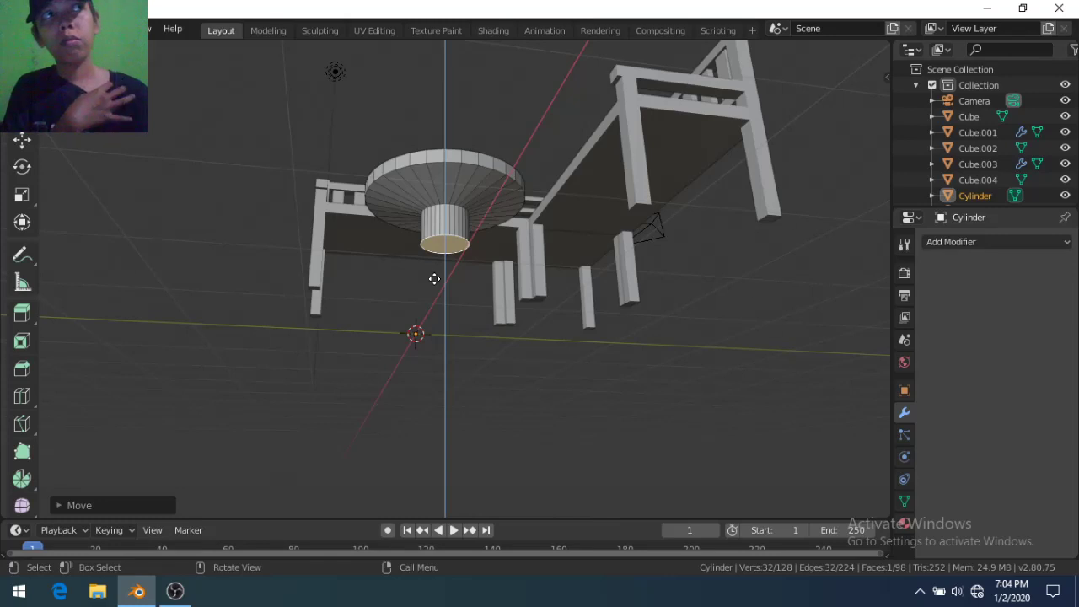
# Extrude the central underside face downward twice to form the pedestal stem toward the floor
pyautogui.hotkey('ctrl', 'z')
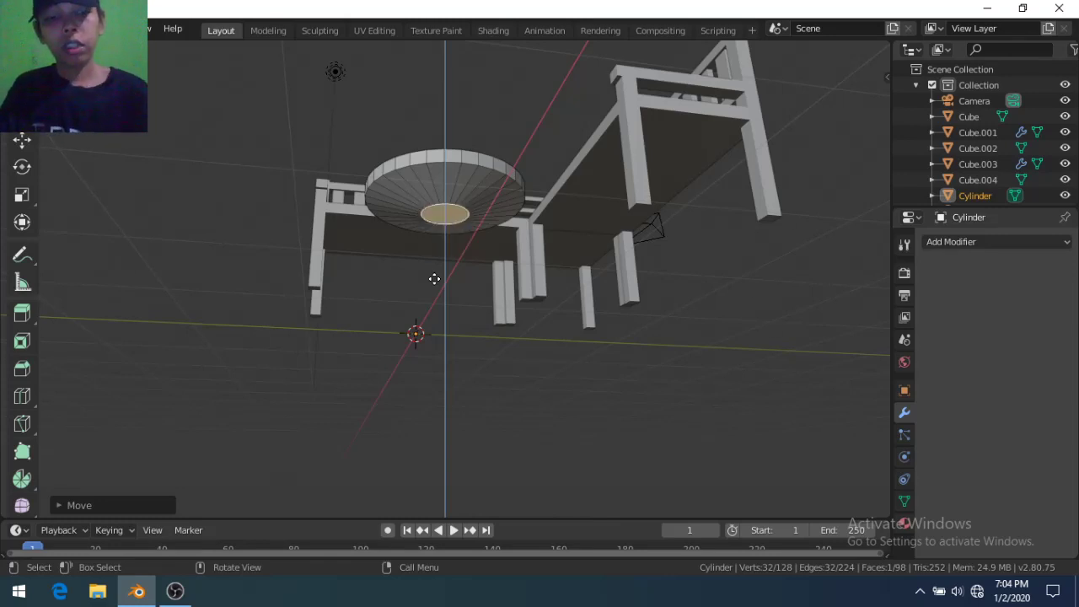
pyautogui.hotkey('ctrl', 'shift', 'z')
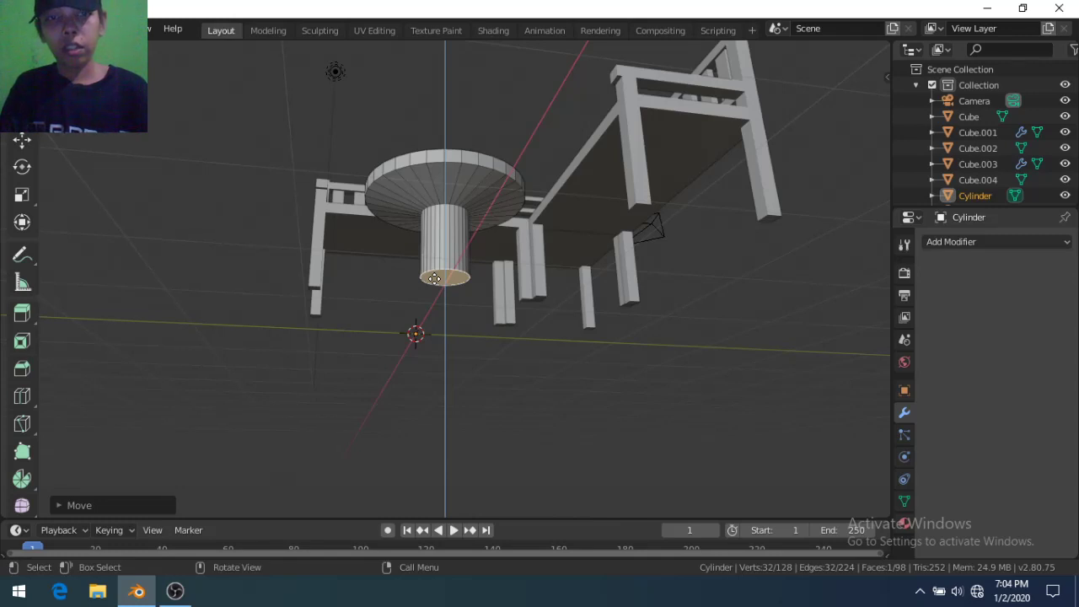
pyautogui.press('e')
pyautogui.click(435, 274)
pyautogui.moveTo(436, 269)
pyautogui.mouseDown(button='middle')
pyautogui.moveTo(442, 335)
pyautogui.moveTo(430, 287)
pyautogui.mouseUp(button='middle')
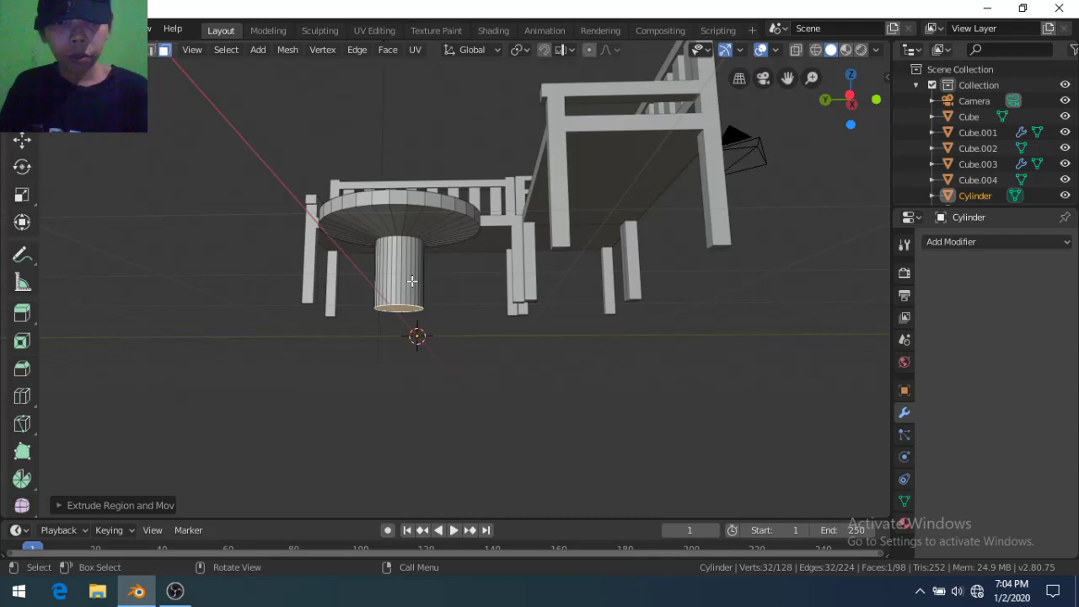
pyautogui.press('e')
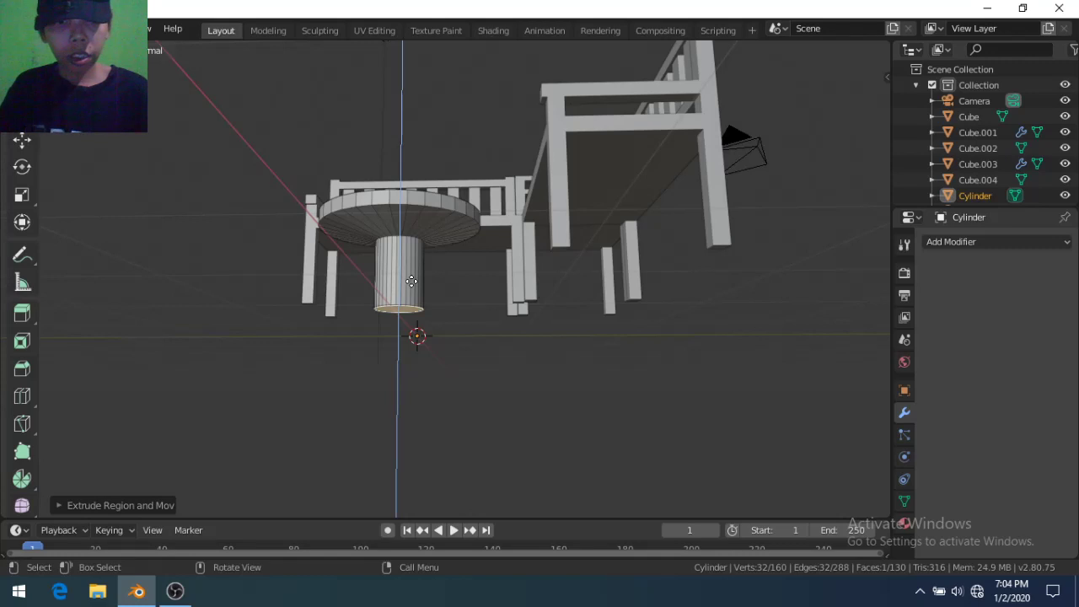
pyautogui.click(411, 281)
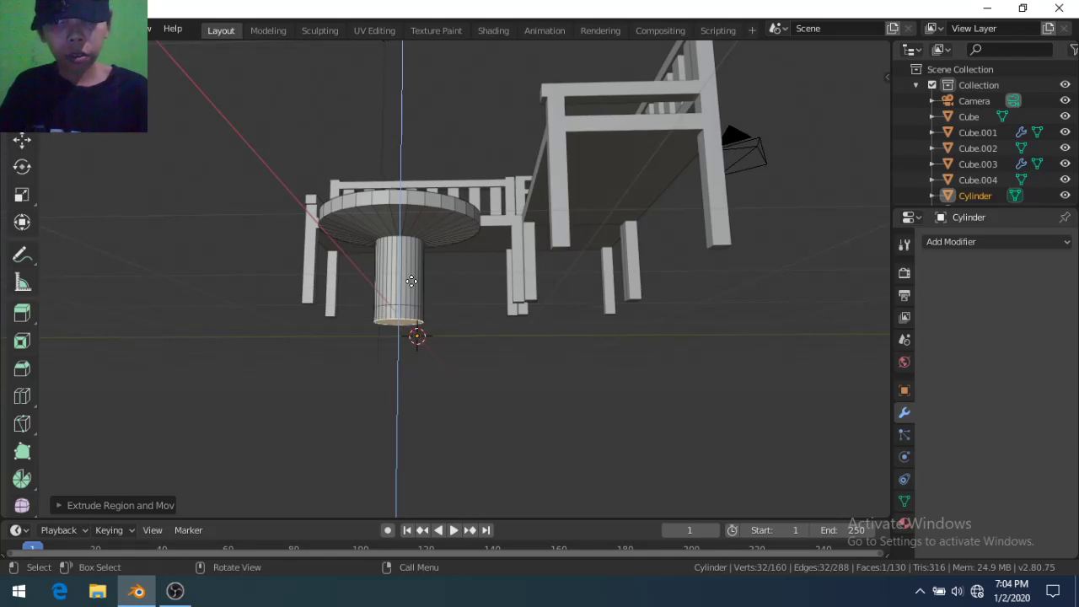
pyautogui.press('s')
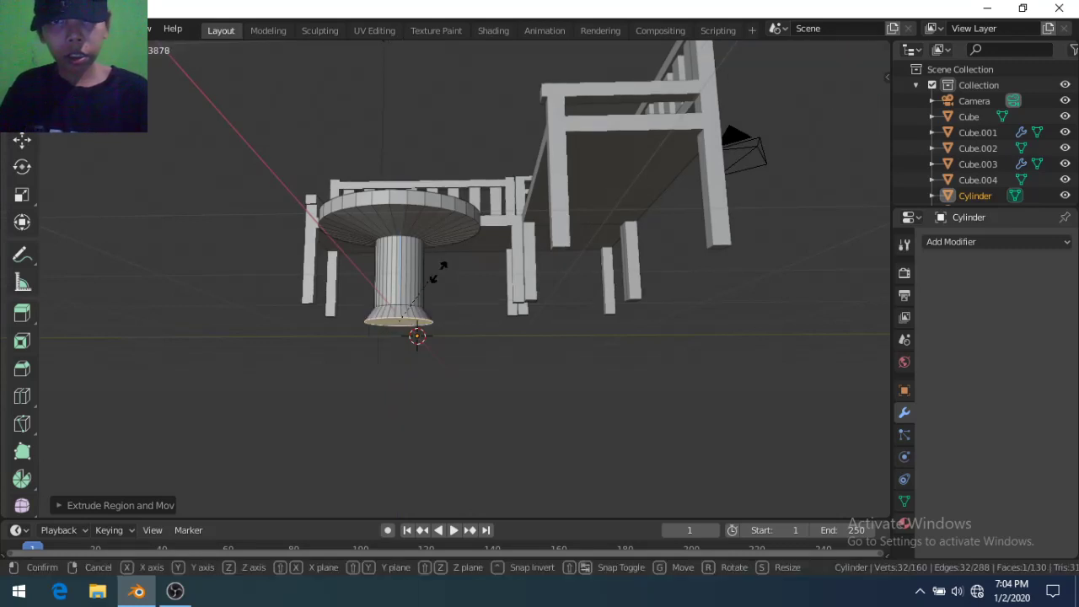
# Stretch the pedestal's bottom ring along Z by a factor of 1.2
pyautogui.write('z.2')
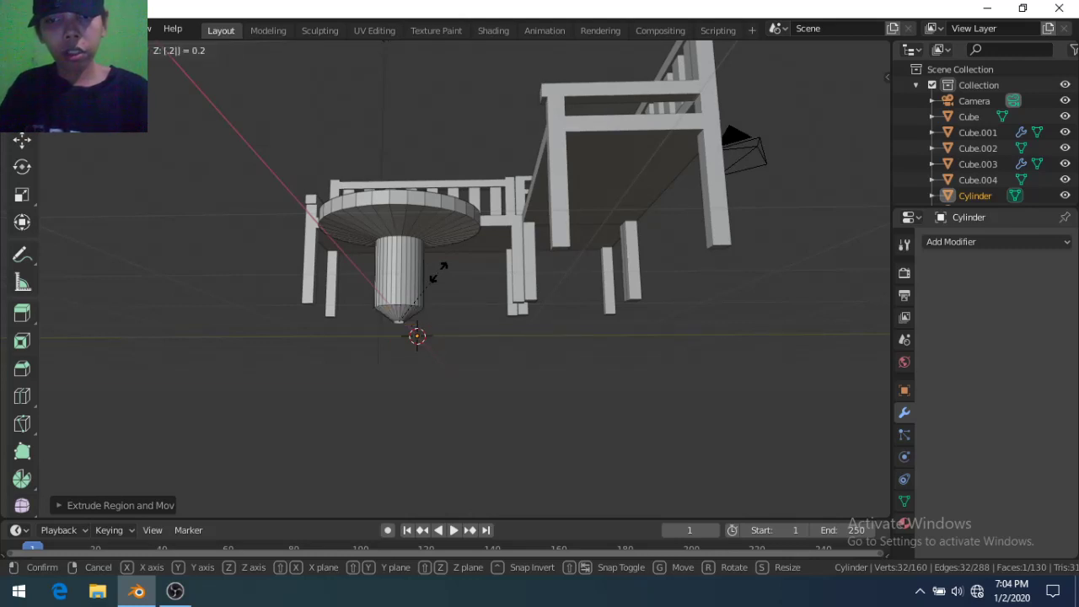
pyautogui.press('BackSpace')
pyautogui.press('BackSpace')
pyautogui.write('2')
pyautogui.press('BackSpace')
pyautogui.write('12')
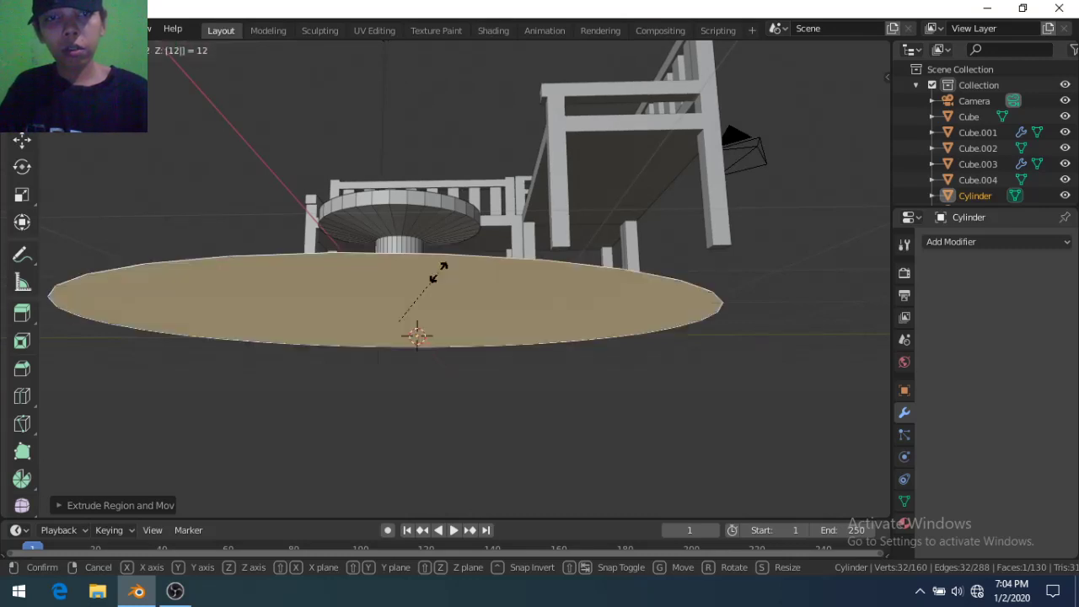
pyautogui.press('BackSpace')
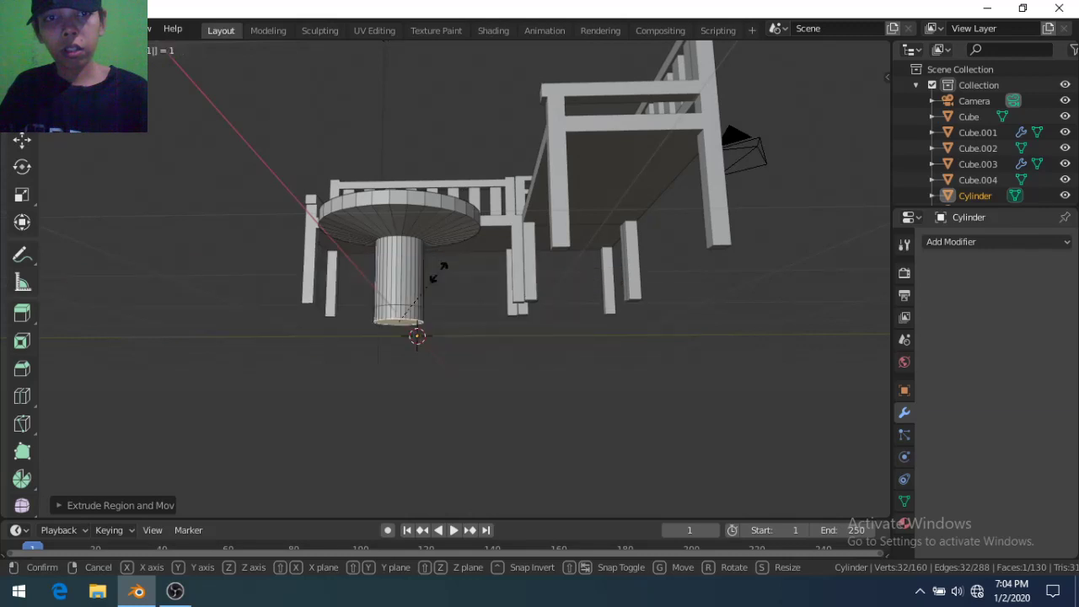
pyautogui.press('BackSpace')
pyautogui.write('2')
pyautogui.press('BackSpace')
pyautogui.write('1.5')
pyautogui.press('BackSpace')
pyautogui.write('.5')
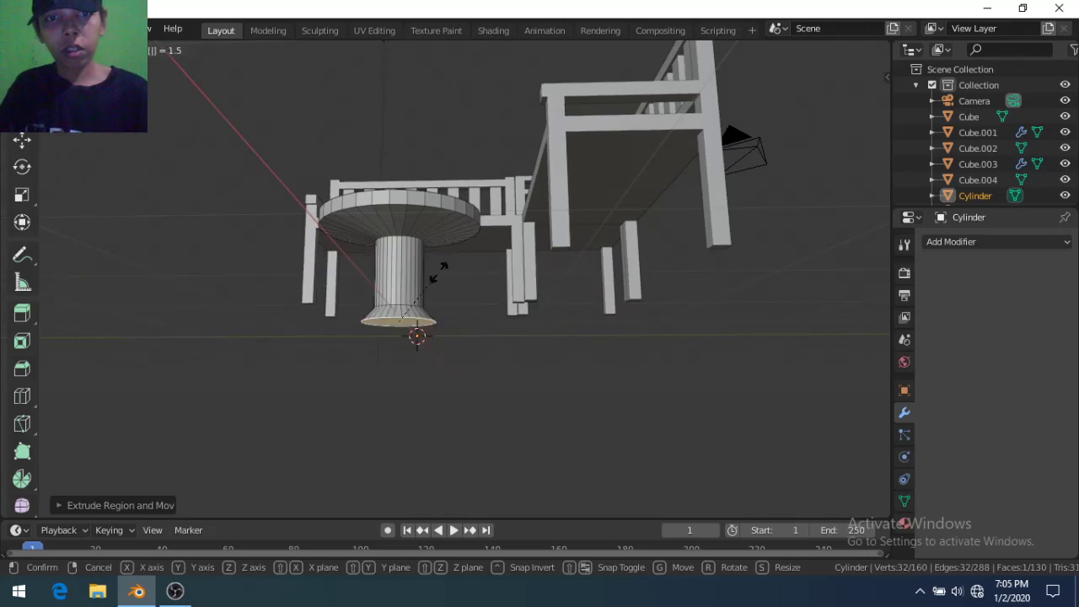
pyautogui.press('BackSpace')
pyautogui.press('BackSpace')
pyautogui.press('BackSpace')
pyautogui.write('2')
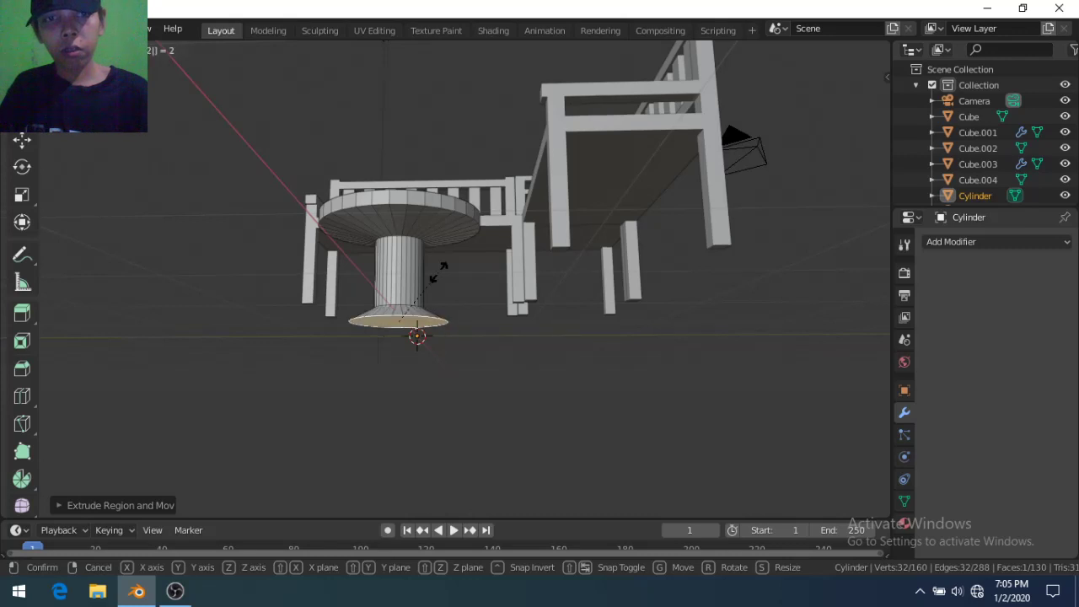
pyautogui.press('BackSpace')
pyautogui.write('1.5')
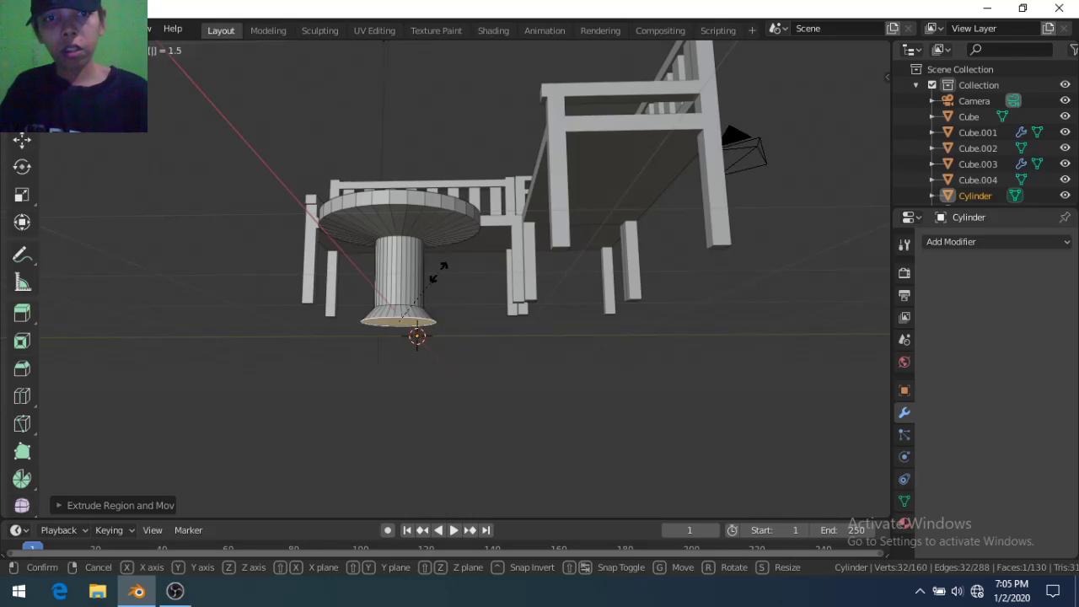
pyautogui.press('BackSpace')
pyautogui.press('BackSpace')
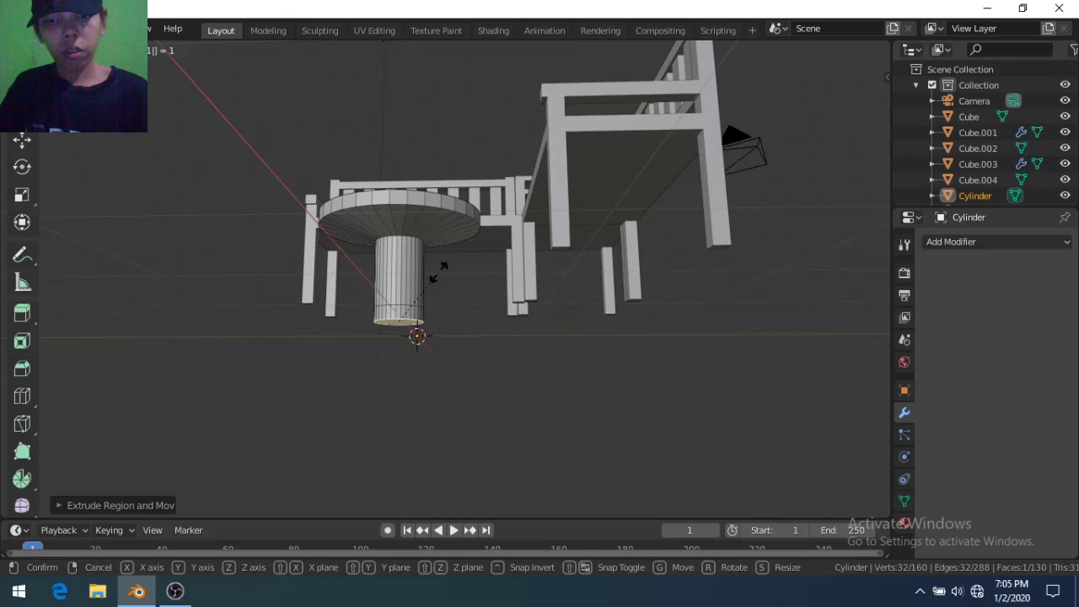
pyautogui.write('.2 Z: [1.2')
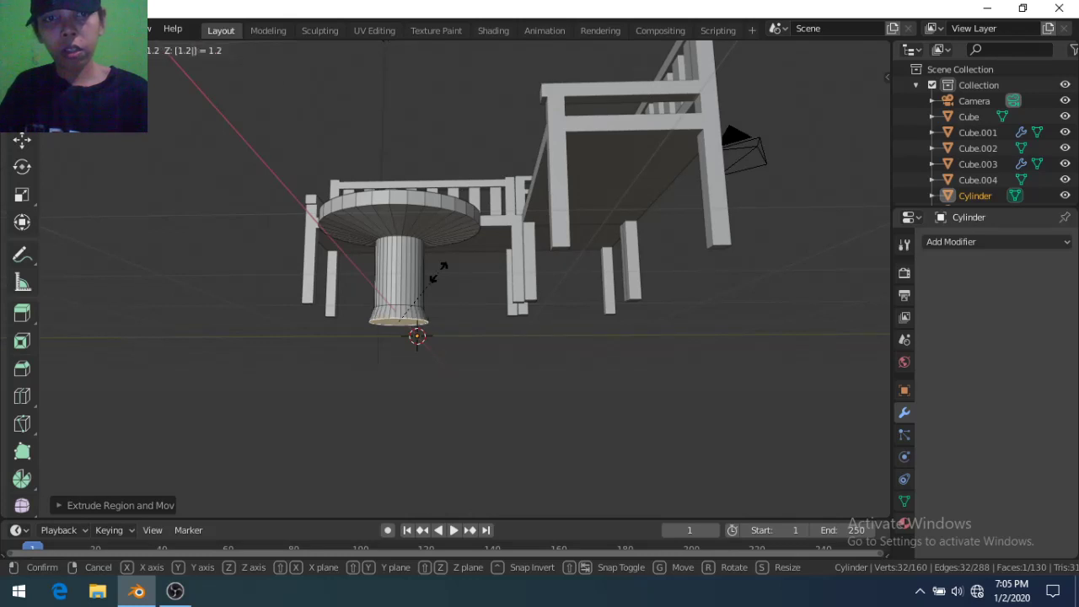
pyautogui.press('Return')
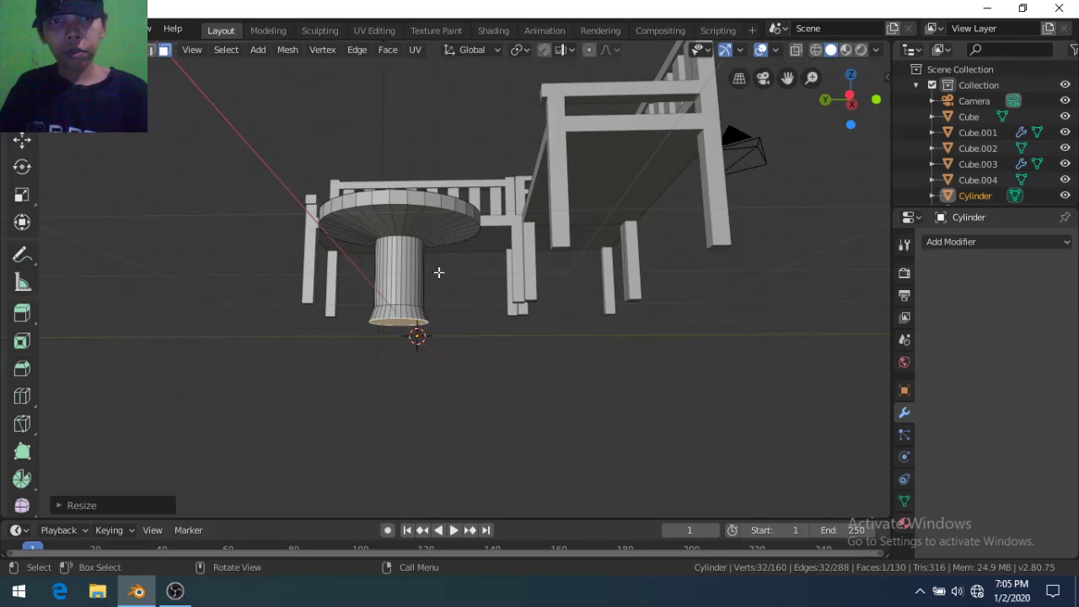
# Extrude the pedestal's bottom face in place and scale the new ring by 2 into a wide base
pyautogui.press('e')
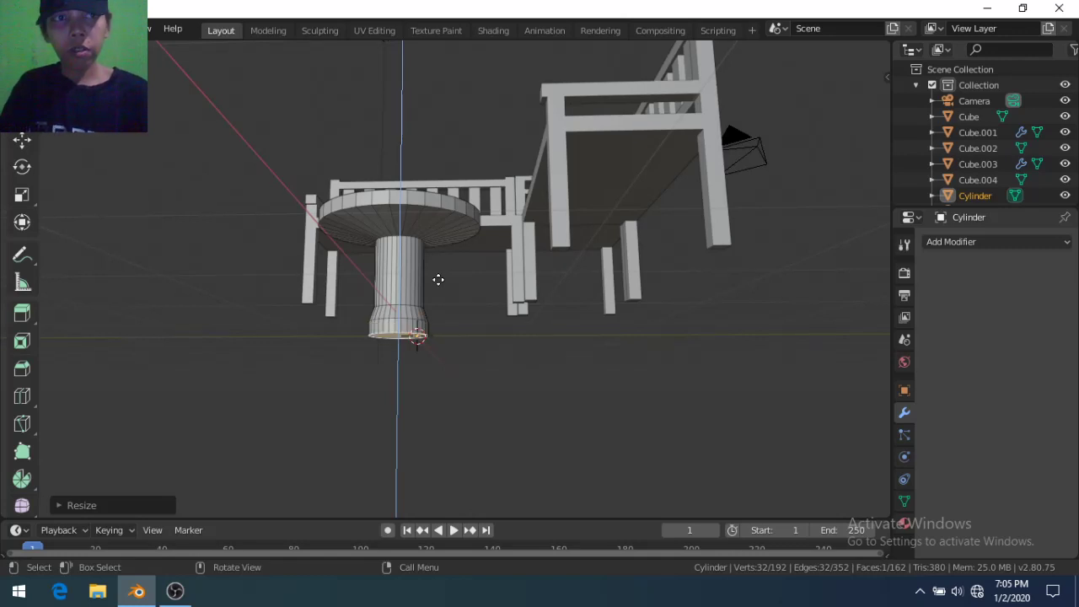
pyautogui.click(439, 280)
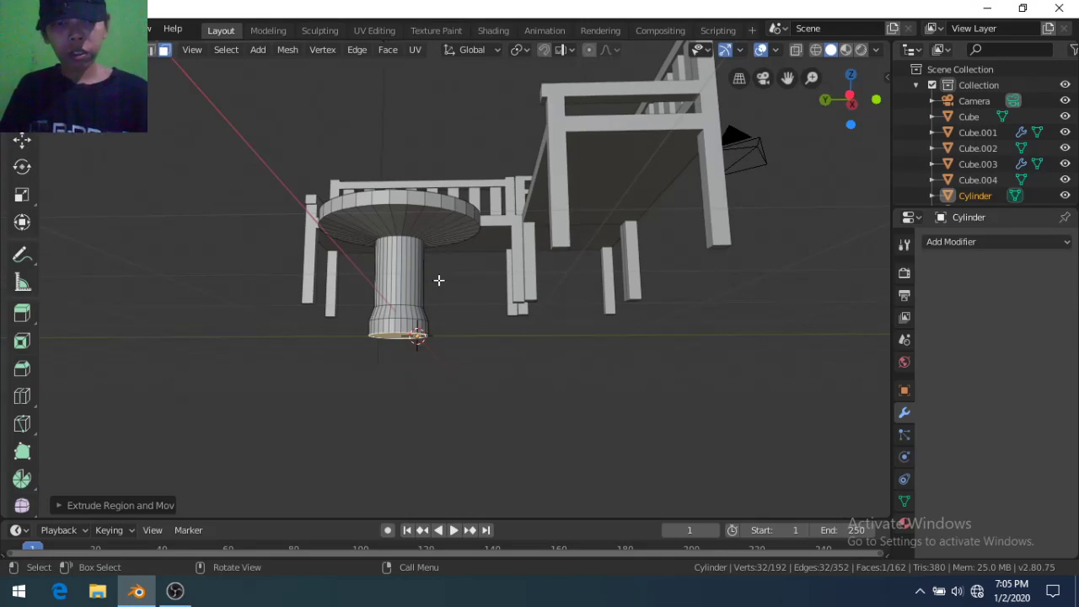
pyautogui.press('s')
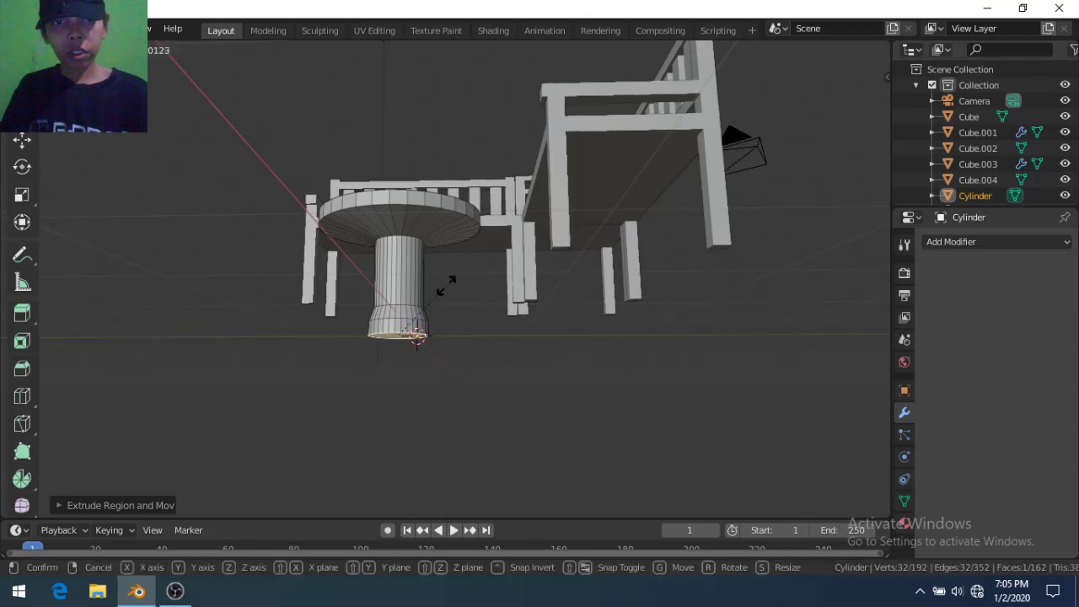
pyautogui.write('2')
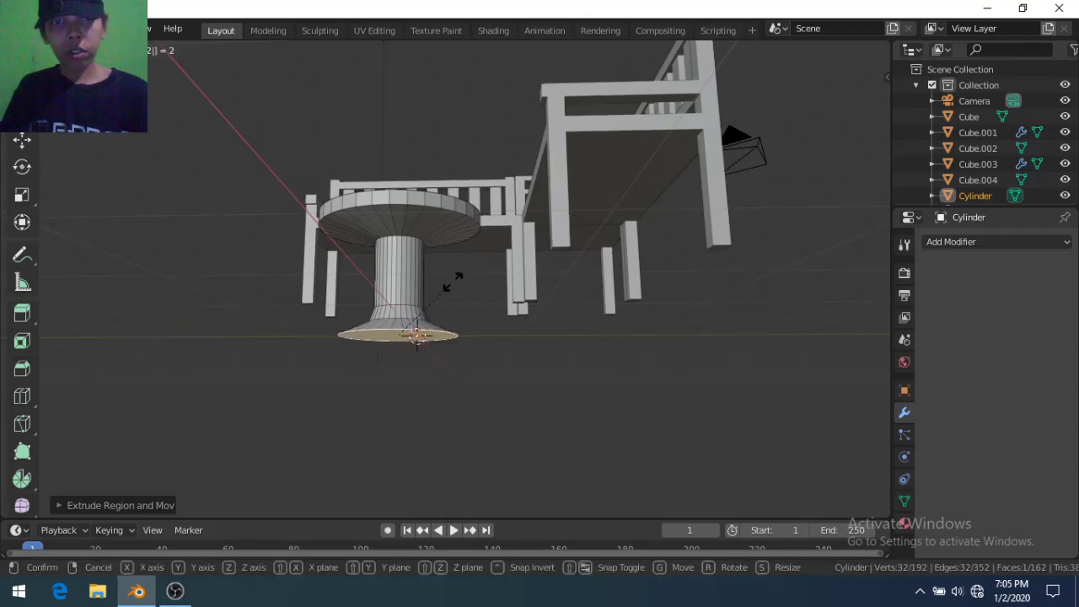
pyautogui.click(453, 282)
pyautogui.moveTo(445, 264); pyautogui.dragTo(447, 331, button='middle')
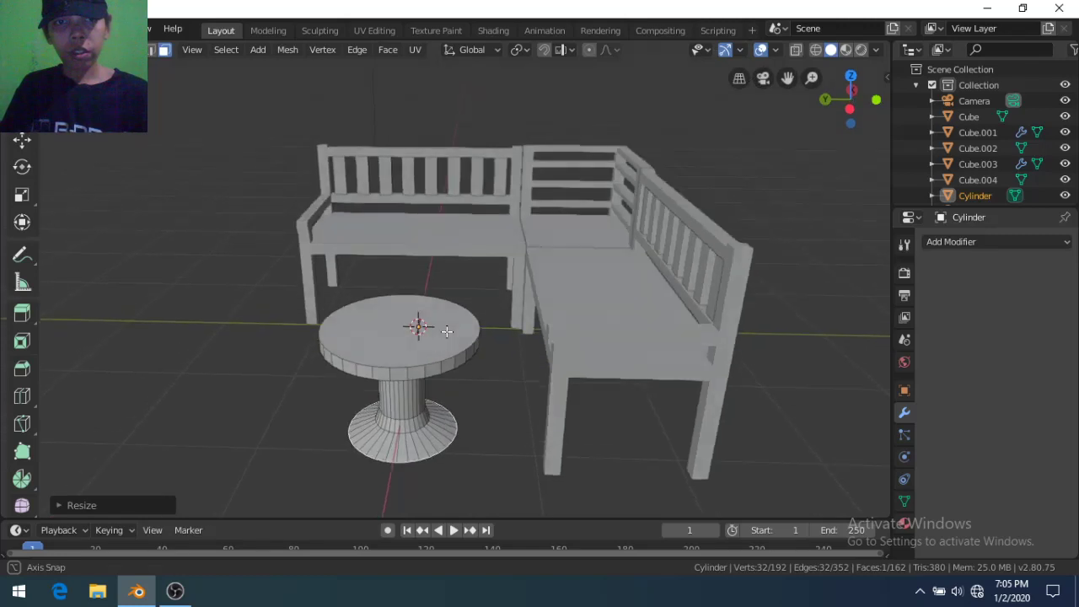
# Re-enter Edit Mode on the table cylinder from a low side view, zoomed in on it
pyautogui.press('Tab')
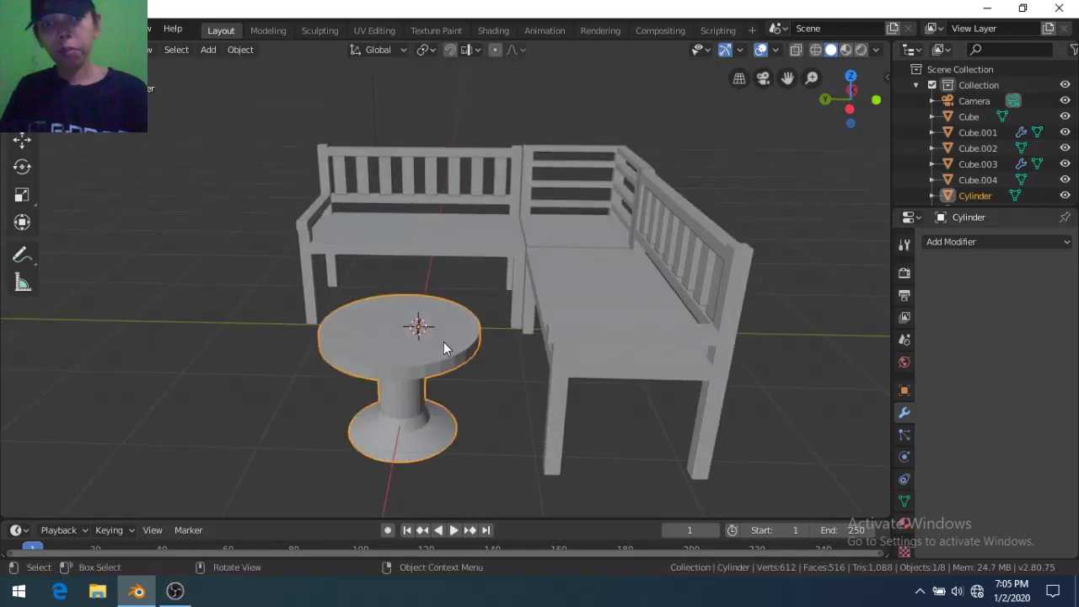
pyautogui.moveTo(442, 343); pyautogui.dragTo(392, 306, button='middle')
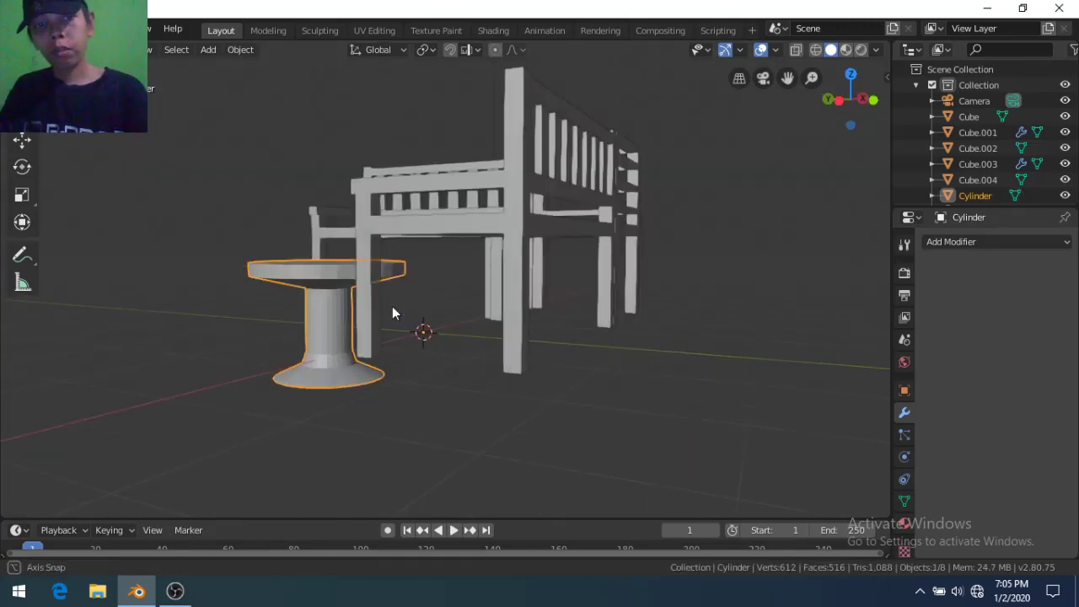
pyautogui.press('Tab')
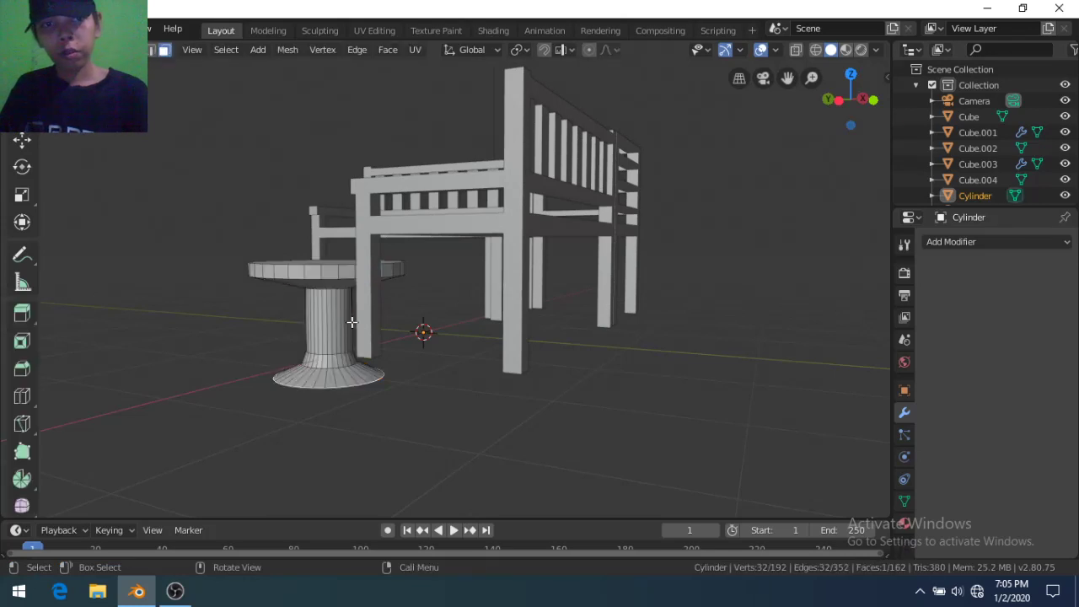
pyautogui.scroll(4, 351, 321)
pyautogui.scroll(-2, 186, 391)
pyautogui.scroll(-3, 207, 379)
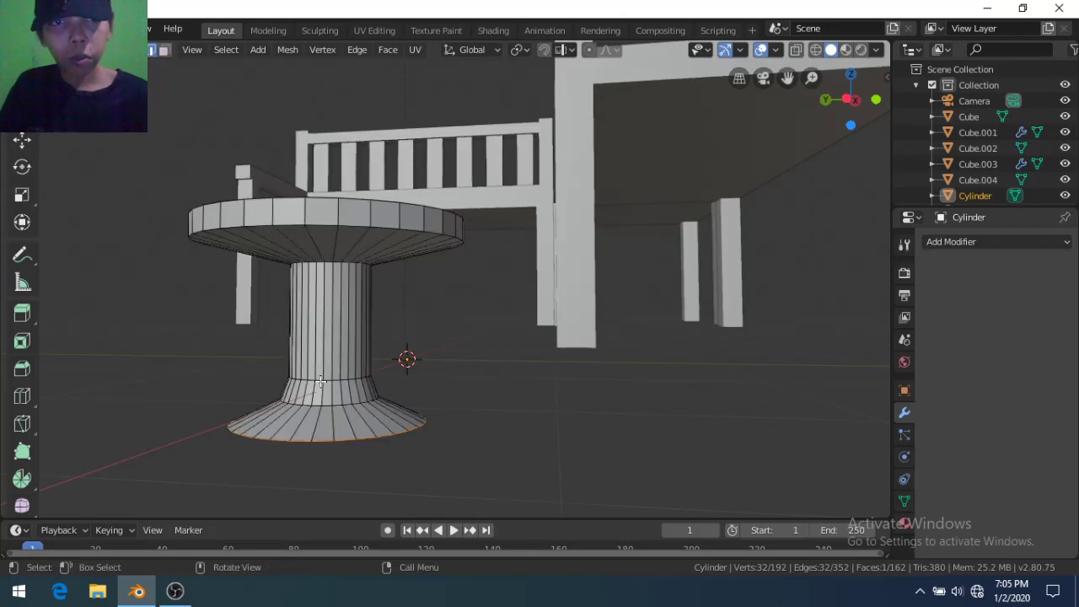
pyautogui.scroll(3, 319, 388)
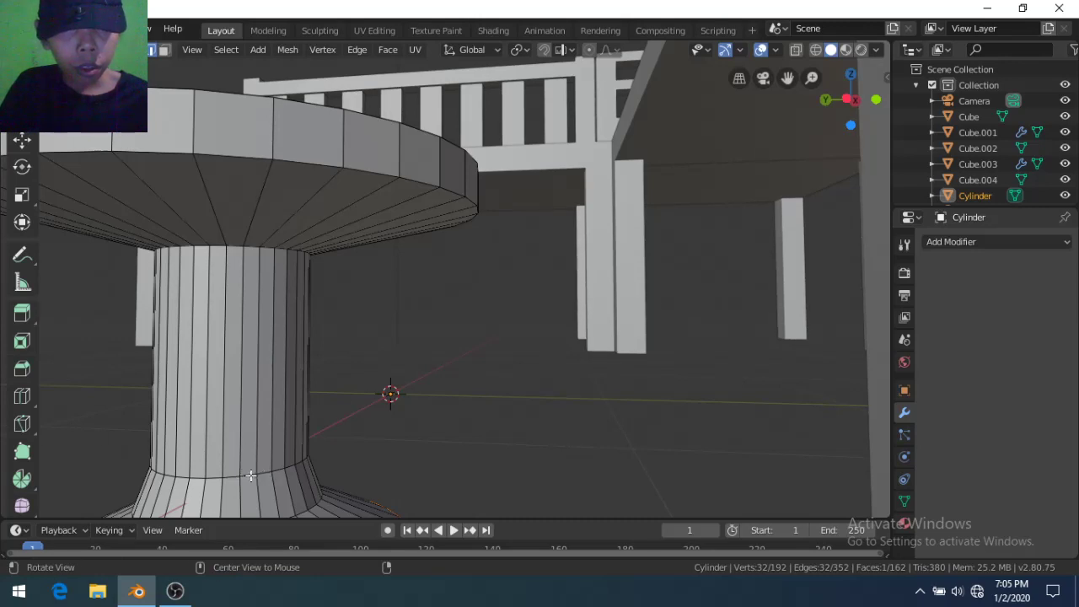
pyautogui.scroll(-2, 253, 472)
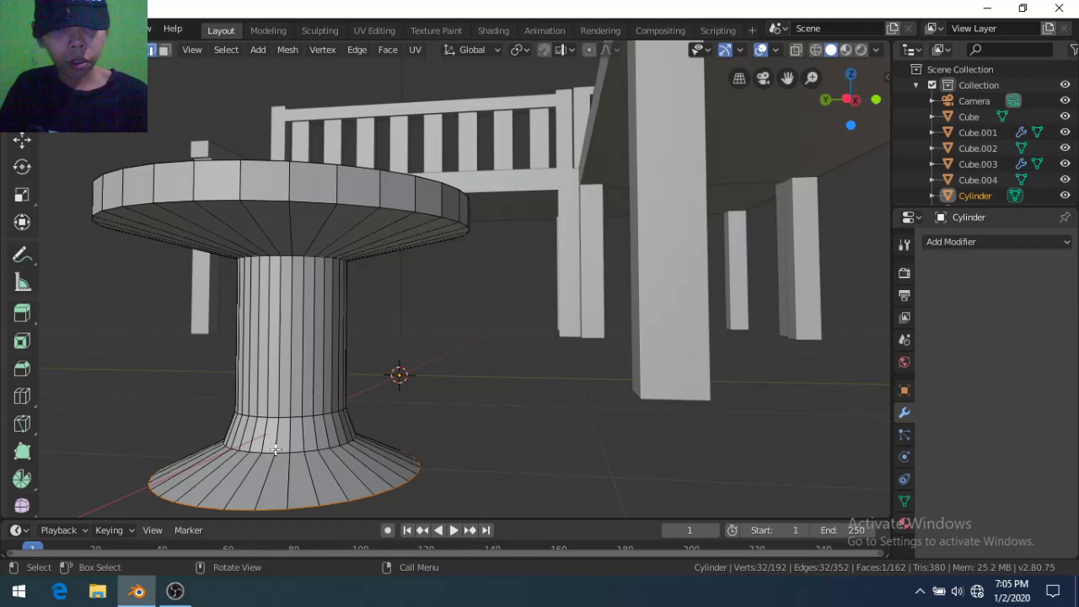
# Switch the viewport to wireframe shading and deselect all of the table's geometry
pyautogui.press('z')
pyautogui.click(171, 443)
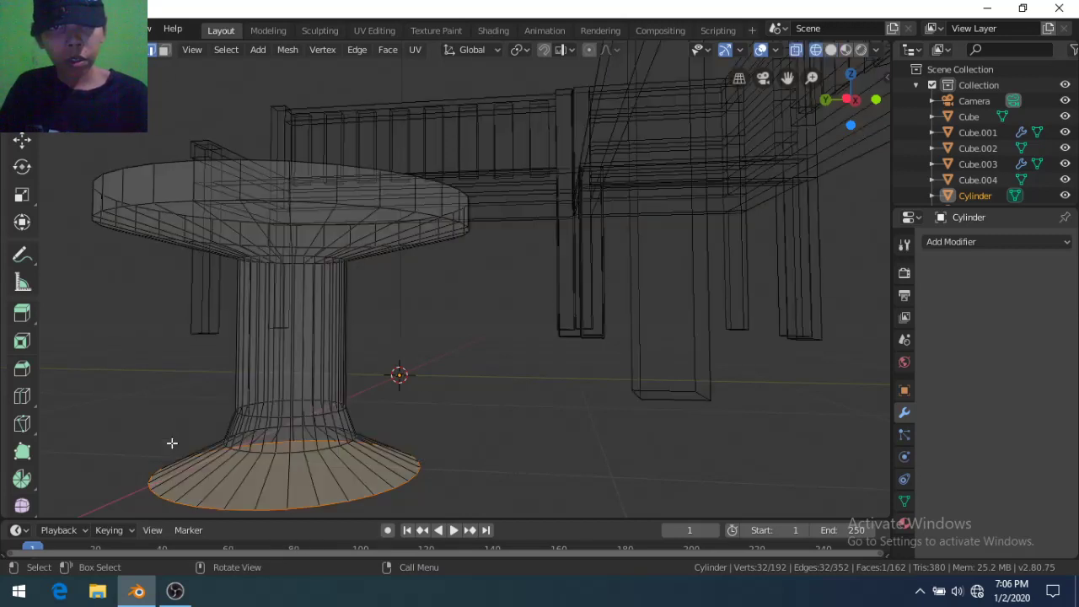
pyautogui.press('a')
pyautogui.hotkey('alt', 'a')
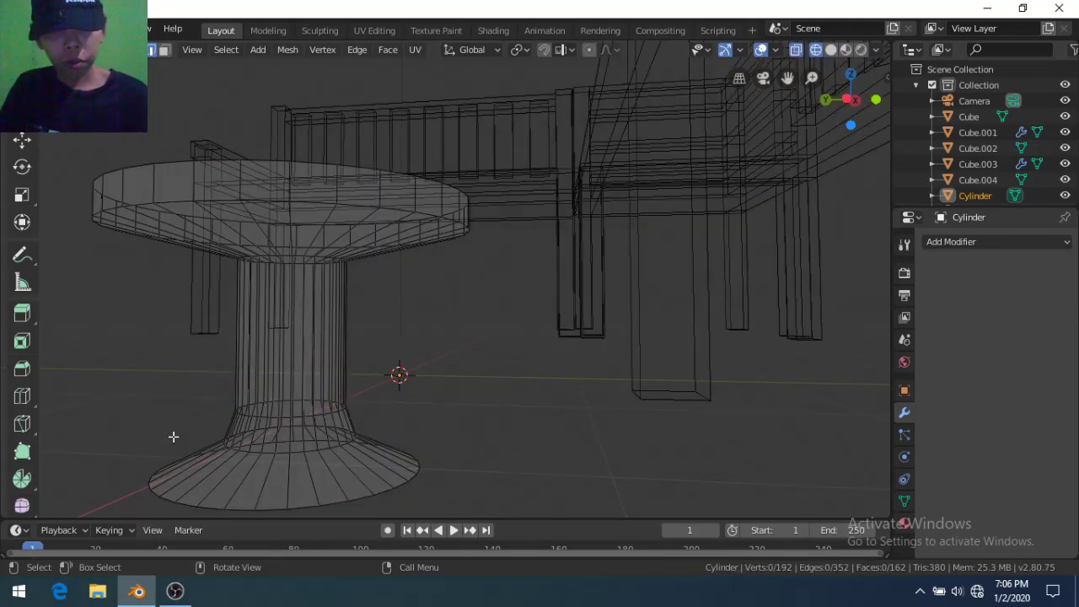
pyautogui.moveTo(192, 371); pyautogui.dragTo(365, 425)
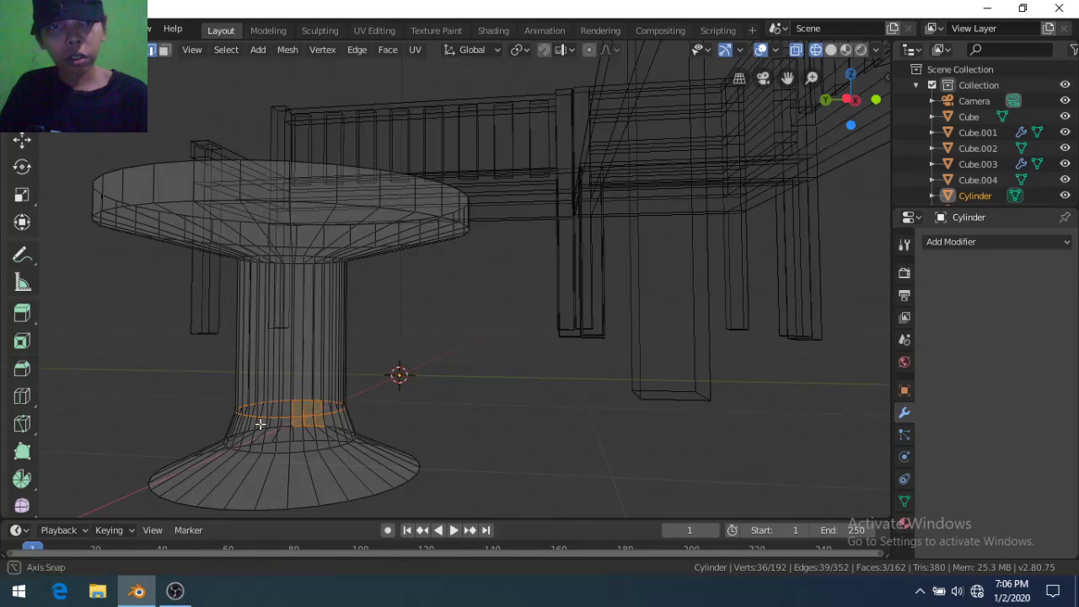
pyautogui.moveTo(260, 424); pyautogui.dragTo(242, 384, button='middle')
# Box-select only the vertex ring at the base of the stem, then go to front view
pyautogui.press('b')
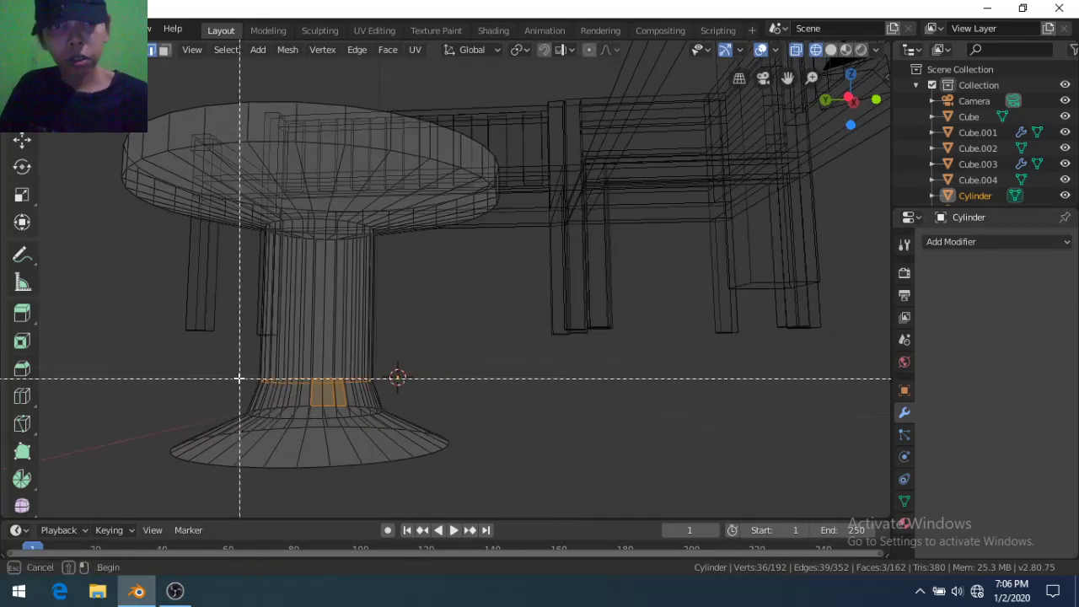
pyautogui.moveTo(236, 374); pyautogui.dragTo(399, 390)
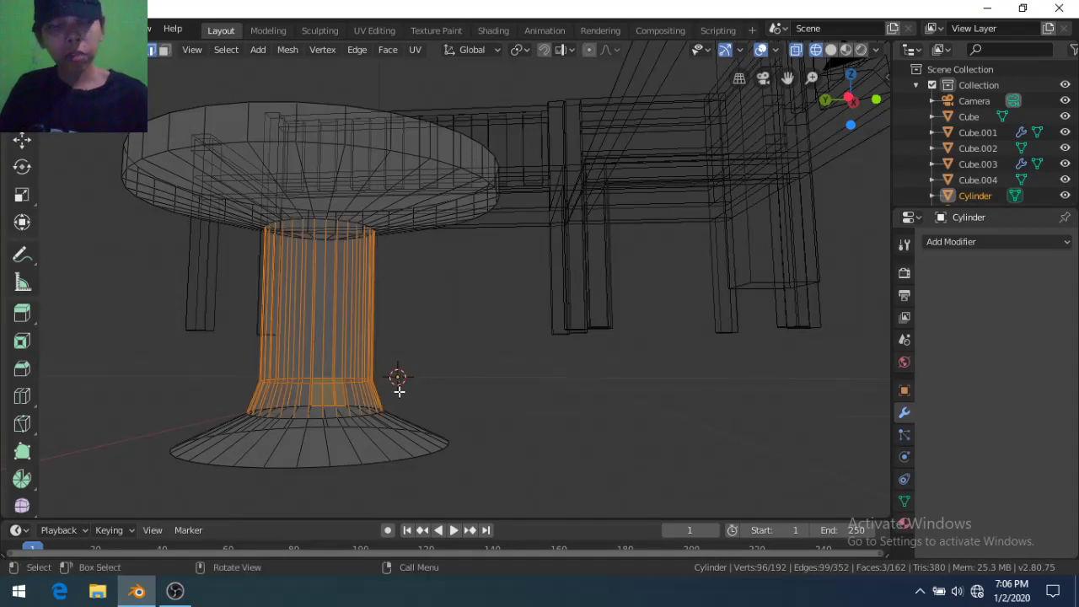
pyautogui.hotkey('alt', 'a')
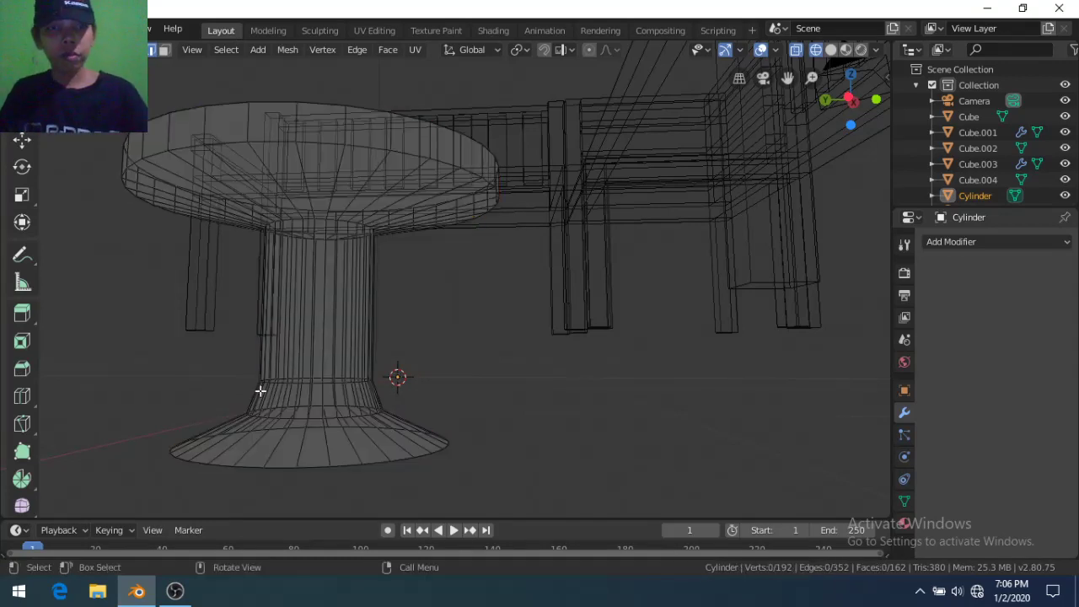
pyautogui.press('b')
pyautogui.moveTo(250, 372); pyautogui.dragTo(376, 391)
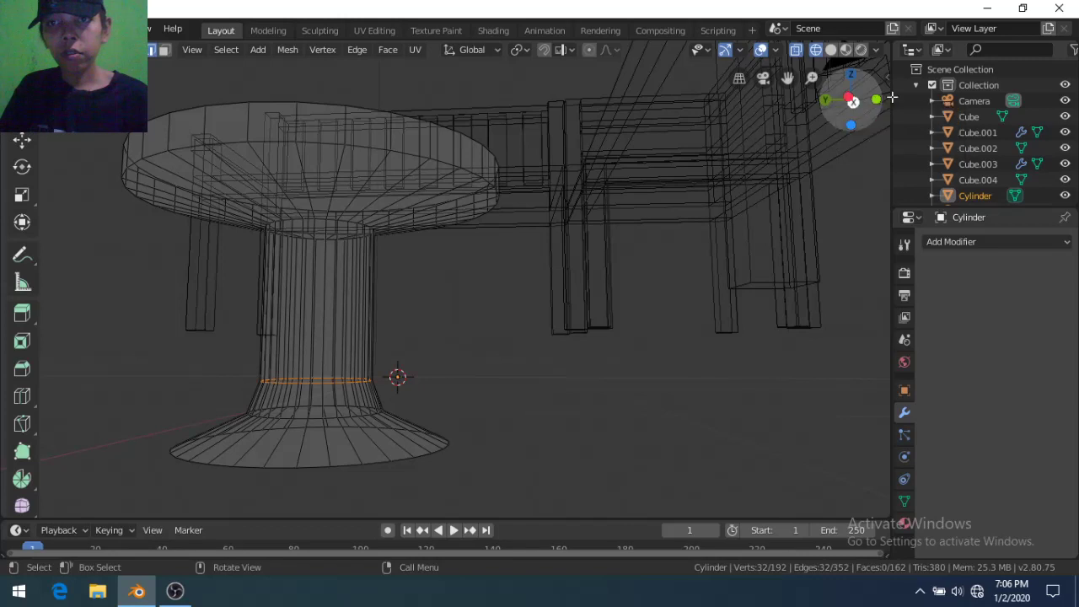
pyautogui.click(877, 101)
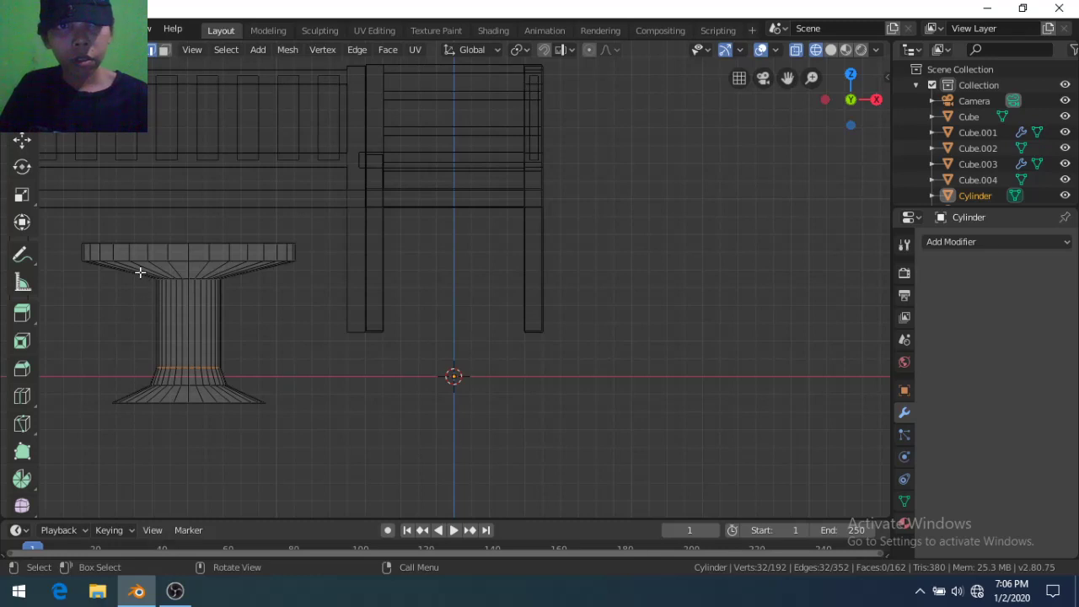
# Select the stem's top and bottom rings and scale them inward with Z locked to slim the stem
pyautogui.press('b')
pyautogui.moveTo(140, 271); pyautogui.dragTo(240, 290)
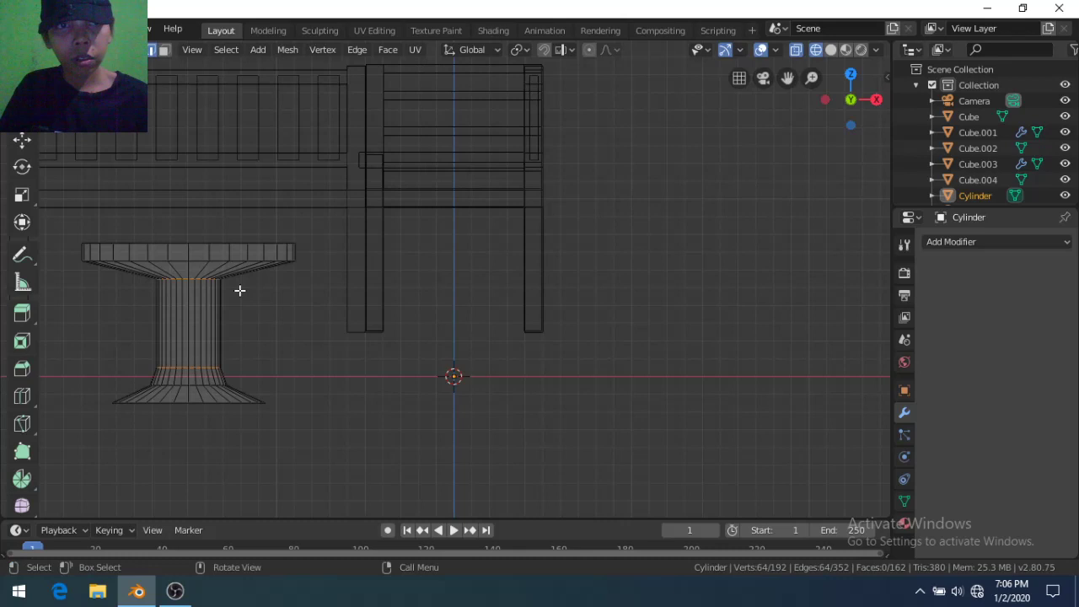
pyautogui.moveTo(247, 297); pyautogui.dragTo(132, 267)
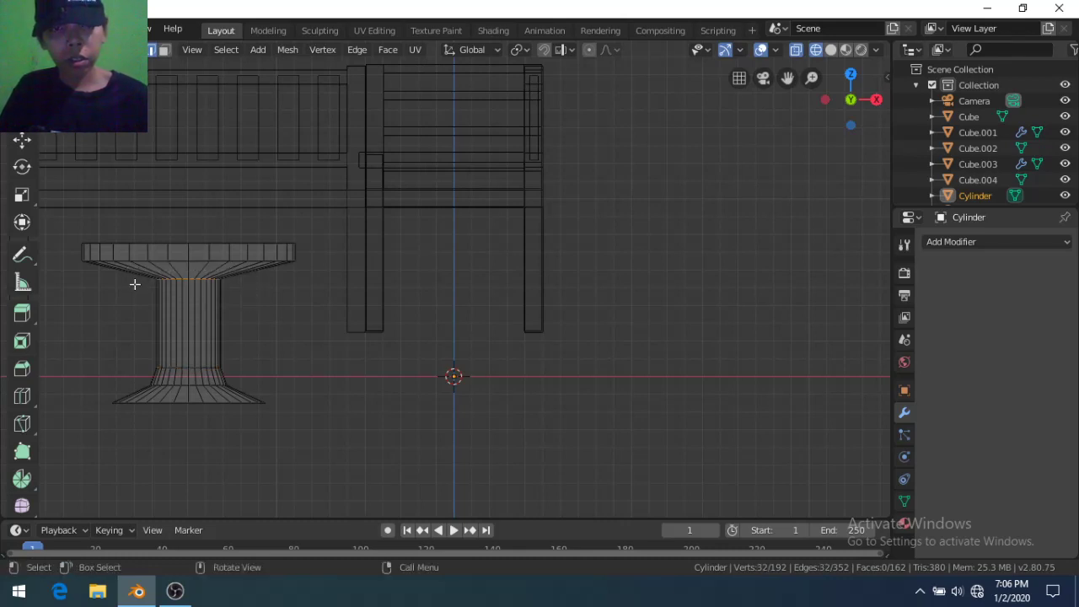
pyautogui.moveTo(138, 349); pyautogui.dragTo(231, 379)
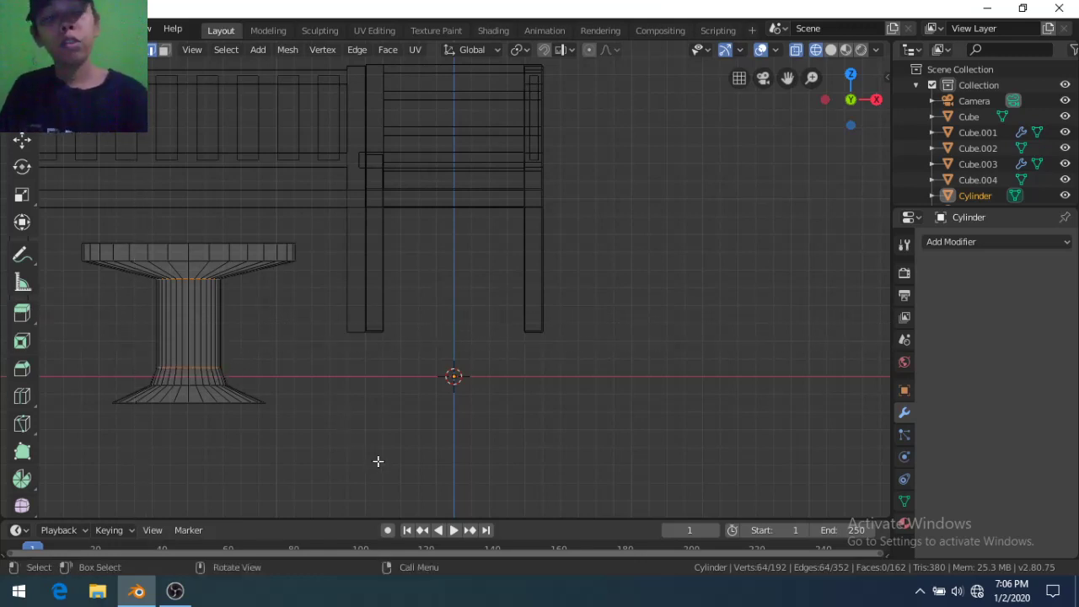
pyautogui.press('s')
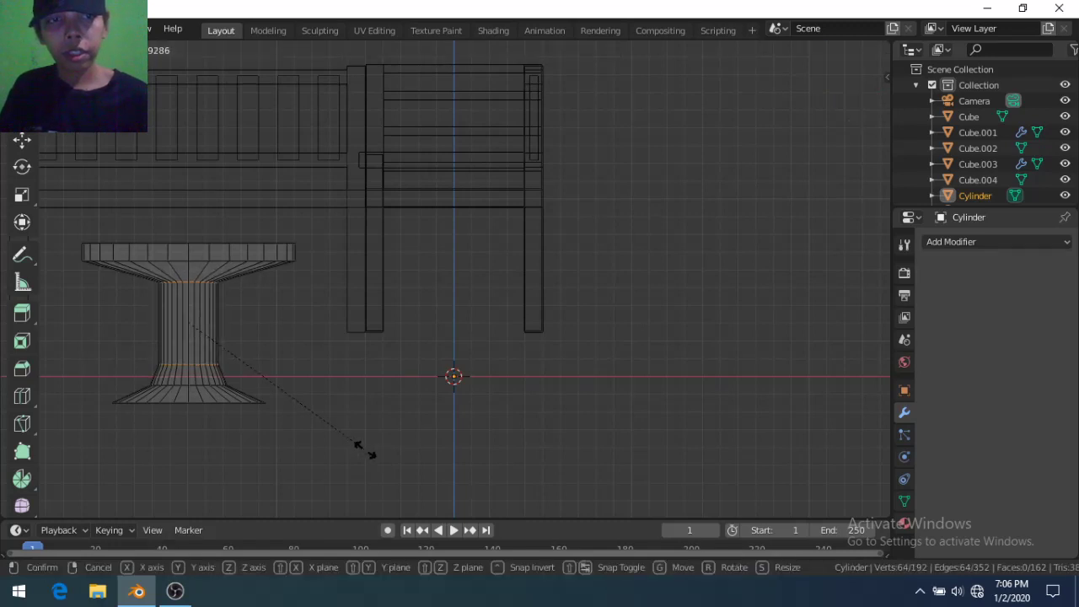
pyautogui.press('x')
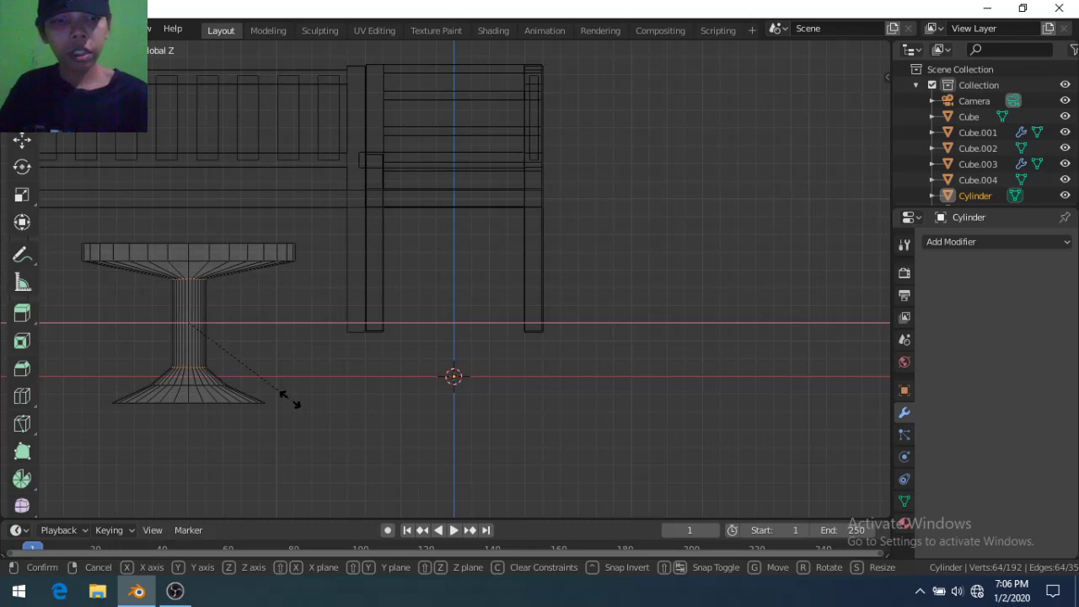
pyautogui.hotkey('shift', 'z')
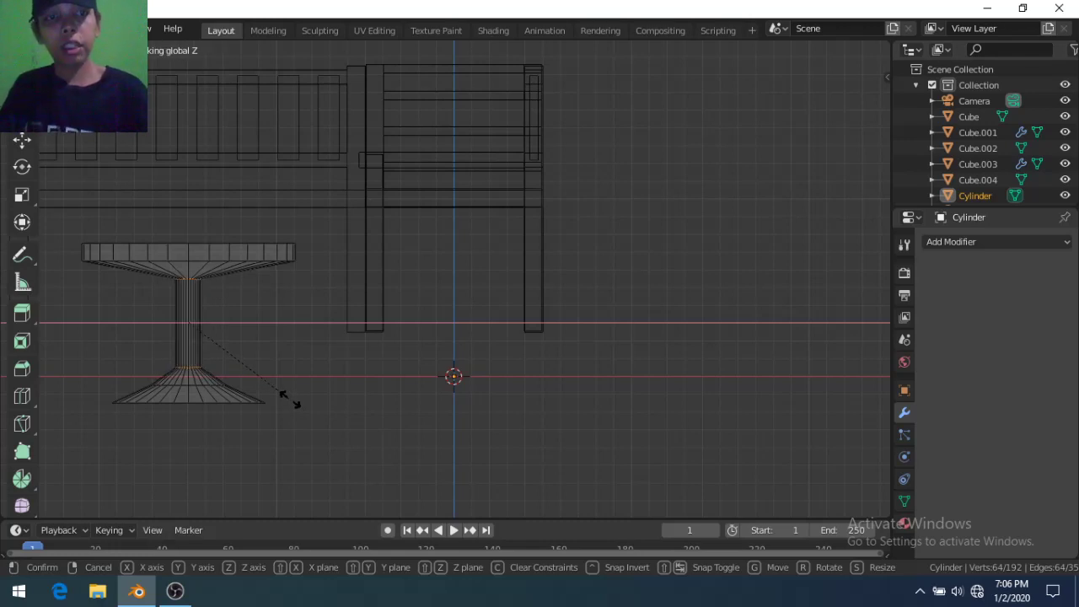
pyautogui.click(290, 400)
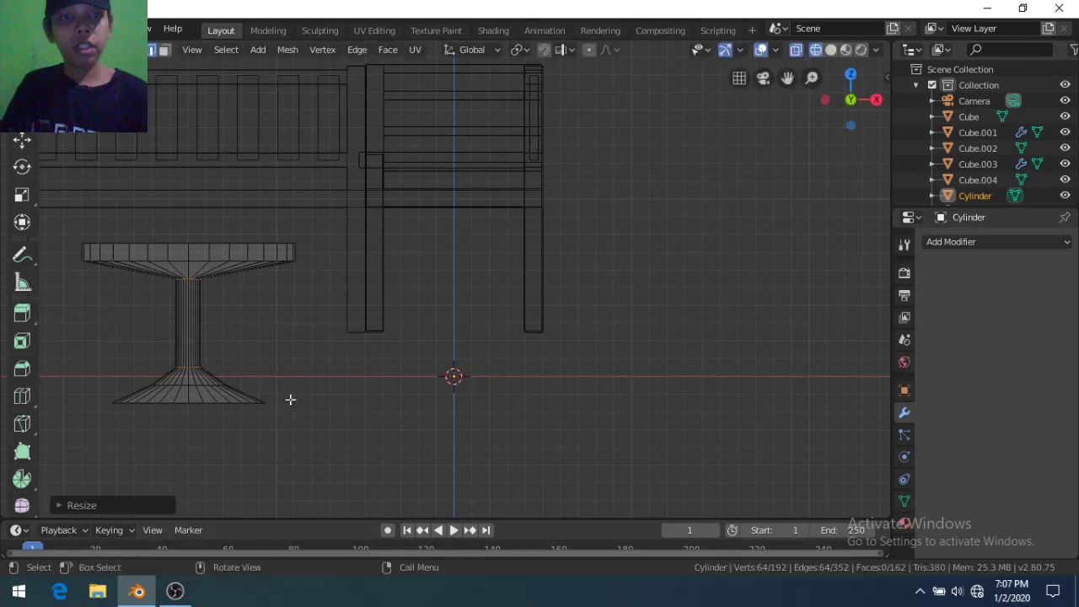
# In Object Mode front view, move the table straight up until its base aligns with the bench legs
pyautogui.press('Tab')
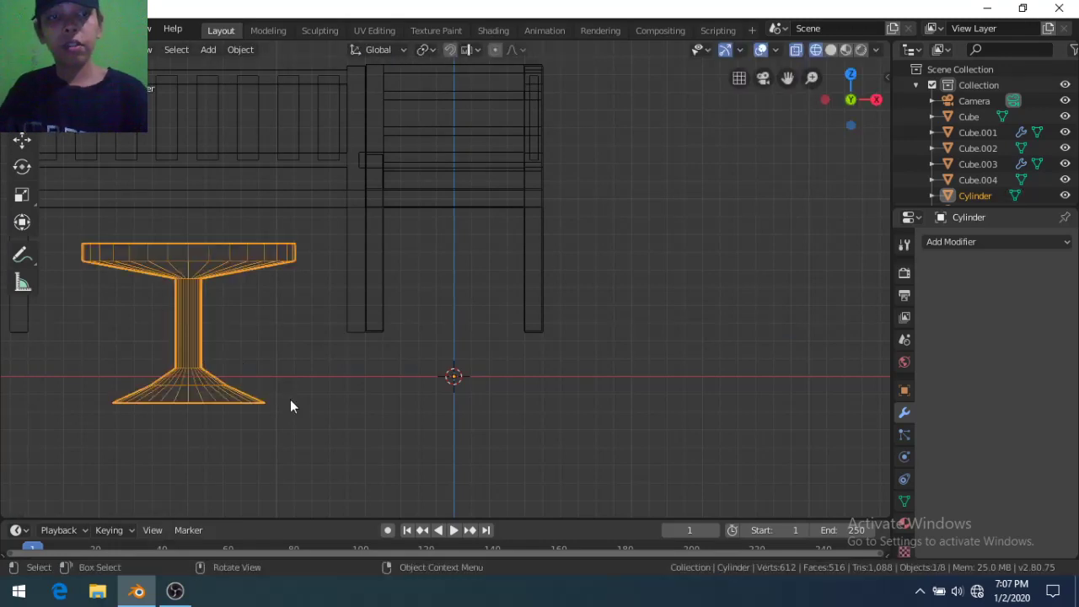
pyautogui.moveTo(285, 393); pyautogui.dragTo(373, 473, button='middle')
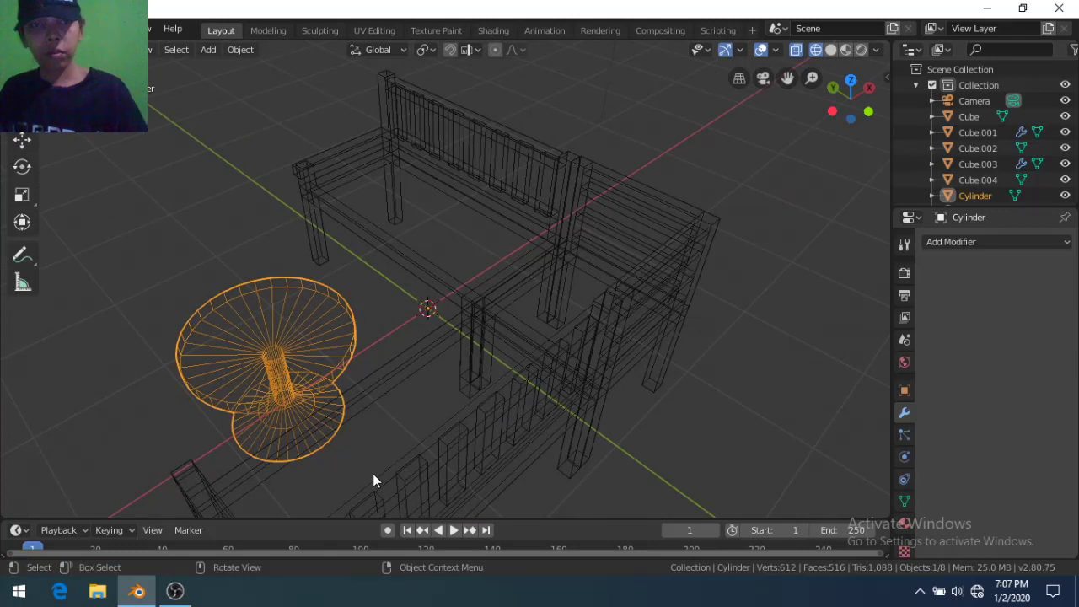
pyautogui.click(868, 88)
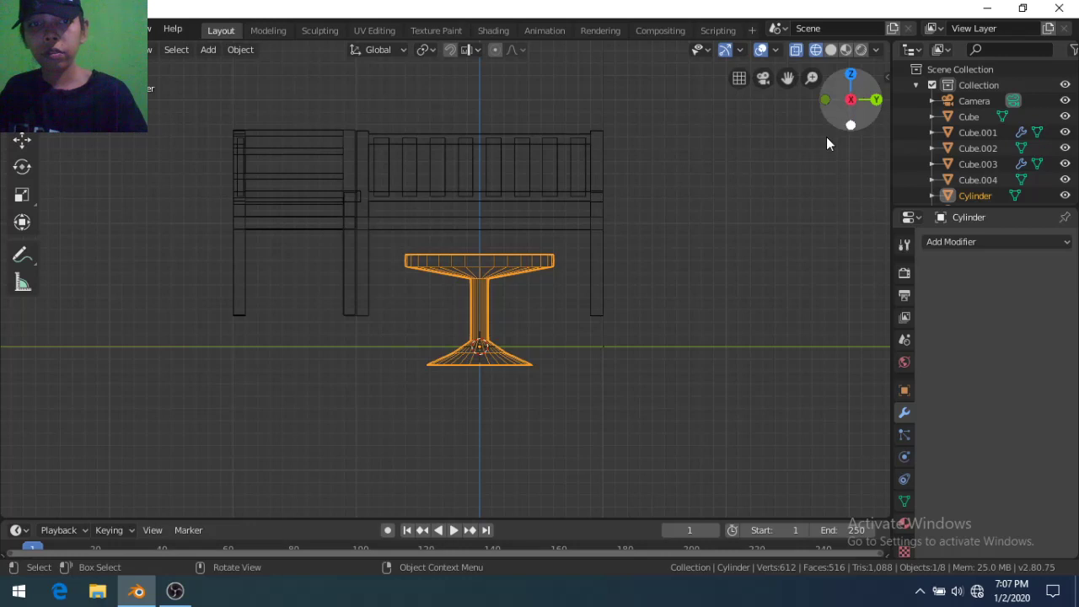
pyautogui.press('g')
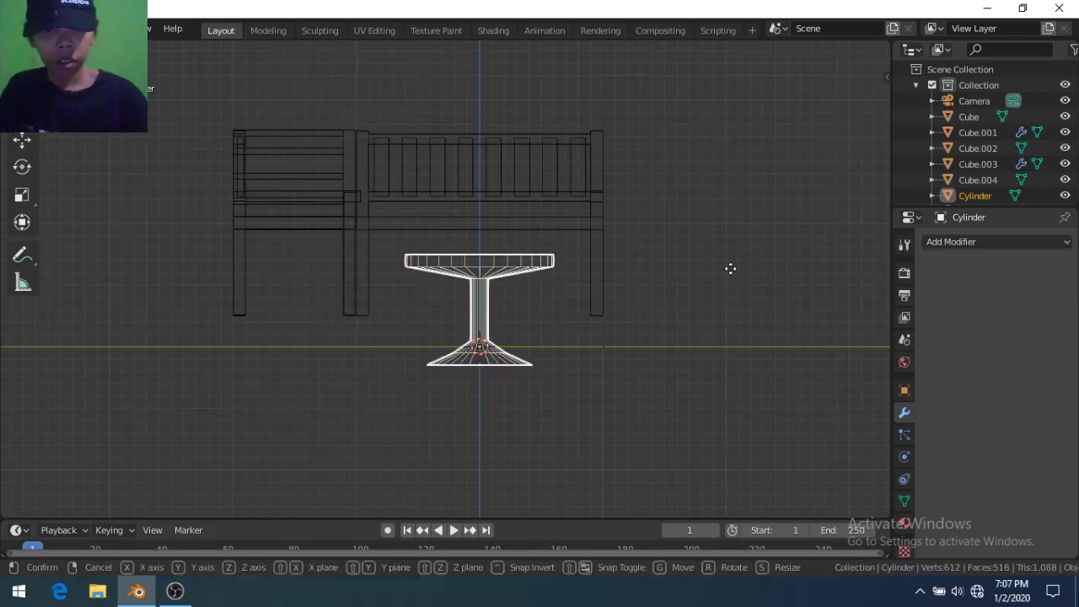
pyautogui.press('z')
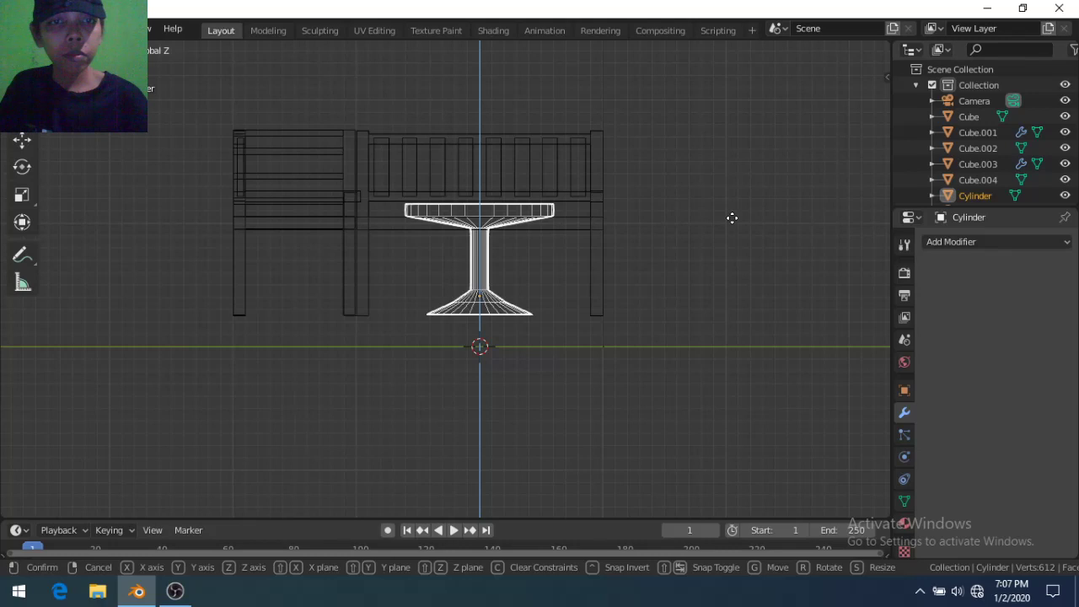
pyautogui.click(732, 218)
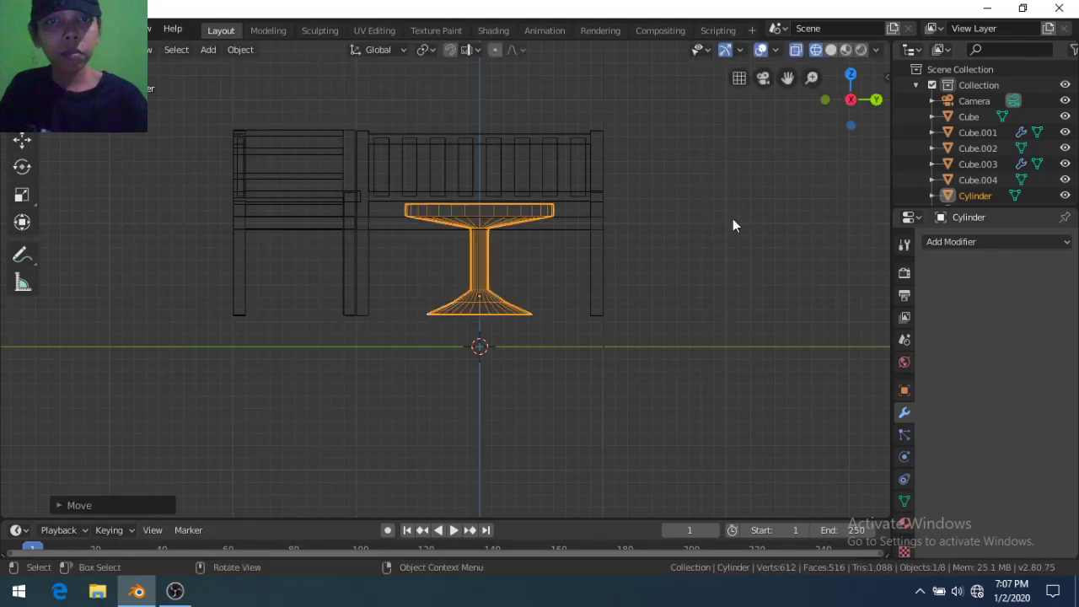
# Switch the viewport to solid shading and view the scene in perspective
pyautogui.press('z')
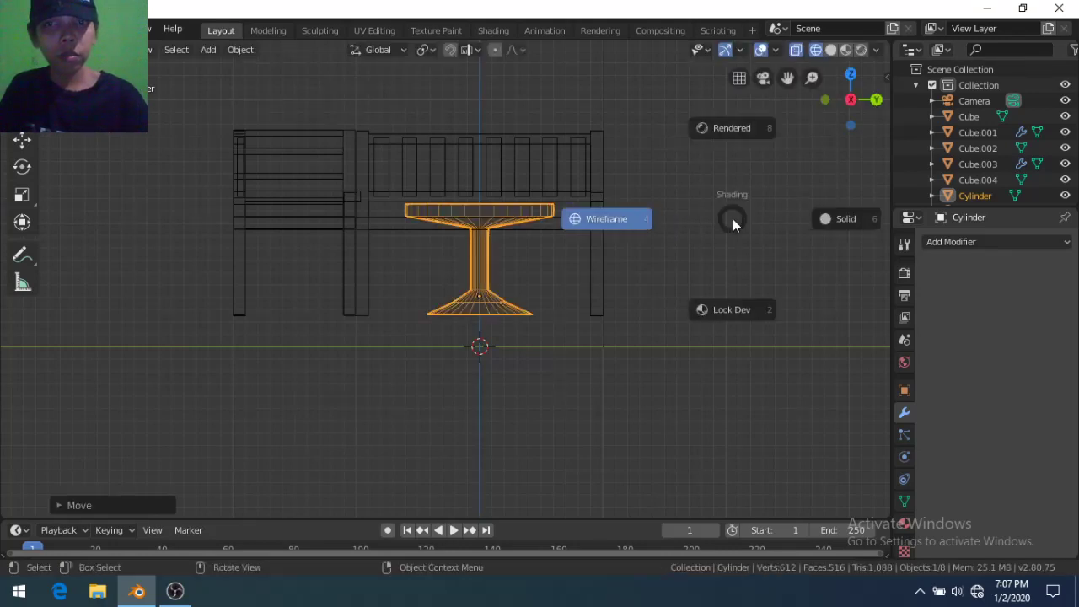
pyautogui.click(826, 214)
pyautogui.moveTo(826, 214)
pyautogui.mouseDown(button='middle')
pyautogui.moveTo(558, 352)
pyautogui.moveTo(451, 351)
pyautogui.moveTo(429, 320)
pyautogui.moveTo(439, 263)
pyautogui.mouseUp(button='middle')
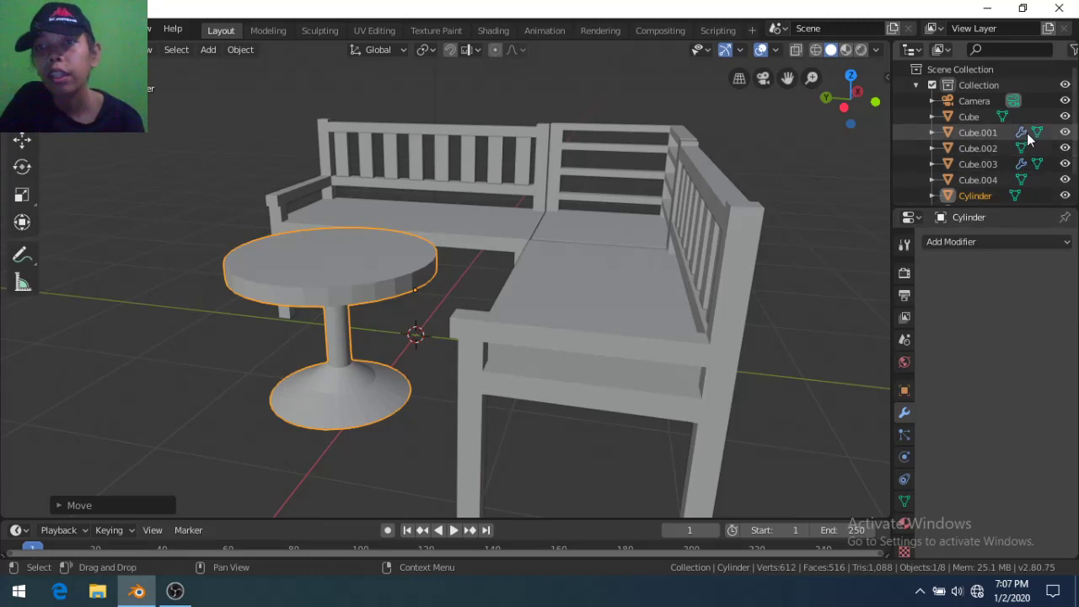
pyautogui.scroll(-2, 1039, 128)
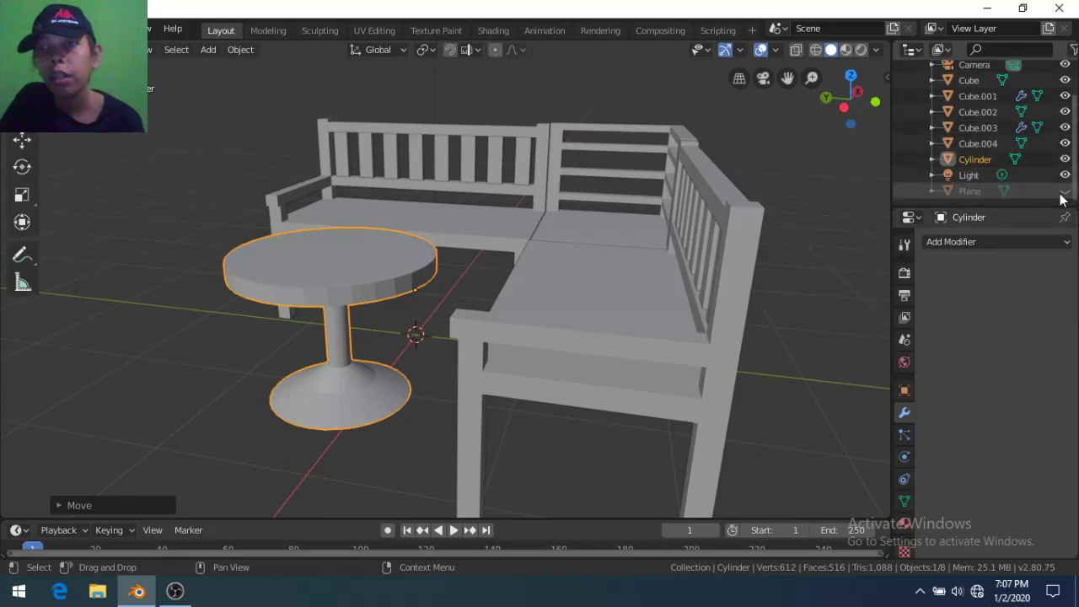
# Unhide the floor Plane in the Outliner and select it in the viewport
pyautogui.click(1065, 192)
pyautogui.scroll(-1, 739, 300)
pyautogui.scroll(-3, 739, 300)
pyautogui.moveTo(739, 300)
pyautogui.mouseDown(button='middle')
pyautogui.moveTo(602, 267)
pyautogui.moveTo(561, 289)
pyautogui.moveTo(579, 335)
pyautogui.moveTo(695, 326)
pyautogui.mouseUp(button='middle')
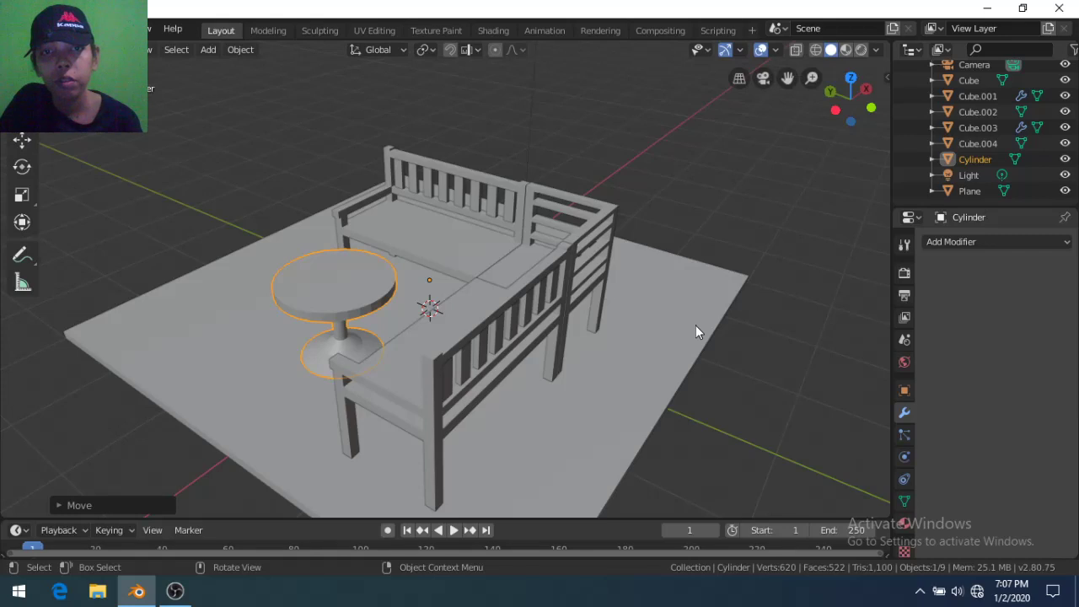
pyautogui.click(658, 347)
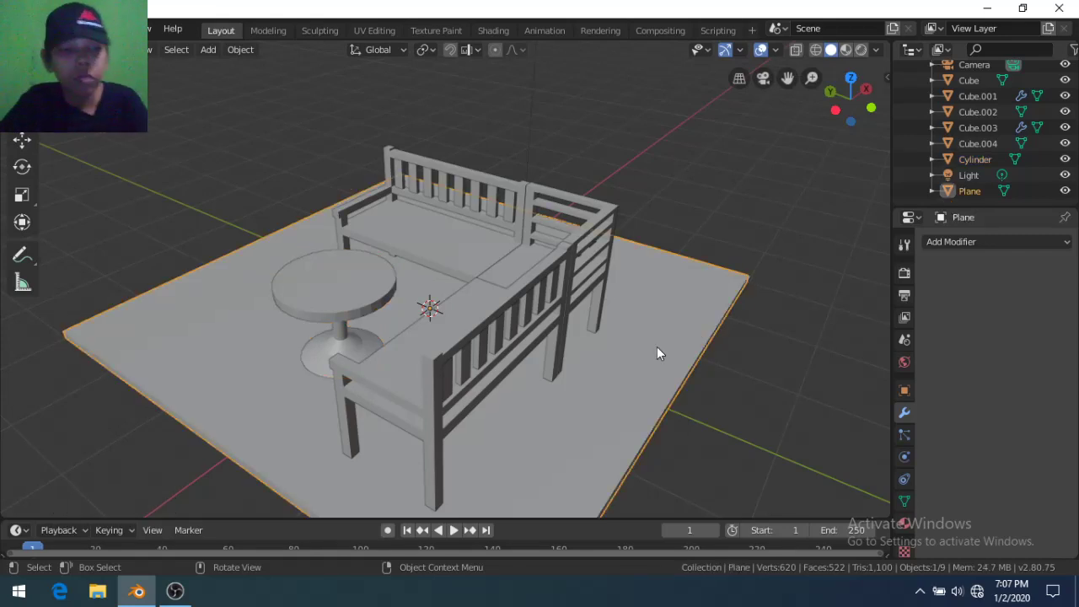
# Duplicate the floor plane and rotate the copy 90° about Y so it stands upright
pyautogui.hotkey('shift', 'd')
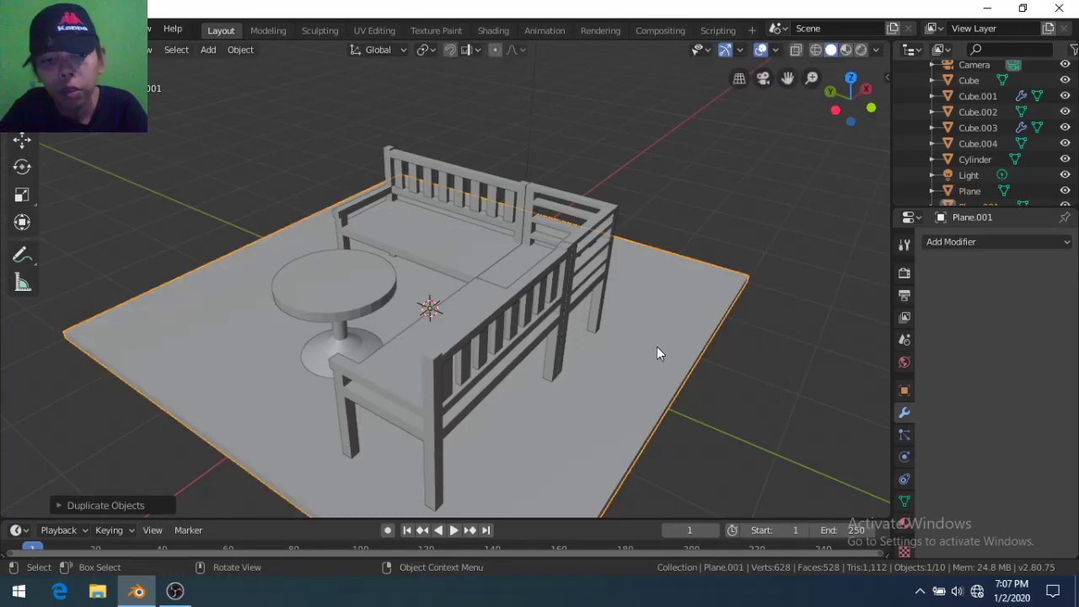
pyautogui.press('s')
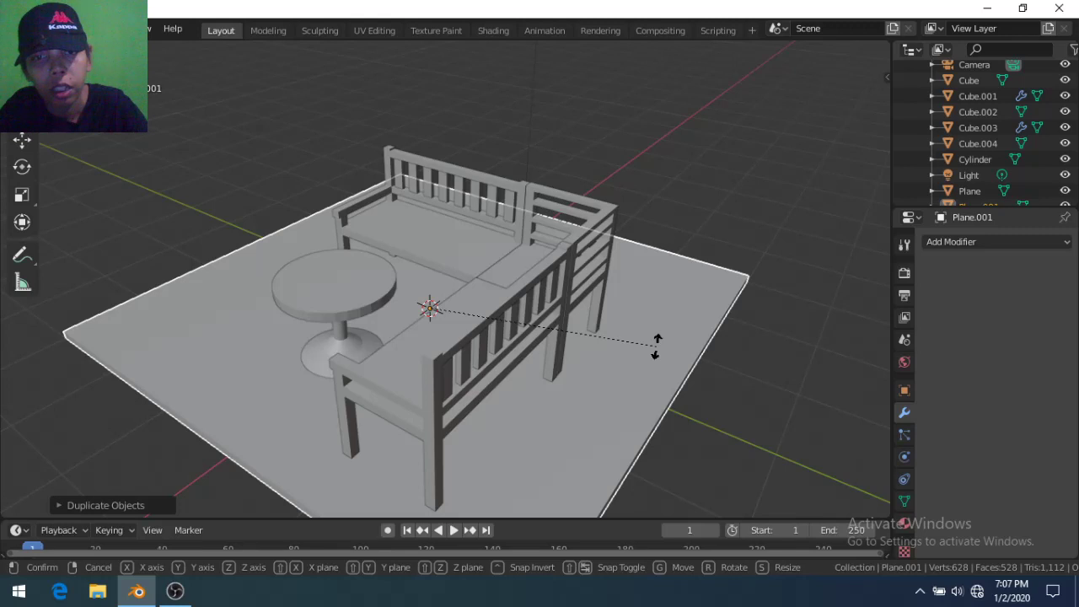
pyautogui.press('r')
pyautogui.press('y')
pyautogui.press('9')
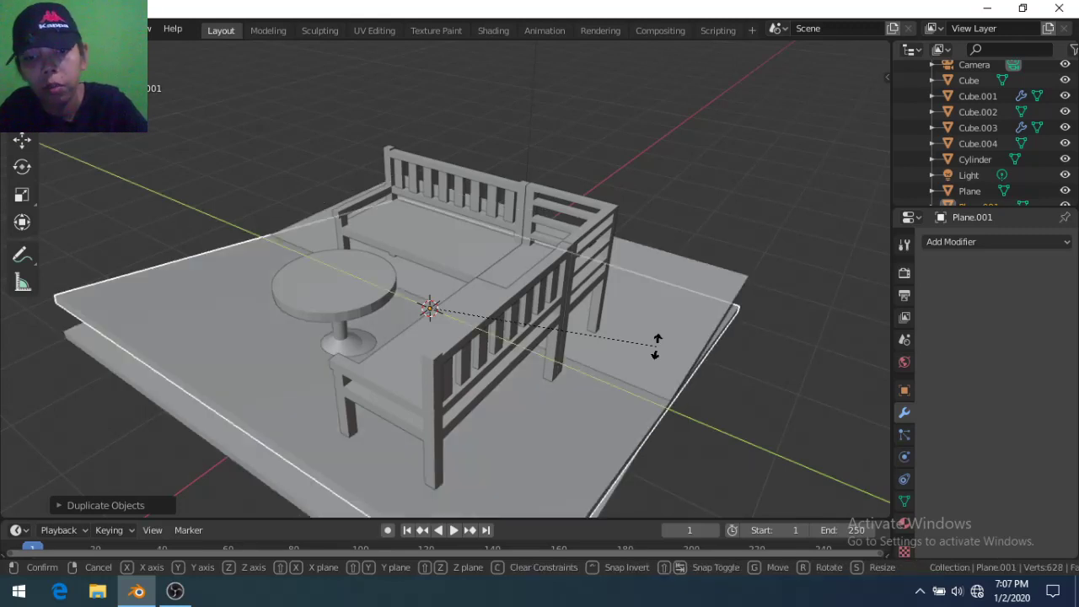
pyautogui.press('0')
pyautogui.press('Return')
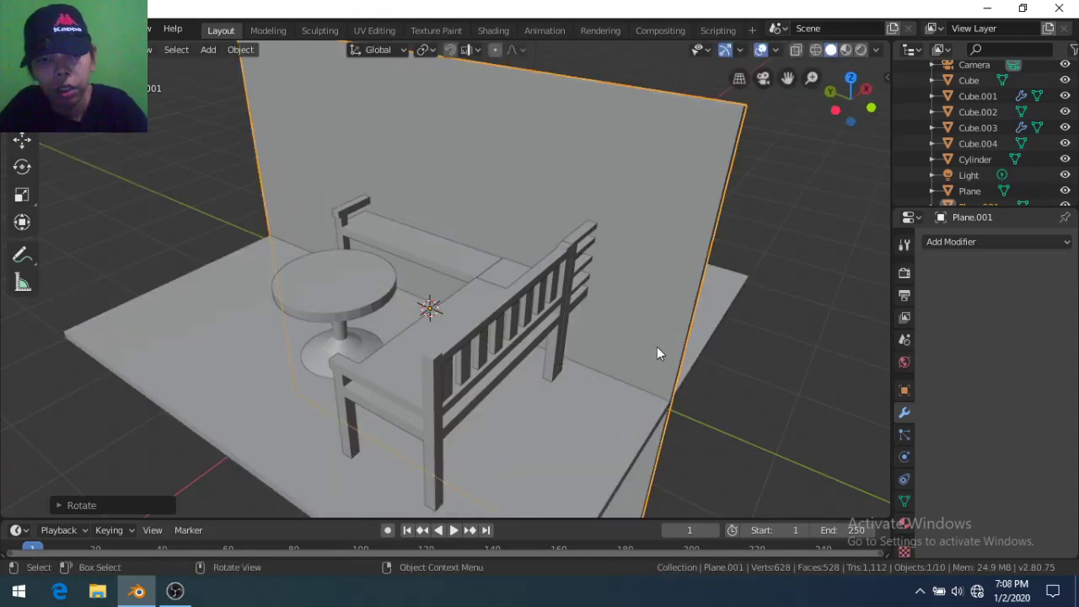
# Raise the upright plane onto the floor along Z and slide it along X to the floor's back edge
pyautogui.press('g')
pyautogui.press('z')
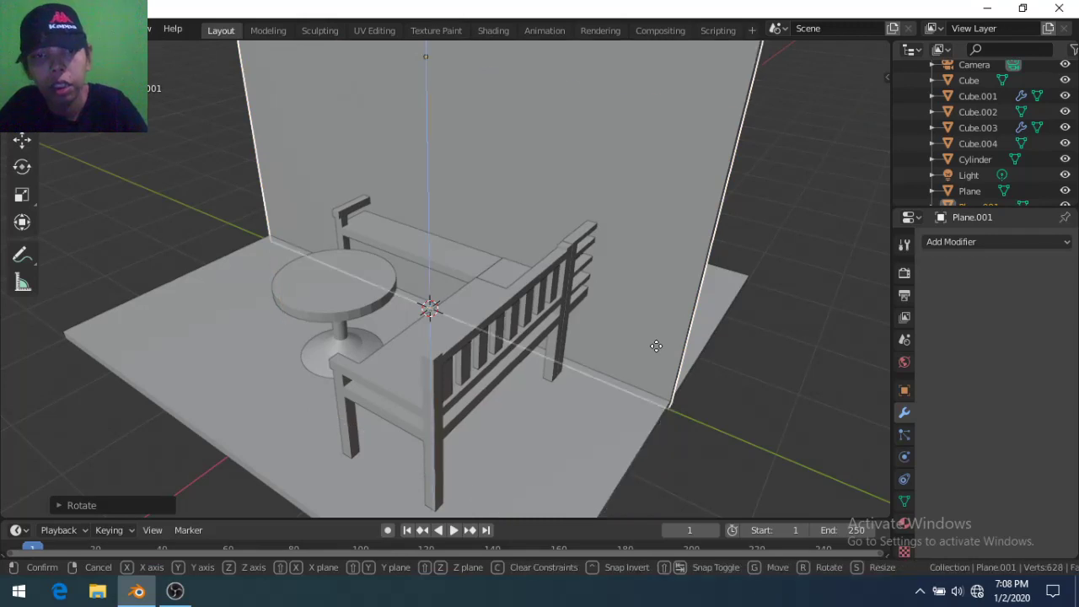
pyautogui.click(655, 346)
pyautogui.press('g')
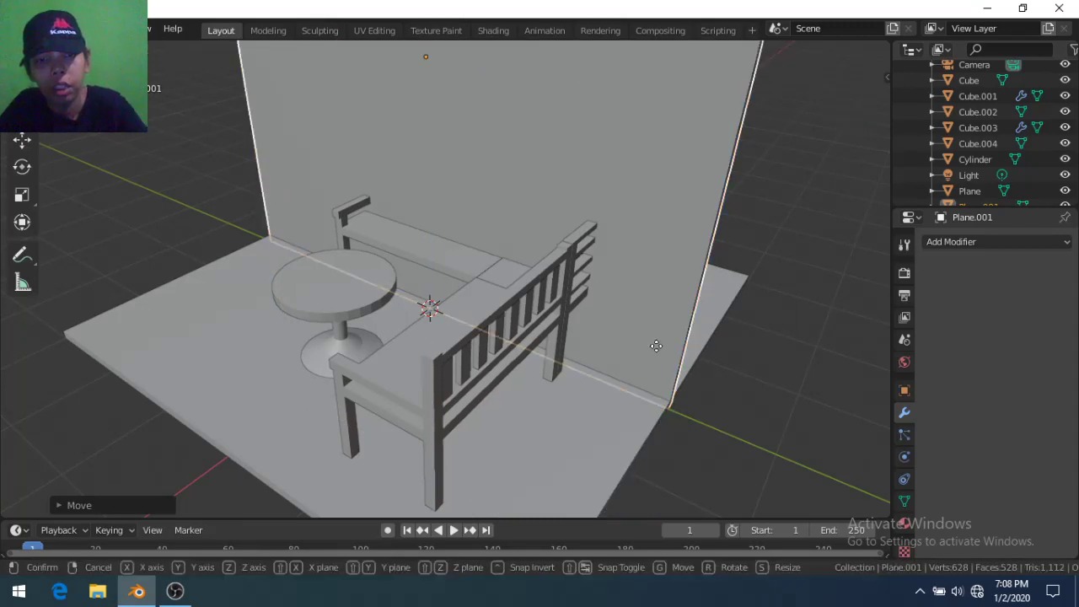
pyautogui.press('x')
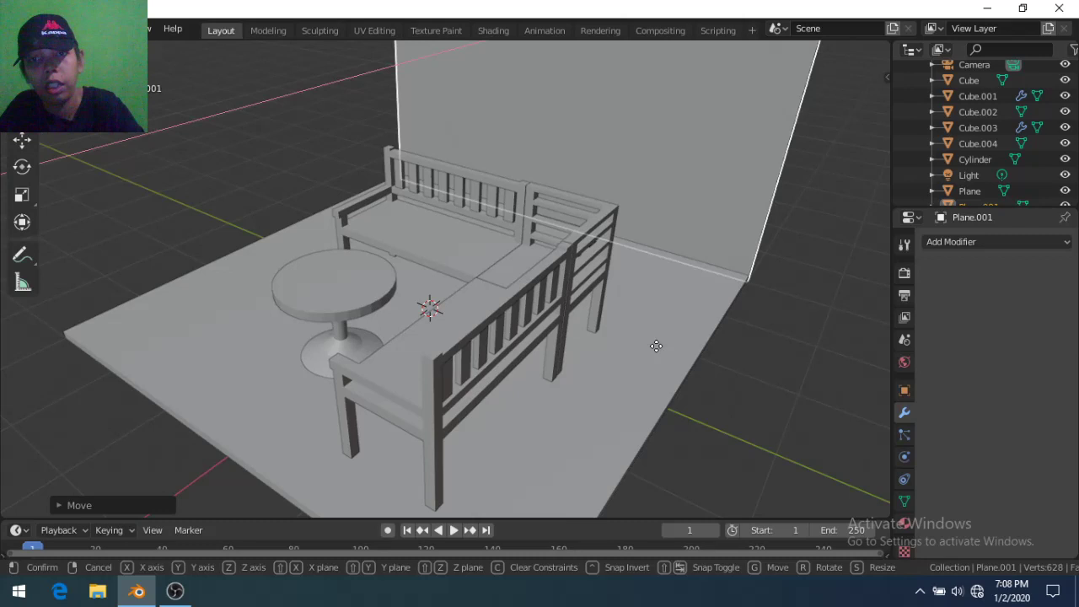
pyautogui.click(656, 345)
pyautogui.scroll(-1, 769, 288)
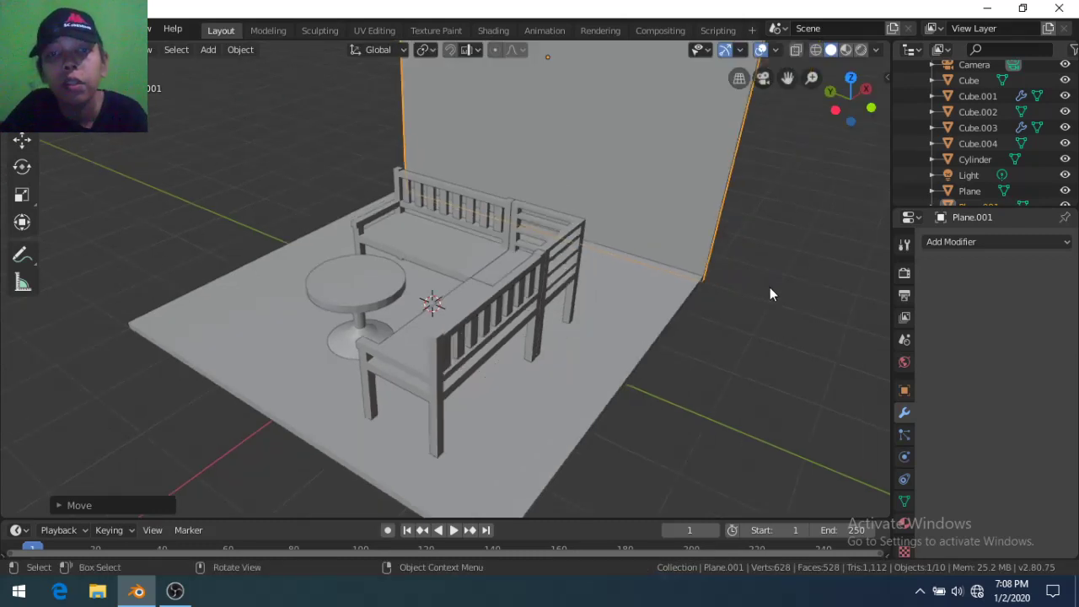
pyautogui.scroll(-1, 767, 286)
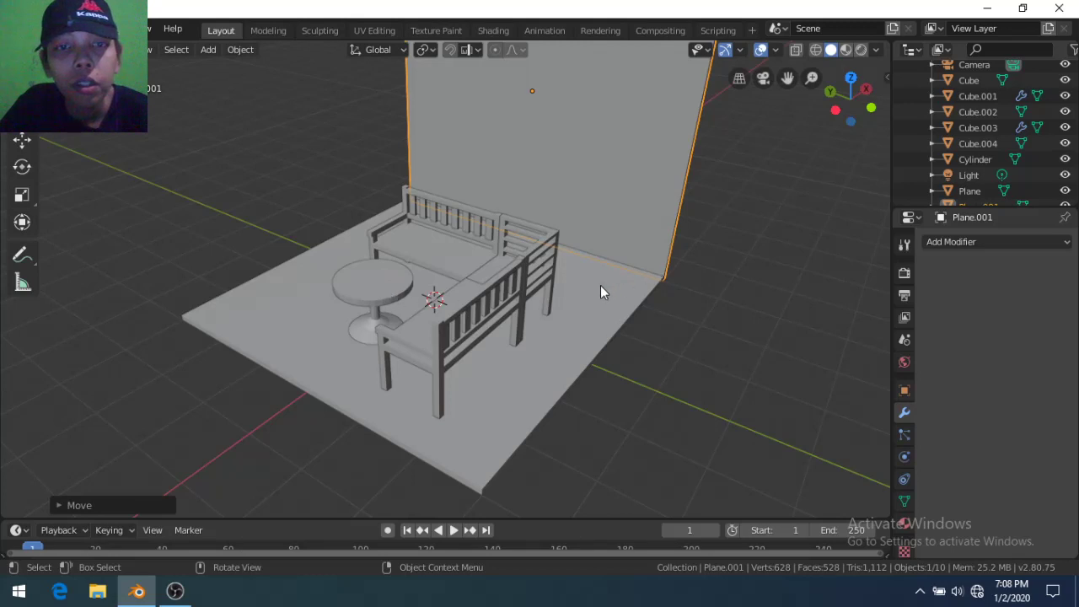
pyautogui.scroll(1, 544, 336)
pyautogui.scroll(1, 544, 336)
pyautogui.scroll(1, 544, 335)
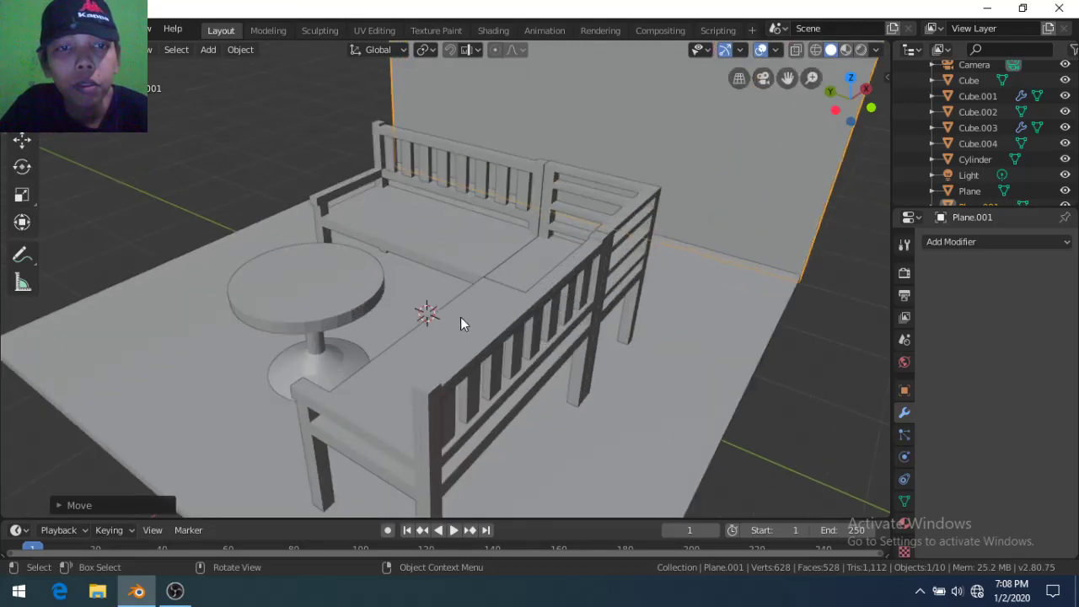
# Select the round table, both bench pieces, the right armrest and the front and back slats
pyautogui.click(323, 298)
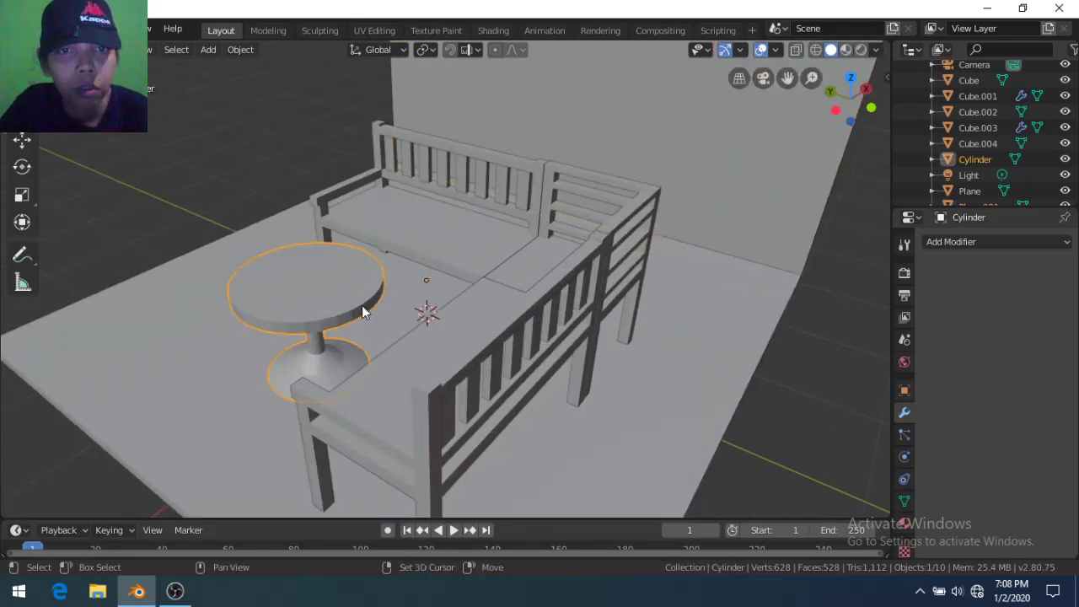
pyautogui.keyDown('shift'); pyautogui.click(440, 341); pyautogui.keyUp('shift')
pyautogui.keyDown('shift'); pyautogui.click(518, 259); pyautogui.keyUp('shift')
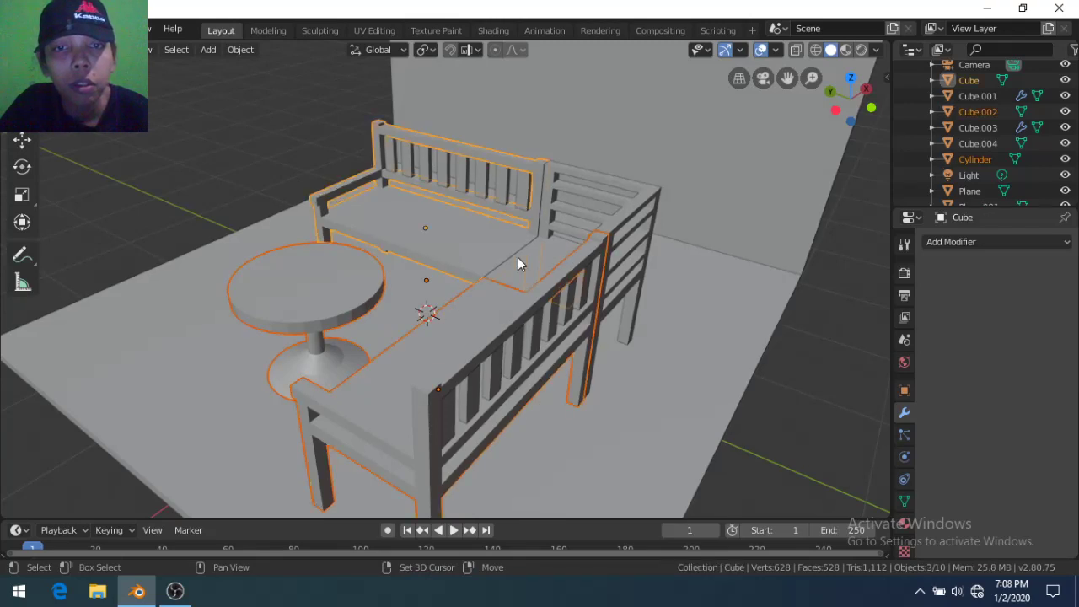
pyautogui.keyDown('shift'); pyautogui.click(549, 255); pyautogui.keyUp('shift')
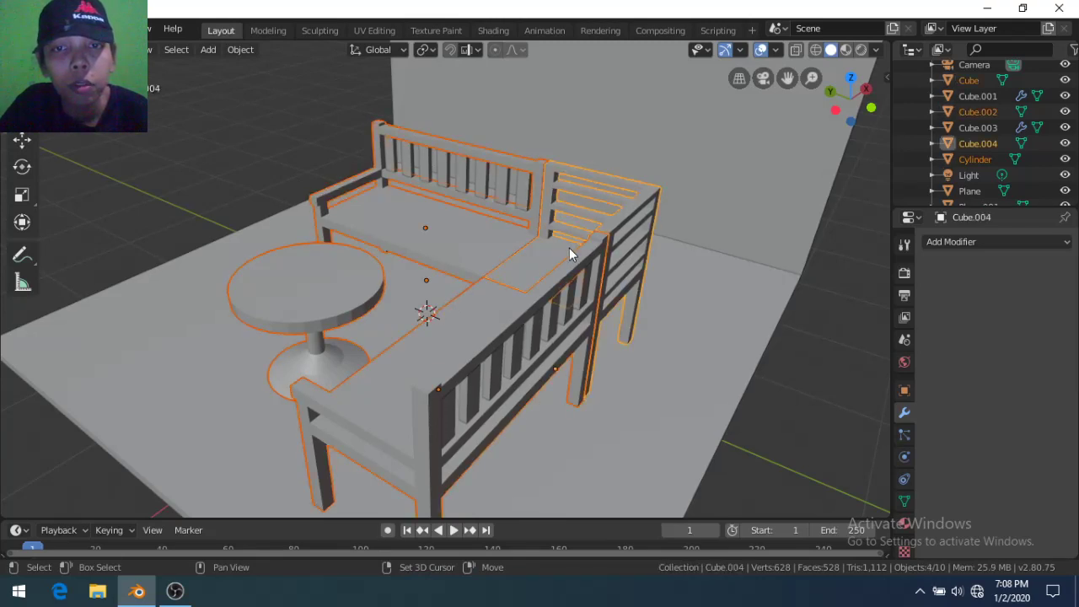
pyautogui.keyDown('shift'); pyautogui.click(564, 316); pyautogui.keyUp('shift')
pyautogui.keyDown('shift'); pyautogui.click(495, 187); pyautogui.keyUp('shift')
pyautogui.moveTo(496, 186)
pyautogui.mouseDown(button='middle')
pyautogui.moveTo(529, 307)
pyautogui.moveTo(427, 302)
pyautogui.mouseUp(button='middle')
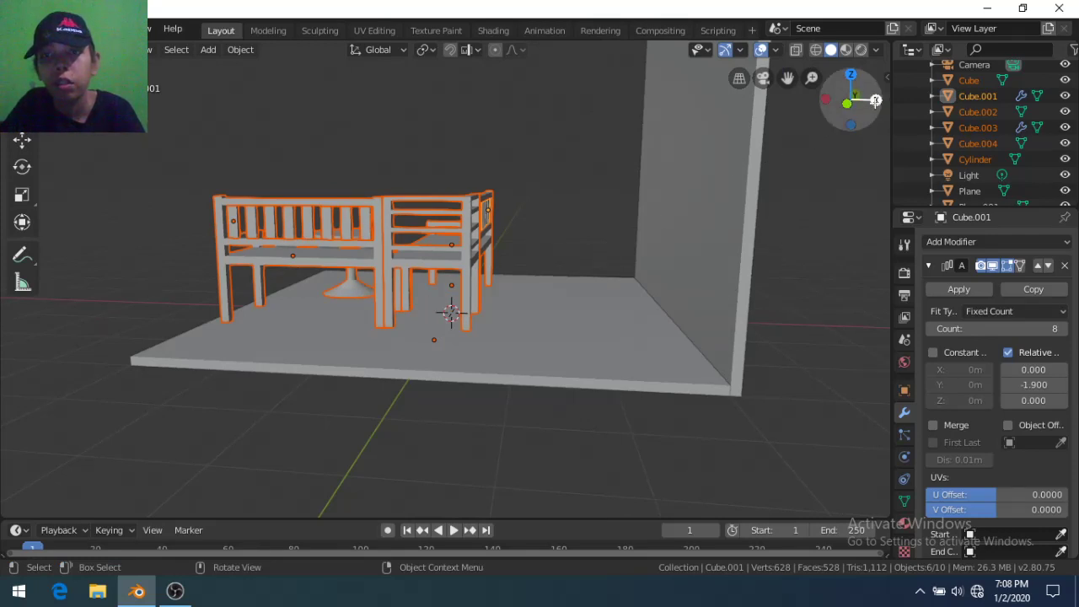
# In front view, move the selected furniture sideways against the wall, then check it from top view
pyautogui.click(875, 100)
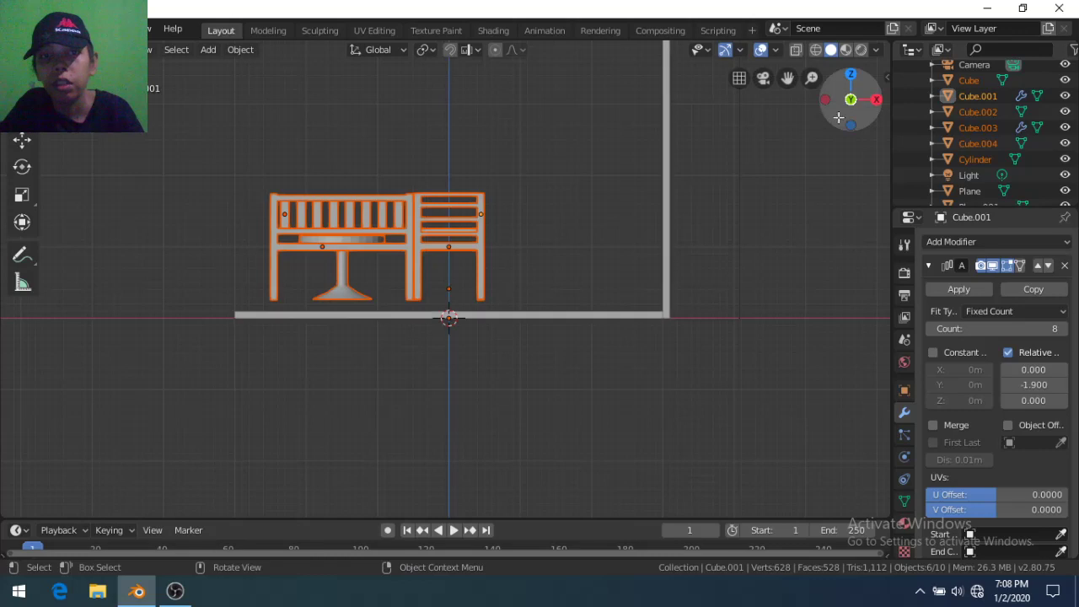
pyautogui.press('g')
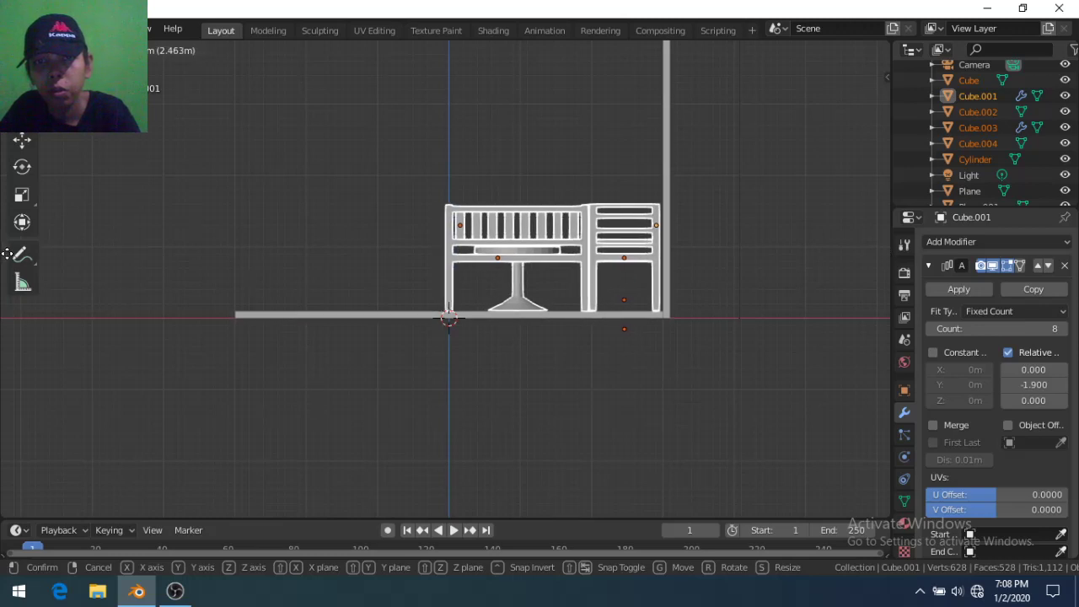
pyautogui.click(17, 221)
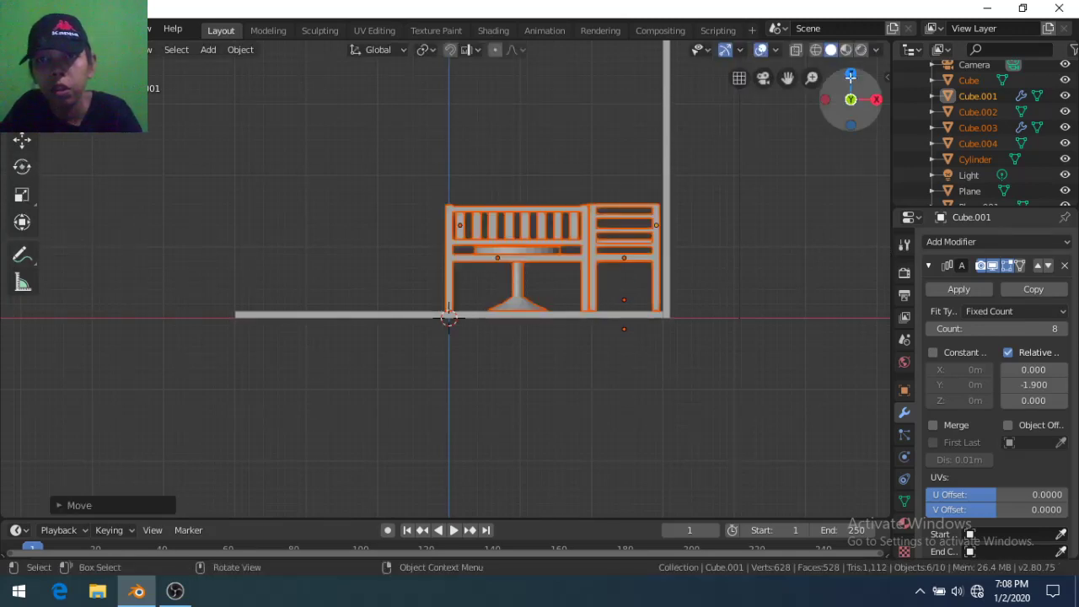
pyautogui.click(851, 75)
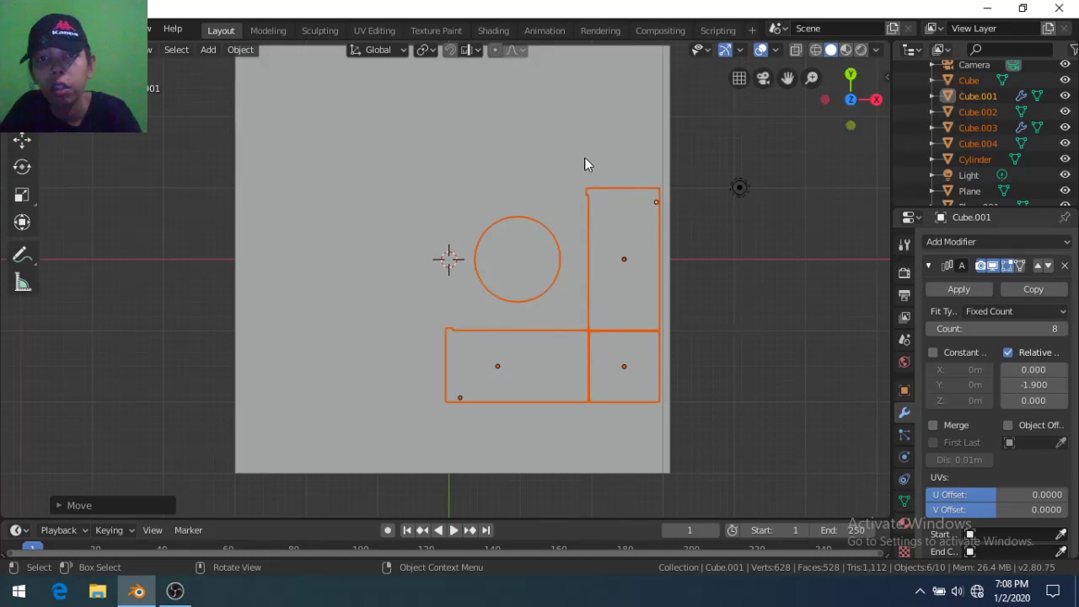
pyautogui.scroll(-1, 581, 160)
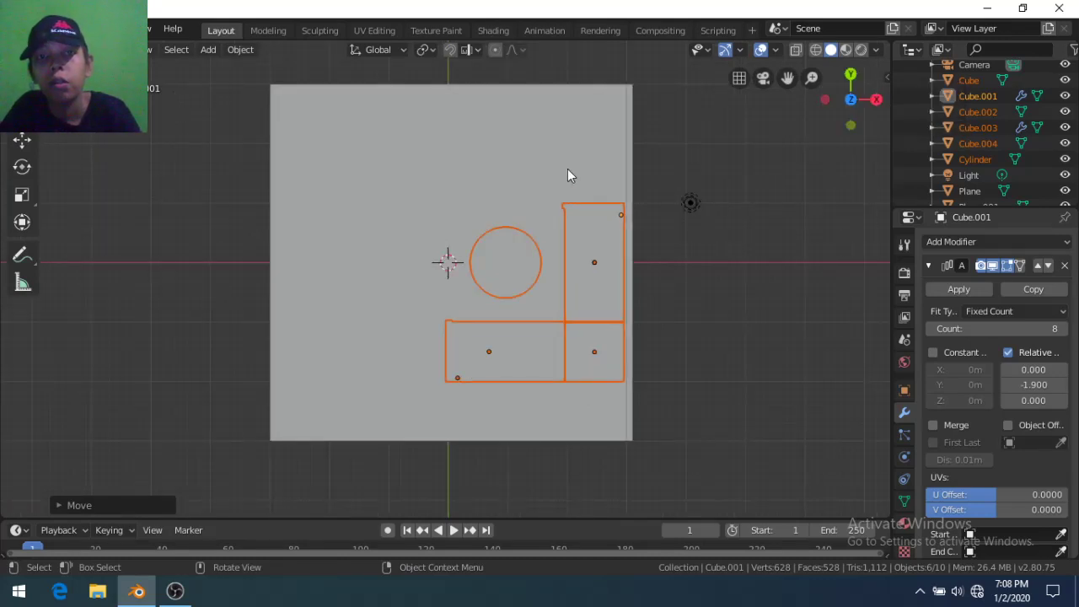
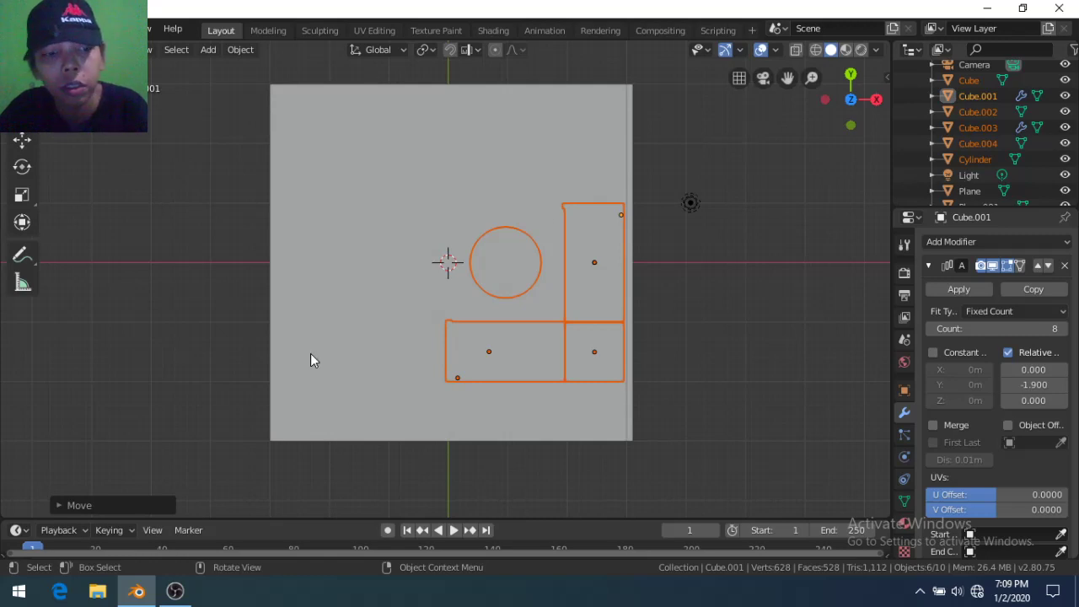
# Clear the selection, orbit into a perspective view of the room, and select the round table
pyautogui.press('a')
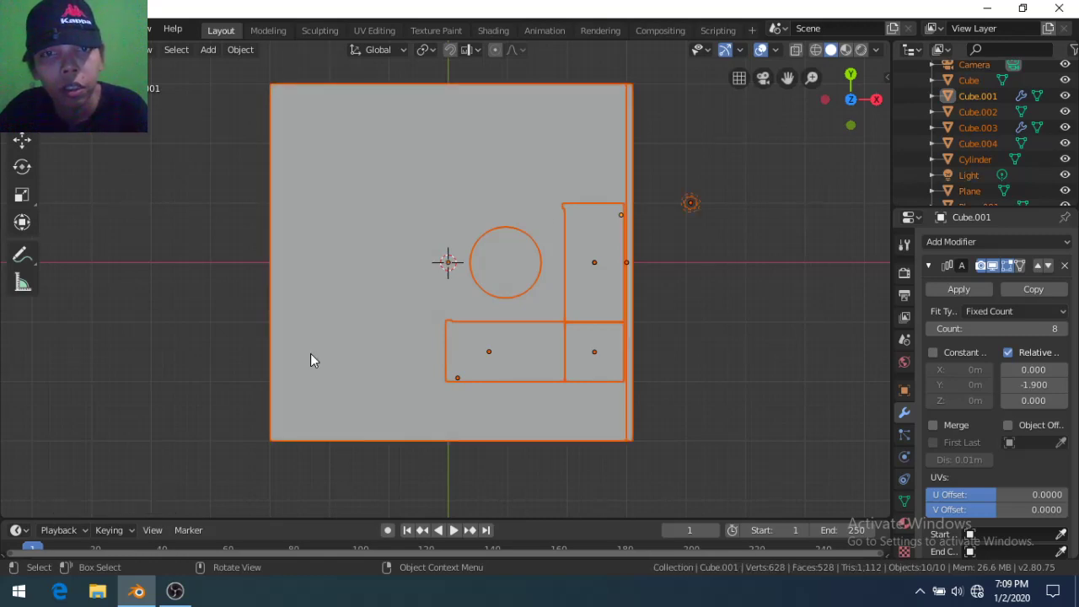
pyautogui.hotkey('alt', 'a')
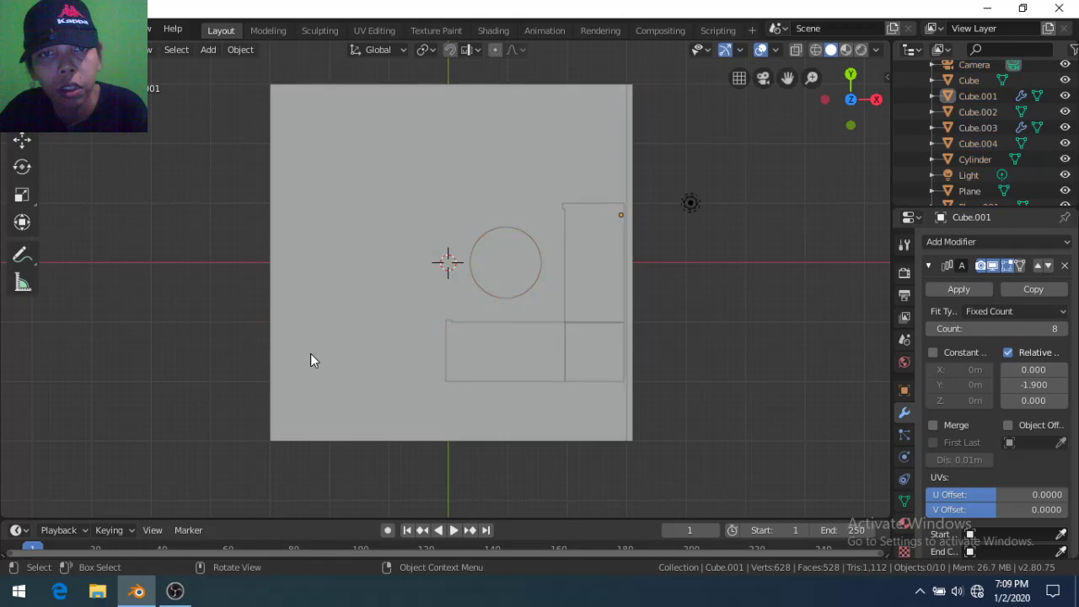
pyautogui.moveTo(278, 377)
pyautogui.mouseDown(button='middle')
pyautogui.moveTo(362, 340)
pyautogui.moveTo(437, 244)
pyautogui.mouseUp(button='middle')
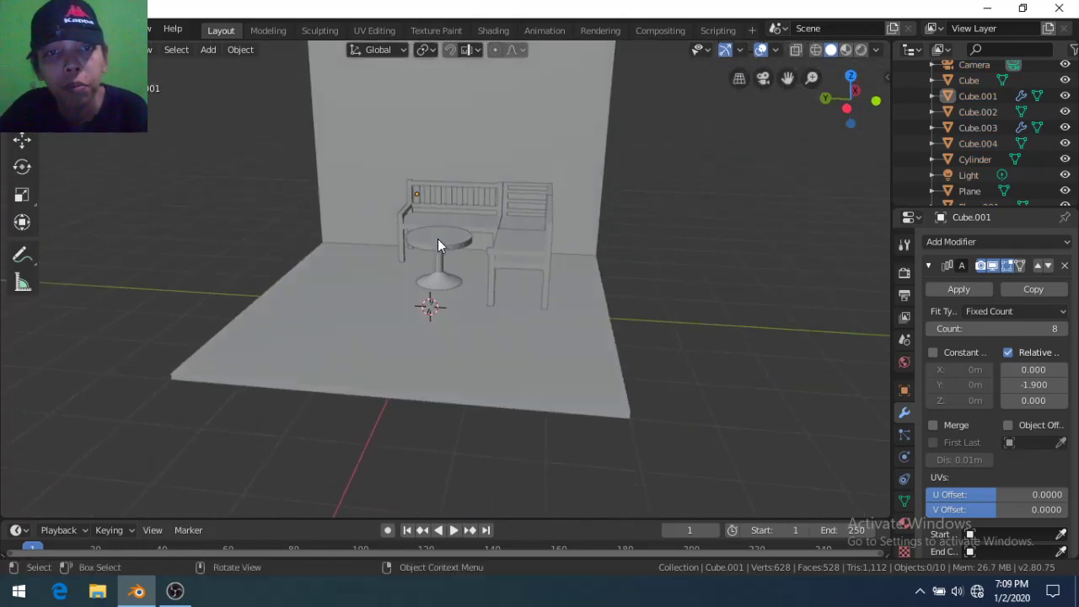
pyautogui.click(438, 245)
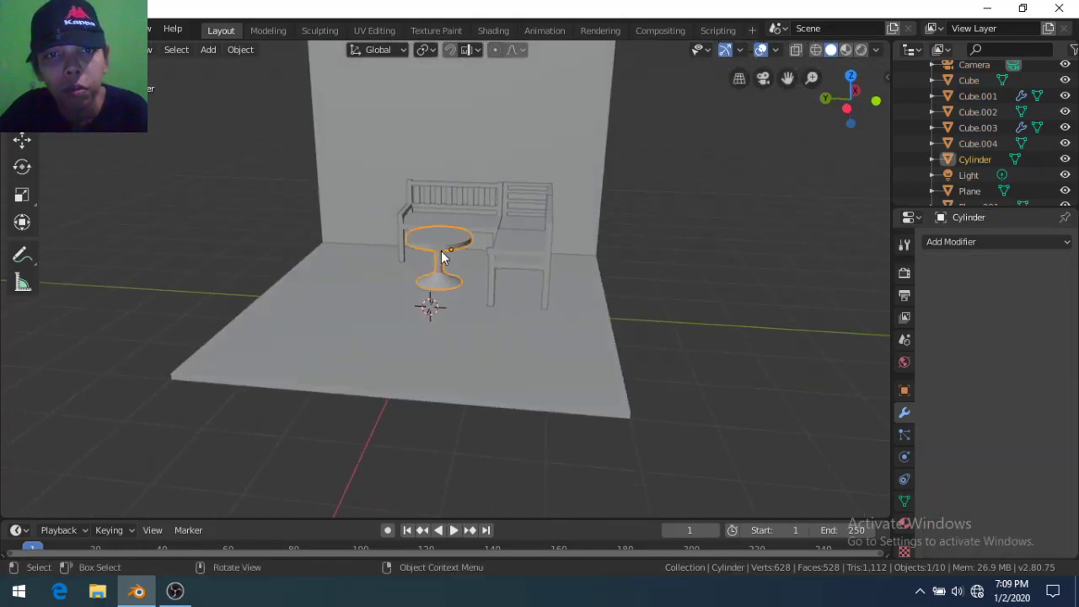
pyautogui.rightClick(441, 255)
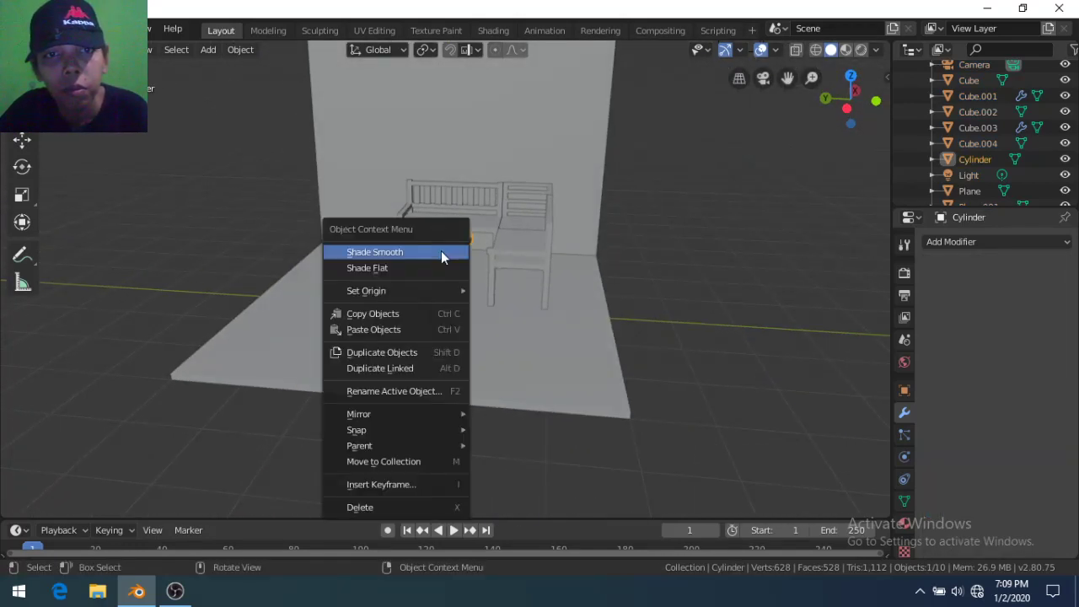
pyautogui.click(482, 228)
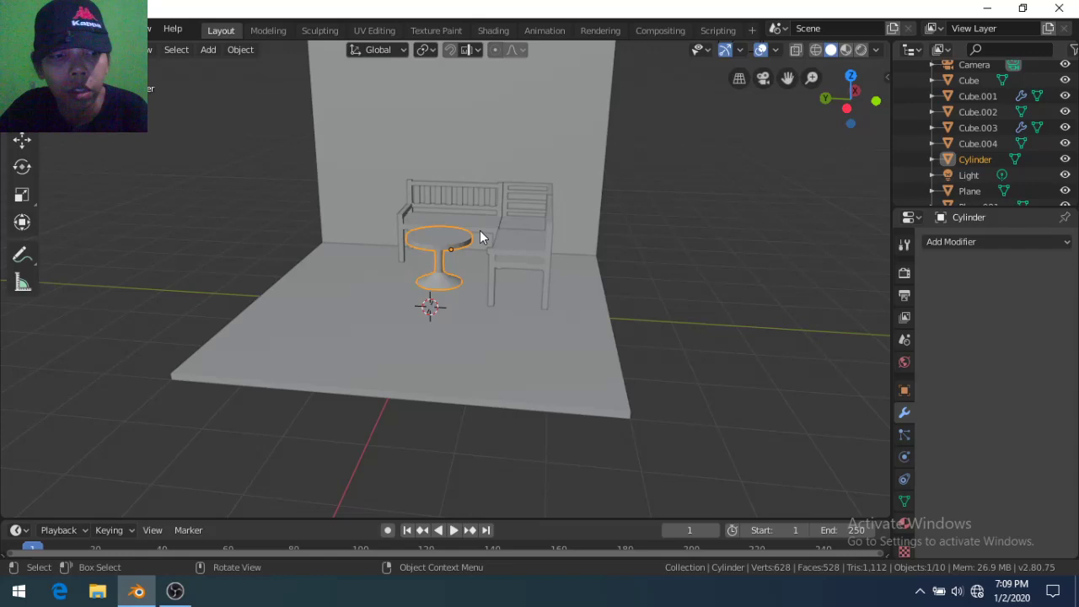
pyautogui.press('Tab')
pyautogui.press('a')
pyautogui.hotkey('alt', 'a')
pyautogui.press('a')
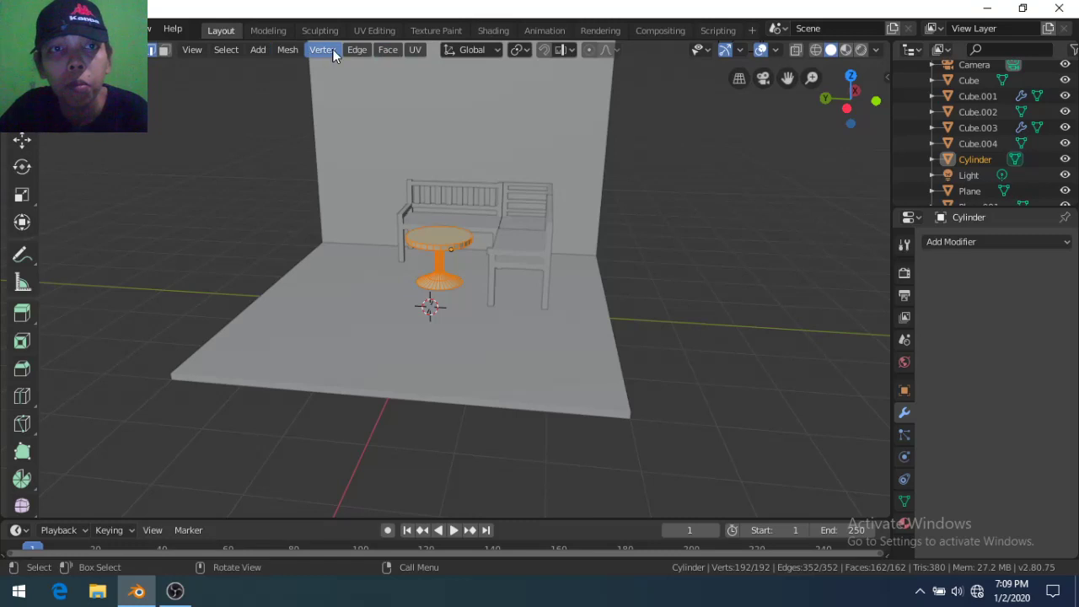
pyautogui.rightClick(421, 242)
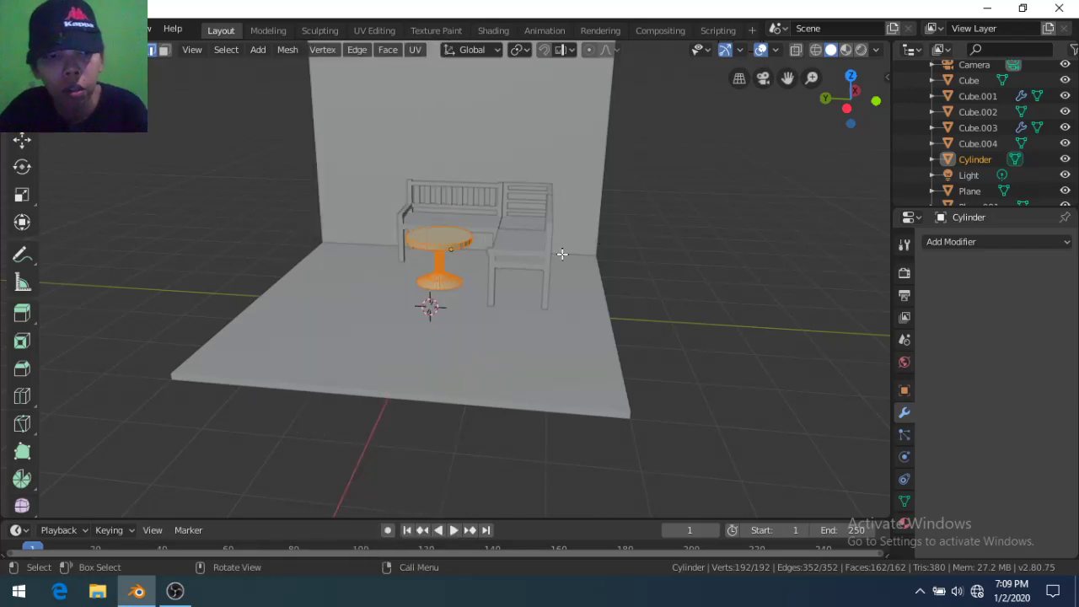
pyautogui.moveTo(554, 259); pyautogui.dragTo(505, 287, button='middle')
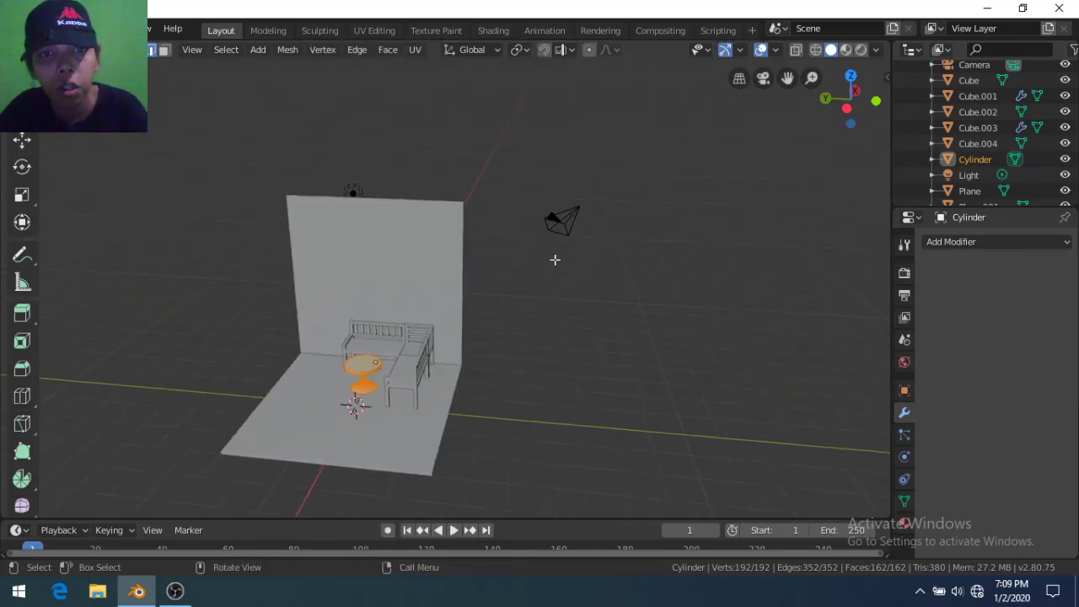
pyautogui.hotkey('ctrl', 'c')
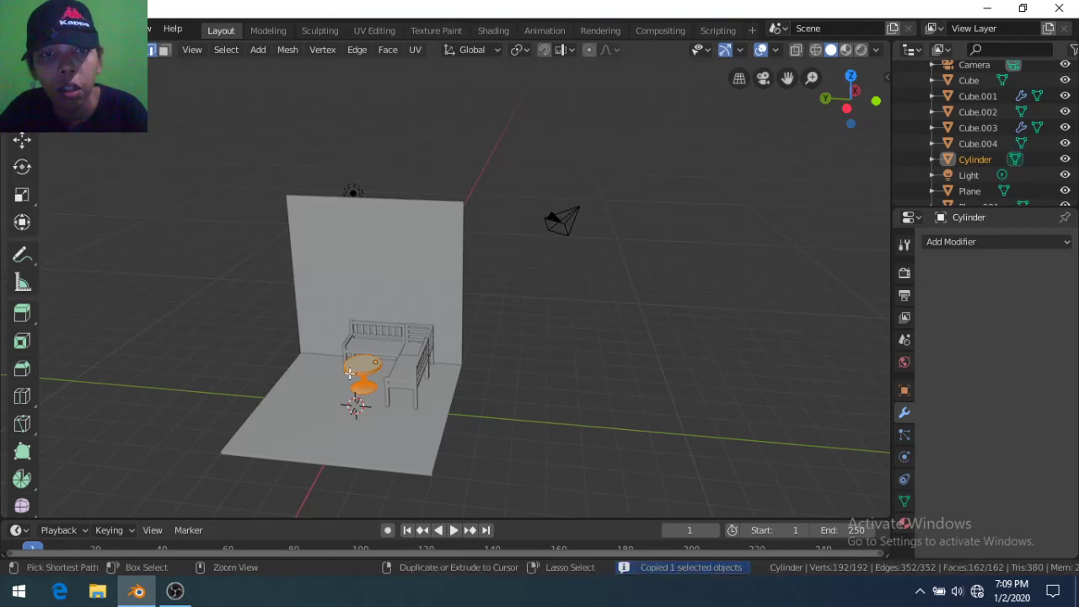
pyautogui.rightClick(349, 367)
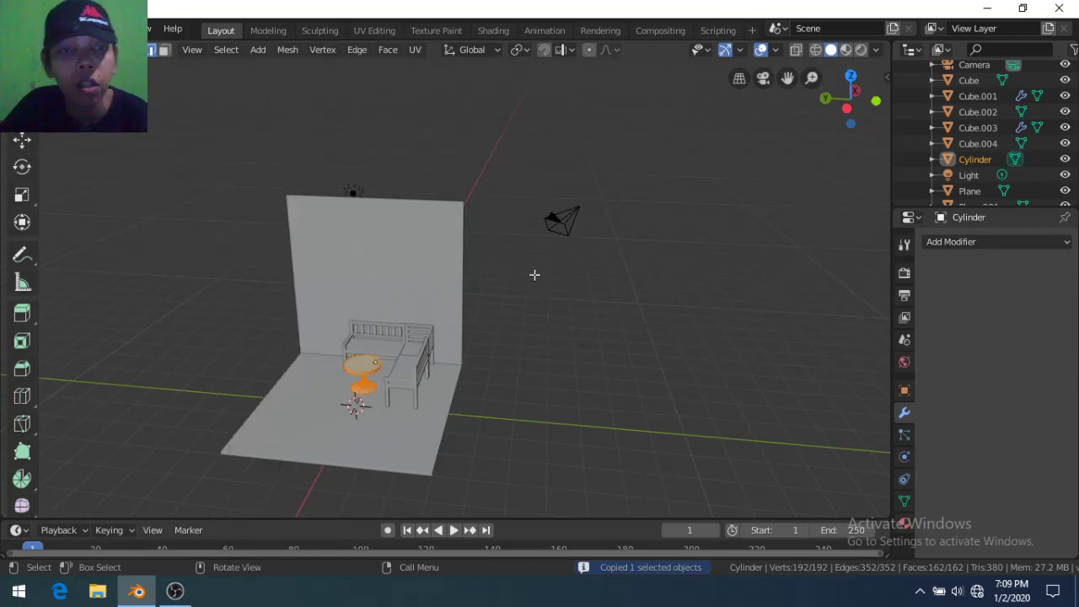
pyautogui.scroll(2, 266, 233)
pyautogui.scroll(-1, 176, 313)
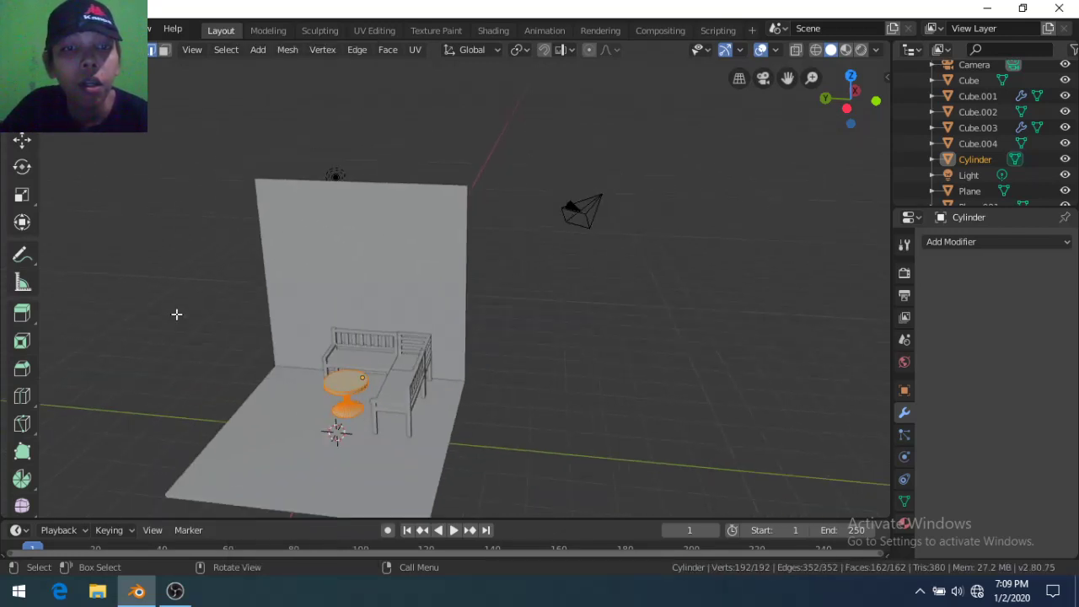
pyautogui.click(194, 51)
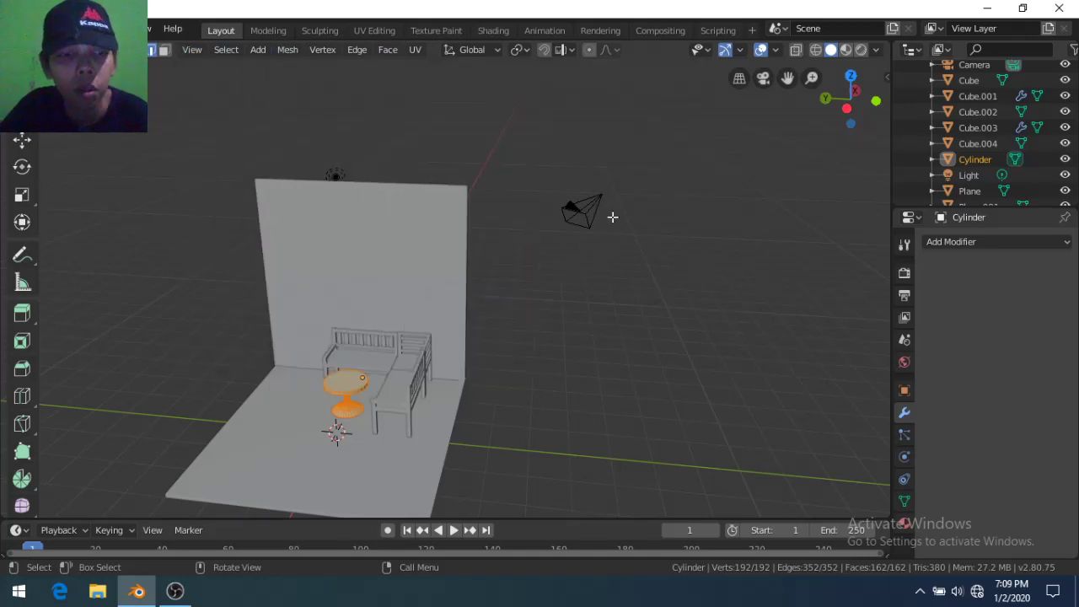
pyautogui.press('Tab')
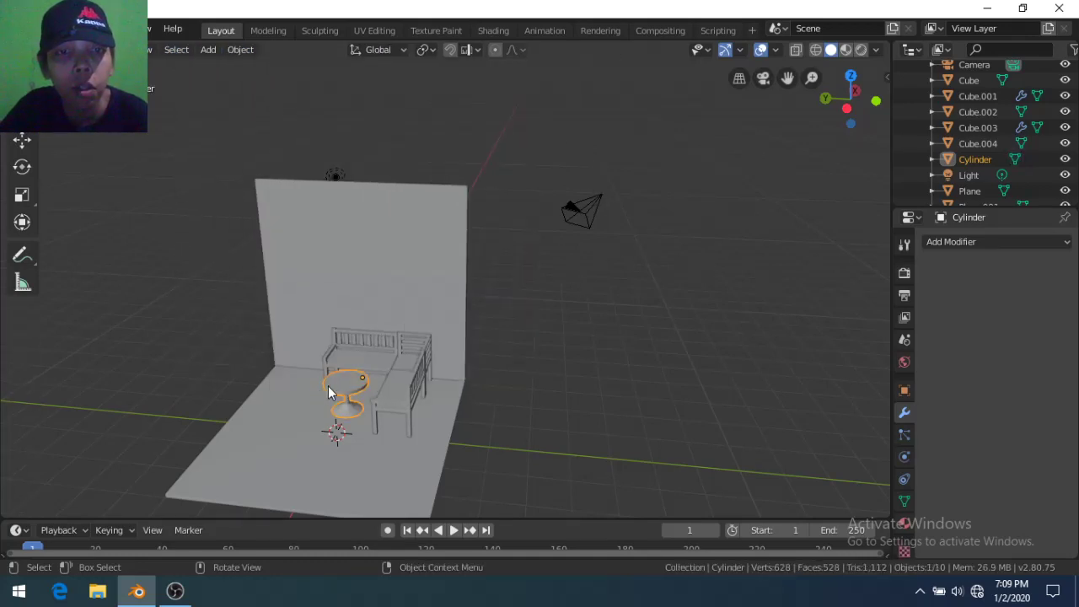
# Set the table's origin to the 3D cursor, then to its surface centre of mass
pyautogui.rightClick(328, 386)
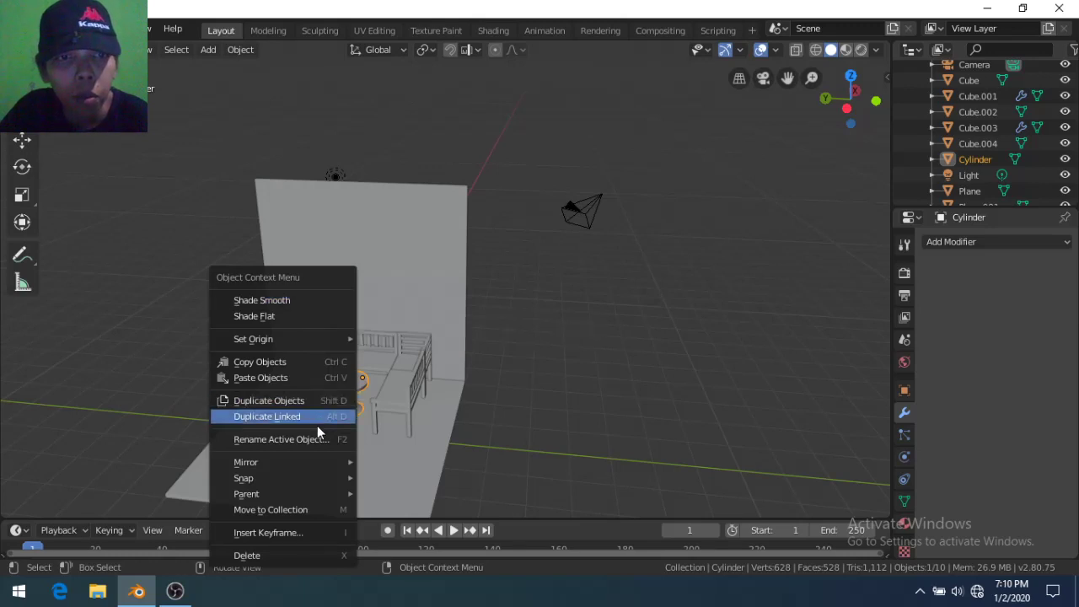
pyautogui.moveTo(253, 339)
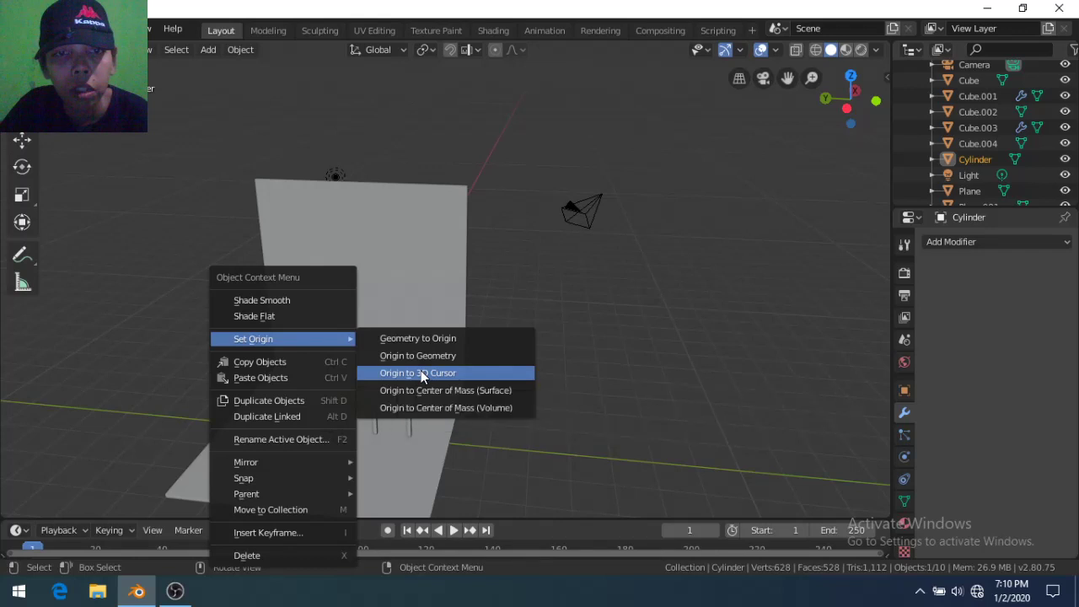
pyautogui.click(421, 373)
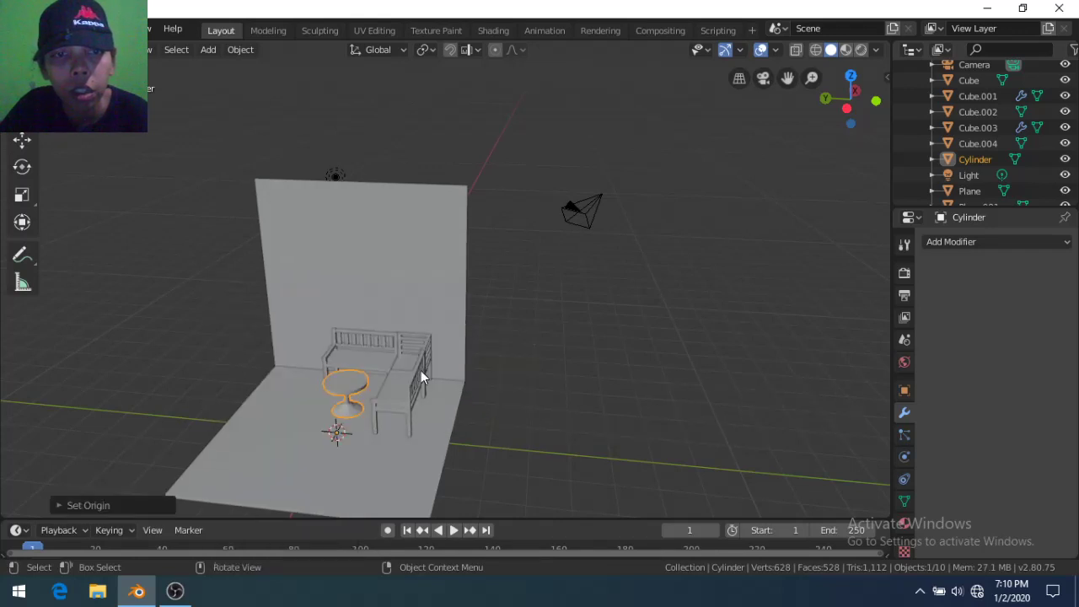
pyautogui.rightClick(372, 392)
pyautogui.moveTo(279, 339)
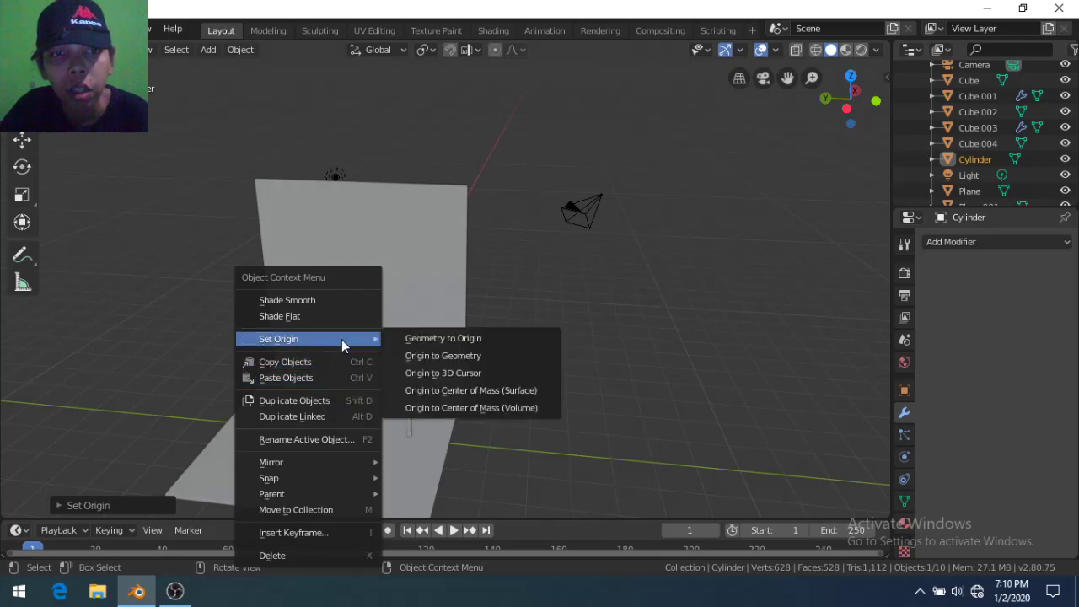
pyautogui.click(446, 389)
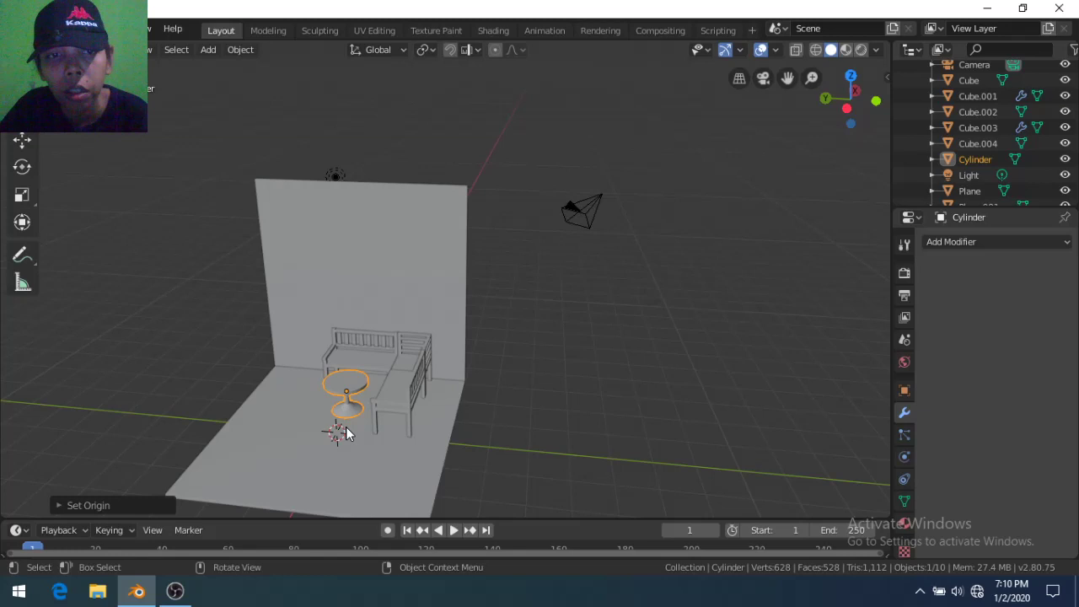
pyautogui.moveTo(337, 433)
pyautogui.mouseDown(button='middle')
pyautogui.moveTo(441, 358)
pyautogui.moveTo(455, 381)
pyautogui.mouseUp(button='middle')
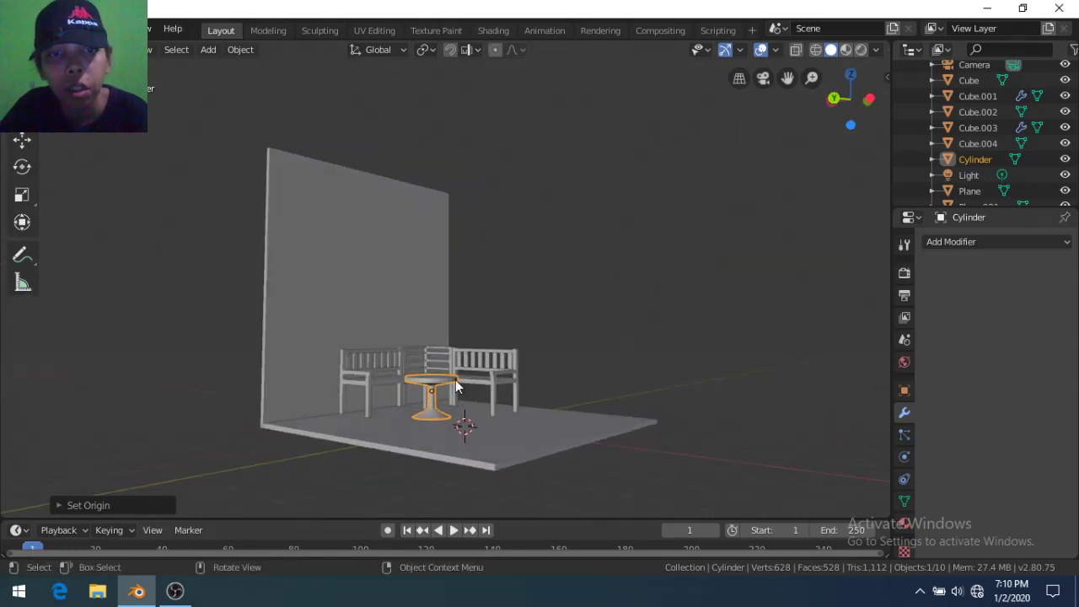
pyautogui.scroll(1, 455, 379)
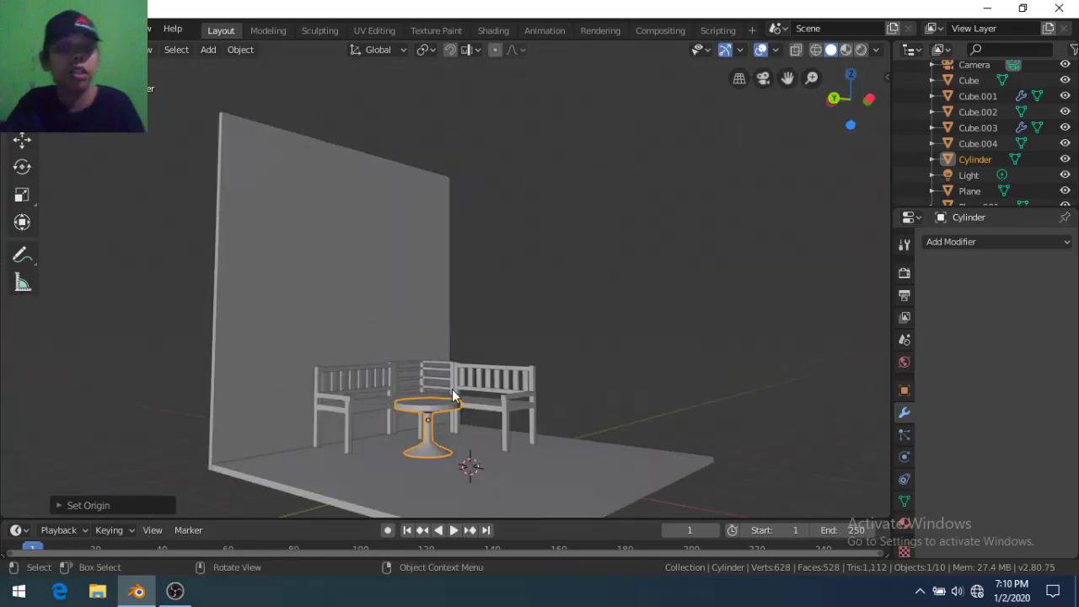
pyautogui.rightClick(440, 413)
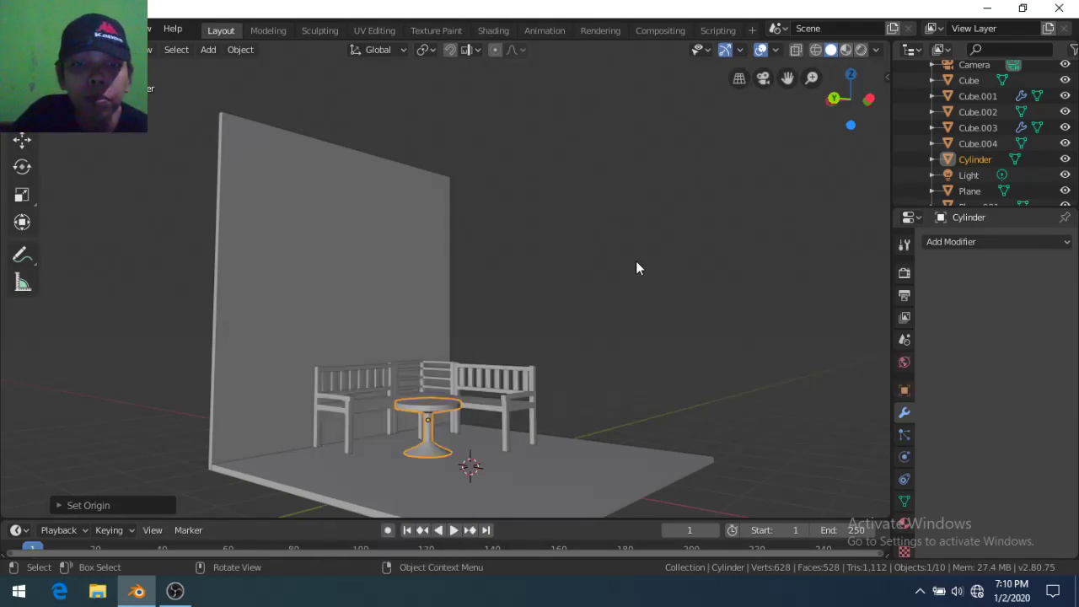
pyautogui.scroll(3, 557, 343)
pyautogui.scroll(-5, 554, 346)
pyautogui.moveTo(555, 346)
pyautogui.mouseDown(button='middle')
pyautogui.moveTo(538, 382)
pyautogui.moveTo(406, 440)
pyautogui.moveTo(327, 433)
pyautogui.moveTo(375, 371)
pyautogui.moveTo(534, 343)
pyautogui.moveTo(547, 359)
pyautogui.moveTo(501, 404)
pyautogui.moveTo(420, 430)
pyautogui.mouseUp(button='middle')
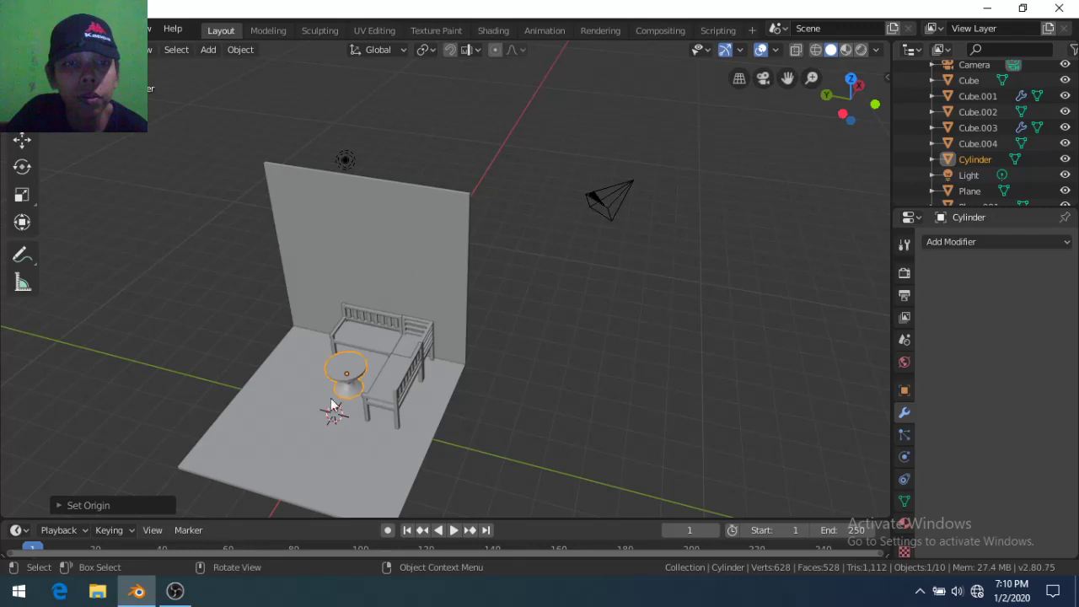
# Duplicate the floor plane in place and turn the copy 90° about X so it stands upright
pyautogui.click(294, 436)
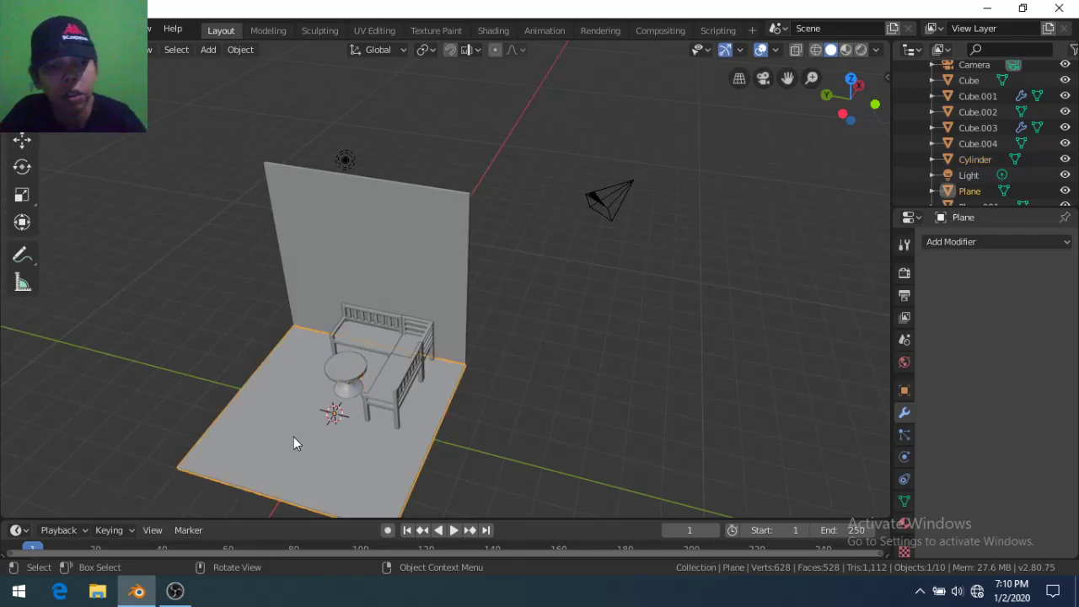
pyautogui.hotkey('shift', 'd')
pyautogui.rightClick(293, 436)
pyautogui.press('s')
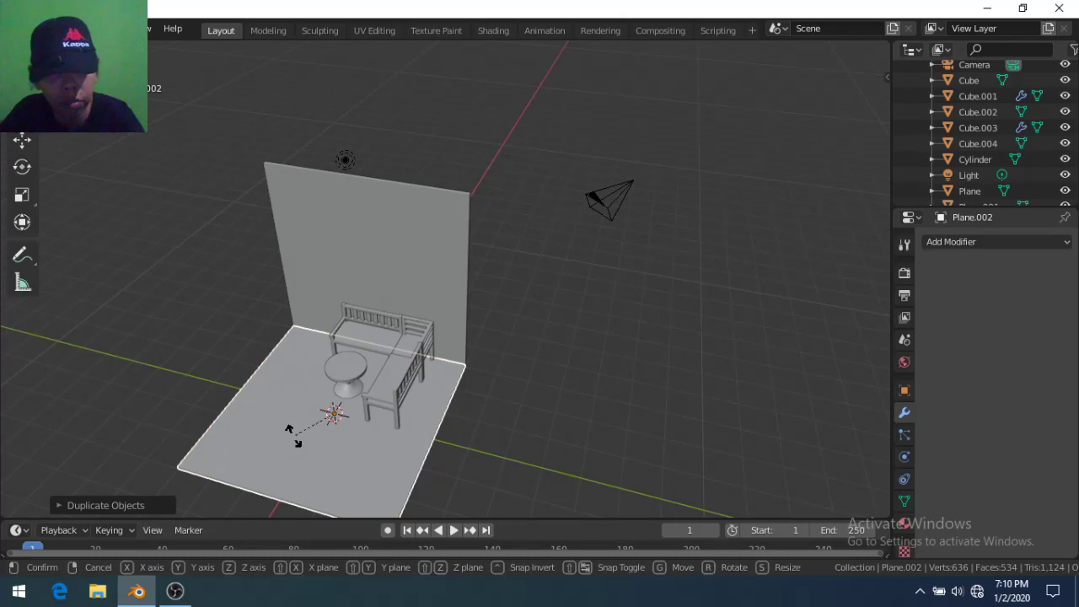
pyautogui.write('x')
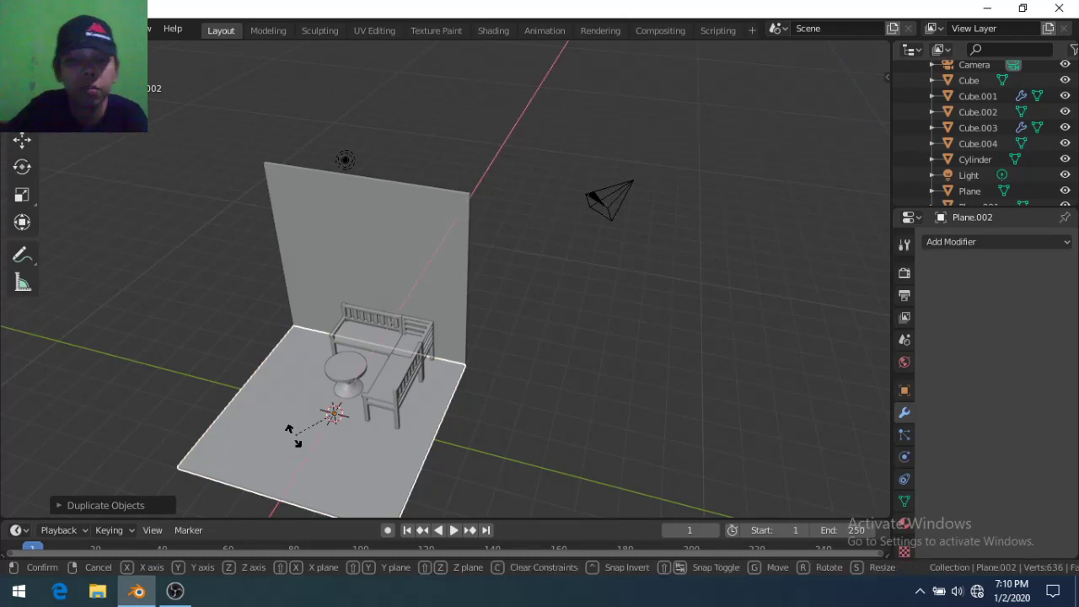
pyautogui.write('90')
pyautogui.press('Return')
# Move the upright plane -1 along Y and up 1 along Z to form the side wall
pyautogui.press('g')
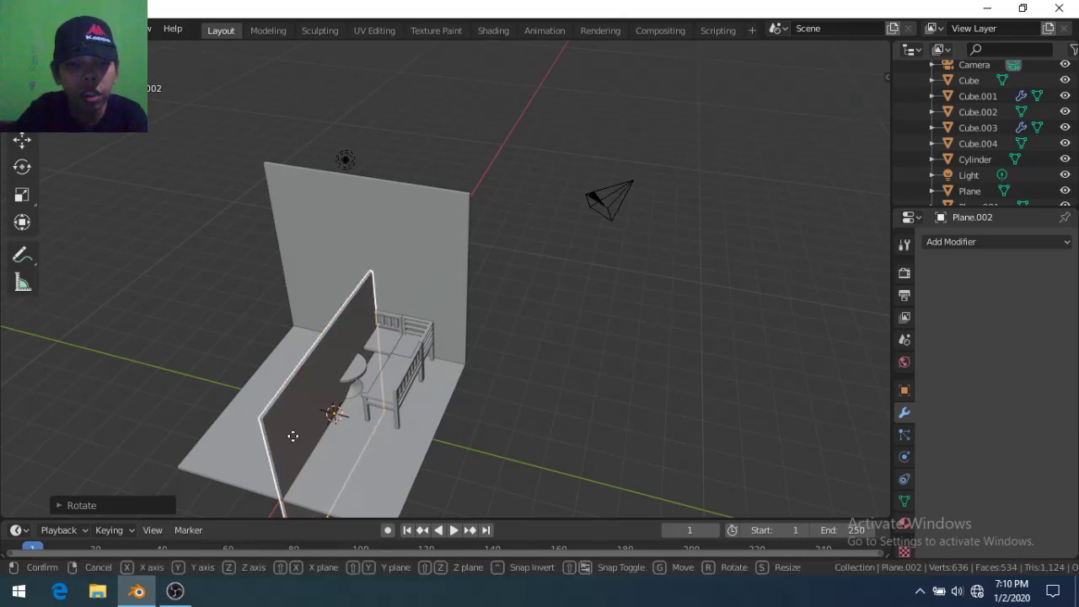
pyautogui.press('y')
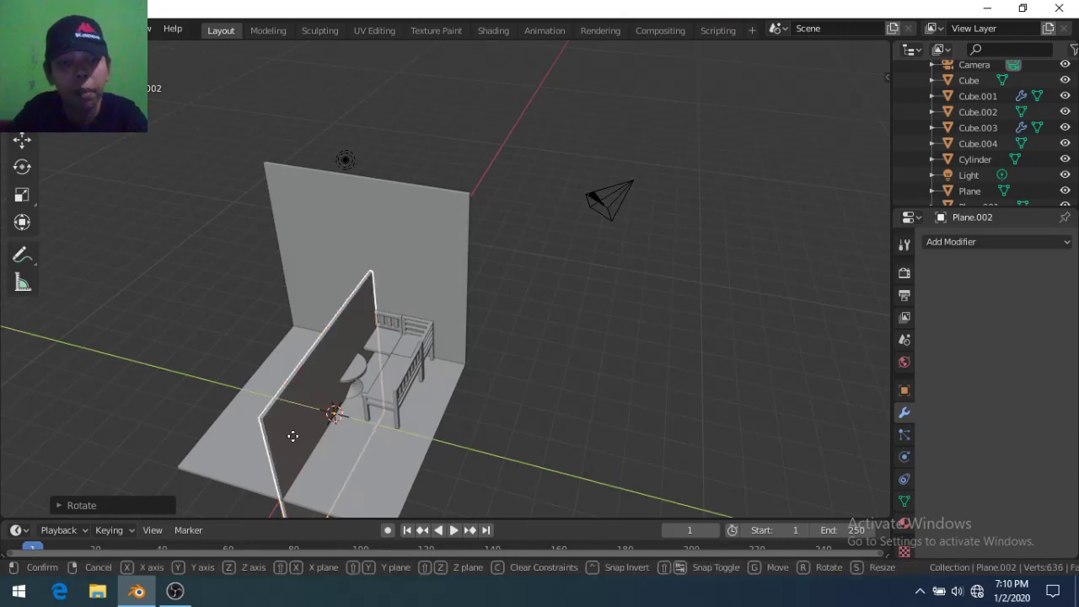
pyautogui.write('-1')
pyautogui.press('Return')
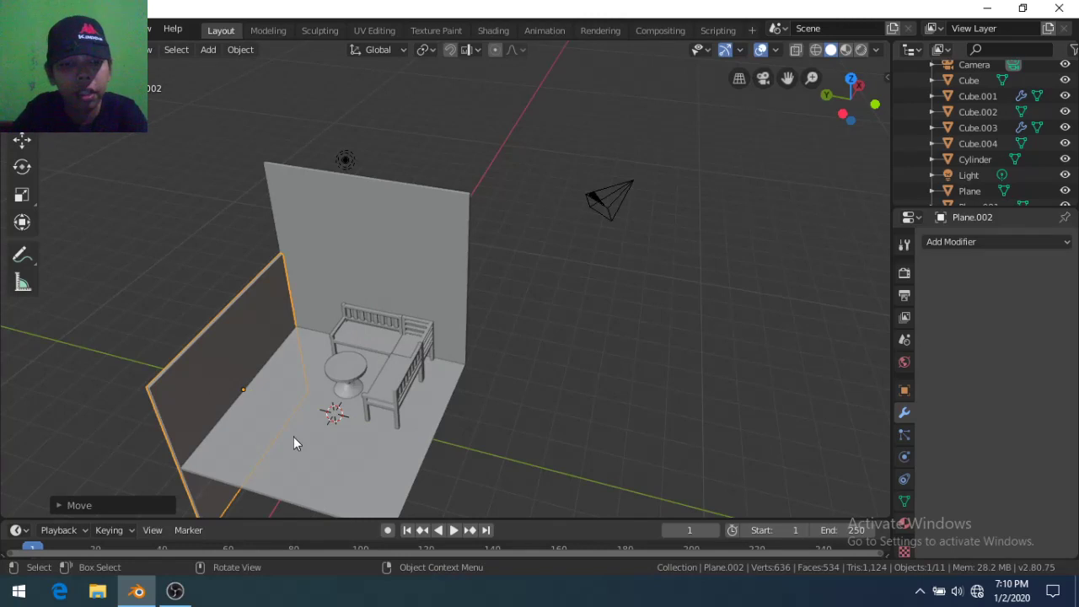
pyautogui.press('g')
pyautogui.press('z')
pyautogui.write('1')
pyautogui.press('Return')
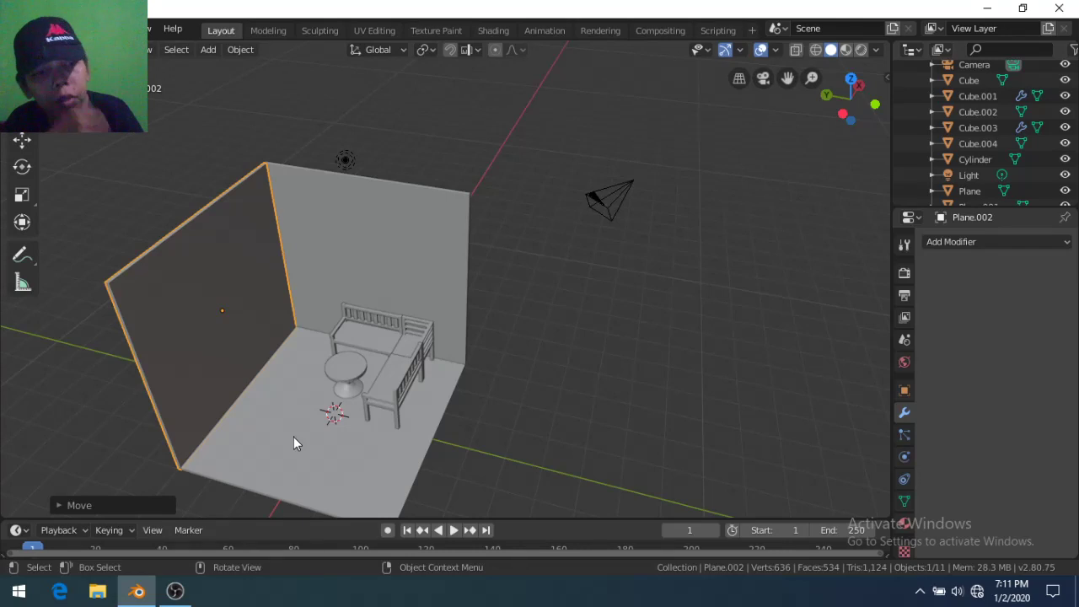
pyautogui.press('shift')
pyautogui.hotkey('shift', 'a')
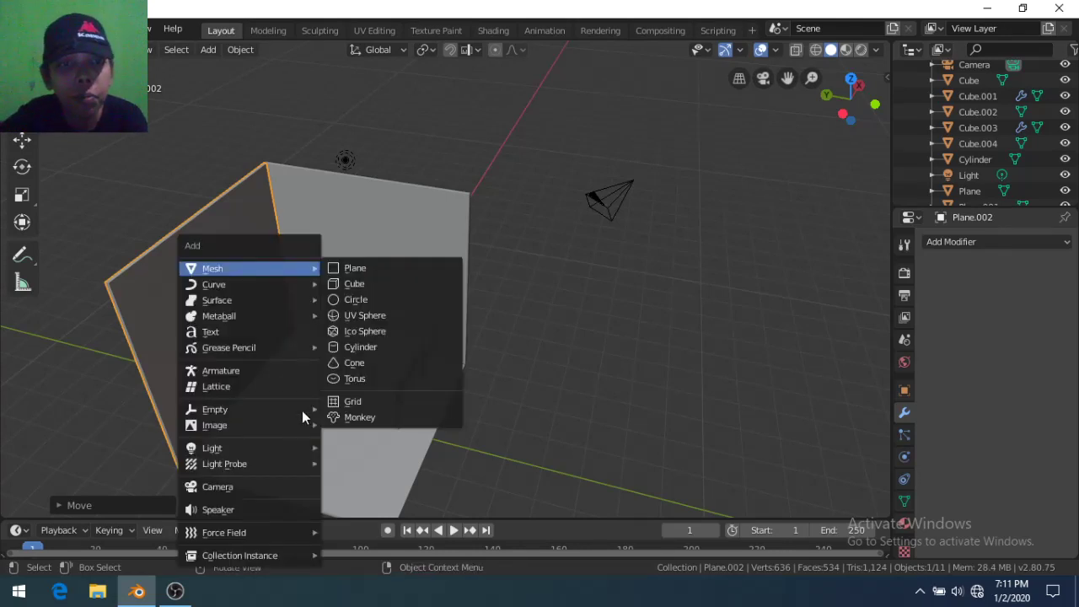
# Add Cube.005 and hide the bed, camera, cylinder, light, floor and both walls in the Outliner
pyautogui.click(369, 286)
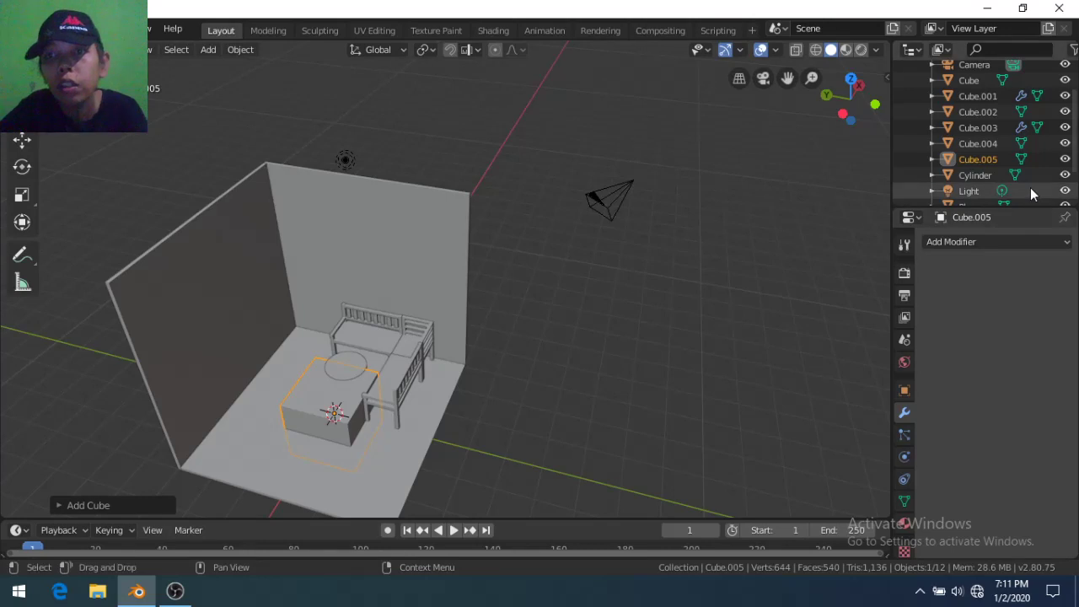
pyautogui.click(1064, 144)
pyautogui.moveTo(1066, 126); pyautogui.dragTo(1066, 71)
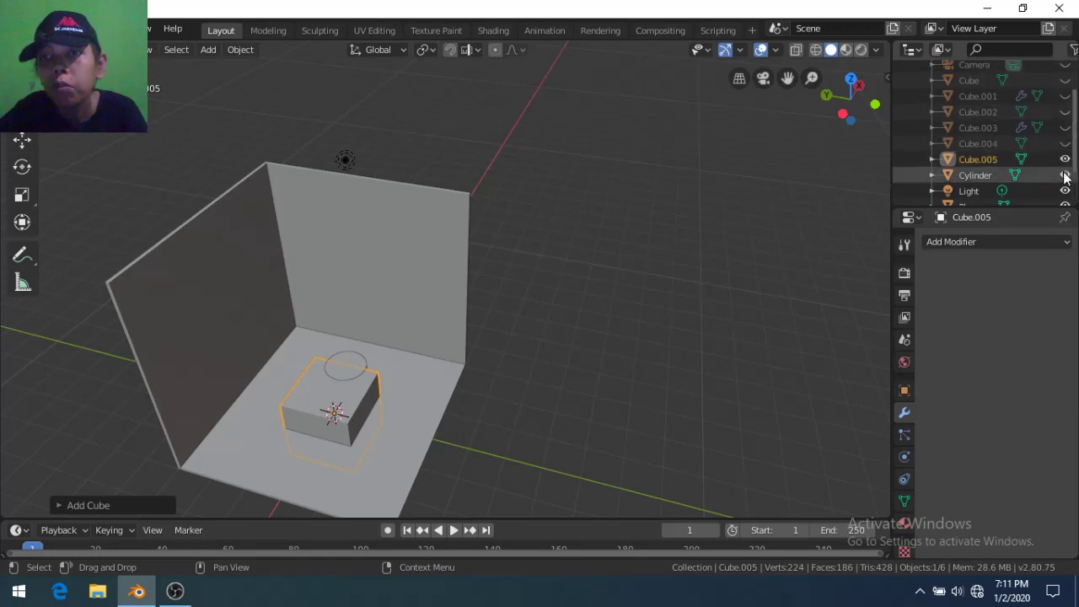
pyautogui.moveTo(1064, 175); pyautogui.dragTo(1065, 206)
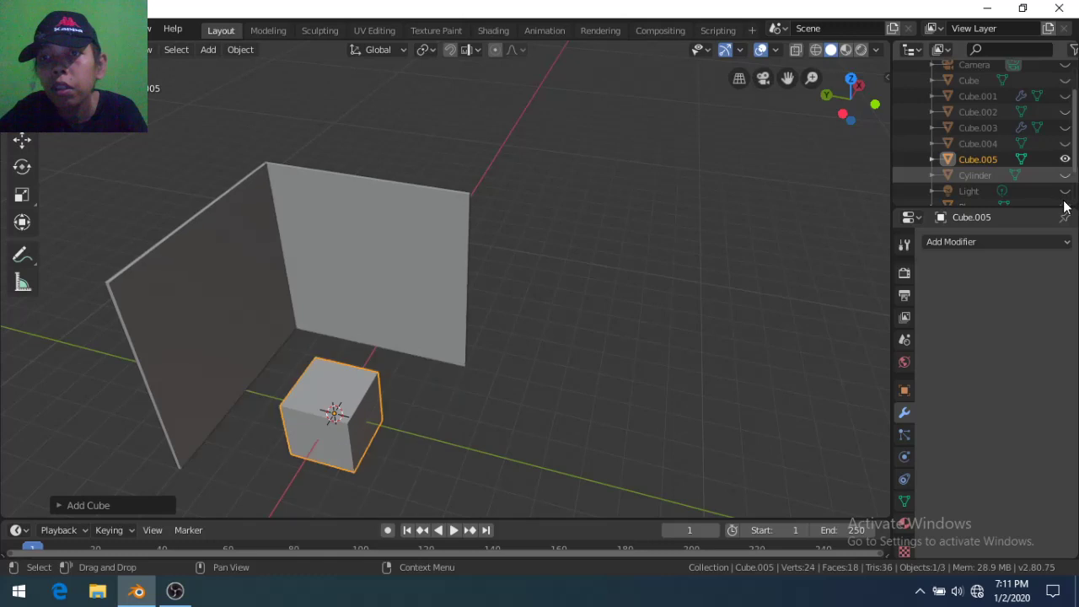
pyautogui.scroll(-2, 1064, 201)
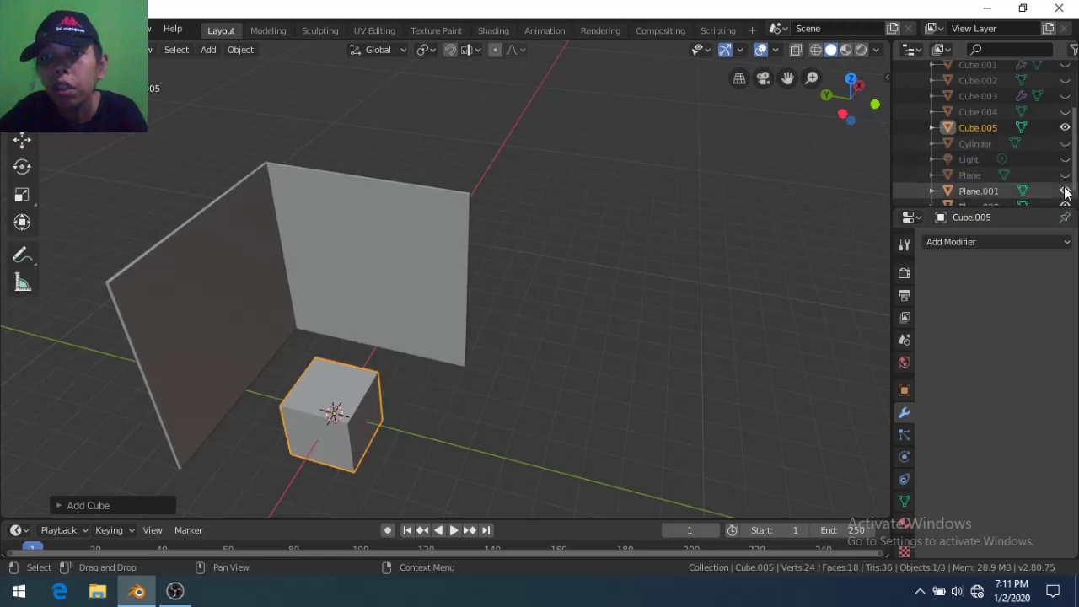
pyautogui.moveTo(1065, 192); pyautogui.dragTo(1066, 206)
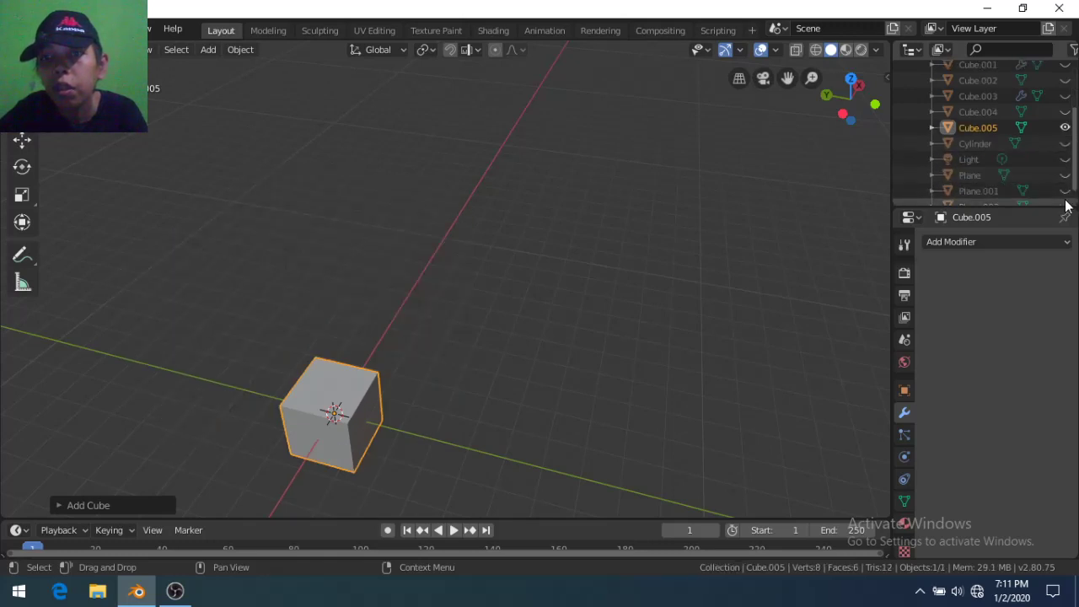
pyautogui.scroll(3, 474, 433)
pyautogui.scroll(-3, 475, 432)
pyautogui.moveTo(474, 432)
pyautogui.mouseDown(button='middle')
pyautogui.moveTo(478, 347)
pyautogui.moveTo(409, 381)
pyautogui.mouseUp(button='middle')
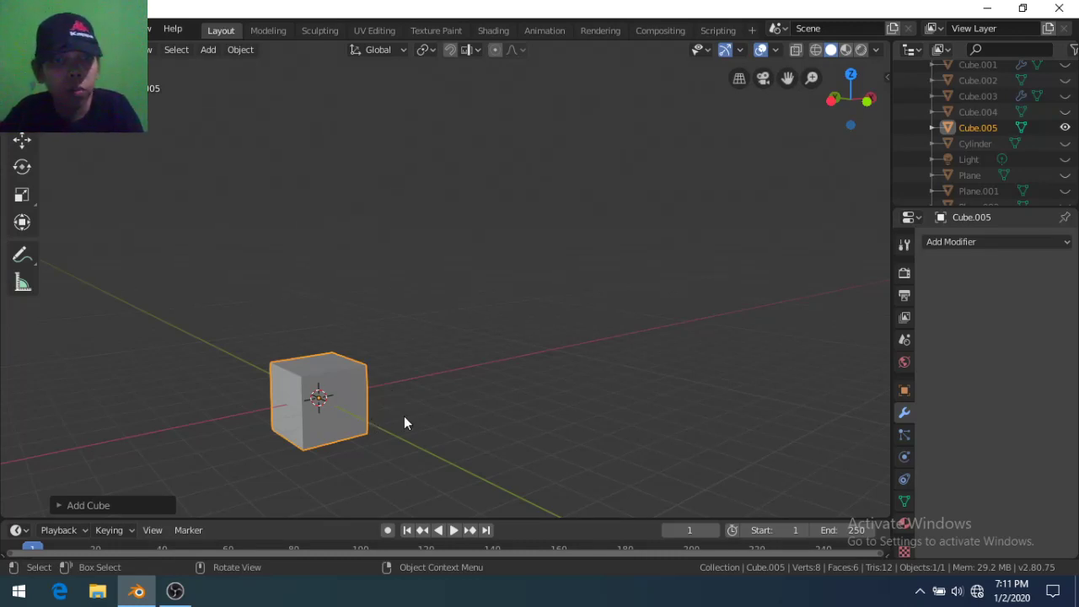
# In Edit Mode, scale the cube by 0.5 along X
pyautogui.press('Tab')
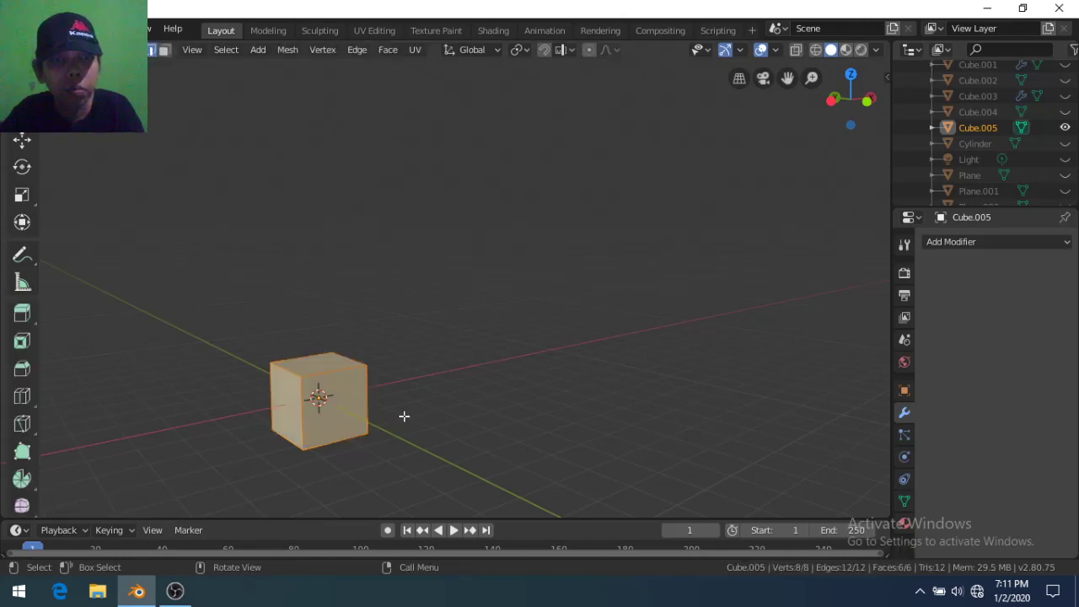
pyautogui.moveTo(404, 415); pyautogui.dragTo(362, 406, button='middle')
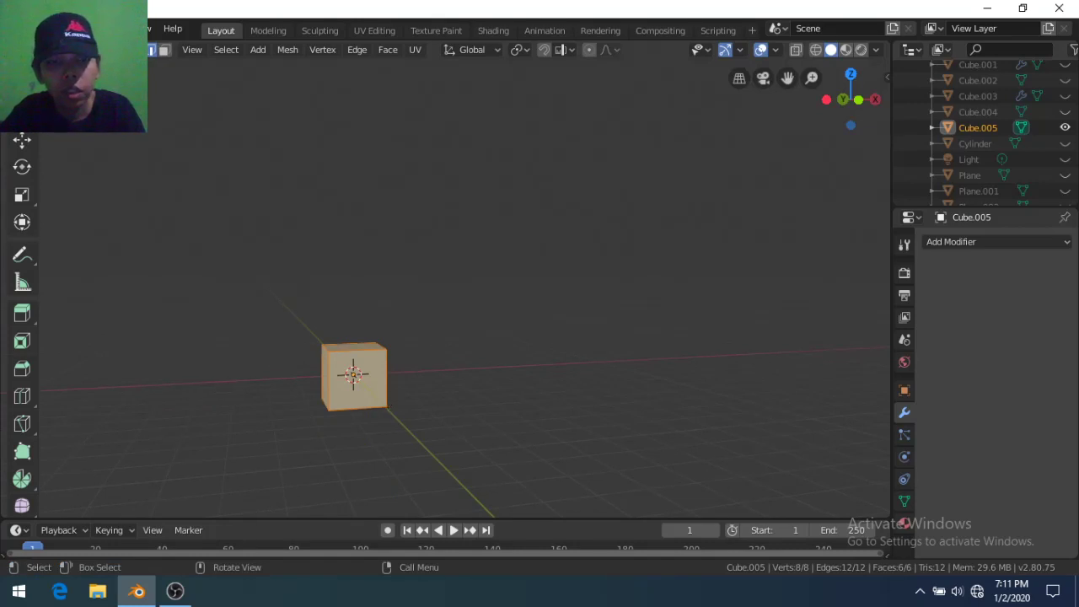
pyautogui.press('s')
pyautogui.press('x')
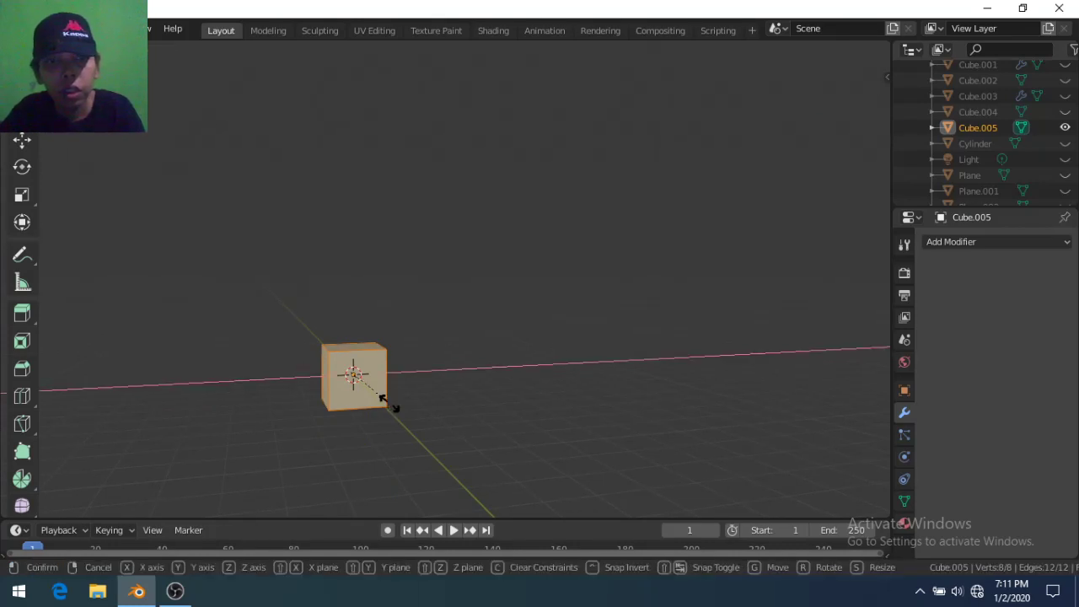
pyautogui.write('0.5')
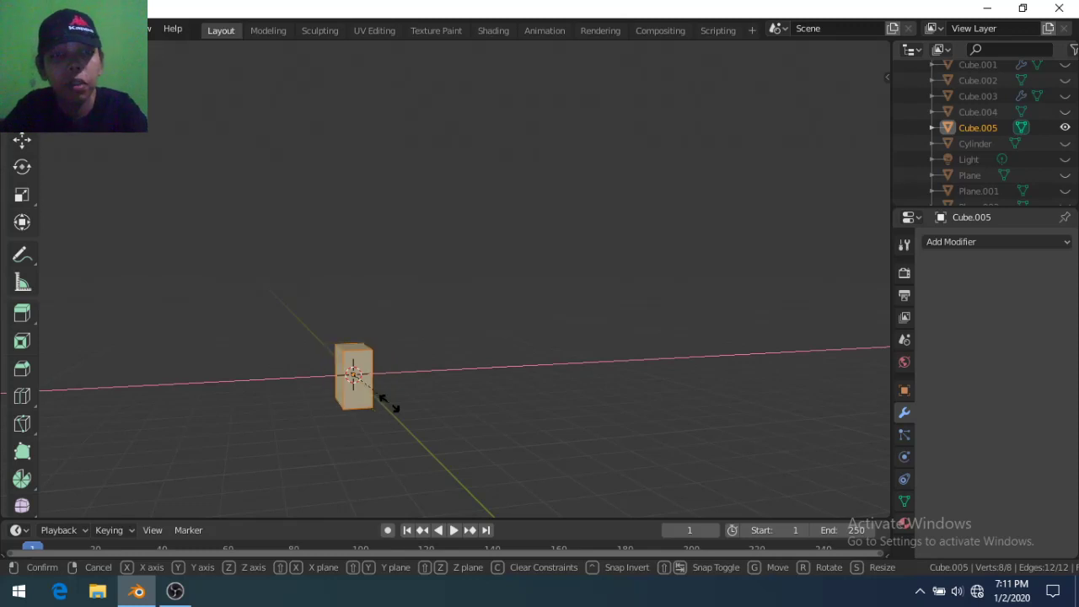
pyautogui.press('Return')
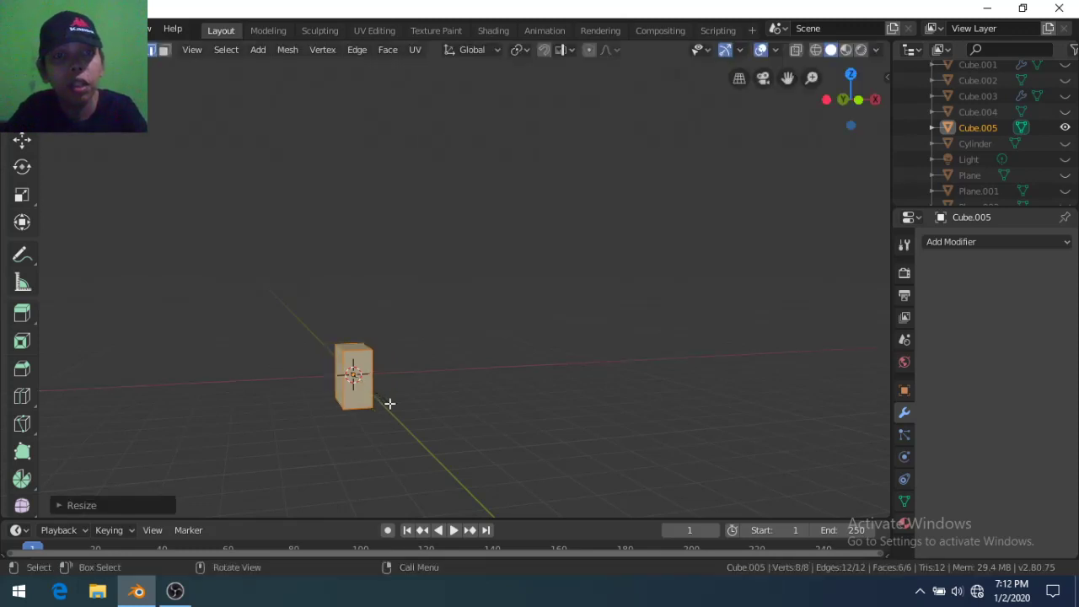
# Switch to front view and shift the narrowed cube along X beside the vertical axis
pyautogui.moveTo(390, 404)
pyautogui.mouseDown(button='middle')
pyautogui.moveTo(376, 402)
pyautogui.moveTo(388, 396)
pyautogui.mouseUp(button='middle')
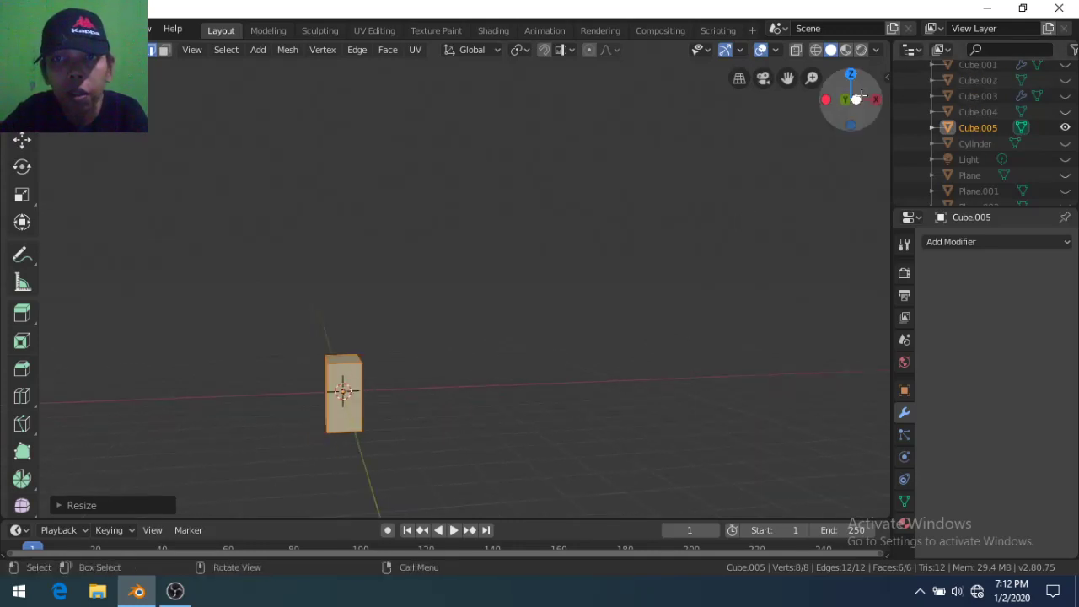
pyautogui.click(856, 100)
pyautogui.scroll(1, 390, 408)
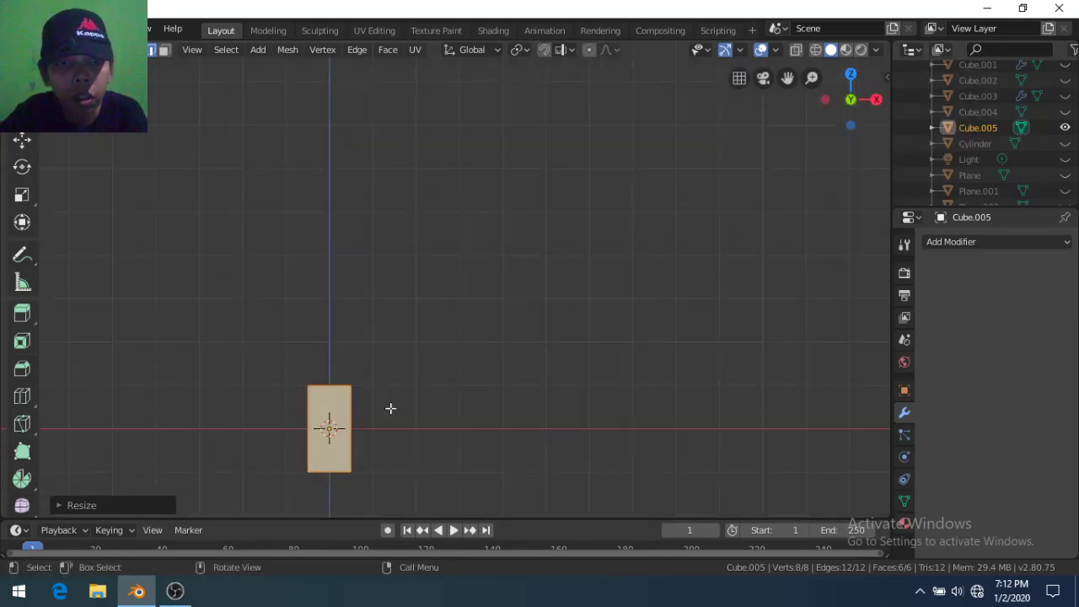
pyautogui.keyDown('shift'); pyautogui.moveTo(390, 407); pyautogui.dragTo(413, 295, button='middle'); pyautogui.keyUp('shift')
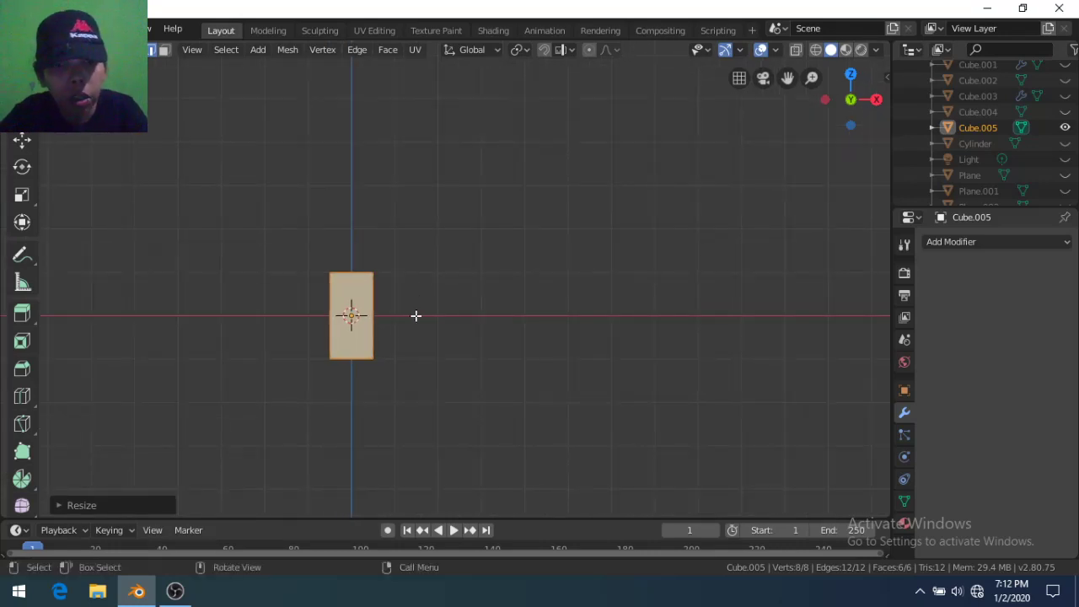
pyautogui.press('s')
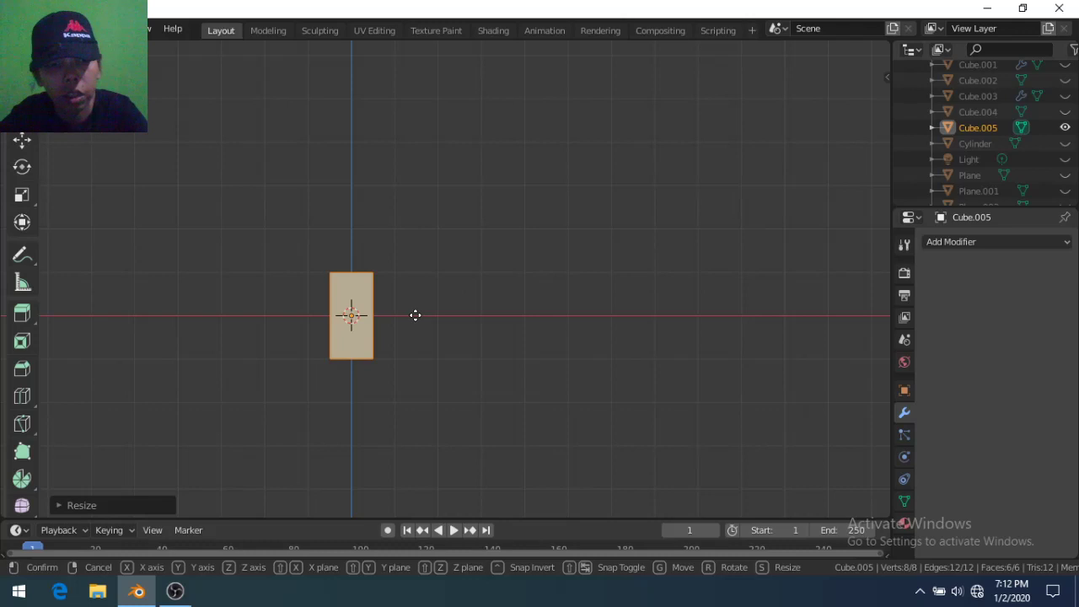
pyautogui.press('x')
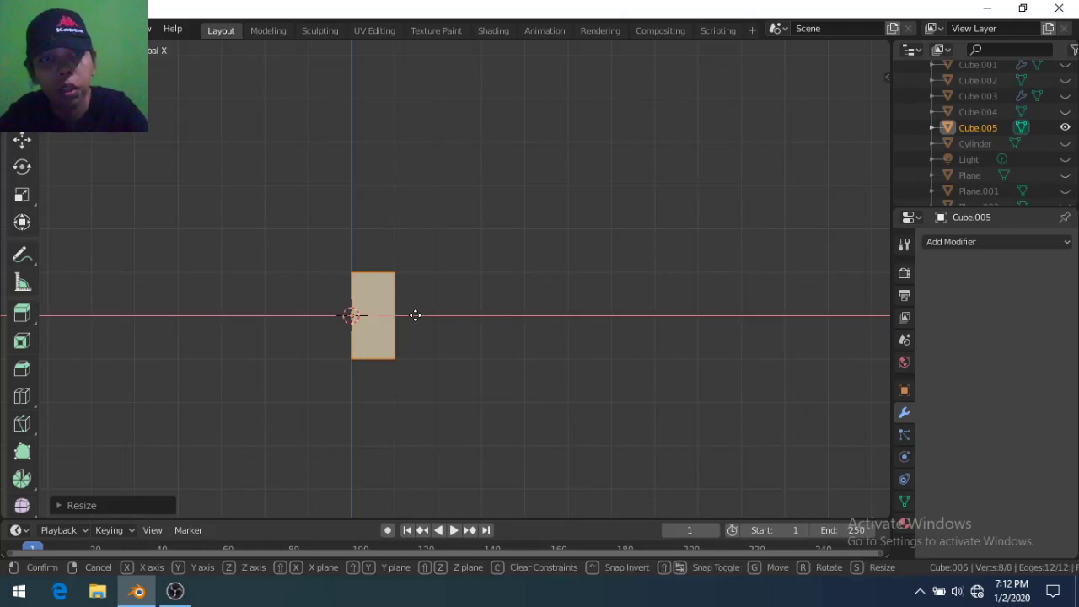
pyautogui.click(415, 315)
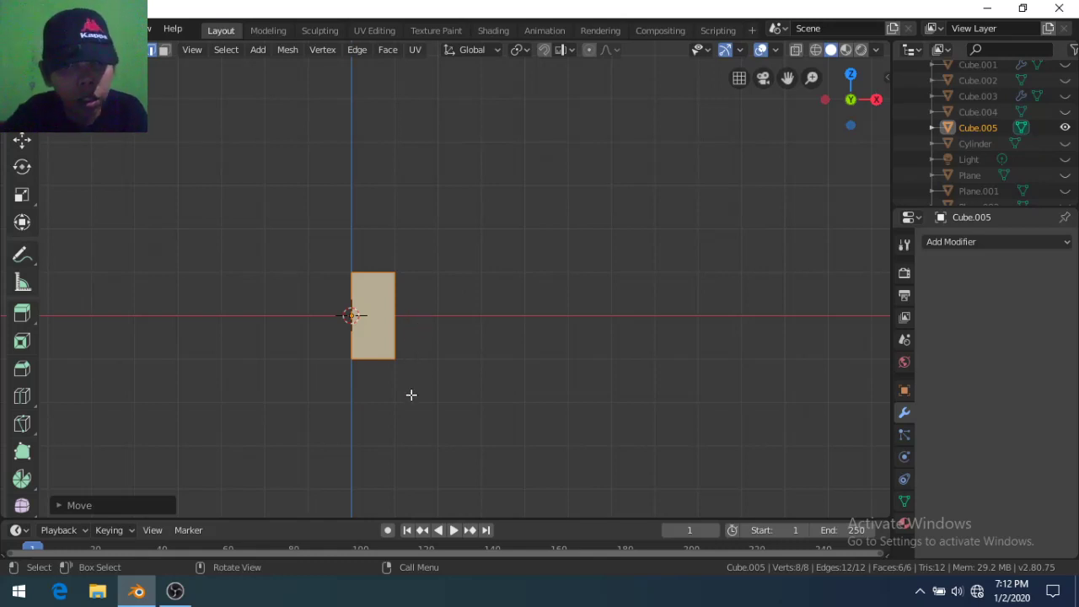
pyautogui.scroll(1, 410, 395)
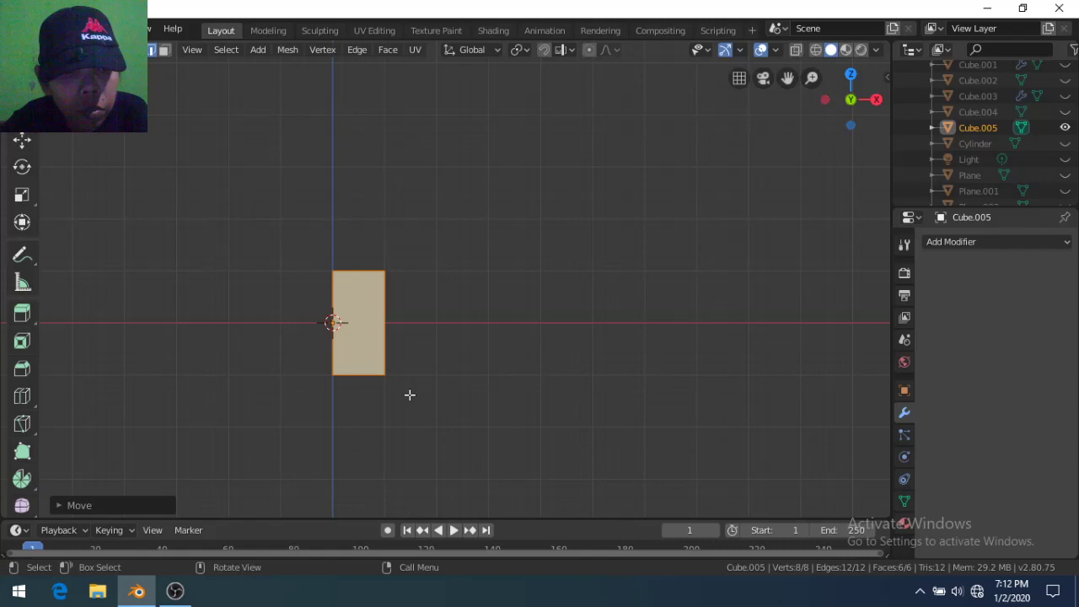
# Box-select the cube's right edge, try moving it, then undo that move
pyautogui.hotkey('ctrl', 'z')
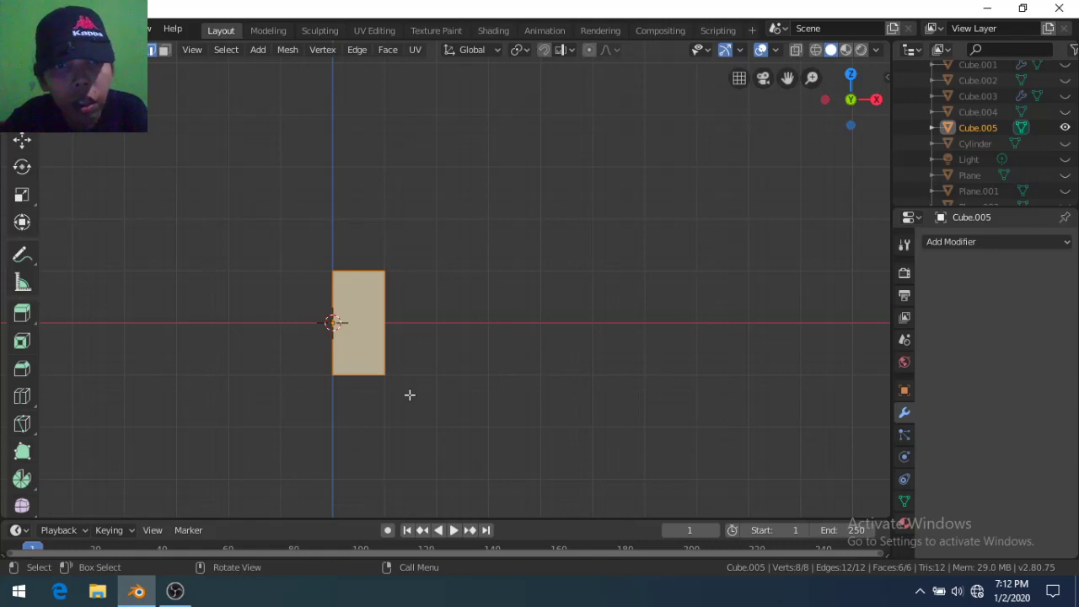
pyautogui.hotkey('alt', 'a')
pyautogui.press('b')
pyautogui.moveTo(408, 404); pyautogui.dragTo(379, 234)
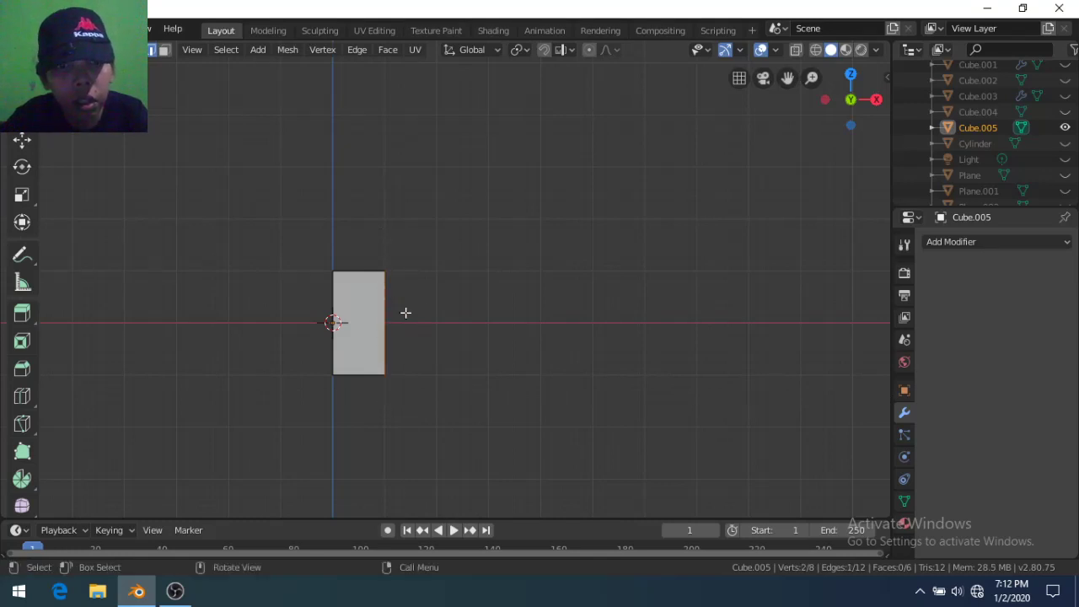
pyautogui.press('g')
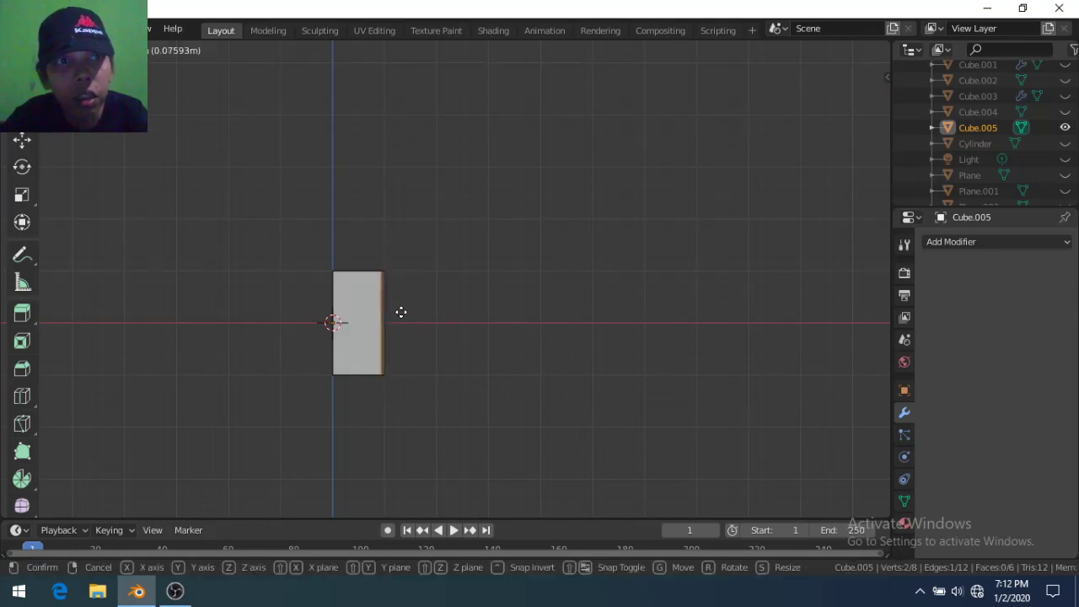
pyautogui.press('x')
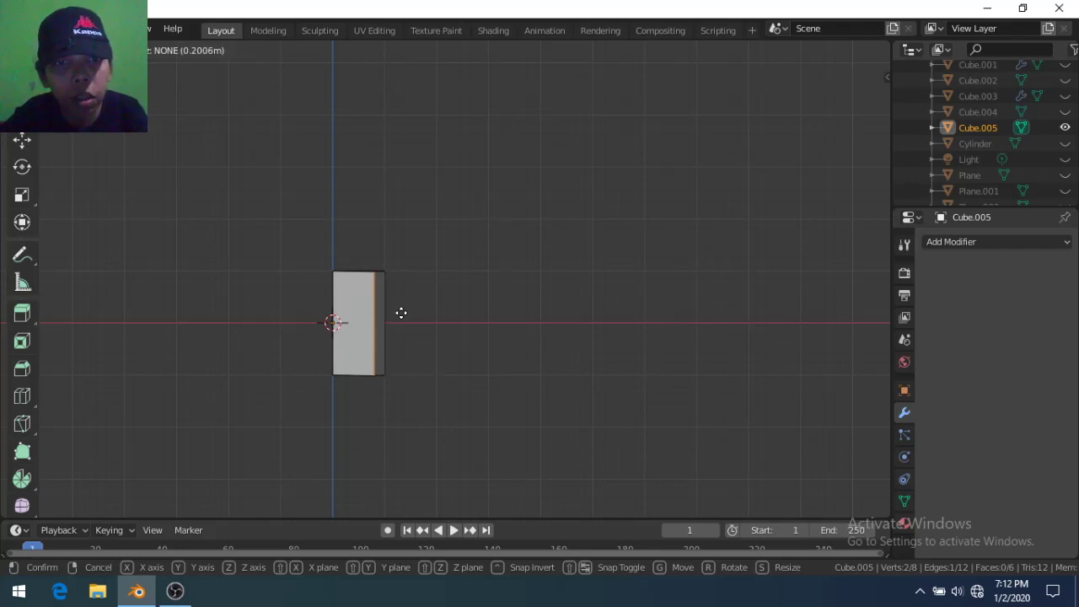
pyautogui.click(402, 312)
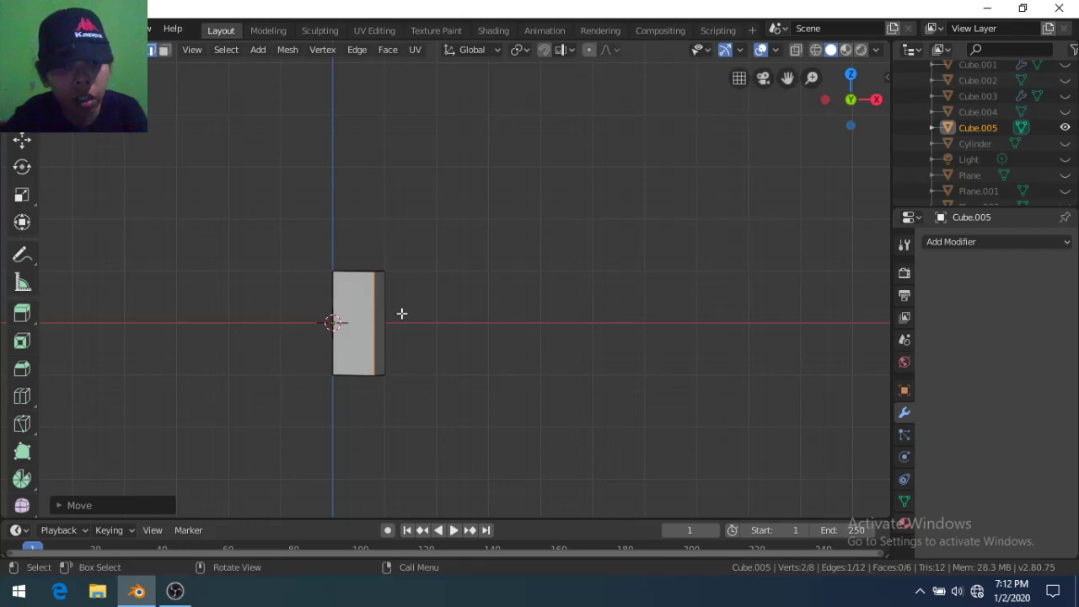
pyautogui.hotkey('ctrl', 'z')
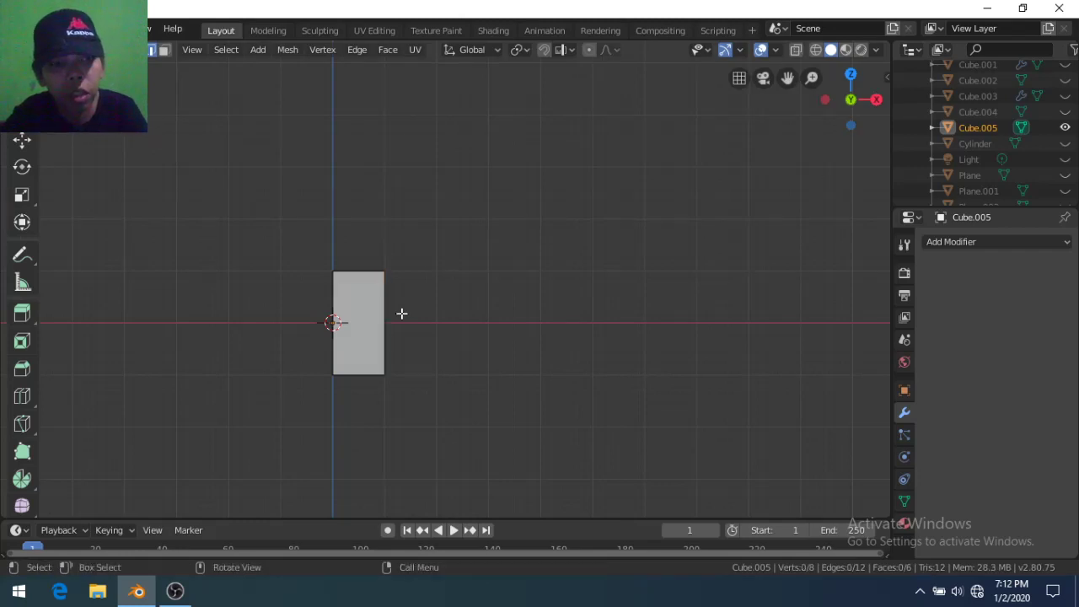
# In wireframe shading, select the right edge and move it -0.2 along X
pyautogui.press('z')
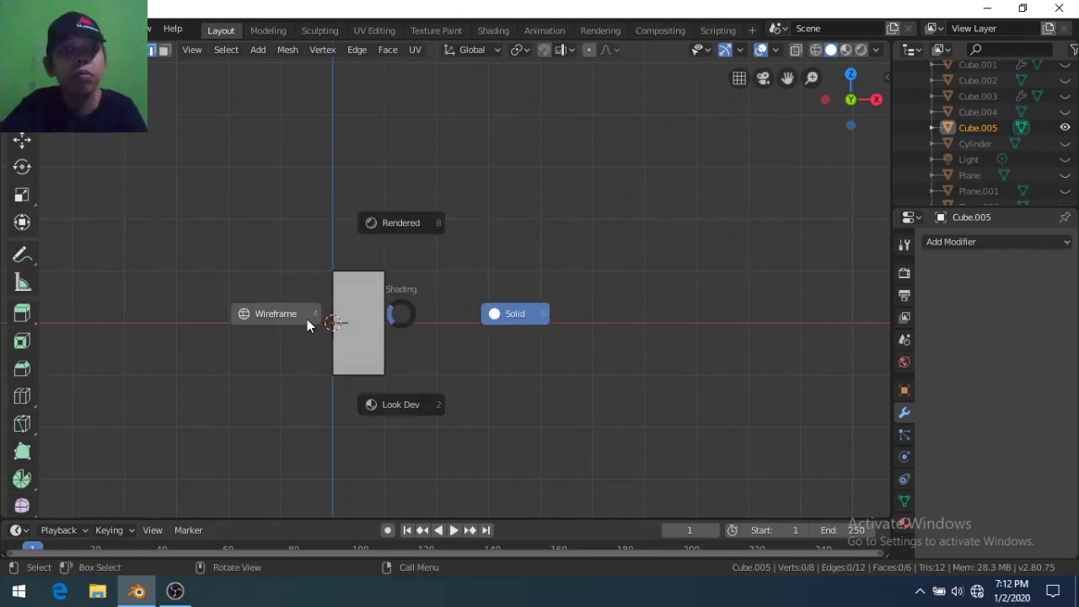
pyautogui.click(303, 315)
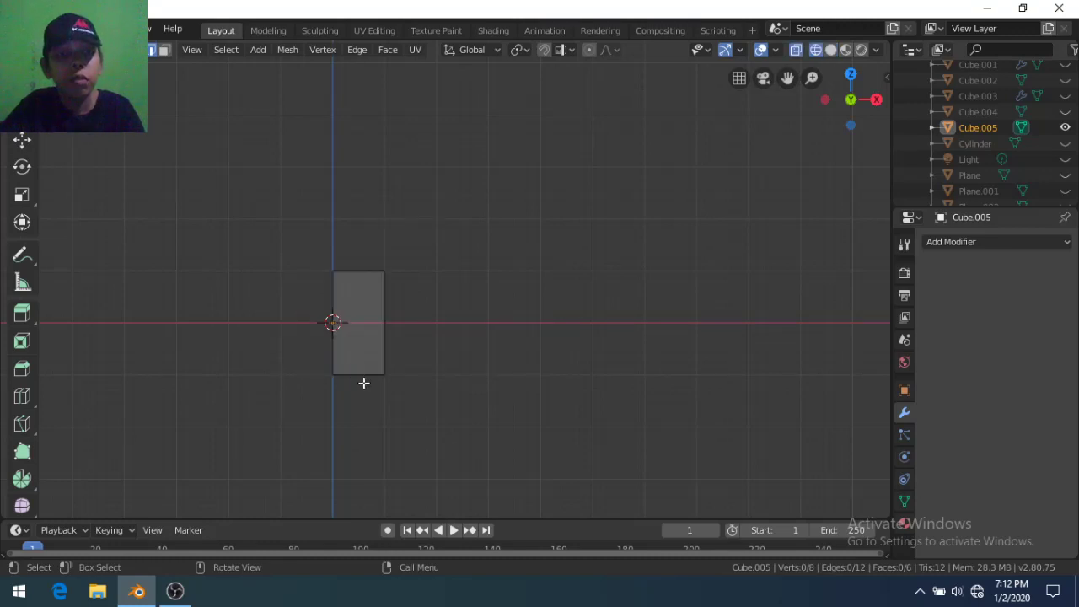
pyautogui.scroll(1, 374, 390)
pyautogui.moveTo(383, 405); pyautogui.dragTo(362, 243)
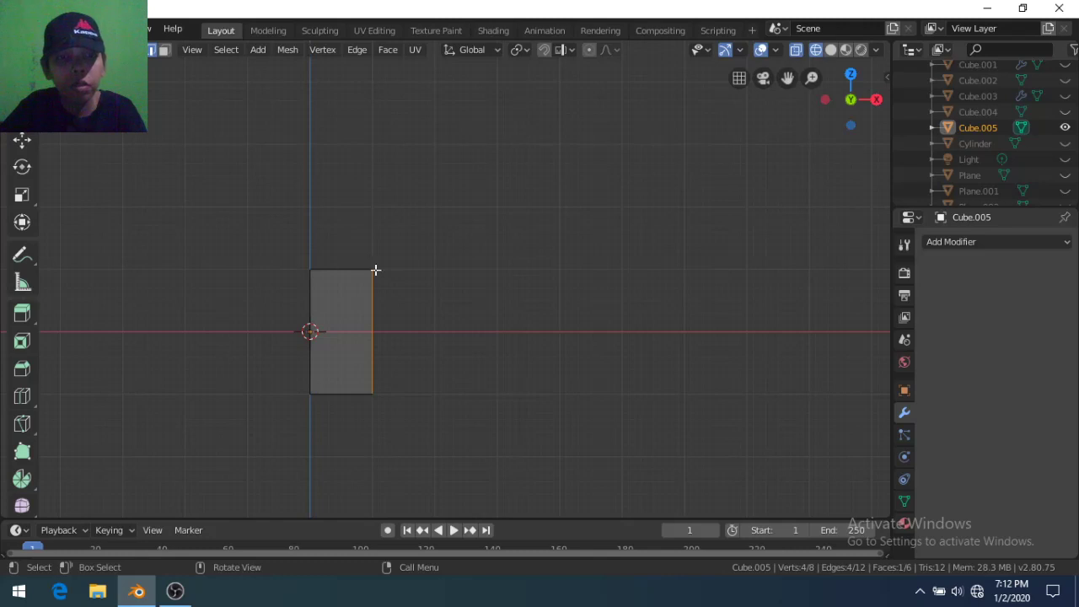
pyautogui.press('g')
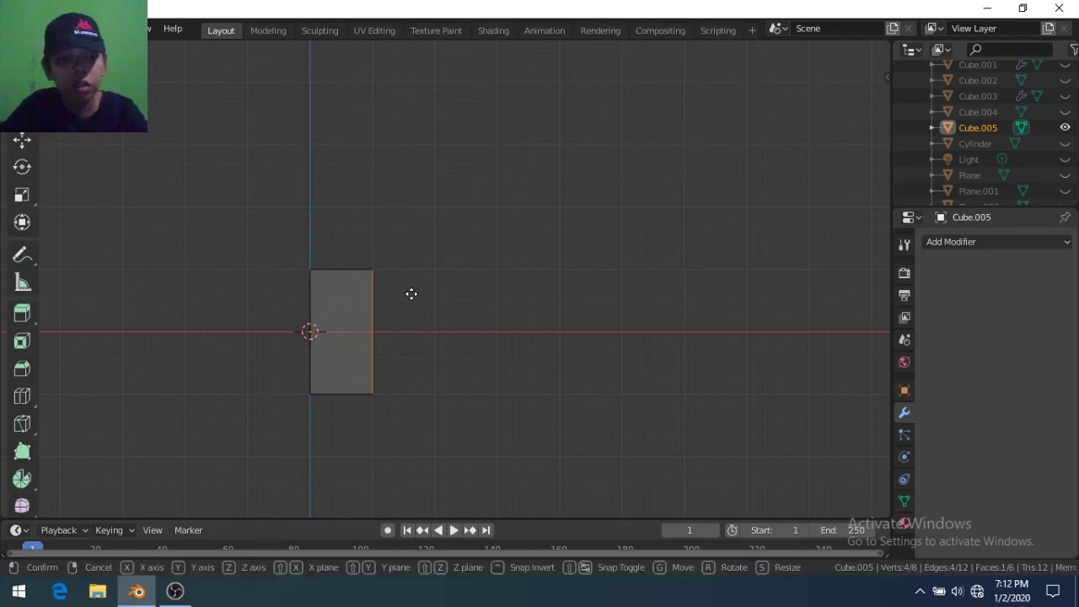
pyautogui.press('z')
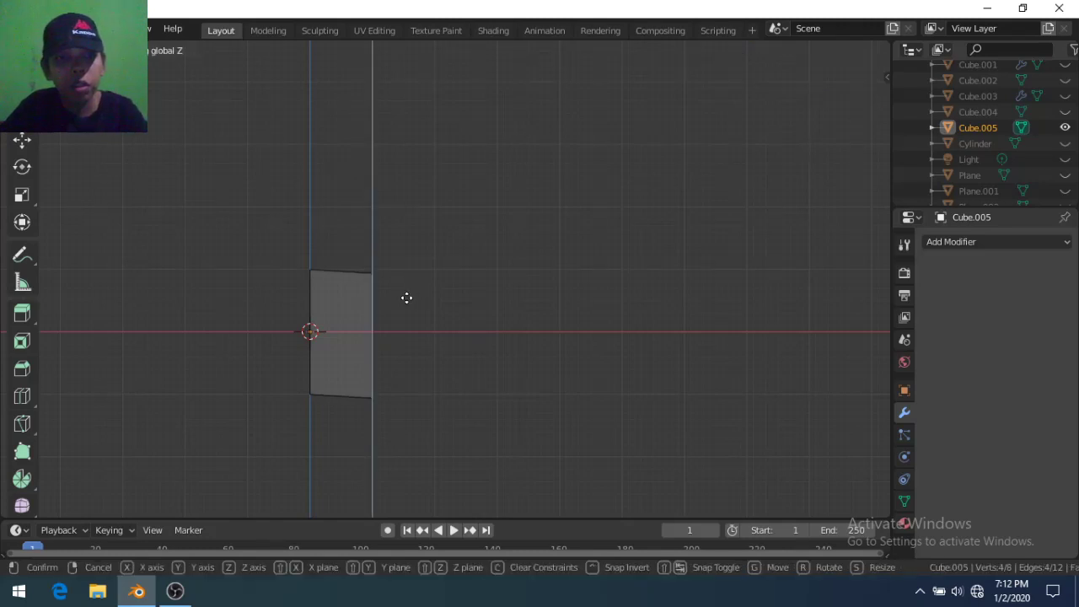
pyautogui.press('Escape')
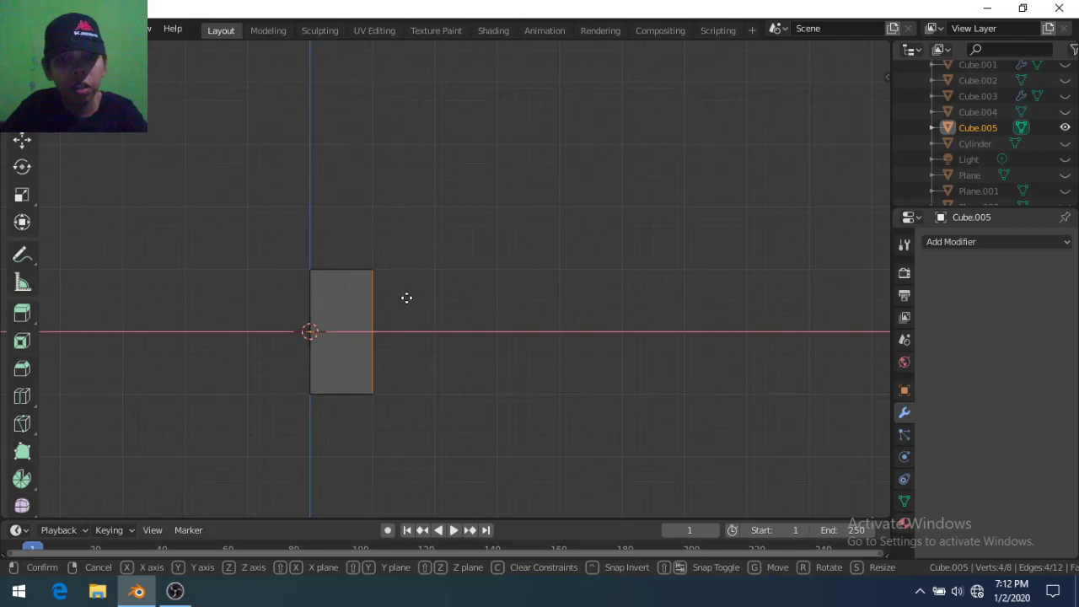
pyautogui.press('x')
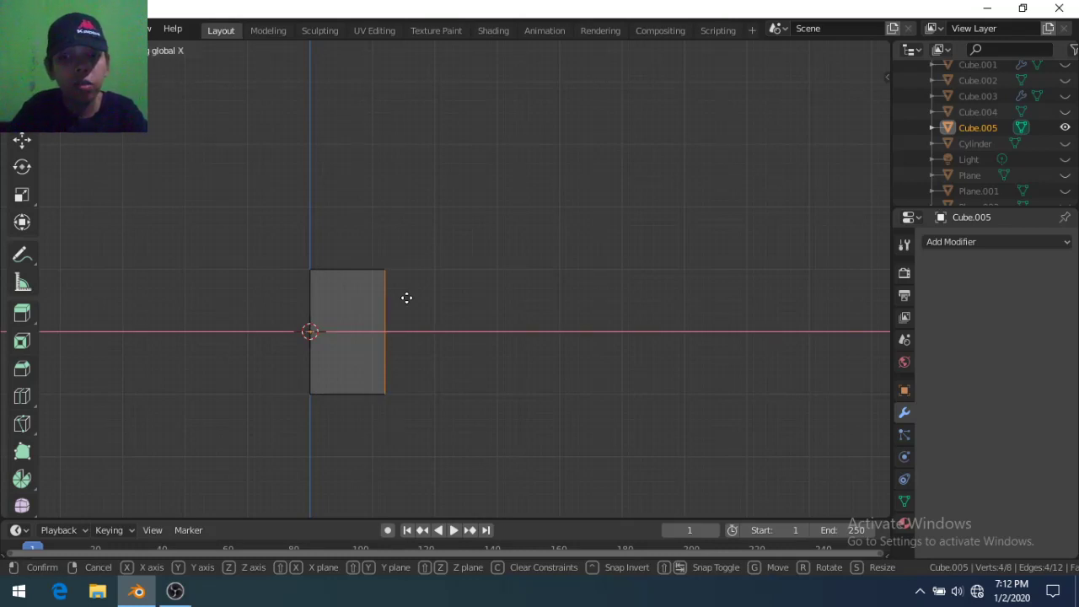
pyautogui.write('0-.2')
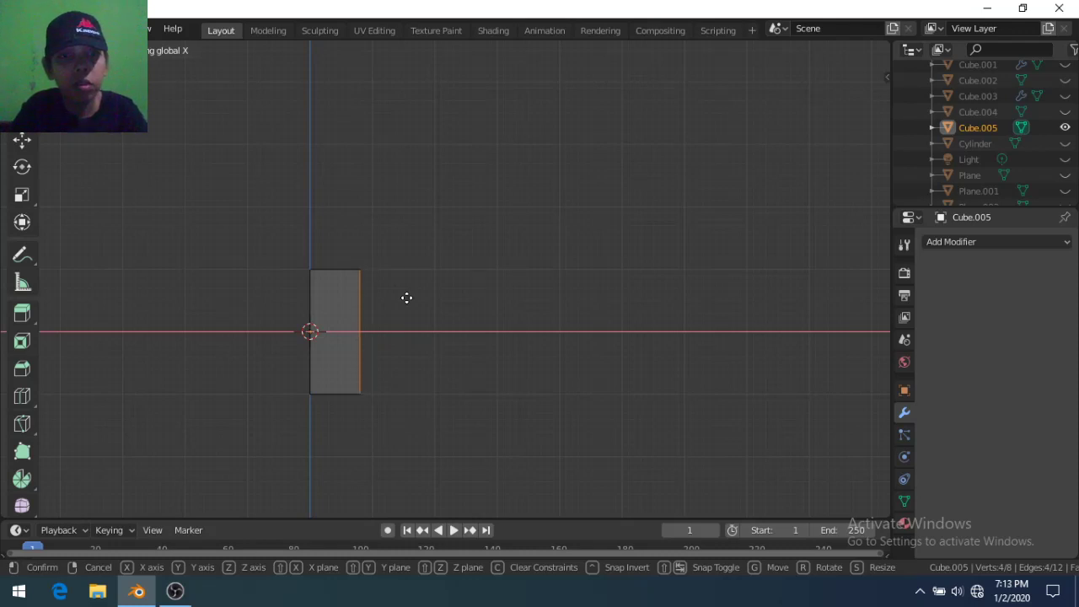
pyautogui.press('Return')
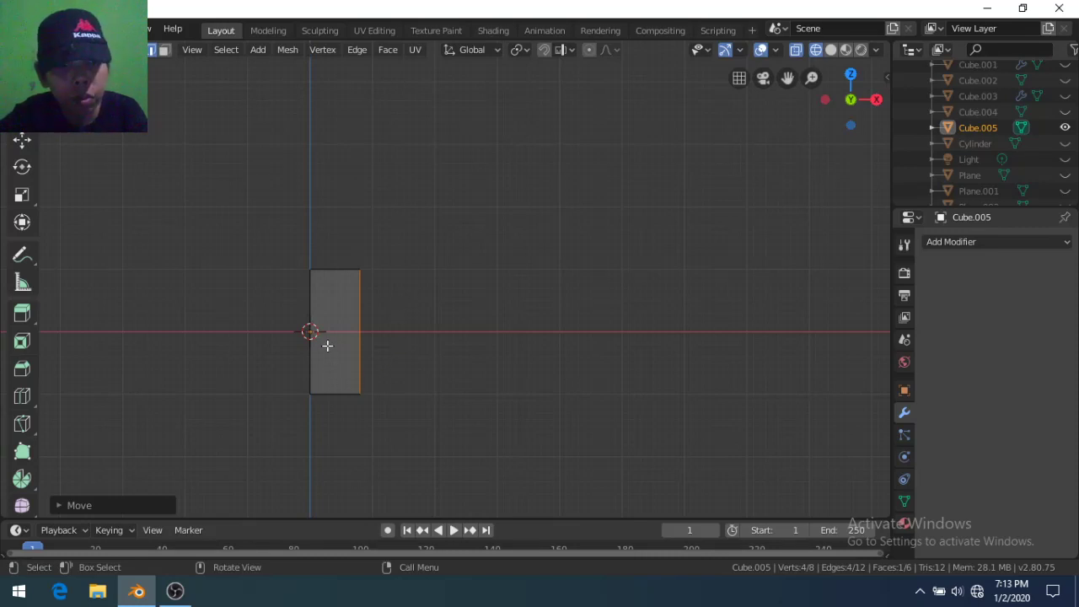
pyautogui.press('ctrl')
# Insert a horizontal loop cut around Cube.005 and slide it down below the middle
pyautogui.hotkey('ctrl', 'r')
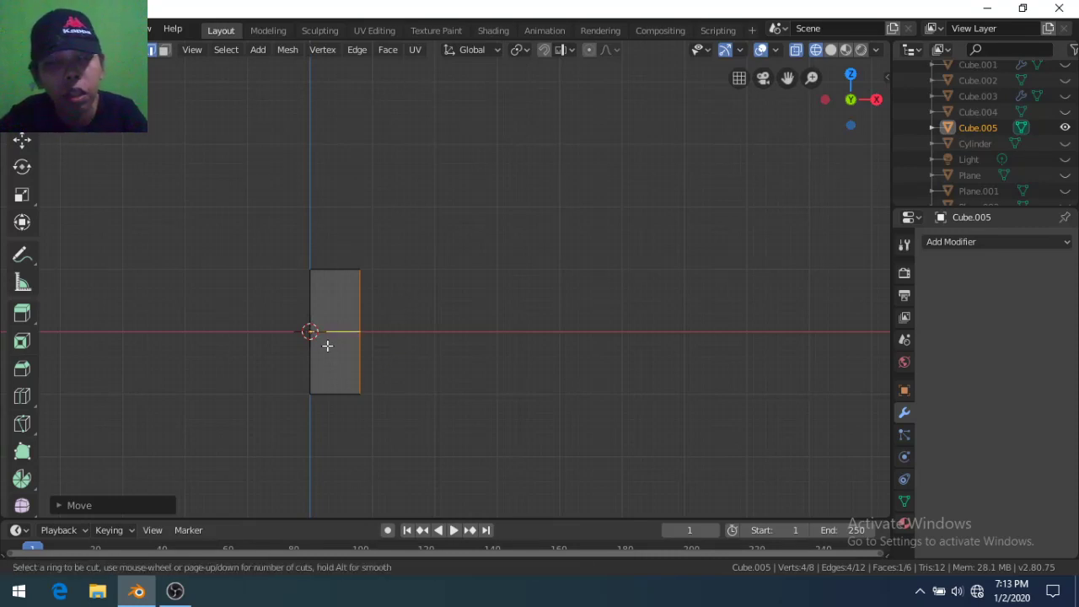
pyautogui.click(327, 345)
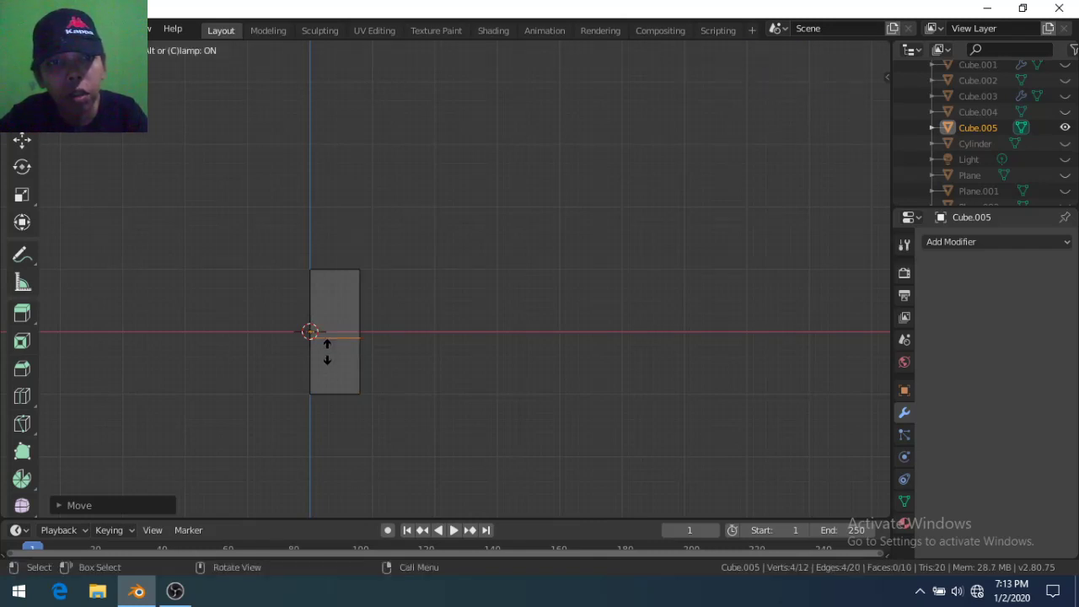
pyautogui.click(327, 346)
pyautogui.press('g')
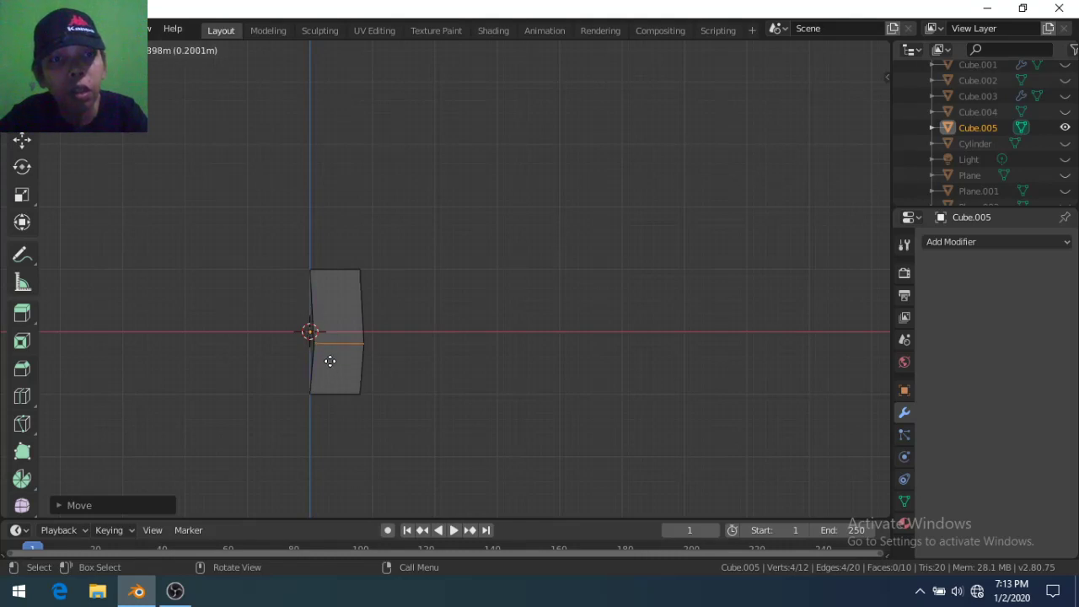
pyautogui.press('z')
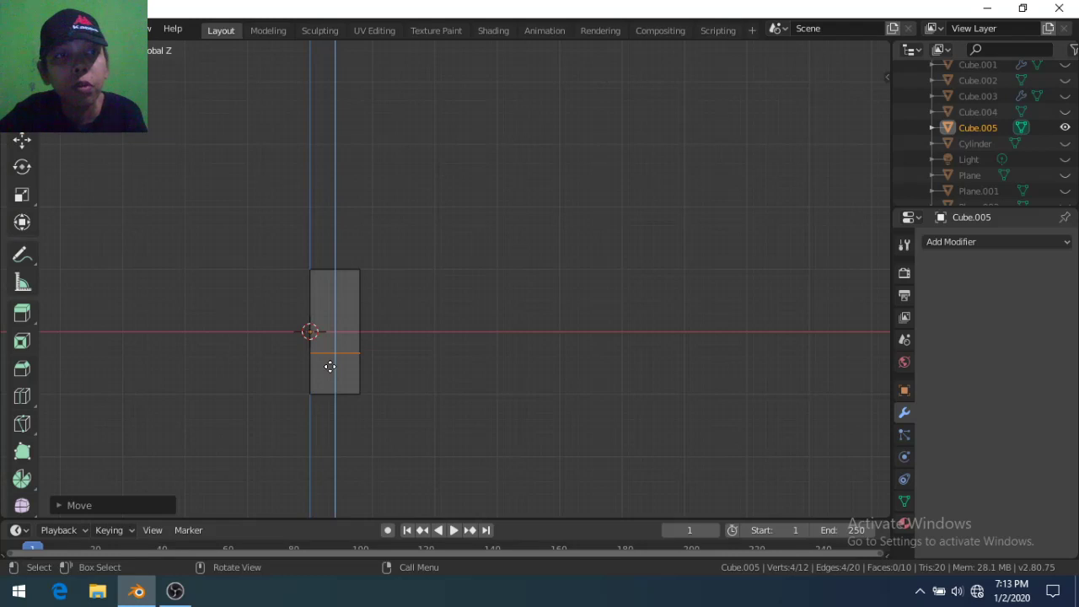
pyautogui.write('0')
pyautogui.press('BackSpace')
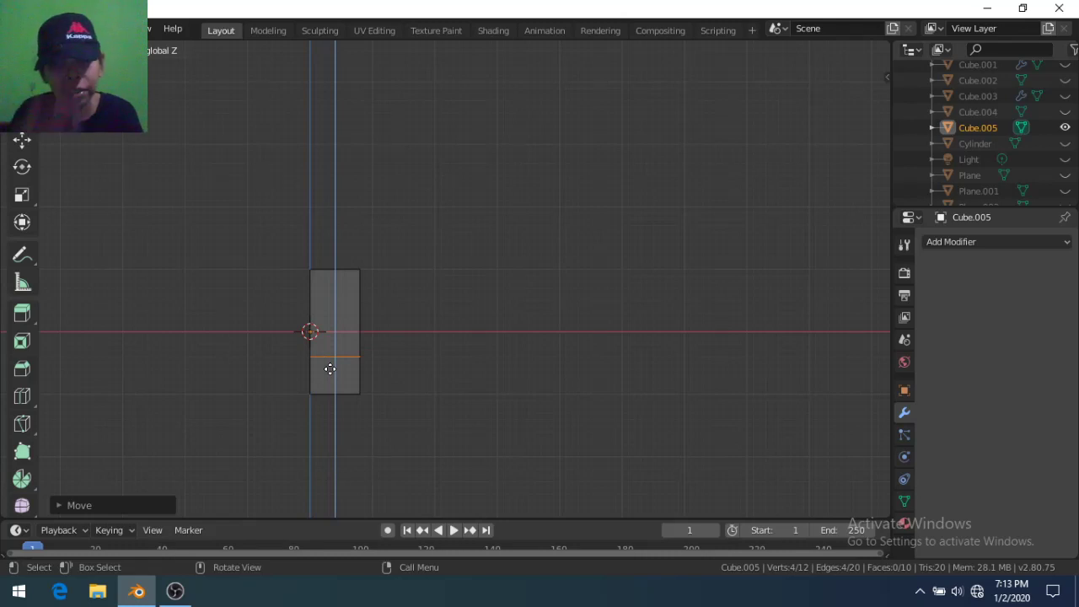
pyautogui.click(329, 368)
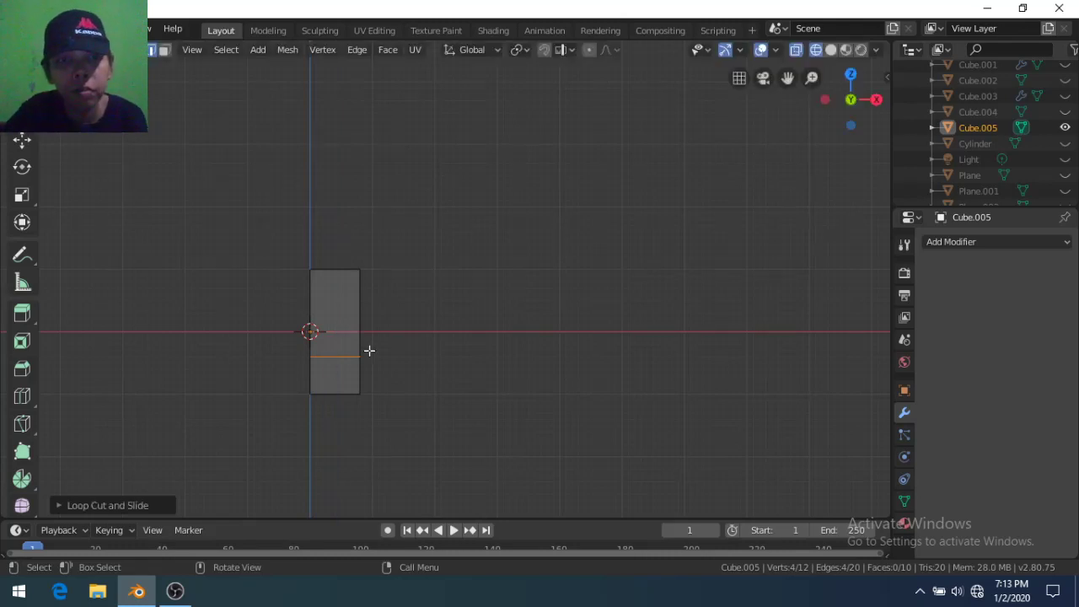
pyautogui.moveTo(376, 349); pyautogui.dragTo(361, 349, button='middle')
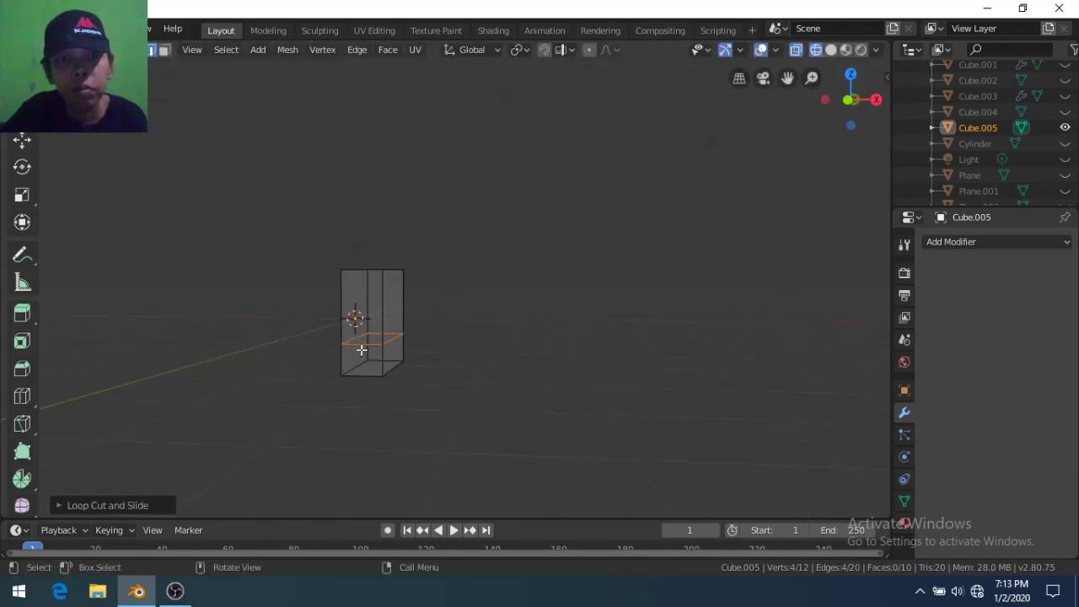
# In face mode, select the upper right side face and extrude it outward once
pyautogui.click(397, 319)
pyautogui.press('3')
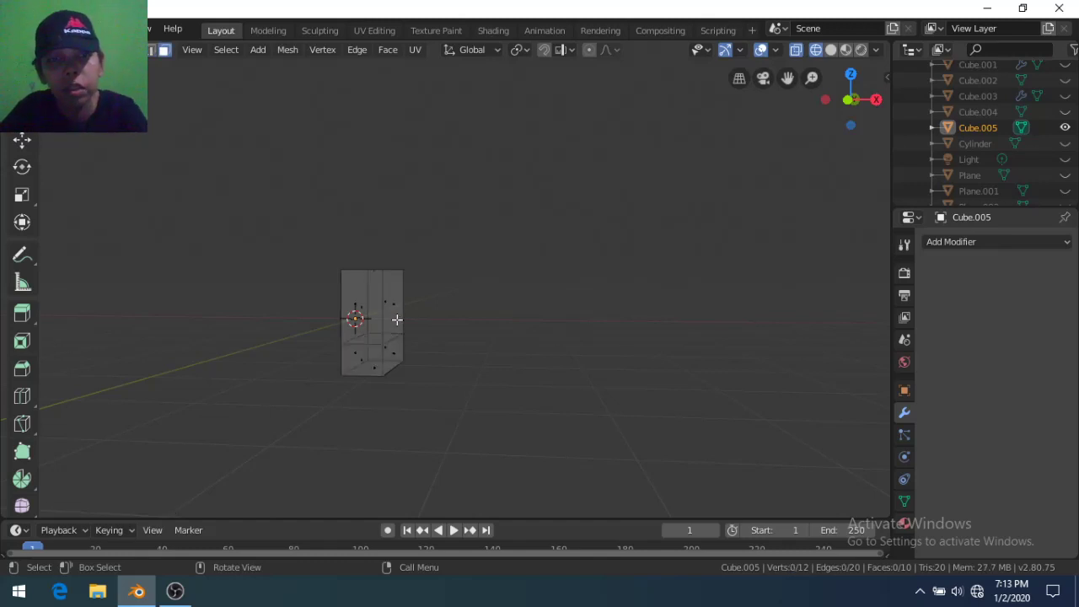
pyautogui.click(396, 320)
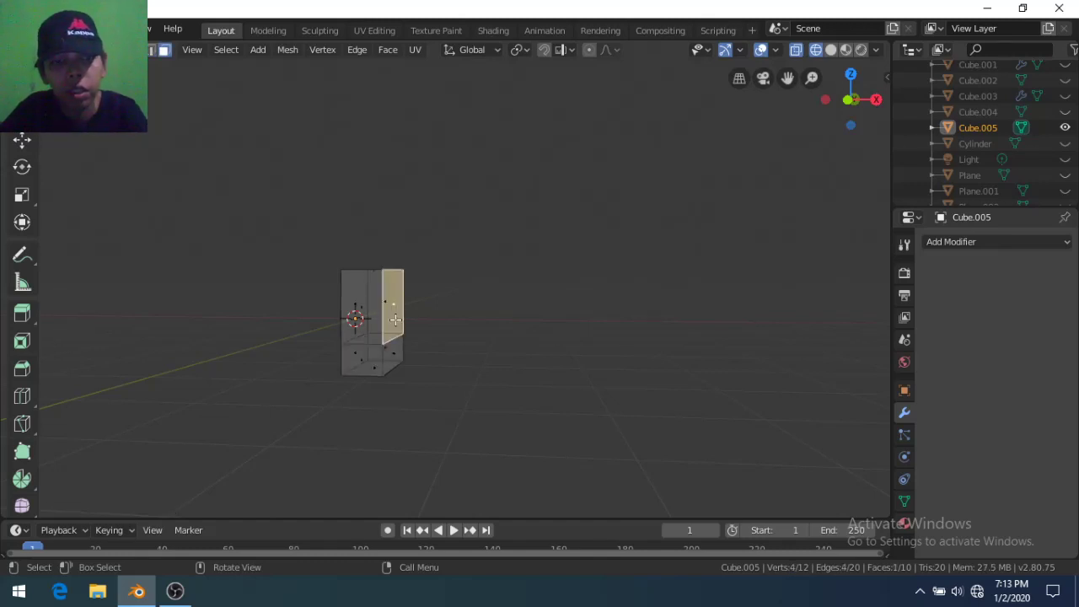
pyautogui.press('e')
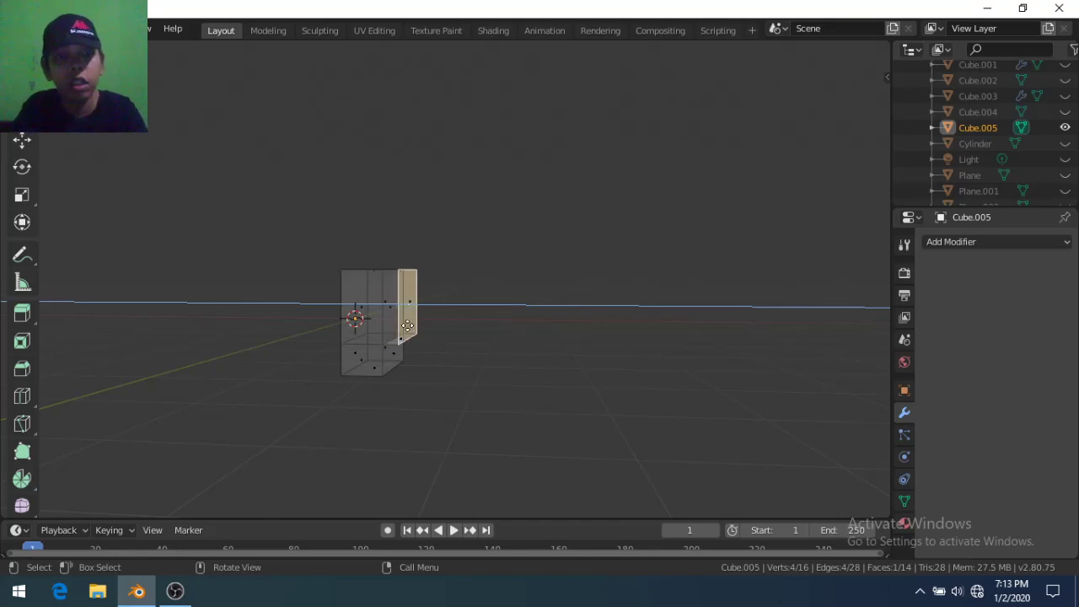
pyautogui.click(407, 325)
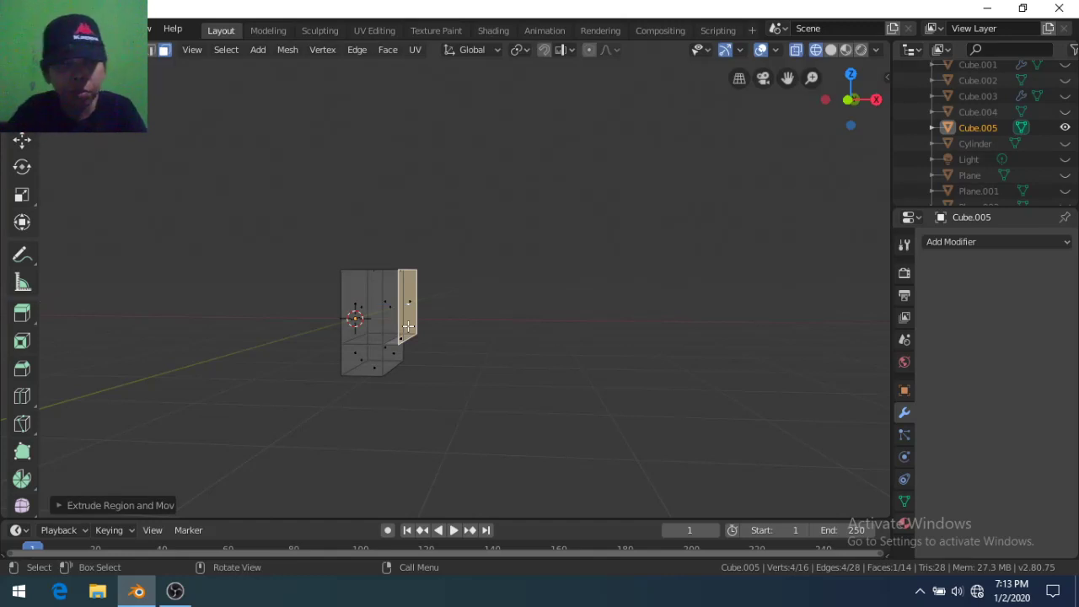
# Extrude the same face outward again by 0.55 and return to Object Mode
pyautogui.press('e')
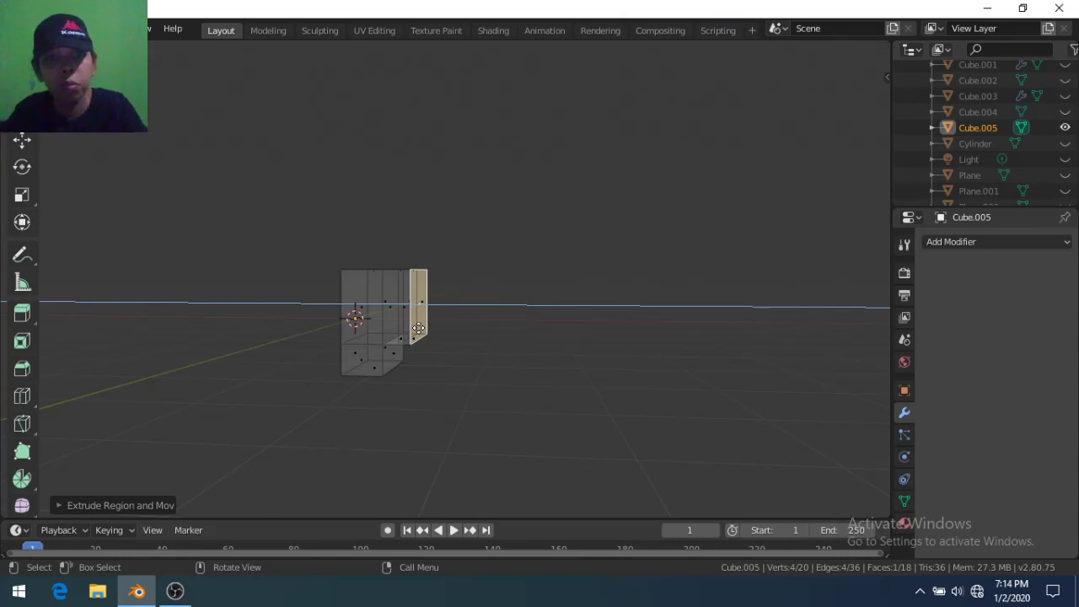
pyautogui.write('3')
pyautogui.press('BackSpace')
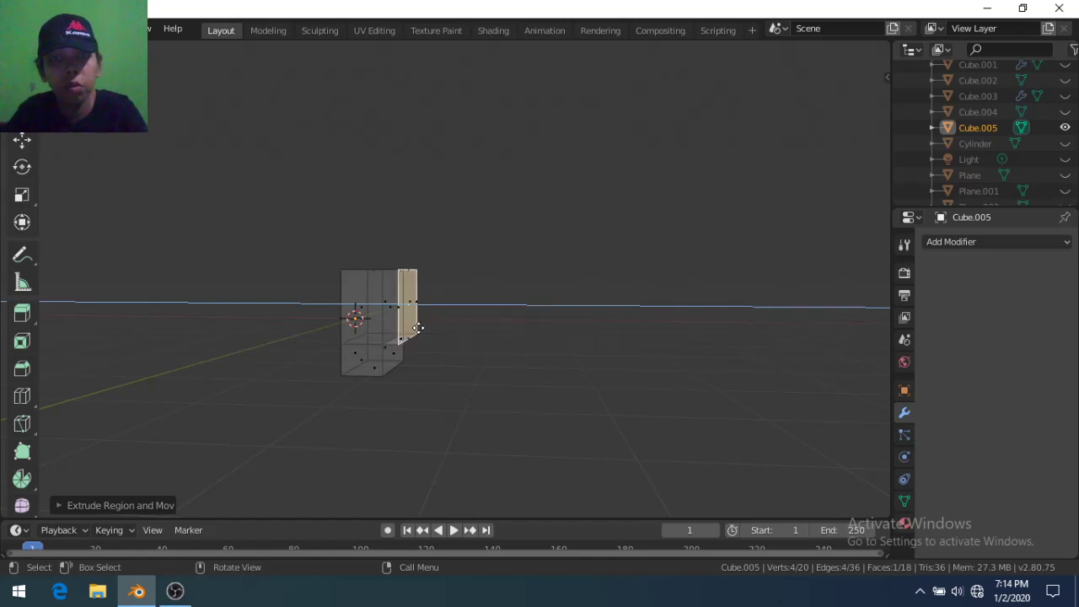
pyautogui.write('0.5')
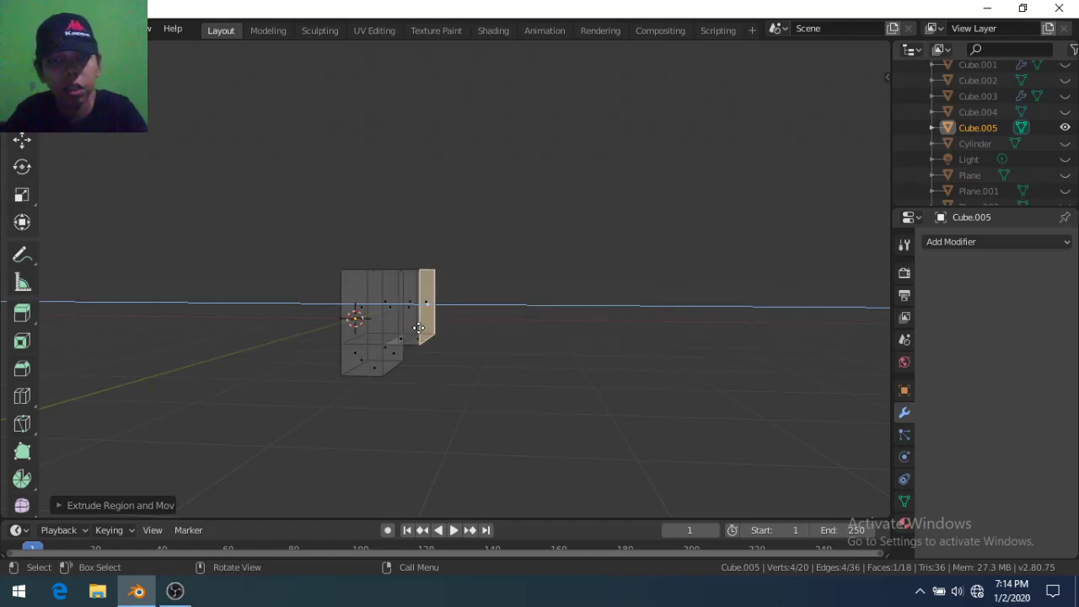
pyautogui.write('5')
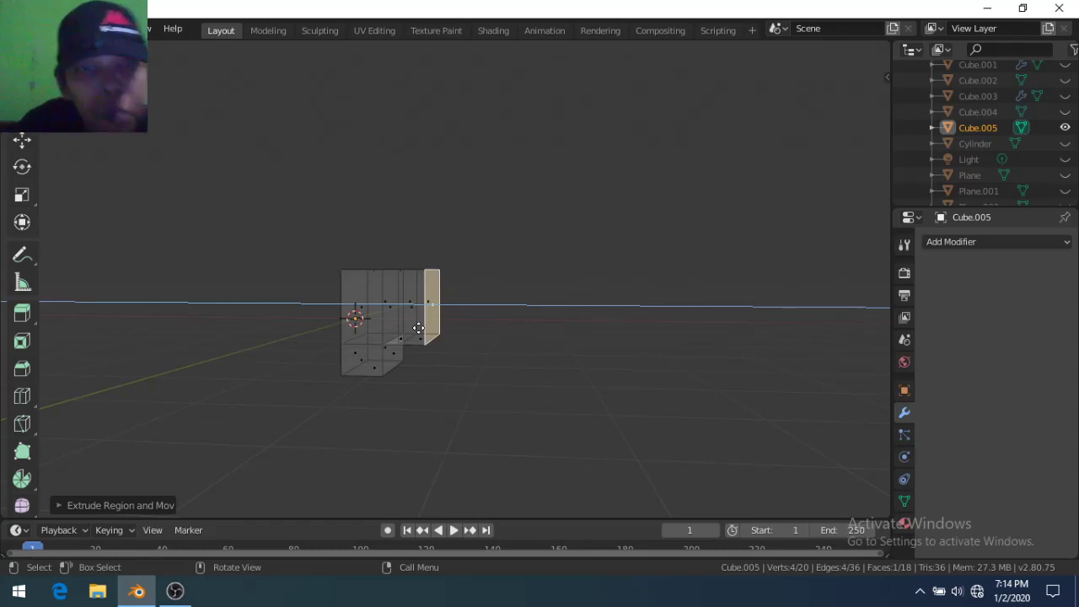
pyautogui.press('Return')
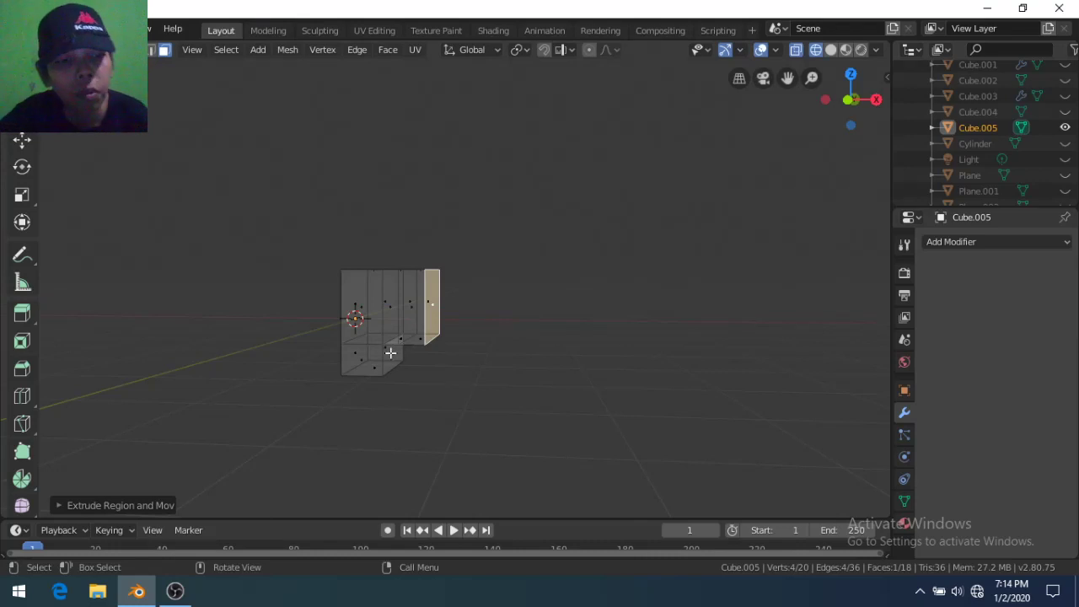
pyautogui.press('Tab')
pyautogui.moveTo(390, 352); pyautogui.dragTo(409, 363, button='middle')
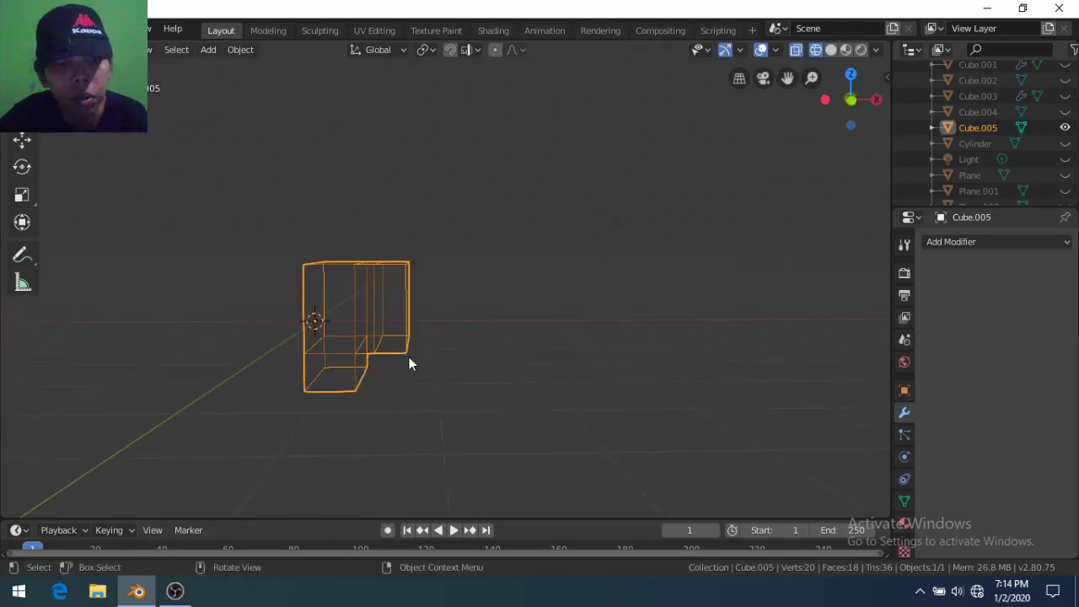
# Switch back to solid shading and unhide the Plane.002 wall
pyautogui.press('z')
pyautogui.click(496, 360)
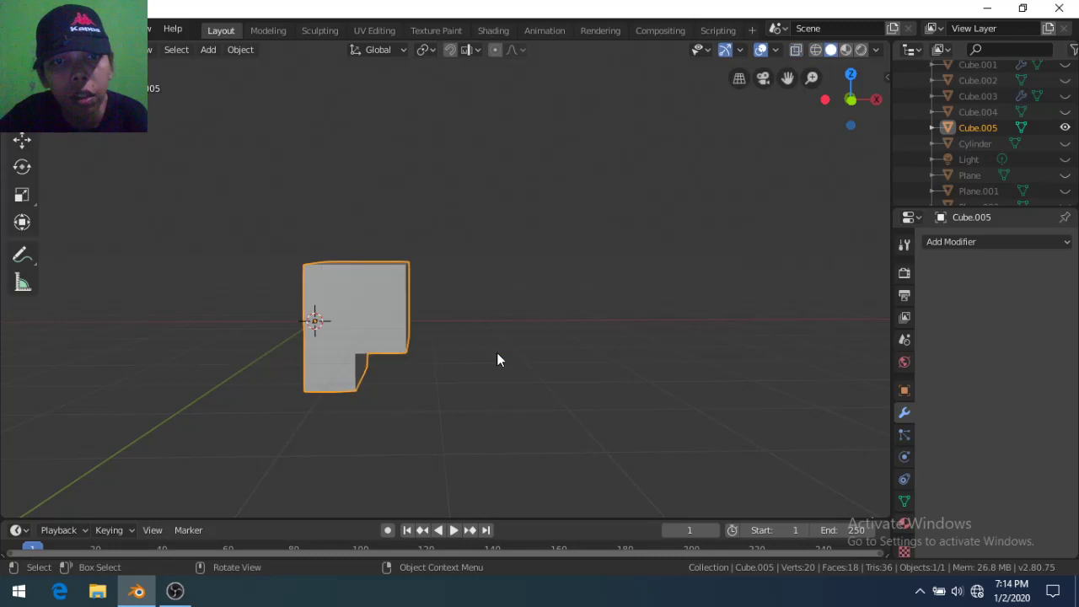
pyautogui.moveTo(445, 376)
pyautogui.mouseDown(button='middle')
pyautogui.moveTo(470, 340)
pyautogui.moveTo(519, 388)
pyautogui.mouseUp(button='middle')
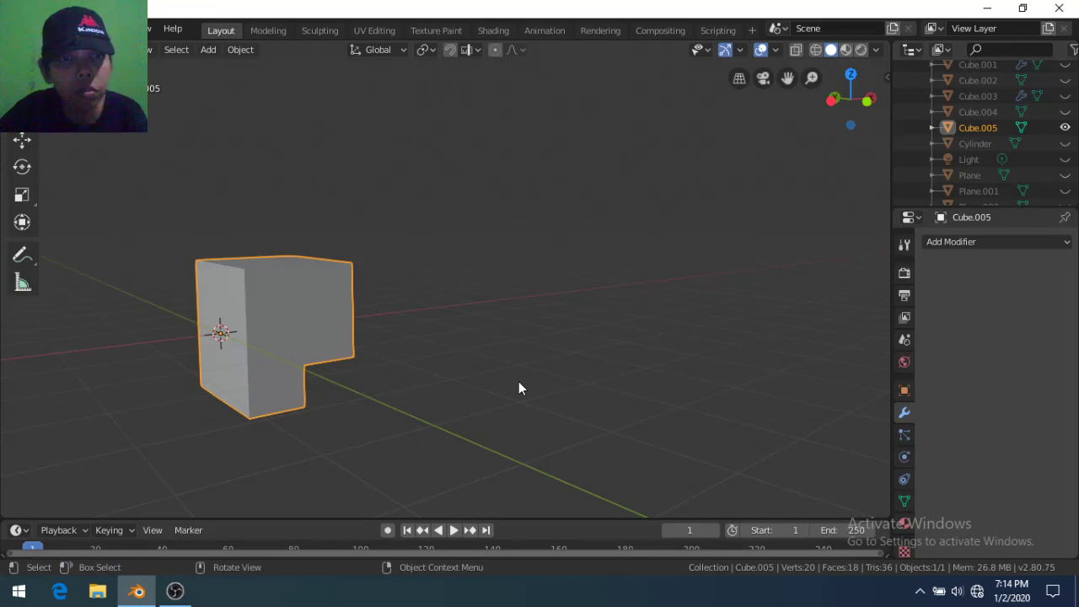
pyautogui.scroll(-1, 518, 383)
pyautogui.scroll(-1, 1032, 178)
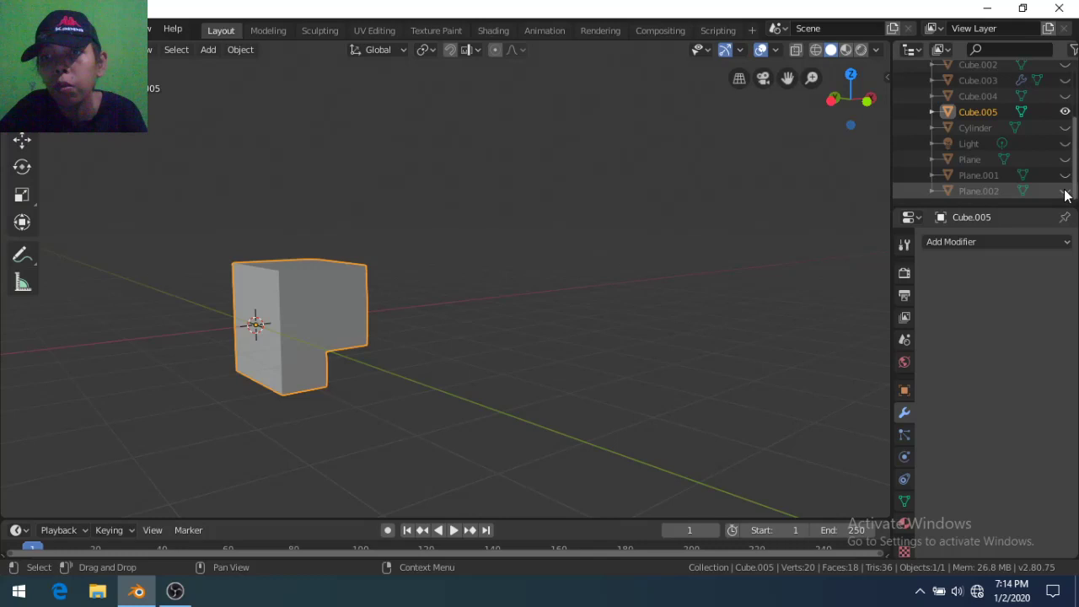
pyautogui.click(1064, 191)
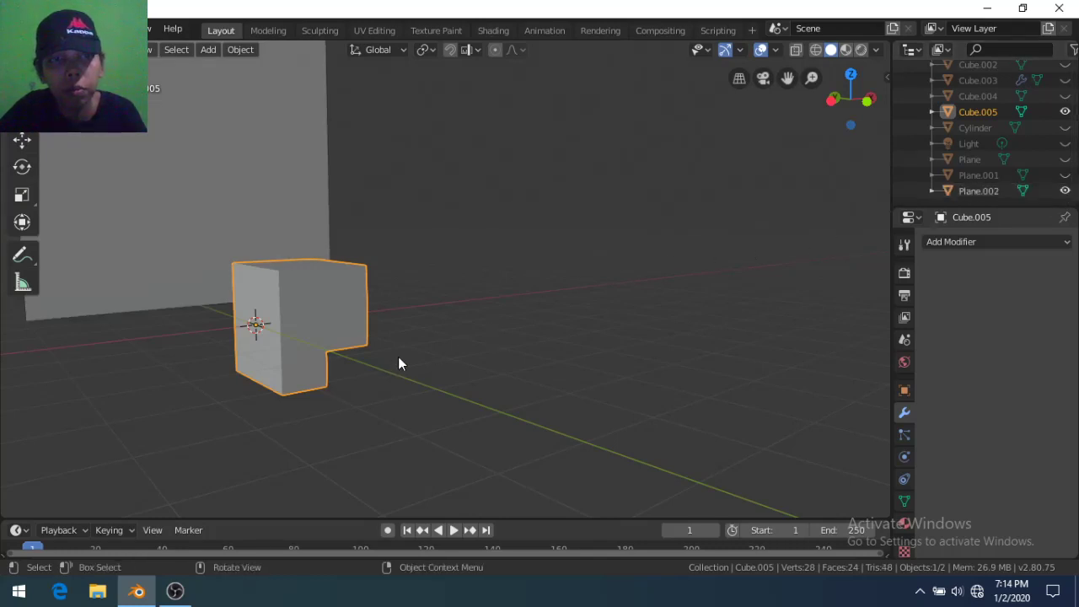
pyautogui.moveTo(398, 356); pyautogui.dragTo(357, 341, button='middle')
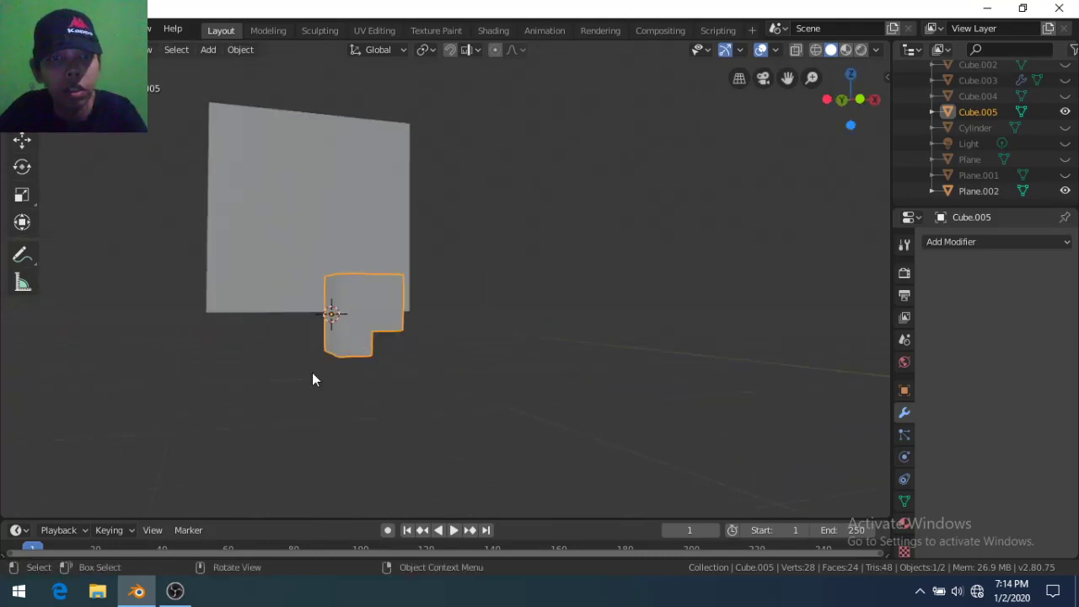
# Try moving the block along X, 1.5 along Y and up in Z, then undo the moves
pyautogui.press('g')
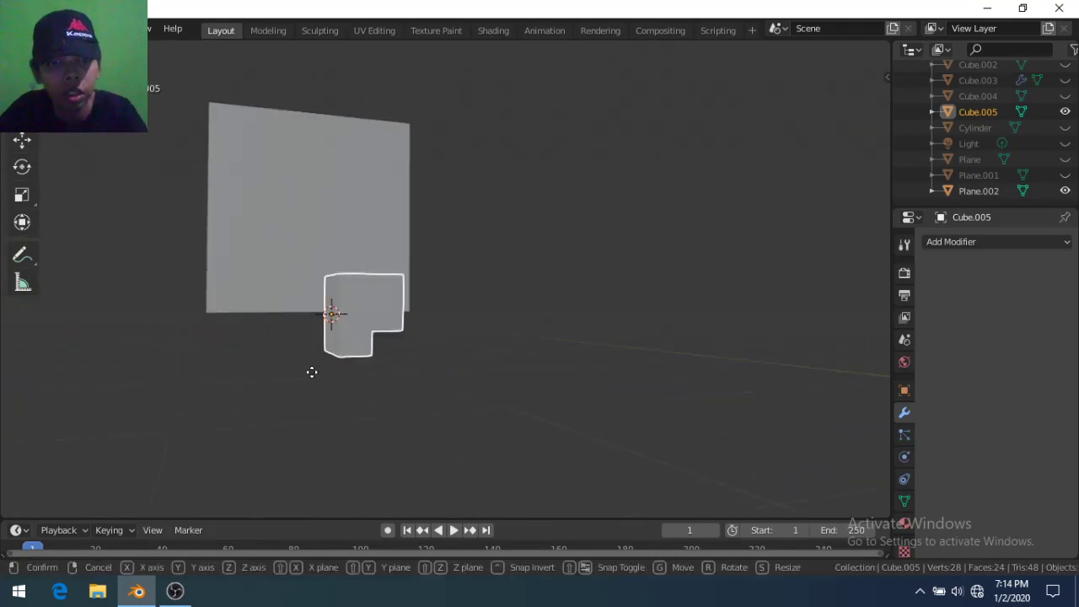
pyautogui.press('x')
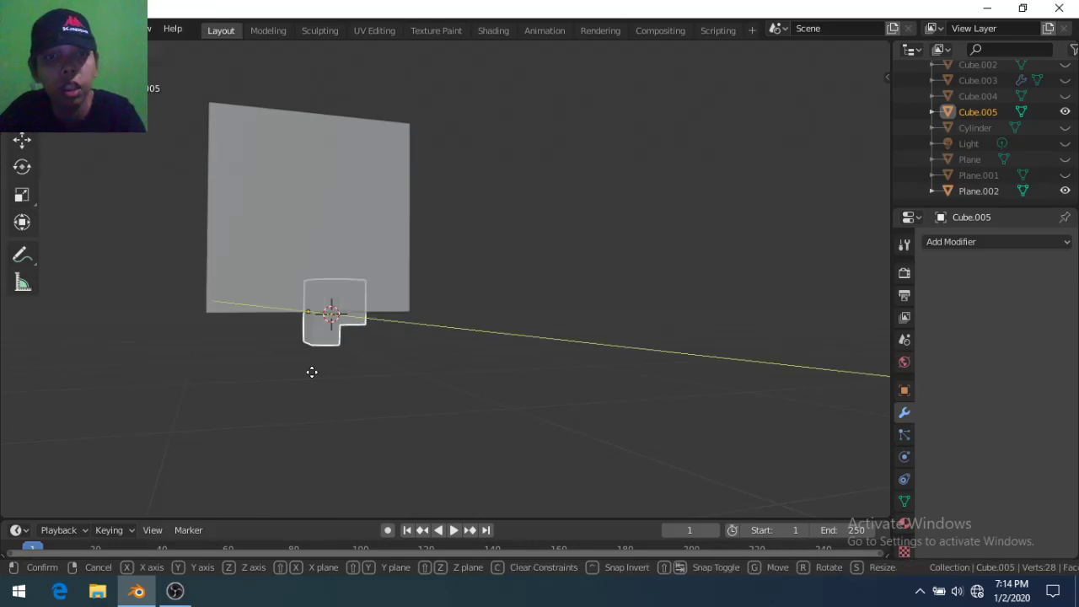
pyautogui.click(312, 372)
pyautogui.moveTo(312, 373)
pyautogui.mouseDown(button='middle')
pyautogui.moveTo(399, 392)
pyautogui.moveTo(422, 368)
pyautogui.moveTo(389, 359)
pyautogui.mouseUp(button='middle')
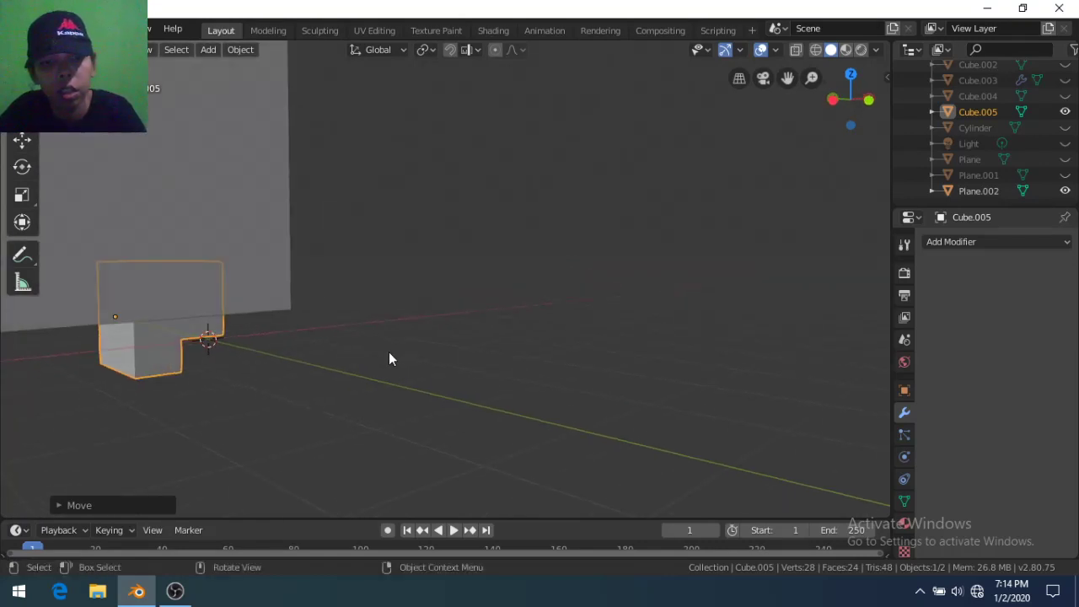
pyautogui.press('g')
pyautogui.press('y')
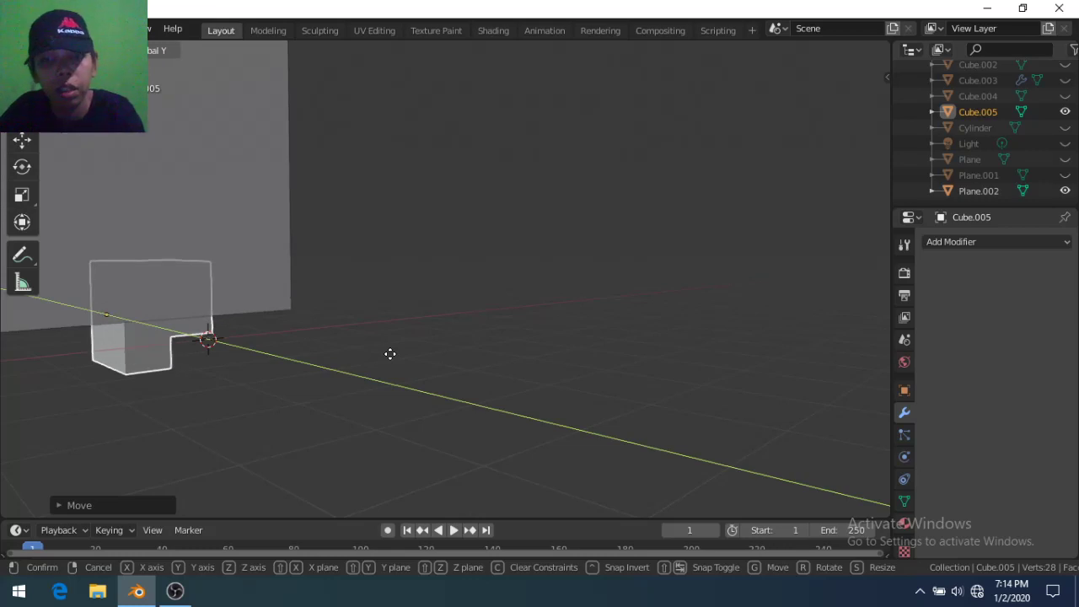
pyautogui.write('1.5')
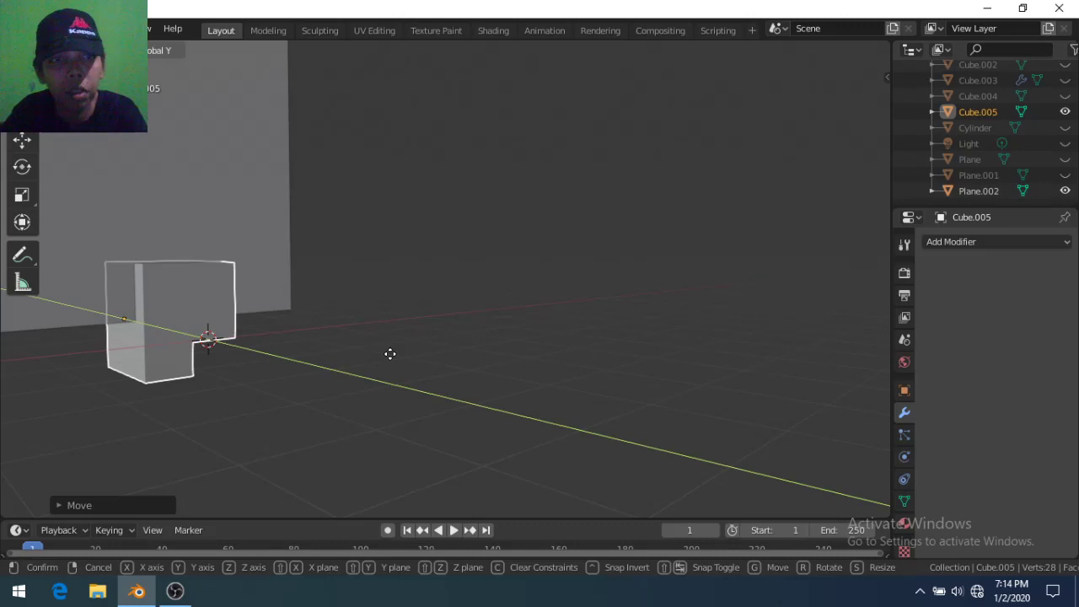
pyautogui.press('Return')
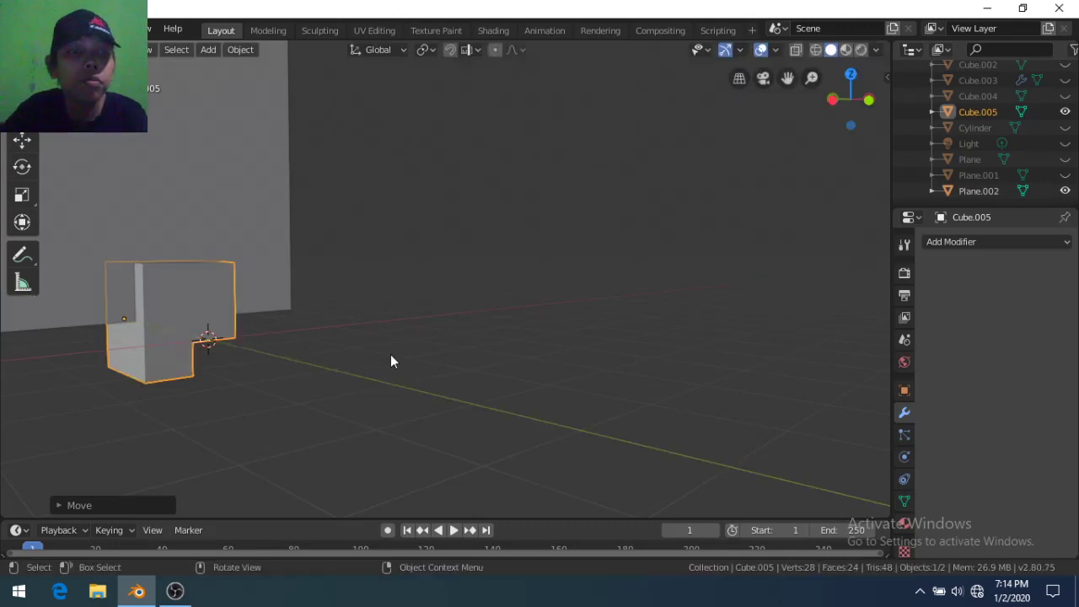
pyautogui.press('g')
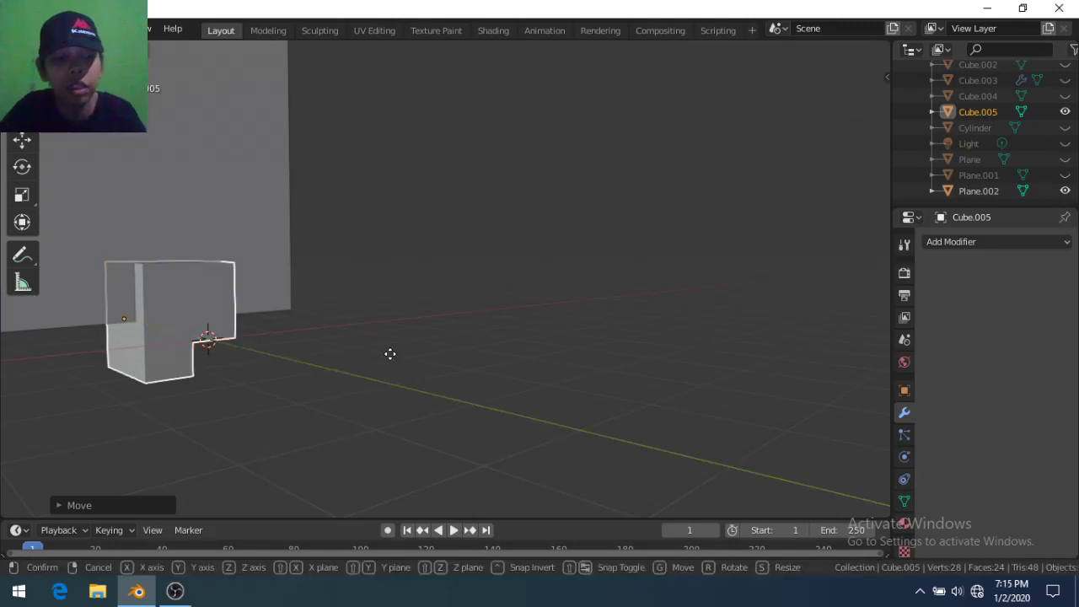
pyautogui.write('z2')
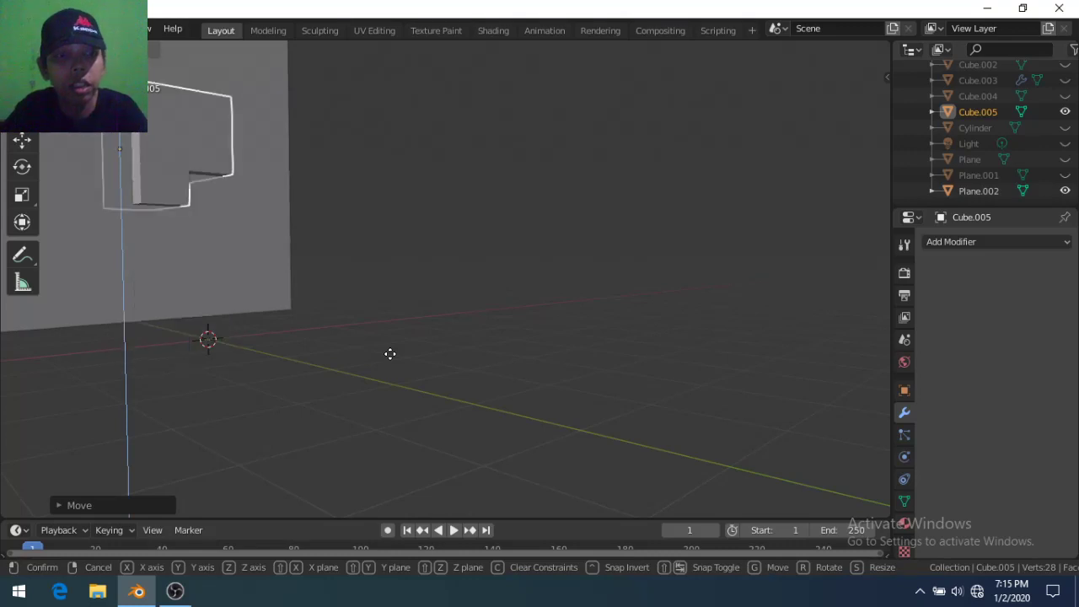
pyautogui.press('BackSpace')
pyautogui.write('0.7')
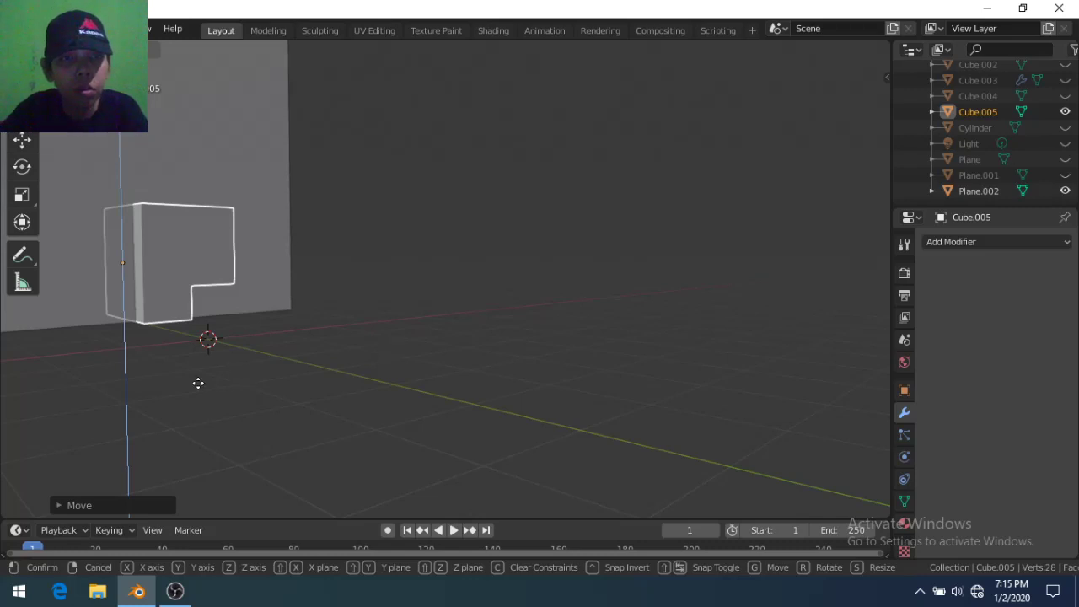
pyautogui.write('zx')
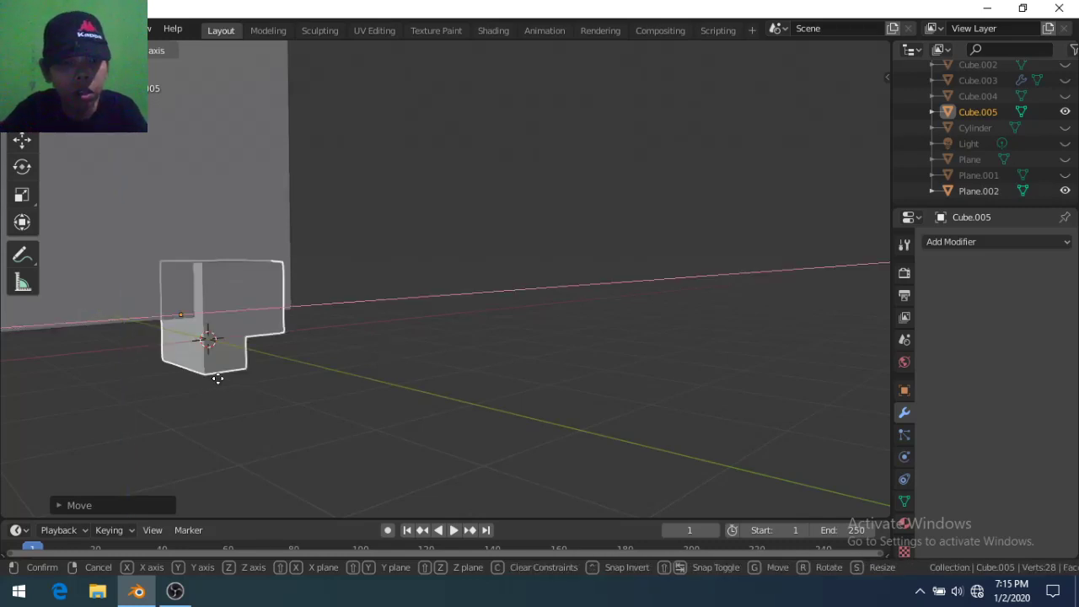
pyautogui.click(217, 378)
pyautogui.hotkey('ctrl', 'z')
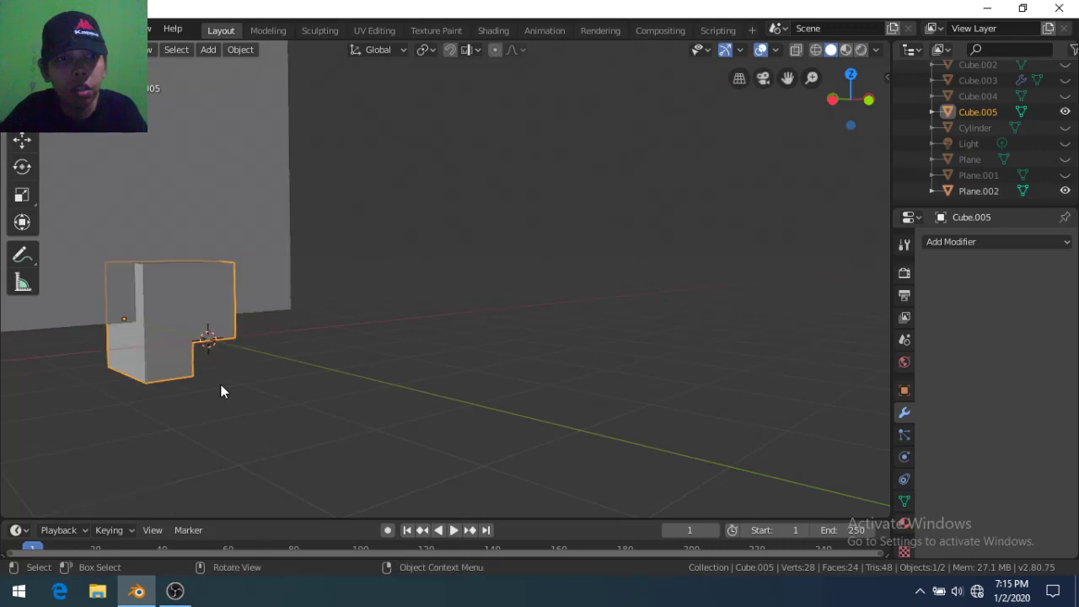
pyautogui.hotkey('ctrl', 'z')
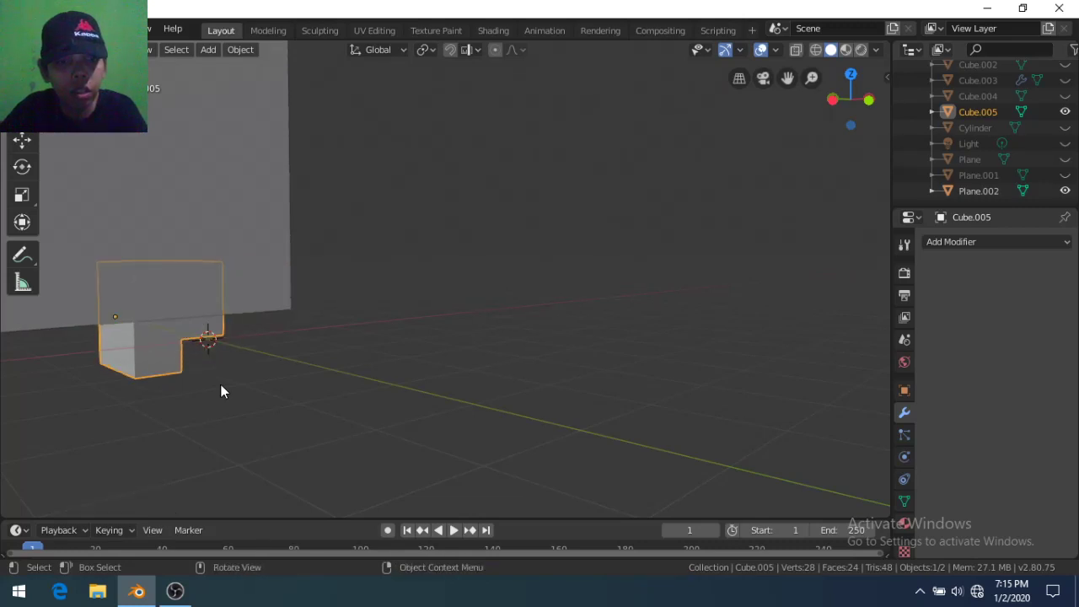
# Move the block 1 along Y and raise it slightly along Z
pyautogui.press('g')
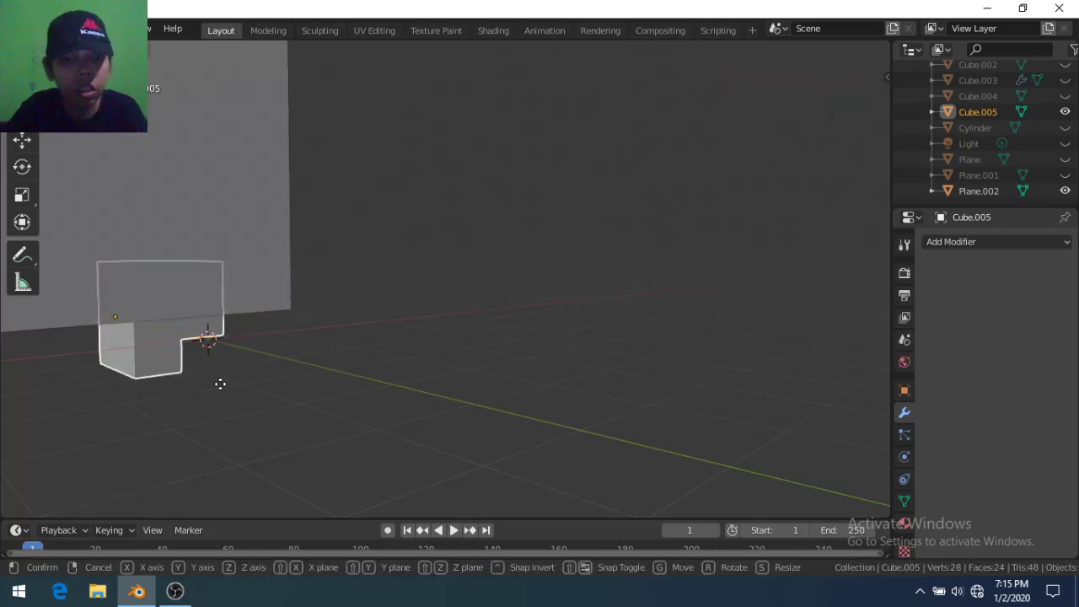
pyautogui.press('y')
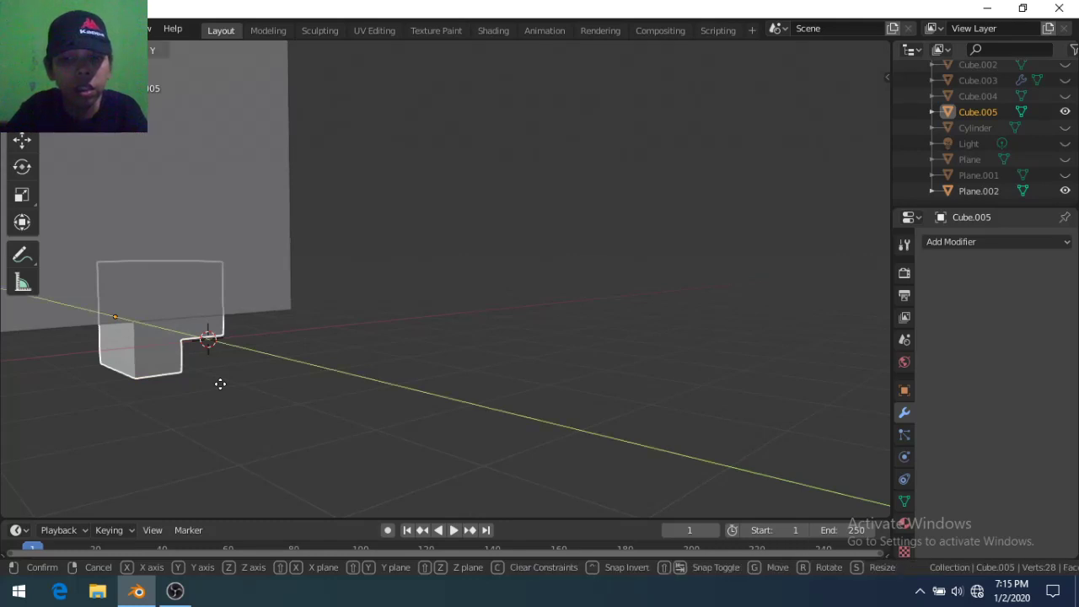
pyautogui.write('1')
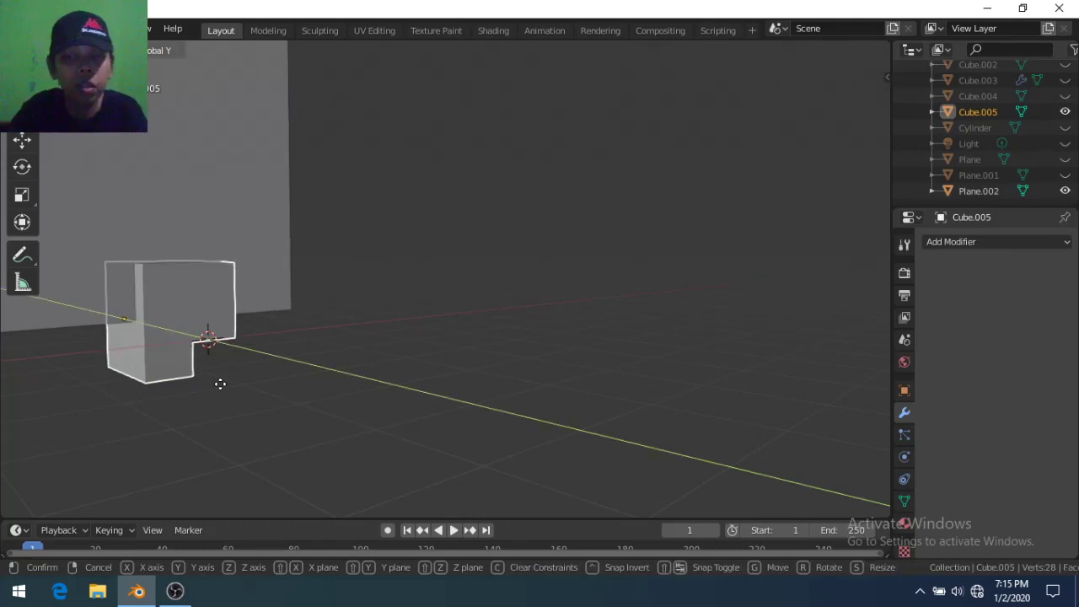
pyautogui.press('Return')
pyautogui.write('gz0.1')
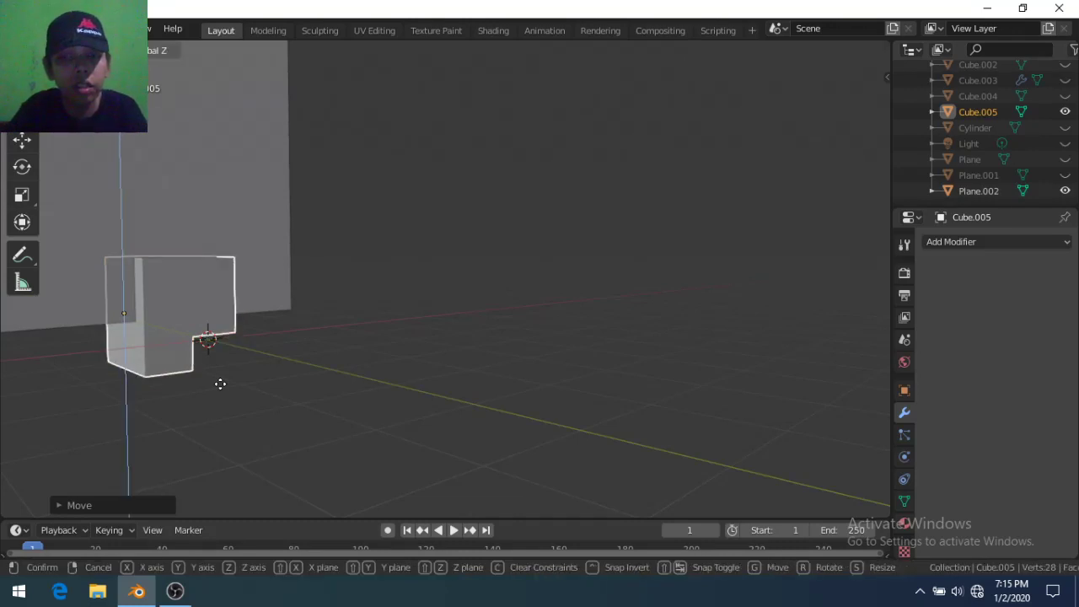
pyautogui.write('1')
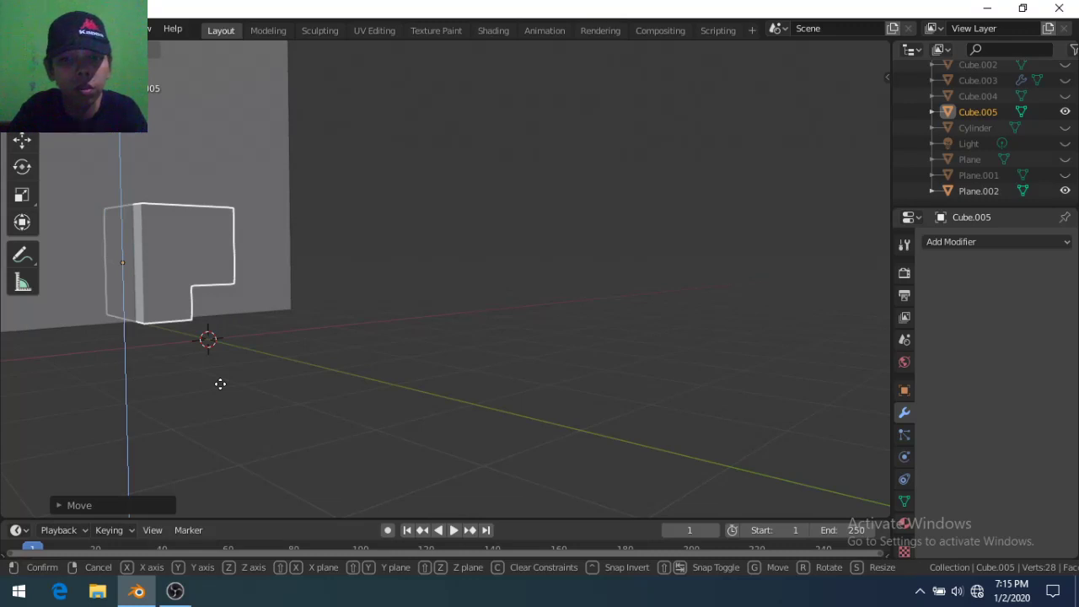
pyautogui.write('1')
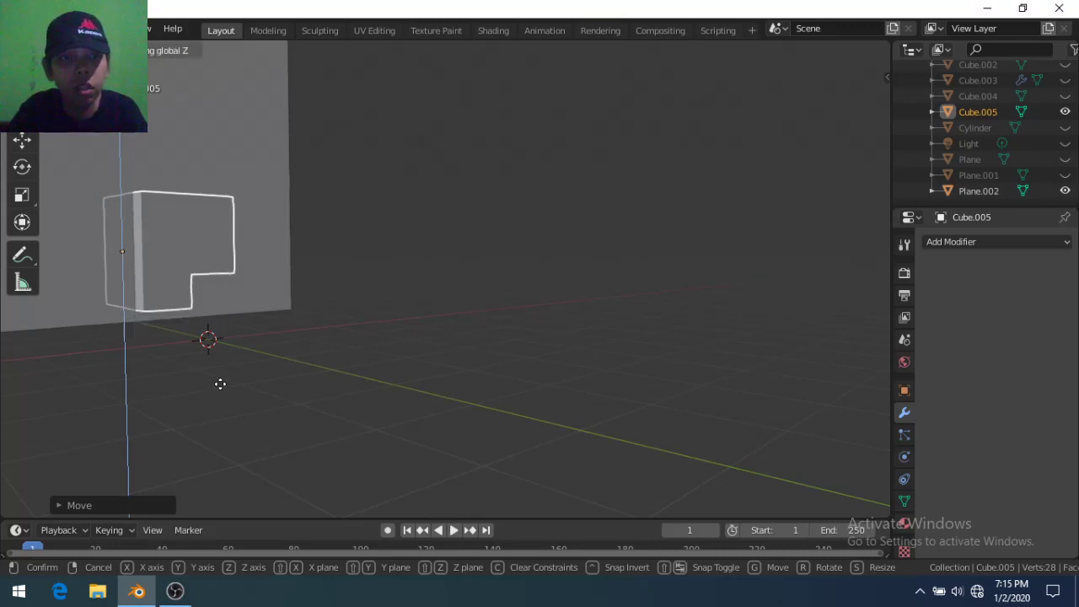
pyautogui.press('BackSpace')
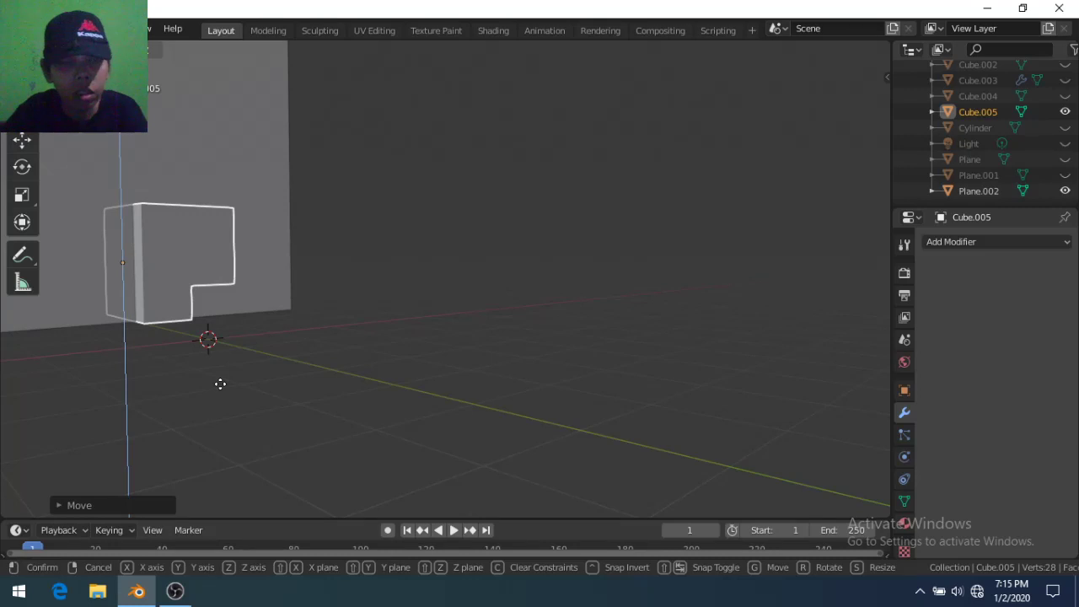
pyautogui.write('0')
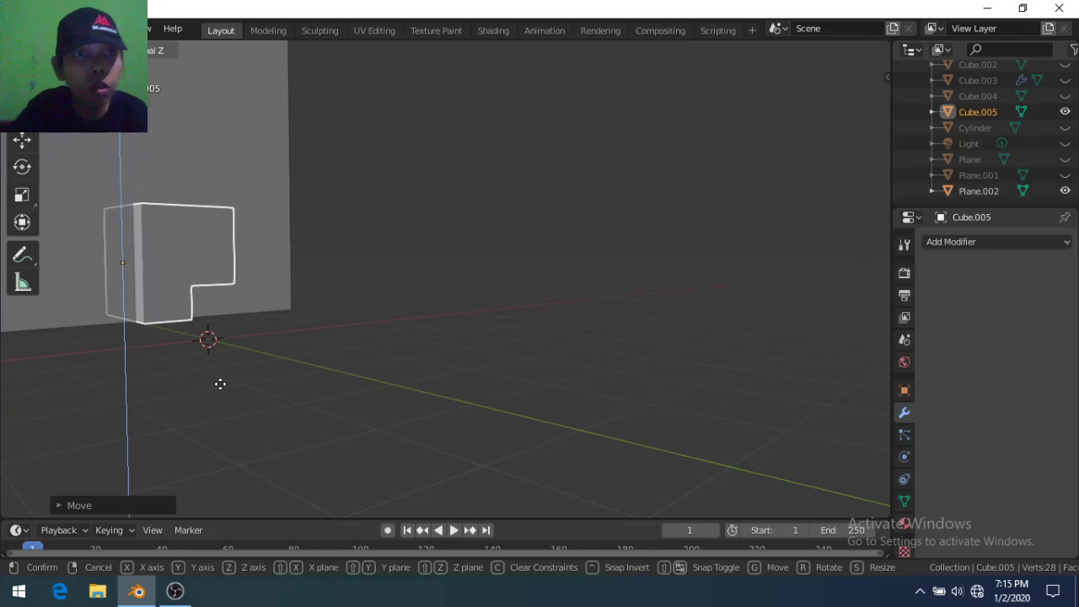
pyautogui.write('1')
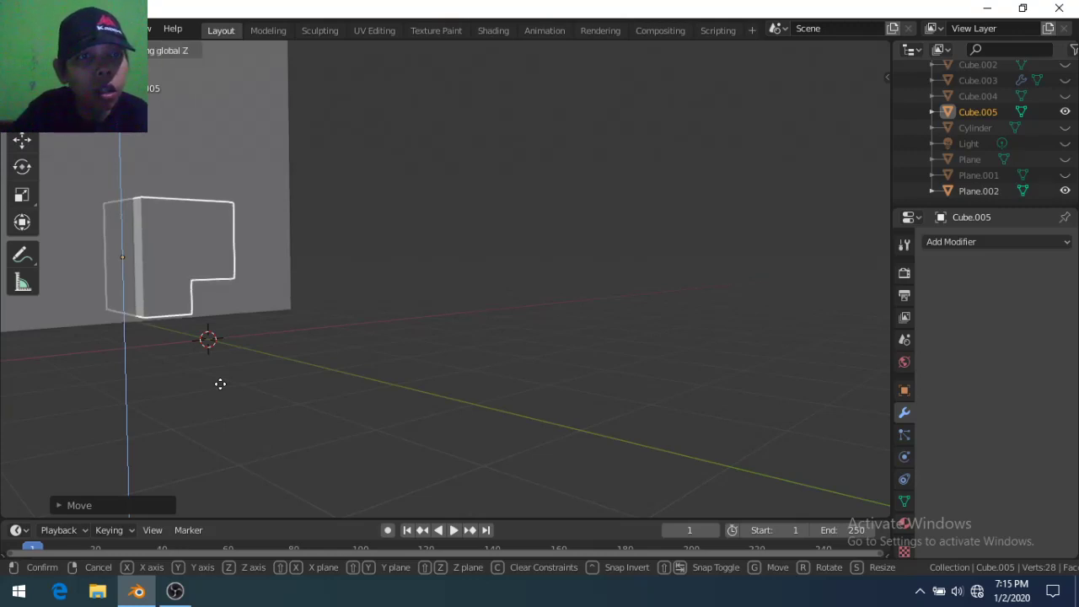
pyautogui.press('Return')
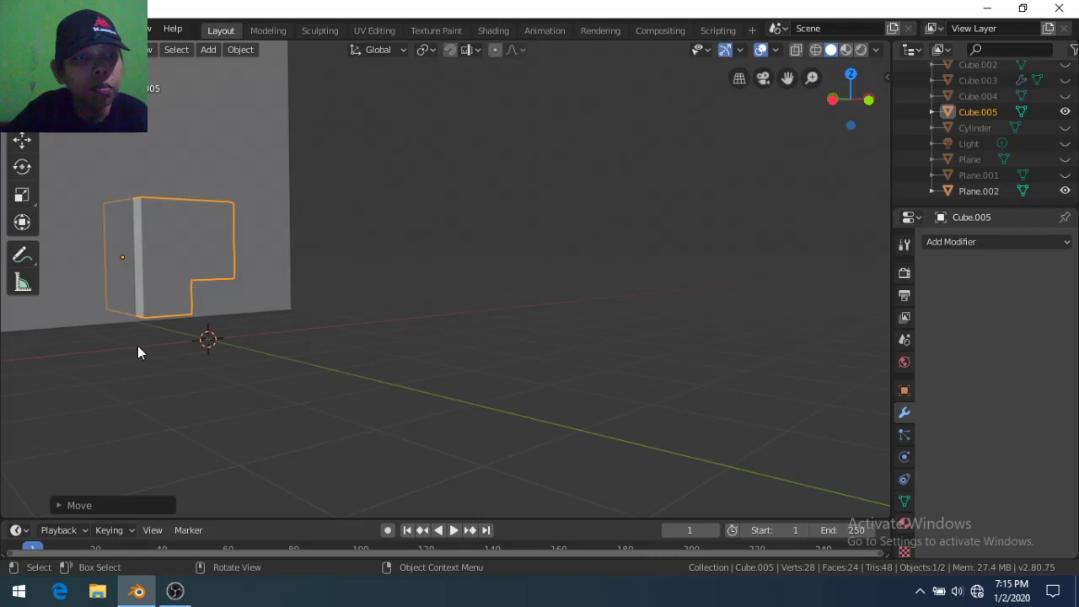
# Shift the block -1 along X against the wall, then return to Object Mode and select the wall too
pyautogui.moveTo(138, 345); pyautogui.dragTo(65, 362, button='middle')
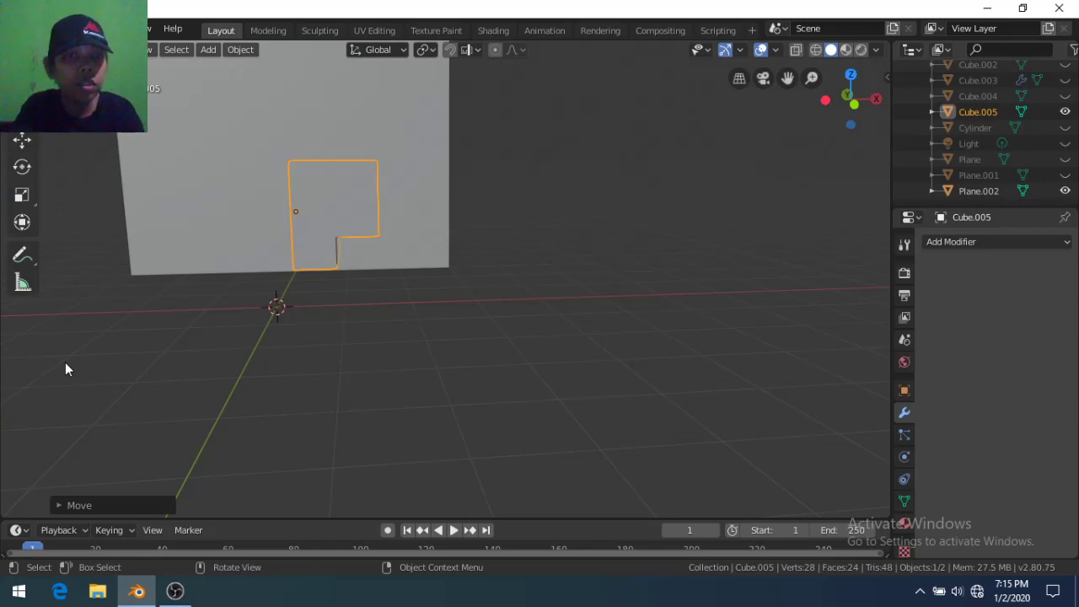
pyautogui.press('g')
pyautogui.write('x')
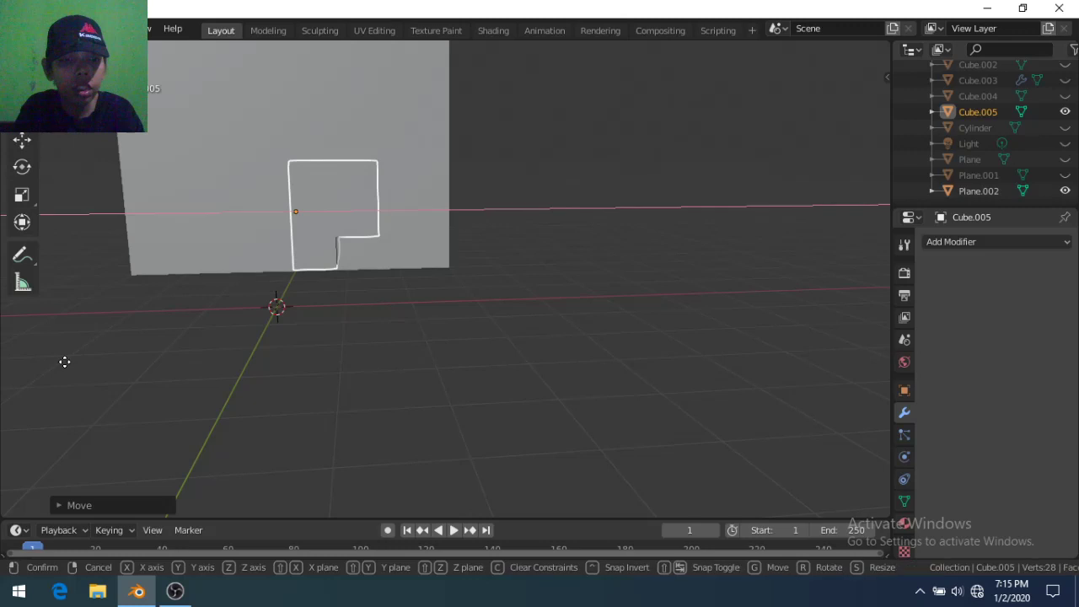
pyautogui.write('1')
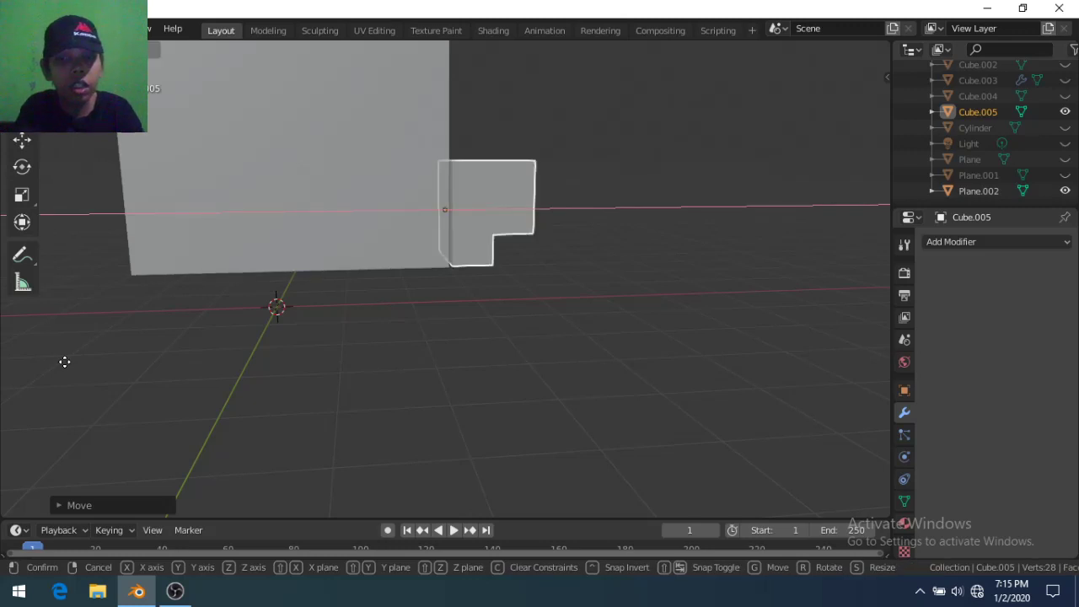
pyautogui.press('BackSpace')
pyautogui.write('x-1')
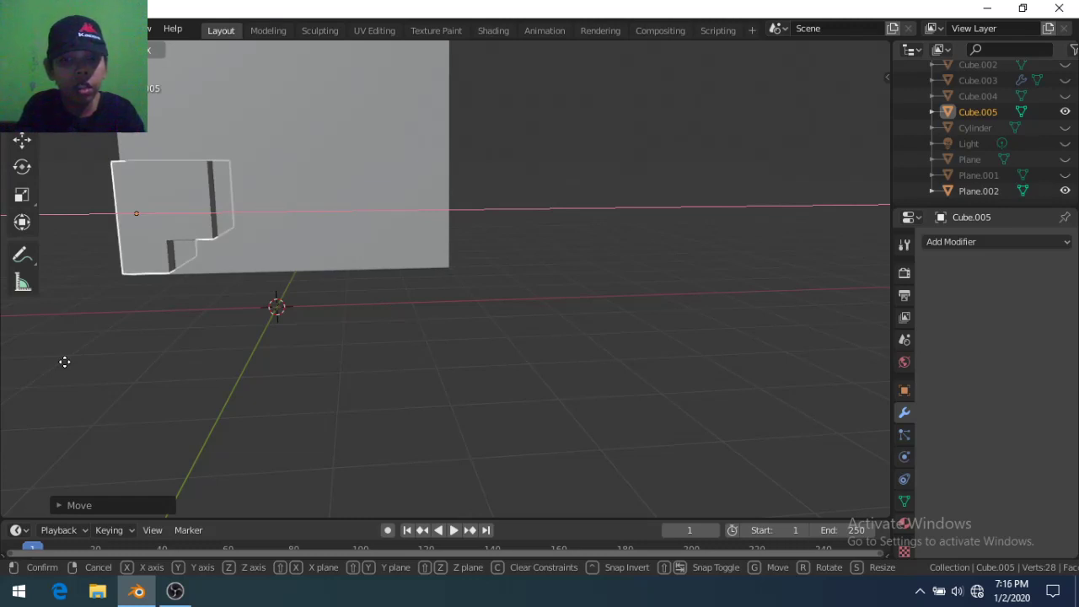
pyautogui.press('Return')
pyautogui.press('g')
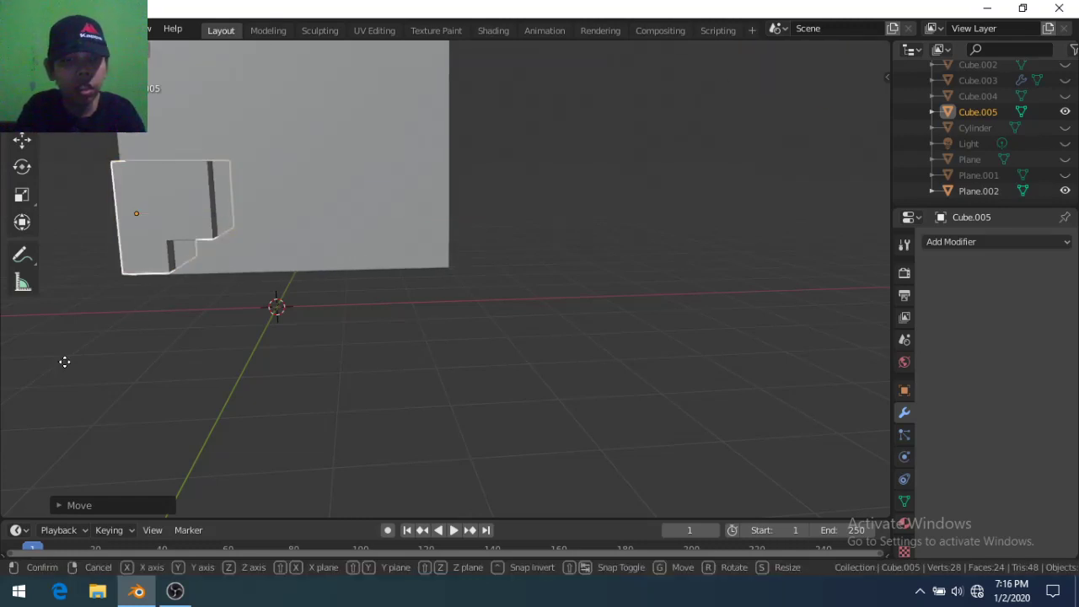
pyautogui.press('x')
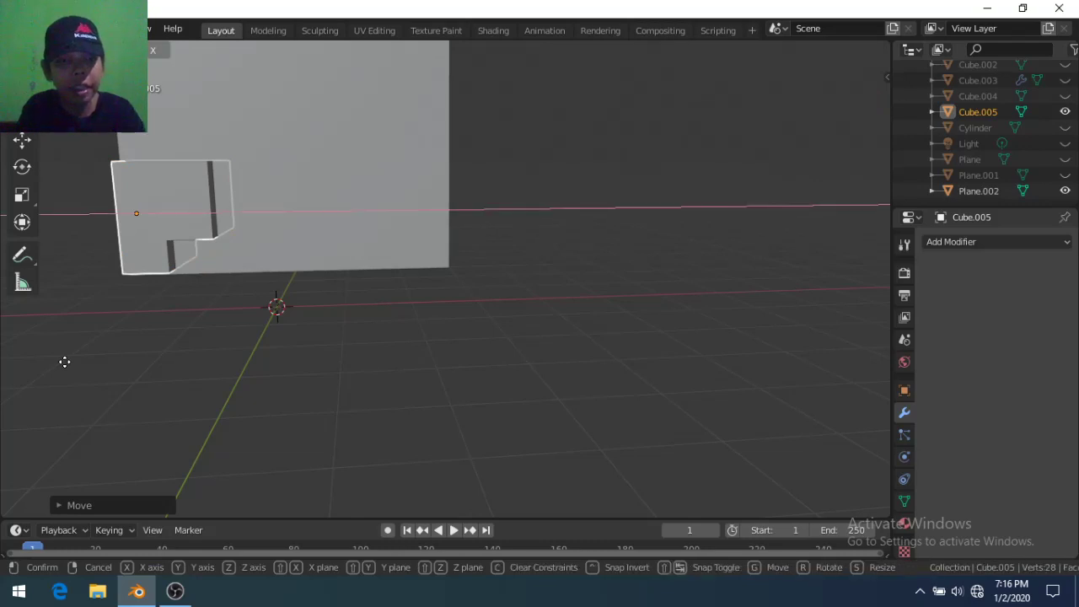
pyautogui.write('0')
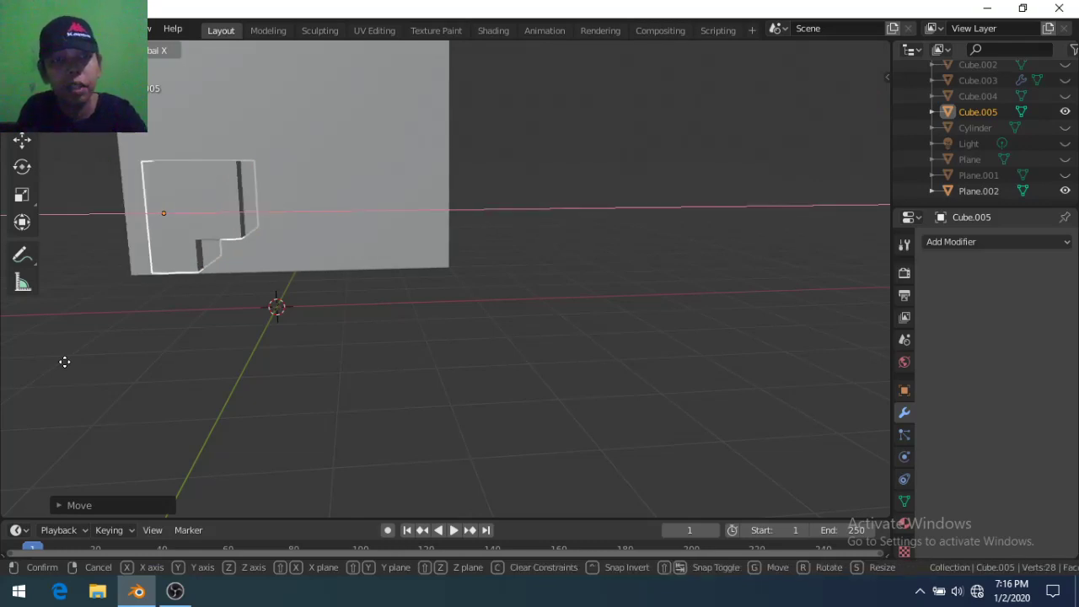
pyautogui.press('Return')
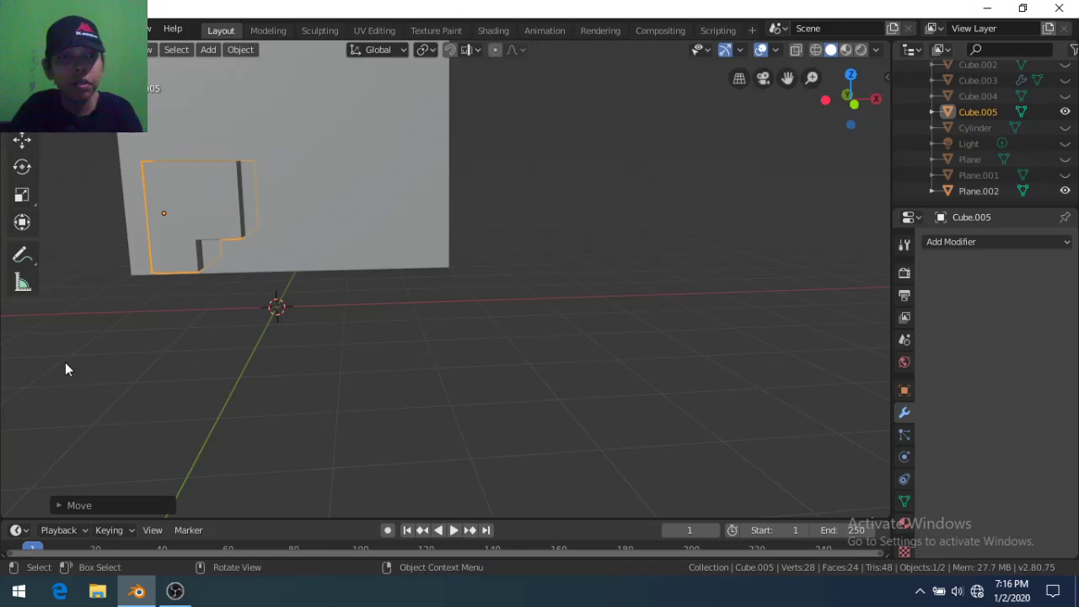
pyautogui.press('Tab')
pyautogui.press('Tab')
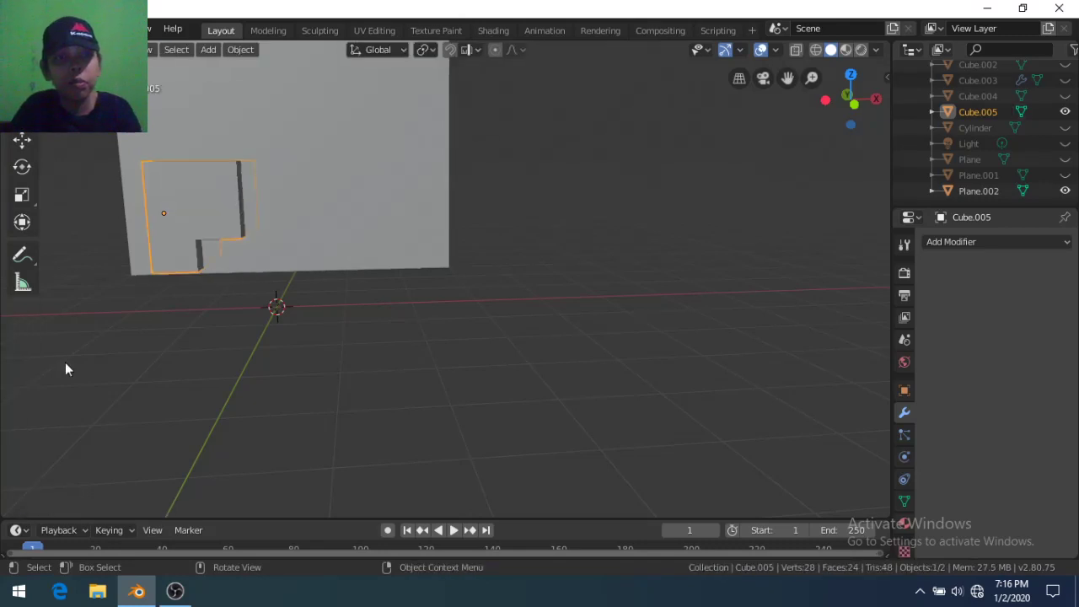
pyautogui.press('a')
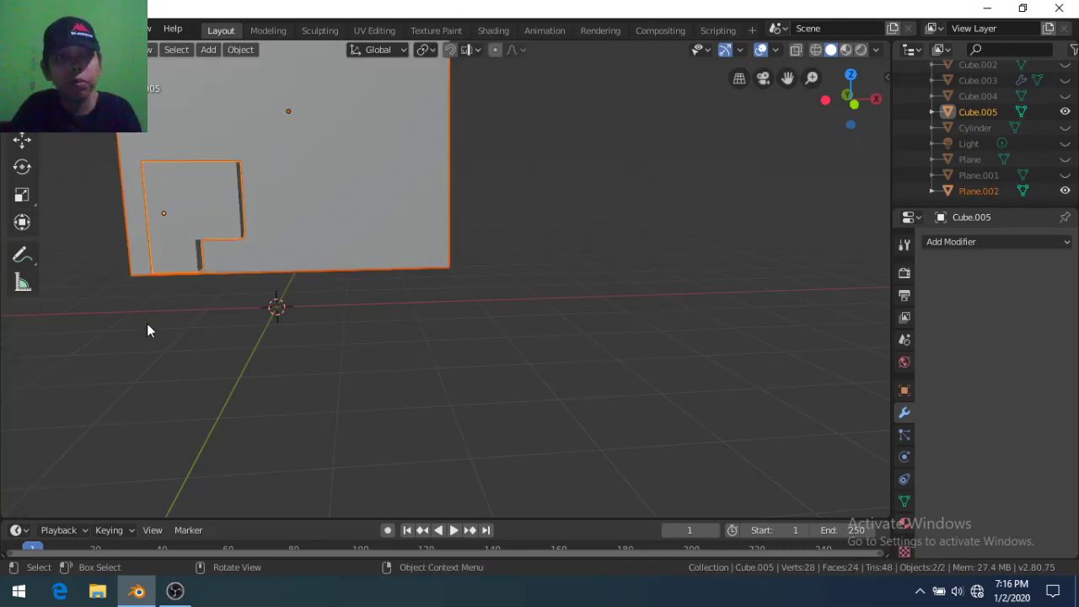
# Deselect everything and select the large back wall plane, Plane.002
pyautogui.moveTo(151, 323)
pyautogui.mouseDown(button='middle')
pyautogui.moveTo(182, 302)
pyautogui.moveTo(186, 332)
pyautogui.moveTo(210, 318)
pyautogui.mouseUp(button='middle')
pyautogui.hotkey('alt', 'a')
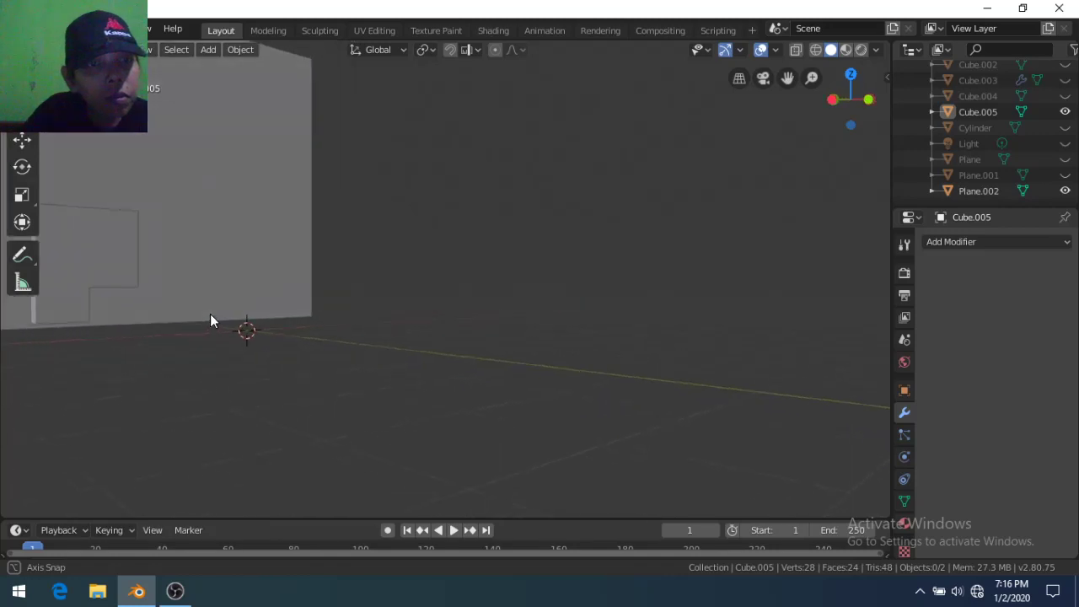
pyautogui.click(188, 266)
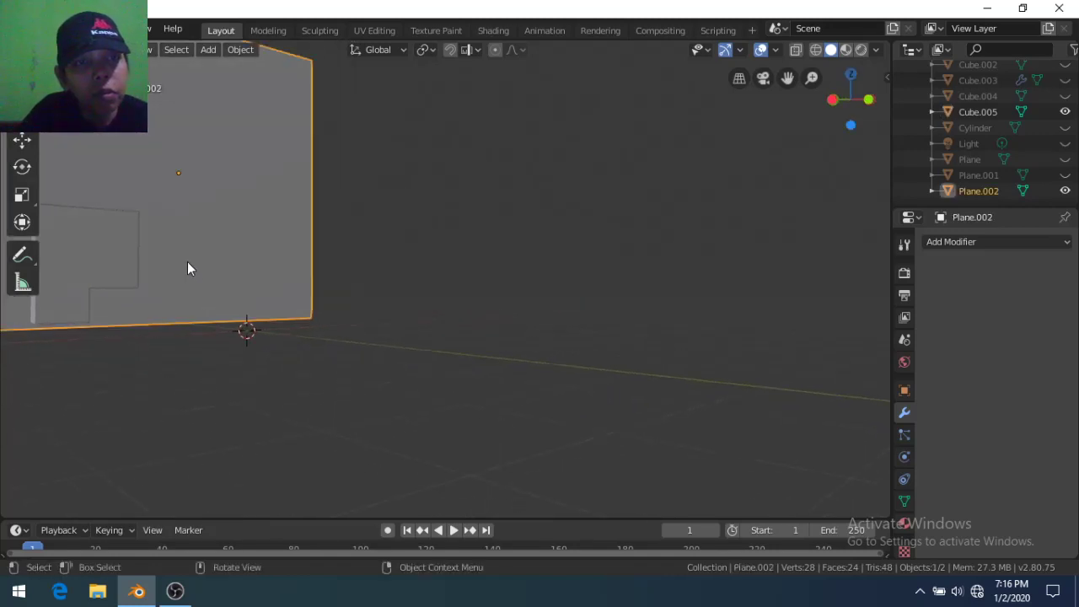
# Unhide the Cylinder table, Light, floor Plane and side wall Plane.001
pyautogui.scroll(-1, 187, 268)
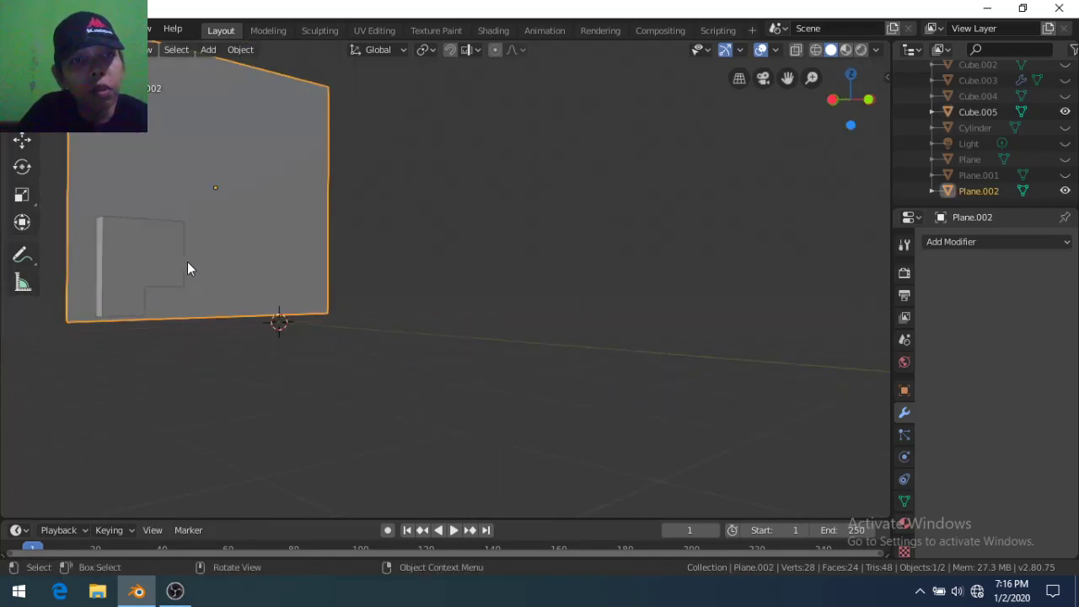
pyautogui.moveTo(210, 325); pyautogui.dragTo(204, 398, button='middle')
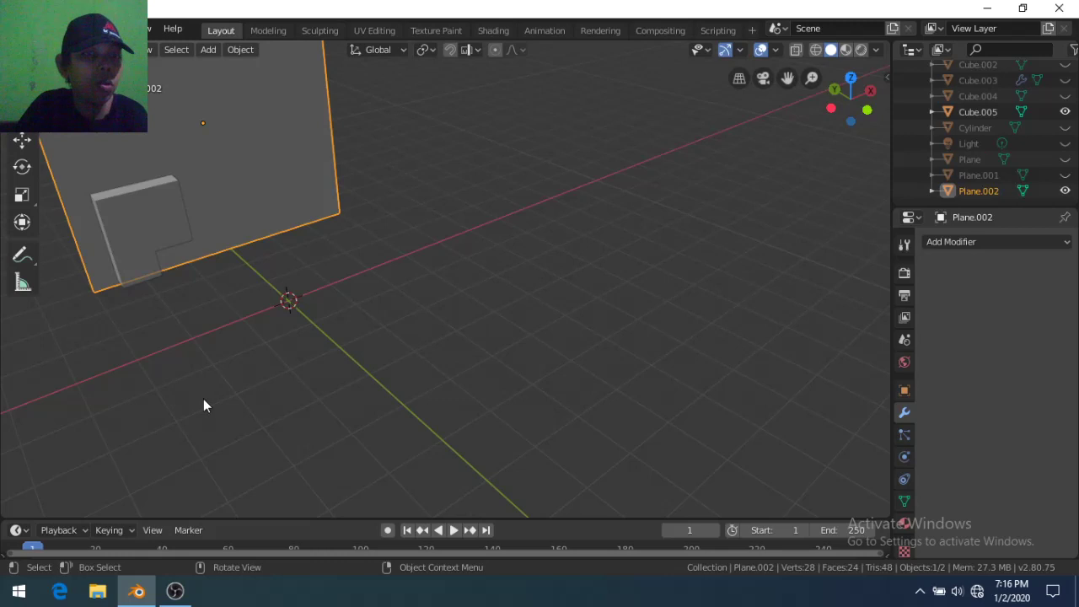
pyautogui.moveTo(200, 399); pyautogui.dragTo(152, 389, button='middle')
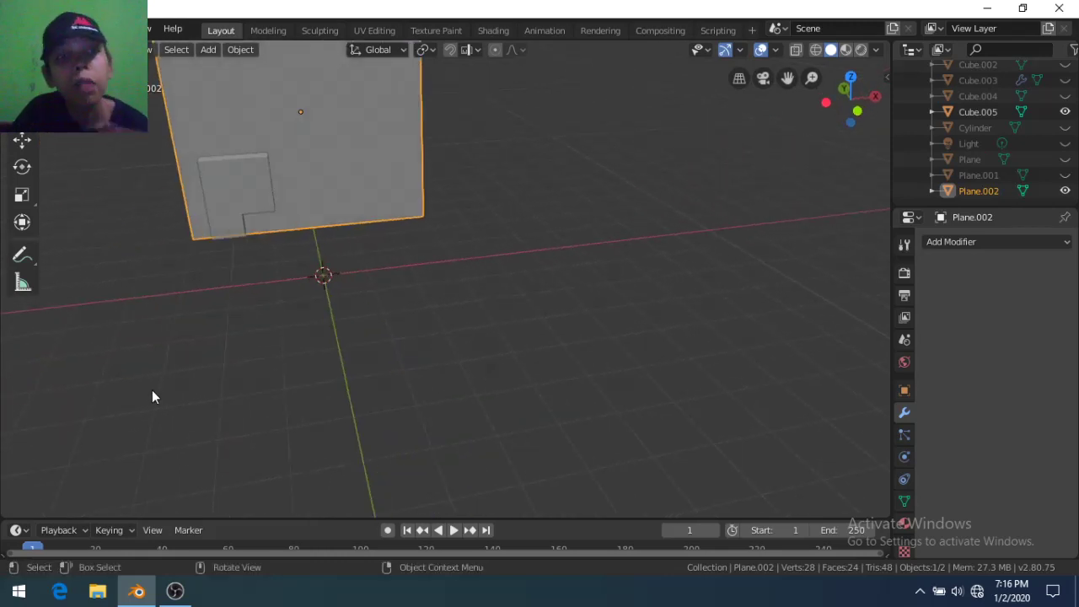
pyautogui.moveTo(1066, 128); pyautogui.dragTo(1069, 176)
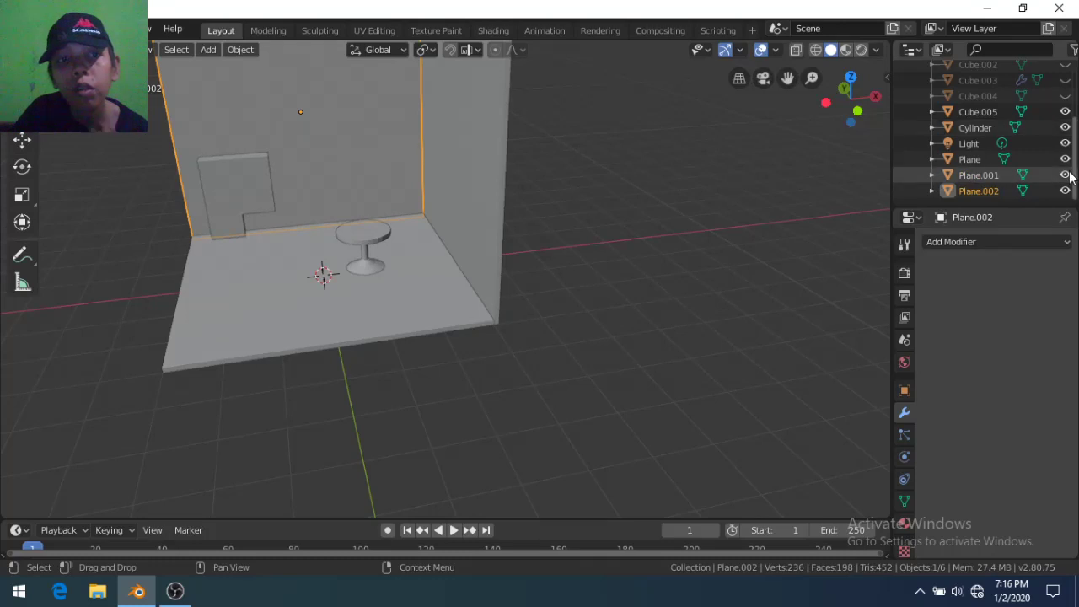
# Unhide the Camera and bench pieces Cube through Cube.004, then select the wardrobe block Cube.005
pyautogui.scroll(2, 1067, 160)
pyautogui.scroll(2, 1065, 127)
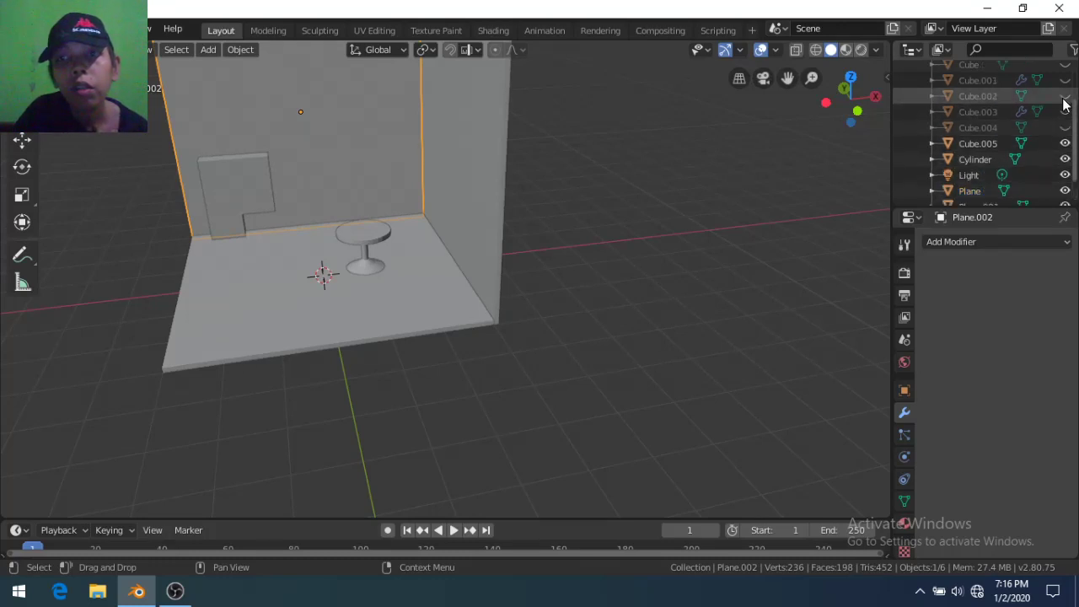
pyautogui.scroll(2, 1065, 113)
pyautogui.moveTo(1065, 101); pyautogui.dragTo(1065, 148)
pyautogui.click(1064, 163)
pyautogui.click(1065, 179)
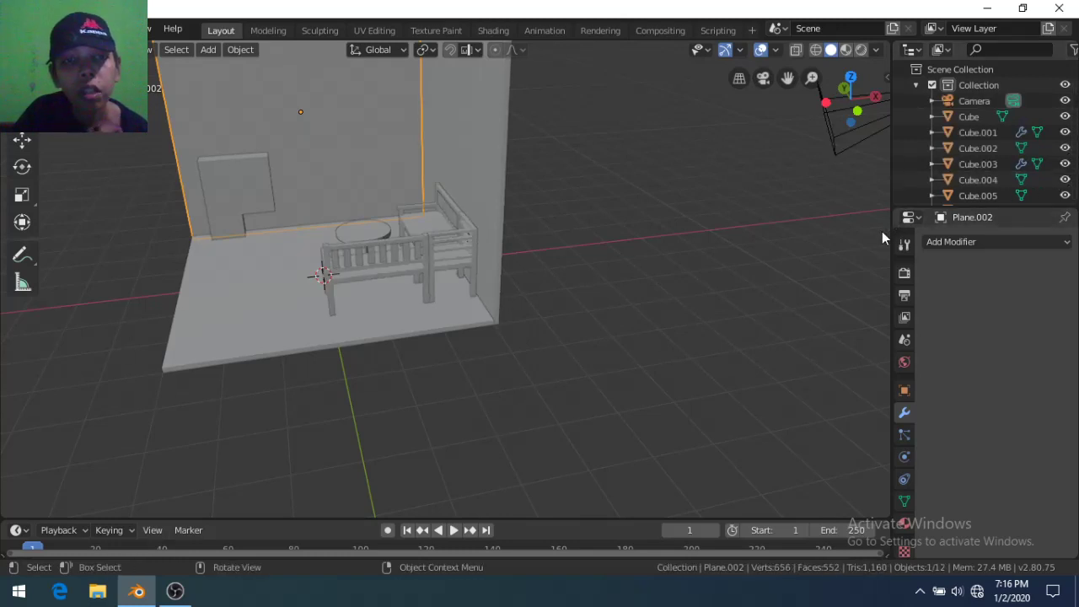
pyautogui.click(226, 196)
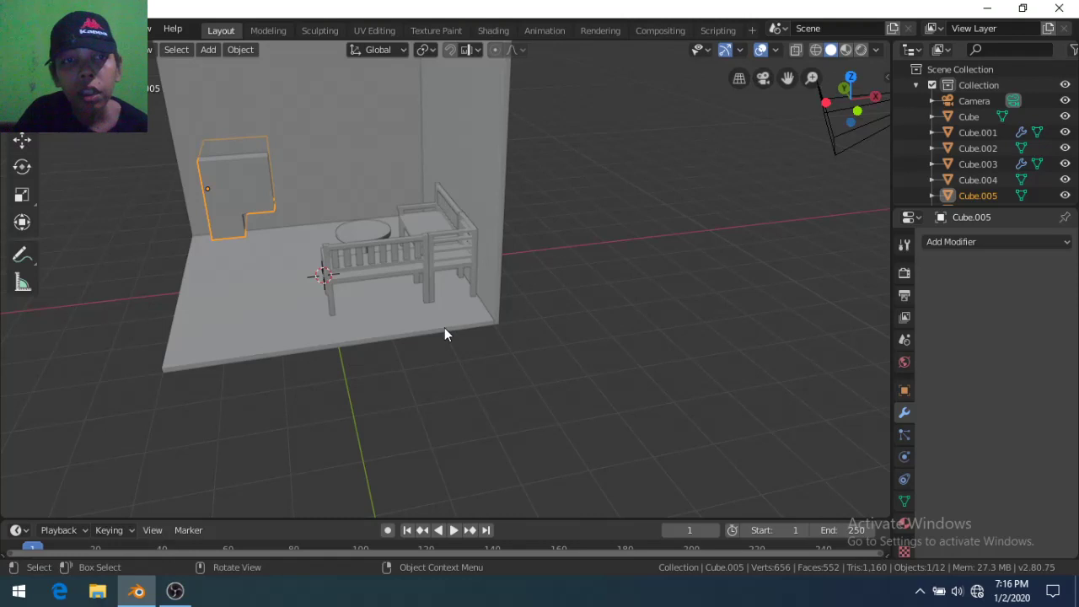
# Scale the wardrobe block Cube.005 up uniformly by 1.5
pyautogui.press('s')
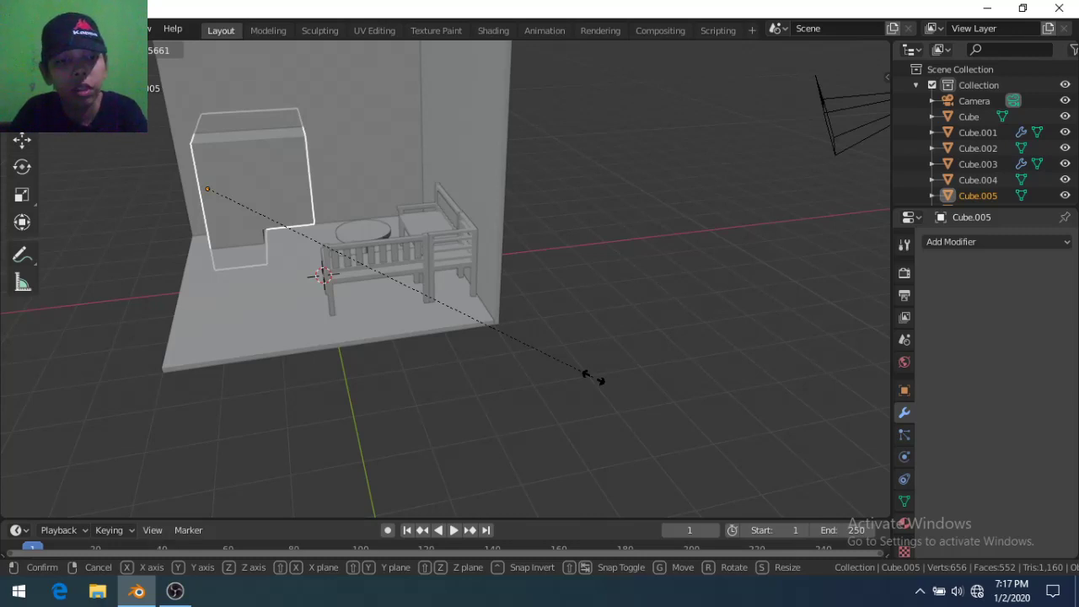
pyautogui.write('1.5  Z: [1.5')
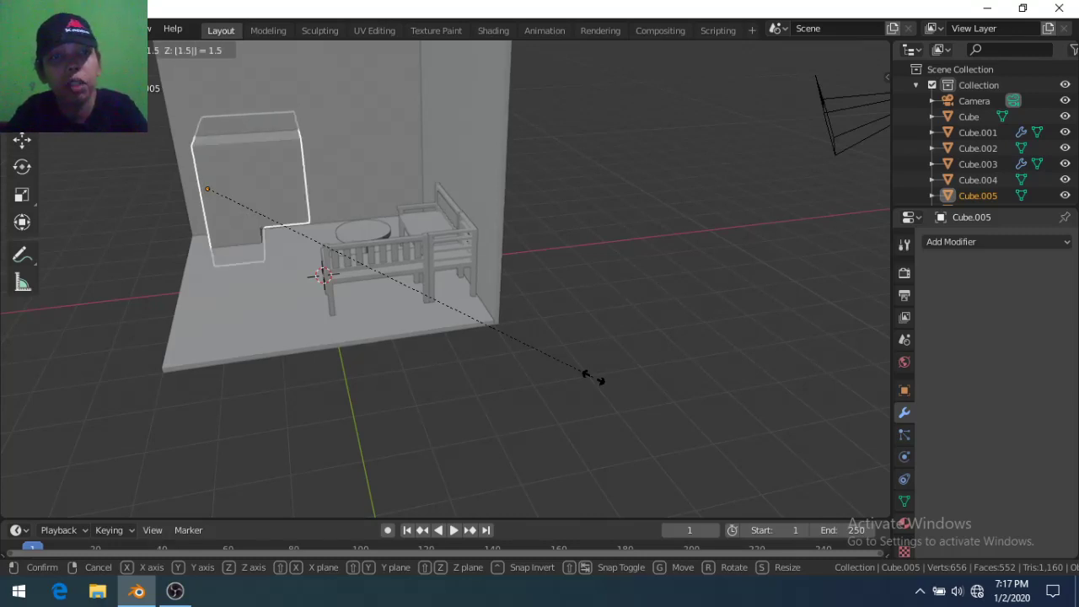
pyautogui.press('Return')
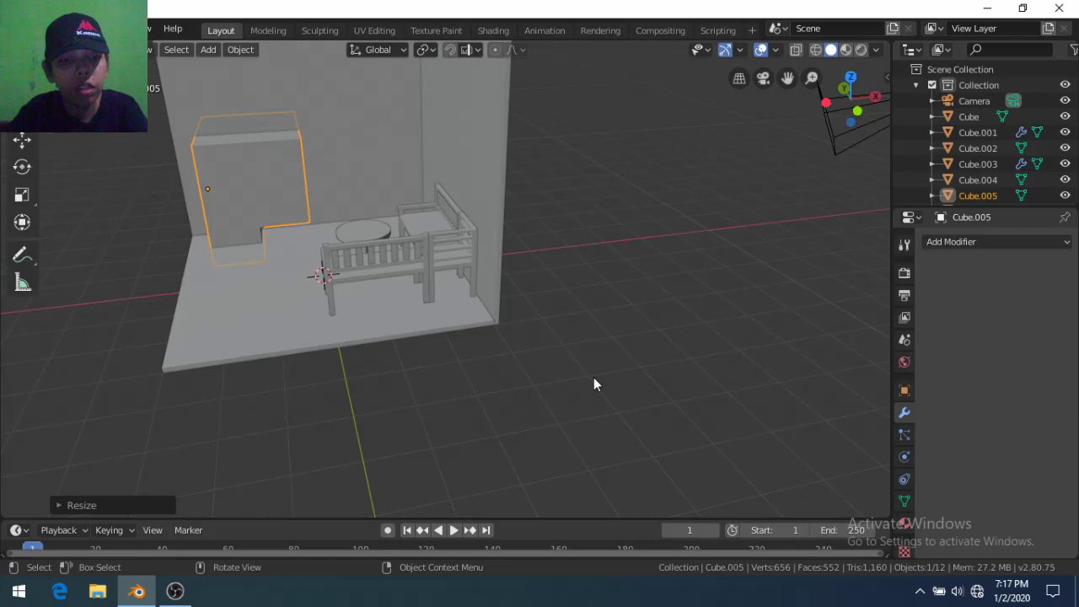
pyautogui.press('s')
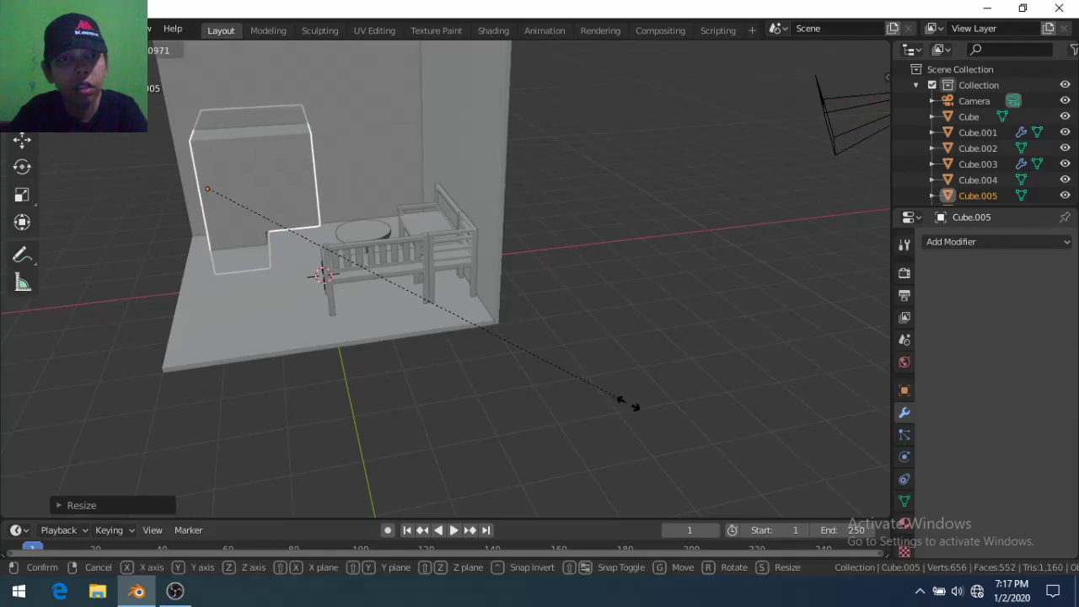
pyautogui.press('Tab')
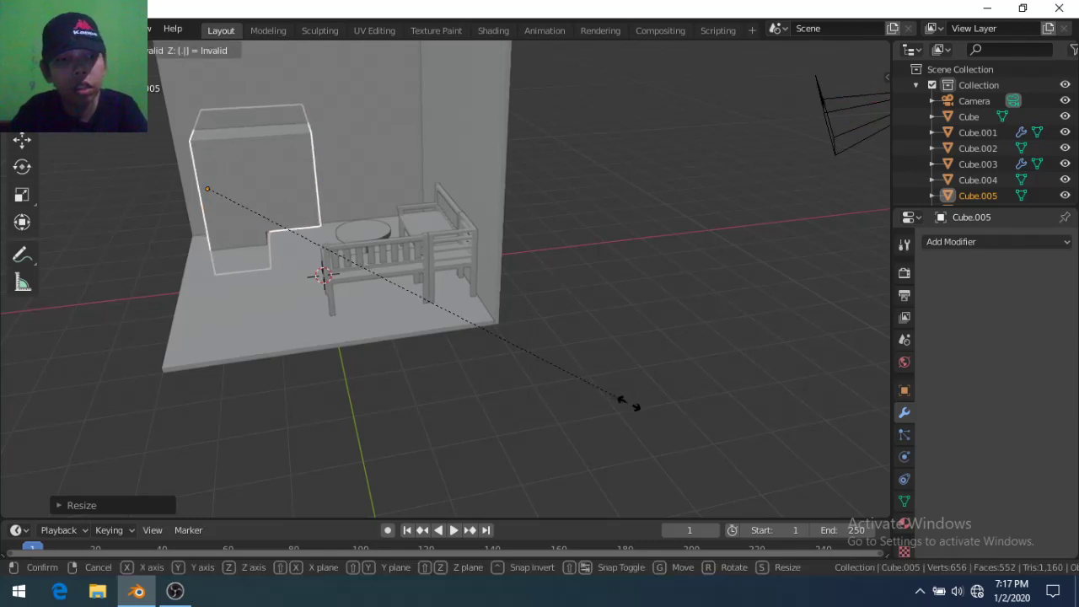
pyautogui.write('.1')
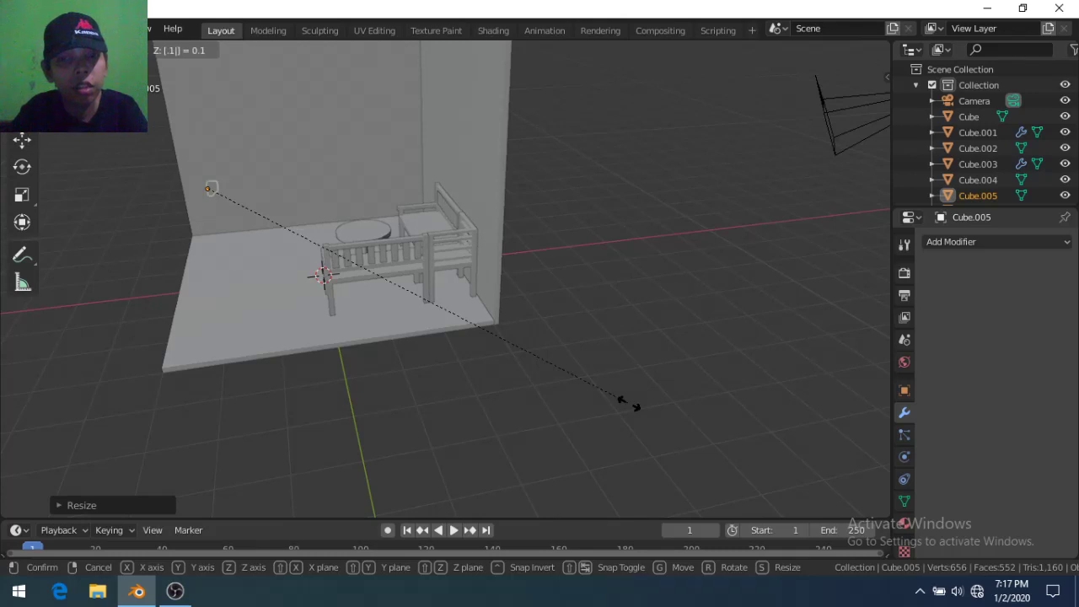
pyautogui.press('BackSpace')
pyautogui.press('BackSpace')
pyautogui.write('1')
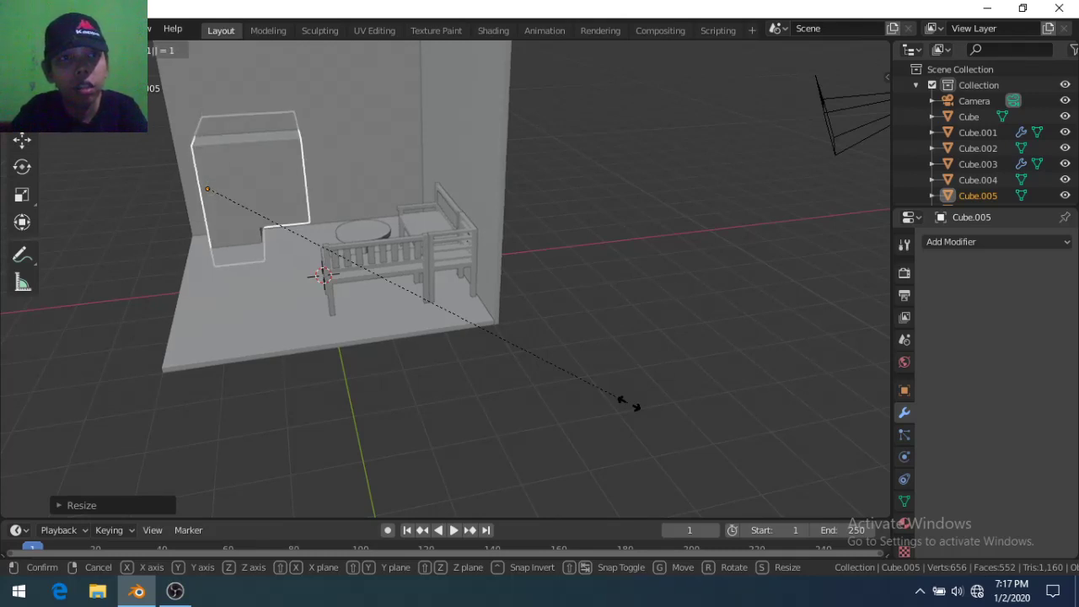
pyautogui.write('.')
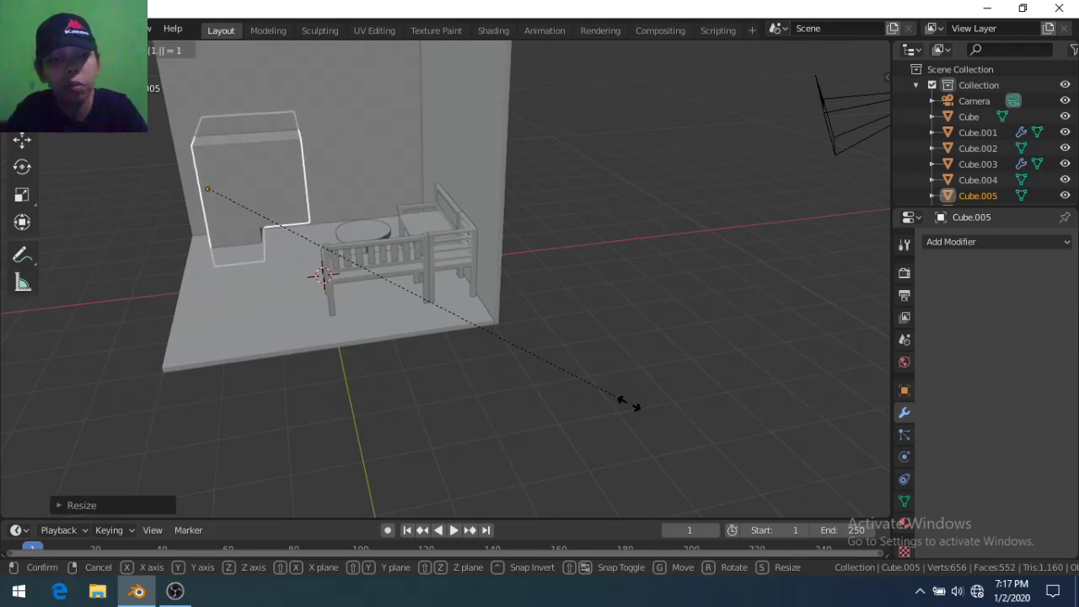
pyautogui.write('5 Z:')
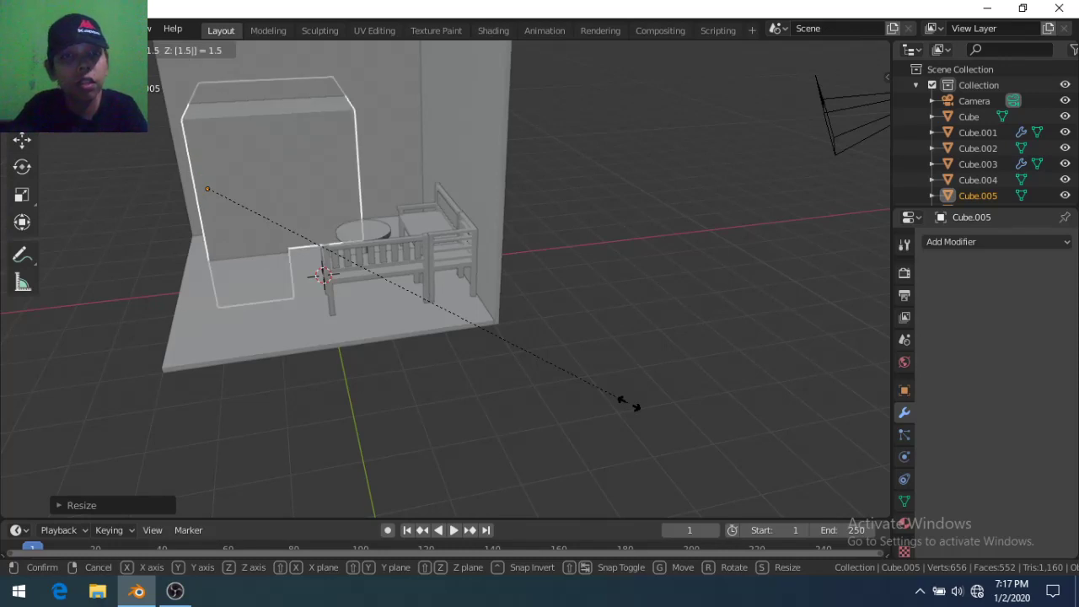
pyautogui.press('Return')
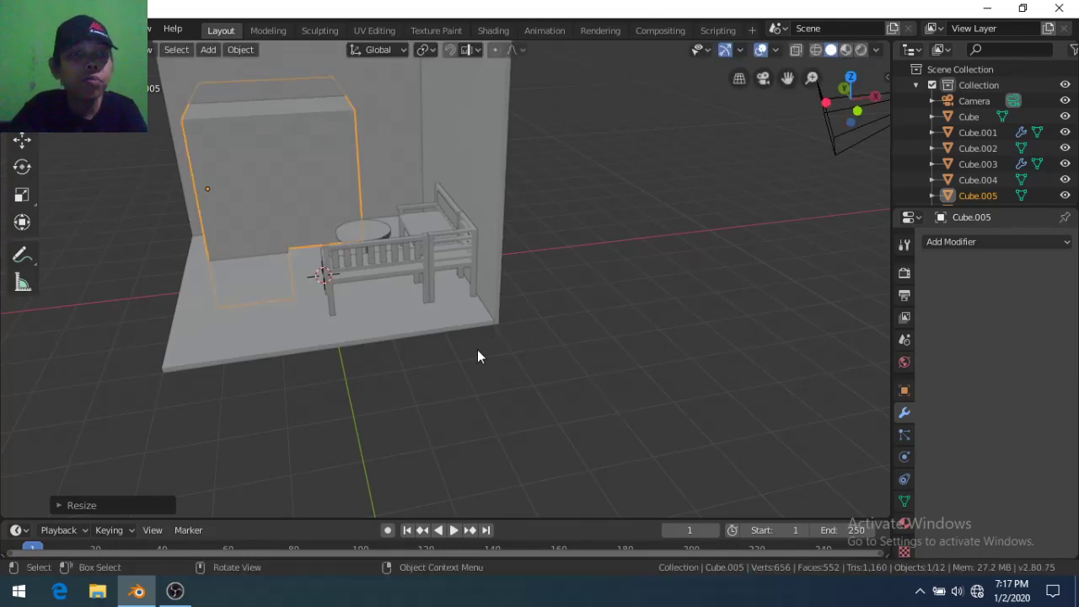
pyautogui.hotkey('ctrl', 'z')
pyautogui.hotkey('ctrl', 'z')
pyautogui.hotkey('ctrl', 'z')
pyautogui.hotkey('ctrl', 'shift', 'z')
pyautogui.hotkey('ctrl', 'shift', 'z')
pyautogui.hotkey('ctrl', 'shift', 'z')
pyautogui.scroll(-1, 286, 318)
# Make the wardrobe block 1.5 times taller along the Z axis
pyautogui.press('s')
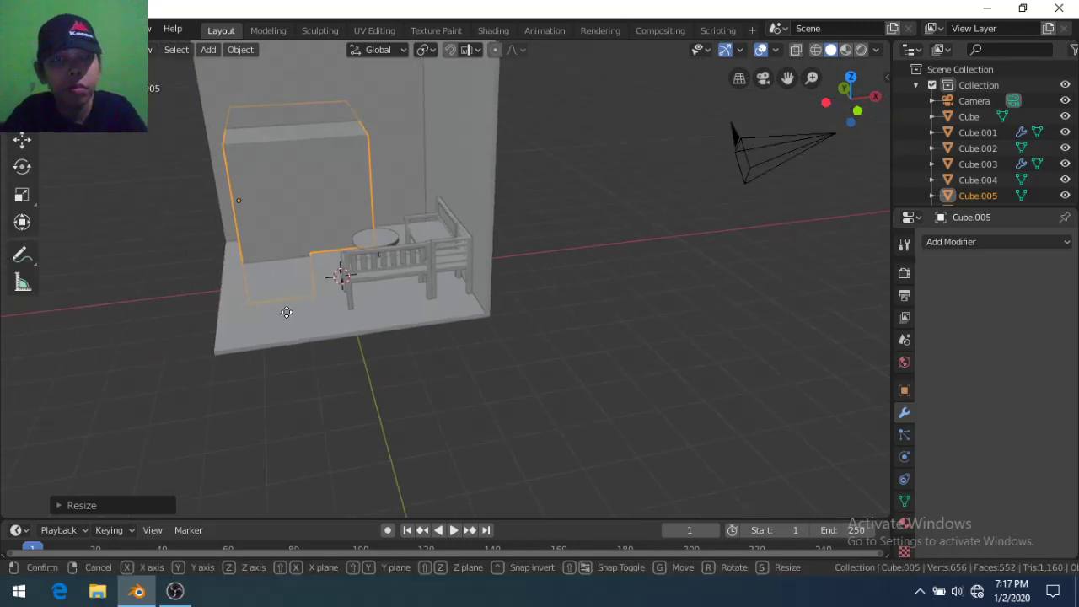
pyautogui.press('x')
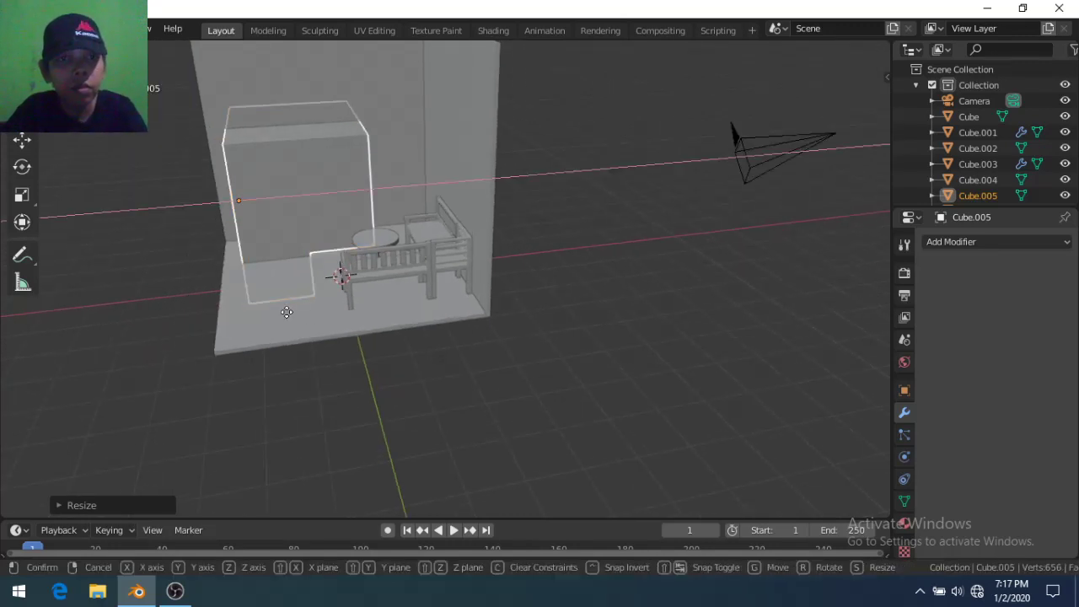
pyautogui.press('z')
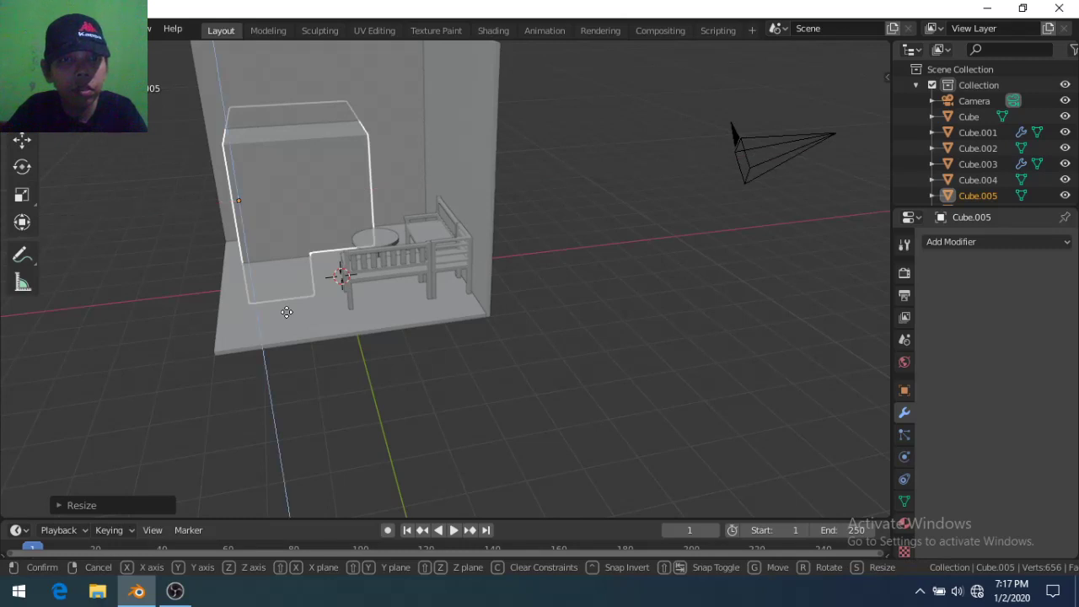
pyautogui.write('2')
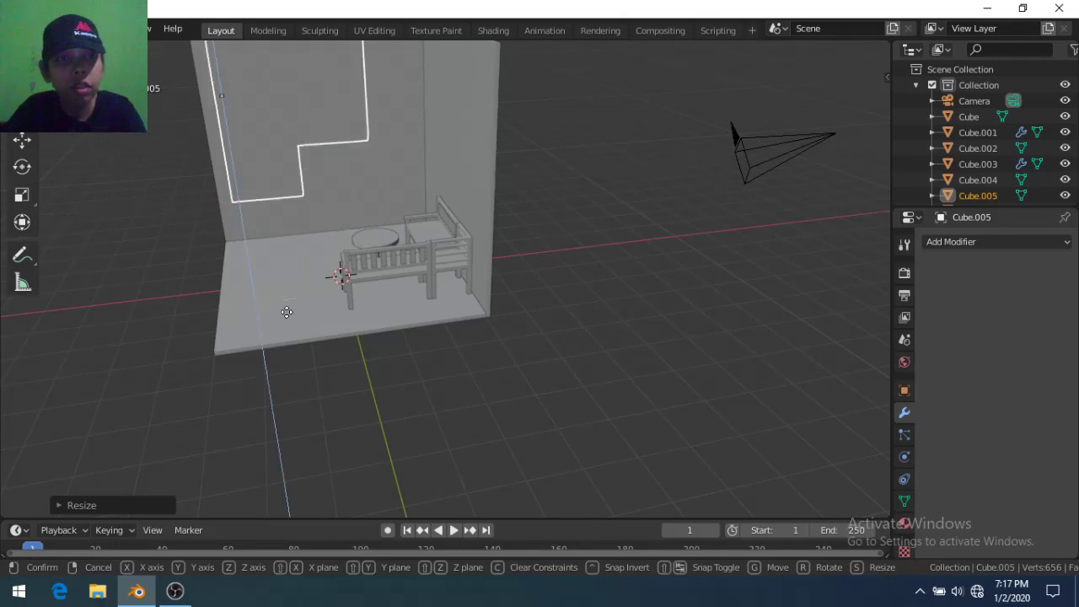
pyautogui.press('BackSpace')
pyautogui.write('1.5')
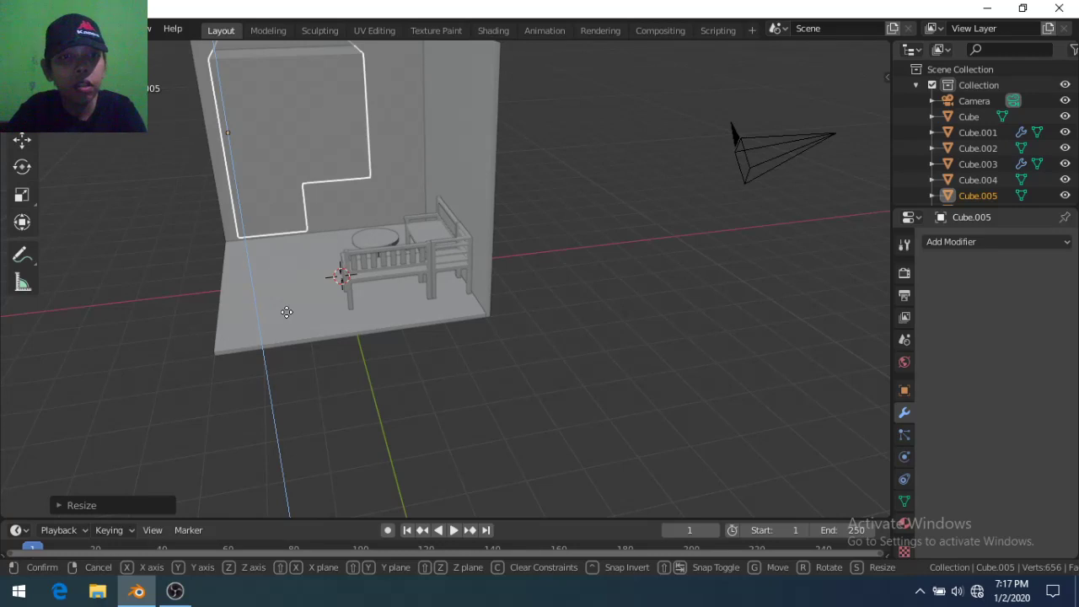
pyautogui.press('Return')
# Move the block vertically into the back wall and check its position in front view
pyautogui.moveTo(285, 312)
pyautogui.mouseDown(button='middle')
pyautogui.moveTo(253, 293)
pyautogui.moveTo(337, 225)
pyautogui.moveTo(360, 257)
pyautogui.mouseUp(button='middle')
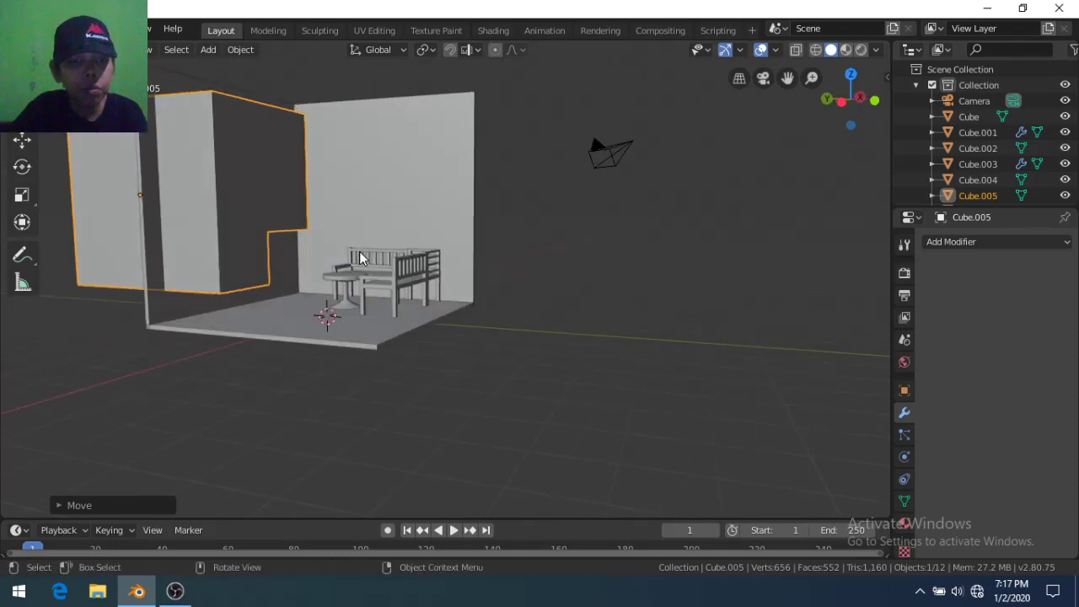
pyautogui.press('g')
pyautogui.press('z')
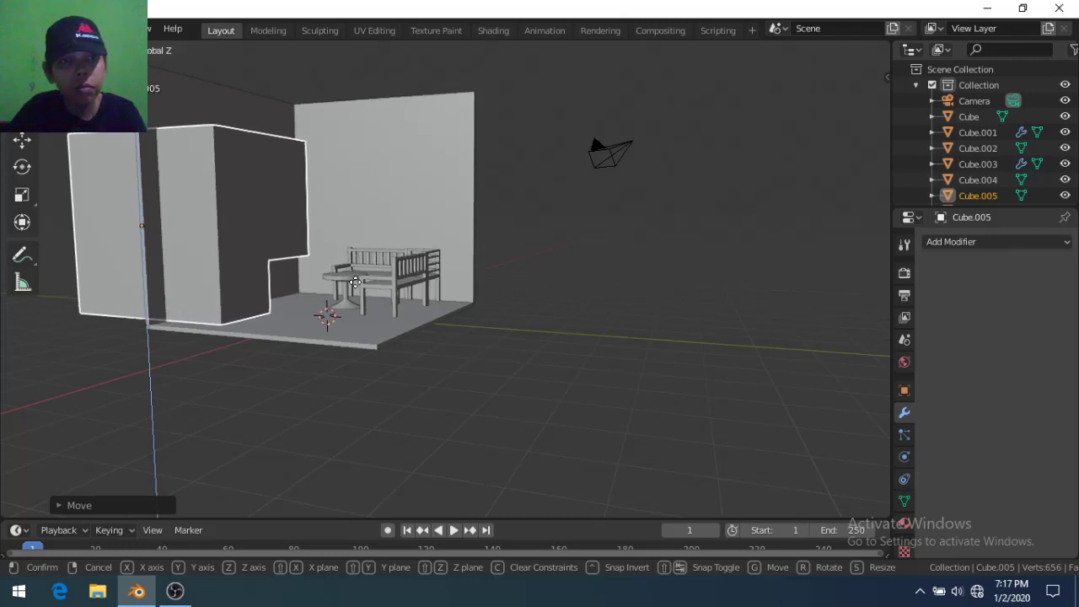
pyautogui.click(355, 282)
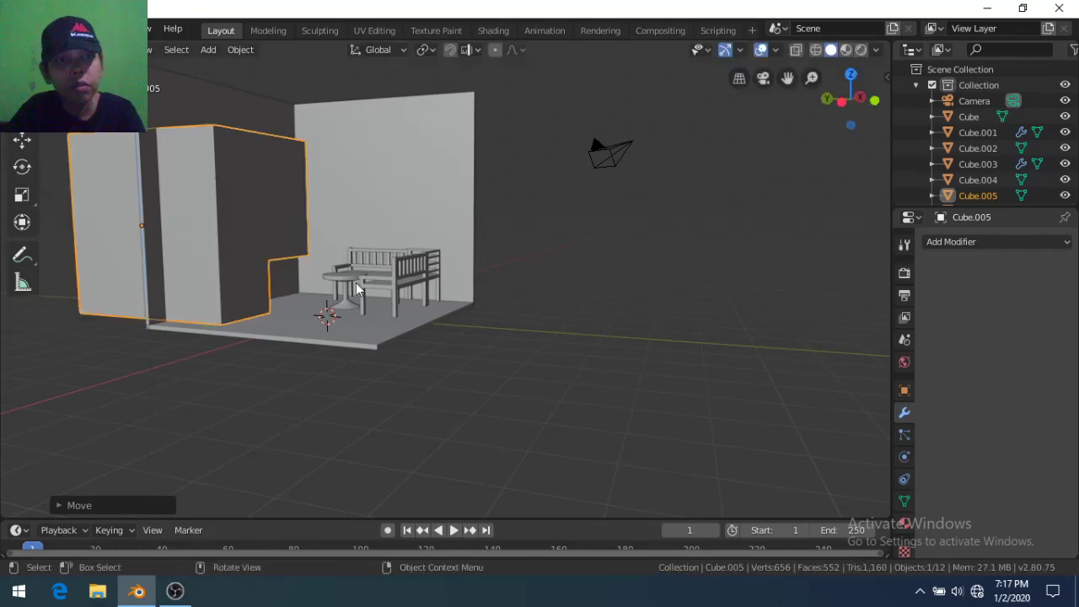
pyautogui.scroll(2, 322, 316)
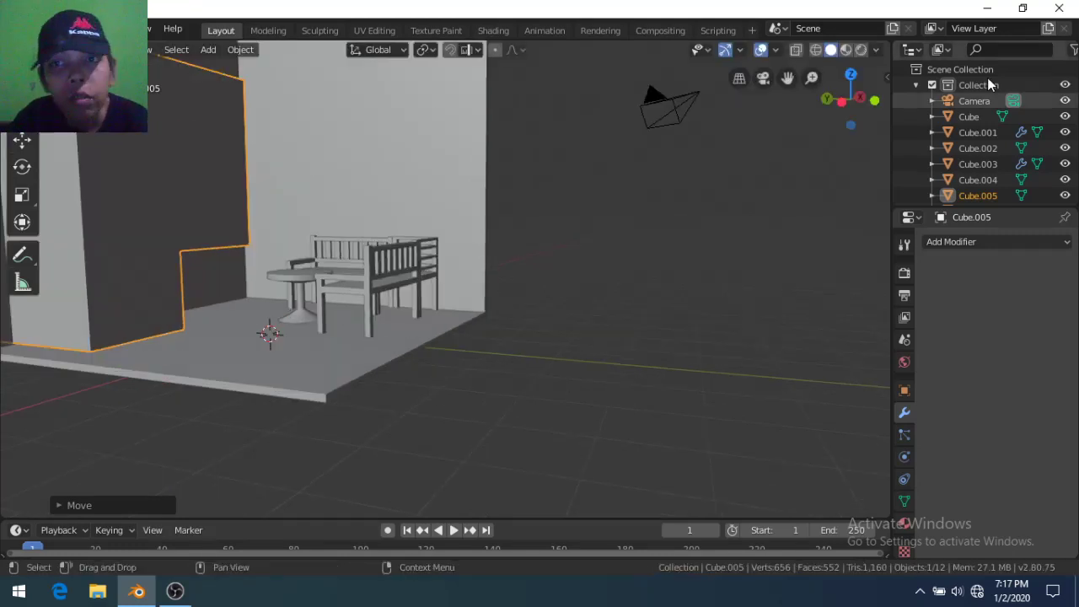
pyautogui.click(849, 122)
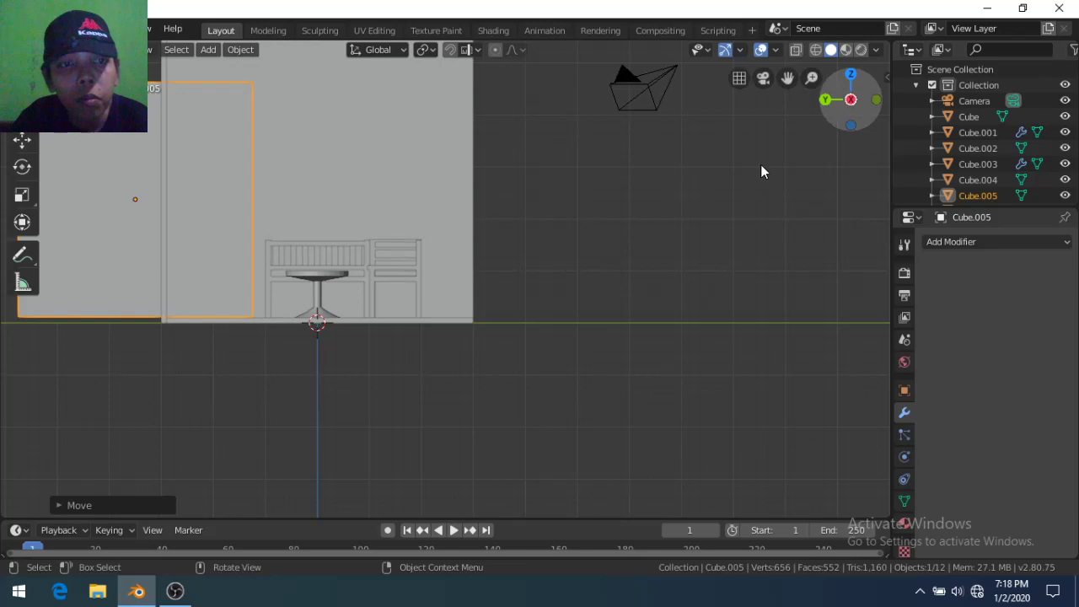
pyautogui.moveTo(466, 310)
pyautogui.mouseDown(button='middle')
pyautogui.moveTo(292, 325)
pyautogui.moveTo(301, 295)
pyautogui.moveTo(311, 328)
pyautogui.moveTo(352, 356)
pyautogui.moveTo(363, 409)
pyautogui.moveTo(317, 367)
pyautogui.mouseUp(button='middle')
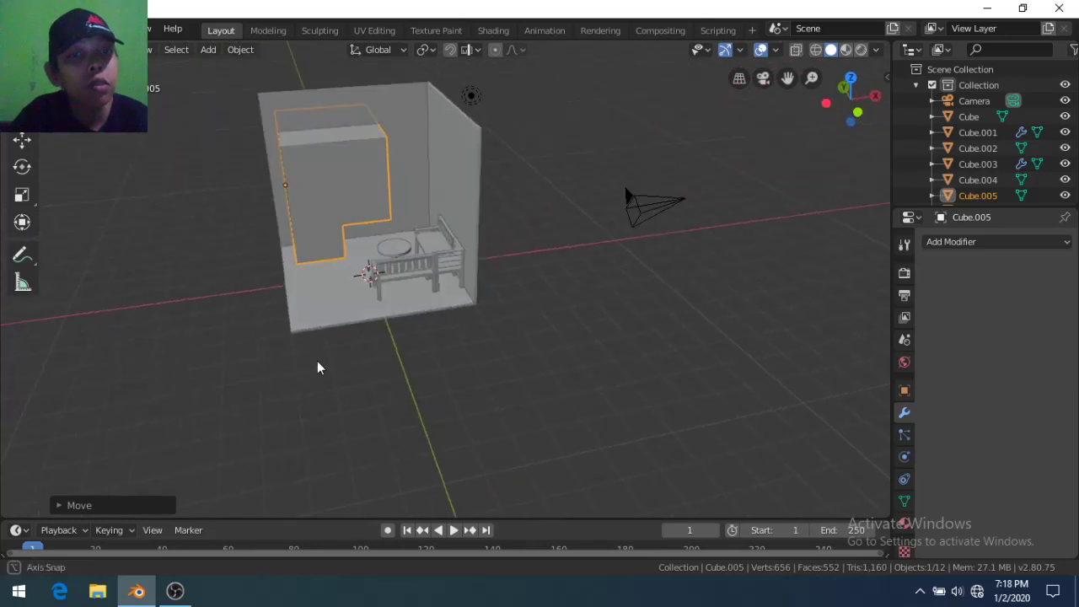
# Add a Boolean Difference modifier to Plane.002 targeting Cube.005, apply it, and reselect Cube.005
pyautogui.click(382, 117)
pyautogui.click(1003, 244)
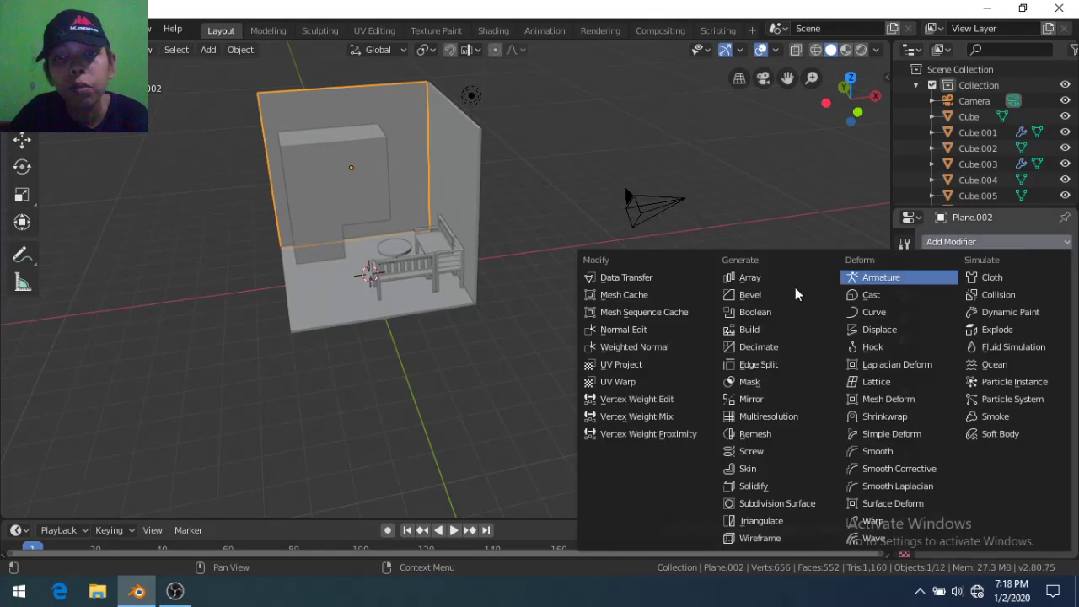
pyautogui.click(734, 312)
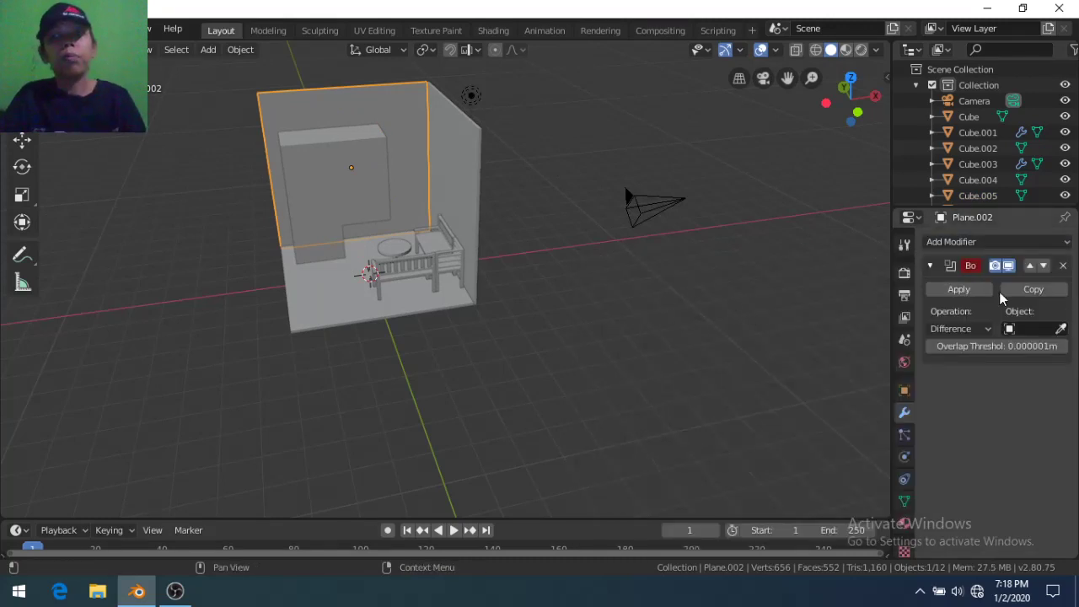
pyautogui.click(337, 198)
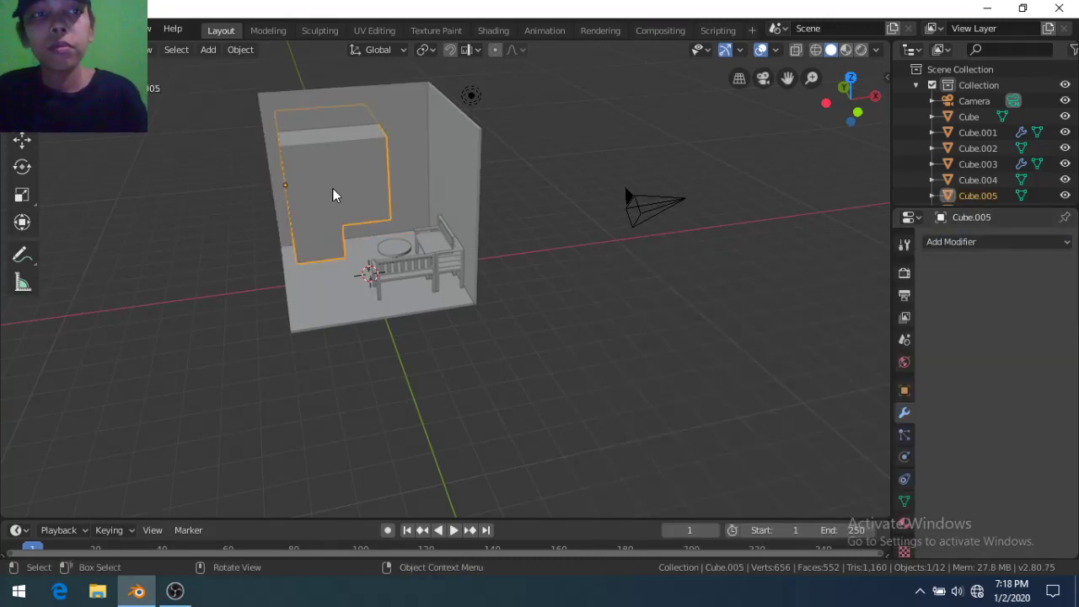
pyautogui.click(363, 107)
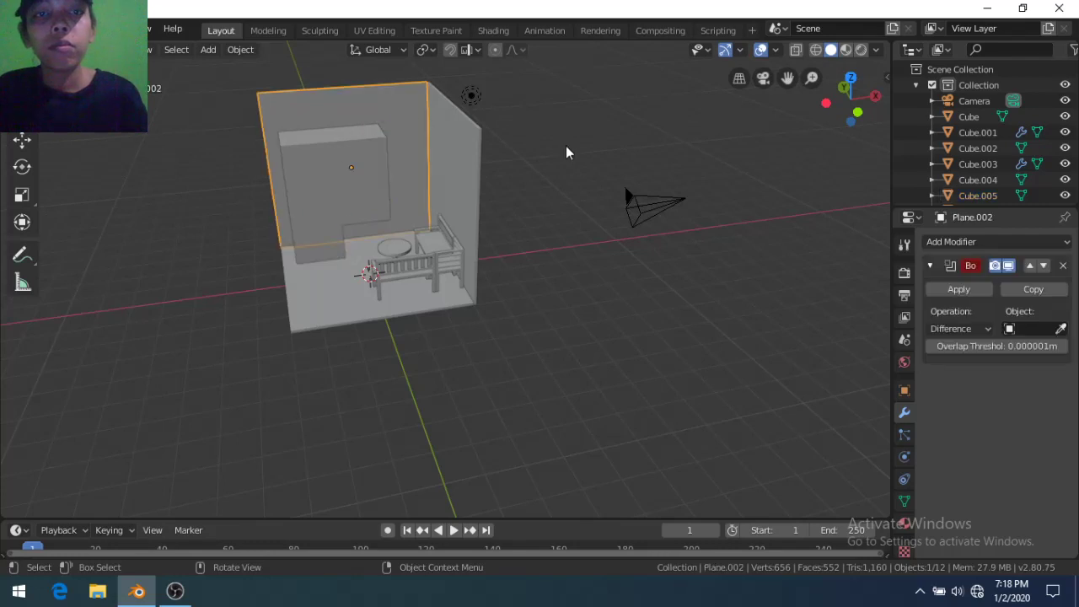
pyautogui.click(1023, 328)
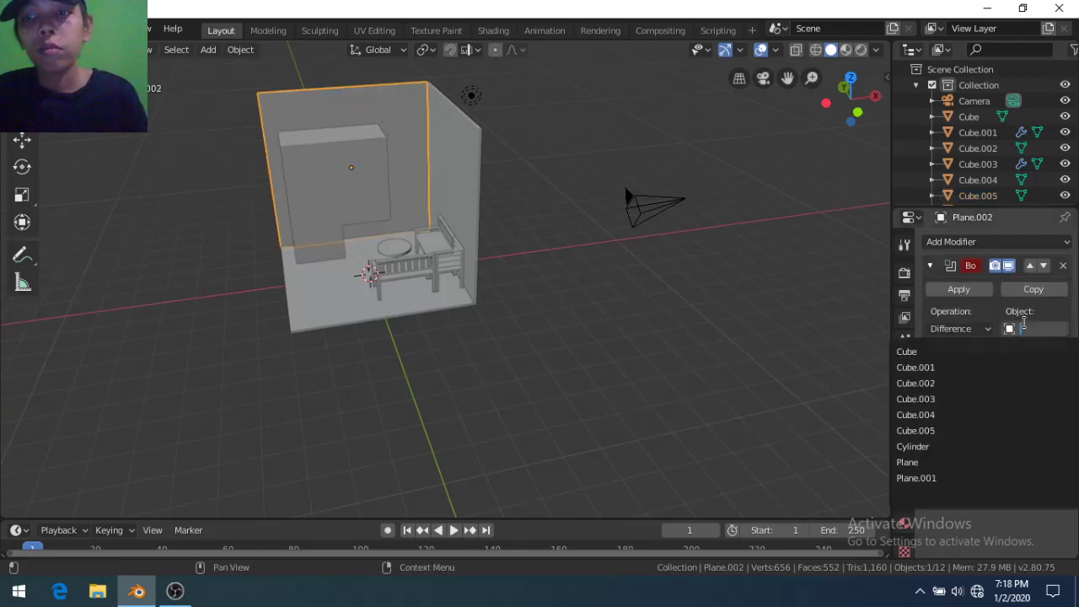
pyautogui.click(959, 431)
pyautogui.click(959, 289)
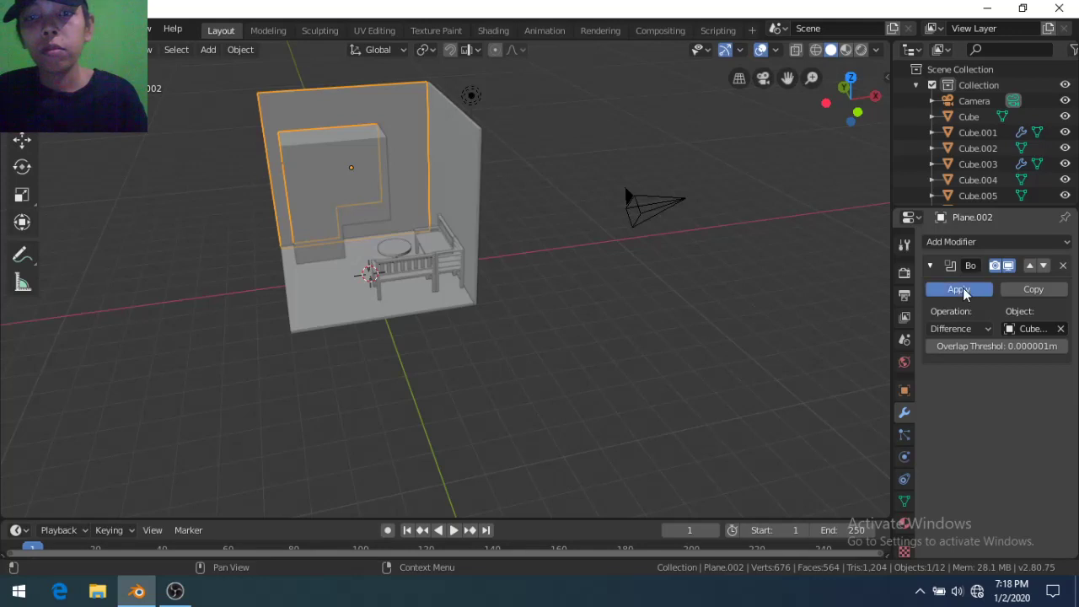
pyautogui.click(314, 208)
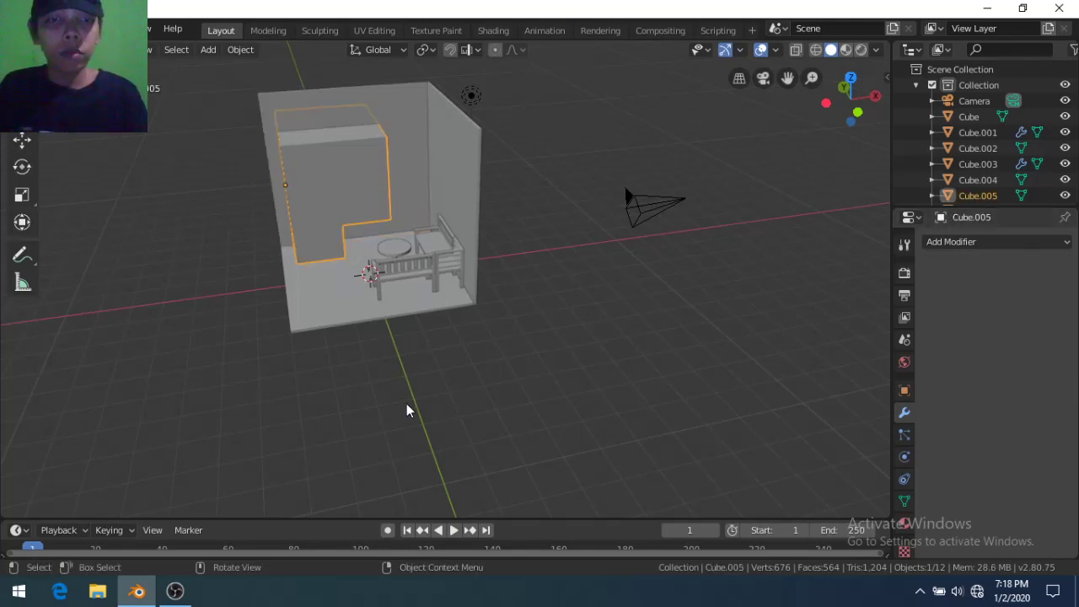
# Put the wardrobe block into Edit Mode, viewed from a low frontal angle
pyautogui.press('g')
pyautogui.moveTo(354, 413)
pyautogui.mouseDown(button='middle')
pyautogui.moveTo(383, 340)
pyautogui.moveTo(360, 389)
pyautogui.mouseUp(button='middle')
pyautogui.press('Tab')
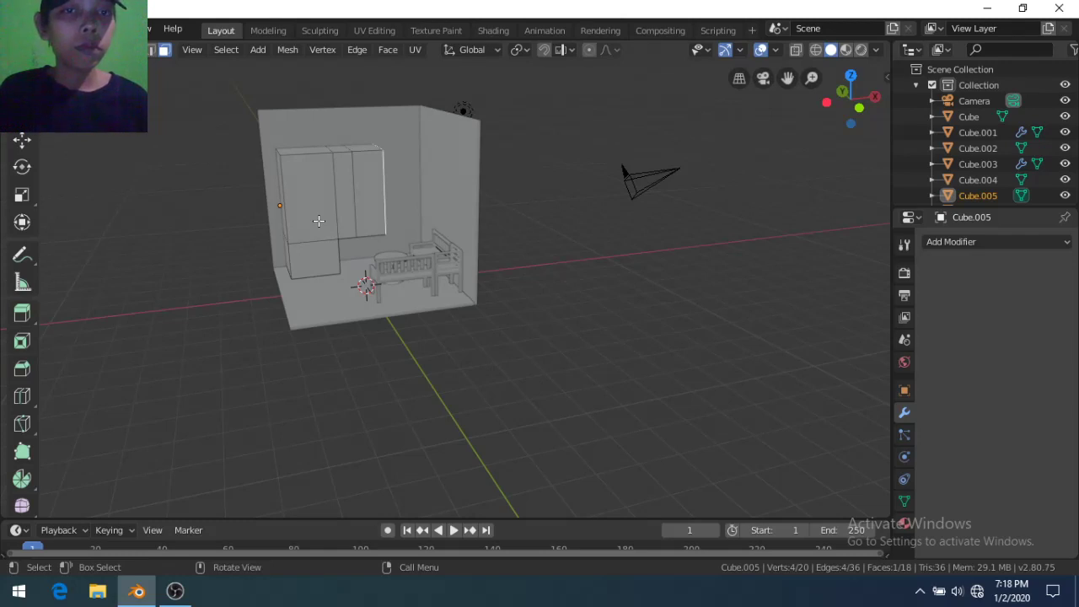
pyautogui.scroll(-1, 314, 212)
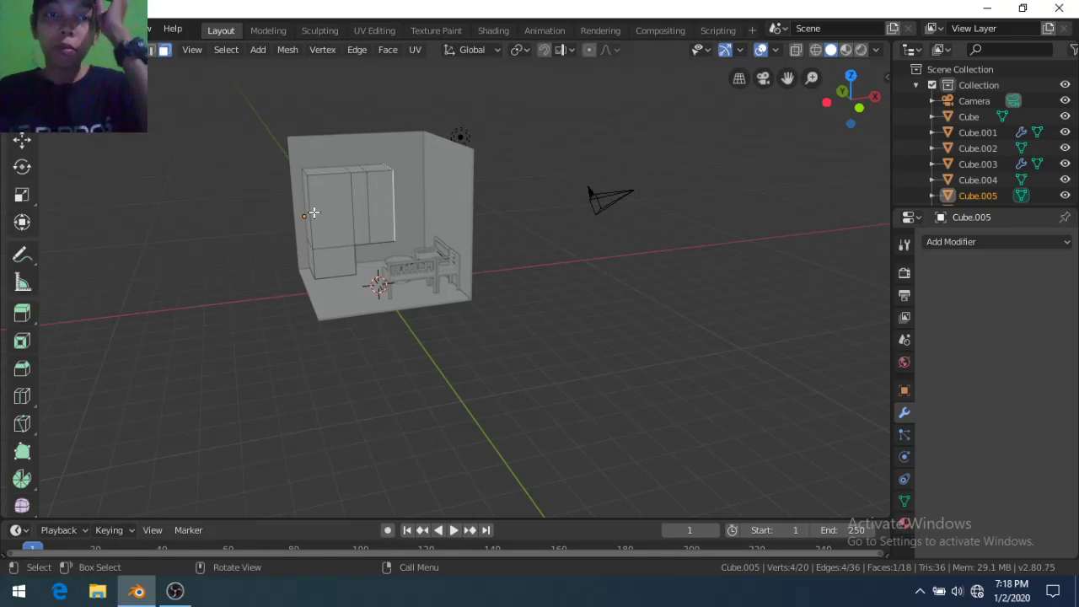
pyautogui.moveTo(296, 261); pyautogui.dragTo(319, 272, button='middle')
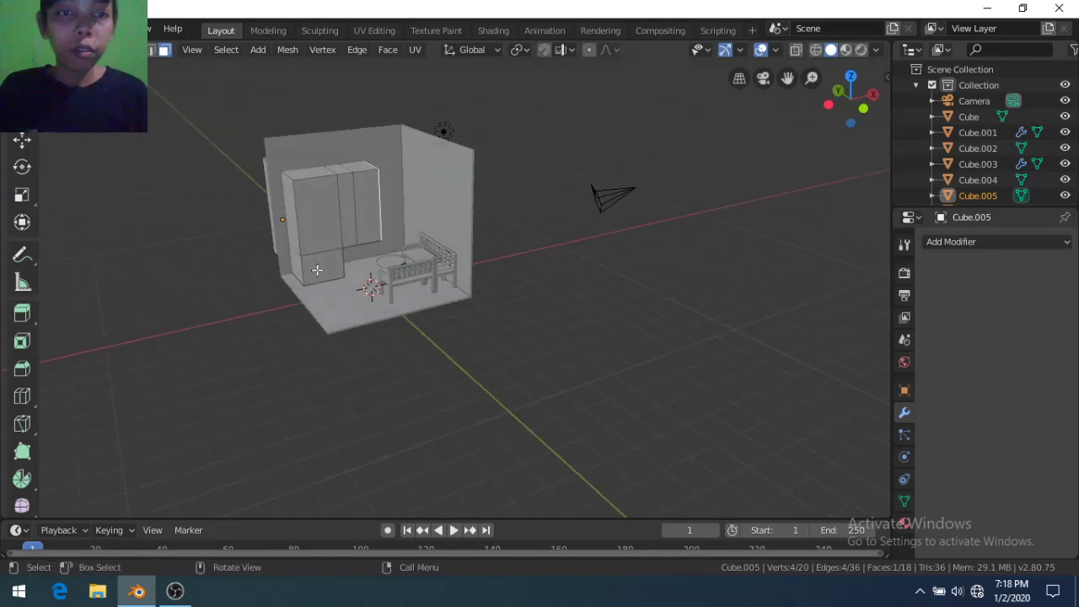
pyautogui.scroll(1, 319, 271)
# Select the whole wardrobe mesh and shrink it to 0.8 scale
pyautogui.press('s')
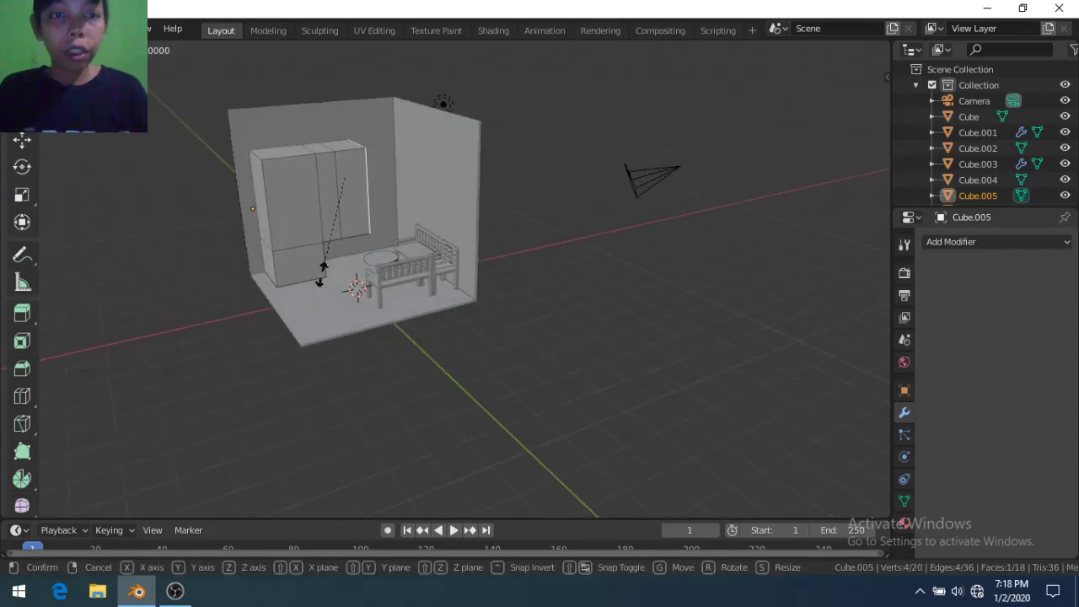
pyautogui.click(321, 273)
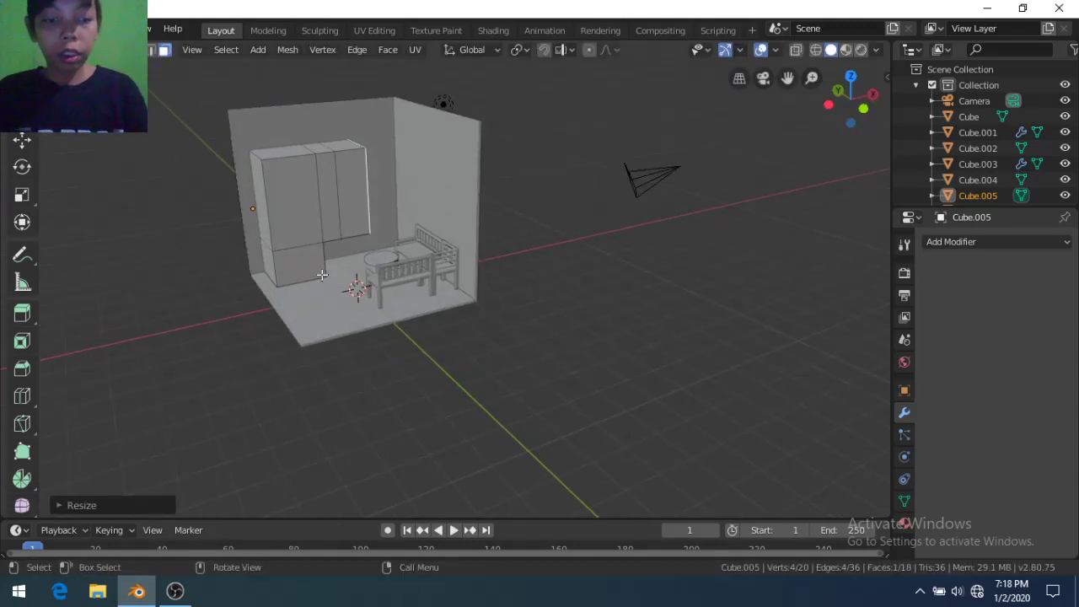
pyautogui.press('a')
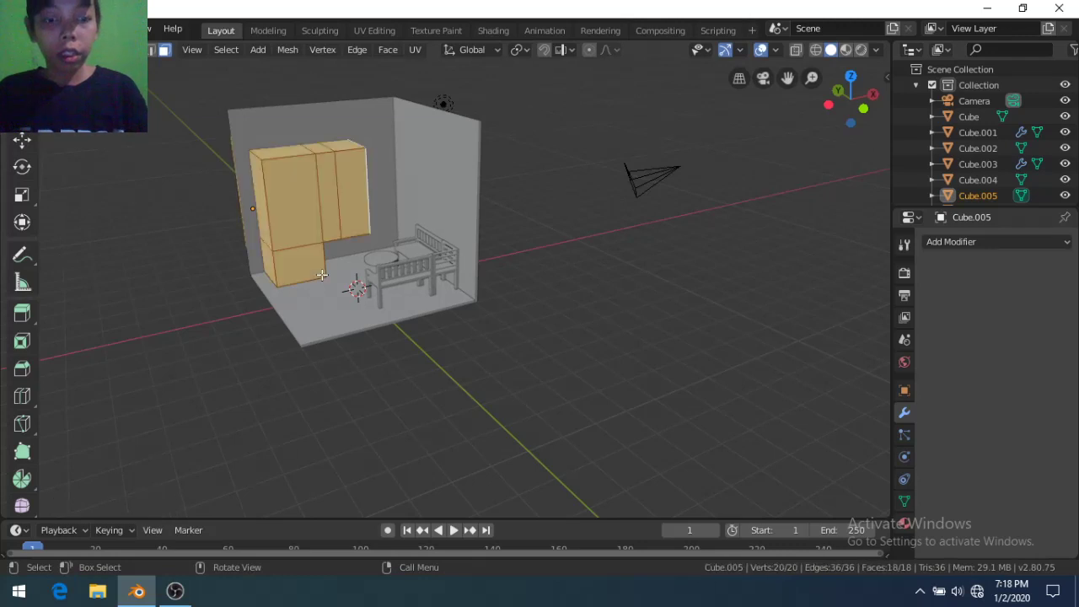
pyautogui.press('s')
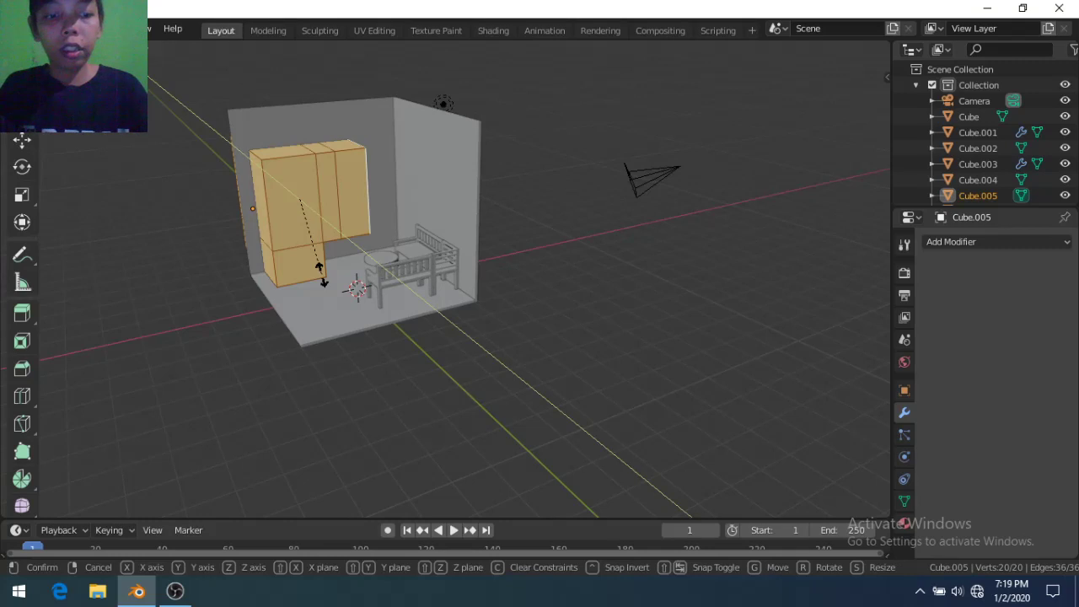
pyautogui.write('0.8')
pyautogui.press('Return')
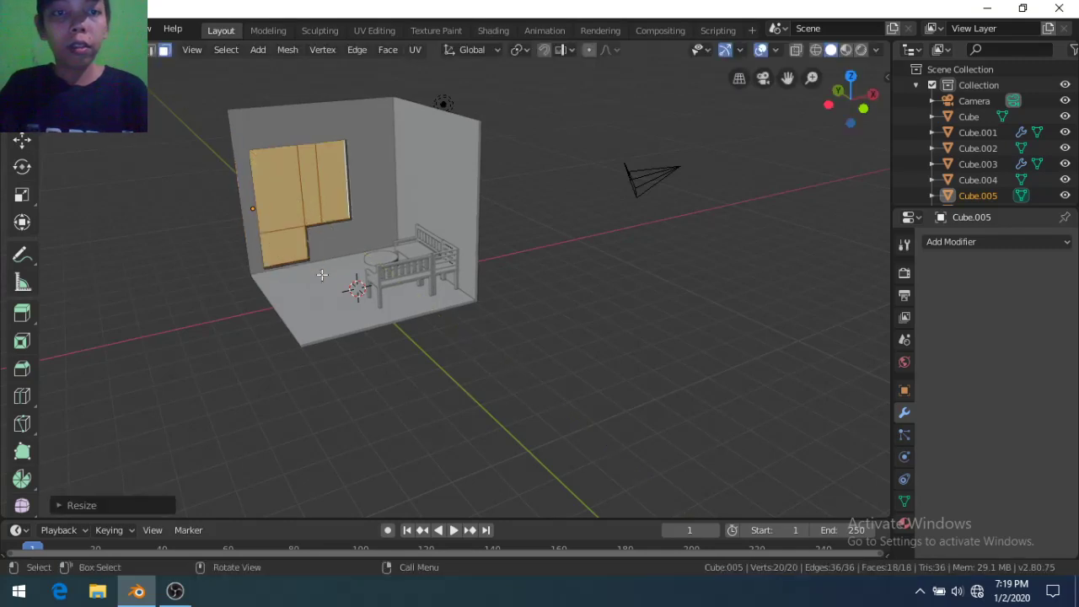
pyautogui.moveTo(304, 270); pyautogui.dragTo(407, 253, button='middle')
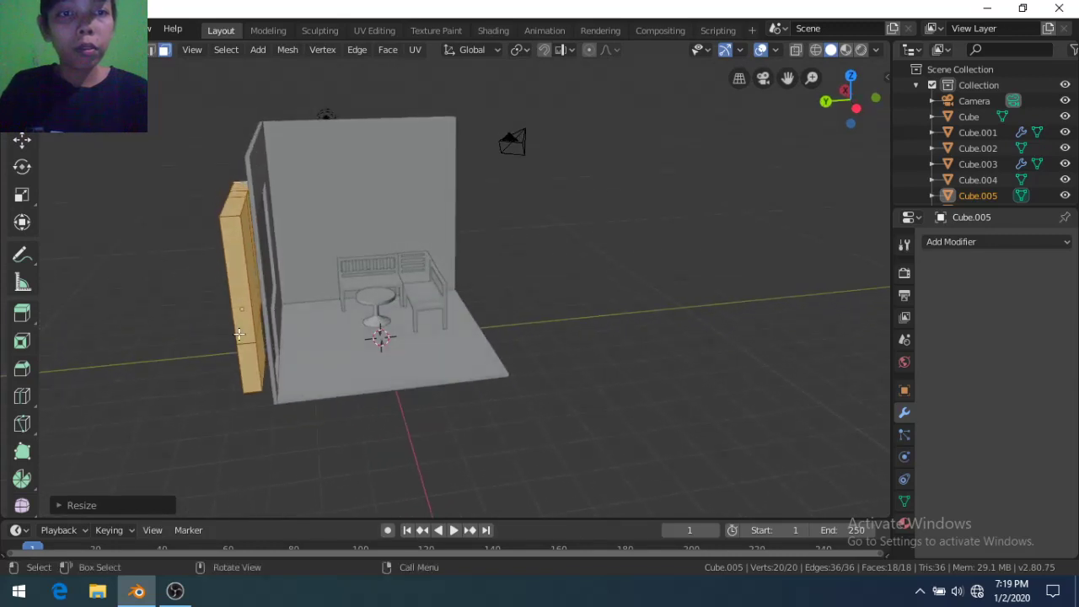
pyautogui.moveTo(239, 335); pyautogui.dragTo(315, 330, button='middle')
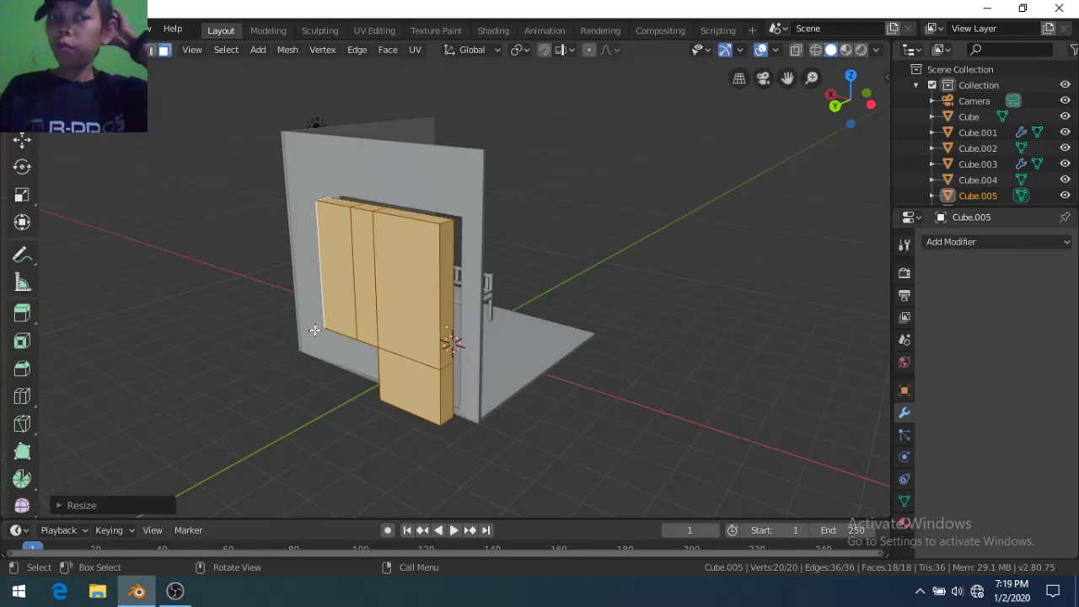
pyautogui.click(337, 267)
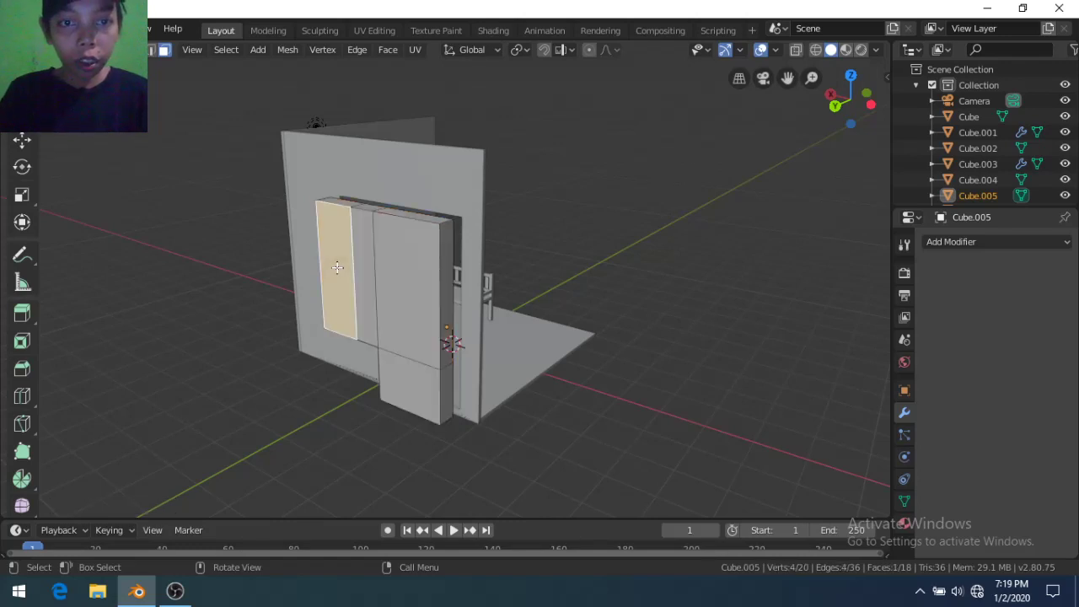
pyautogui.keyDown('shift'); pyautogui.click(366, 277); pyautogui.keyUp('shift')
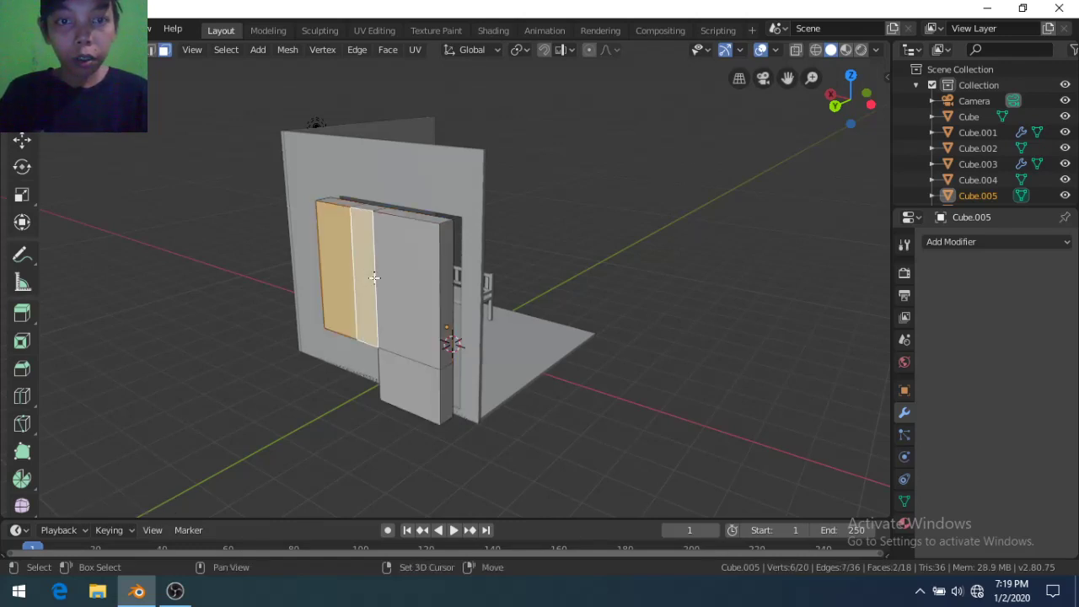
pyautogui.keyDown('shift'); pyautogui.click(398, 286); pyautogui.keyUp('shift')
pyautogui.keyDown('shift'); pyautogui.click(405, 380); pyautogui.keyUp('shift')
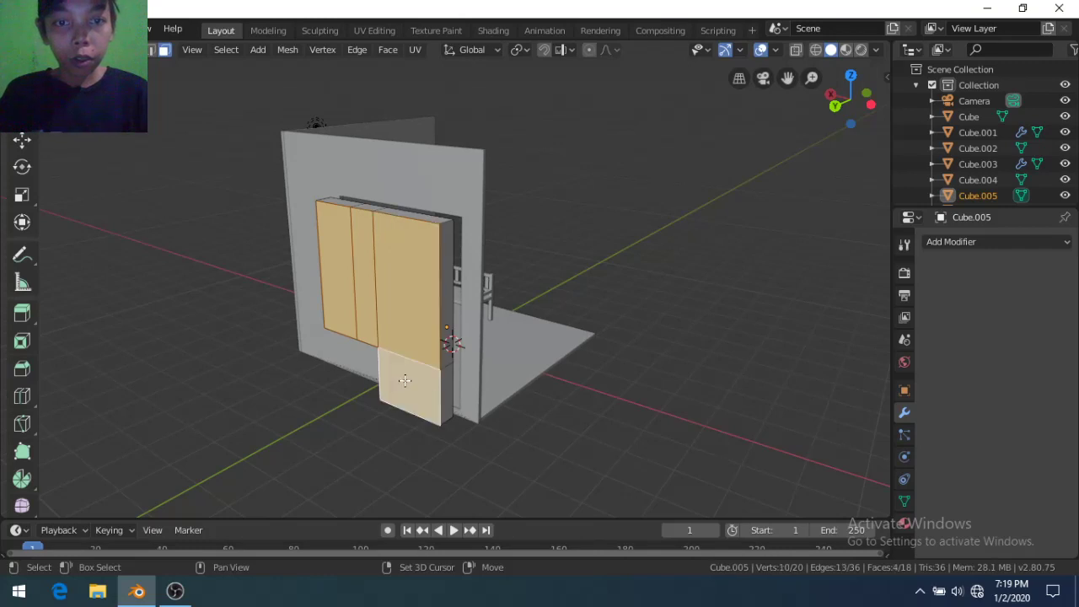
pyautogui.keyDown('shift'); pyautogui.click(401, 369); pyautogui.keyUp('shift')
pyautogui.keyDown('shift'); pyautogui.click(408, 339); pyautogui.keyUp('shift')
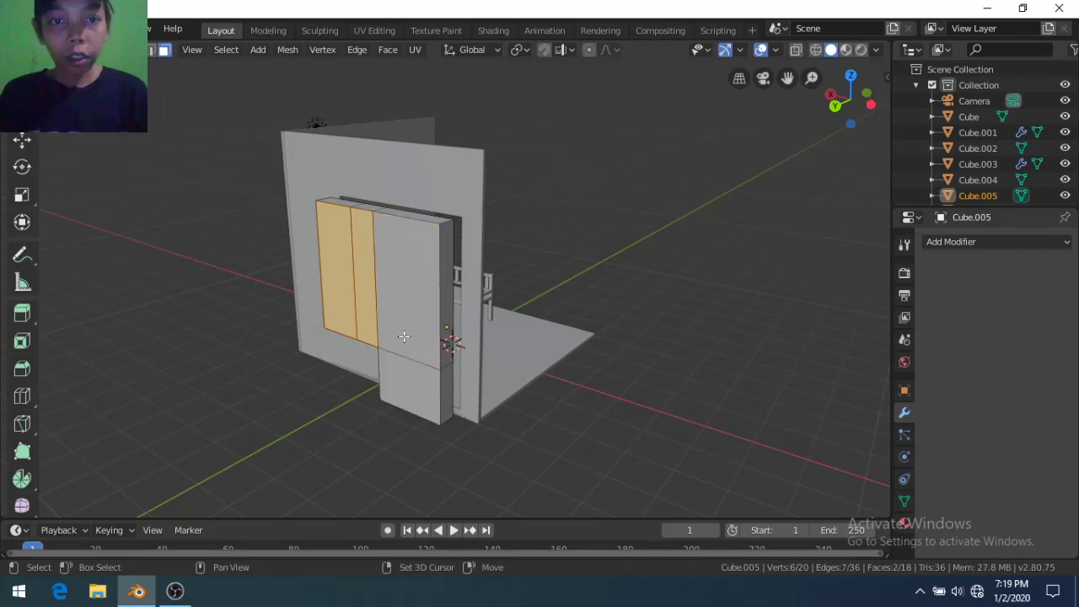
pyautogui.keyDown('shift'); pyautogui.click(360, 320); pyautogui.keyUp('shift')
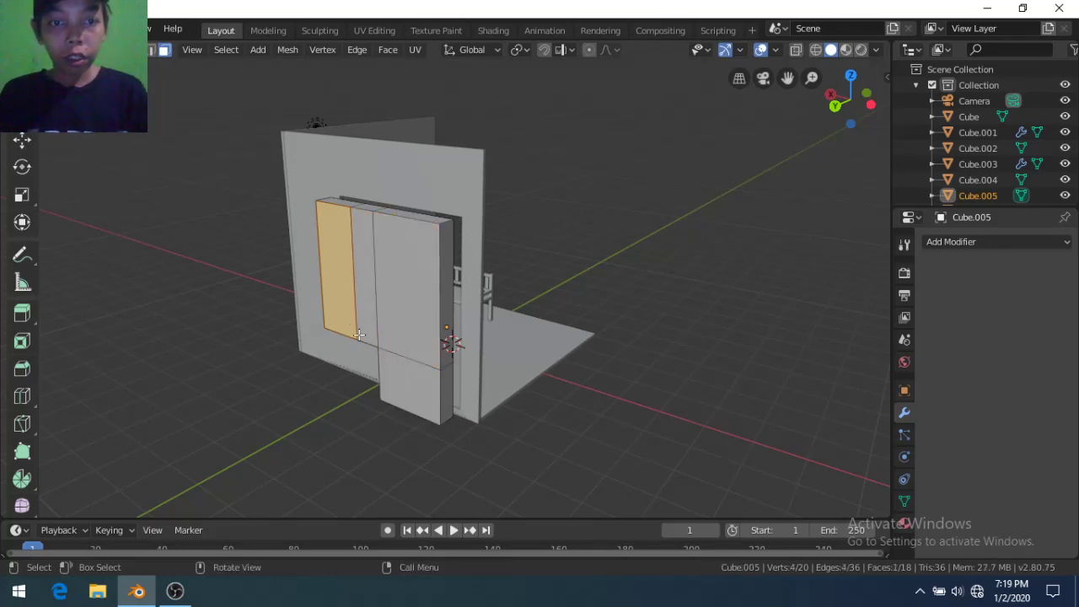
pyautogui.hotkey('shift', 'd')
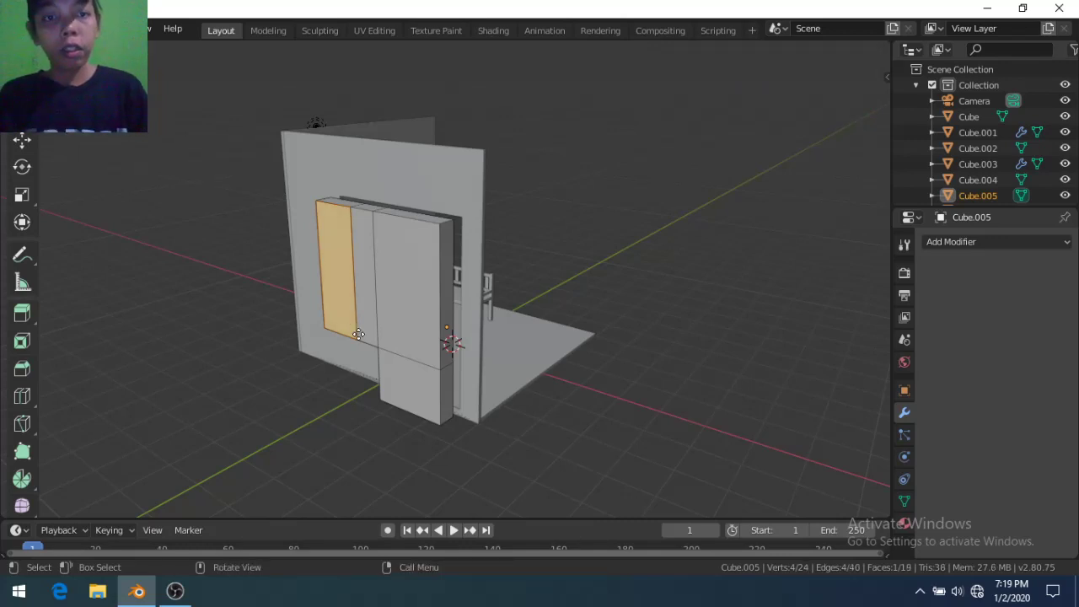
pyautogui.rightClick(358, 335)
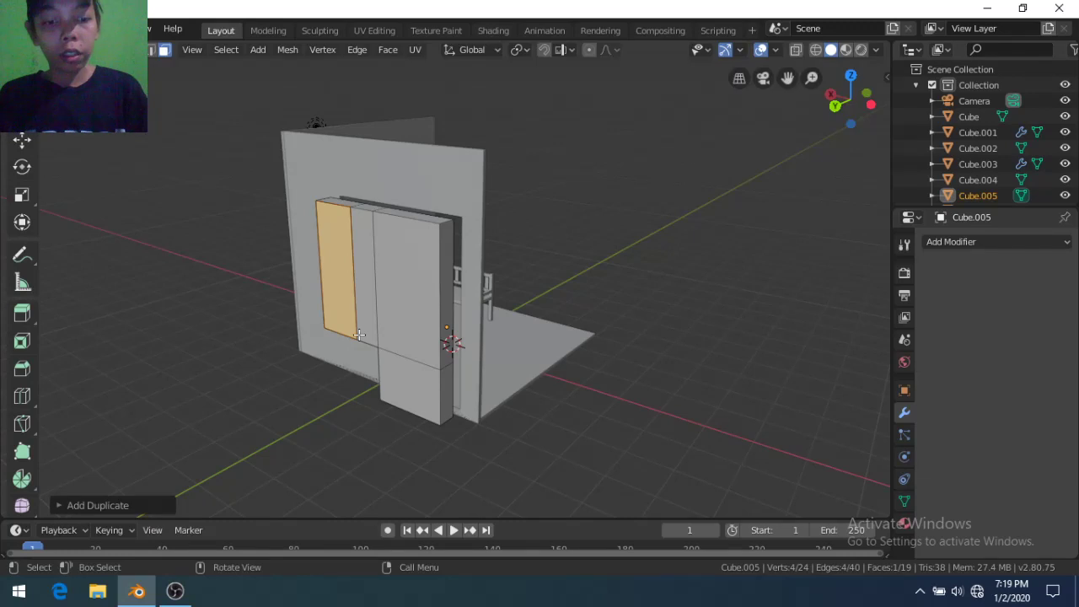
pyautogui.press('g')
pyautogui.press('z')
pyautogui.press('y')
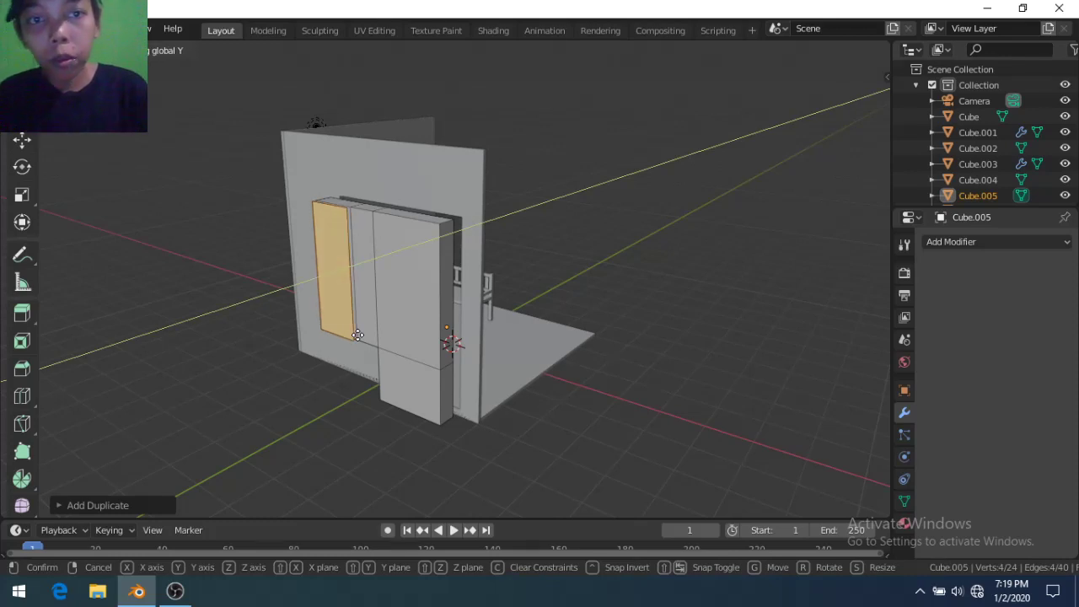
pyautogui.click(358, 335)
pyautogui.moveTo(358, 336); pyautogui.dragTo(313, 340, button='middle')
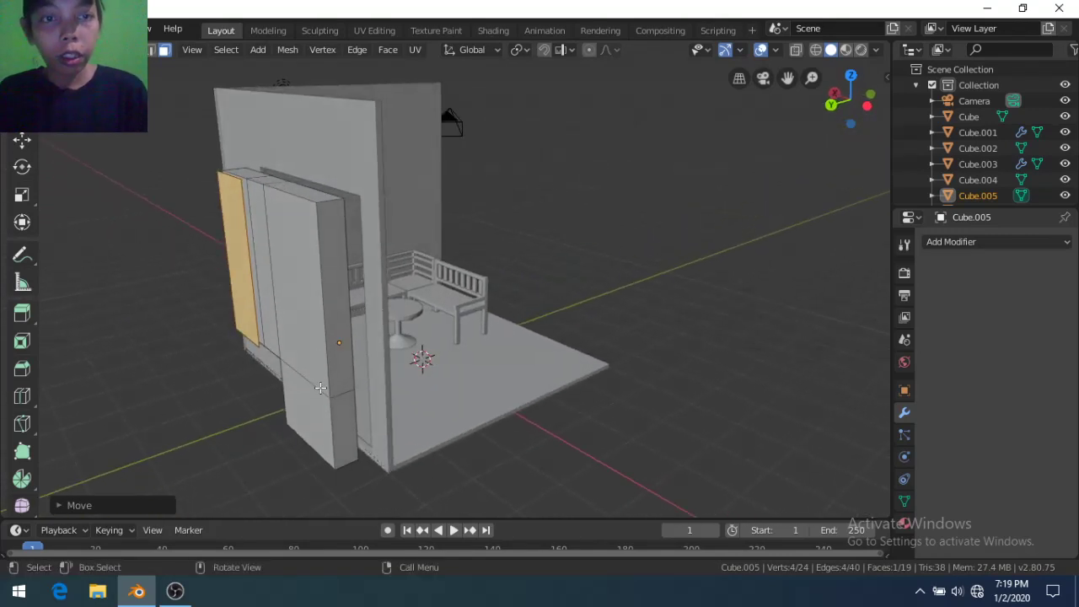
pyautogui.moveTo(274, 390); pyautogui.dragTo(311, 397, button='middle')
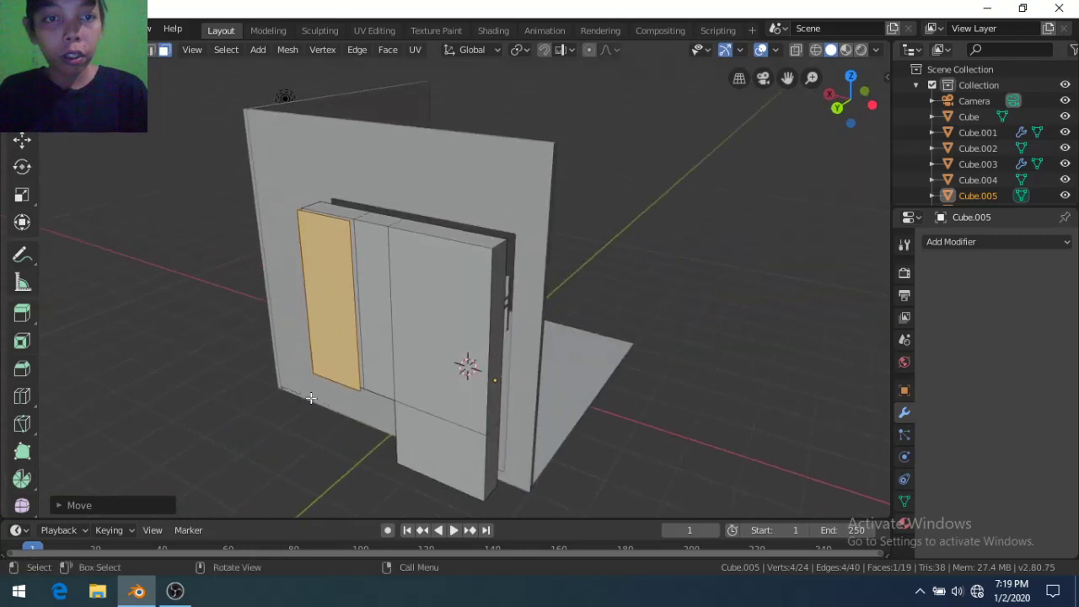
pyautogui.press('e')
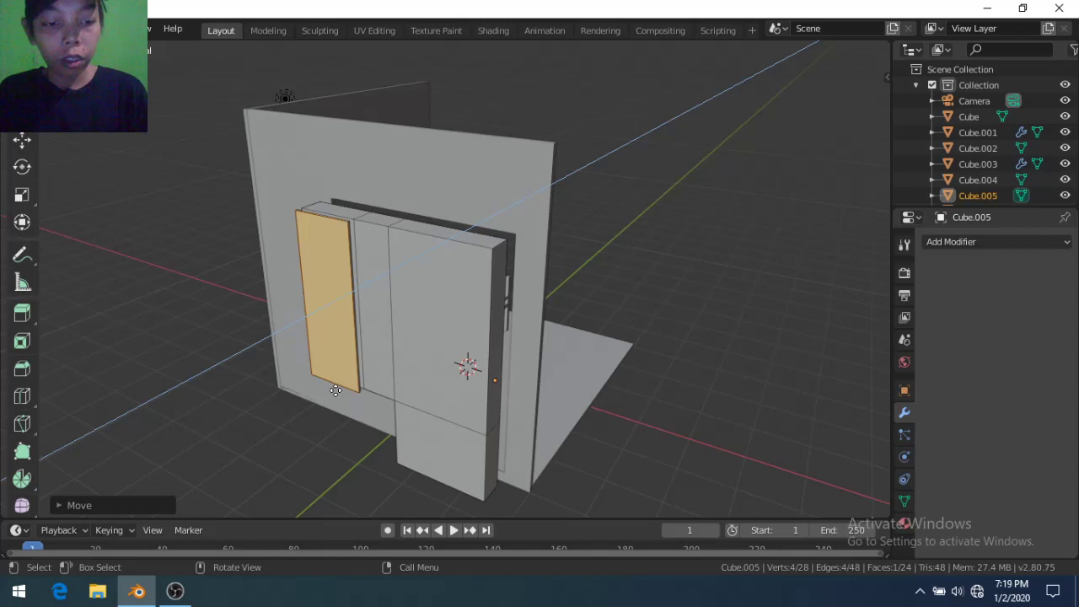
pyautogui.rightClick(336, 390)
pyautogui.hotkey('ctrl', 'z')
pyautogui.moveTo(336, 388)
pyautogui.mouseDown(button='middle')
pyautogui.moveTo(334, 345)
pyautogui.moveTo(350, 376)
pyautogui.mouseUp(button='middle')
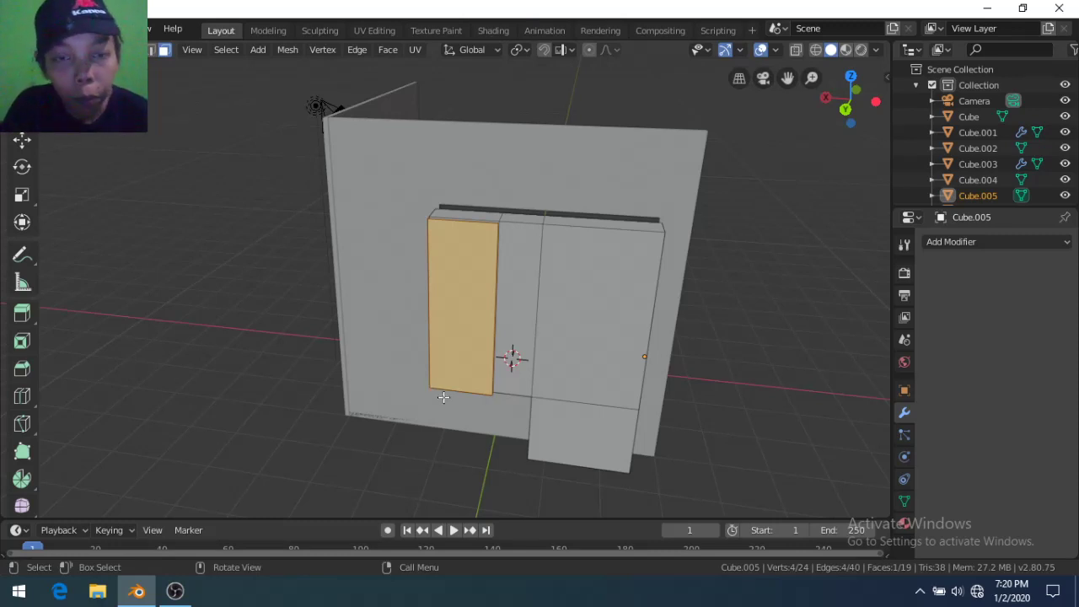
# Add a centred vertical loop cut across the left door face
pyautogui.hotkey('ctrl', 'r')
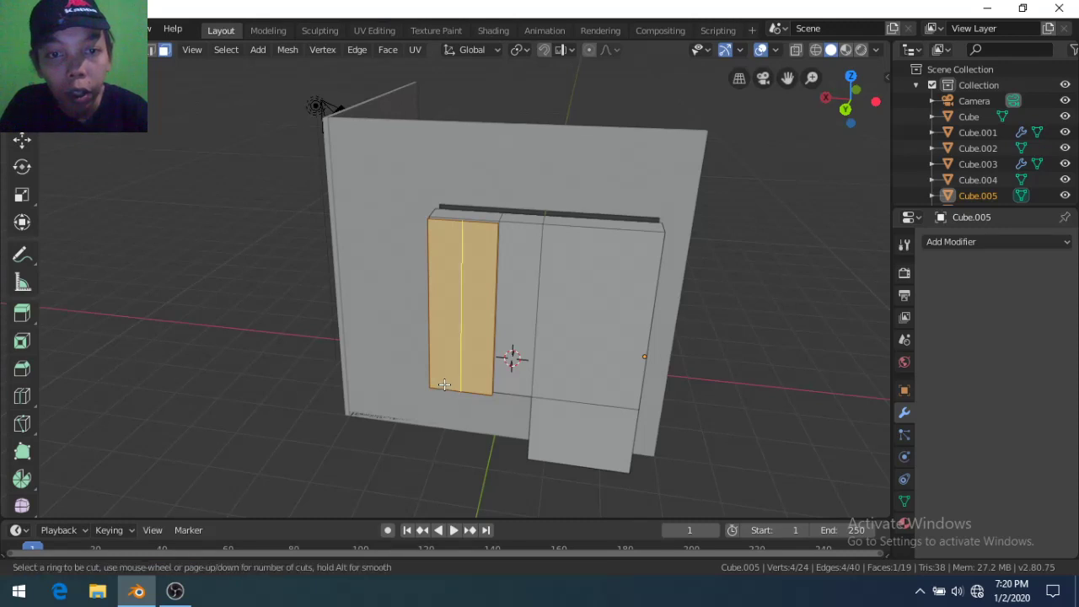
pyautogui.click(444, 384)
pyautogui.rightClick(444, 384)
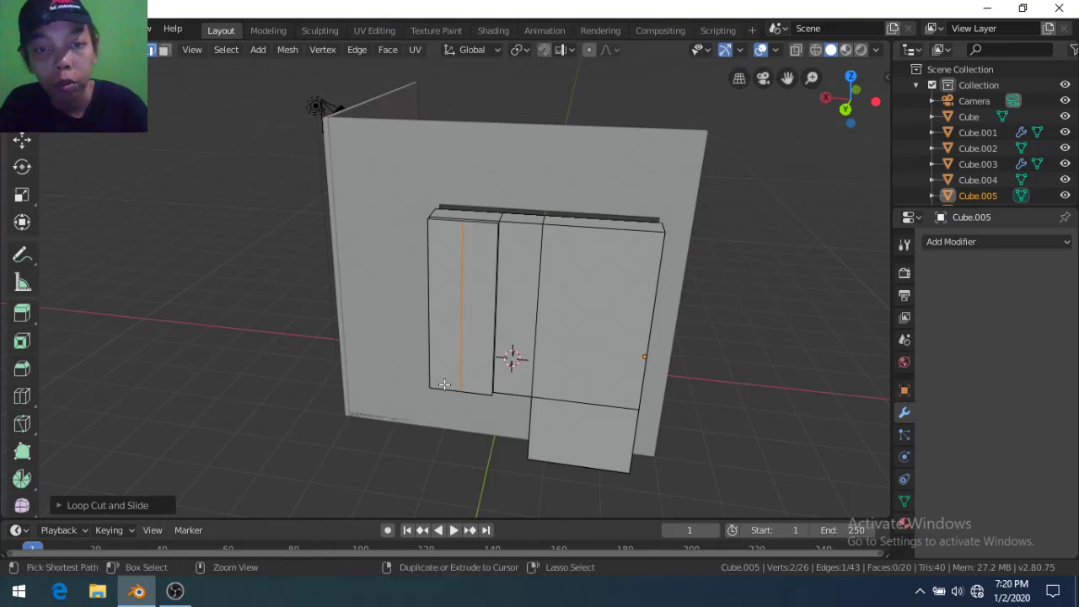
# Bevel the new middle edge to a width of 0.16 m
pyautogui.hotkey('ctrl', 'b')
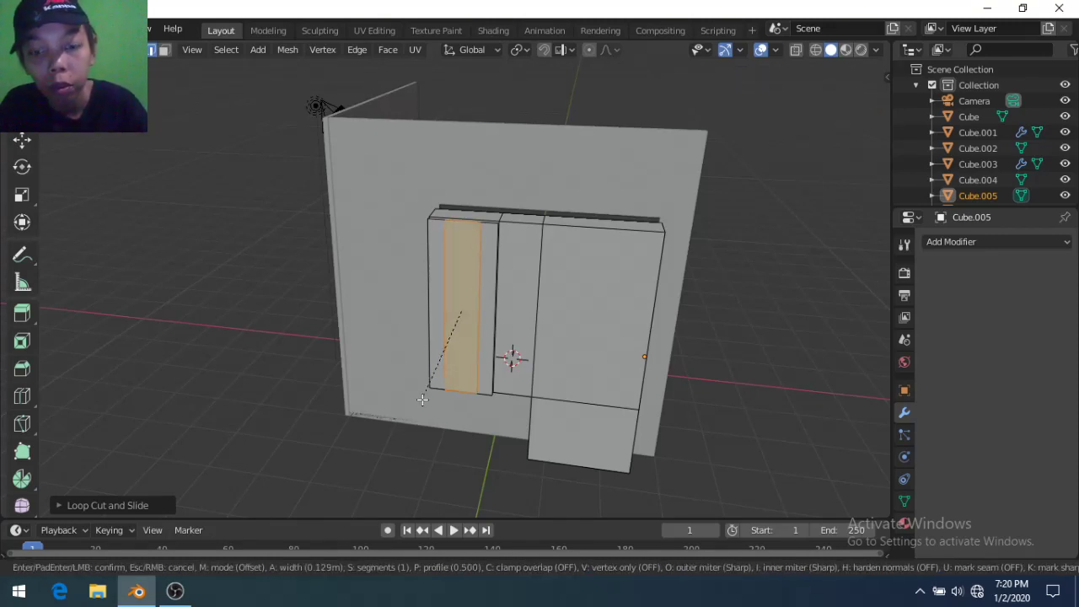
pyautogui.write('0')
pyautogui.write('.8')
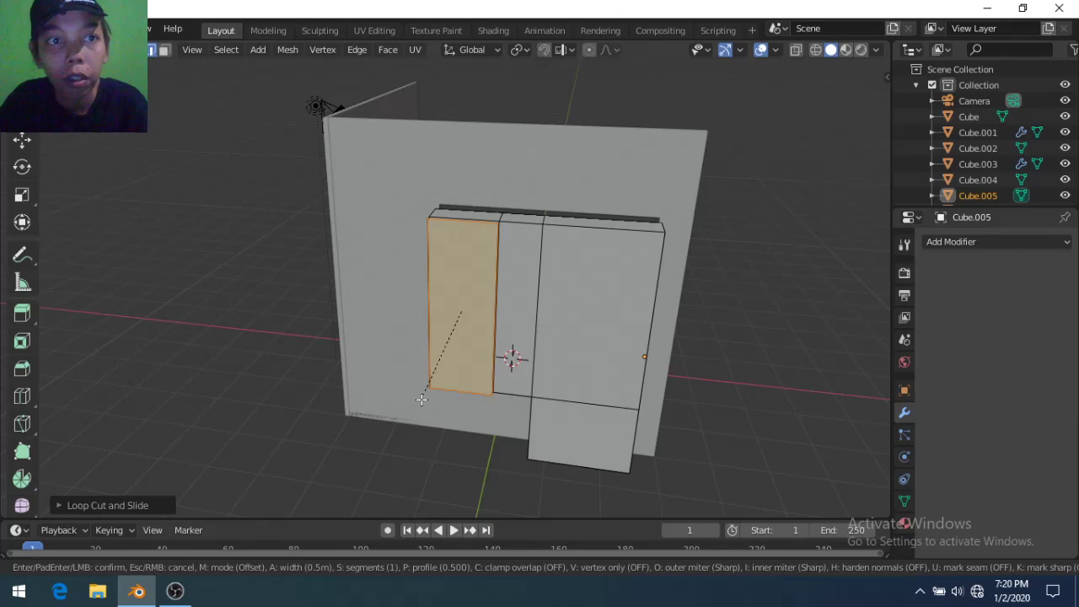
pyautogui.press('BackSpace')
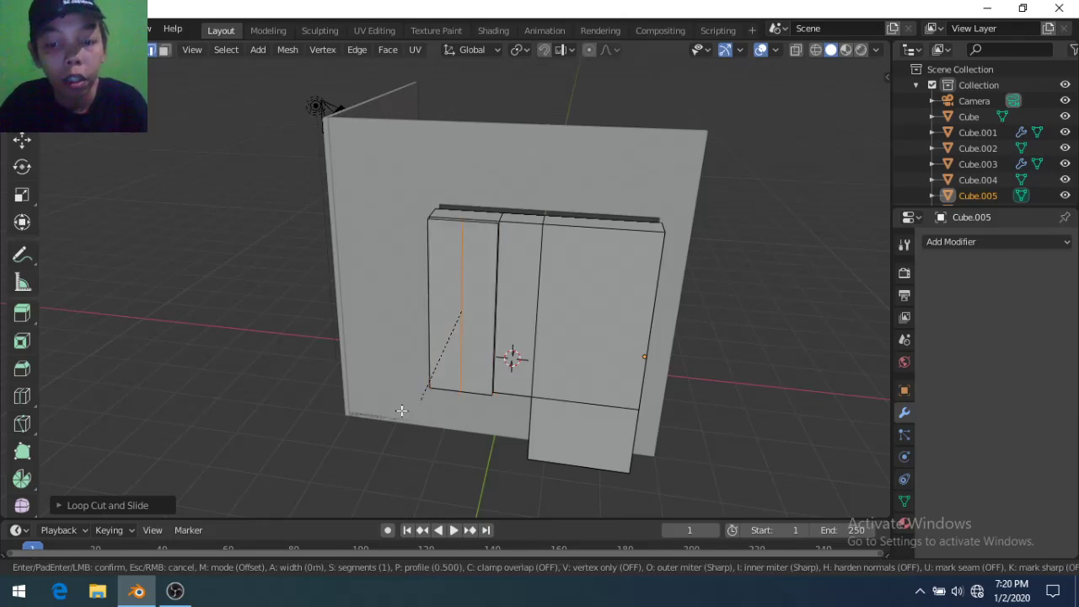
pyautogui.write('3')
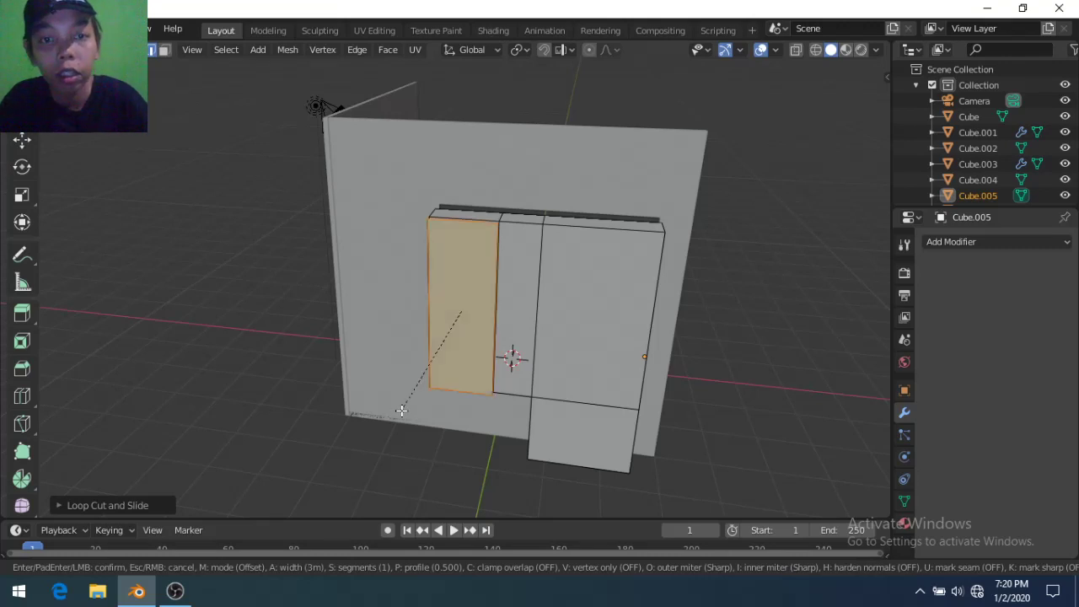
pyautogui.press('BackSpace')
pyautogui.write('0.8')
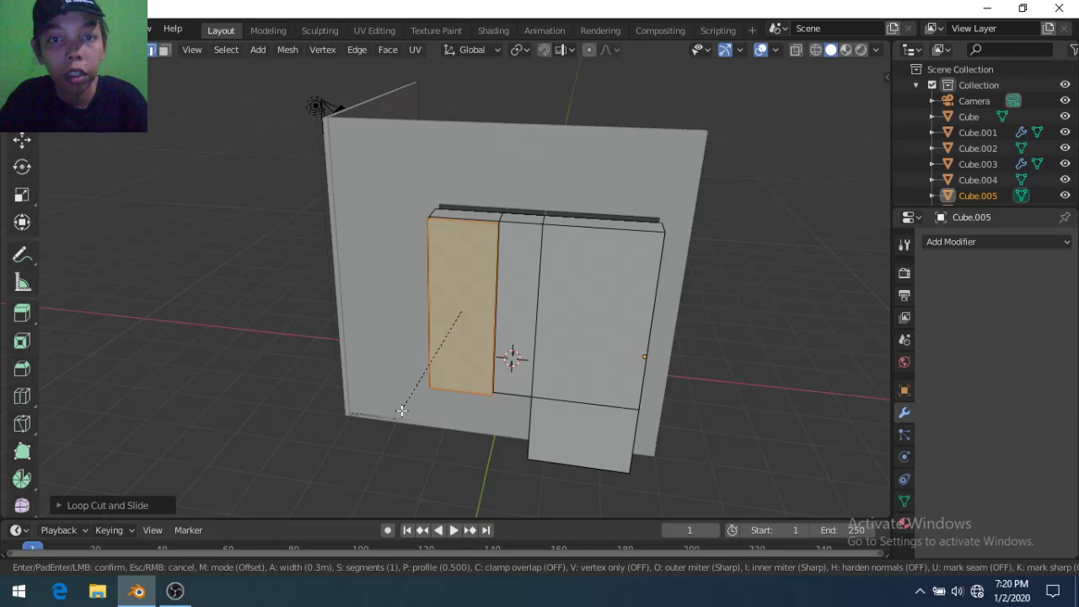
pyautogui.press('BackSpace')
pyautogui.write('2')
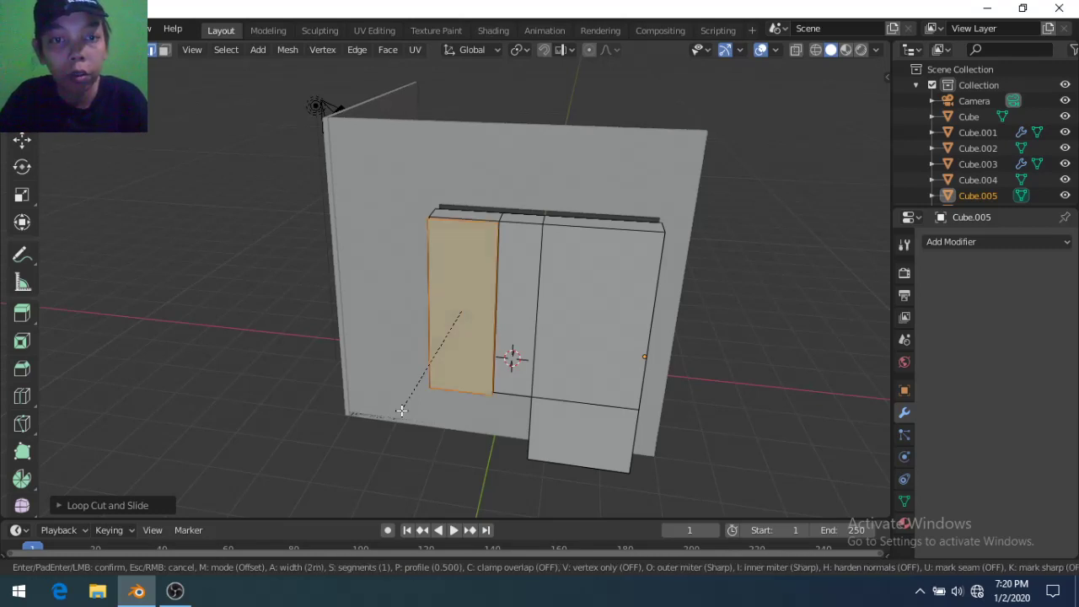
pyautogui.press('BackSpace')
pyautogui.write('2')
pyautogui.press('BackSpace')
pyautogui.write('1')
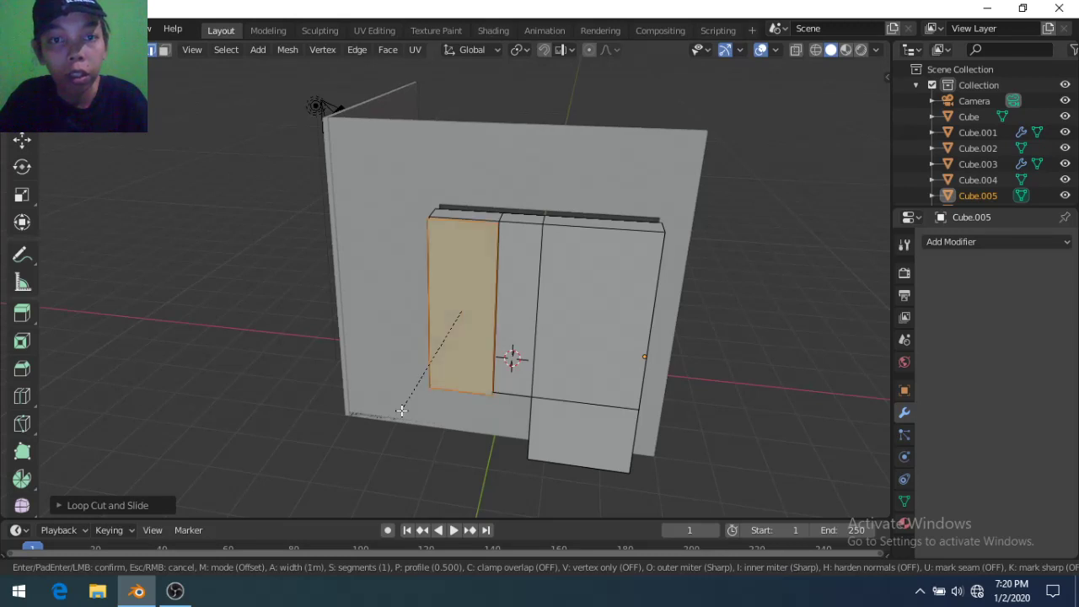
pyautogui.press('BackSpace')
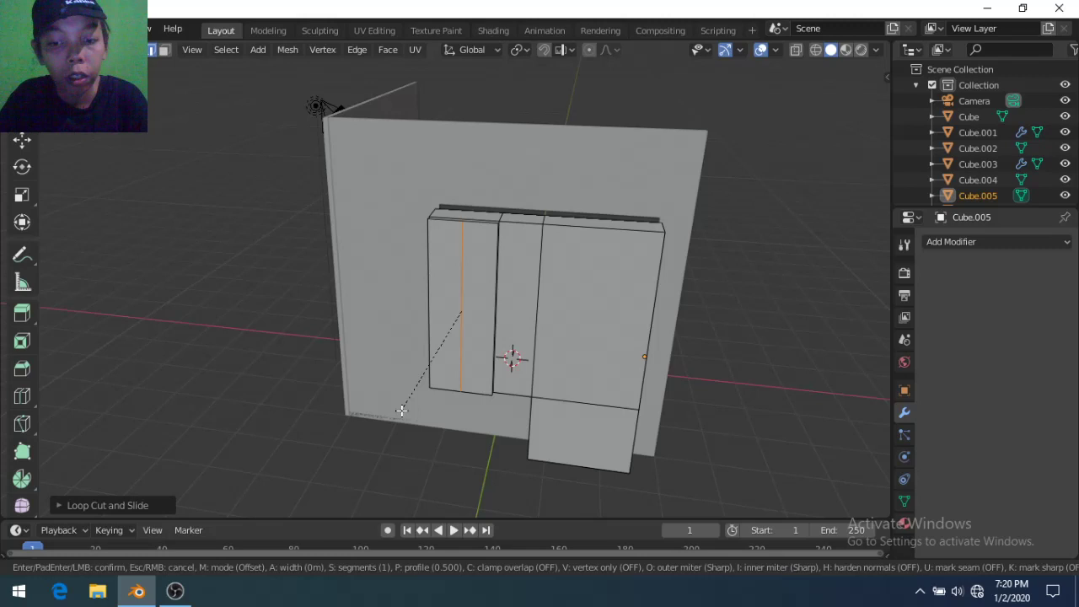
pyautogui.write('0.01')
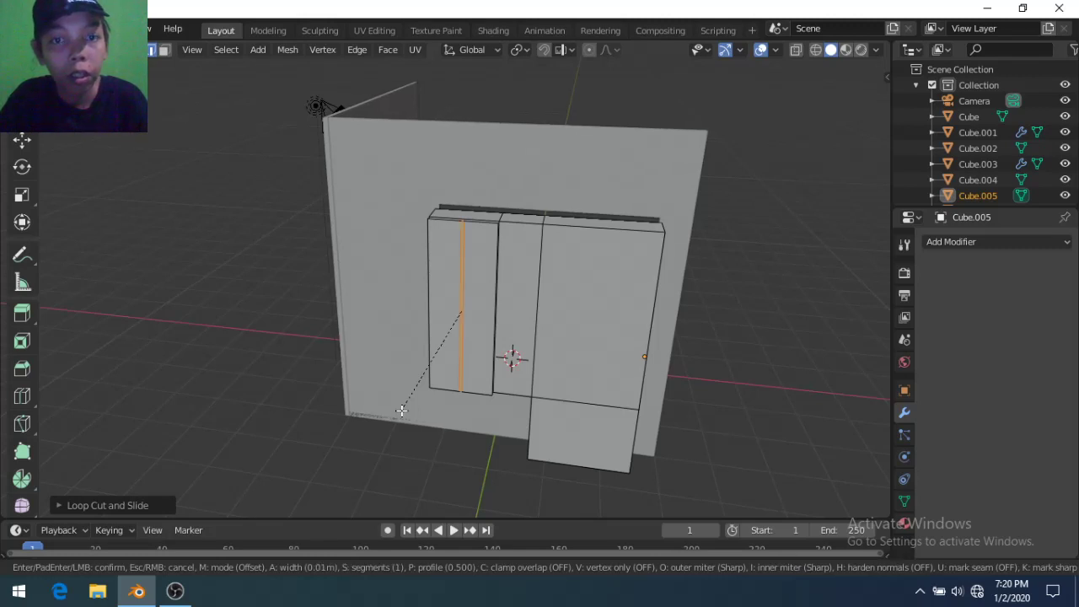
pyautogui.press('BackSpace')
pyautogui.write('9')
pyautogui.press('BackSpace')
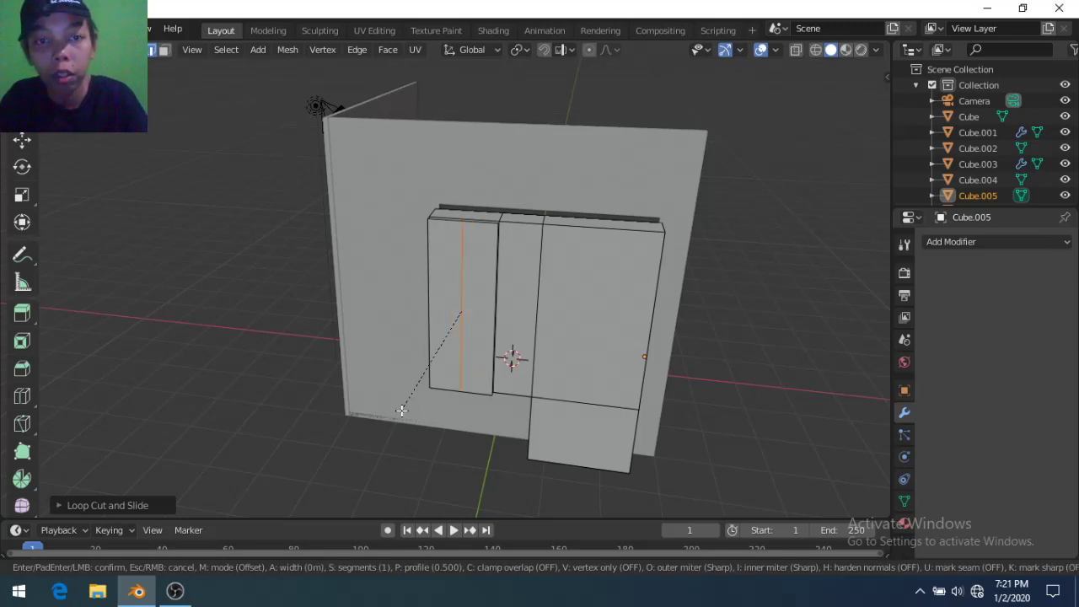
pyautogui.write('.1')
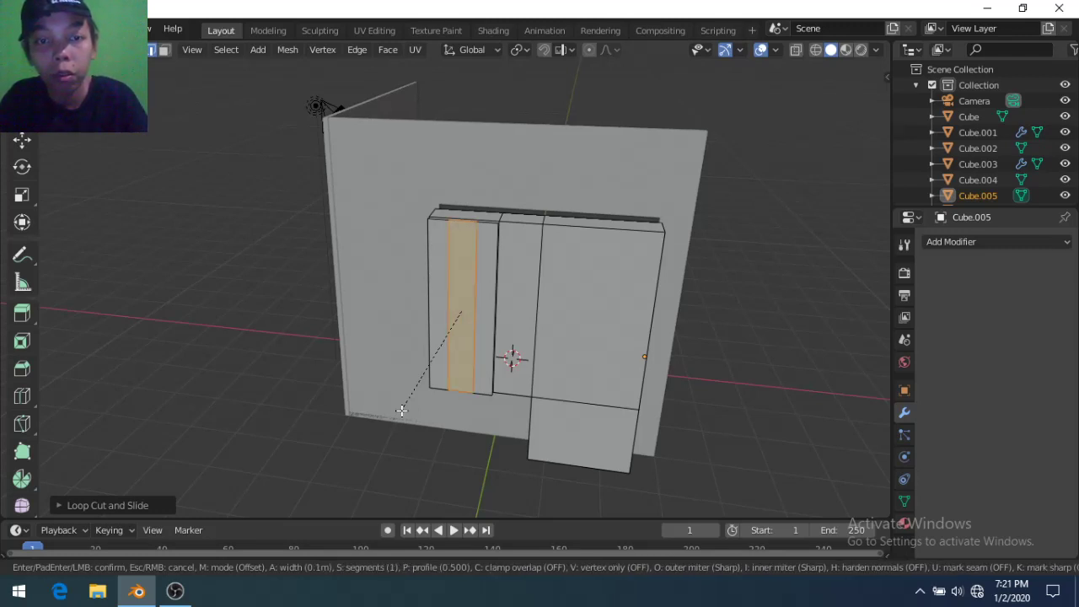
pyautogui.write('2')
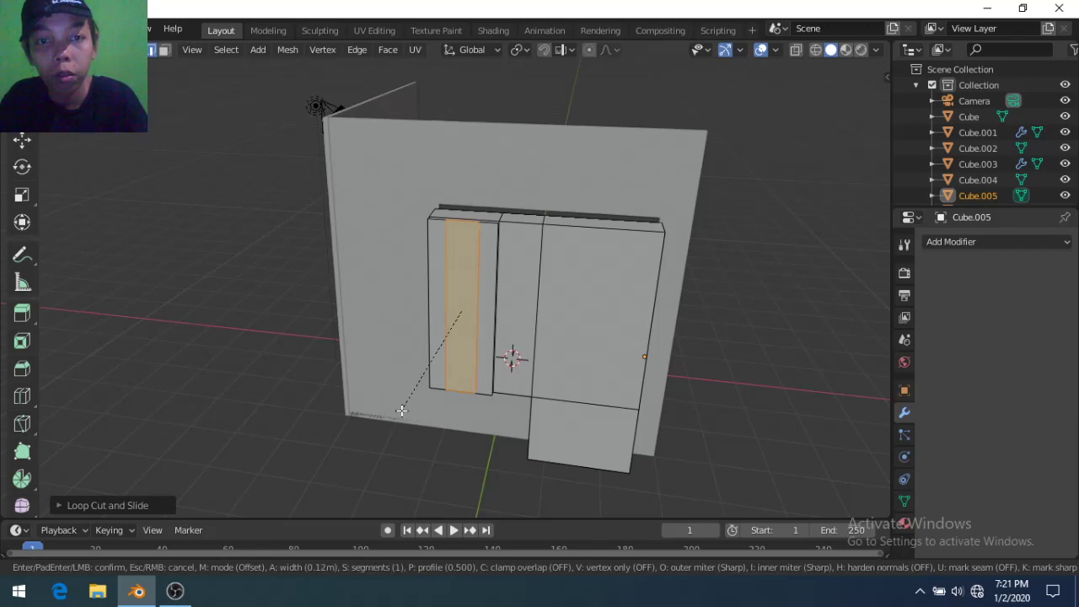
pyautogui.press('BackSpace')
pyautogui.write('6')
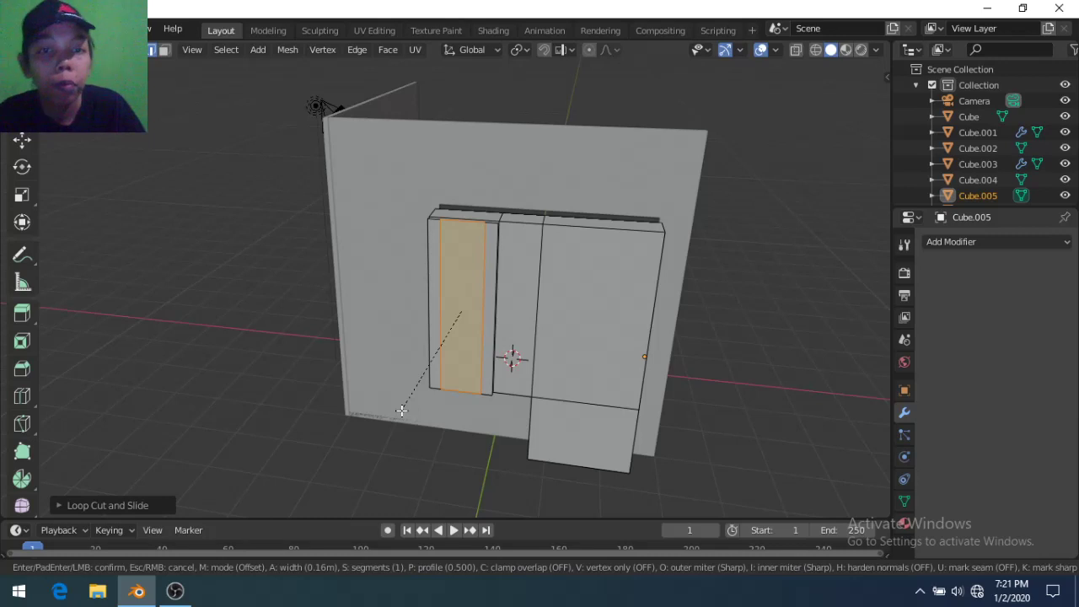
pyautogui.click(401, 410)
# Undo the bevel and loop cut, then extrude the selected door face
pyautogui.hotkey('ctrl', 'z')
pyautogui.hotkey('ctrl', 'z')
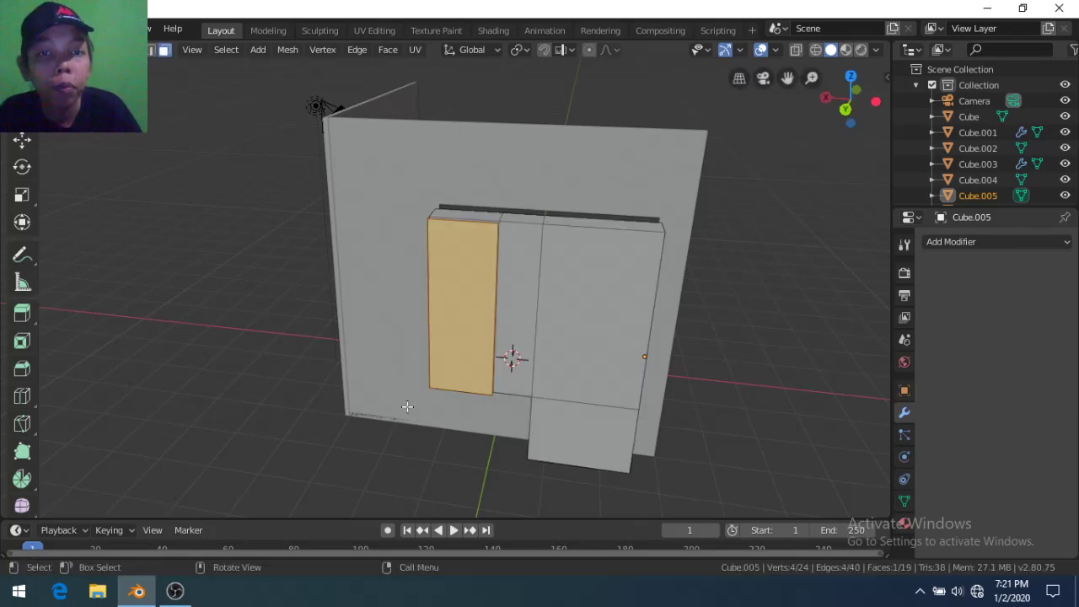
pyautogui.moveTo(553, 387)
pyautogui.mouseDown(button='middle')
pyautogui.moveTo(508, 430)
pyautogui.moveTo(549, 383)
pyautogui.mouseUp(button='middle')
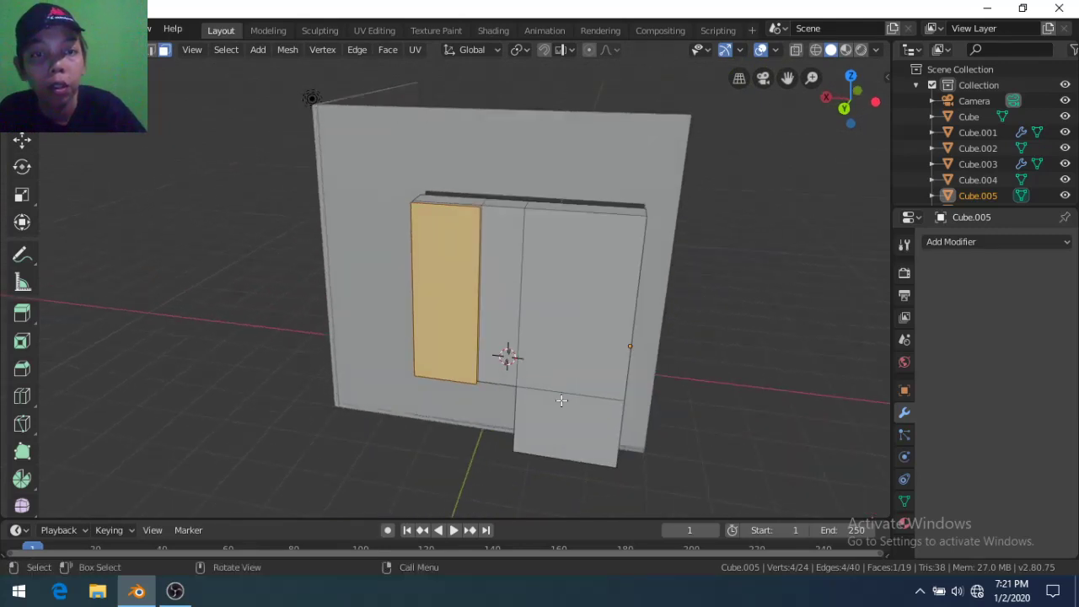
pyautogui.moveTo(436, 426); pyautogui.dragTo(475, 426, button='middle')
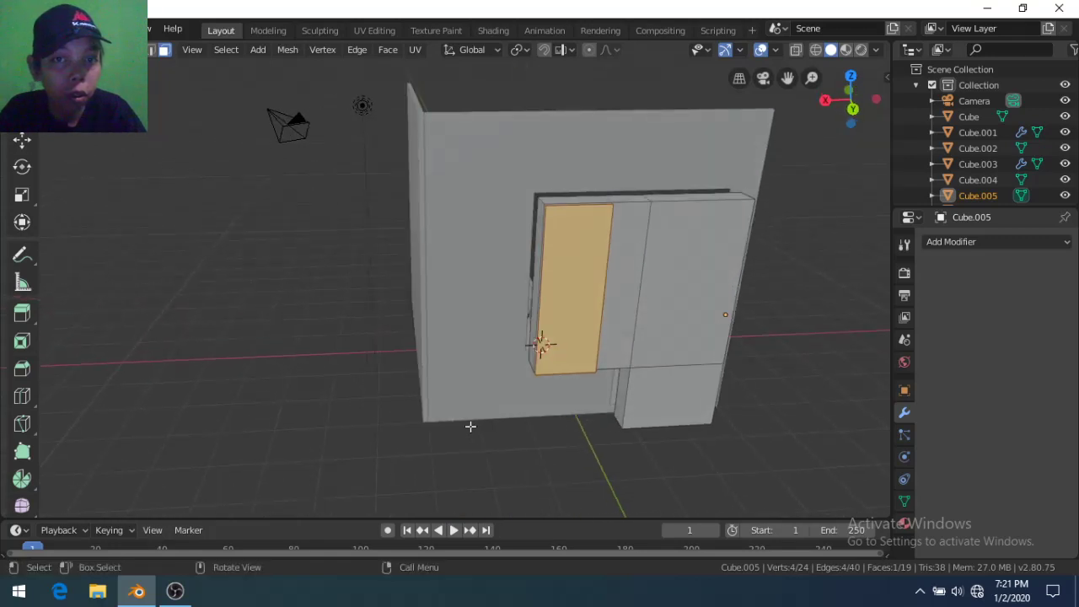
pyautogui.moveTo(568, 397); pyautogui.dragTo(531, 396, button='middle')
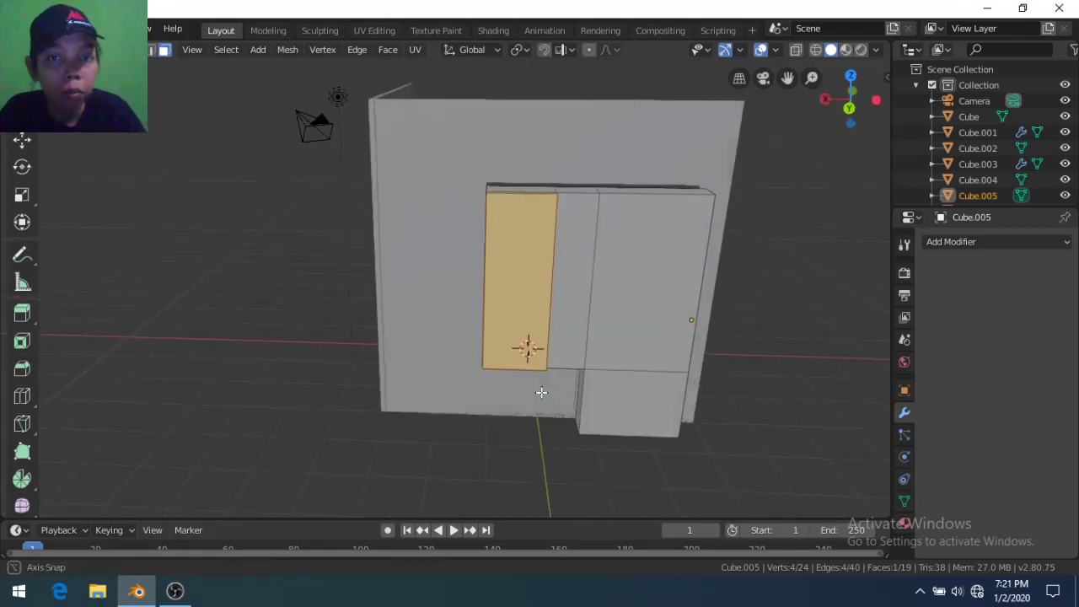
pyautogui.moveTo(531, 396); pyautogui.dragTo(492, 361, button='middle')
pyautogui.press('e')
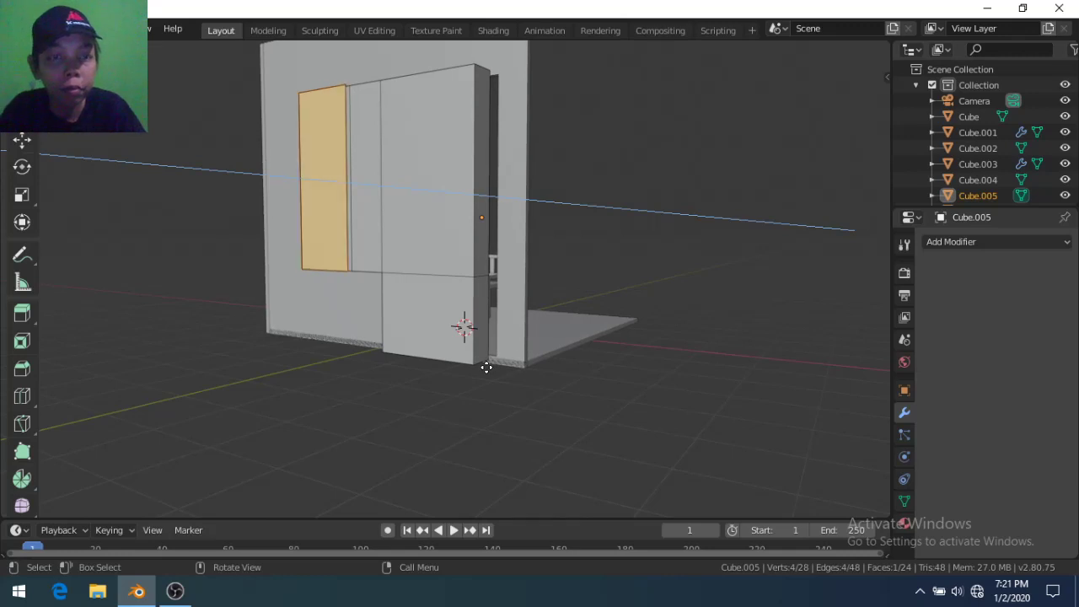
pyautogui.click(486, 367)
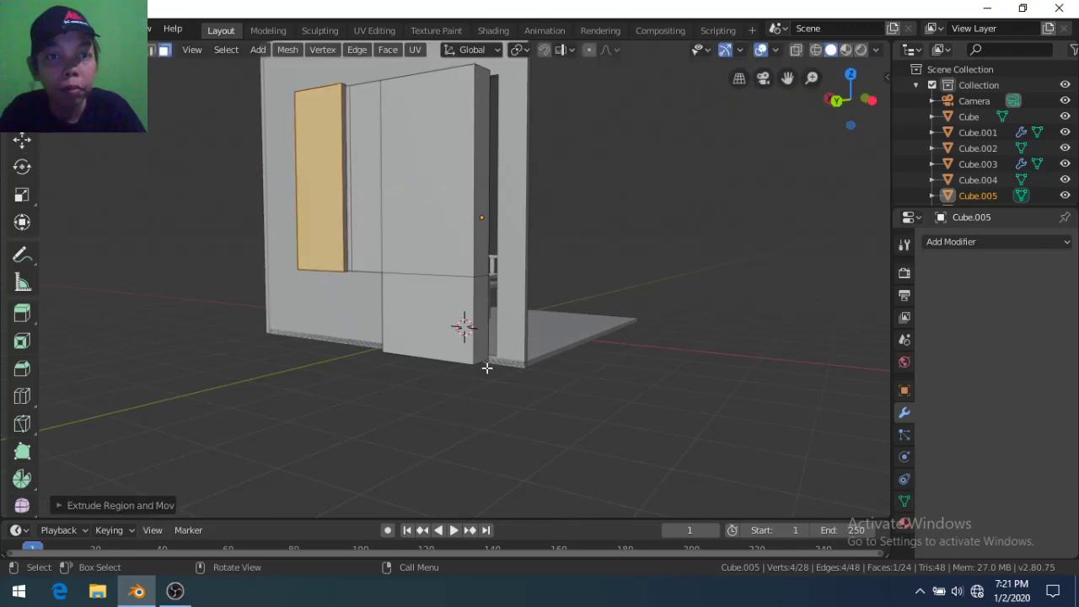
# Select the left door's thin top, side and strip faces together
pyautogui.moveTo(364, 320)
pyautogui.mouseDown(button='middle')
pyautogui.moveTo(402, 369)
pyautogui.moveTo(376, 376)
pyautogui.mouseUp(button='middle')
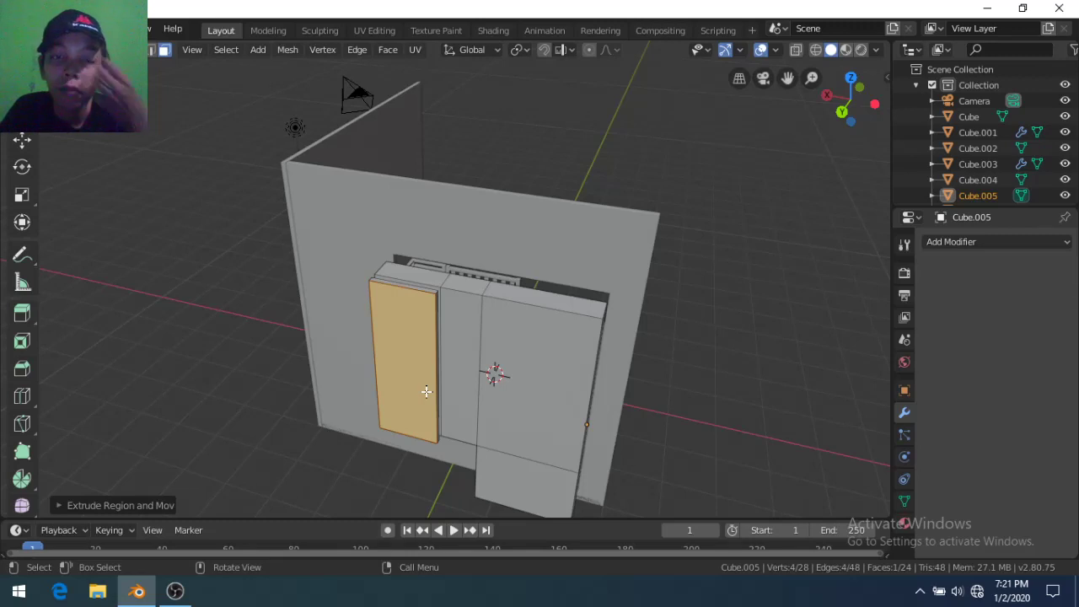
pyautogui.scroll(2, 402, 354)
pyautogui.moveTo(403, 346); pyautogui.dragTo(399, 381, button='middle')
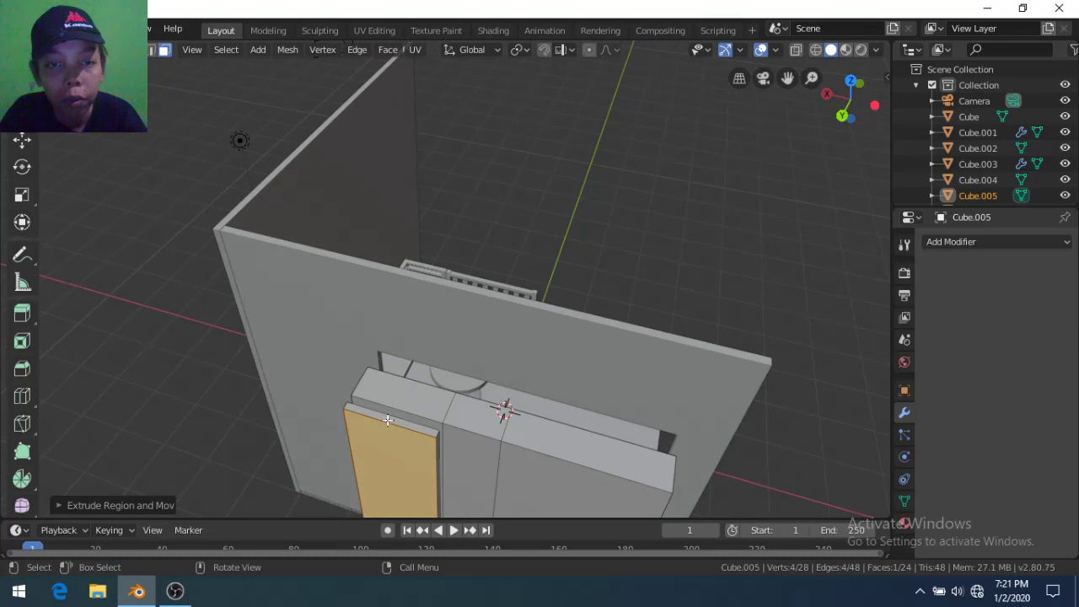
pyautogui.click(387, 418)
pyautogui.moveTo(424, 441)
pyautogui.mouseDown(button='middle')
pyautogui.moveTo(379, 405)
pyautogui.moveTo(295, 386)
pyautogui.mouseUp(button='middle')
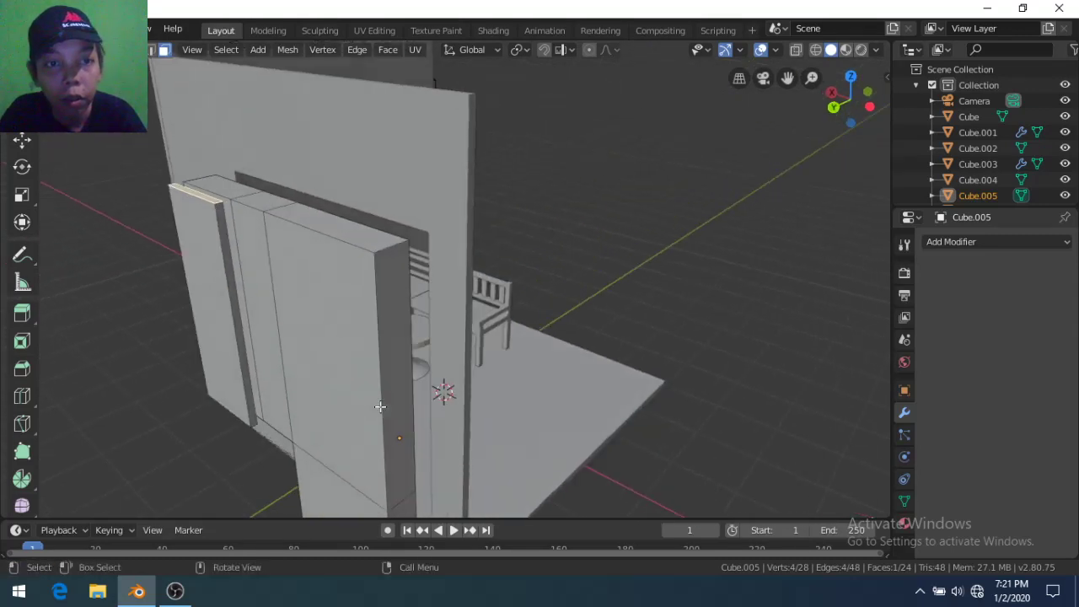
pyautogui.keyDown('shift'); pyautogui.click(241, 367); pyautogui.keyUp('shift')
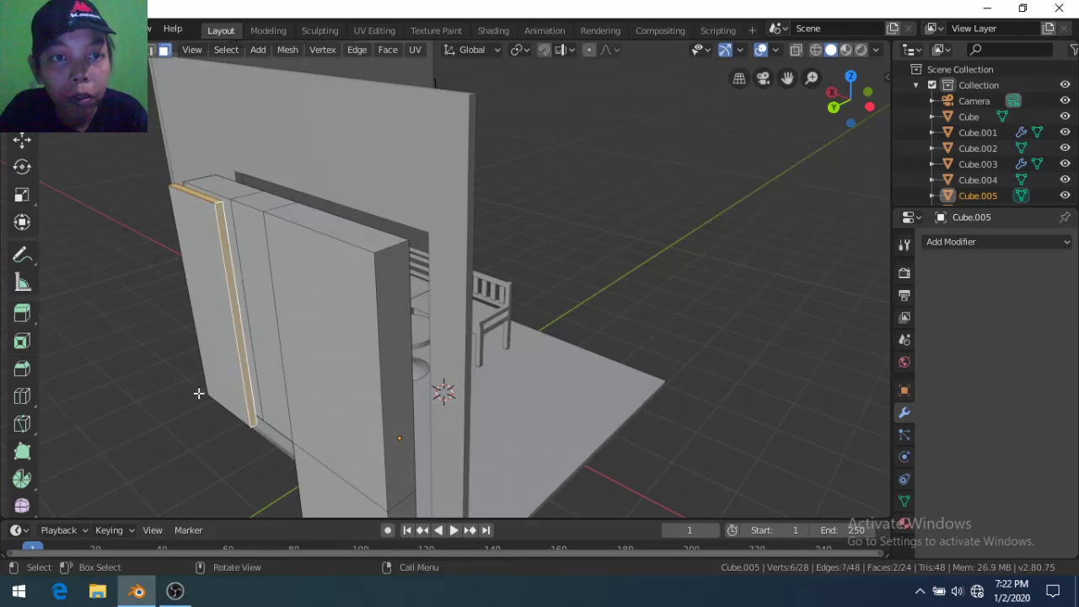
pyautogui.moveTo(204, 384)
pyautogui.mouseDown(button='middle')
pyautogui.moveTo(472, 362)
pyautogui.moveTo(301, 357)
pyautogui.moveTo(320, 369)
pyautogui.mouseUp(button='middle')
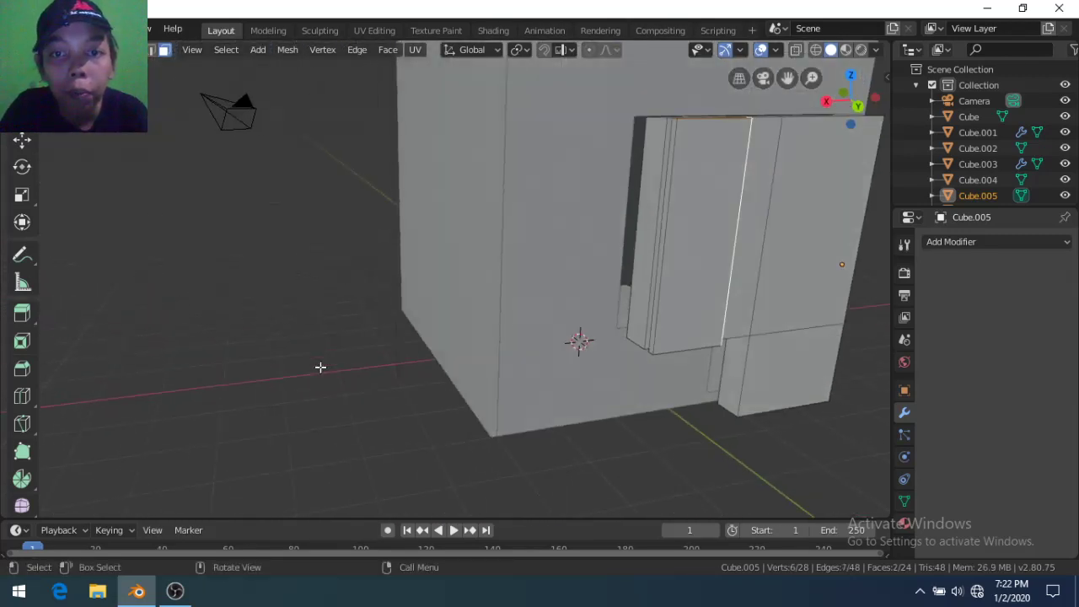
pyautogui.moveTo(603, 333); pyautogui.dragTo(638, 359, button='middle')
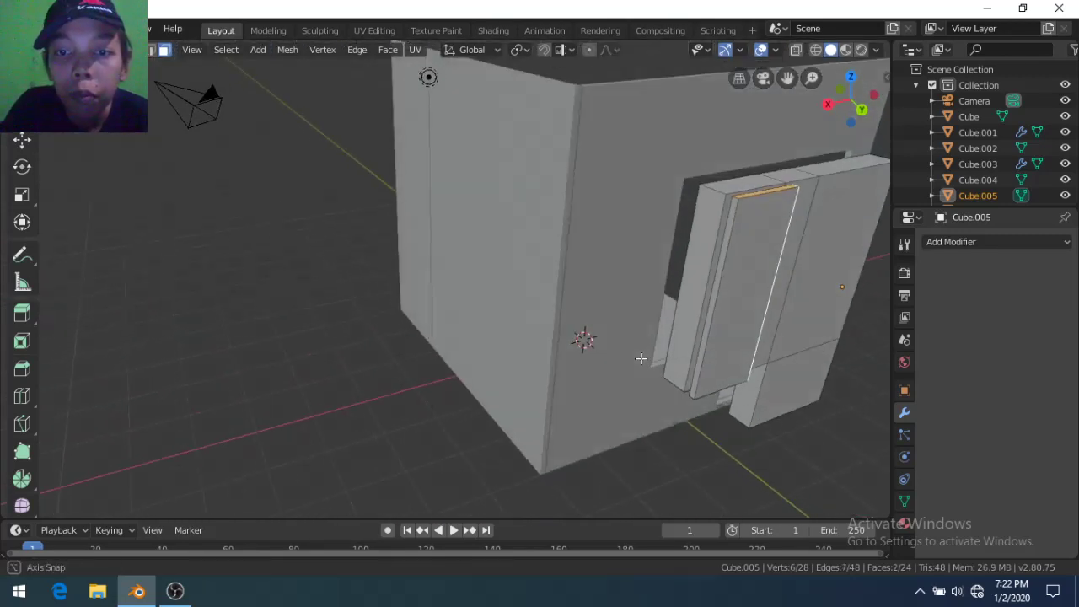
pyautogui.keyDown('shift'); pyautogui.click(700, 362); pyautogui.keyUp('shift')
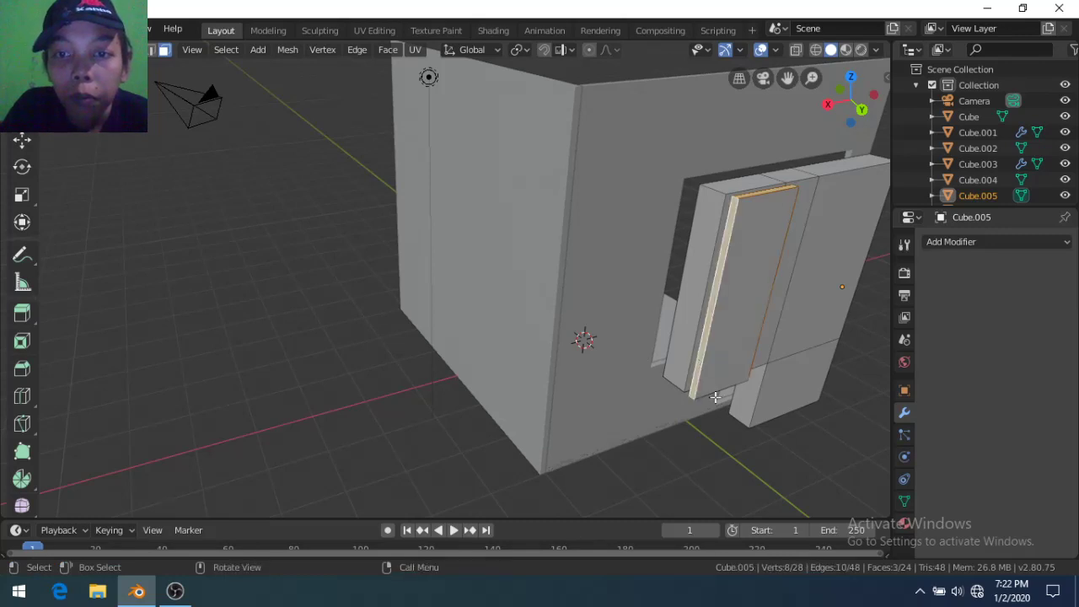
pyautogui.moveTo(719, 420)
pyautogui.mouseDown(button='middle')
pyautogui.moveTo(710, 368)
pyautogui.moveTo(677, 345)
pyautogui.mouseUp(button='middle')
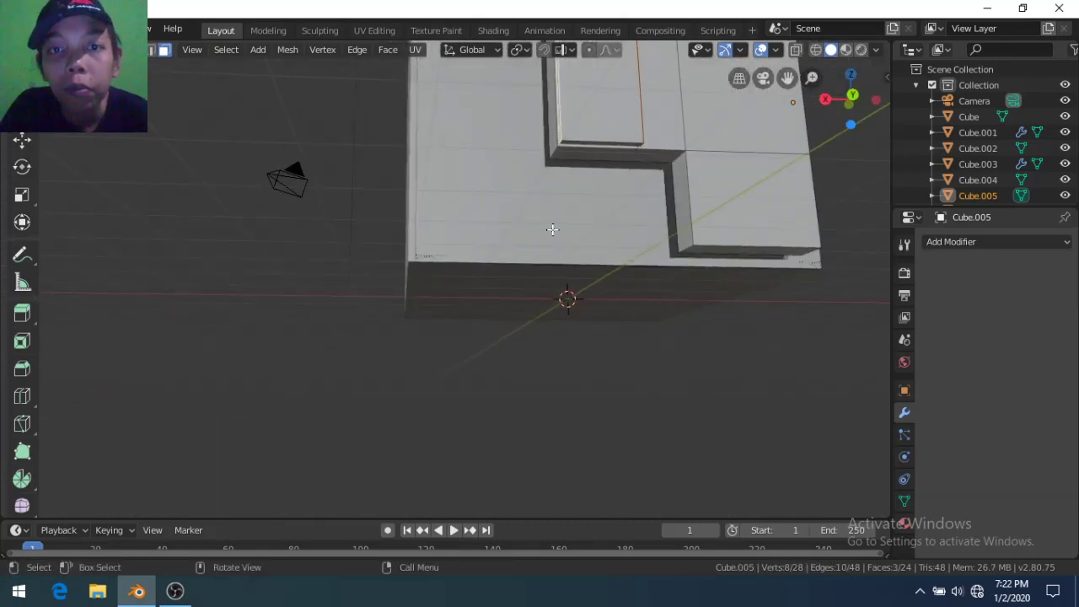
pyautogui.keyDown('shift'); pyautogui.click(594, 143); pyautogui.keyUp('shift')
pyautogui.moveTo(607, 188); pyautogui.dragTo(605, 269, button='middle')
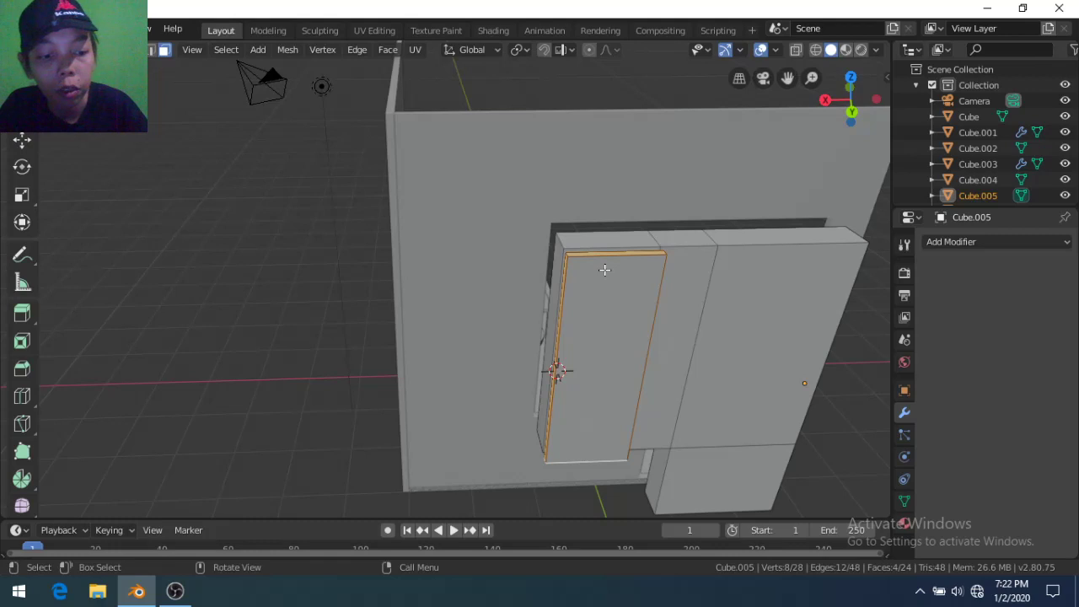
# Duplicate the selected door faces in place and give them a 0.08 m Solidify modifier
pyautogui.hotkey('shift', 'd')
pyautogui.rightClick(604, 269)
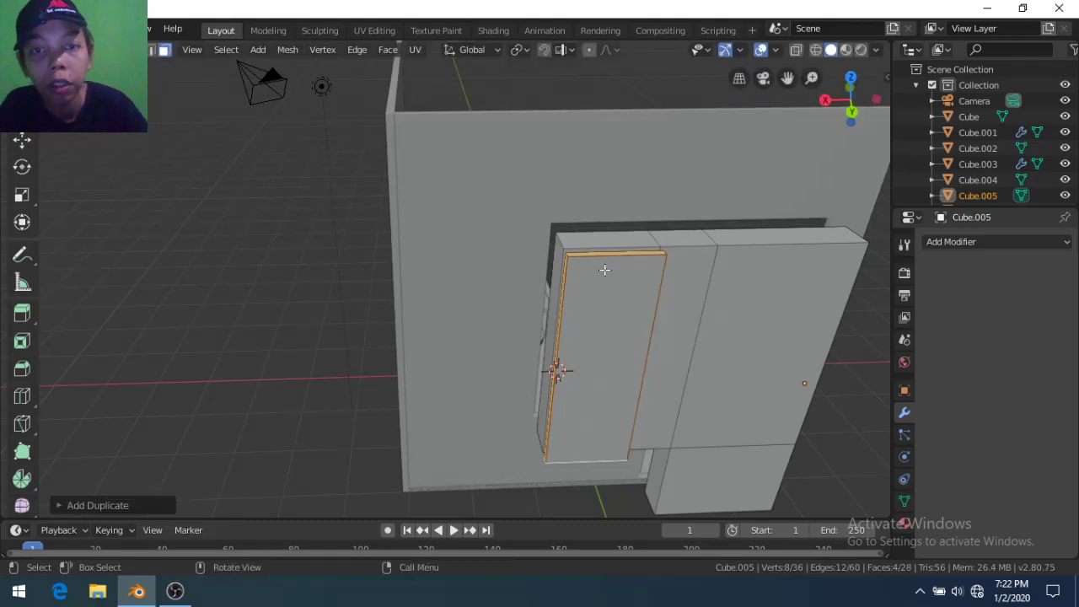
pyautogui.click(943, 244)
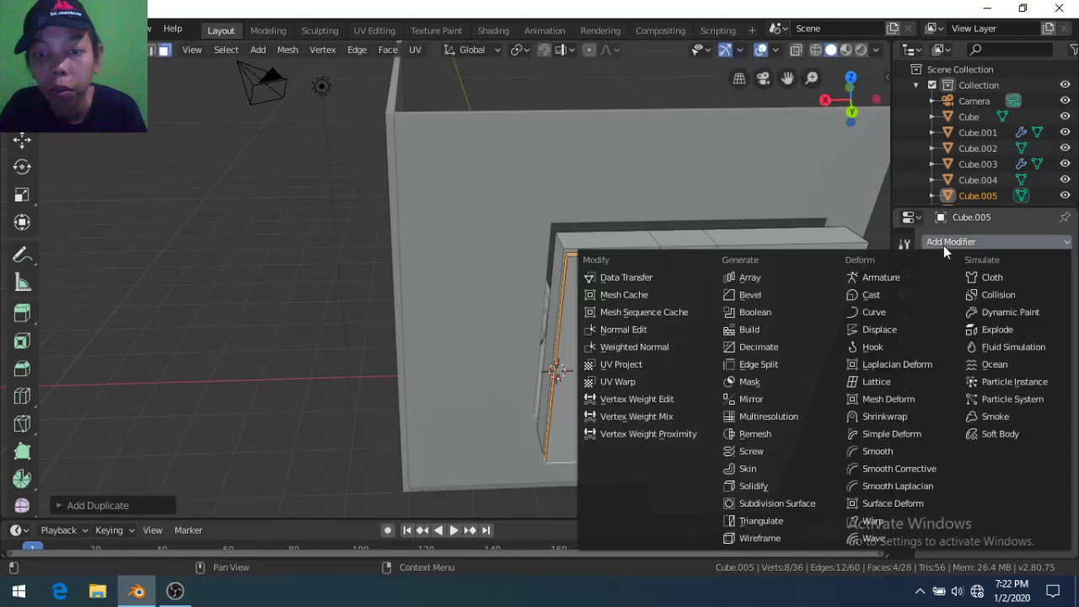
pyautogui.click(773, 486)
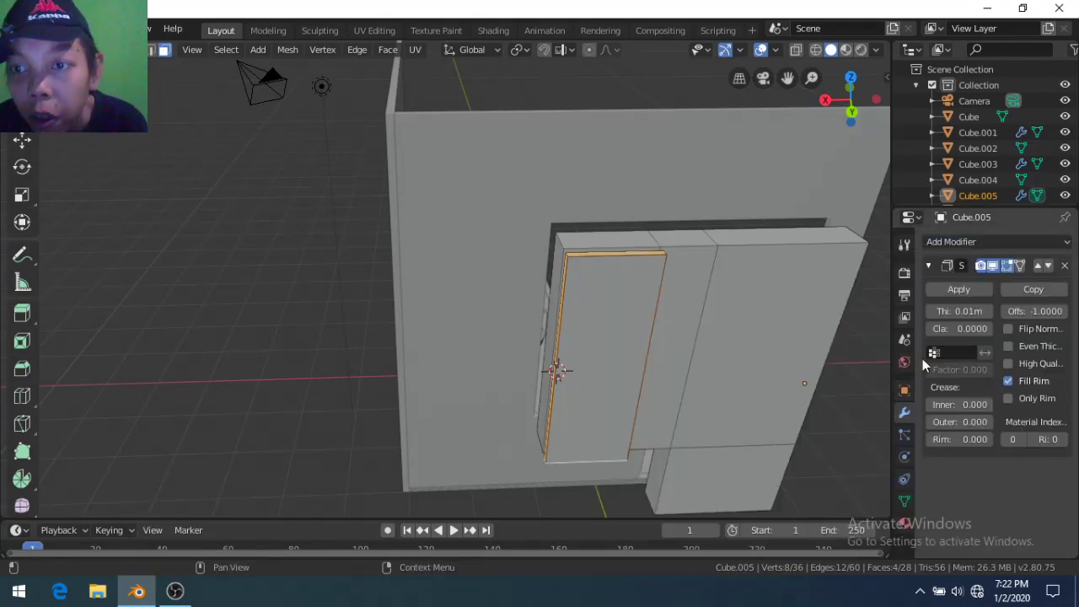
pyautogui.moveTo(958, 311)
pyautogui.mouseDown()
pyautogui.moveTo(977, 311)
pyautogui.moveTo(948, 311)
pyautogui.mouseUp()
pyautogui.write('8')
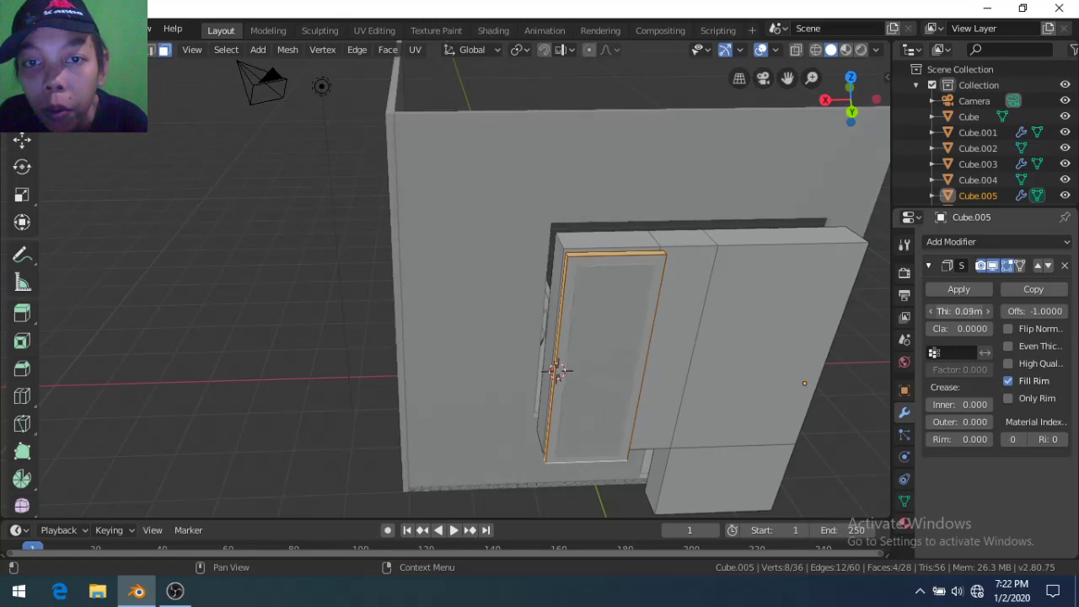
# Select the linked door frame, shift it along Y, and deselect the stray right-door face
pyautogui.click(752, 375)
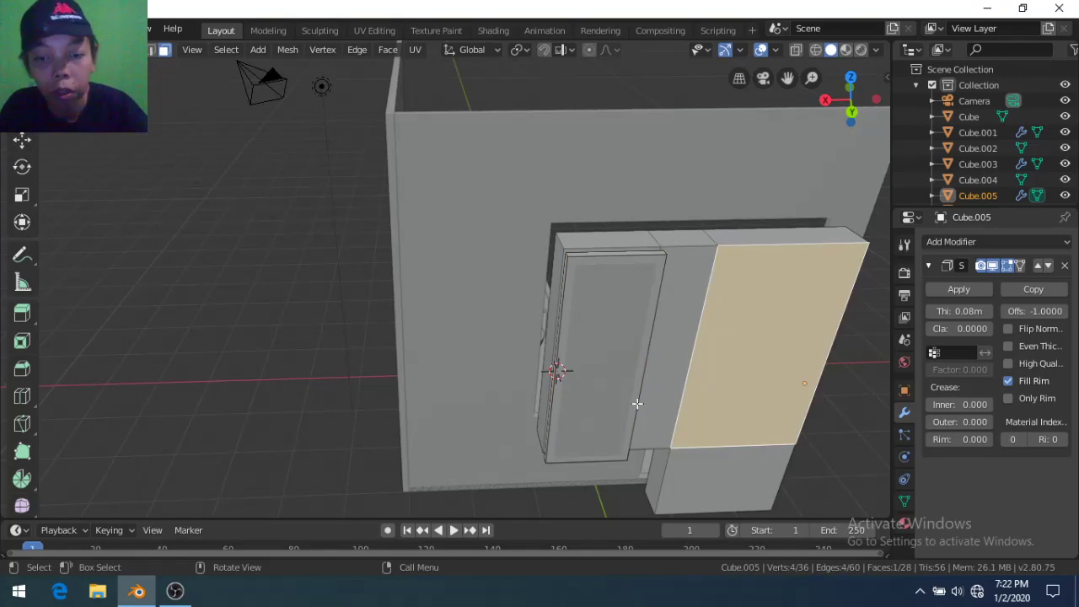
pyautogui.press('l')
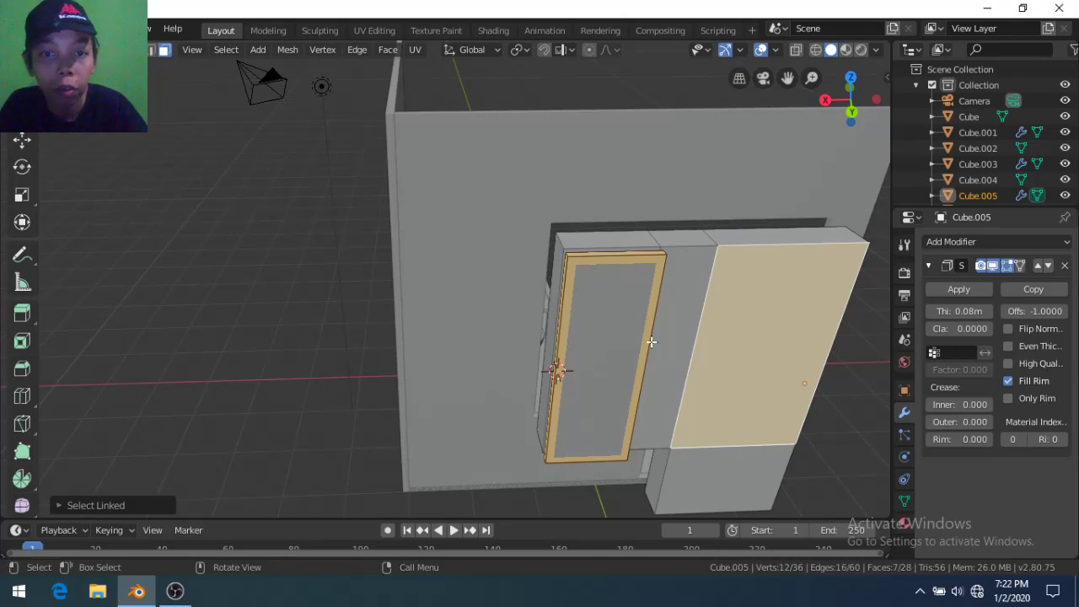
pyautogui.press('g')
pyautogui.press('y')
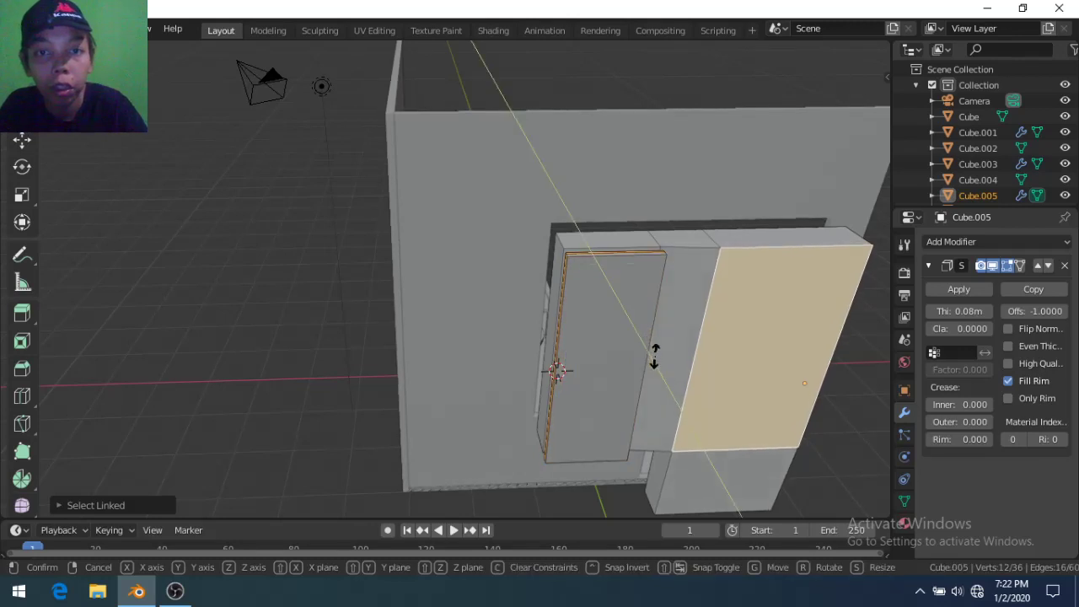
pyautogui.click(658, 365)
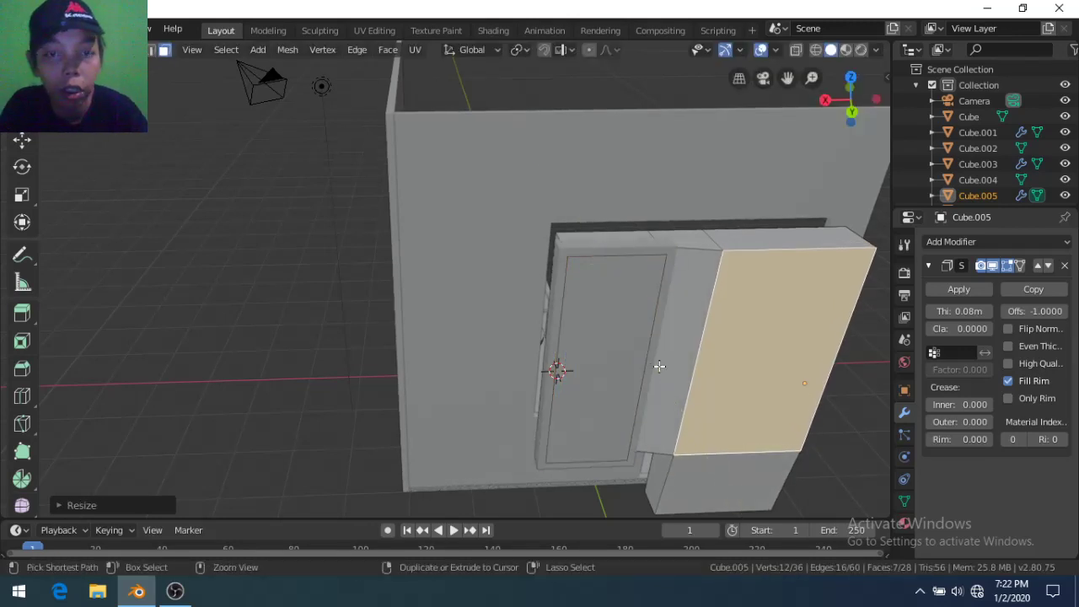
pyautogui.hotkey('ctrl', 'l')
pyautogui.keyDown('alt'); pyautogui.click(554, 366); pyautogui.keyUp('alt')
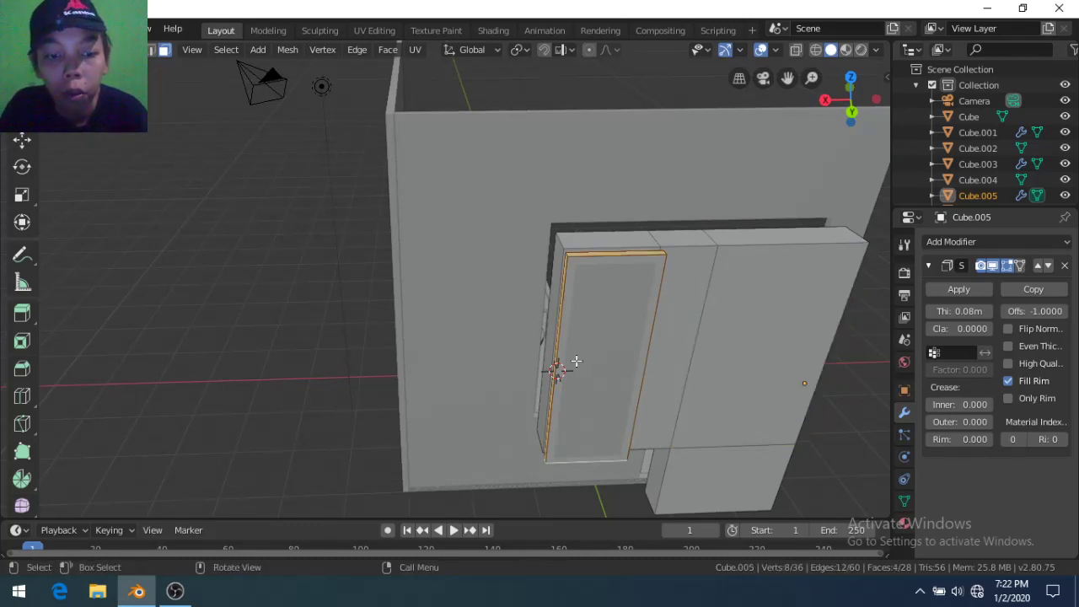
# Adjust the left door frame along the Y axis and attempt to apply the Solidify modifier
pyautogui.press('g')
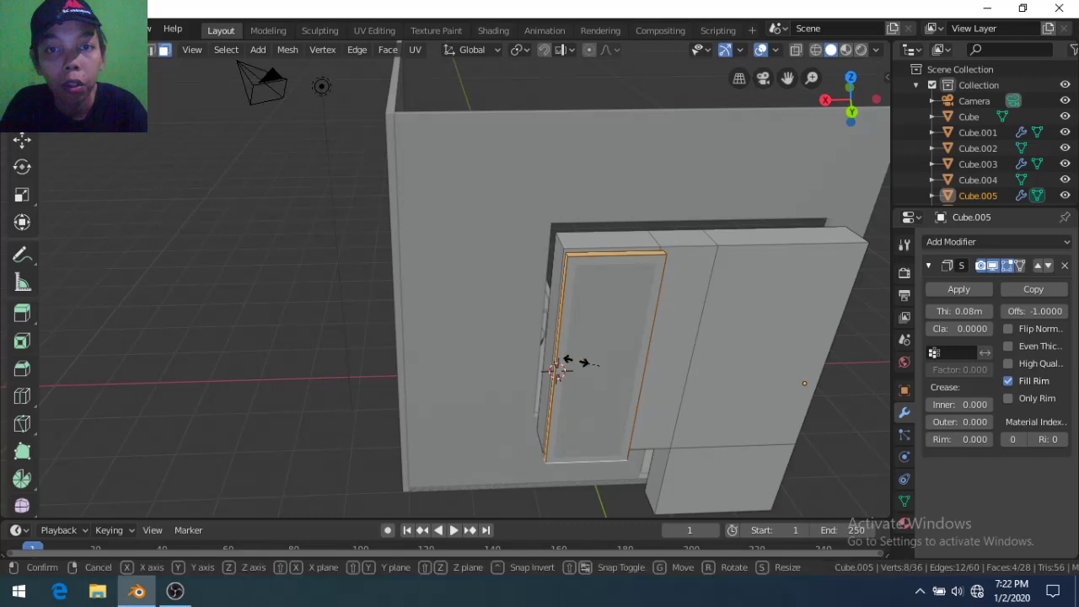
pyautogui.press('y')
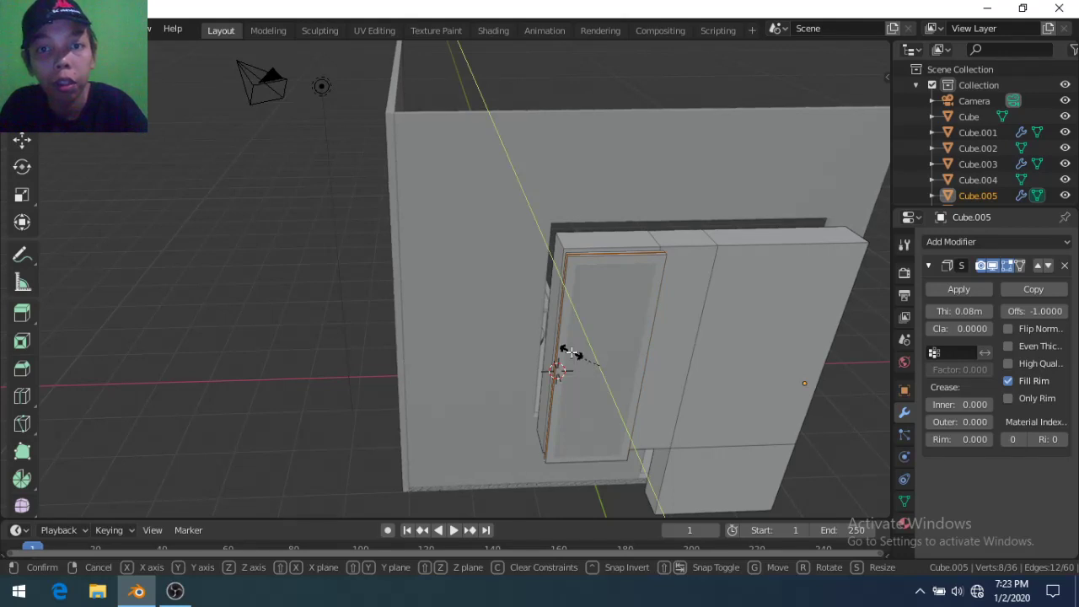
pyautogui.click(564, 358)
pyautogui.scroll(2, 562, 360)
pyautogui.scroll(2, 562, 360)
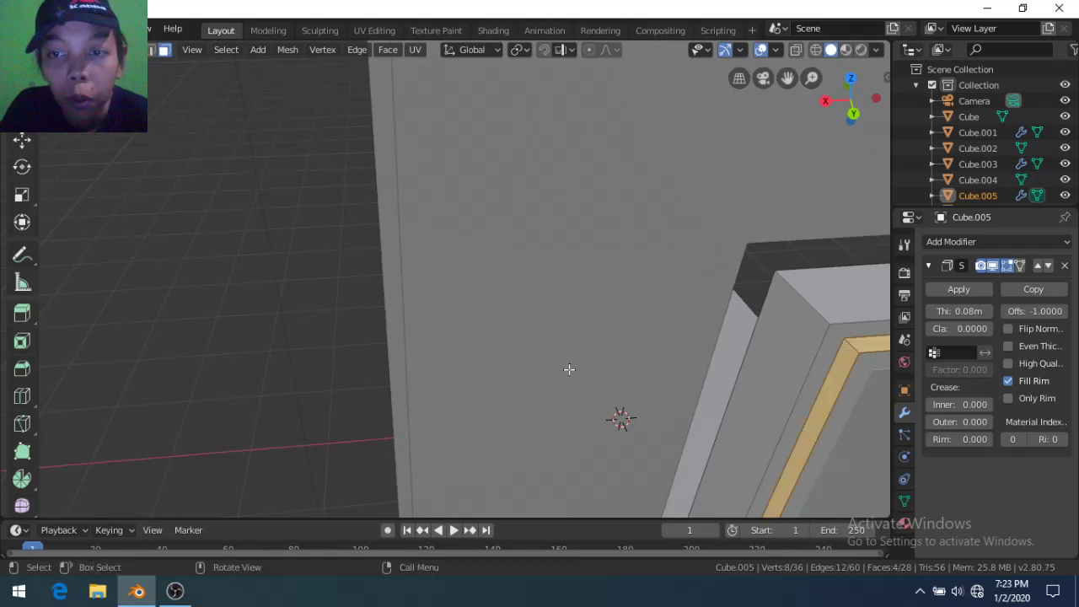
pyautogui.scroll(-5, 564, 368)
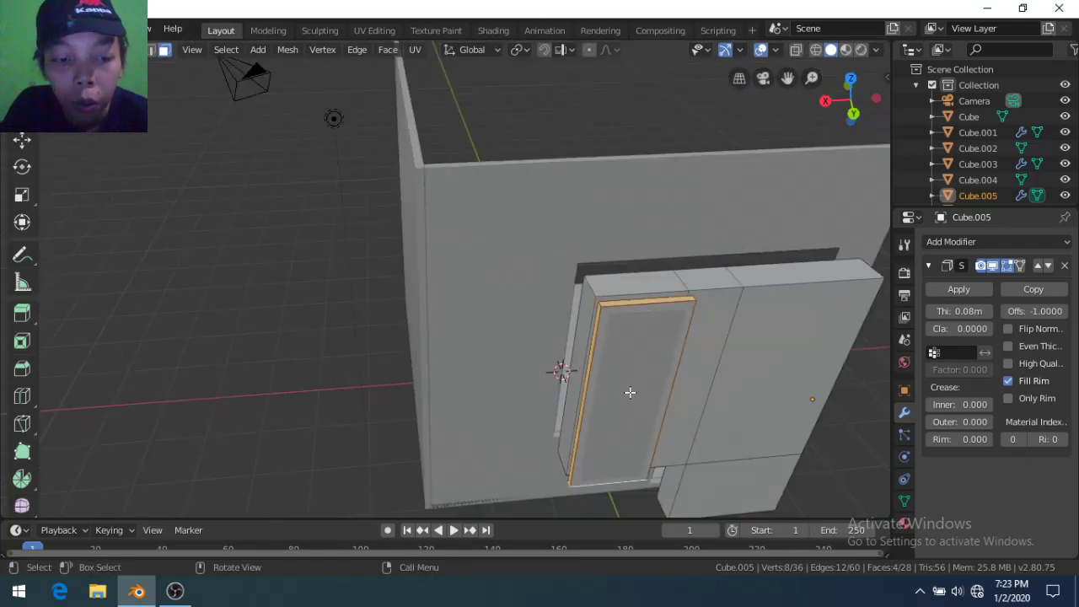
pyautogui.press('s')
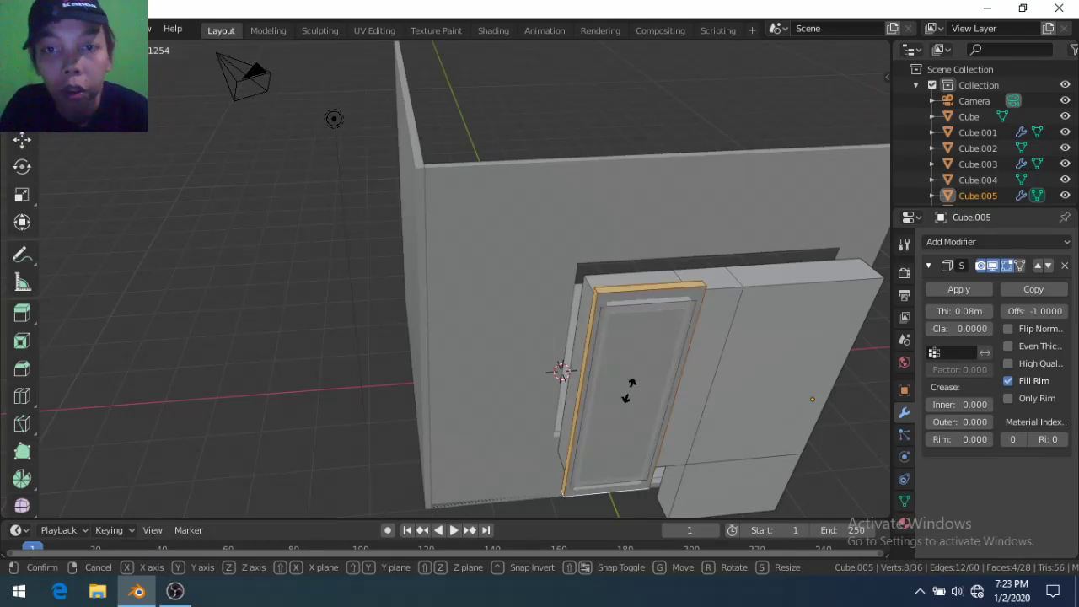
pyautogui.press('y')
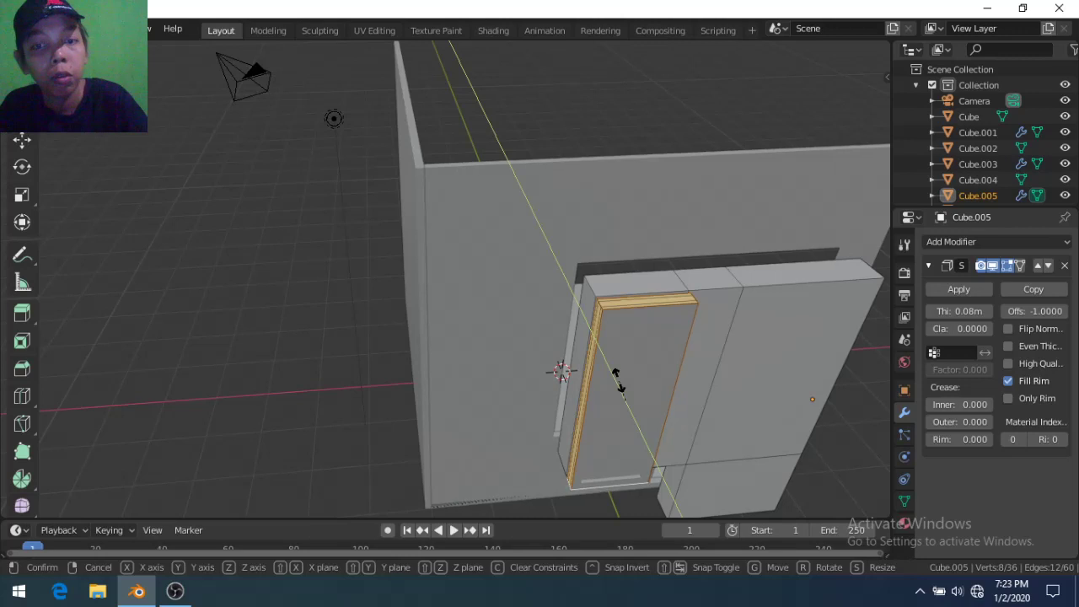
pyautogui.click(618, 381)
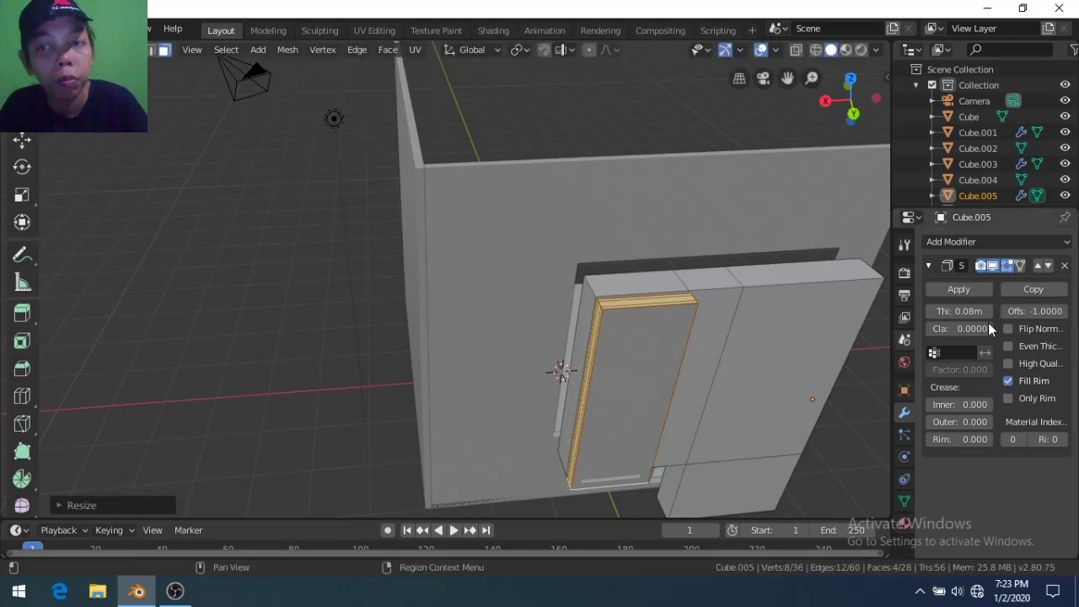
pyautogui.click(973, 288)
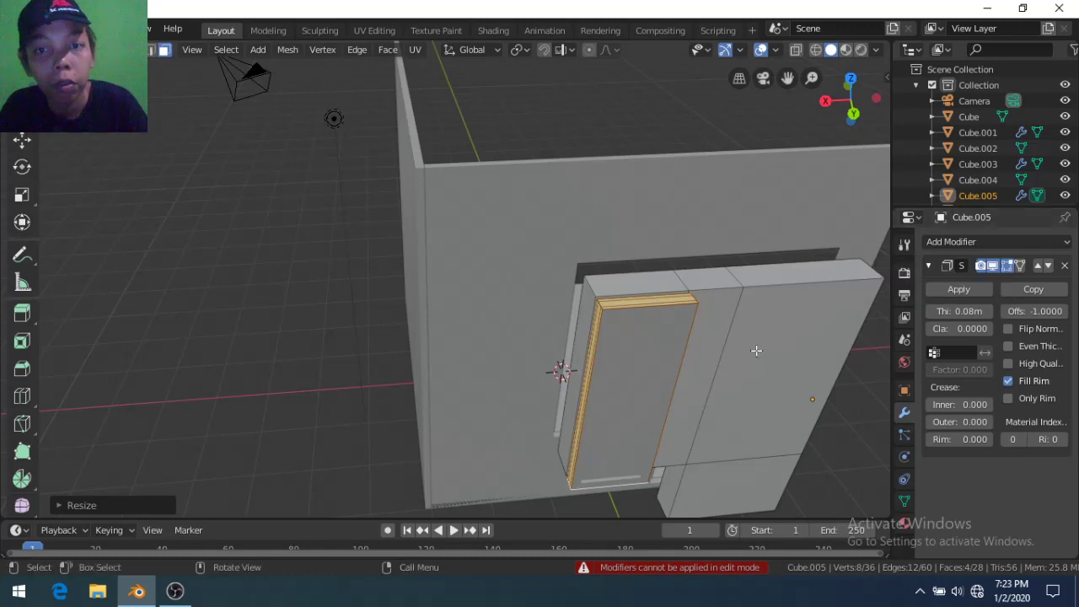
# Select the upper and lower faces of the right wardrobe door
pyautogui.moveTo(671, 301); pyautogui.dragTo(598, 300, button='middle')
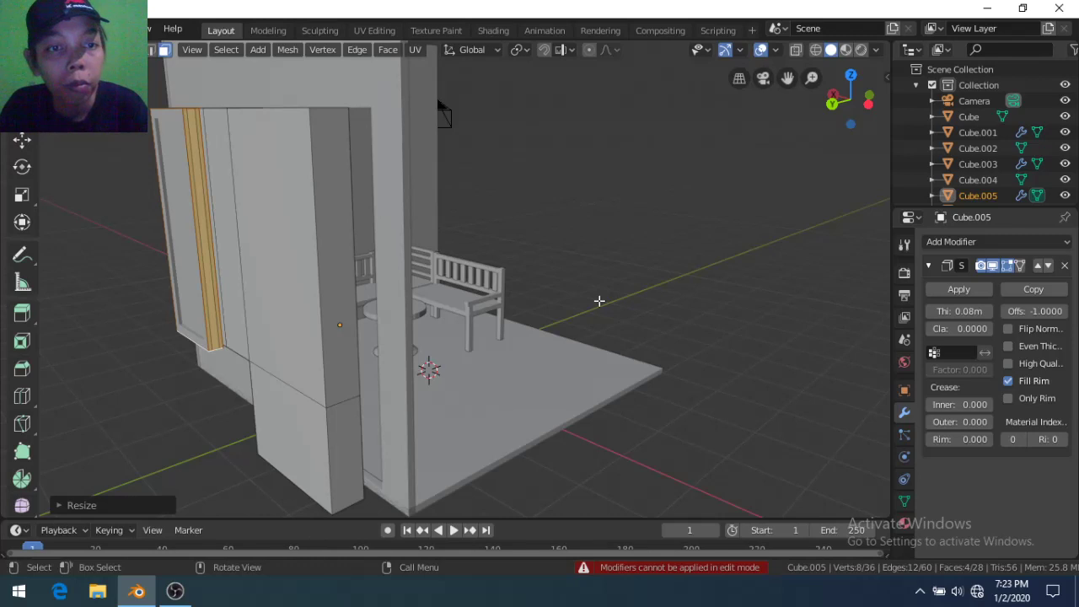
pyautogui.moveTo(327, 345)
pyautogui.mouseDown(button='middle')
pyautogui.moveTo(301, 354)
pyautogui.moveTo(313, 364)
pyautogui.mouseUp(button='middle')
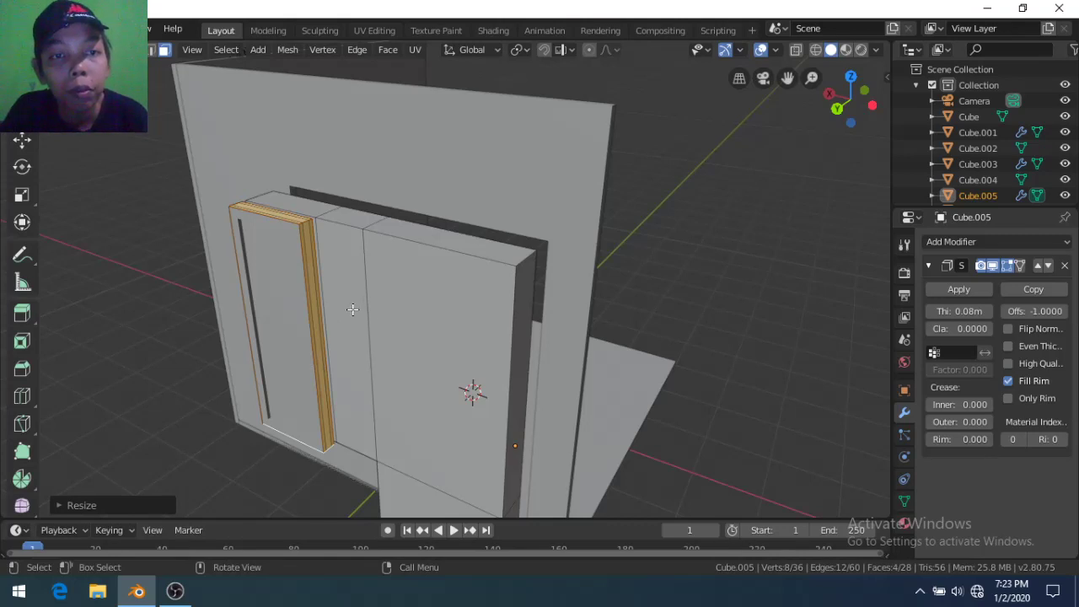
pyautogui.moveTo(327, 330); pyautogui.dragTo(339, 306, button='middle')
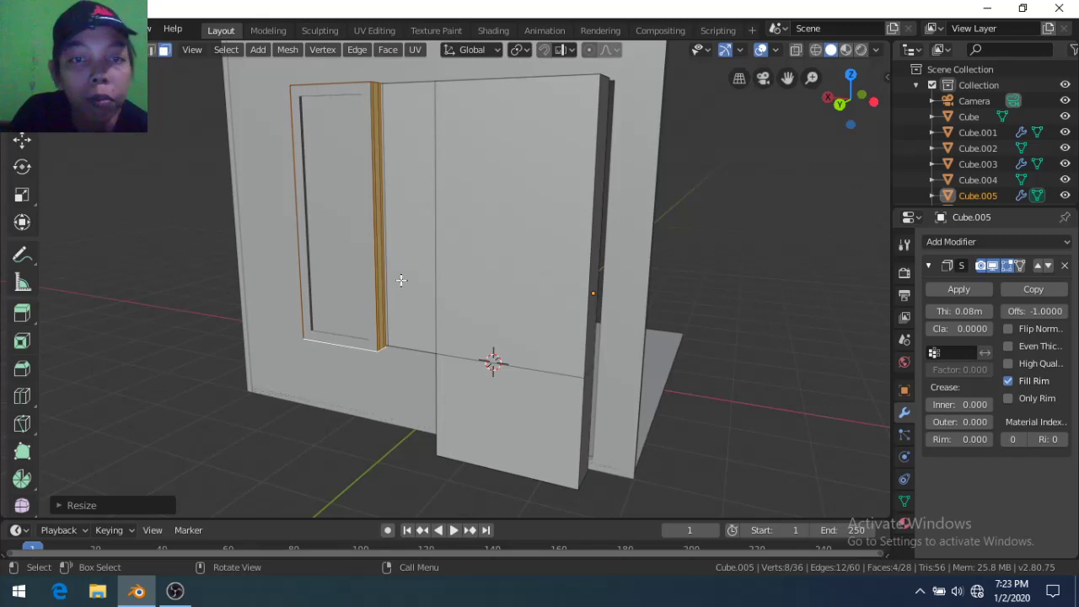
pyautogui.click(499, 292)
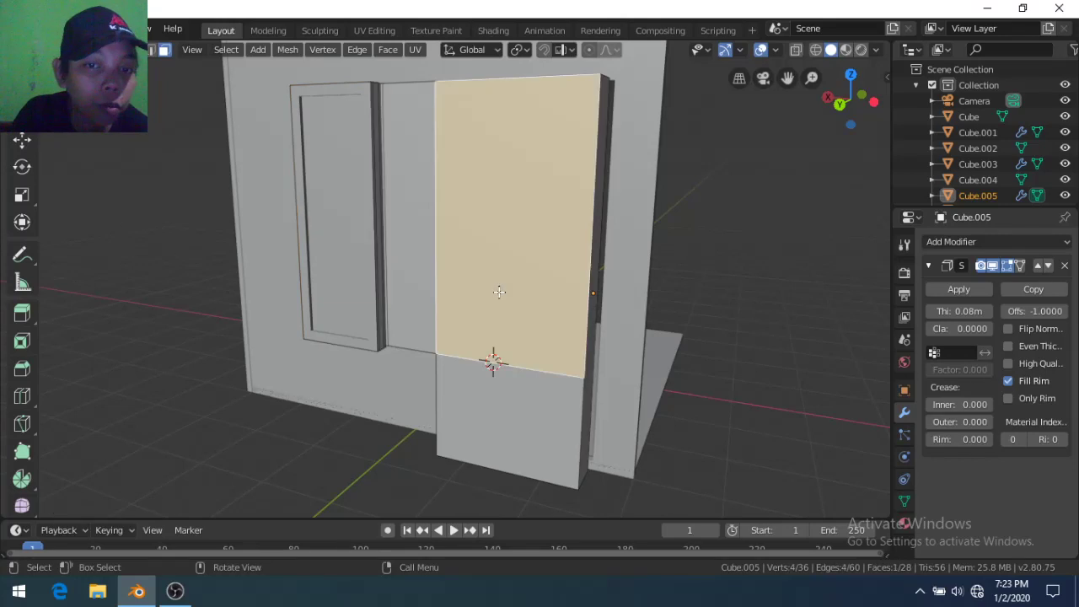
pyautogui.keyDown('shift'); pyautogui.click(492, 404); pyautogui.keyUp('shift')
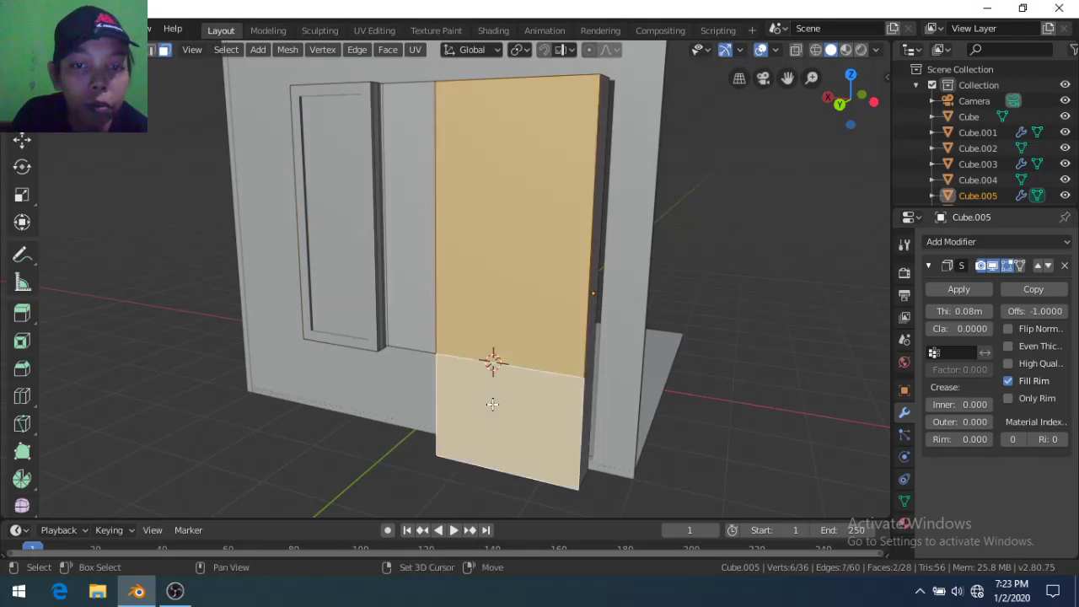
pyautogui.scroll(-2, 563, 412)
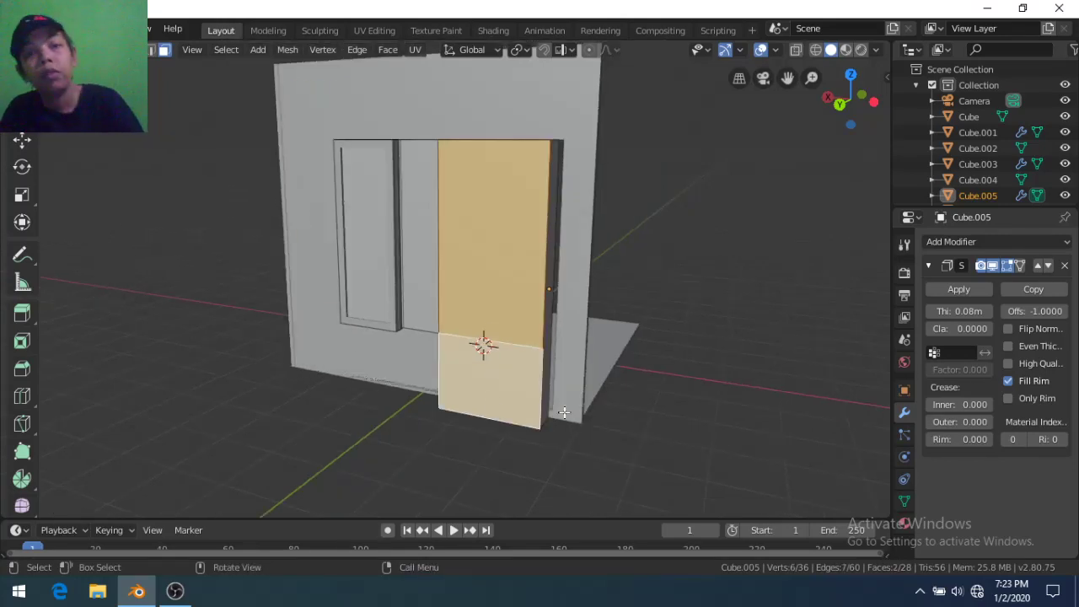
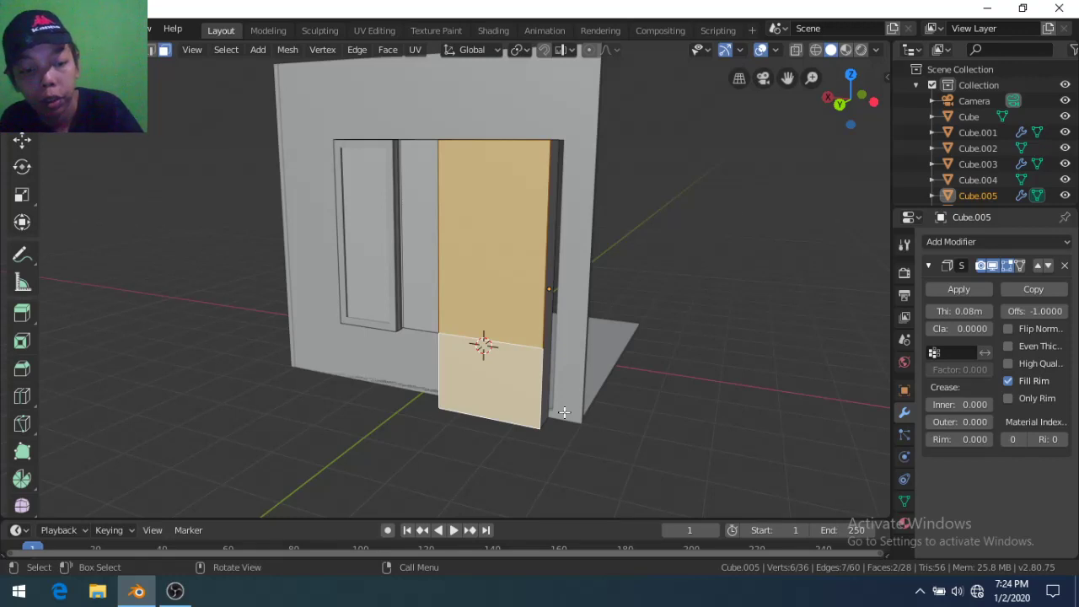
# Duplicate the door face and slide the copy along Y into the doorway
pyautogui.hotkey('shift', 'd')
pyautogui.rightClick(564, 413)
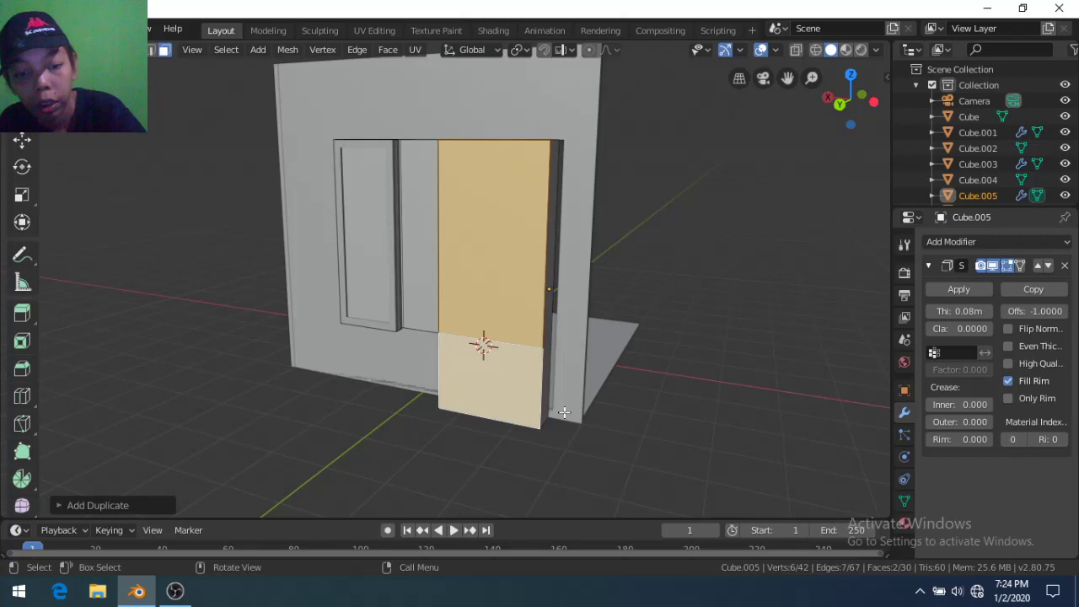
pyautogui.press('g')
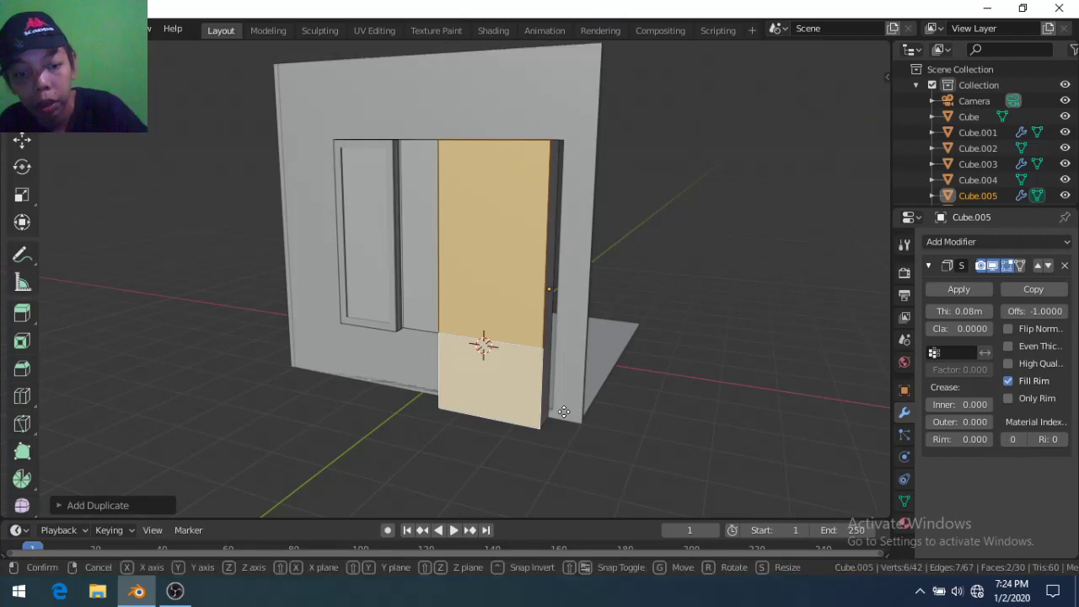
pyautogui.press('y')
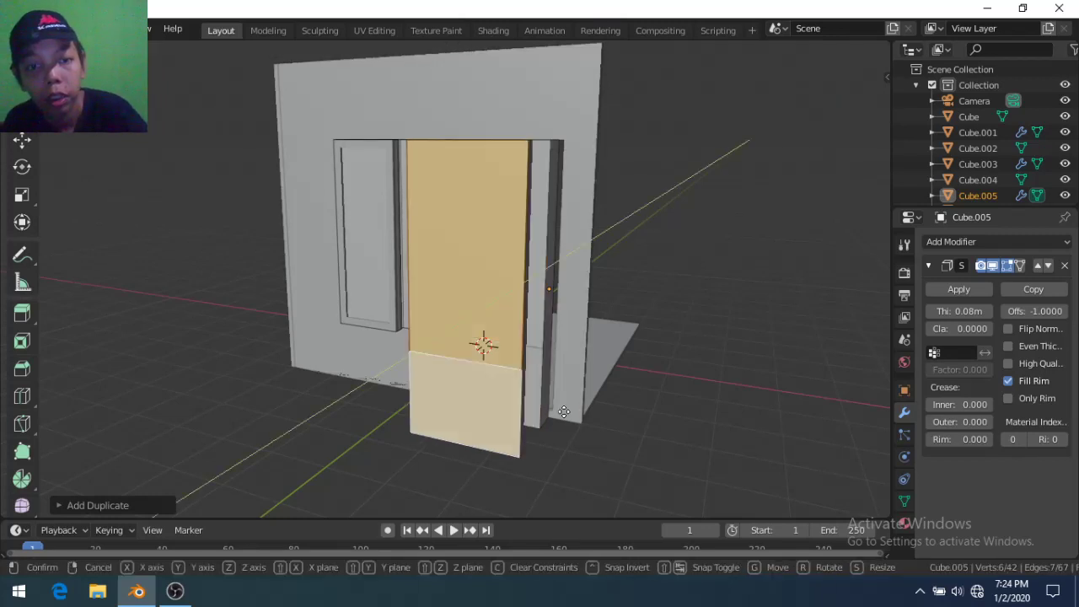
pyautogui.click(564, 413)
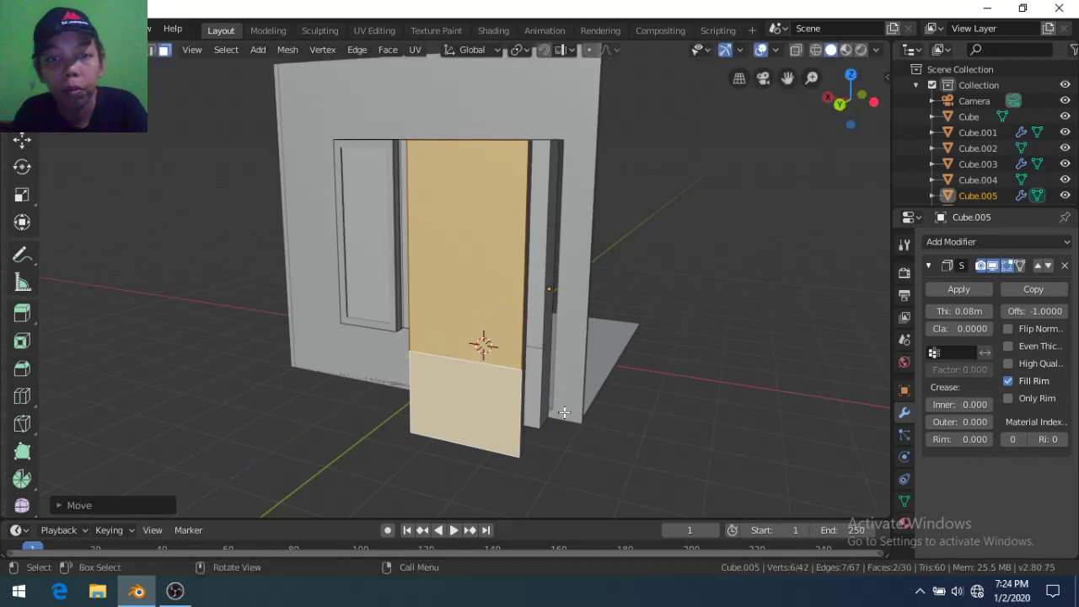
# Extrude the duplicated face into a thick door panel
pyautogui.press('e')
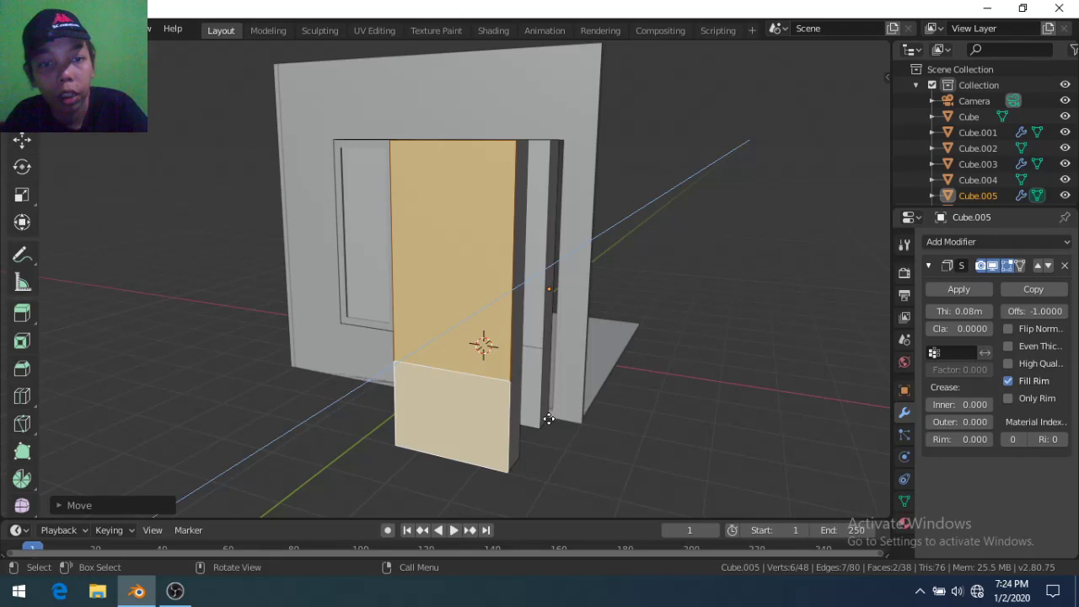
pyautogui.hotkey('ctrl', 'z')
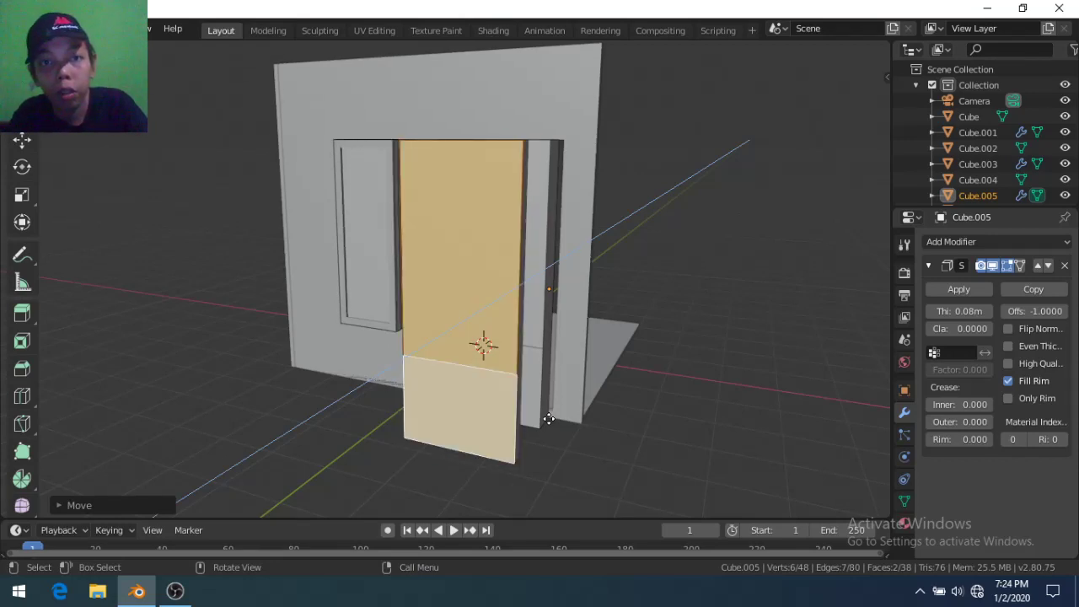
pyautogui.click(549, 419)
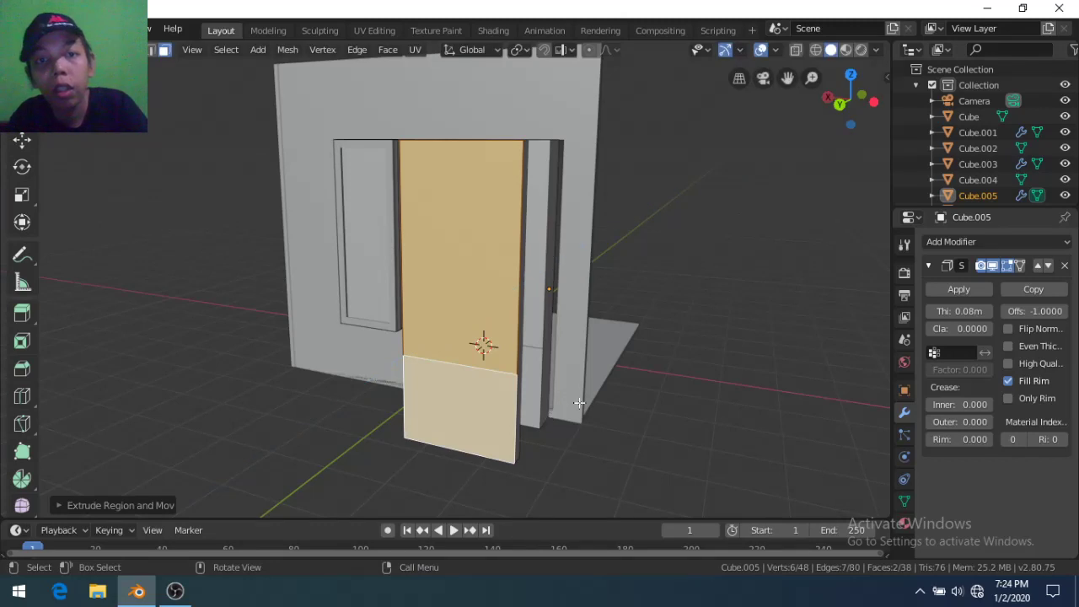
pyautogui.moveTo(549, 419)
pyautogui.mouseDown(button='middle')
pyautogui.moveTo(563, 433)
pyautogui.moveTo(540, 416)
pyautogui.mouseUp(button='middle')
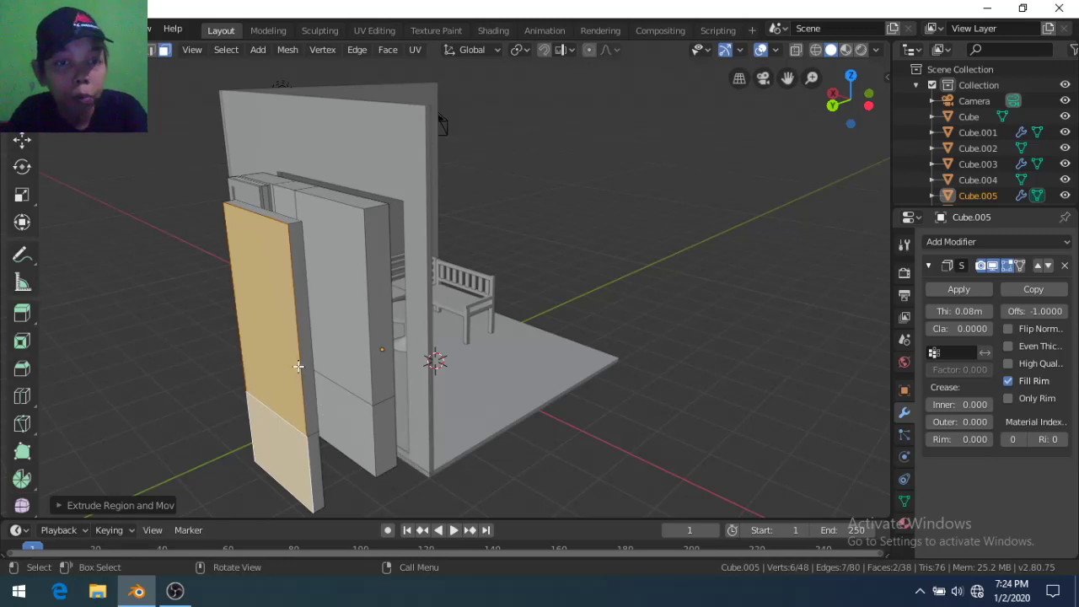
# Select the door's narrow side and edge faces, viewing it from the front
pyautogui.click(303, 267)
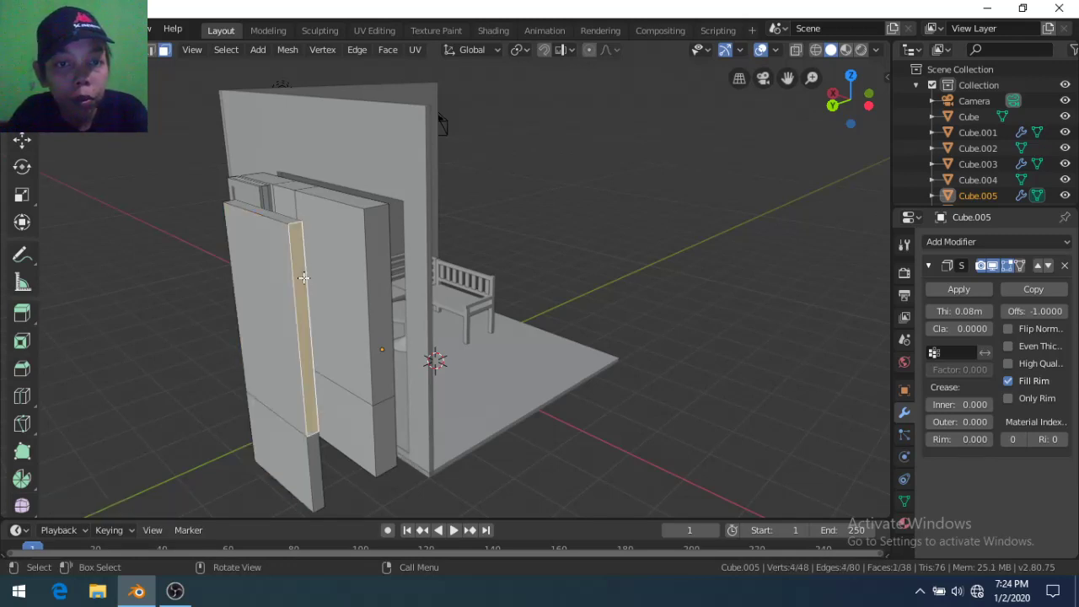
pyautogui.keyDown('shift'); pyautogui.click(316, 471); pyautogui.keyUp('shift')
pyautogui.keyDown('shift'); pyautogui.click(275, 217); pyautogui.keyUp('shift')
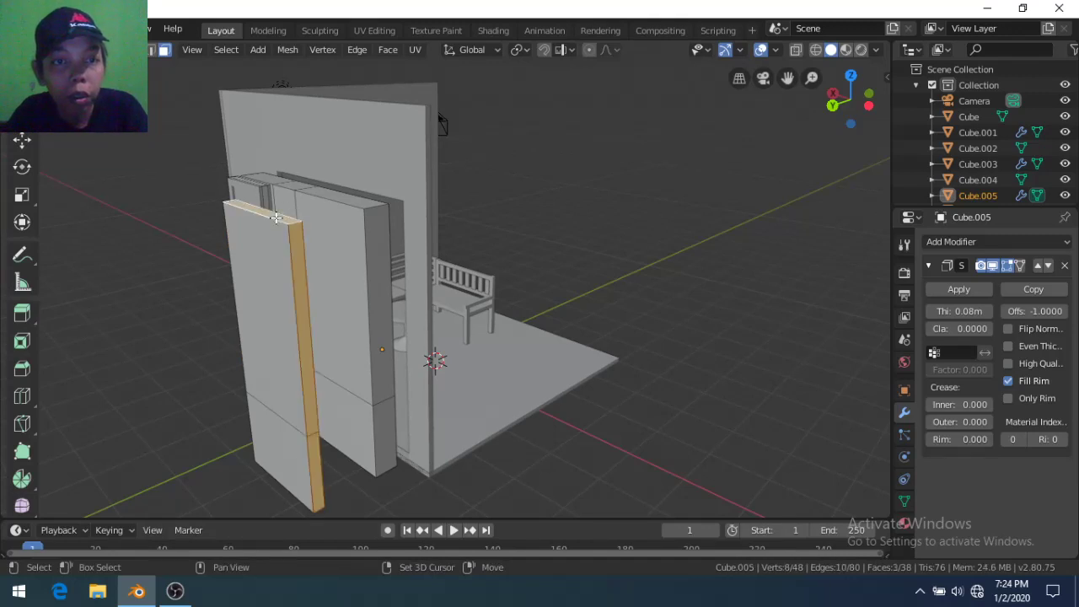
pyautogui.moveTo(238, 278); pyautogui.dragTo(332, 285, button='middle')
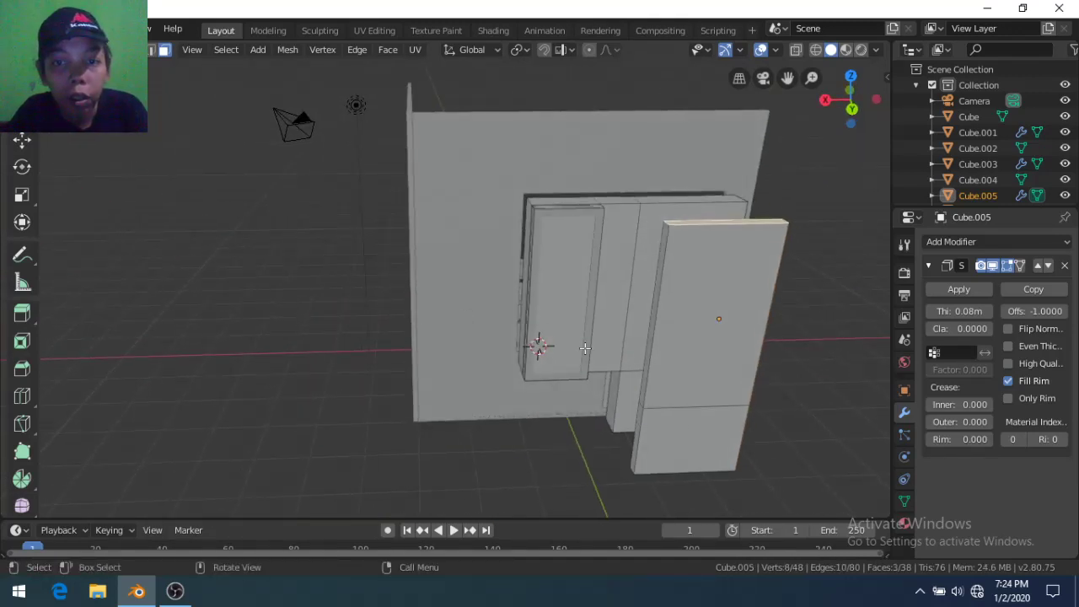
pyautogui.keyDown('shift'); pyautogui.click(635, 429); pyautogui.keyUp('shift')
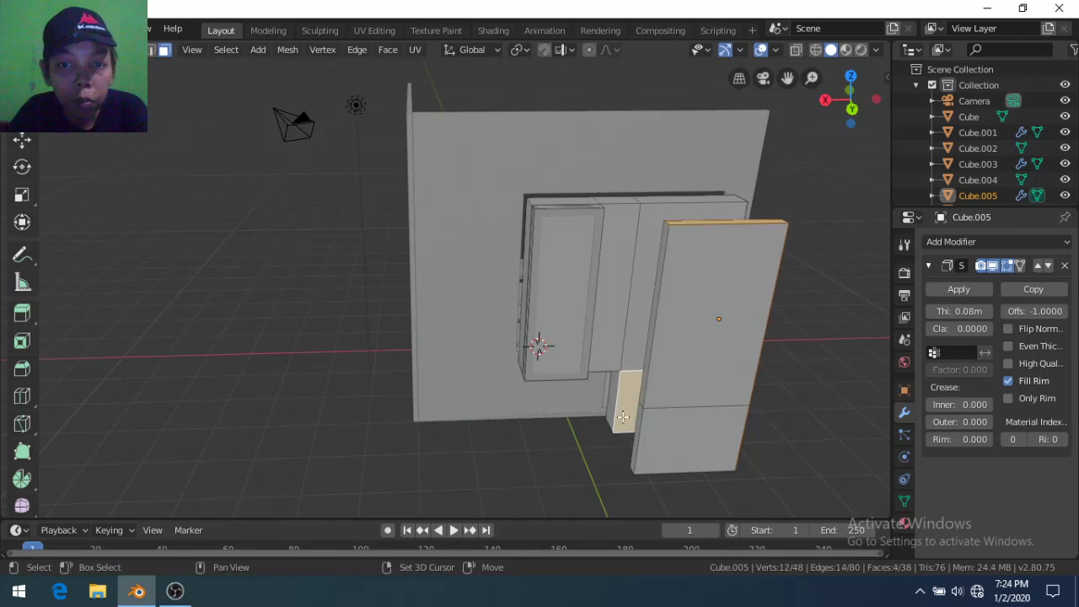
pyautogui.keyDown('shift'); pyautogui.click(620, 415); pyautogui.keyUp('shift')
pyautogui.keyDown('shift'); pyautogui.click(637, 434); pyautogui.keyUp('shift')
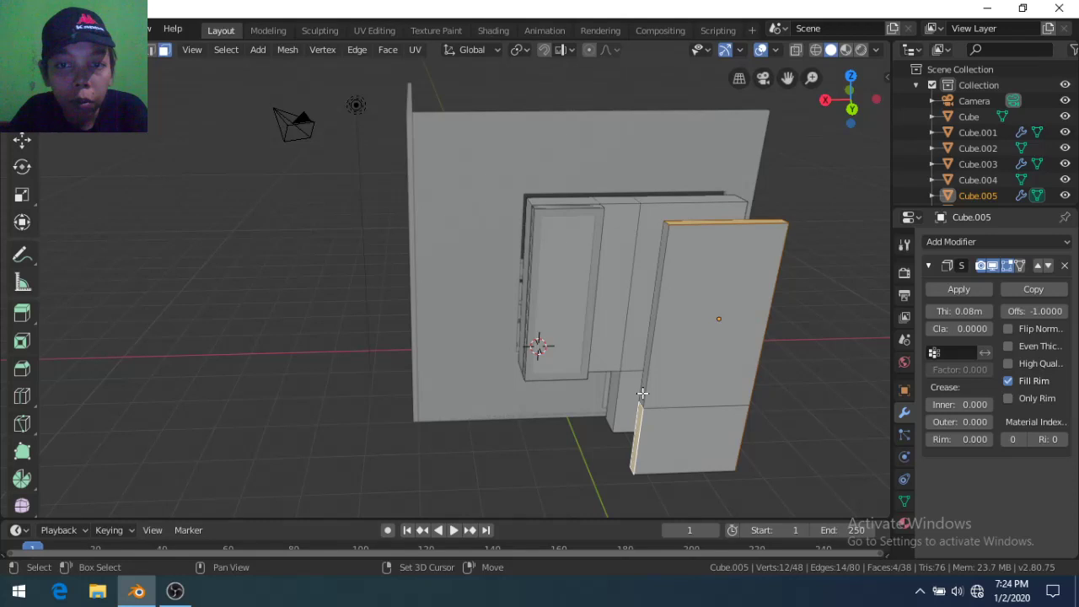
pyautogui.keyDown('shift'); pyautogui.click(643, 393); pyautogui.keyUp('shift')
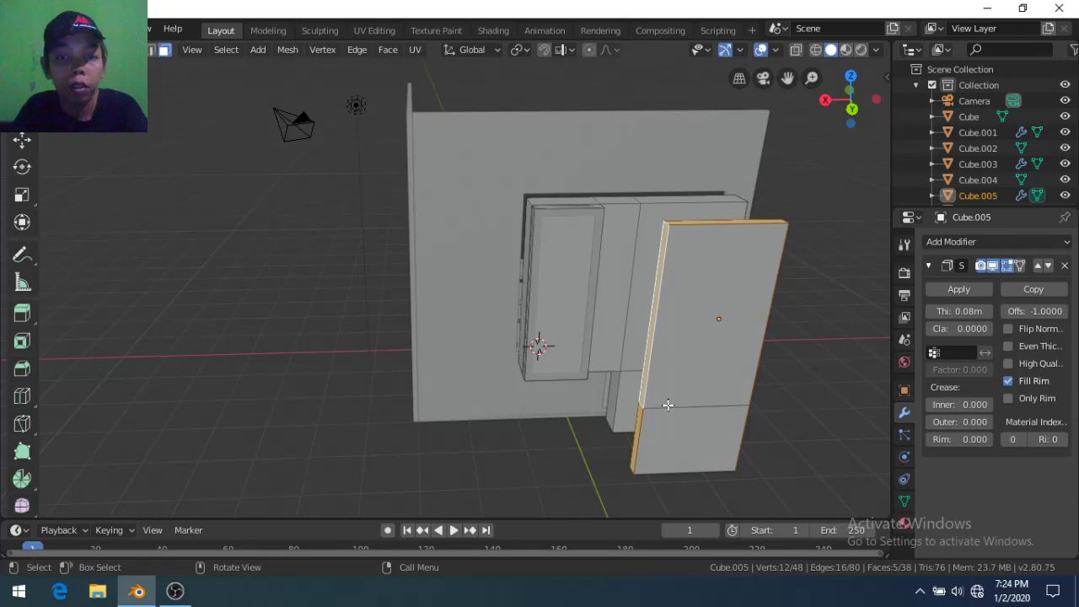
# Select the door panel's lower front face and delete it as vertices
pyautogui.click(668, 406)
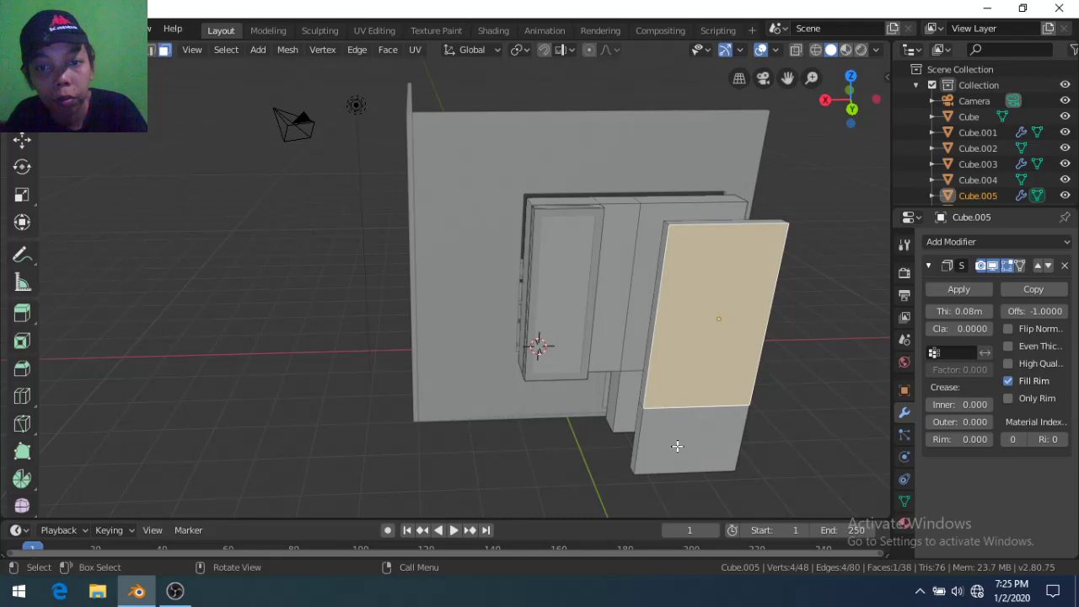
pyautogui.click(677, 446)
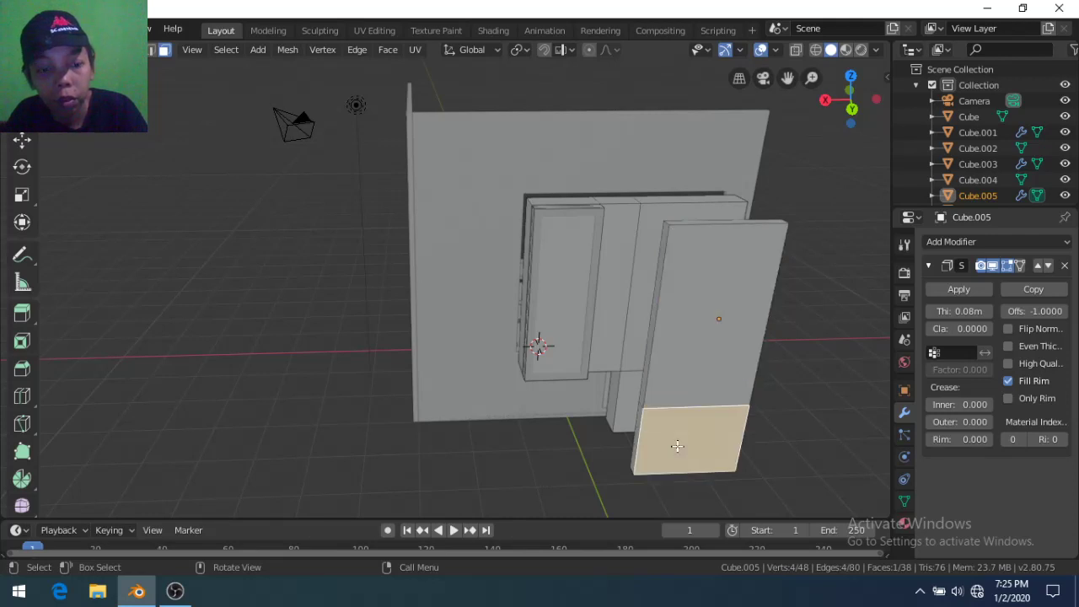
pyautogui.press('x')
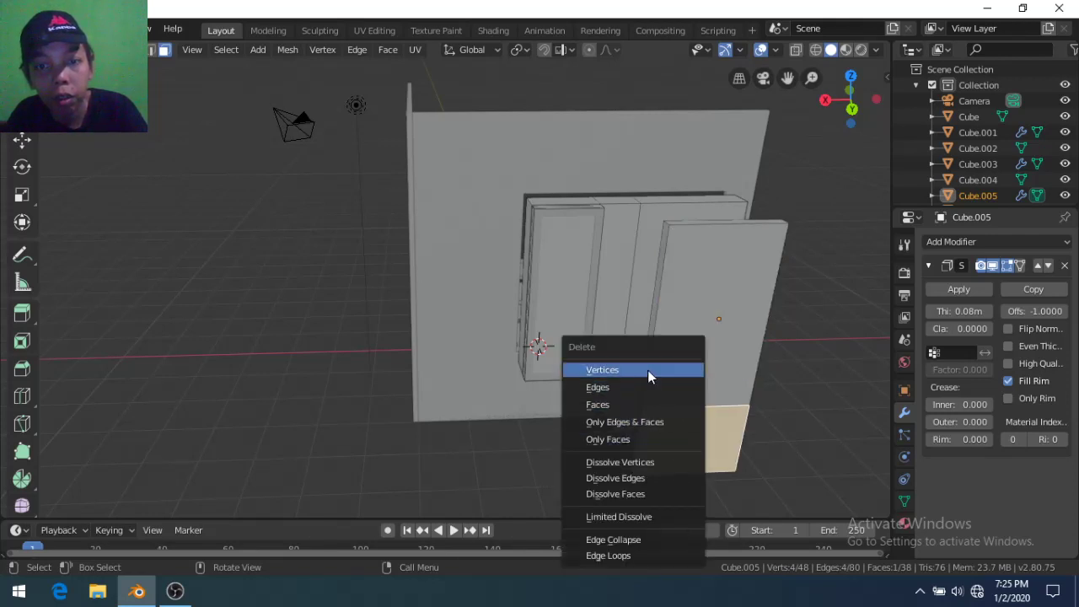
pyautogui.click(648, 370)
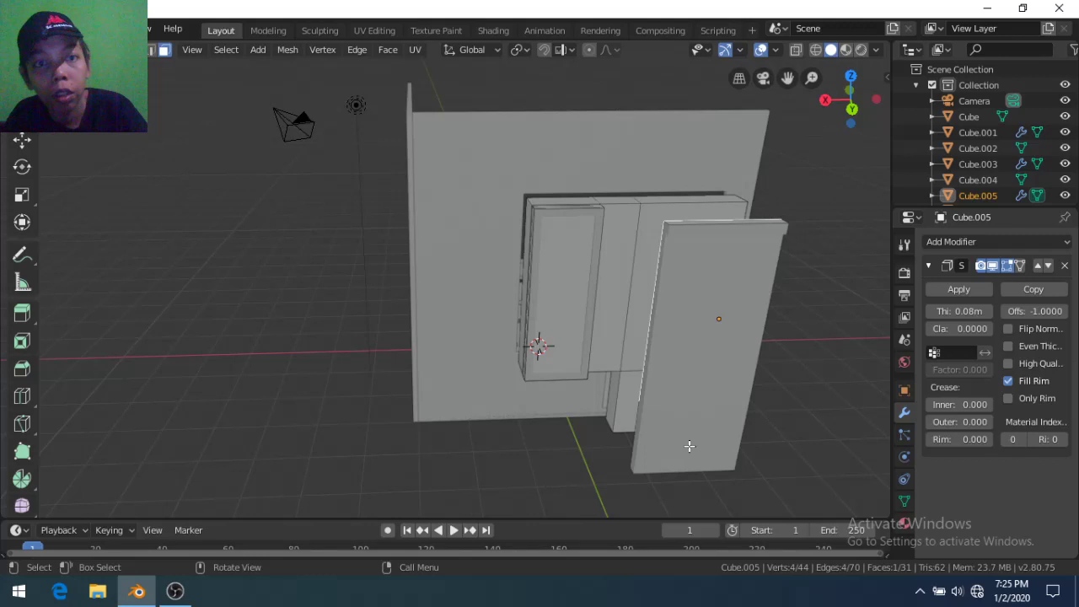
# Check the wall from lower down, then delete the stray left door piece
pyautogui.scroll(5, 697, 427)
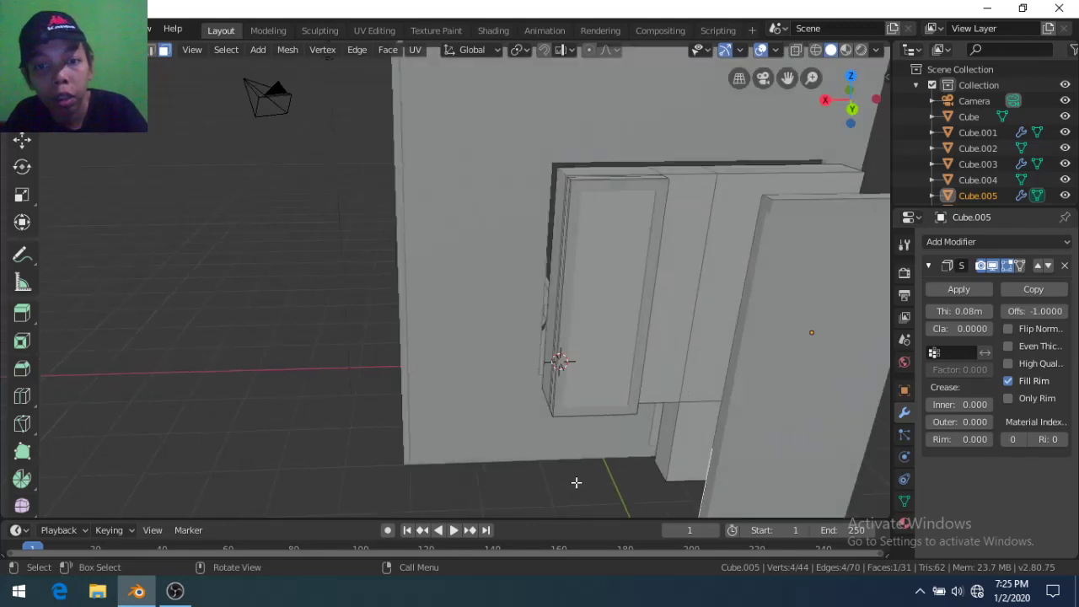
pyautogui.moveTo(576, 481); pyautogui.dragTo(528, 448, button='middle')
pyautogui.scroll(-5, 431, 453)
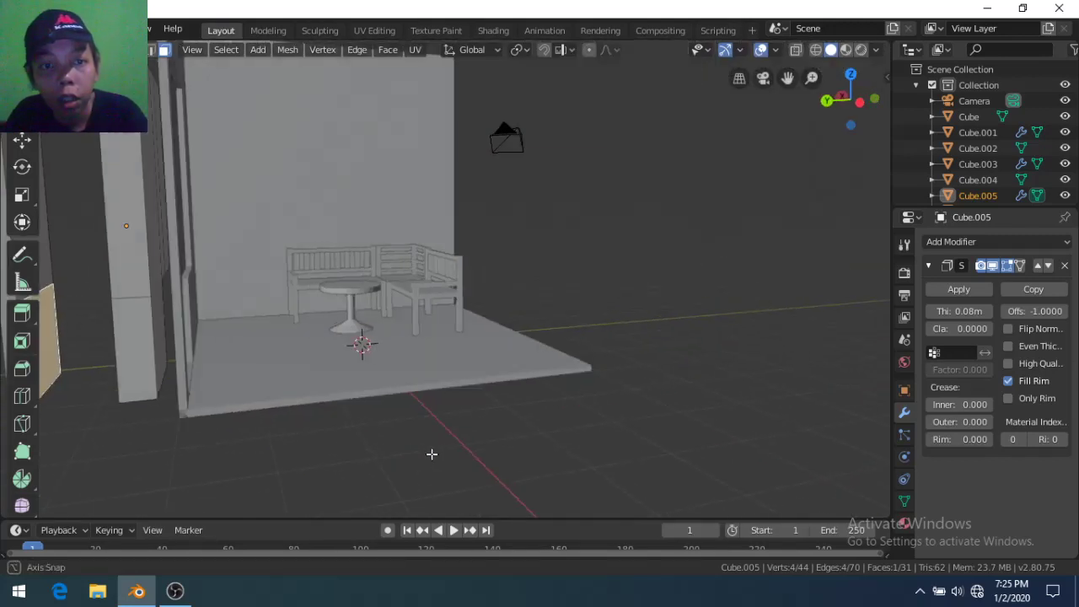
pyautogui.scroll(-3, 428, 452)
pyautogui.moveTo(428, 453); pyautogui.dragTo(418, 460, button='middle')
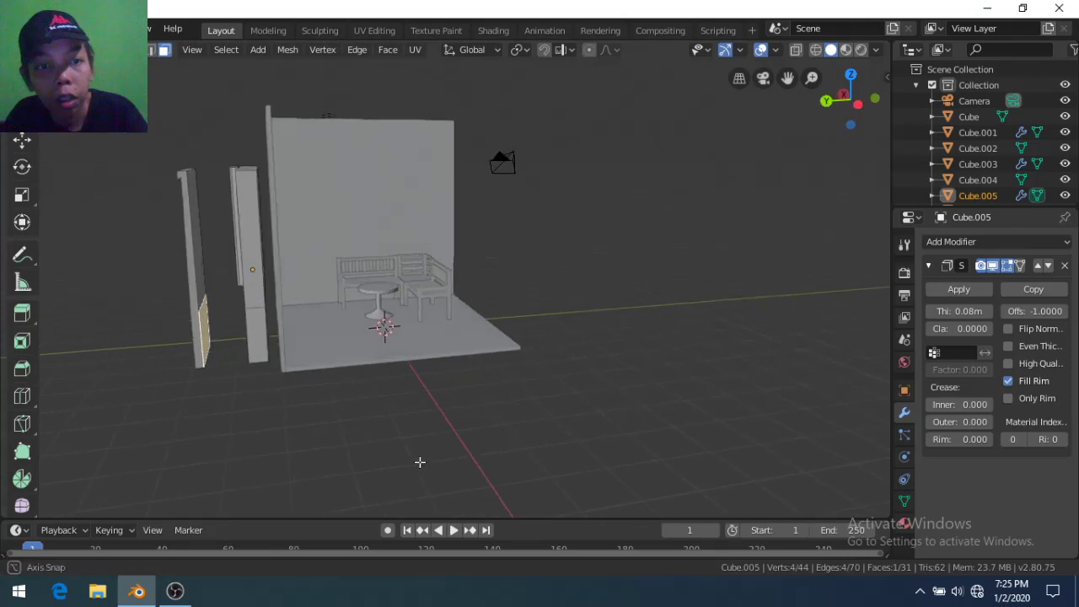
pyautogui.press('x')
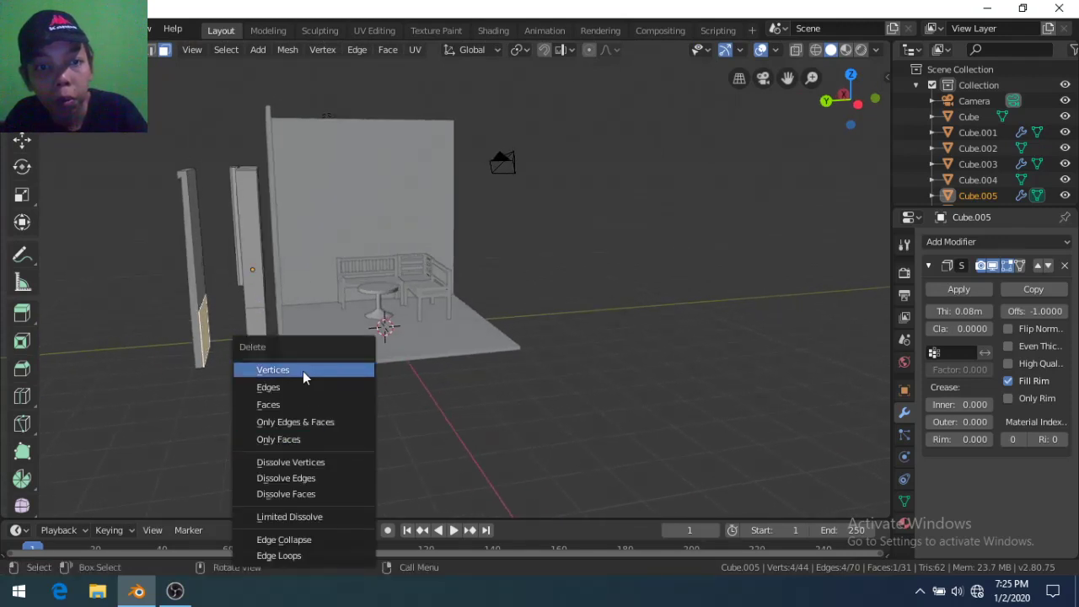
pyautogui.click(302, 371)
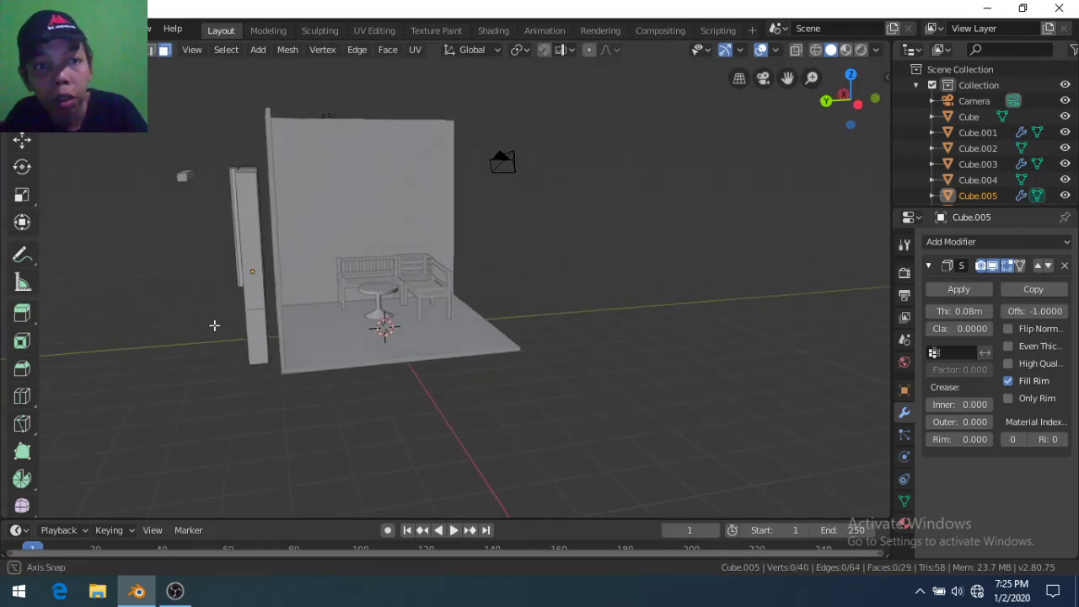
pyautogui.moveTo(211, 323); pyautogui.dragTo(255, 332, button='middle')
# Undo the last three door edits and duplicate the selected door edge faces
pyautogui.hotkey('ctrl', 'z')
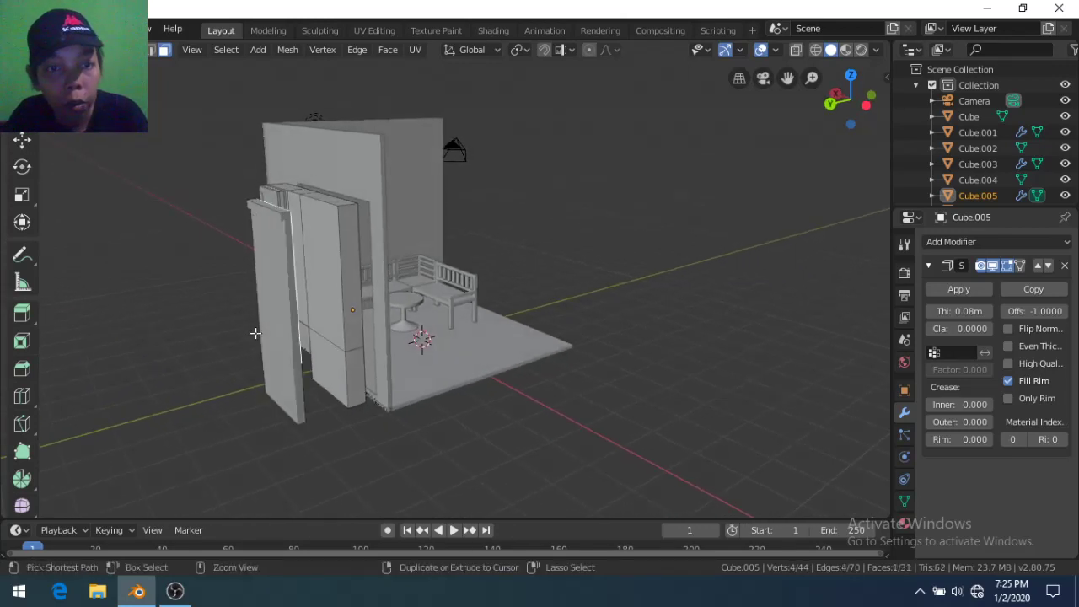
pyautogui.hotkey('ctrl', 'z')
pyautogui.hotkey('ctrl', 'z')
pyautogui.hotkey('ctrl', 'z')
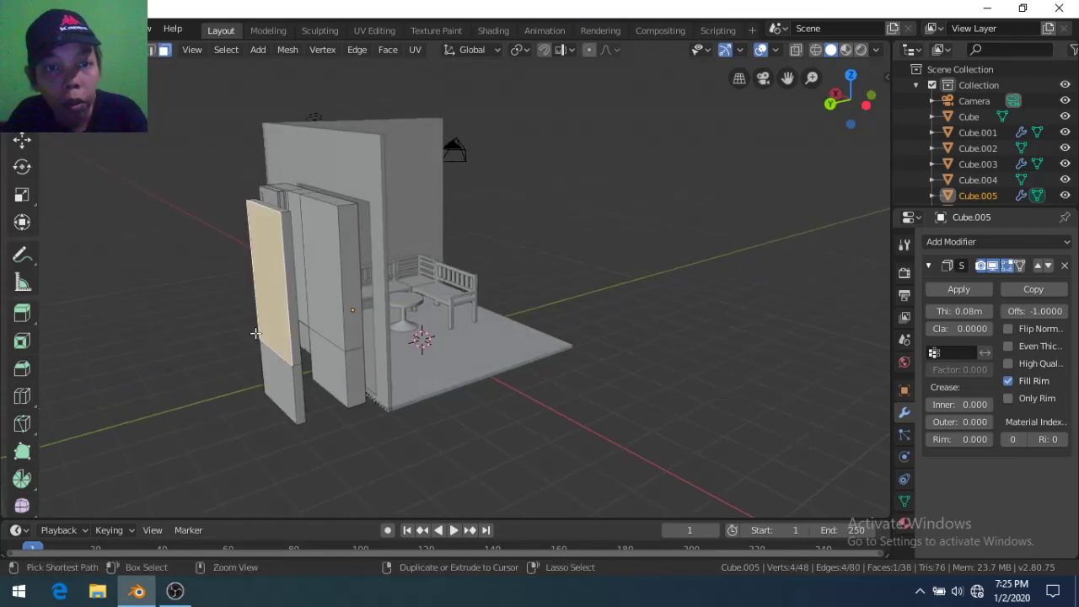
pyautogui.hotkey('ctrl', 'z')
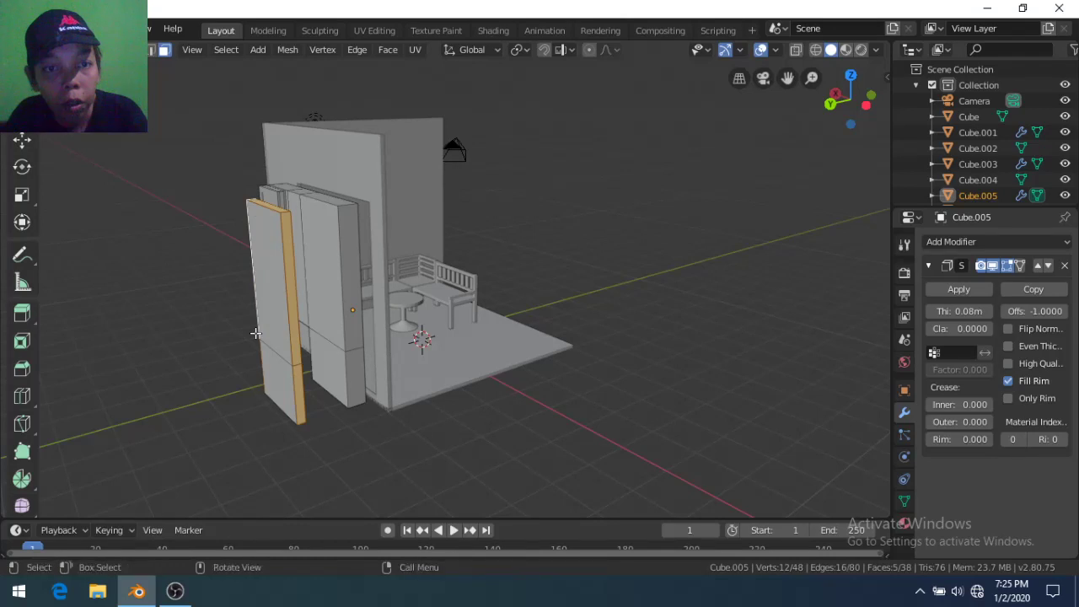
pyautogui.hotkey('shift', 's')
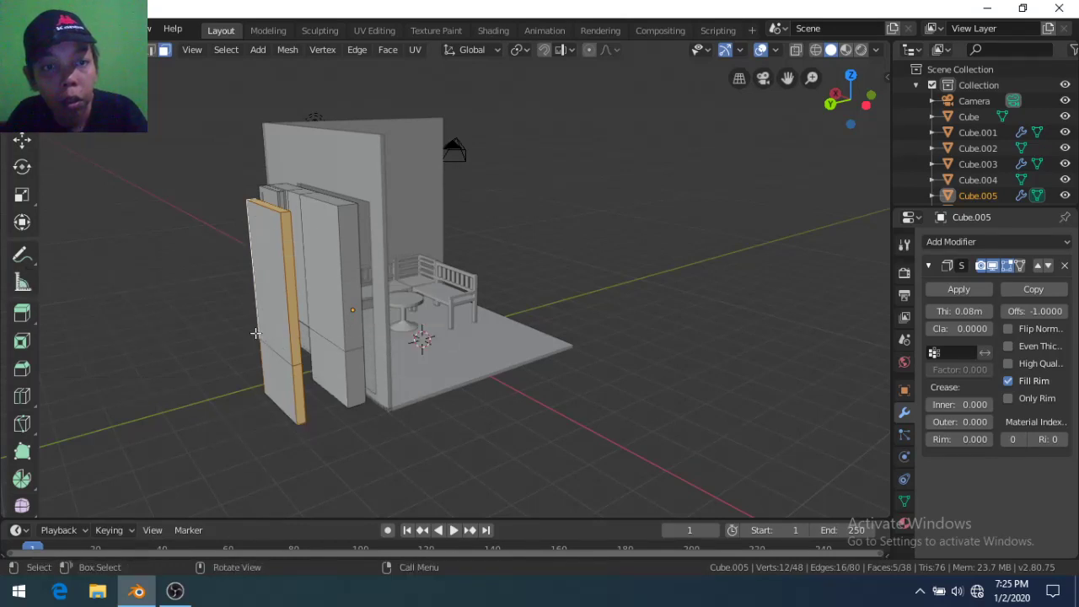
pyautogui.hotkey('shift', 'd')
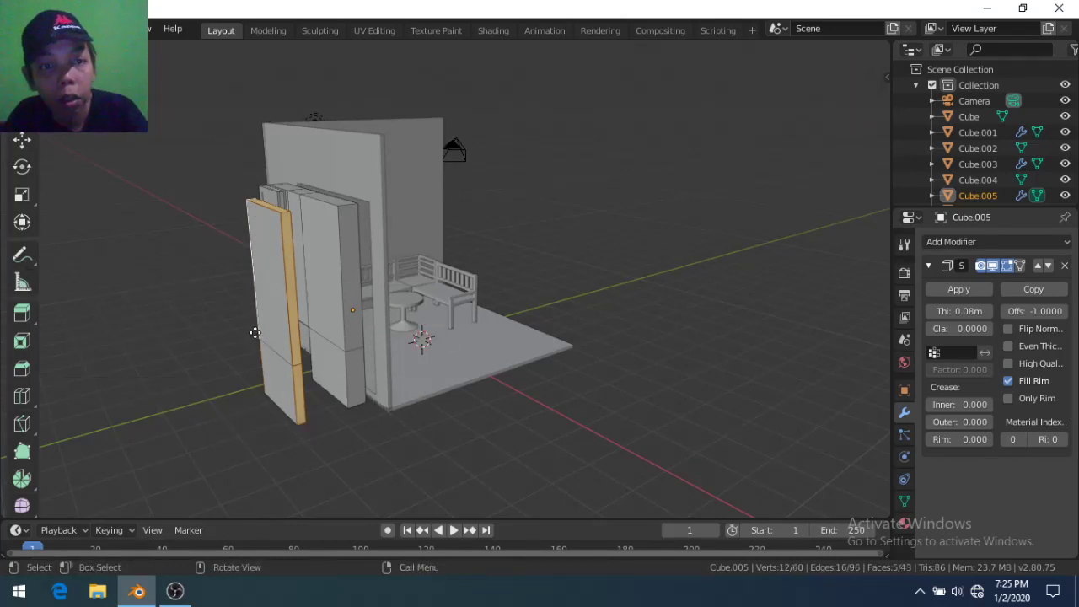
pyautogui.press('Escape')
# Move the duplicated frame strip along Y to the room's left, then deselect
pyautogui.press('g')
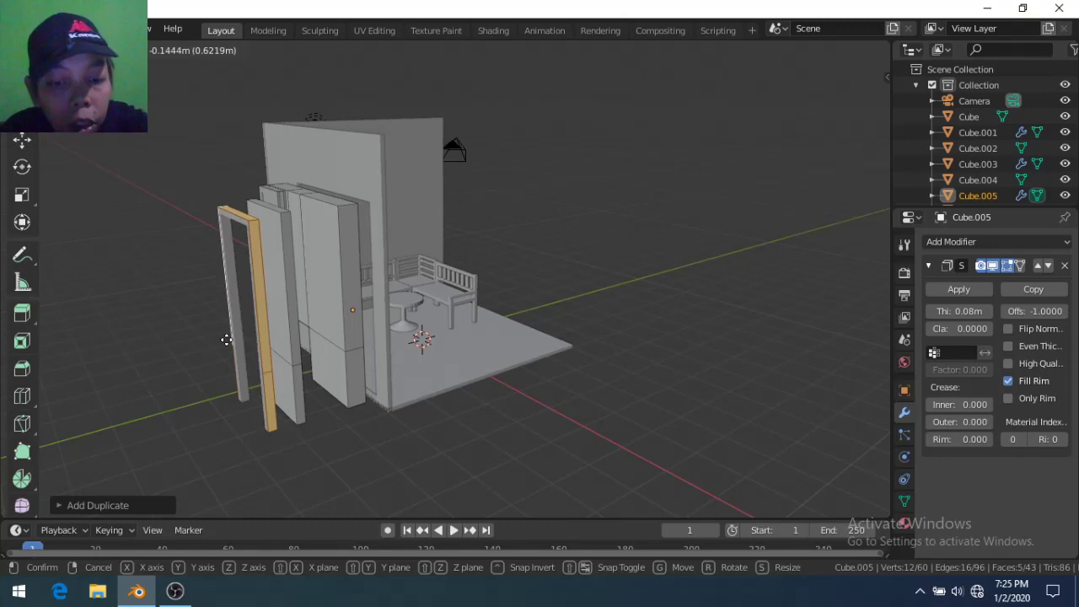
pyautogui.press('y')
pyautogui.press('y')
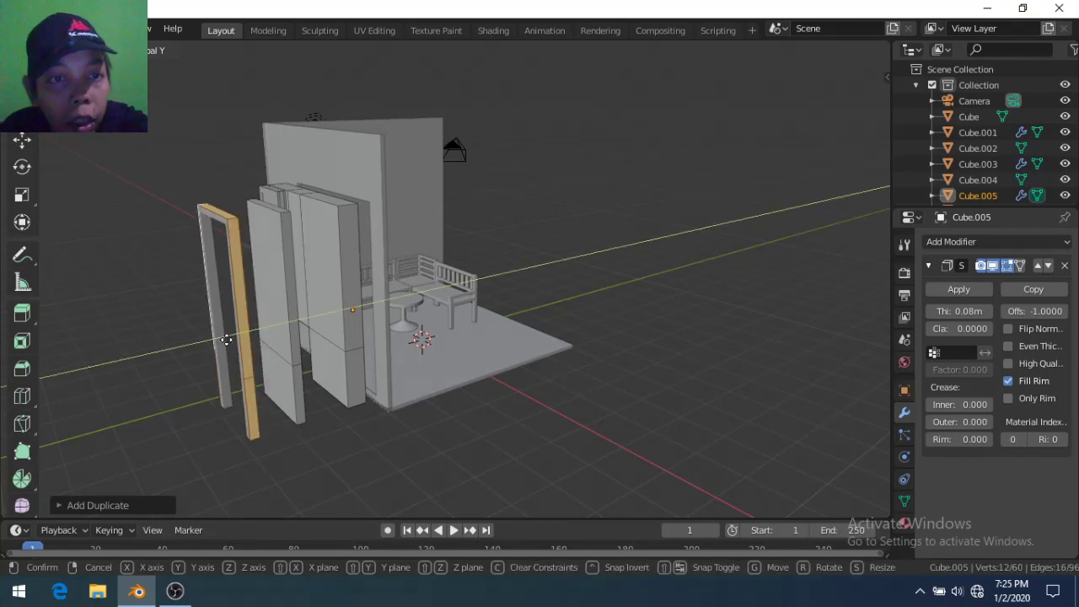
pyautogui.click(226, 339)
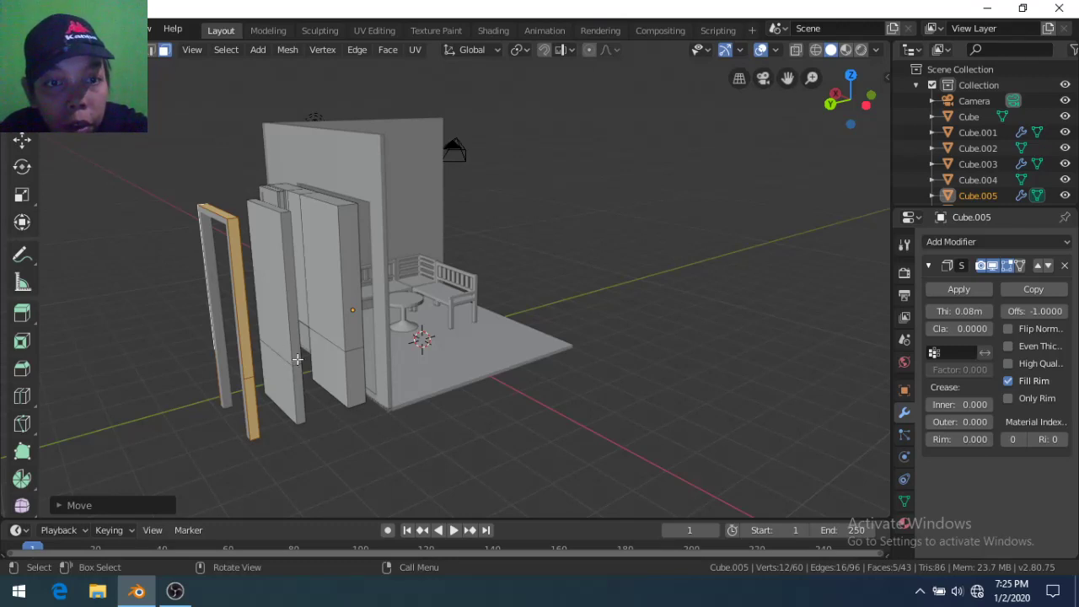
pyautogui.moveTo(307, 388); pyautogui.dragTo(283, 389, button='middle')
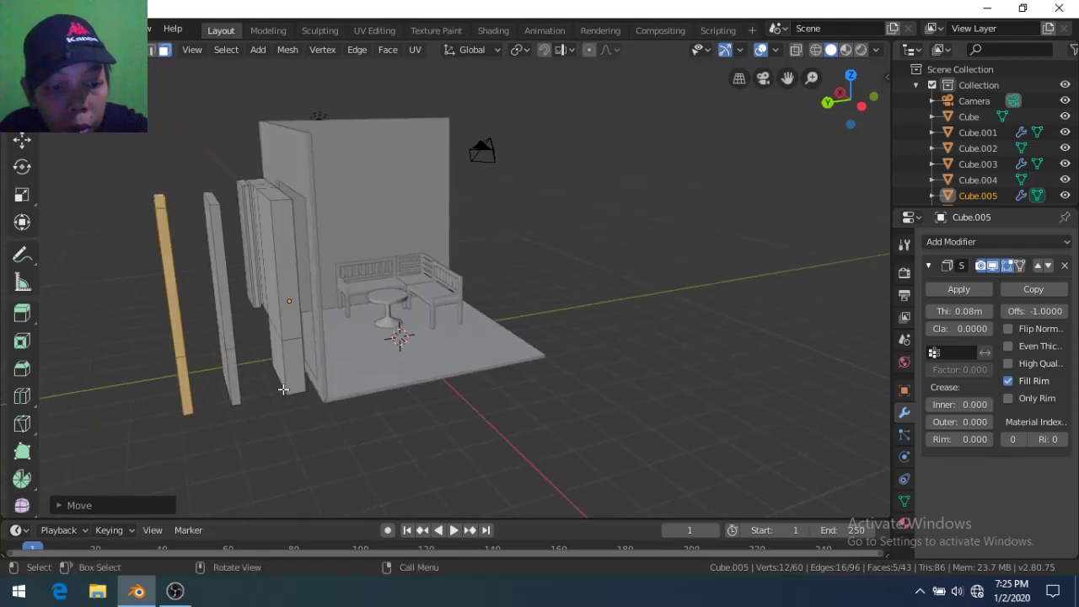
pyautogui.click(283, 389)
pyautogui.click(279, 385)
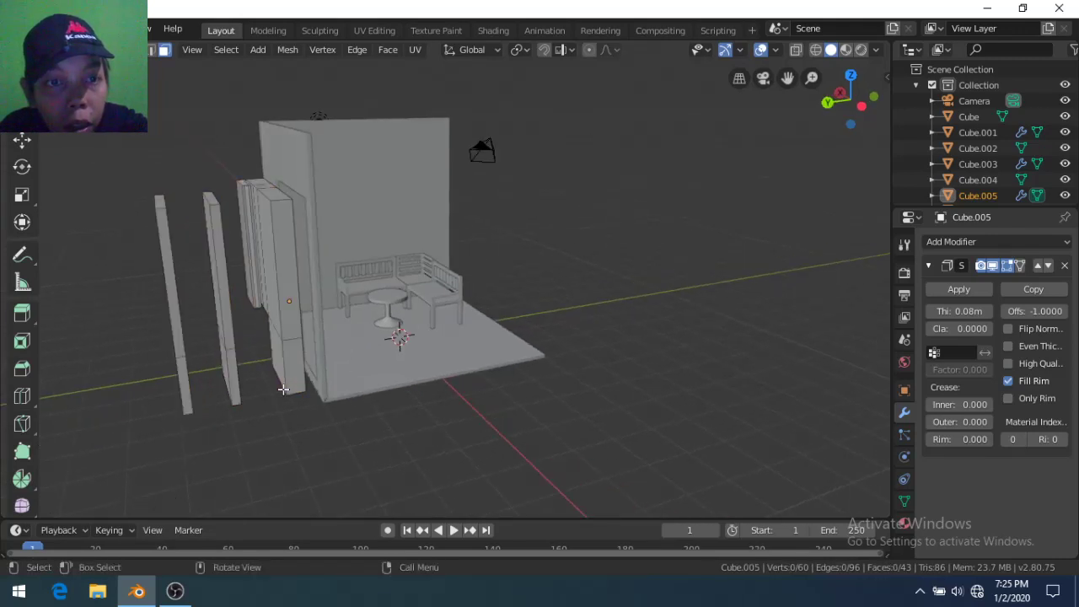
# Switch to wireframe display and delete the second thin column from the front view
pyautogui.press('z')
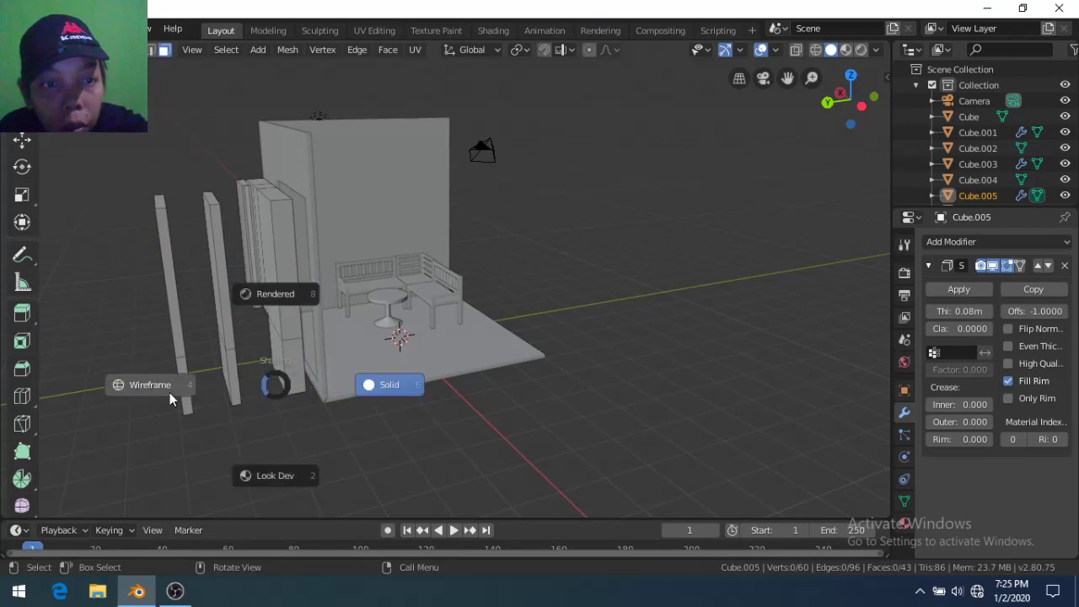
pyautogui.click(169, 392)
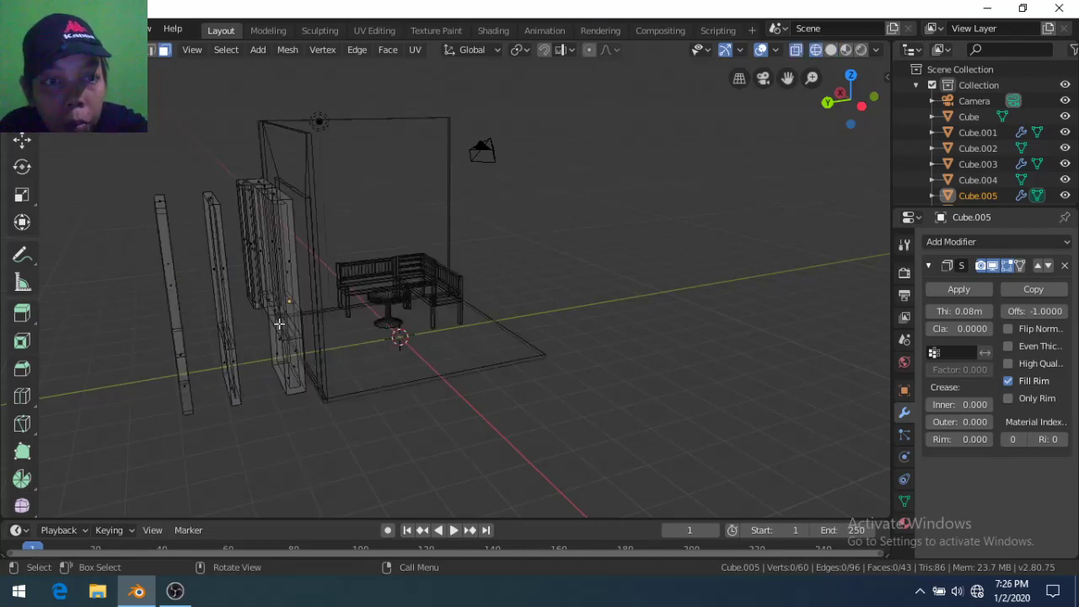
pyautogui.click(873, 98)
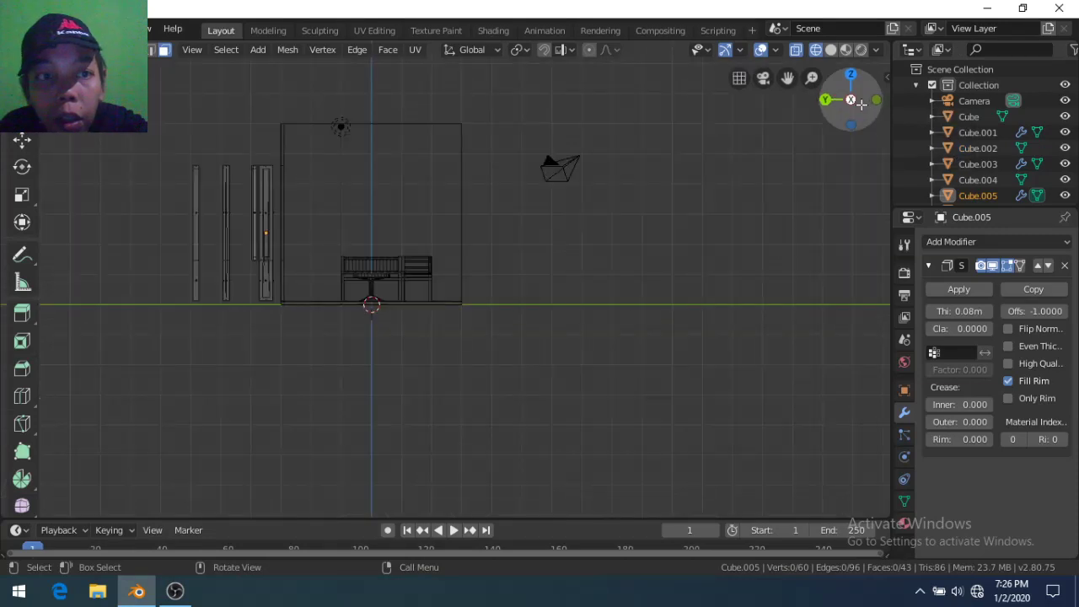
pyautogui.moveTo(209, 149); pyautogui.dragTo(242, 320)
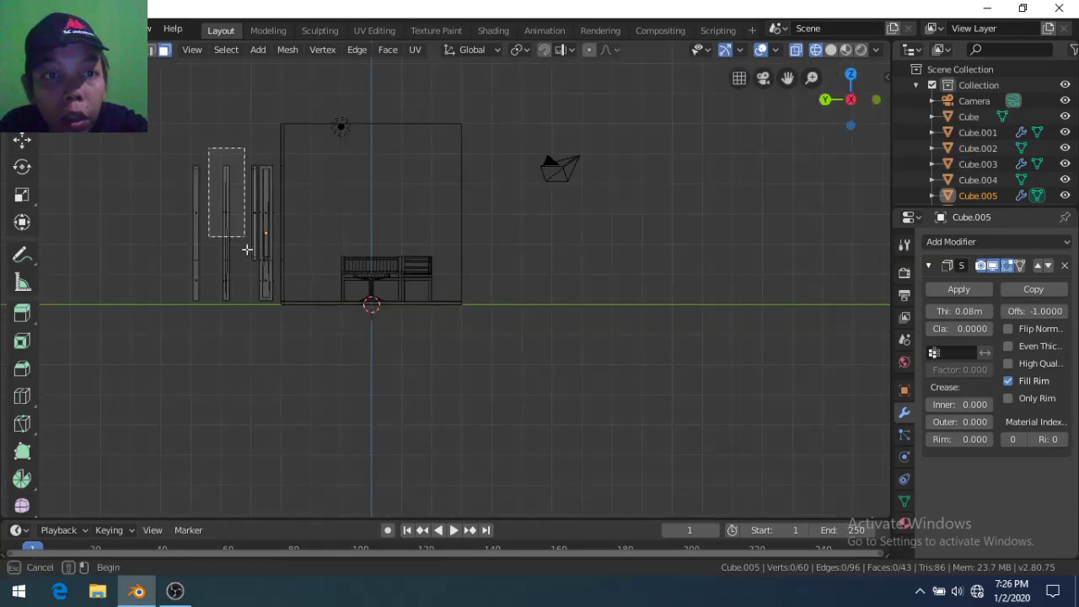
pyautogui.press('x')
pyautogui.click(242, 320)
# Box-select the tall upright piece in side view and bring up its delete options
pyautogui.moveTo(289, 305)
pyautogui.mouseDown(button='middle')
pyautogui.moveTo(289, 323)
pyautogui.moveTo(329, 343)
pyautogui.mouseUp(button='middle')
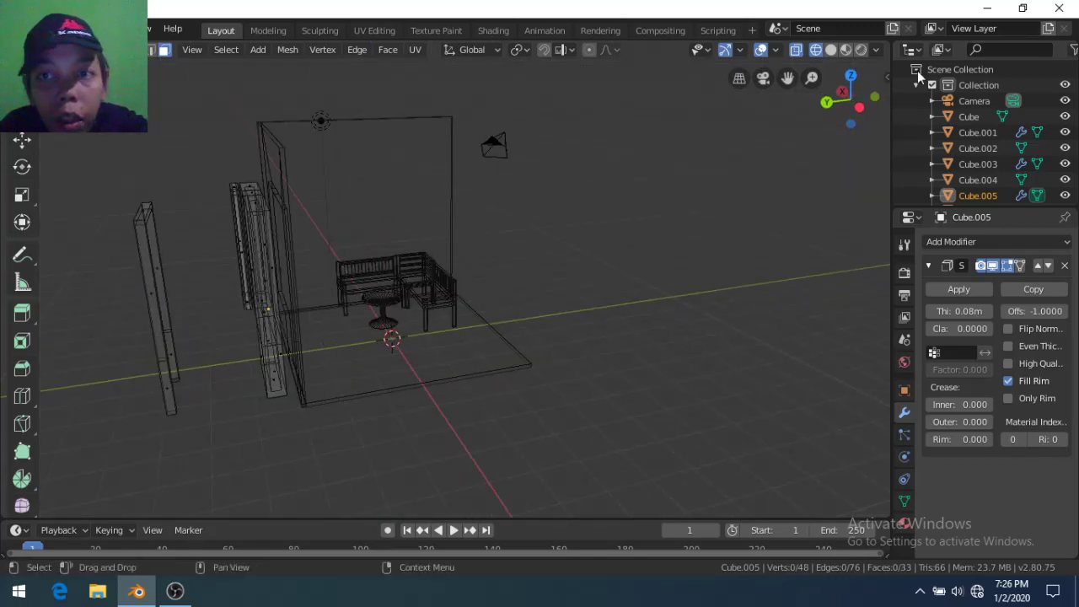
pyautogui.click(859, 107)
pyautogui.scroll(3, 272, 372)
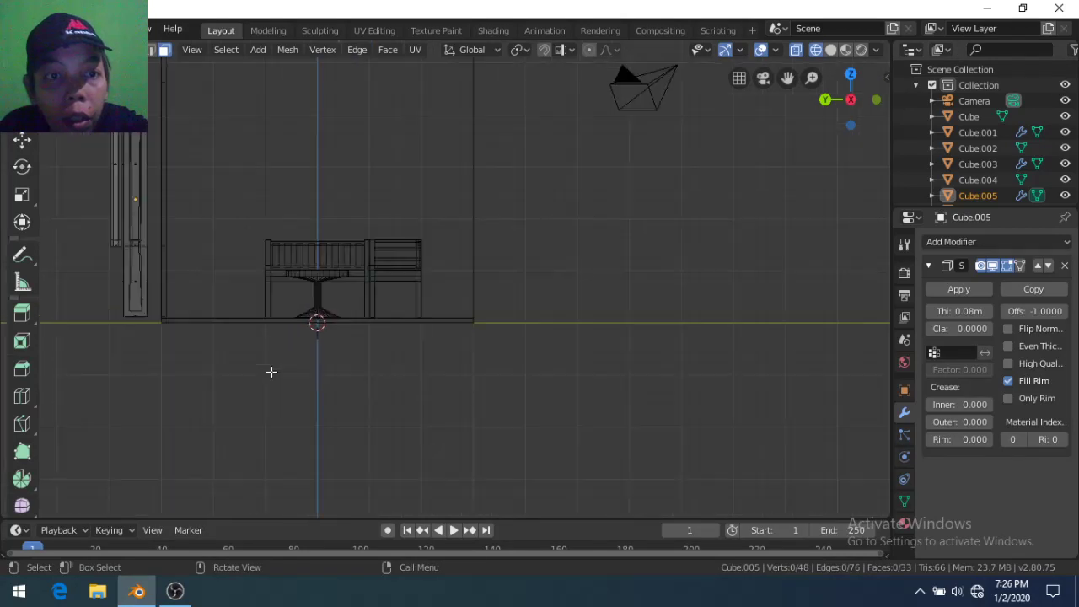
pyautogui.scroll(-1, 242, 371)
pyautogui.moveTo(200, 329); pyautogui.dragTo(179, 110)
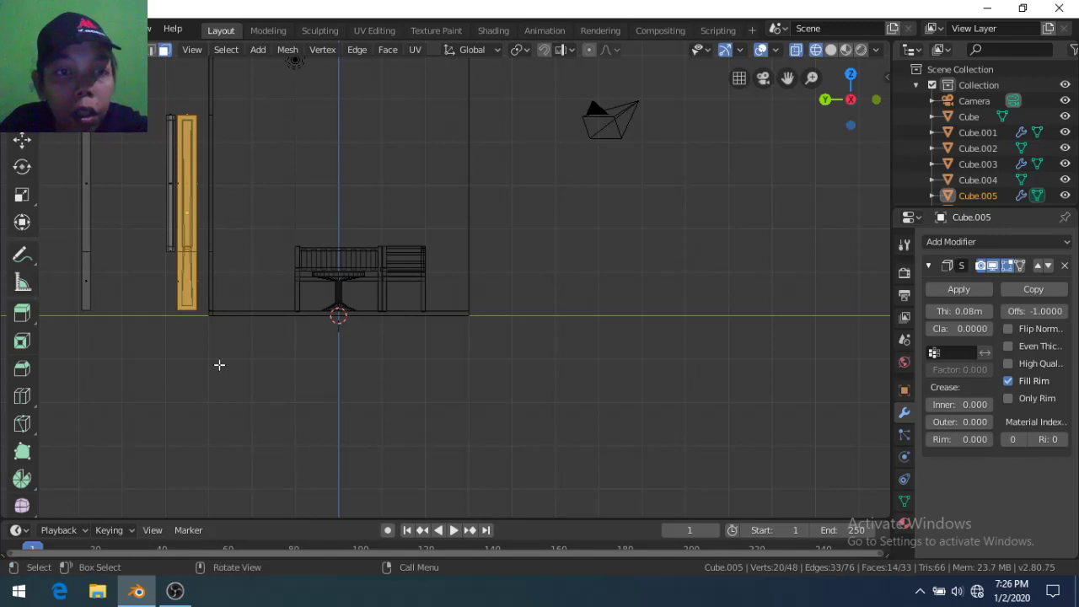
pyautogui.press('x')
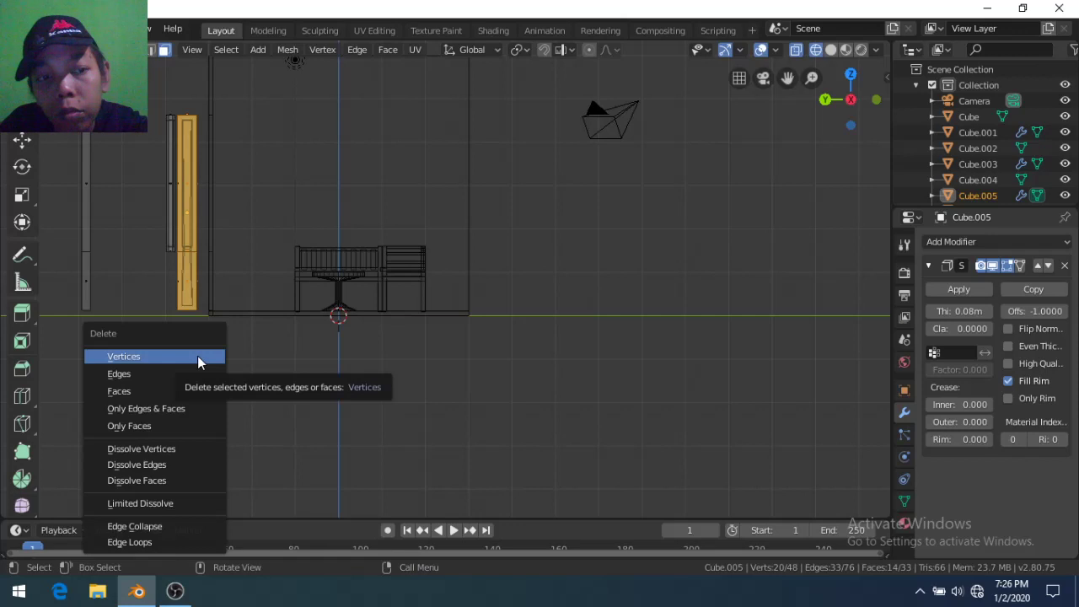
pyautogui.click(197, 355)
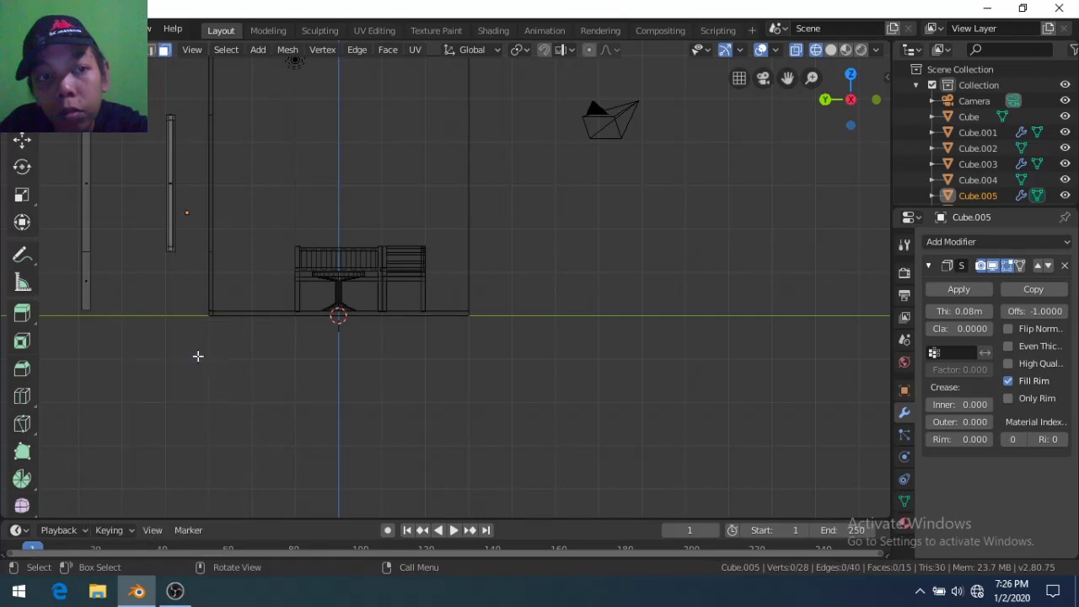
pyautogui.moveTo(197, 356)
pyautogui.mouseDown(button='middle')
pyautogui.moveTo(332, 374)
pyautogui.moveTo(393, 402)
pyautogui.moveTo(427, 397)
pyautogui.moveTo(397, 389)
pyautogui.mouseUp(button='middle')
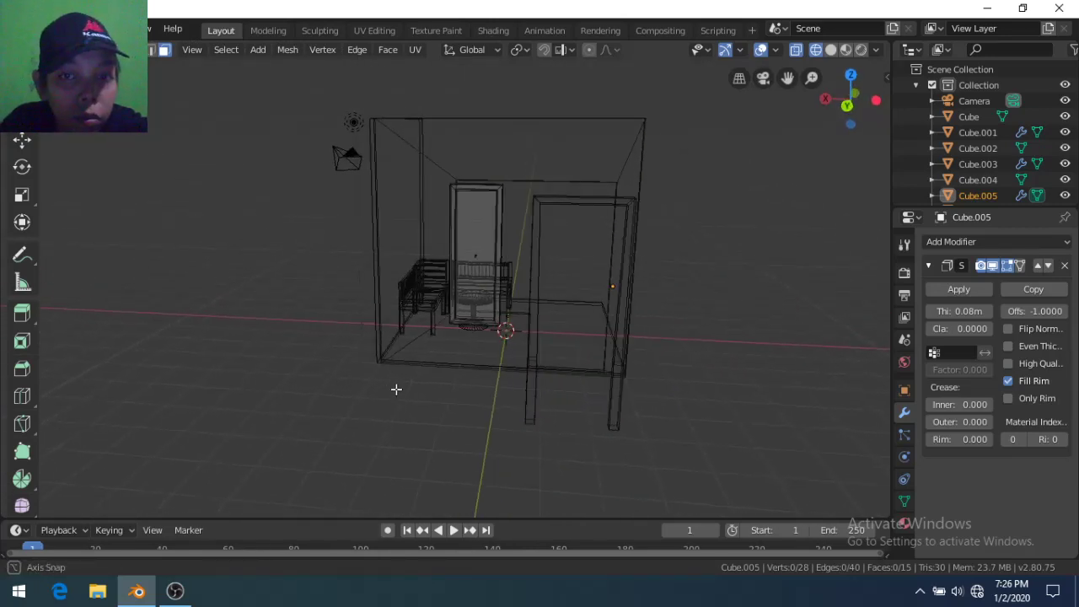
pyautogui.click(469, 253)
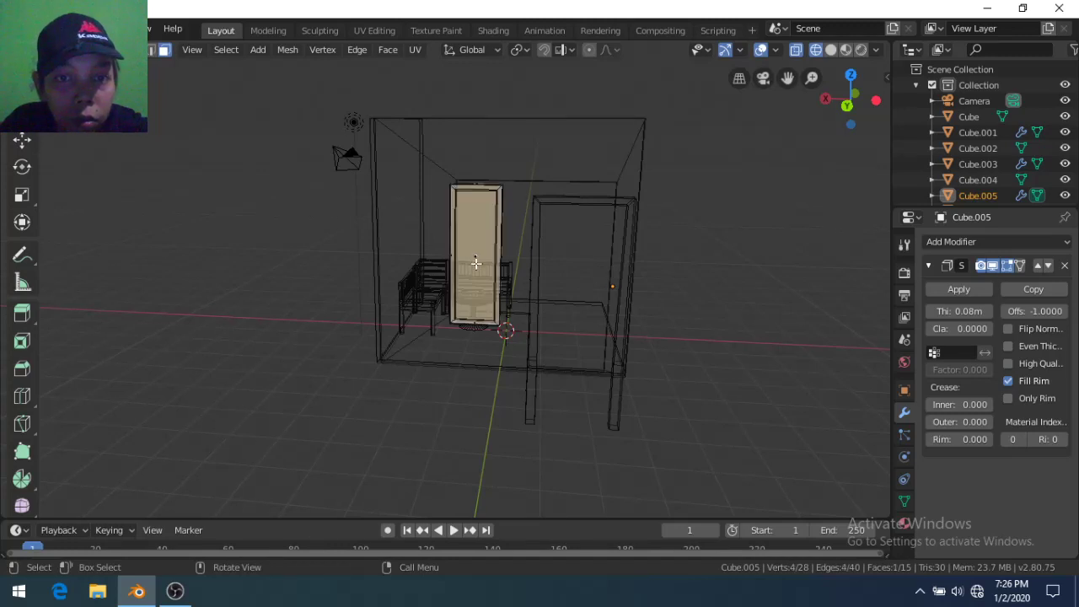
pyautogui.scroll(2, 476, 265)
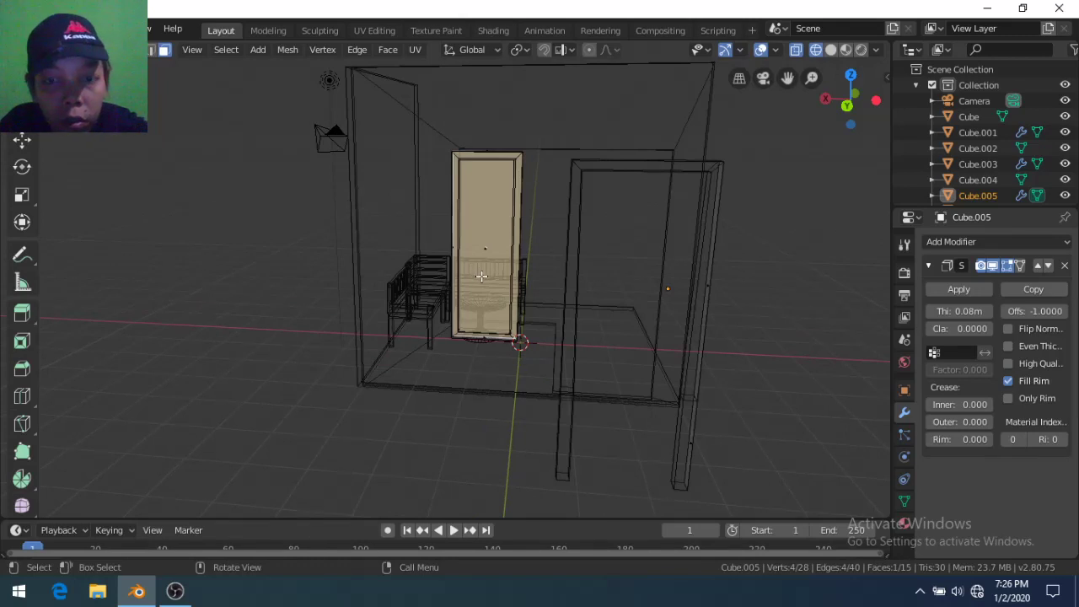
pyautogui.press('g')
pyautogui.press('z')
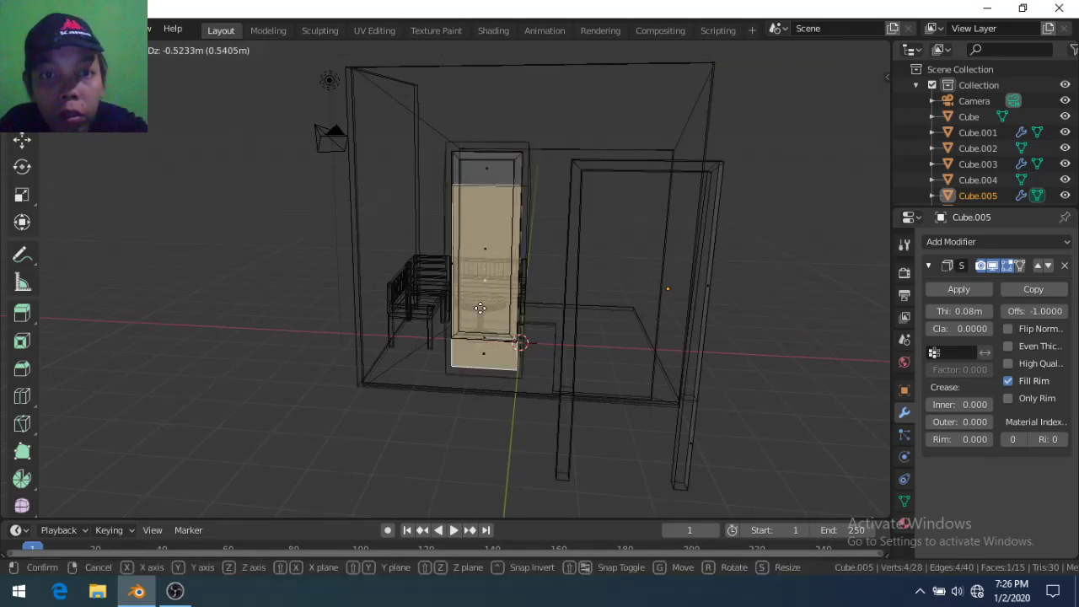
pyautogui.click(488, 277)
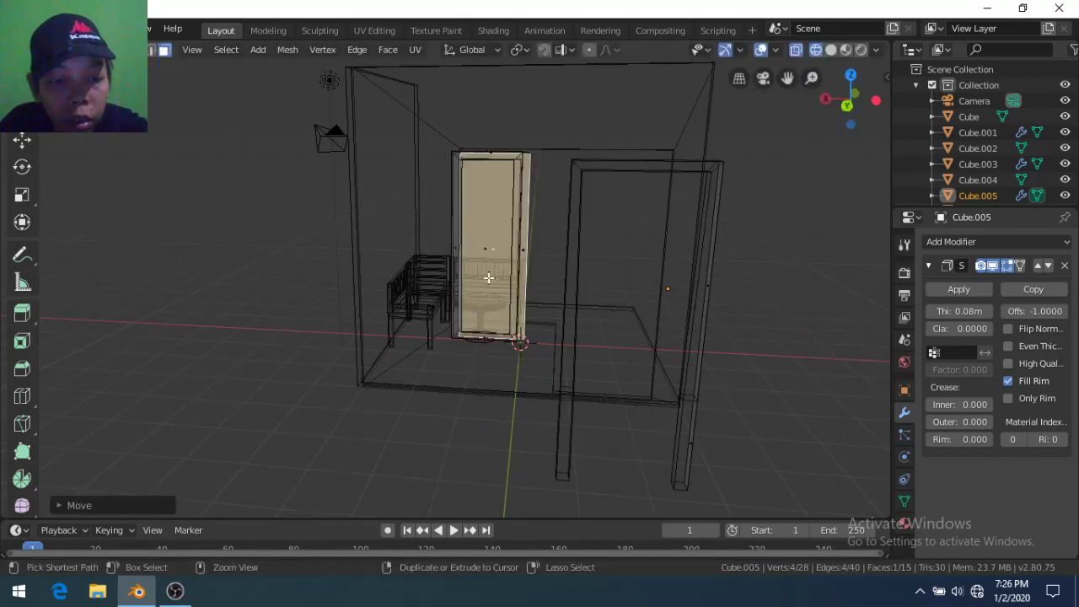
pyautogui.hotkey('ctrl', 'z')
pyautogui.moveTo(488, 277); pyautogui.dragTo(471, 341, button='middle')
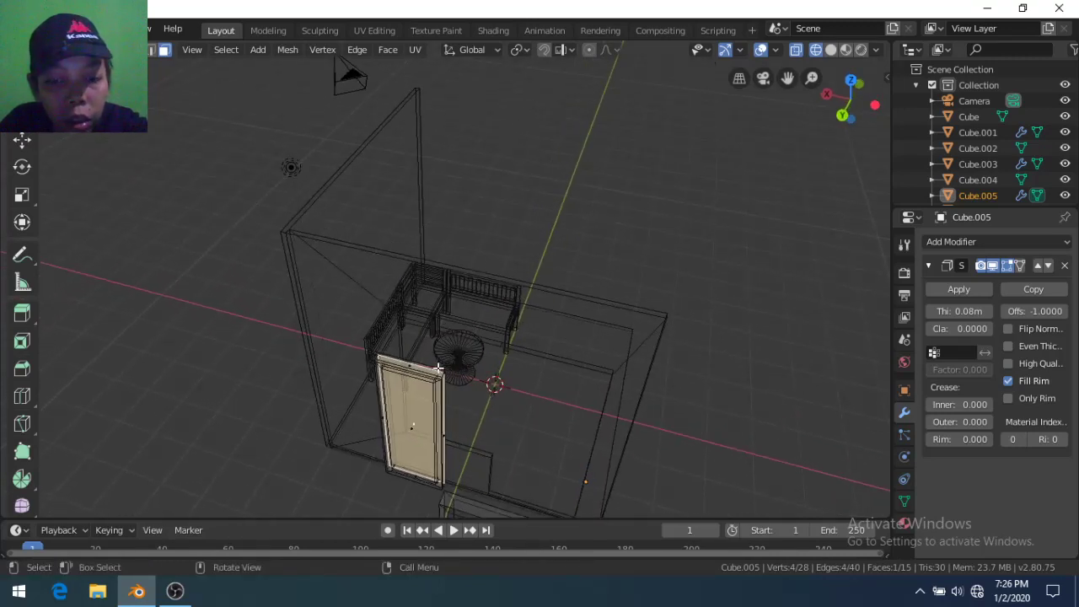
# Select the linked door panel and move it along Y out of the doorway
pyautogui.press('l')
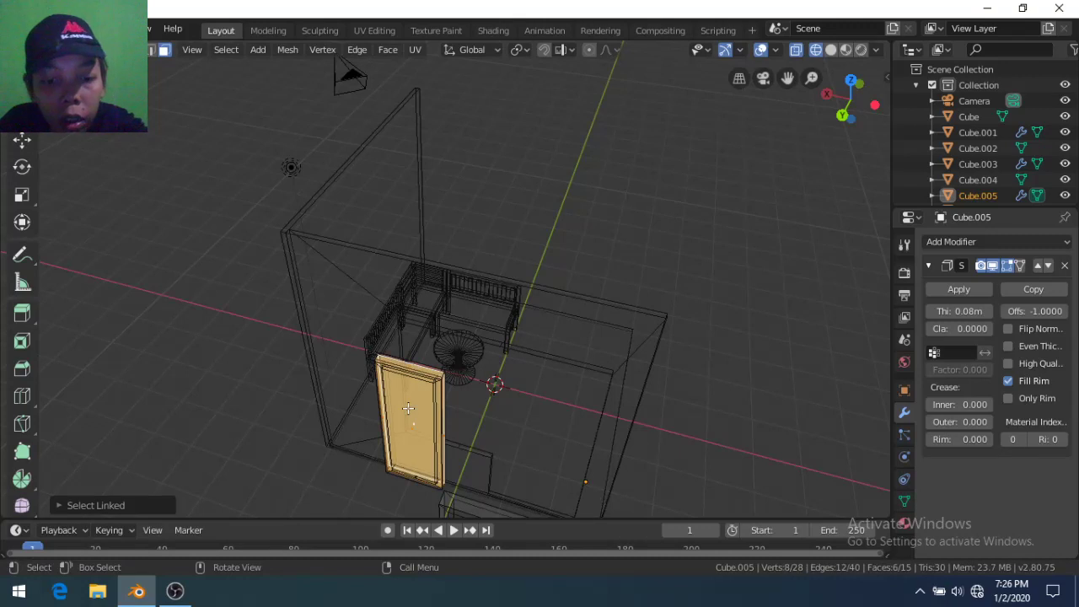
pyautogui.press('g')
pyautogui.press('y')
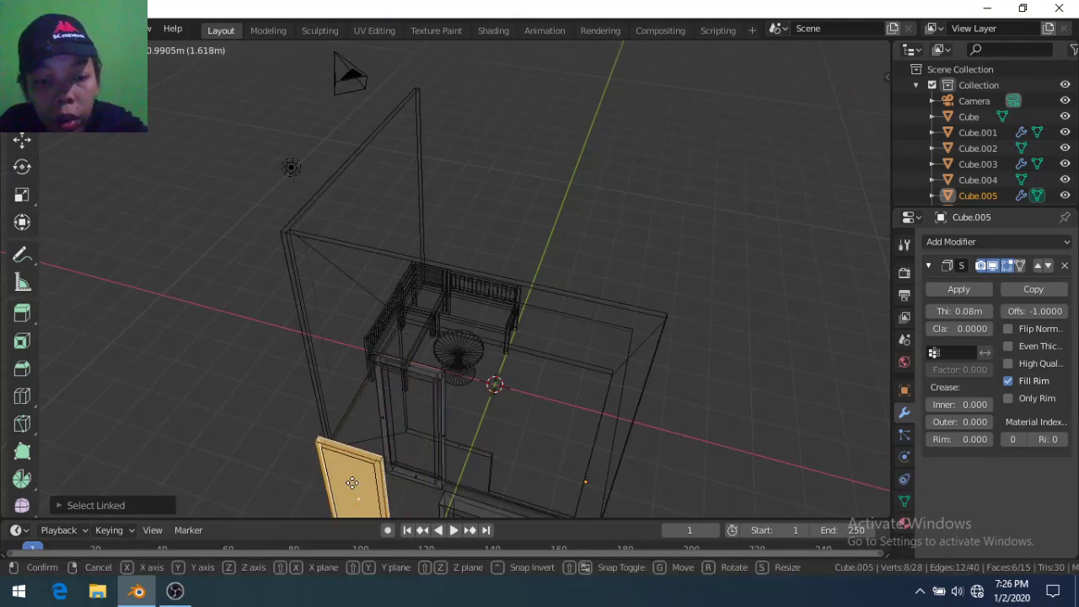
pyautogui.press('y')
pyautogui.click(353, 482)
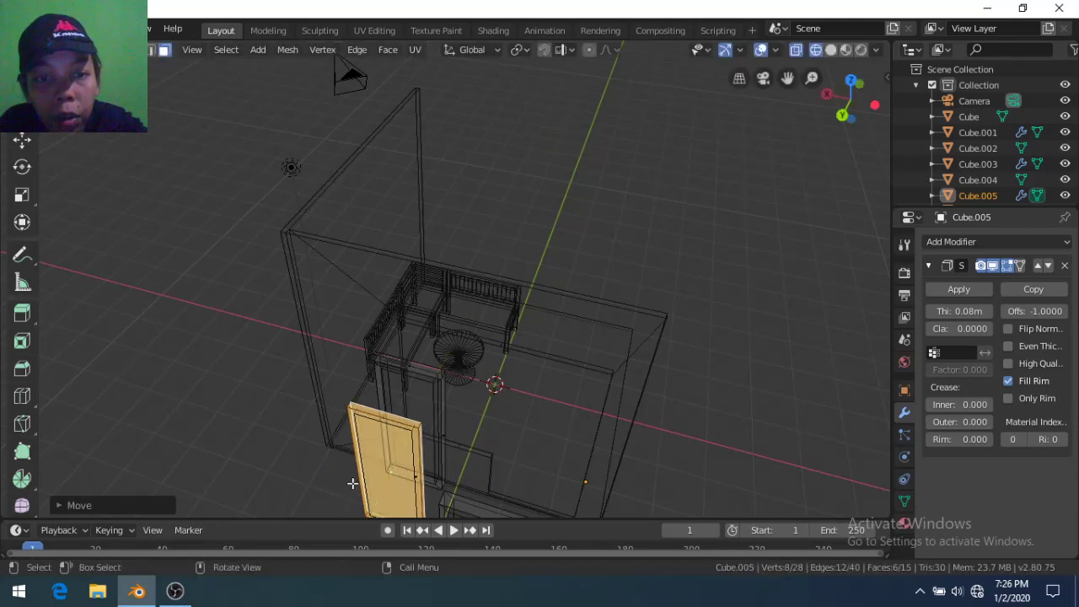
pyautogui.scroll(-3, 486, 430)
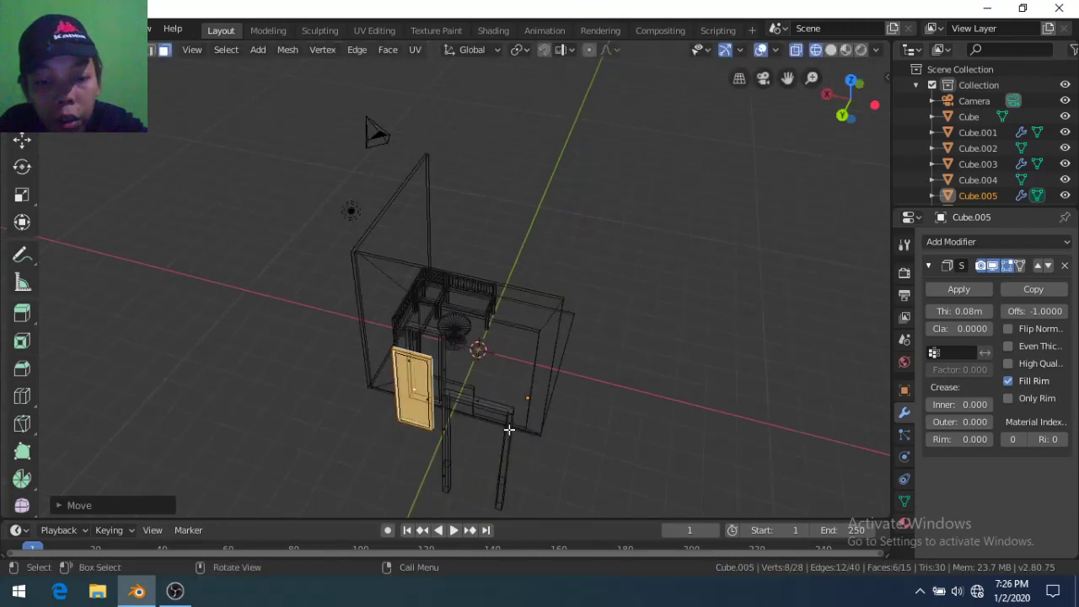
pyautogui.press('l')
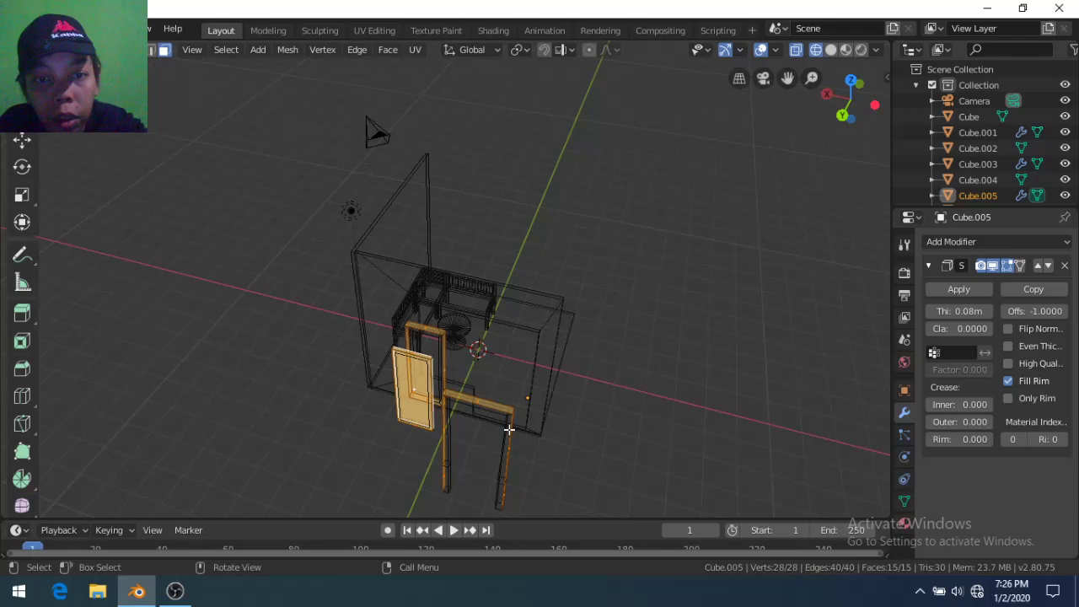
pyautogui.hotkey('alt', 'a')
# Shift the door frame -1 along the Y axis
pyautogui.press('l')
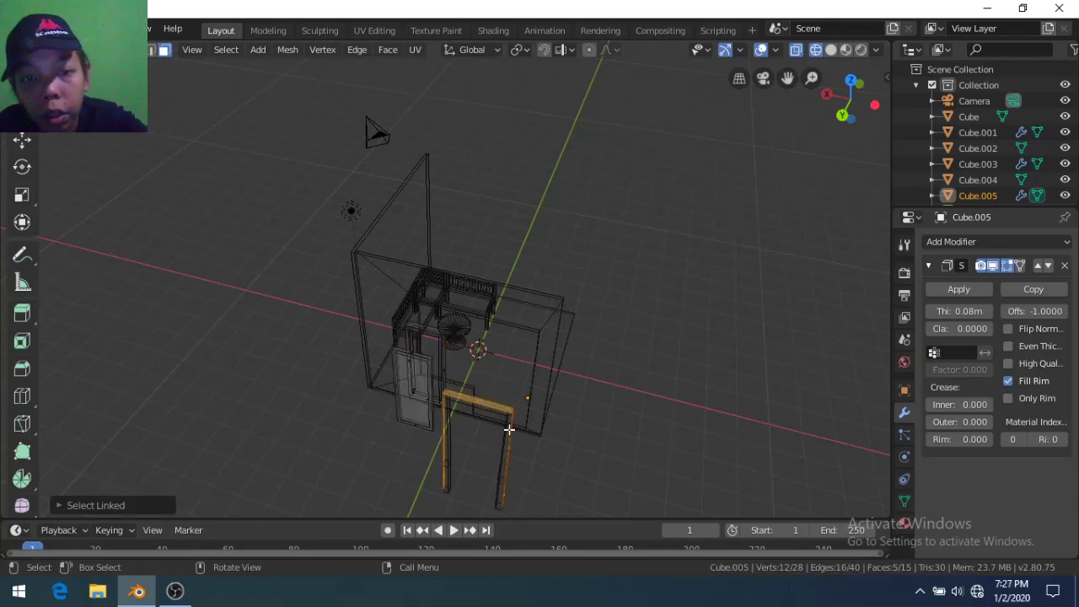
pyautogui.press('g')
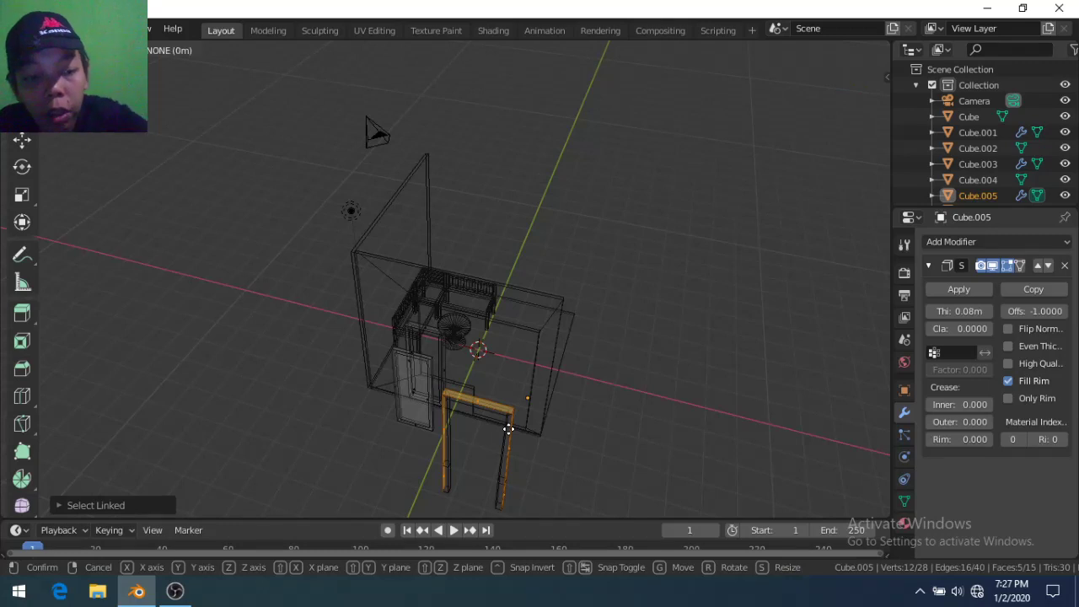
pyautogui.press('2')
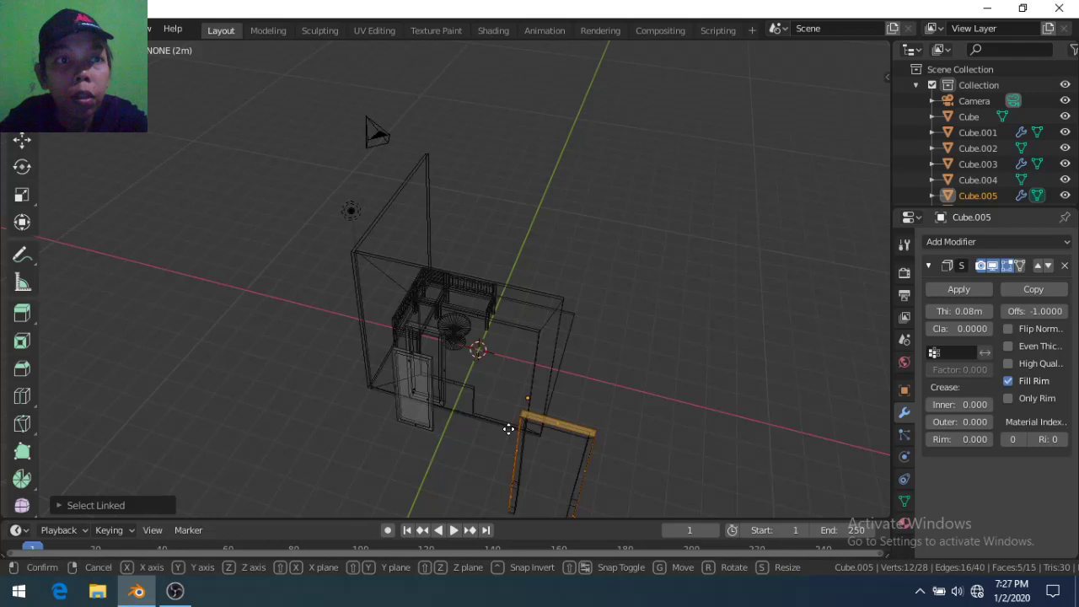
pyautogui.press('BackSpace')
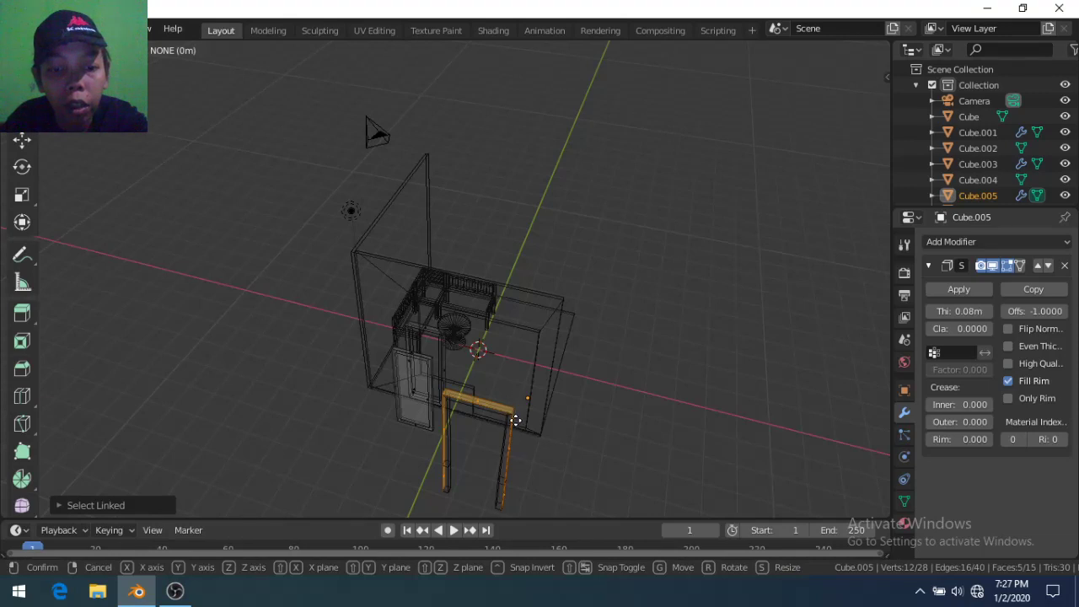
pyautogui.press('Tab')
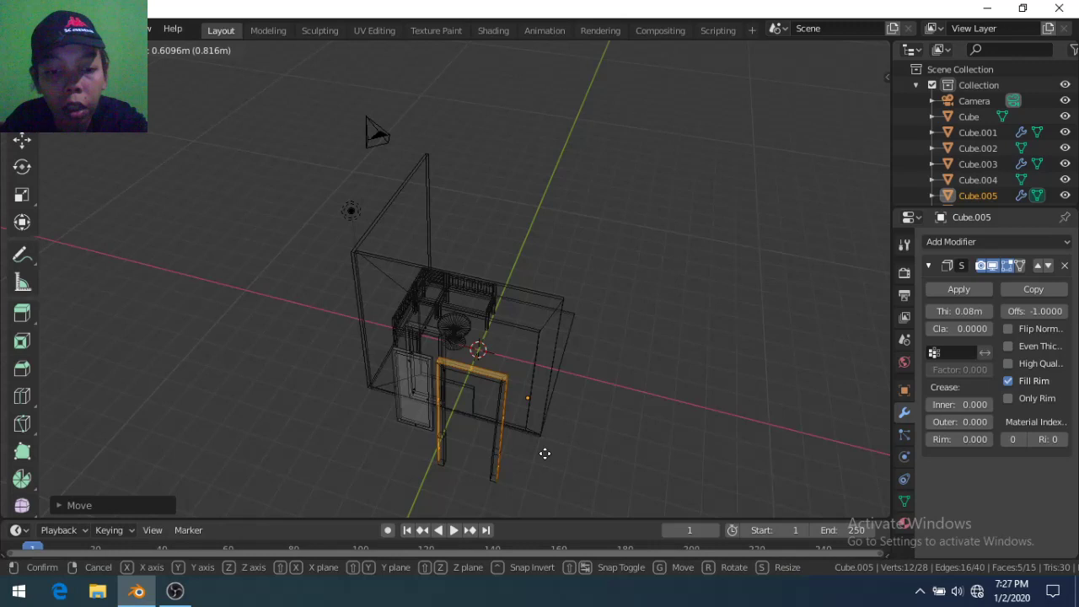
pyautogui.press('y')
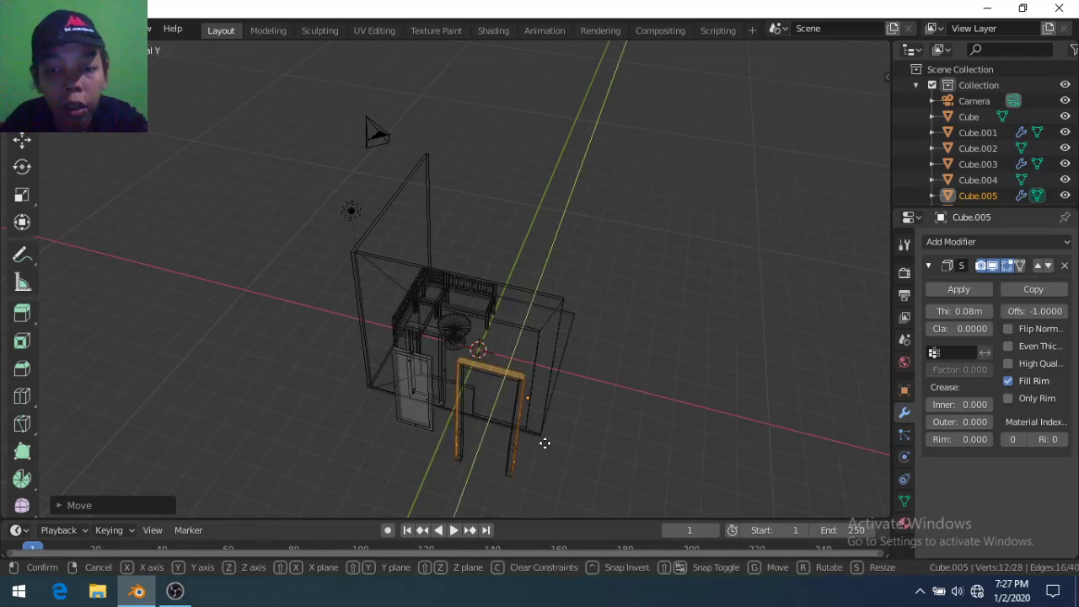
pyautogui.write('-1')
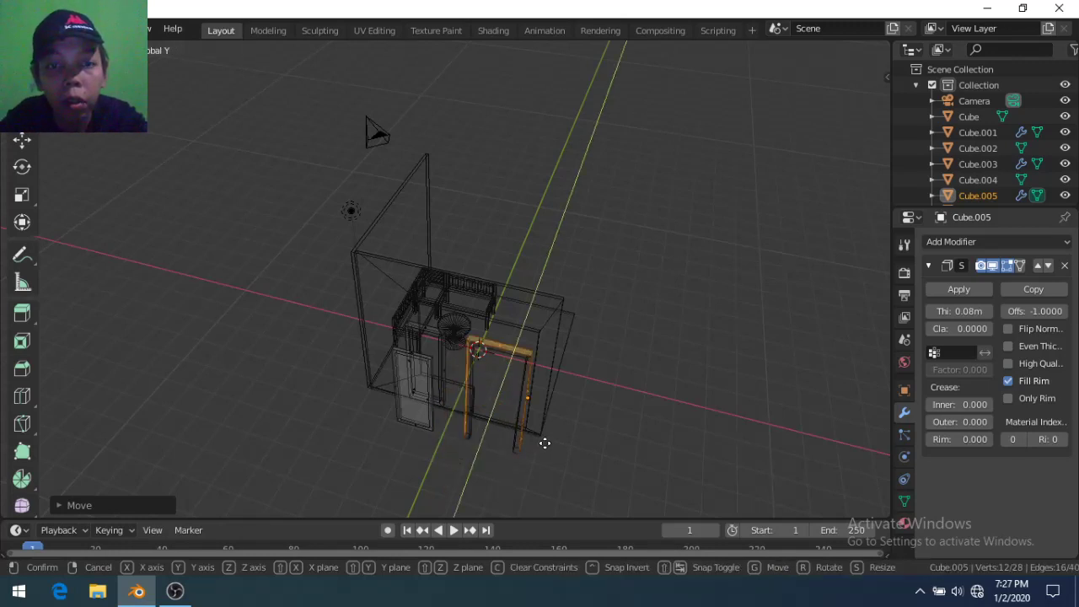
pyautogui.press('Return')
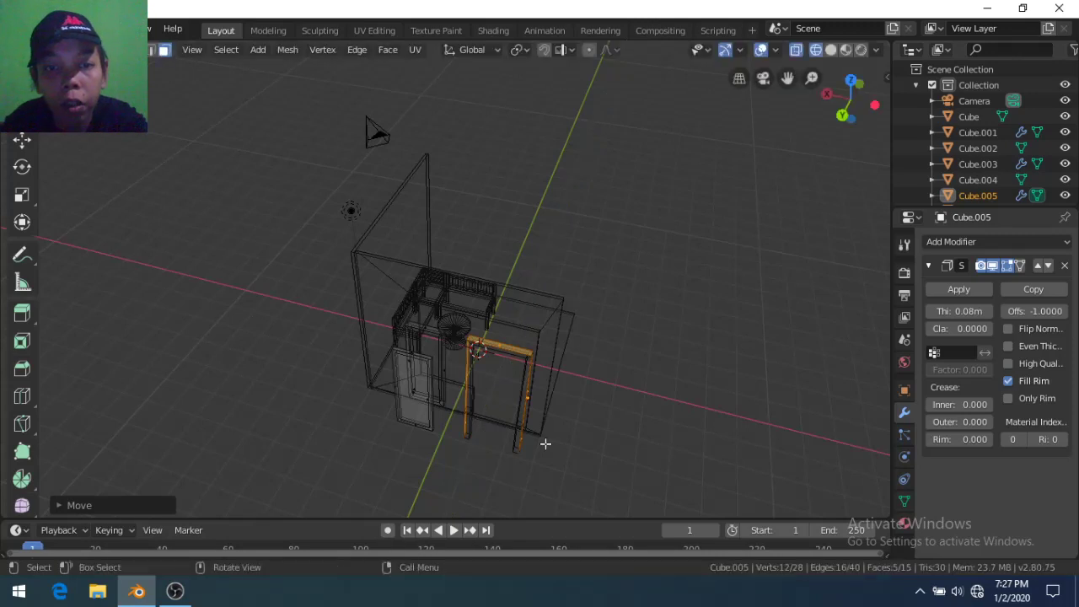
# Zoom and orbit to inspect the upright door frame beside the benches
pyautogui.scroll(3, 545, 440)
pyautogui.scroll(2, 545, 439)
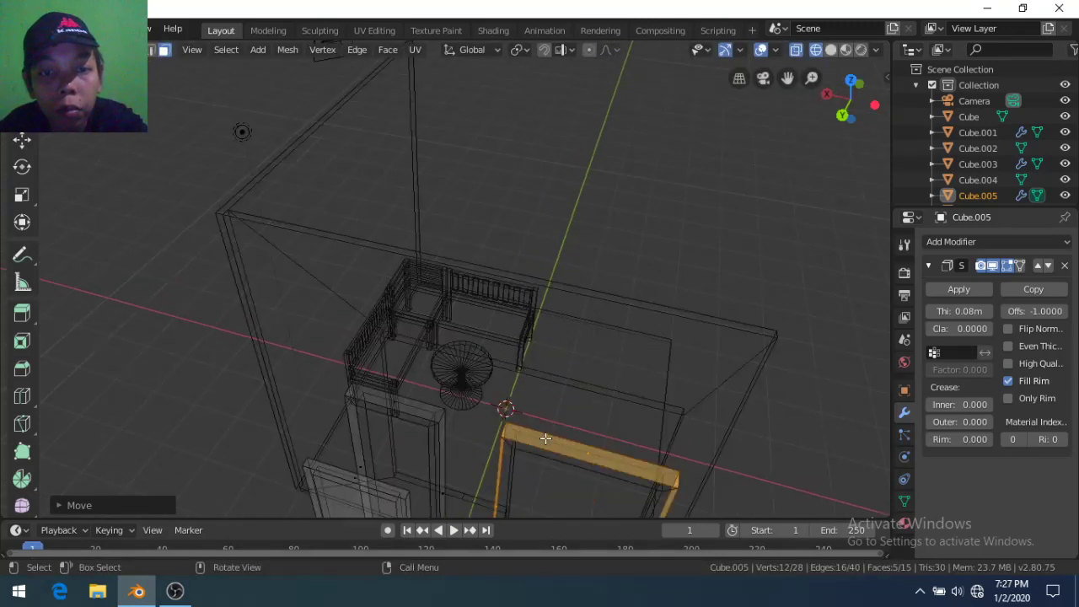
pyautogui.moveTo(545, 438); pyautogui.dragTo(497, 390, button='middle')
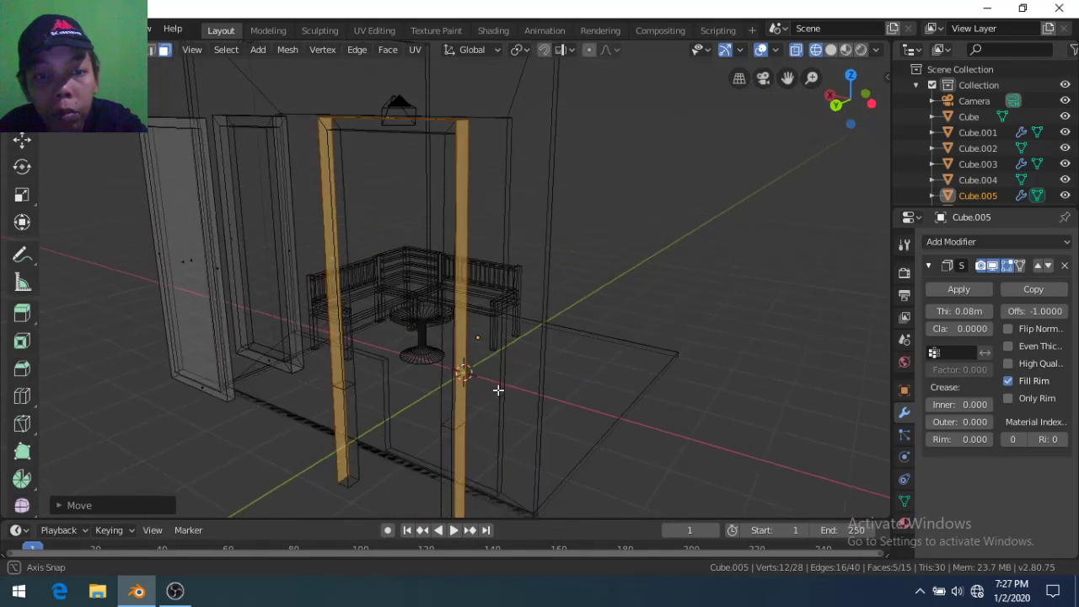
pyautogui.moveTo(497, 390); pyautogui.dragTo(499, 400, button='middle')
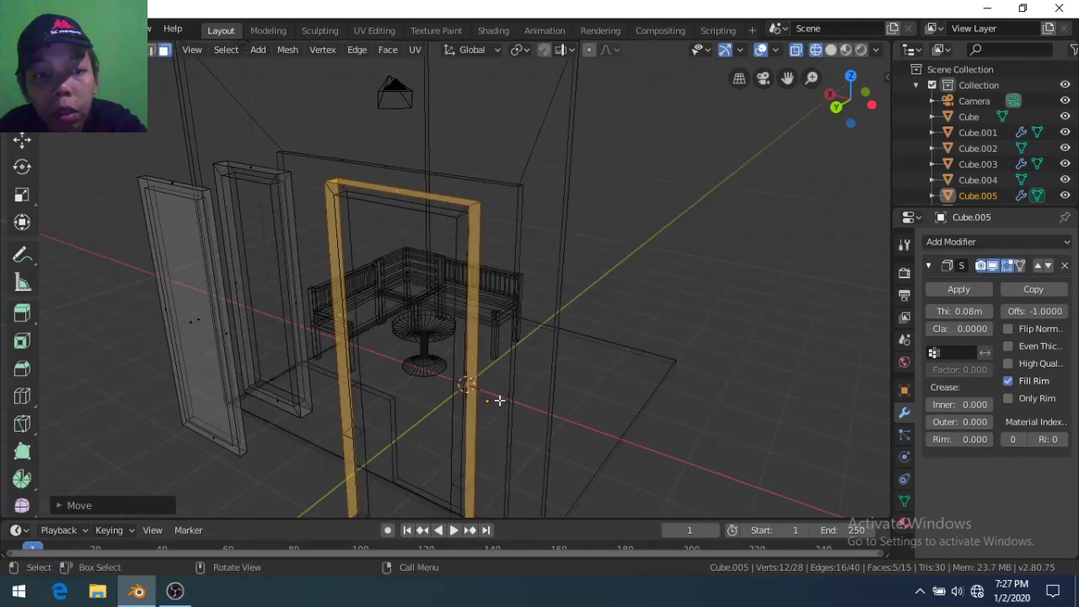
pyautogui.moveTo(499, 401); pyautogui.dragTo(512, 405, button='middle')
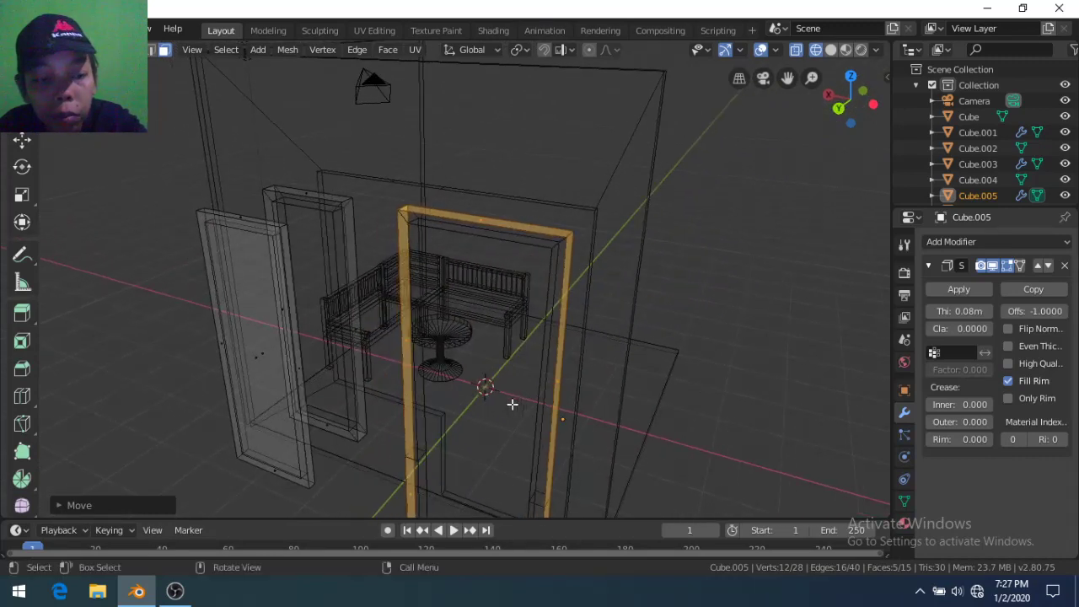
# Switch to solid shading and select the door frame's right jamb face
pyautogui.press('z')
pyautogui.click(623, 406)
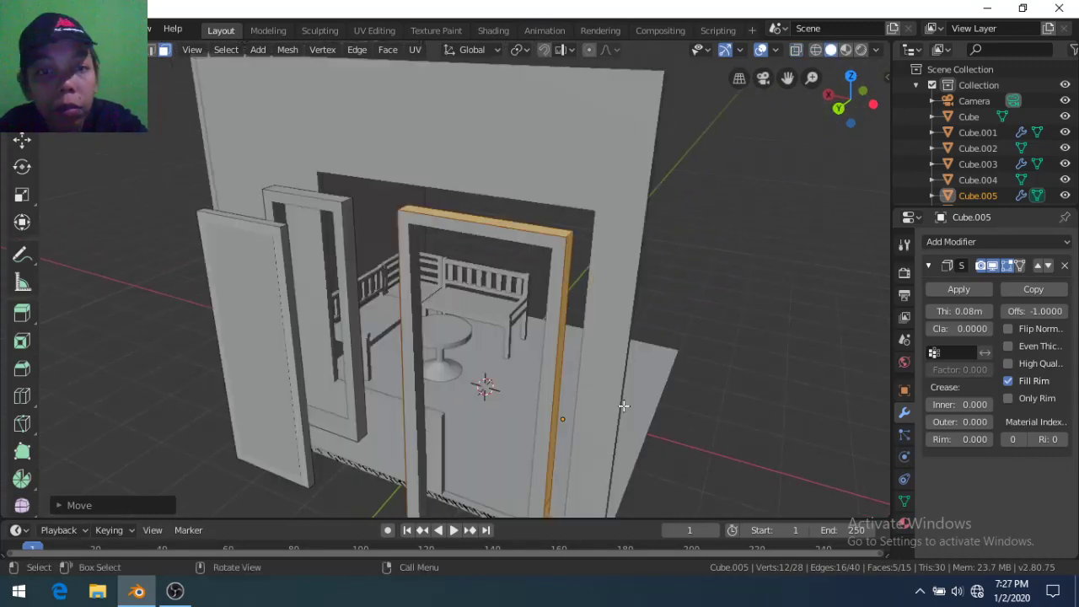
pyautogui.moveTo(595, 417)
pyautogui.mouseDown(button='middle')
pyautogui.moveTo(567, 398)
pyautogui.moveTo(557, 414)
pyautogui.mouseUp(button='middle')
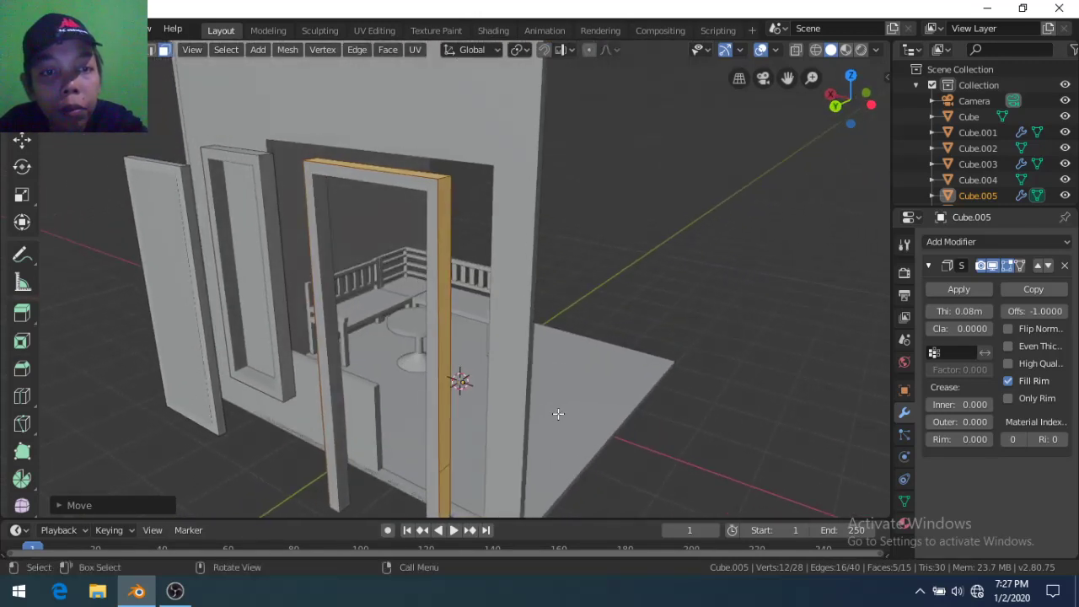
pyautogui.click(276, 372)
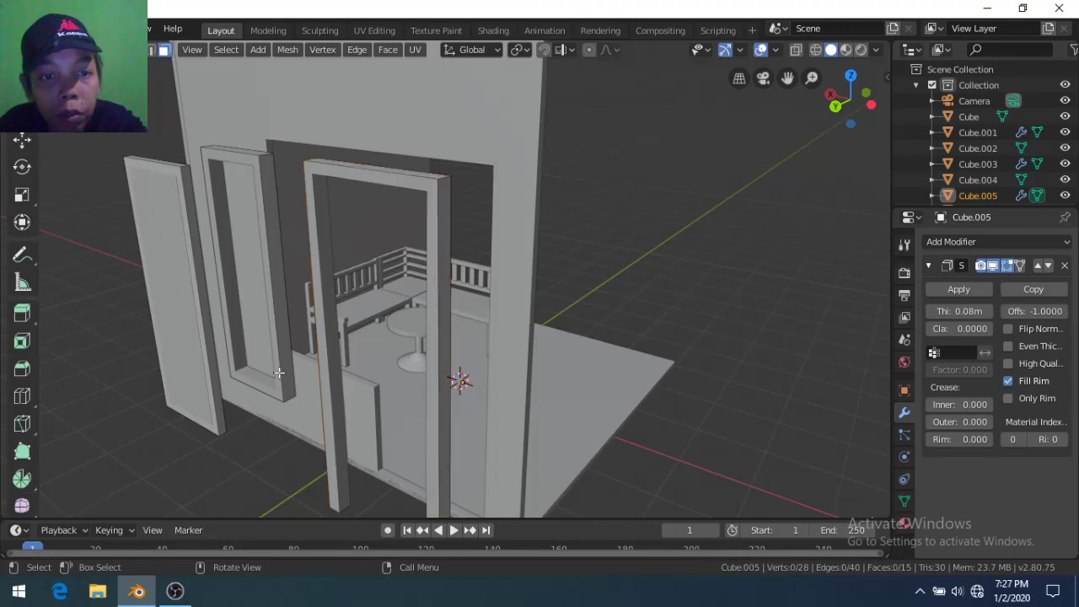
pyautogui.click(324, 358)
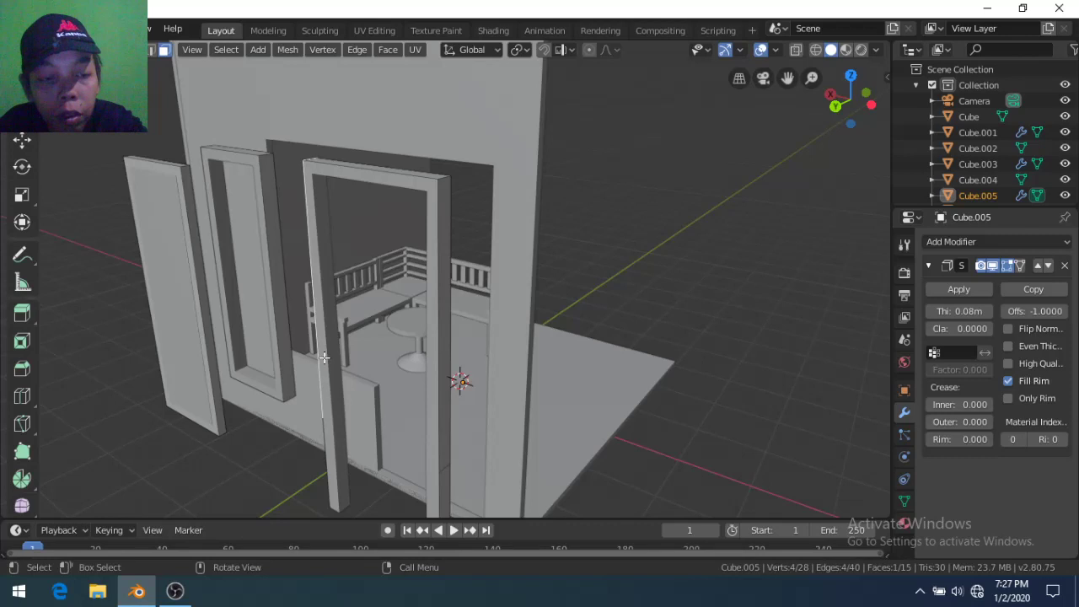
pyautogui.click(443, 465)
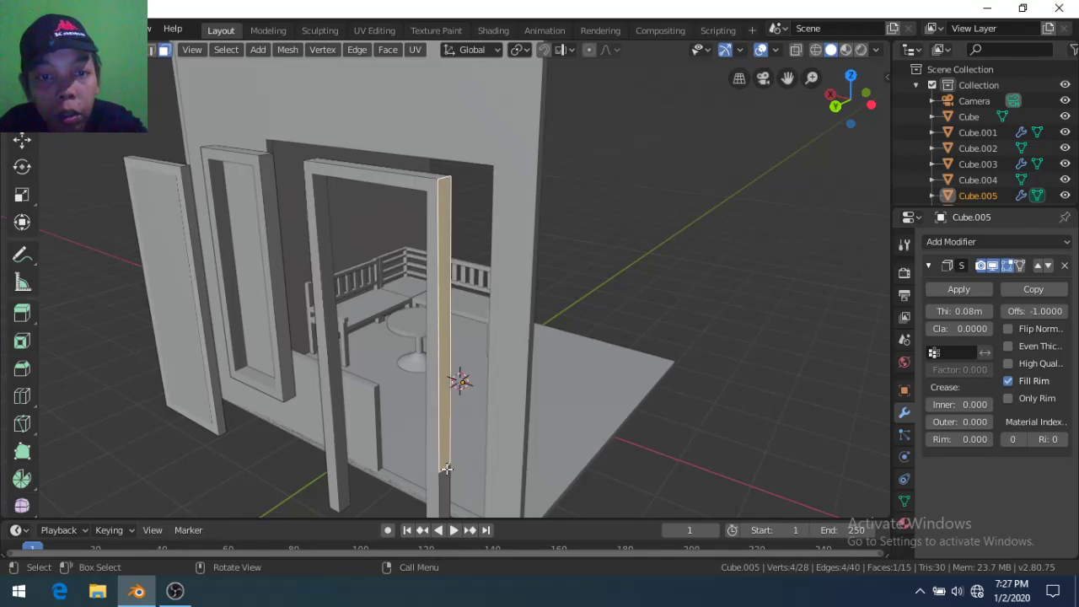
# In edge mode, delete one right-jamb edge and select a vertical door edge
pyautogui.press('2')
pyautogui.click(442, 467)
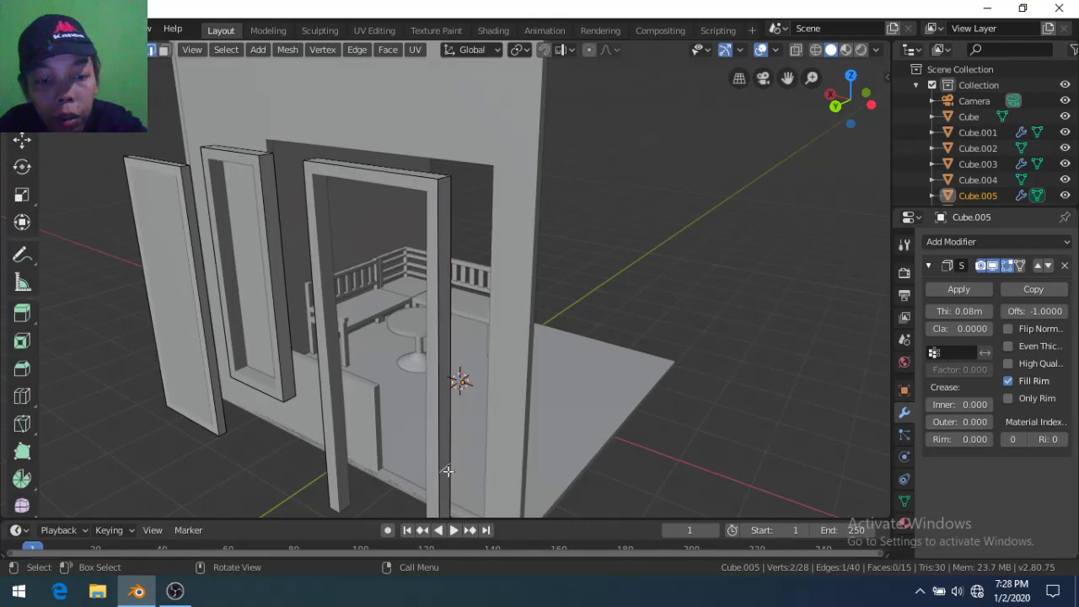
pyautogui.press('x')
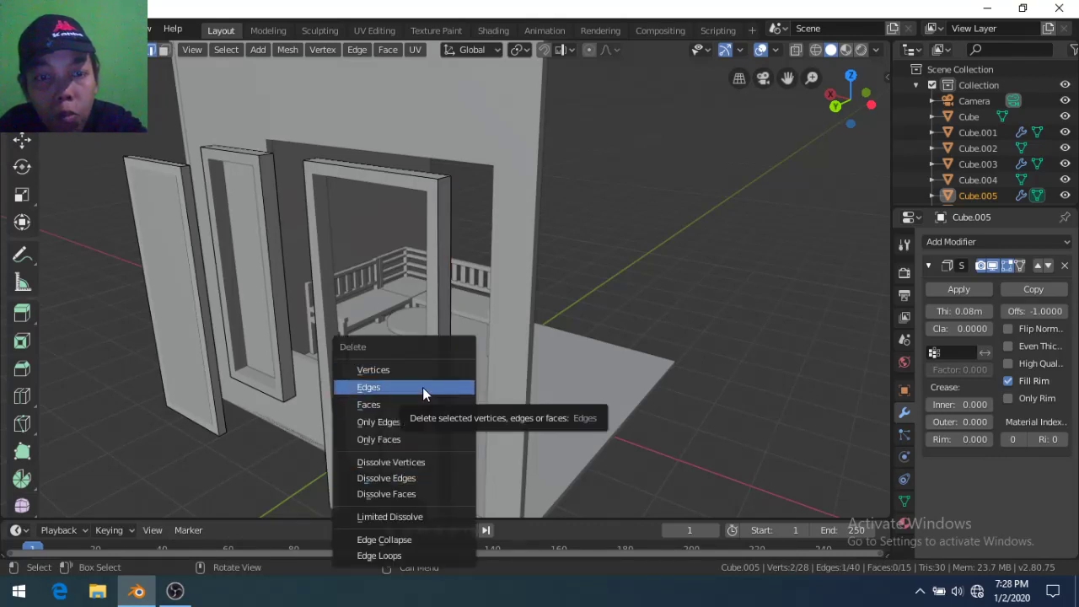
pyautogui.click(423, 387)
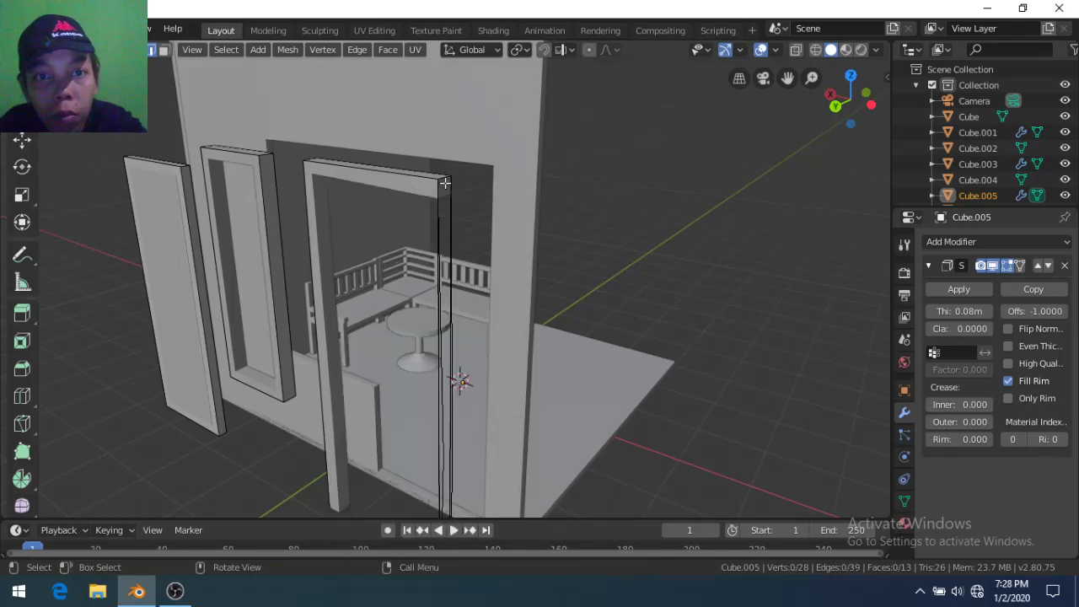
pyautogui.scroll(-4, 464, 253)
pyautogui.click(451, 427)
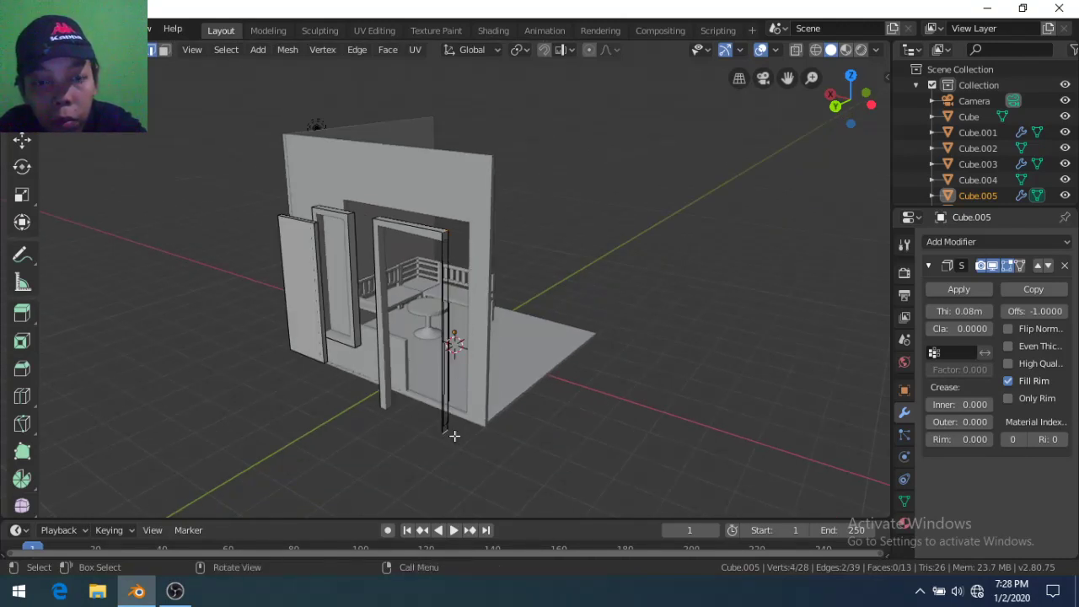
# Fill a face between the two door edges, then delete a single door edge
pyautogui.press('f')
pyautogui.moveTo(361, 393); pyautogui.dragTo(443, 399, button='middle')
pyautogui.click(609, 361)
pyautogui.press('x')
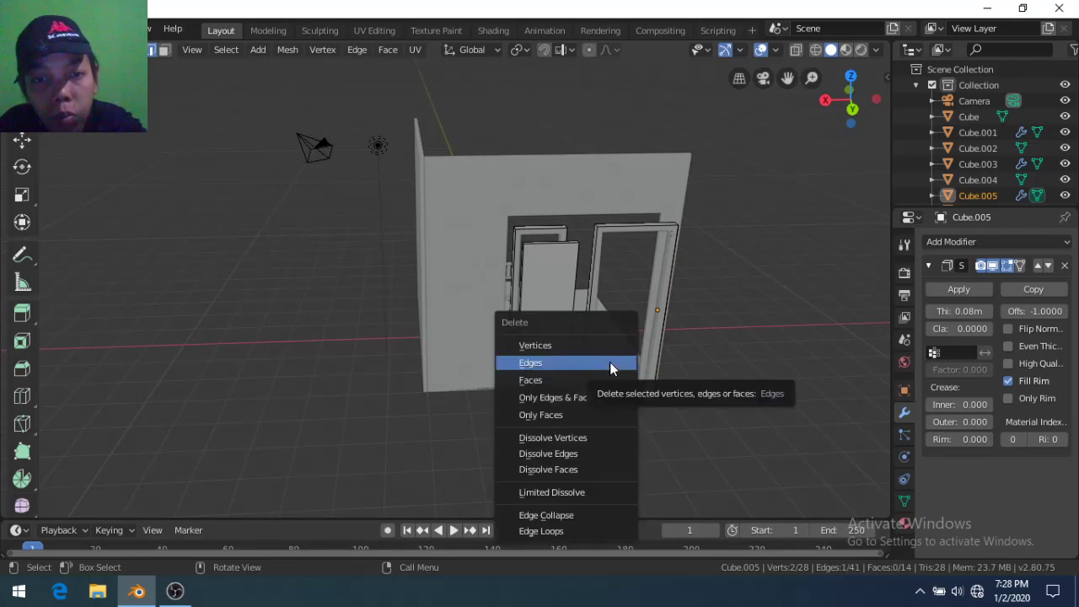
pyautogui.click(603, 362)
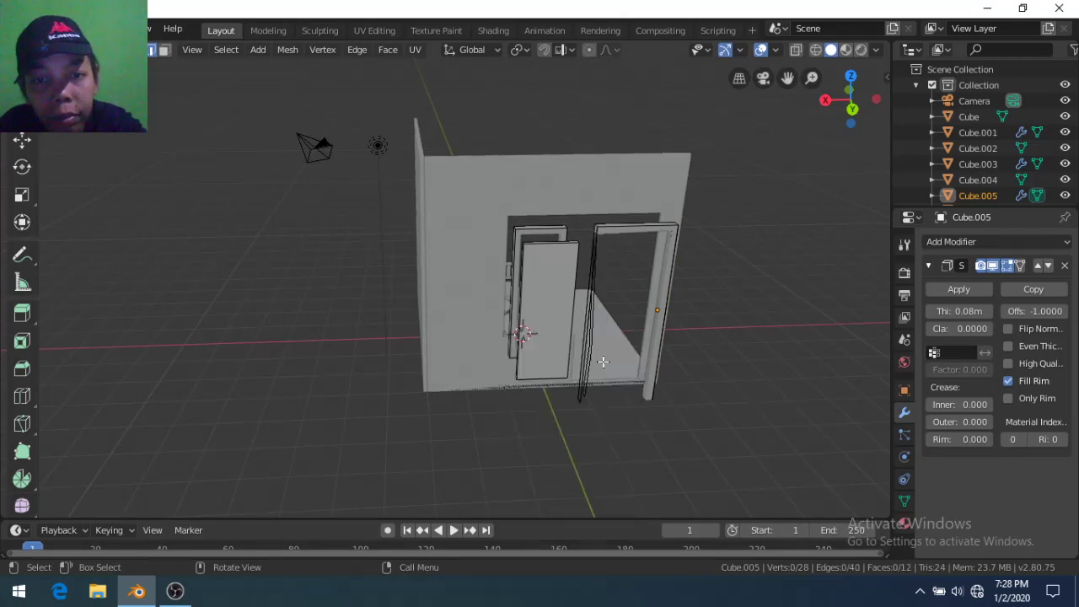
# With Solidify hidden, fill a face between the vertical and bottom door edges
pyautogui.click(592, 230)
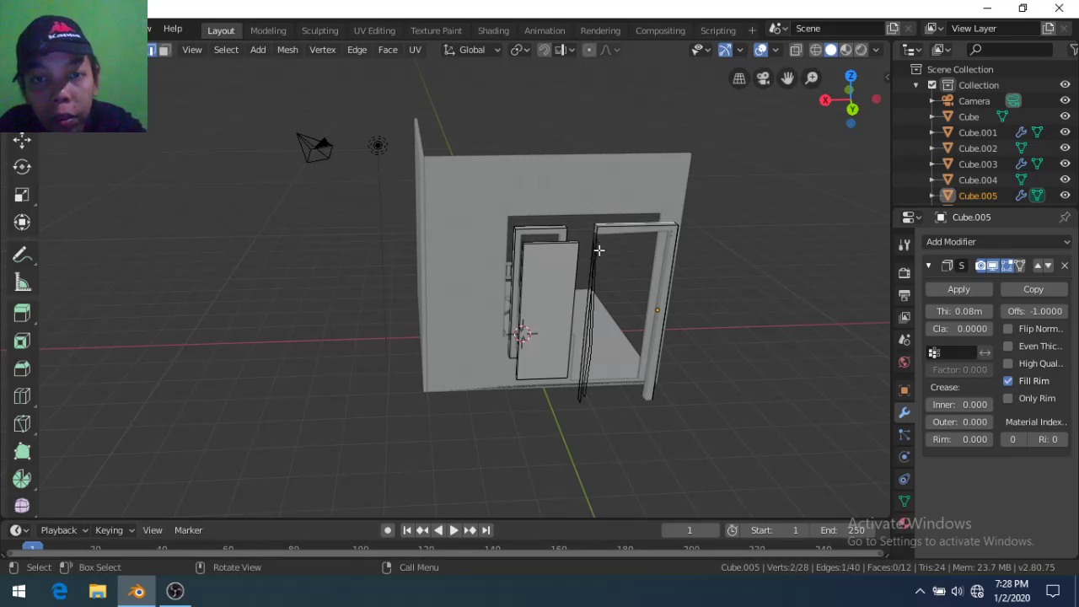
pyautogui.moveTo(599, 249); pyautogui.dragTo(608, 264, button='middle')
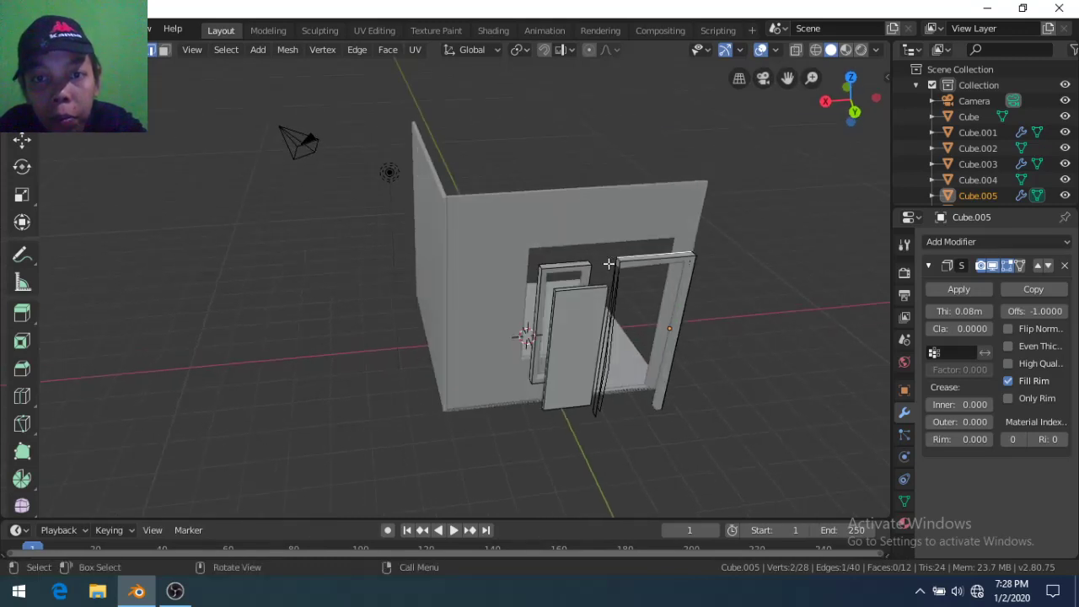
pyautogui.click(992, 266)
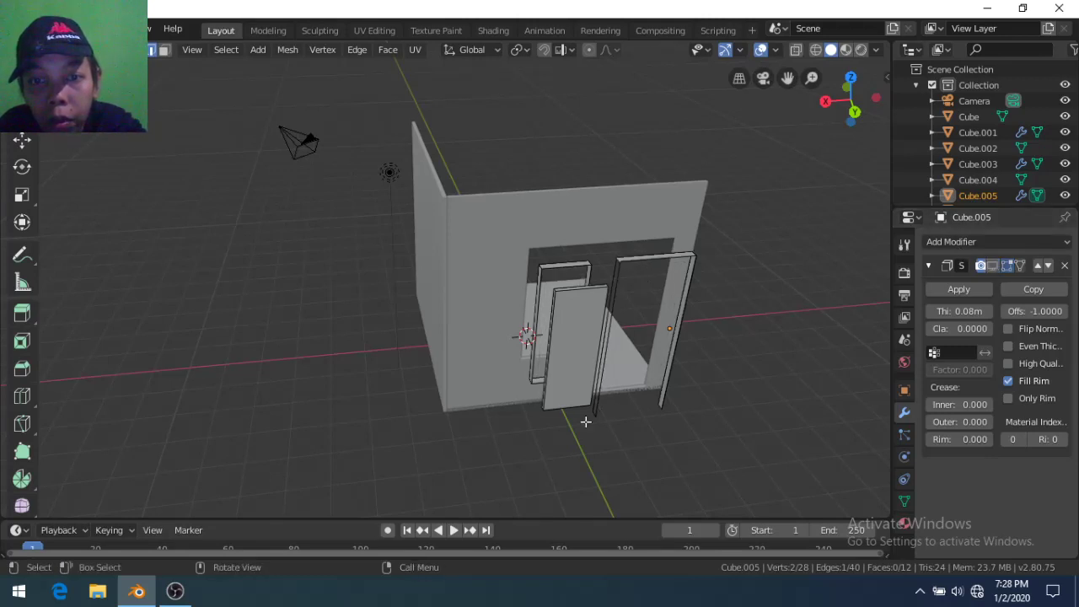
pyautogui.keyDown('shift'); pyautogui.click(592, 415); pyautogui.keyUp('shift')
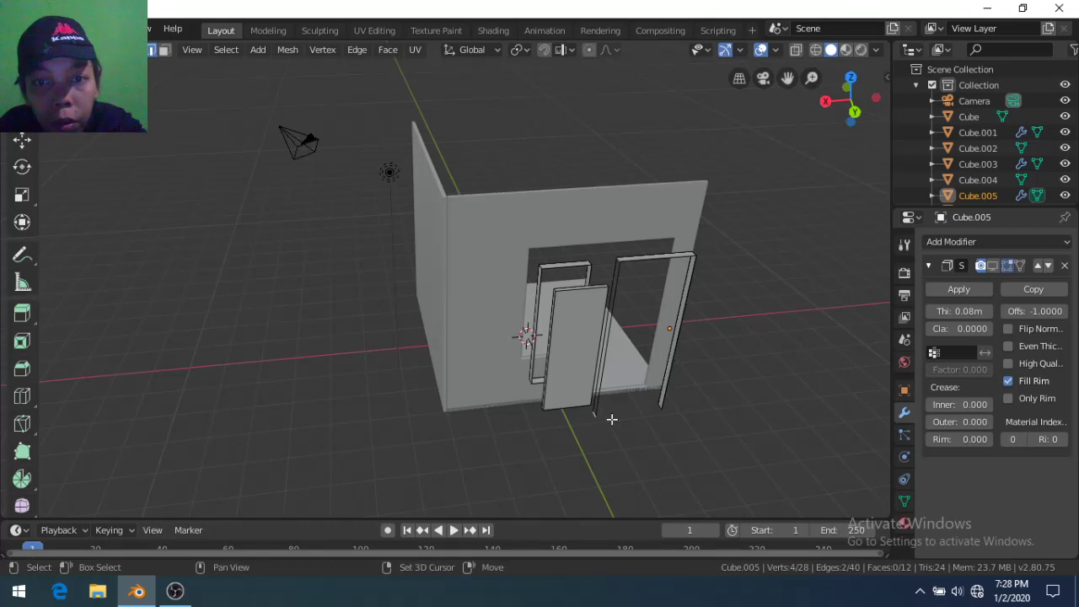
pyautogui.press('f')
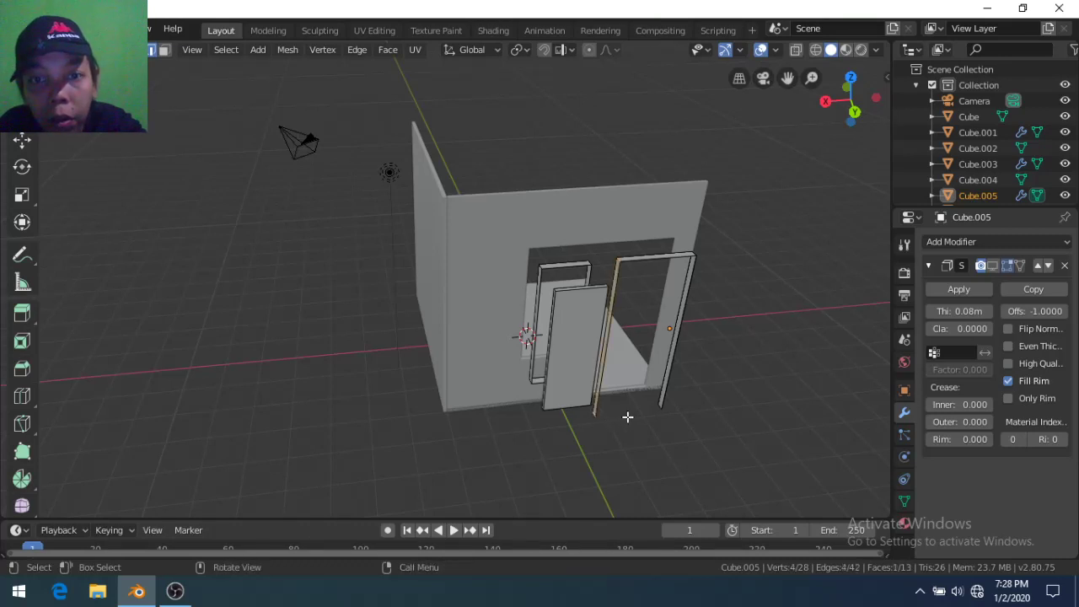
pyautogui.moveTo(626, 389)
pyautogui.mouseDown(button='middle')
pyautogui.moveTo(672, 431)
pyautogui.moveTo(569, 393)
pyautogui.mouseUp(button='middle')
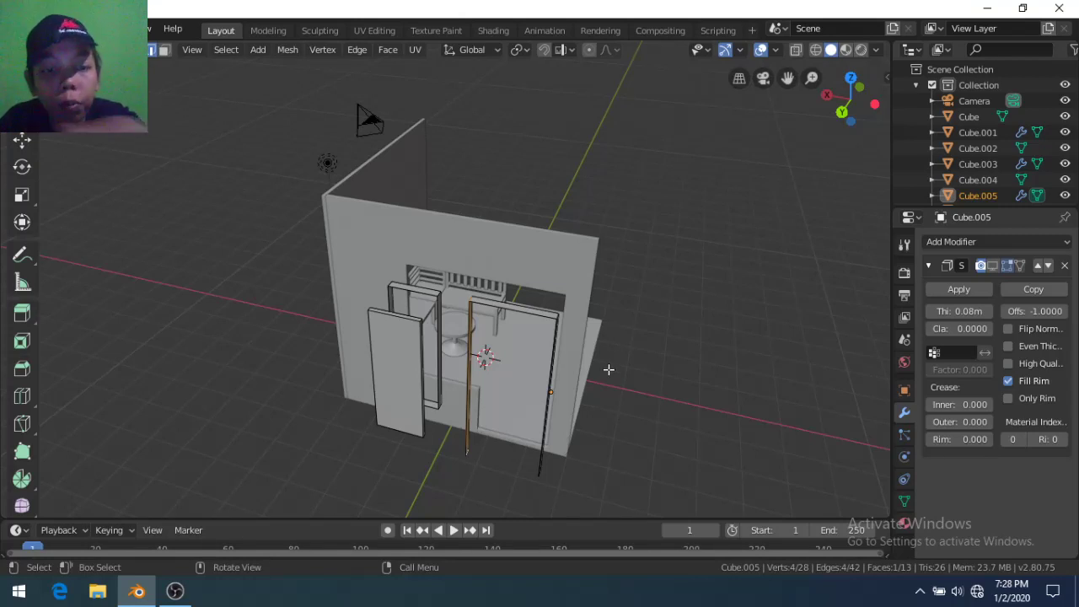
pyautogui.click(992, 267)
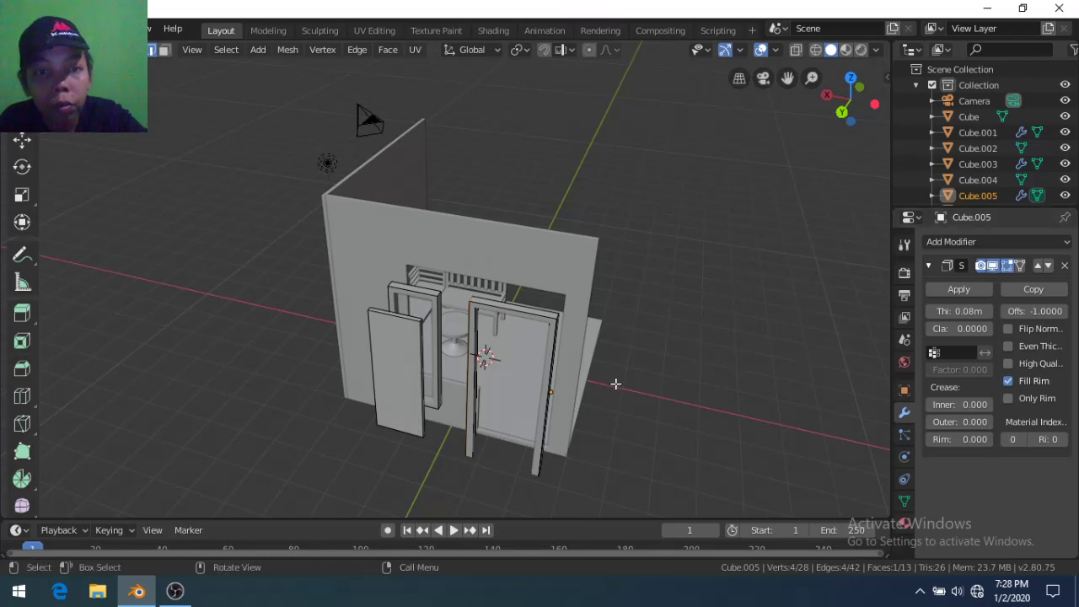
# Delete the left door panel's linked vertices and return to Object Mode
pyautogui.press('Tab')
pyautogui.press('Tab')
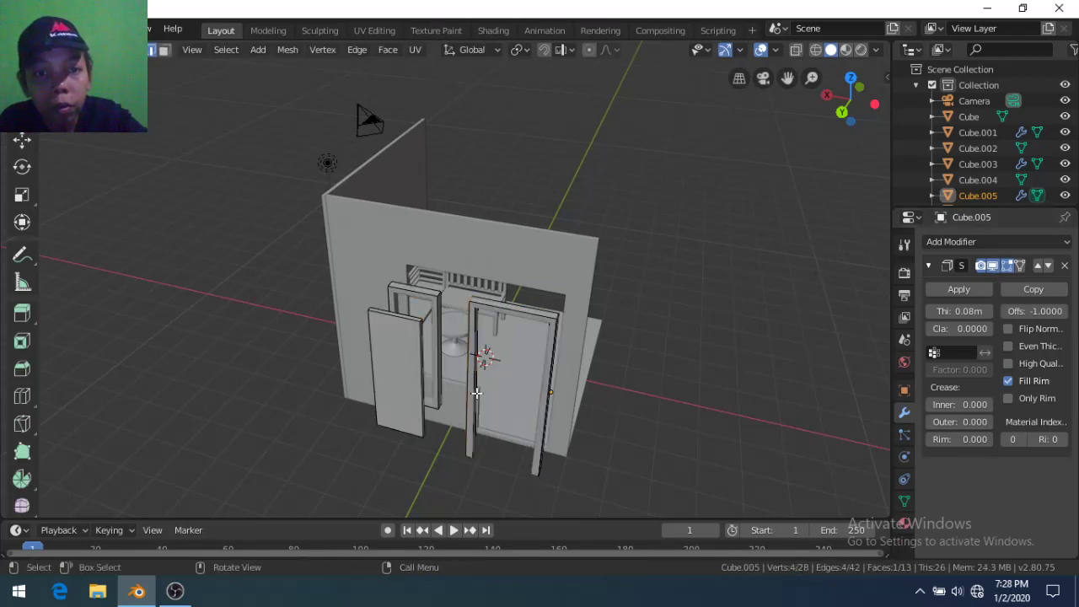
pyautogui.press('l')
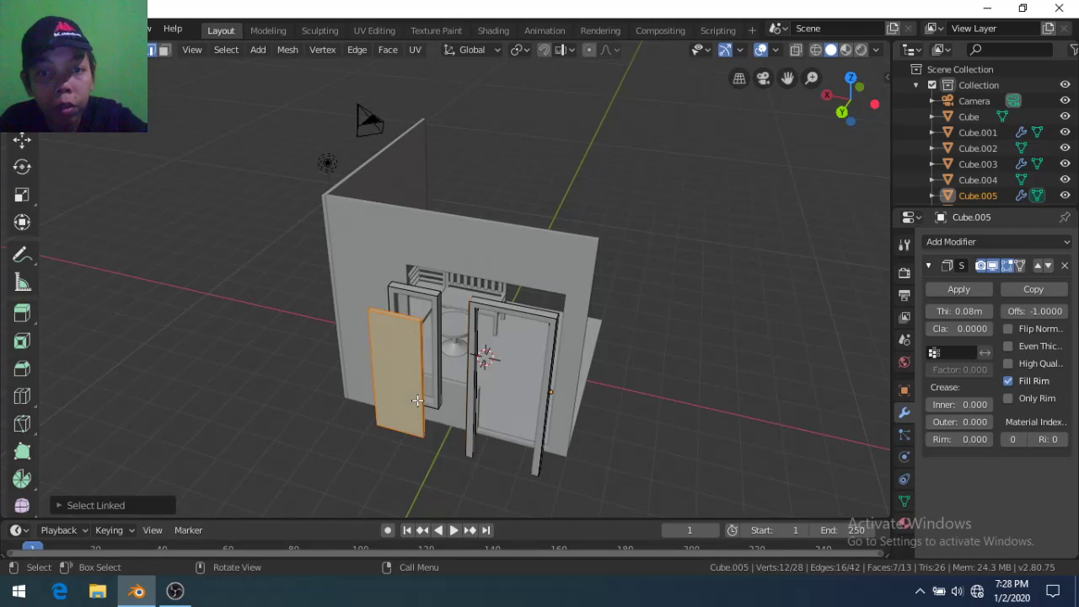
pyautogui.press('x')
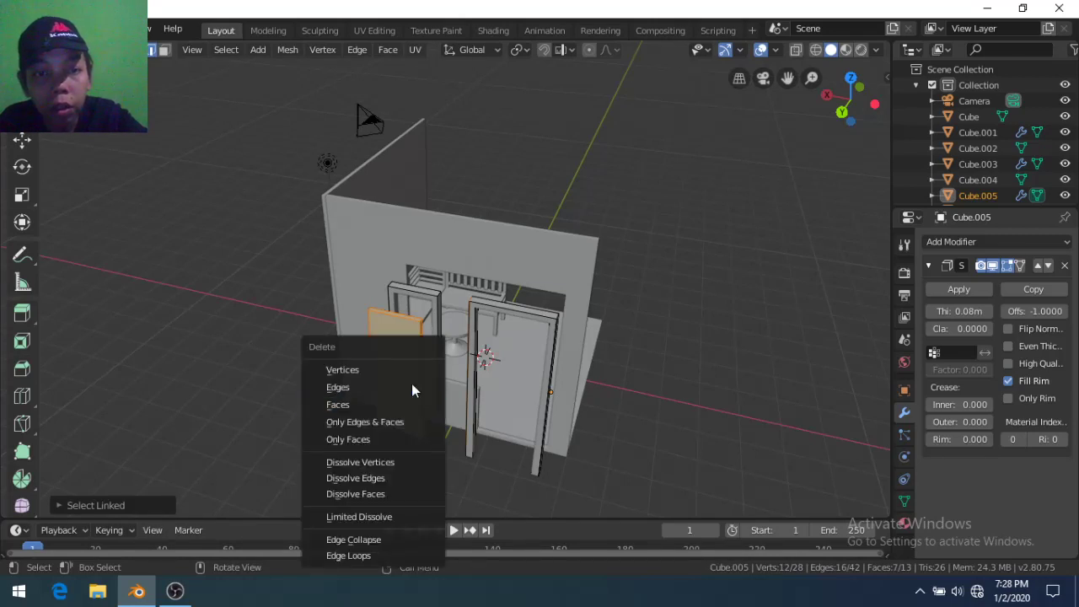
pyautogui.click(410, 370)
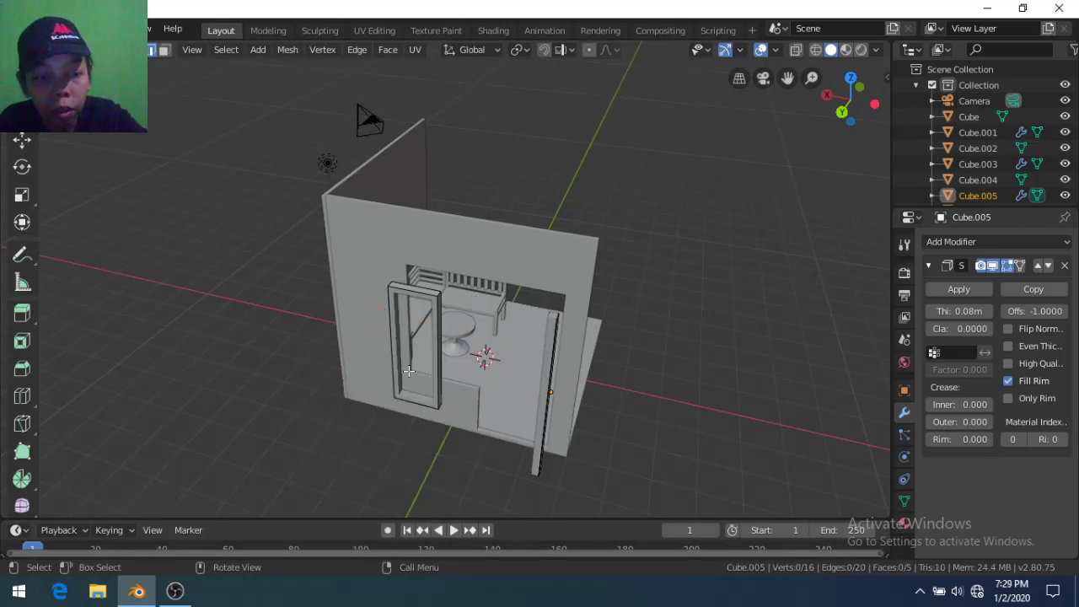
pyautogui.hotkey('ctrl', 'z')
pyautogui.hotkey('alt', 'a')
pyautogui.press('l')
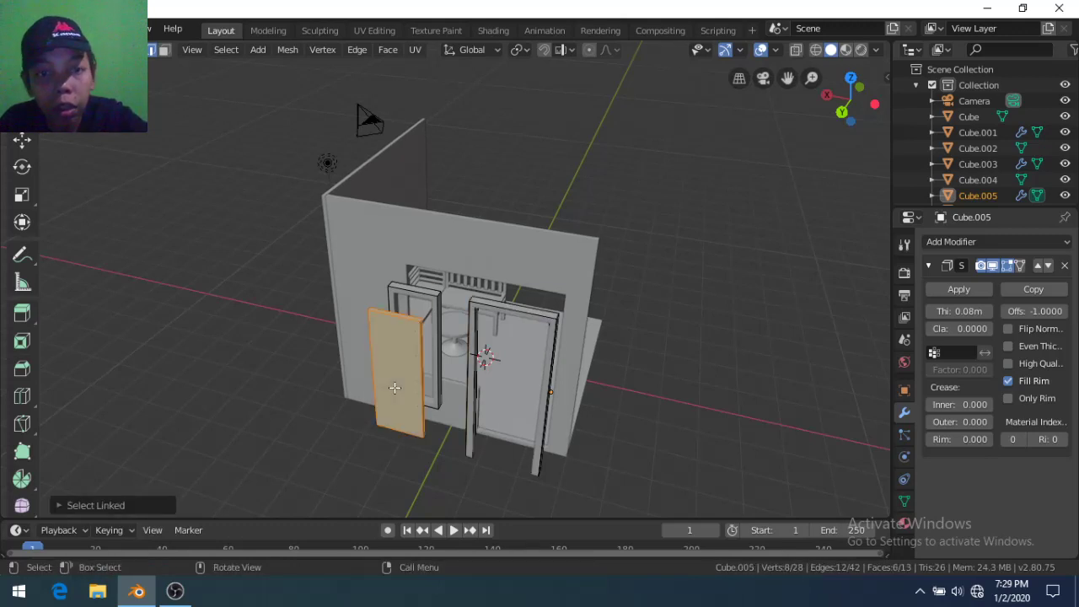
pyautogui.press('x')
pyautogui.click(391, 375)
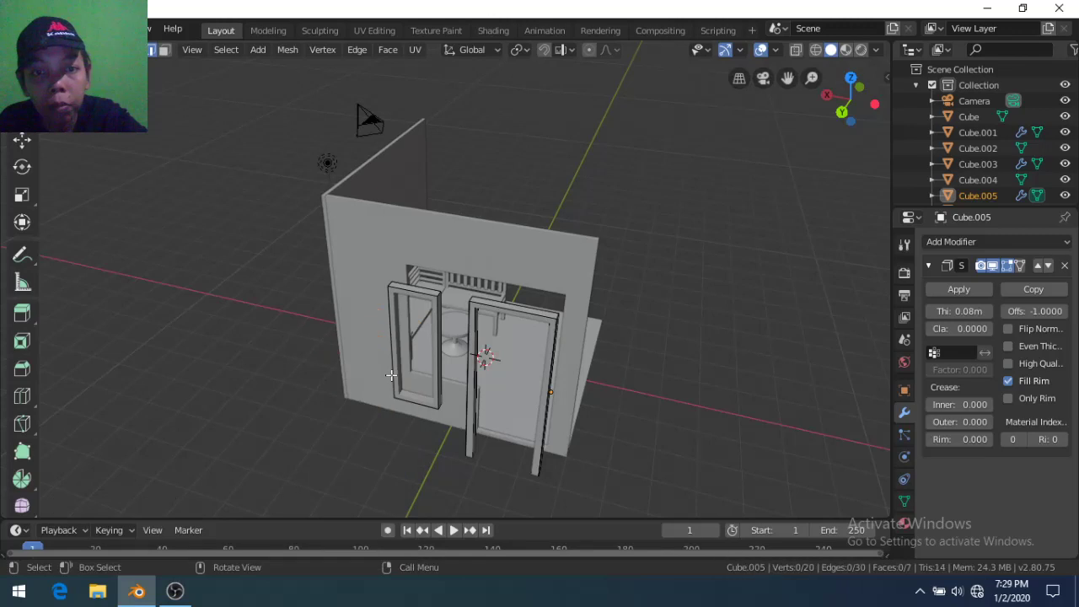
pyautogui.press('Tab')
pyautogui.moveTo(743, 350)
pyautogui.mouseDown(button='middle')
pyautogui.moveTo(714, 349)
pyautogui.moveTo(843, 211)
pyautogui.mouseUp(button='middle')
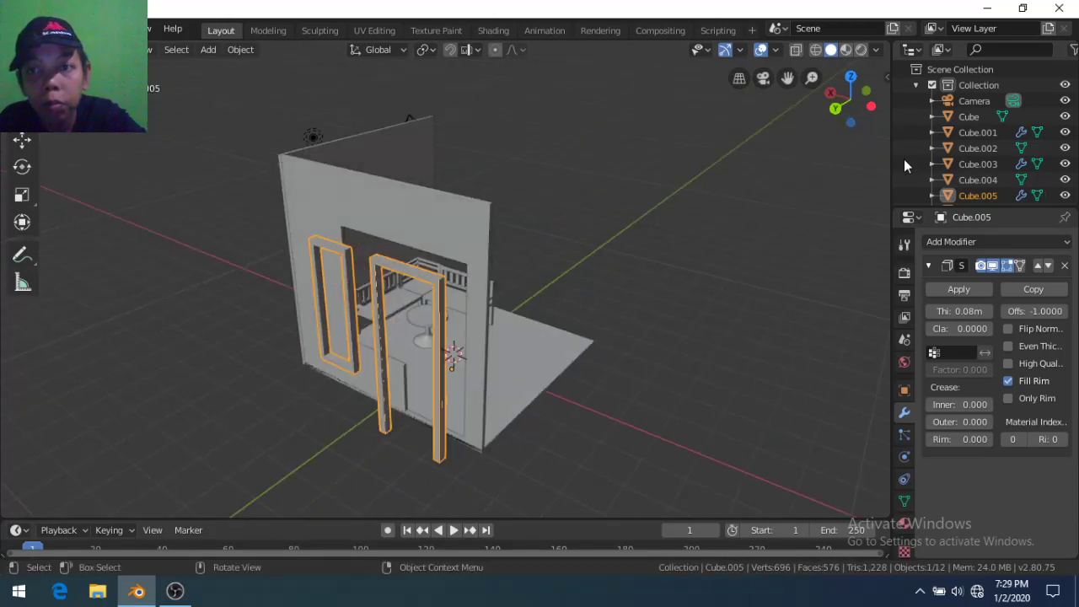
# From the side view, move the whole frame mesh -0.8 along Y
pyautogui.click(872, 107)
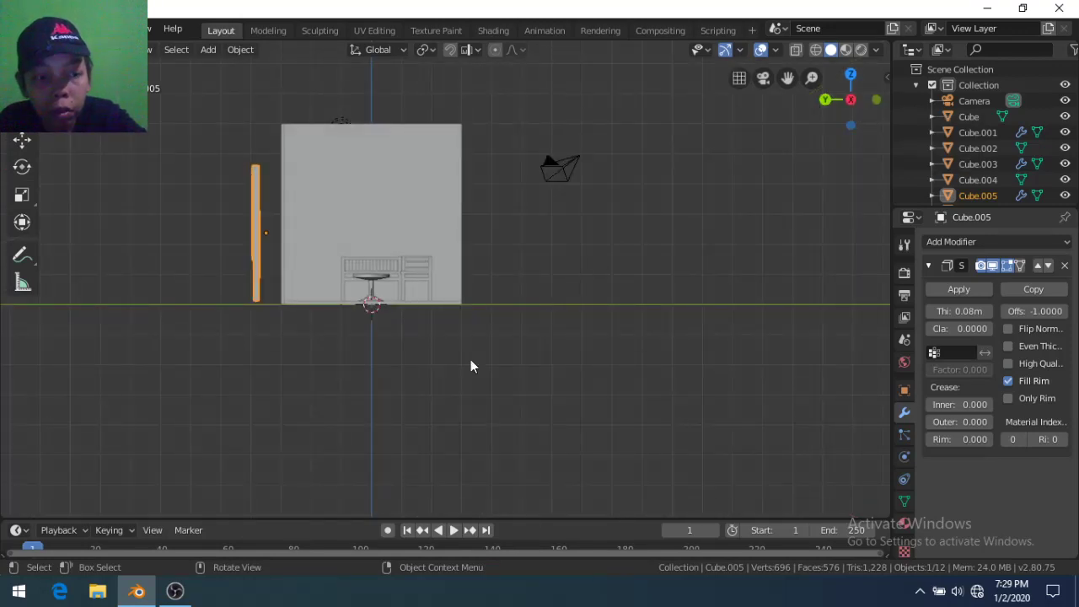
pyautogui.press('Tab')
pyautogui.press('a')
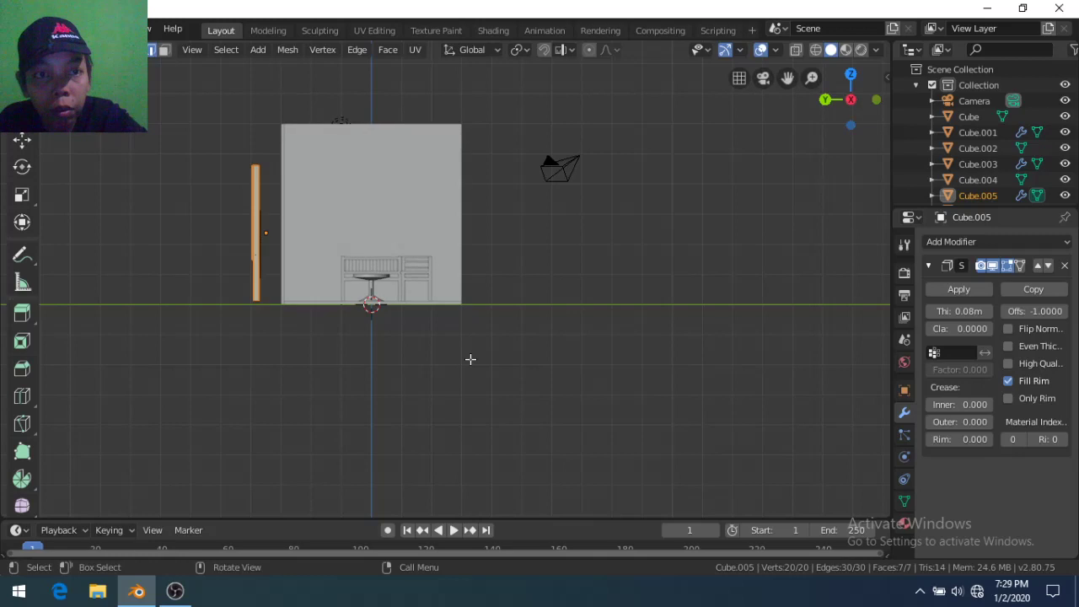
pyautogui.press('g')
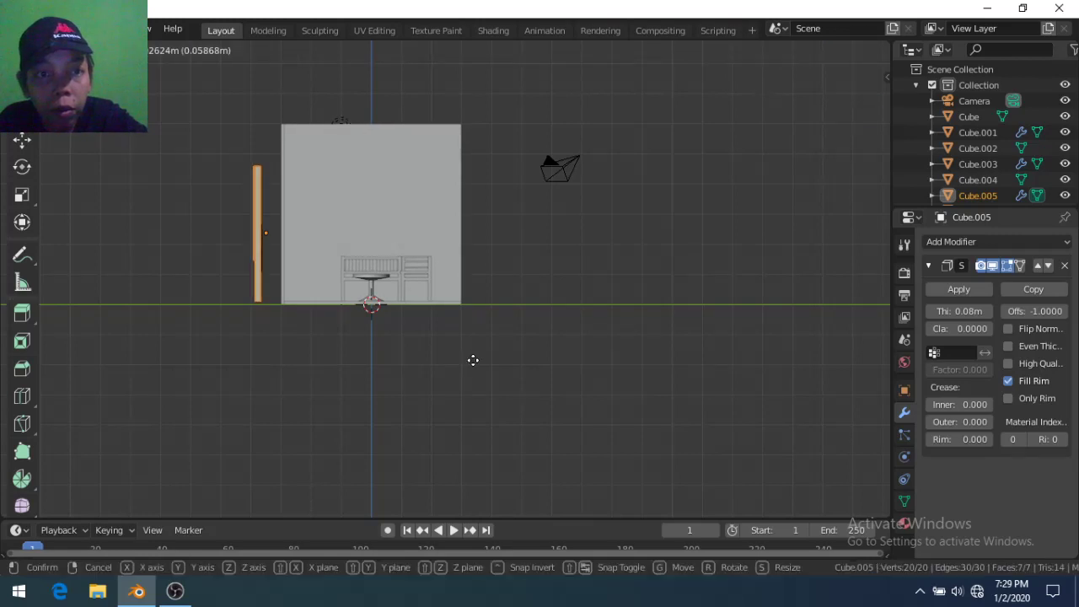
pyautogui.press('y')
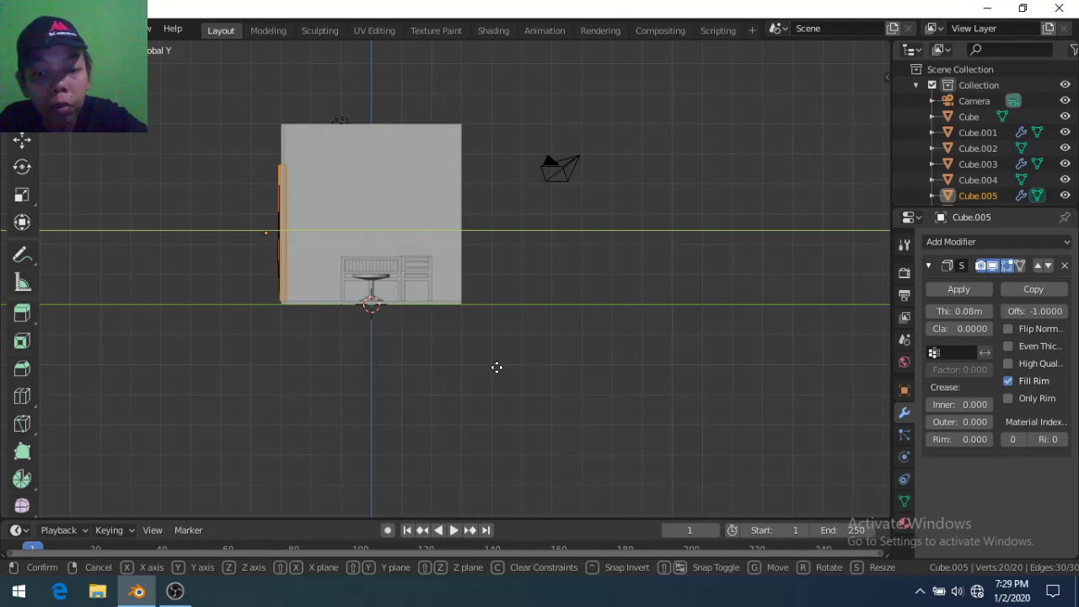
pyautogui.write('-0.8')
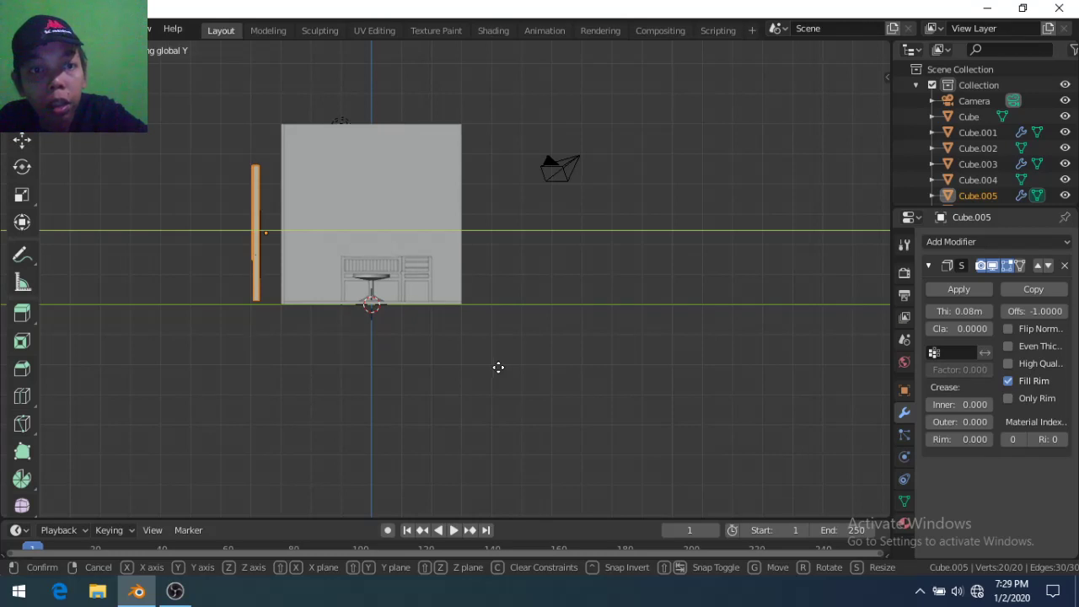
pyautogui.press('Return')
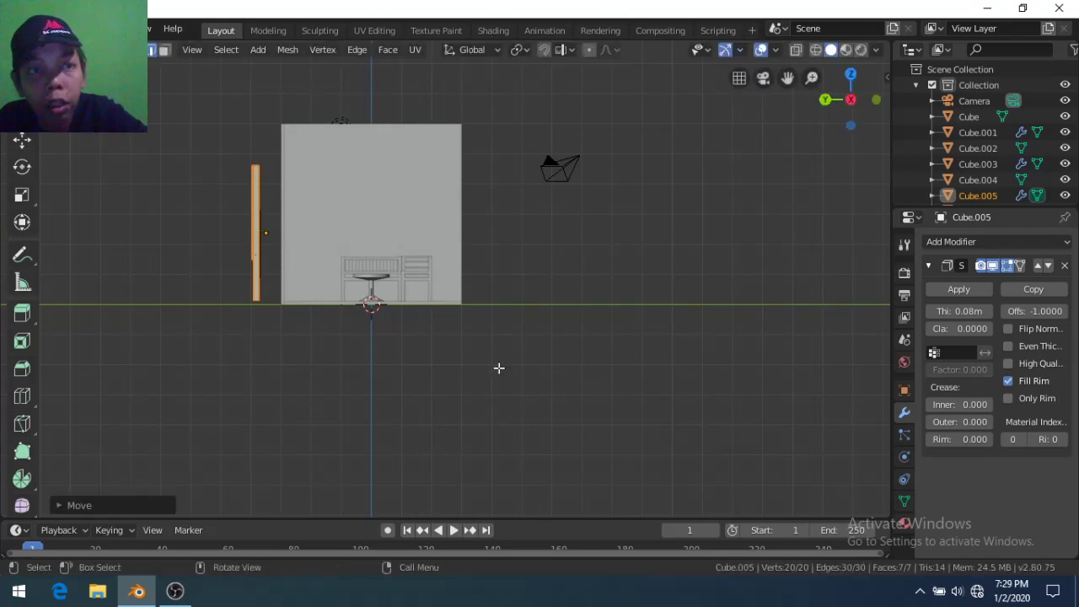
# Move the frame mesh a further 2.01 along Y against the wall
pyautogui.press('g')
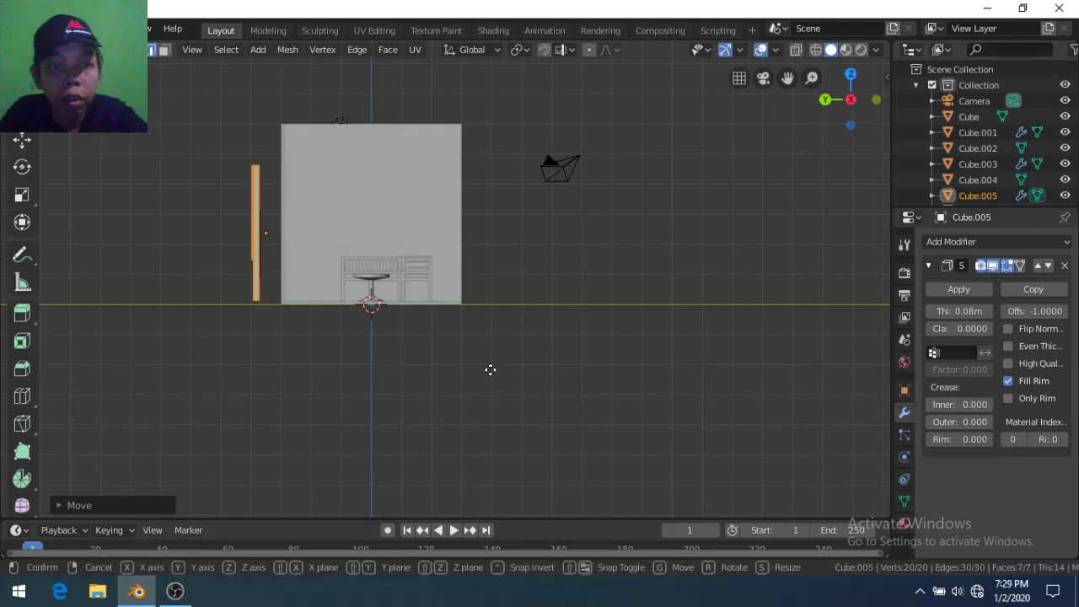
pyautogui.press('y')
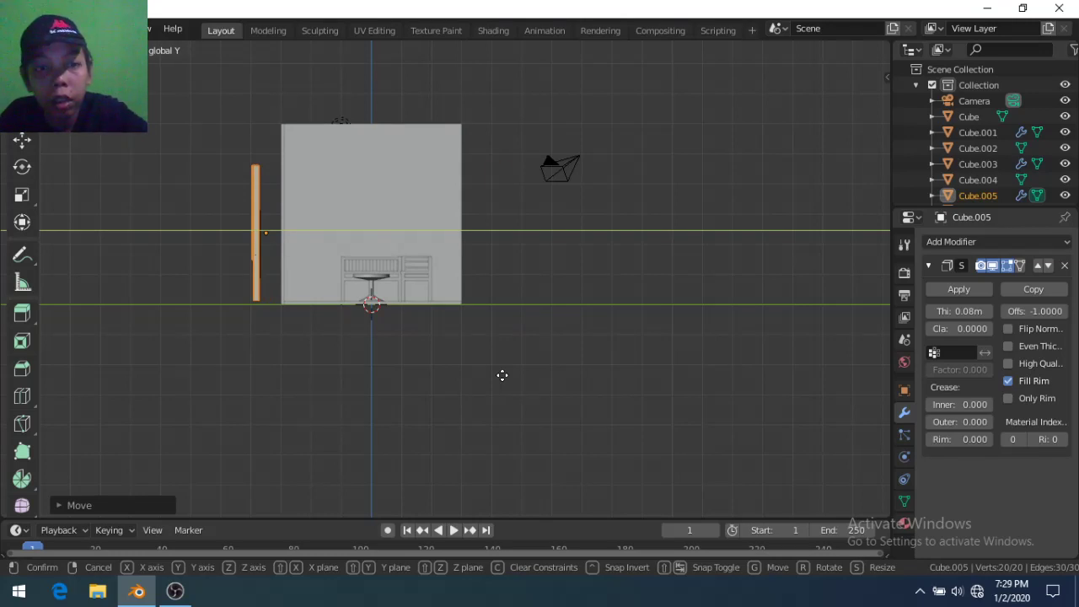
pyautogui.write('2.0')
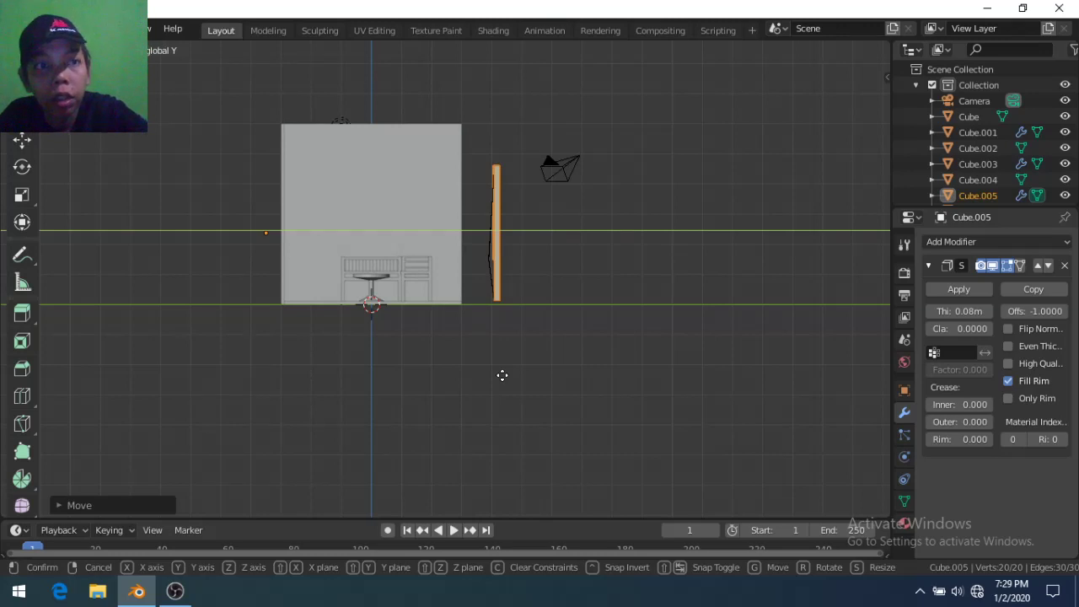
pyautogui.write('1')
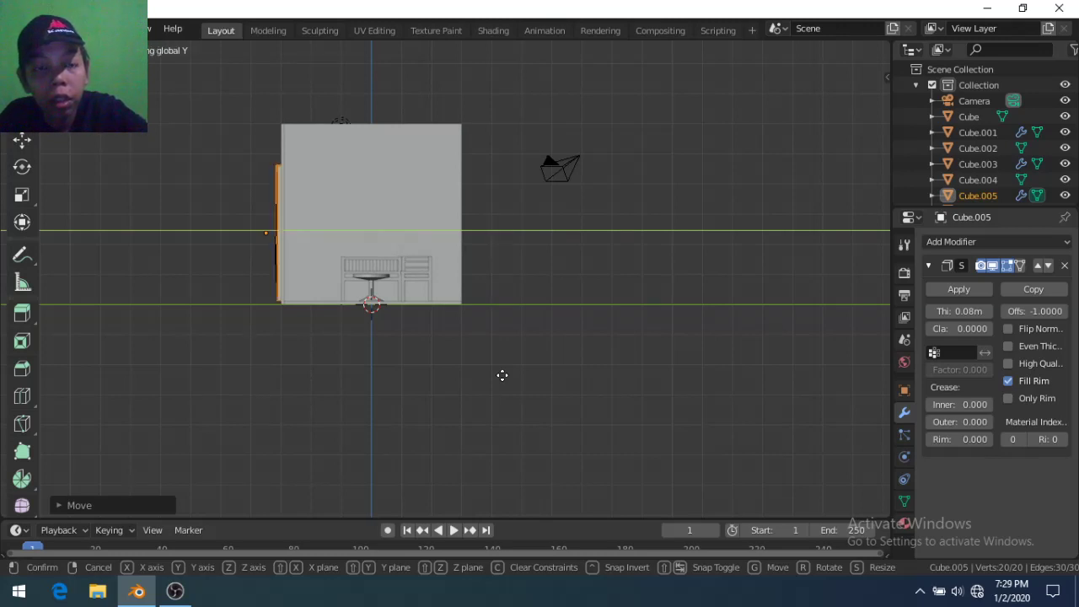
pyautogui.press('Return')
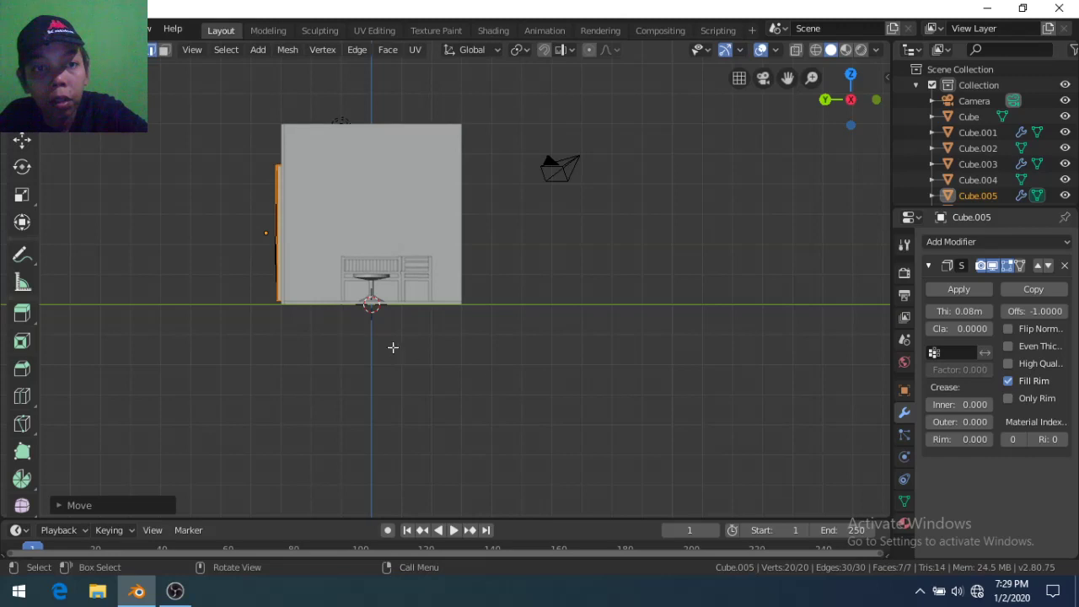
pyautogui.scroll(2, 393, 346)
pyautogui.moveTo(393, 347)
pyautogui.mouseDown(button='middle')
pyautogui.moveTo(396, 397)
pyautogui.moveTo(455, 377)
pyautogui.moveTo(441, 373)
pyautogui.mouseUp(button='middle')
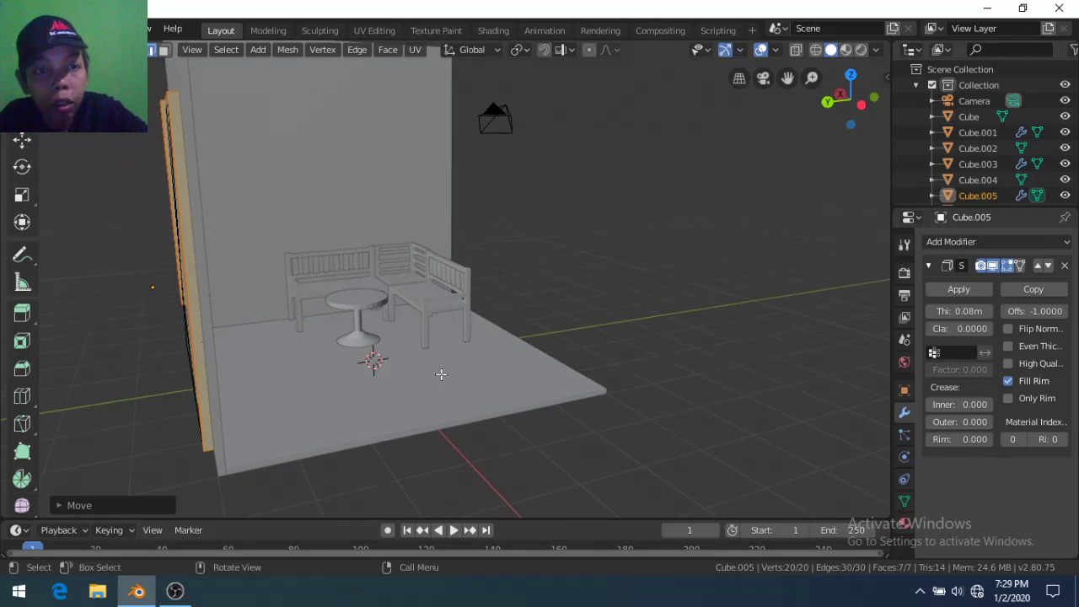
# Fine-tune the frame's Y position by hand and leave Edit Mode
pyautogui.press('g')
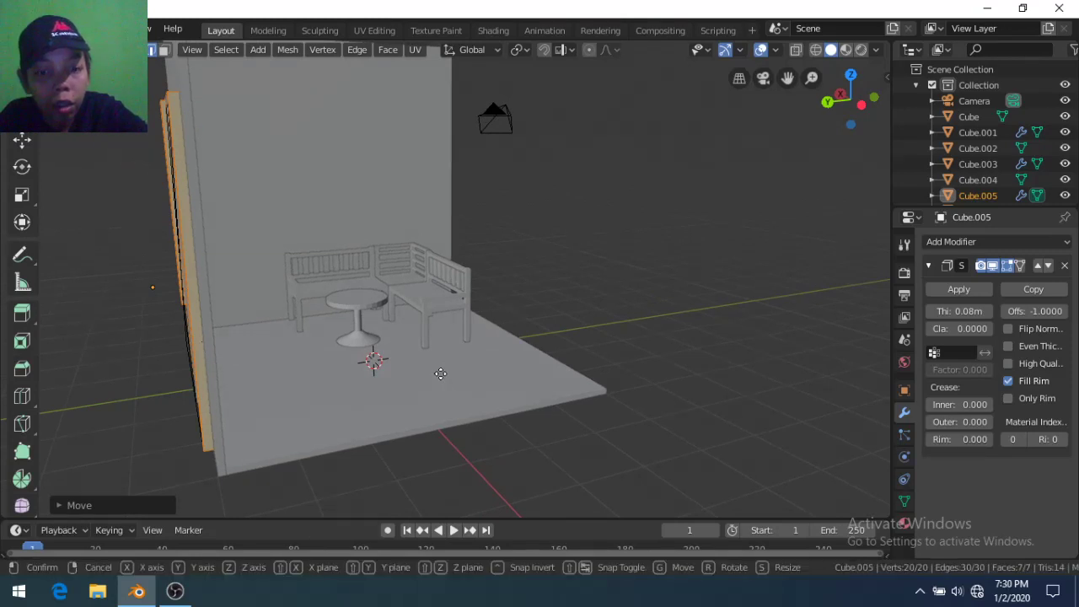
pyautogui.press('y')
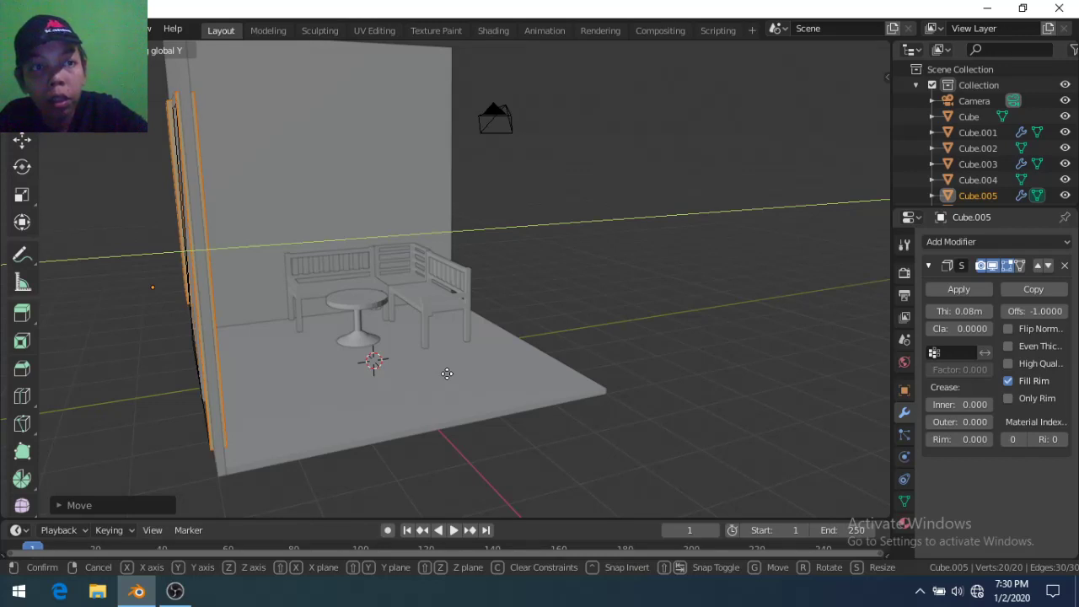
pyautogui.press('y')
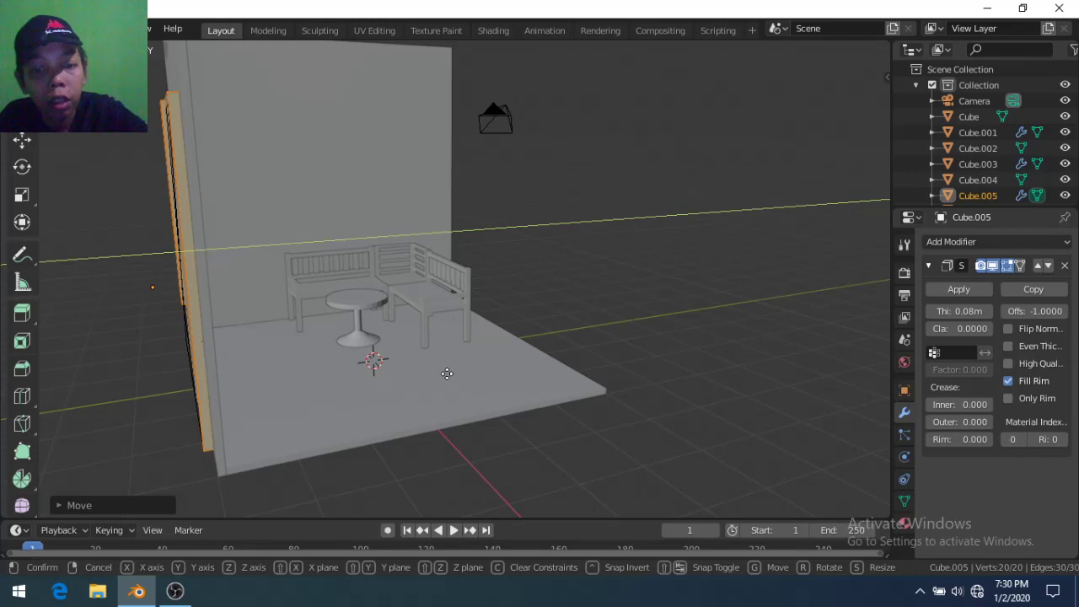
pyautogui.press('y')
pyautogui.click(446, 373)
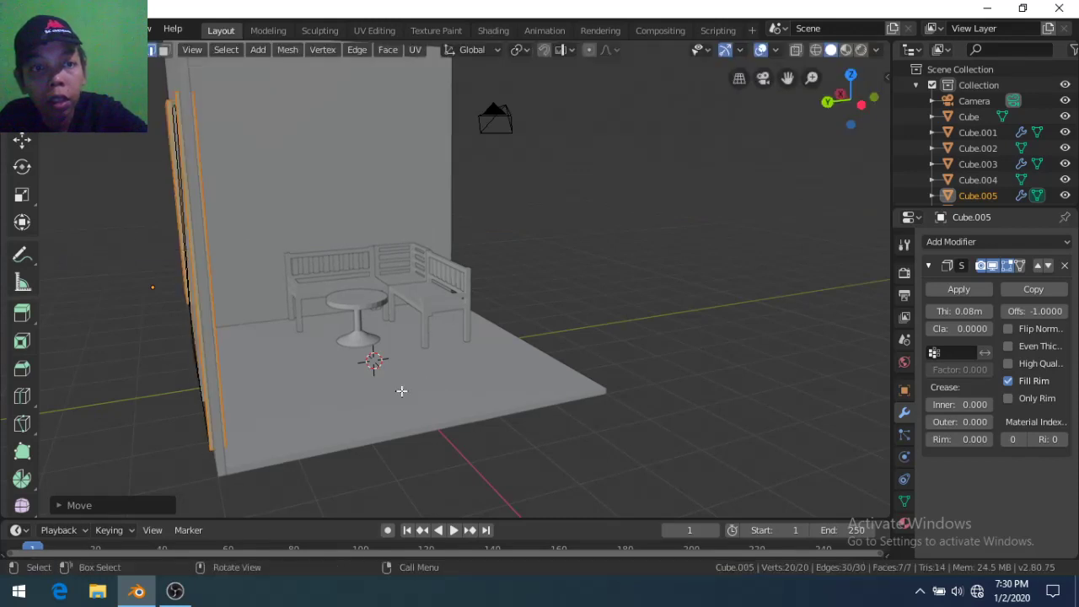
pyautogui.press('Tab')
# Set Cube.005's origin to Center of Mass (Surface) and re-enter Edit Mode from the front
pyautogui.rightClick(207, 235)
pyautogui.moveTo(160, 235)
pyautogui.click(286, 286)
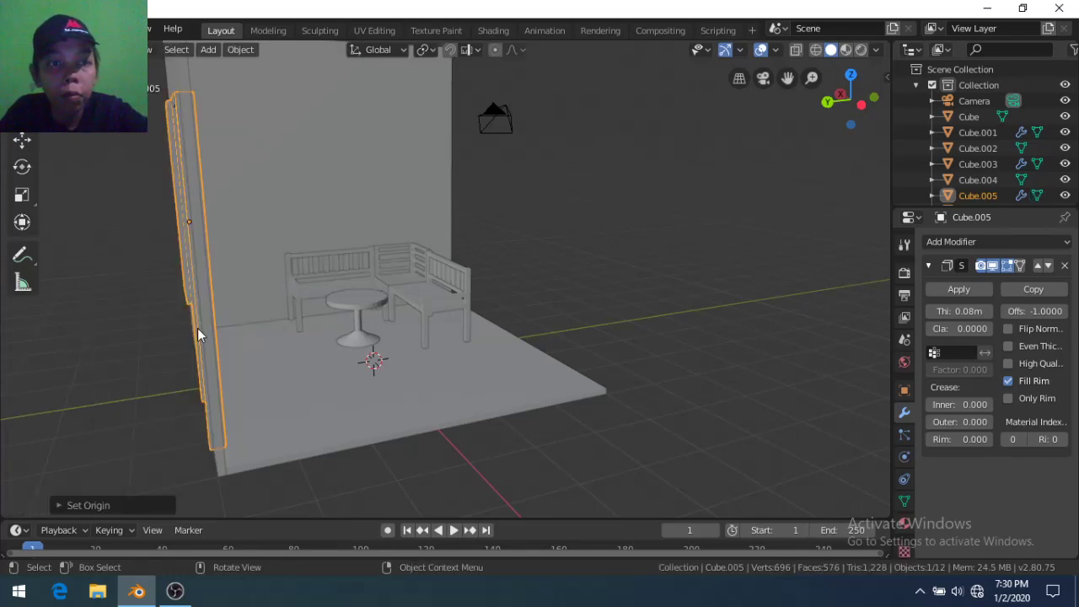
pyautogui.moveTo(197, 328); pyautogui.dragTo(288, 331, button='middle')
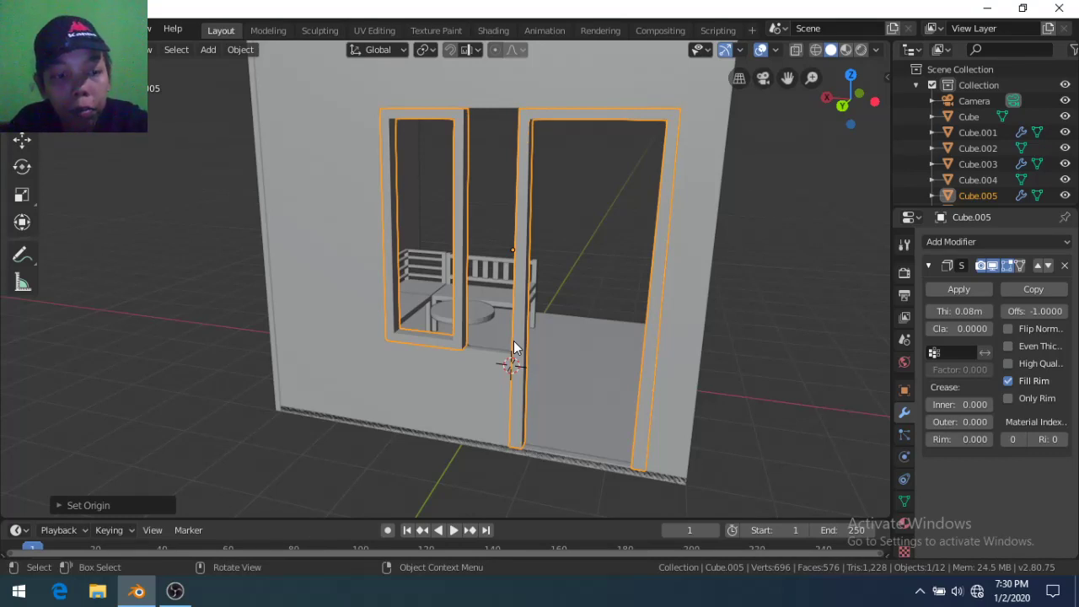
pyautogui.press('Tab')
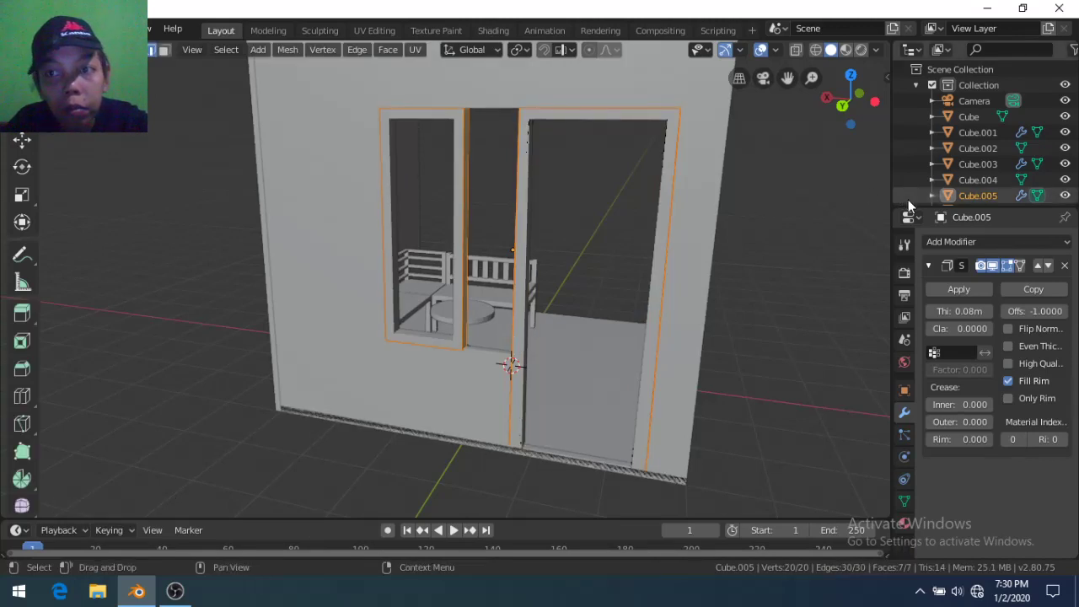
# Hide the Solidify edit-mode display and select the window frame's bottom edge loop
pyautogui.click(994, 265)
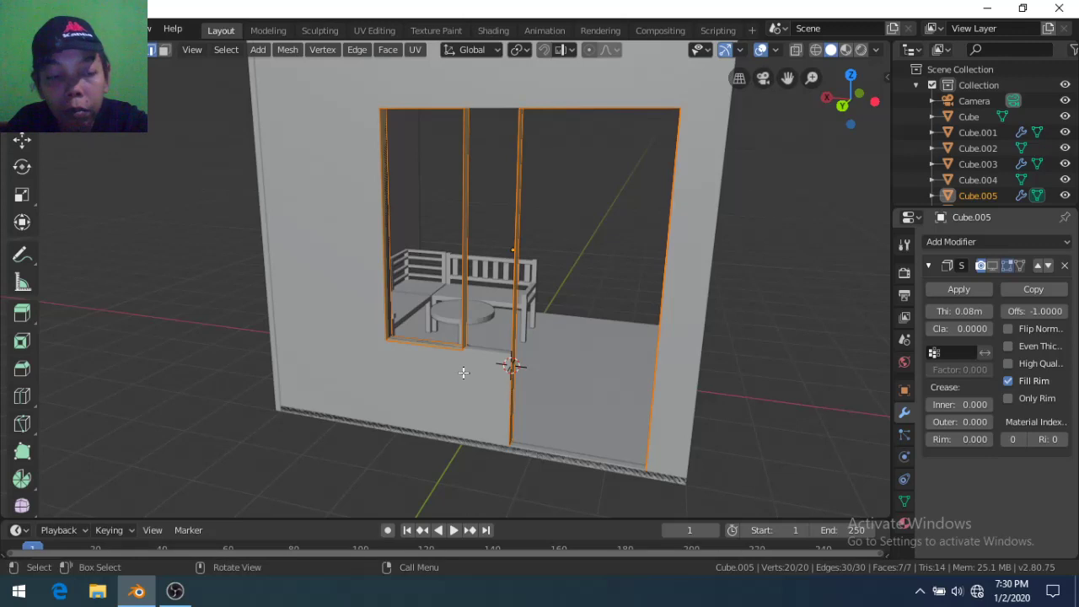
pyautogui.moveTo(462, 372); pyautogui.dragTo(447, 374, button='middle')
pyautogui.scroll(-2, 463, 372)
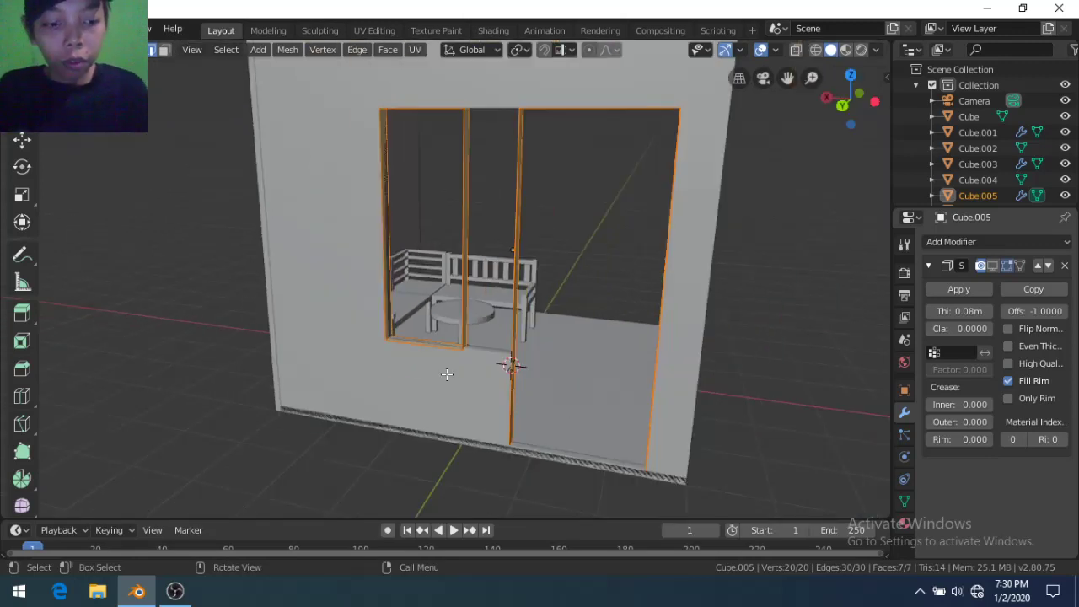
pyautogui.hotkey('alt', 'a')
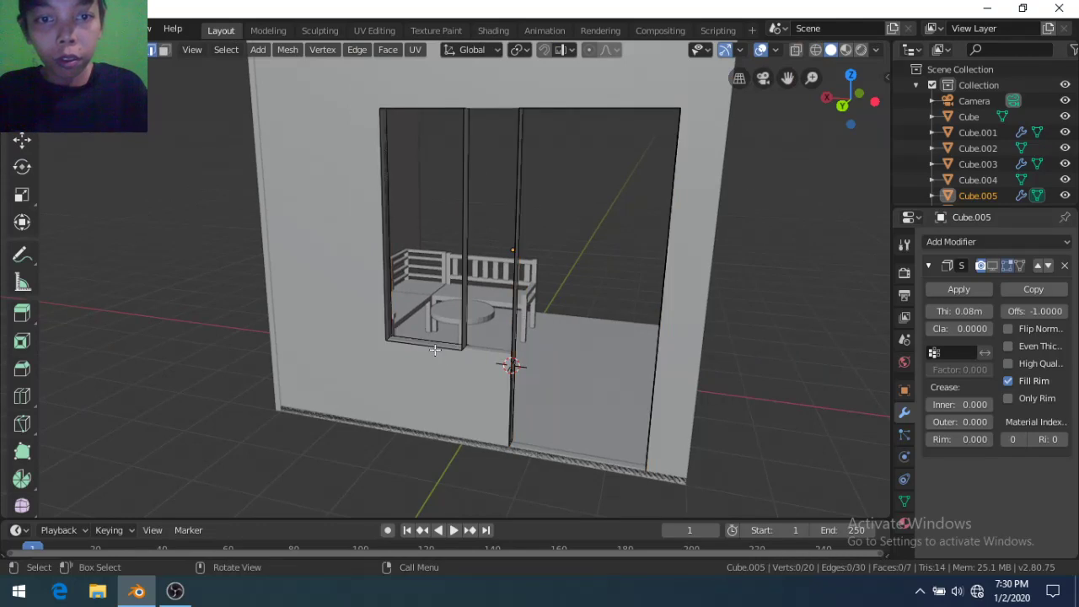
pyautogui.press('2')
pyautogui.keyDown('alt'); pyautogui.click(433, 341); pyautogui.keyUp('alt')
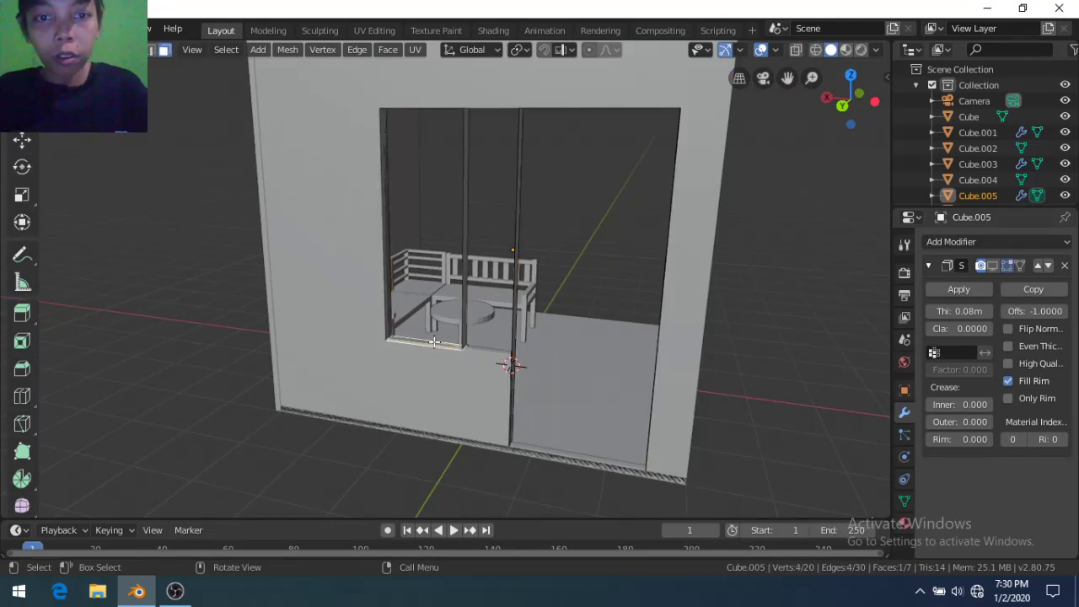
# Duplicate the bottom edge in place and slide the copy along X near the door frame
pyautogui.hotkey('shift', 'd')
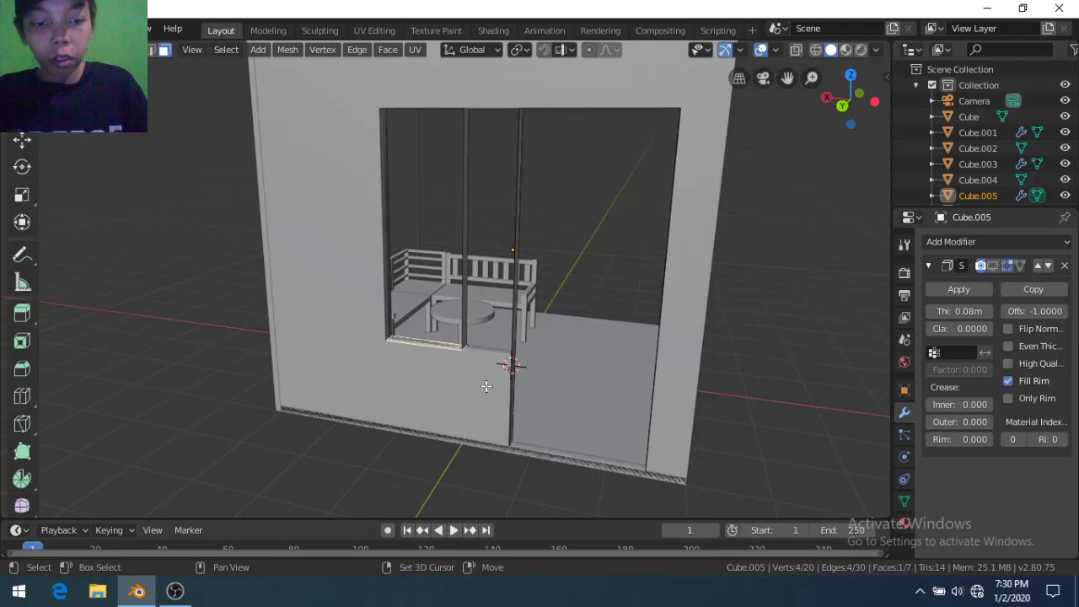
pyautogui.rightClick(485, 386)
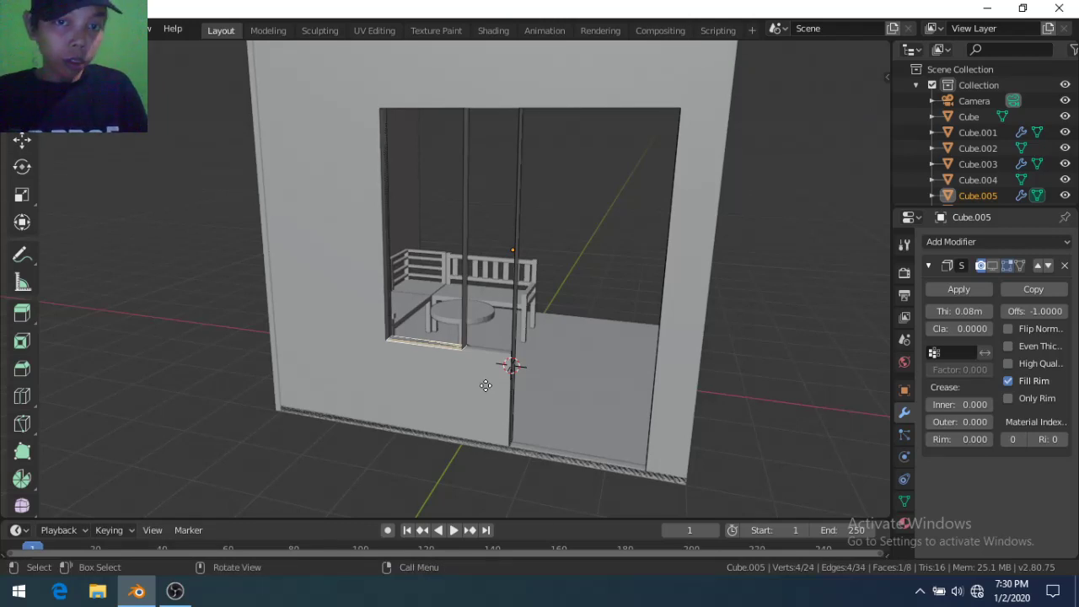
pyautogui.rightClick(487, 386)
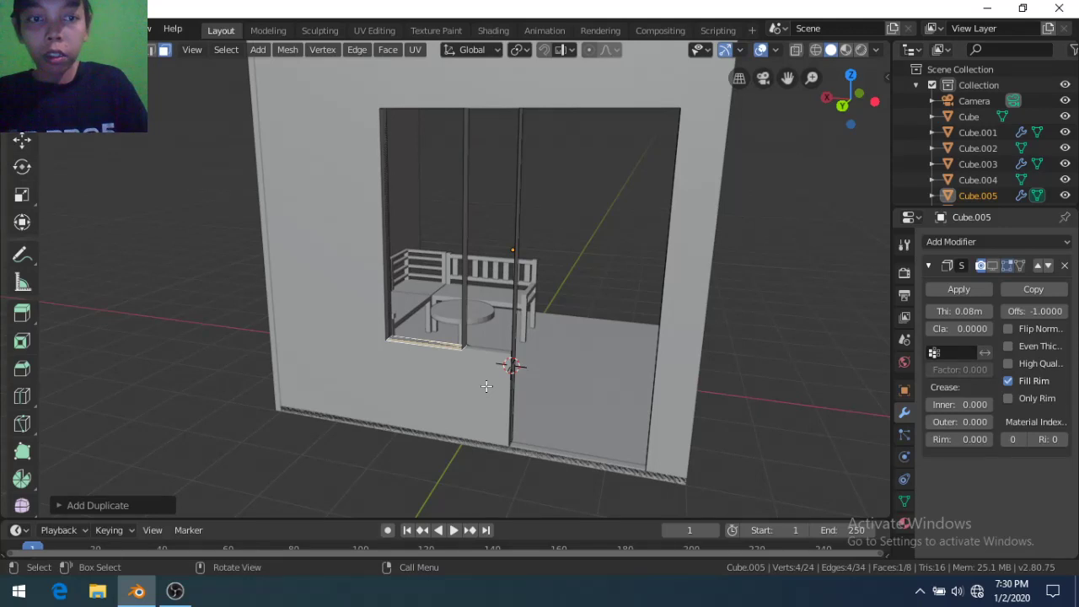
pyautogui.press('g')
pyautogui.press('x')
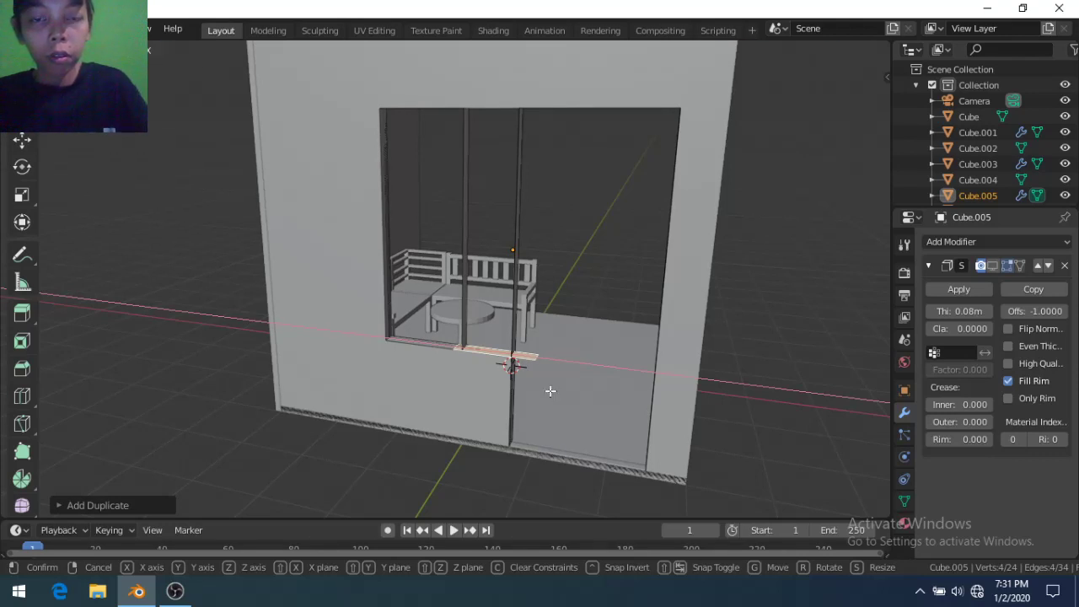
pyautogui.click(549, 390)
pyautogui.press('g')
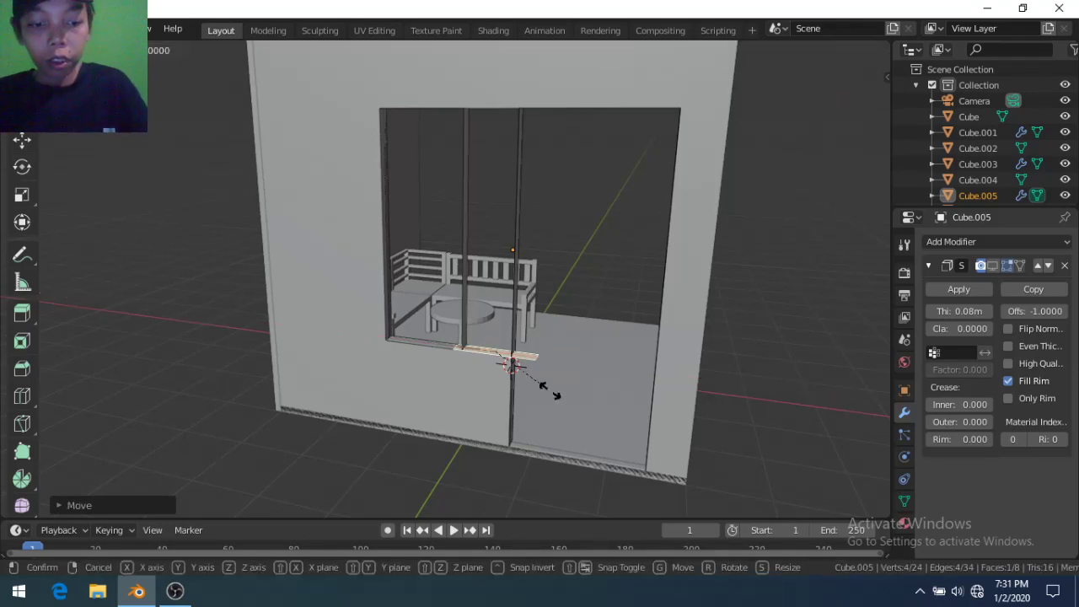
pyautogui.press('x')
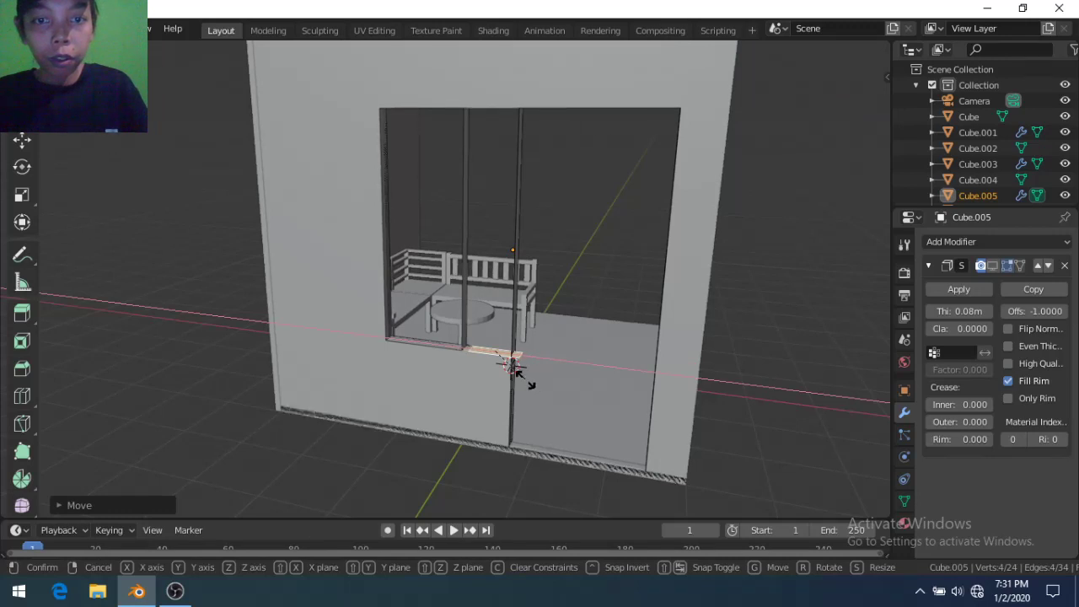
pyautogui.press('s')
pyautogui.click(524, 381)
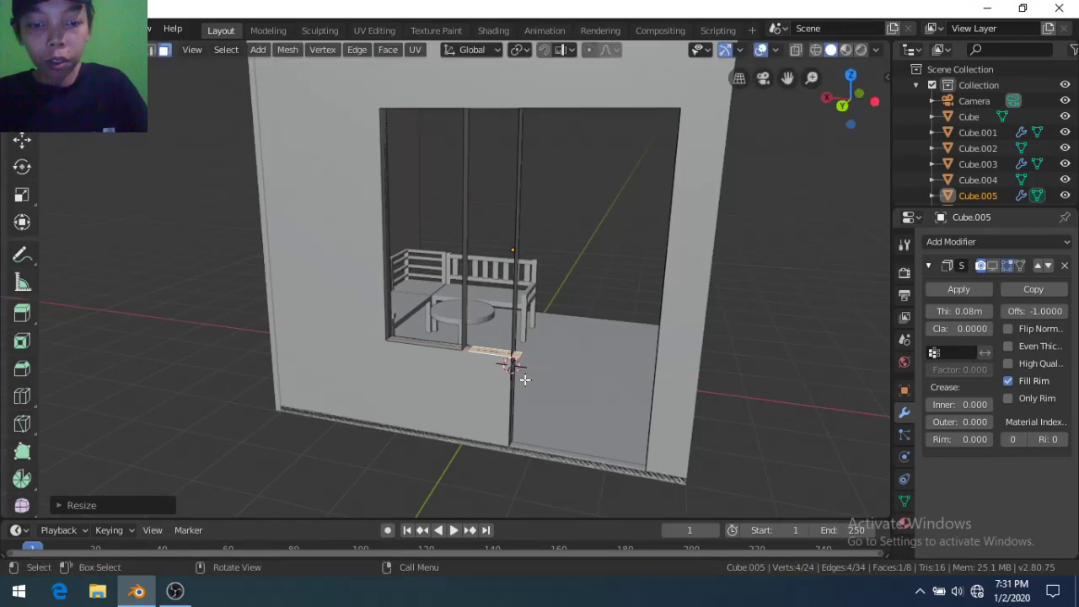
# Raise the window's bottom edge slightly along Z
pyautogui.press('g')
pyautogui.press('z')
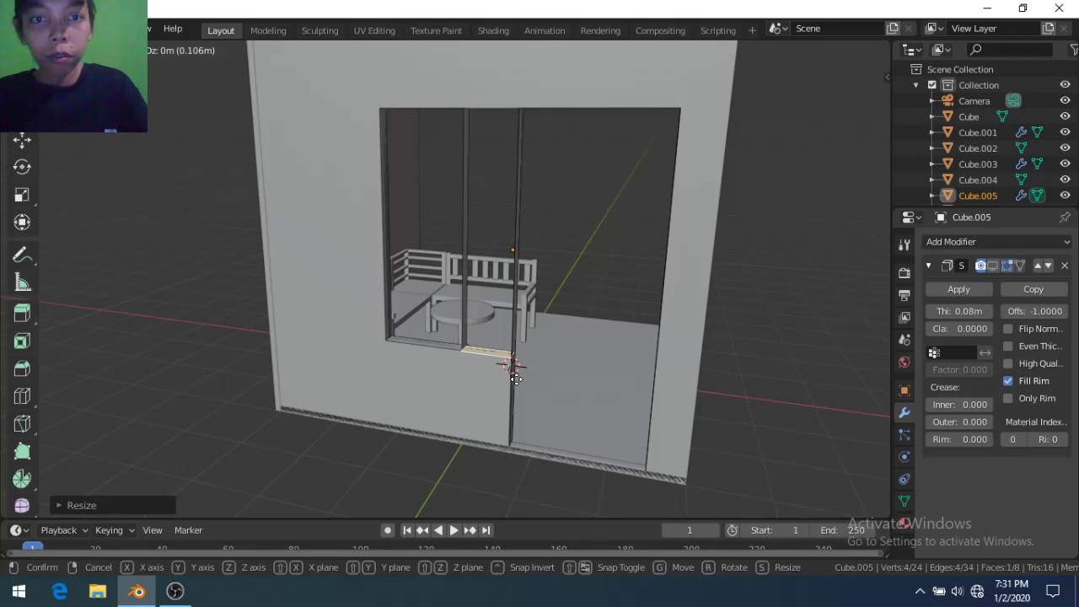
pyautogui.click(515, 378)
pyautogui.scroll(2, 515, 379)
pyautogui.scroll(2, 515, 379)
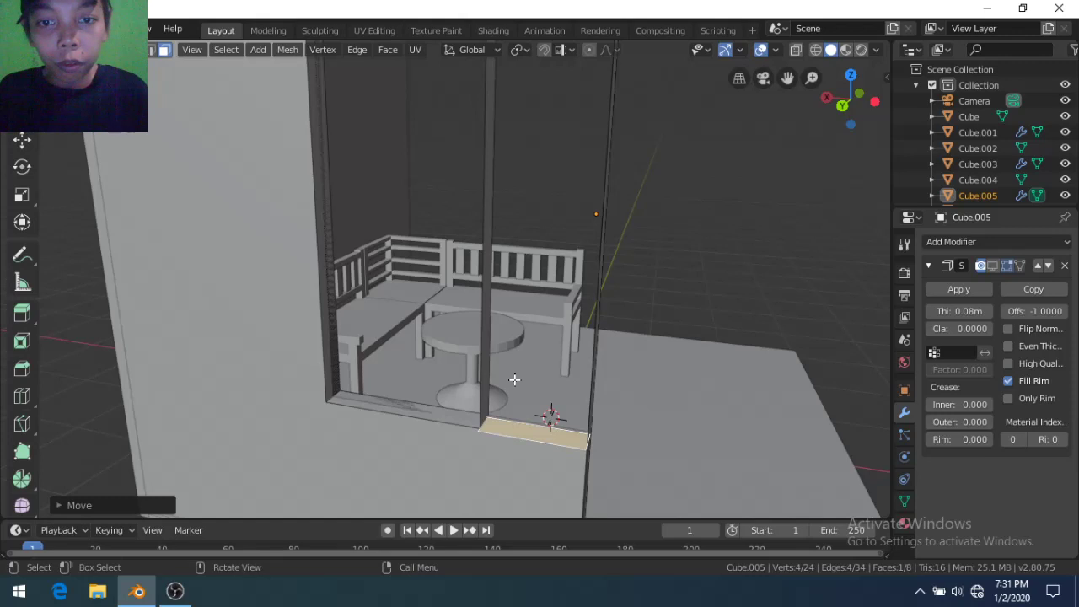
pyautogui.moveTo(514, 380); pyautogui.dragTo(534, 369, button='middle')
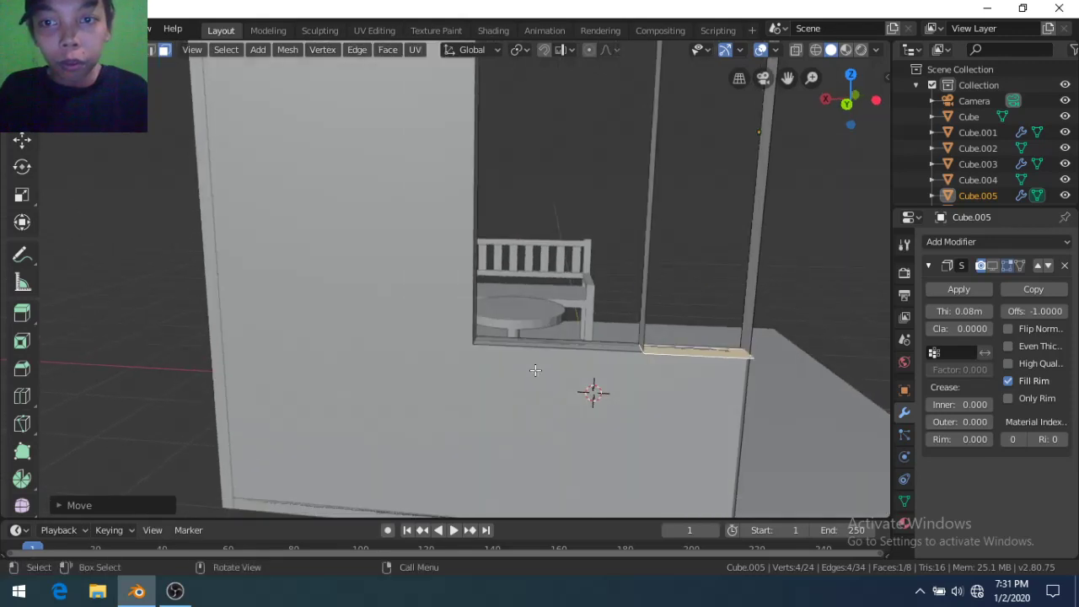
# Widen the window edge by scaling it along the X axis
pyautogui.press('s')
pyautogui.press('x')
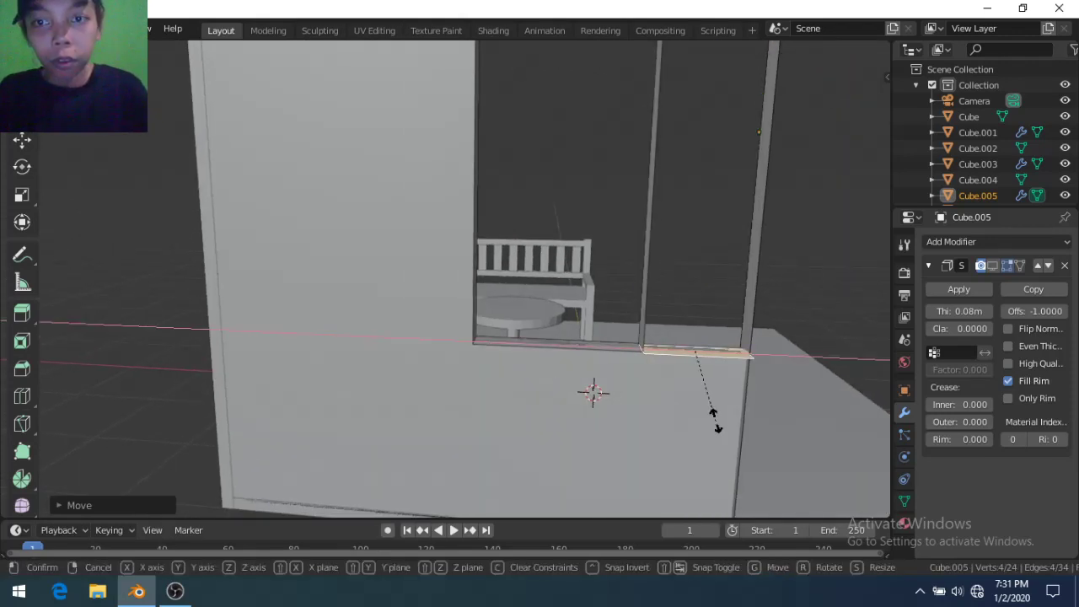
pyautogui.click(710, 419)
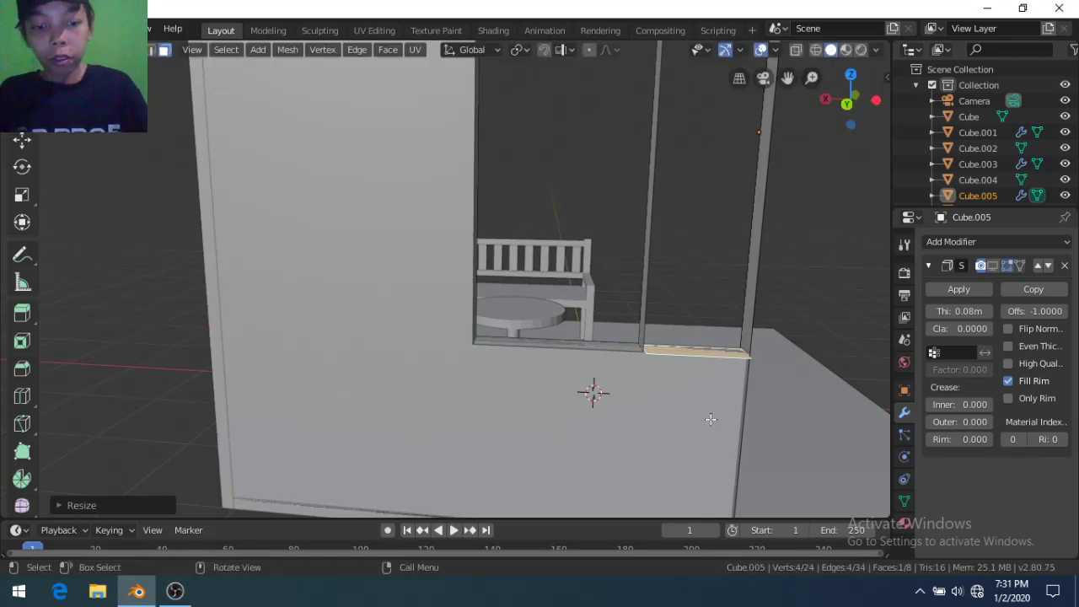
# Turn the Solidify edit-mode display back on to show the walls' thickness
pyautogui.scroll(-1, 711, 419)
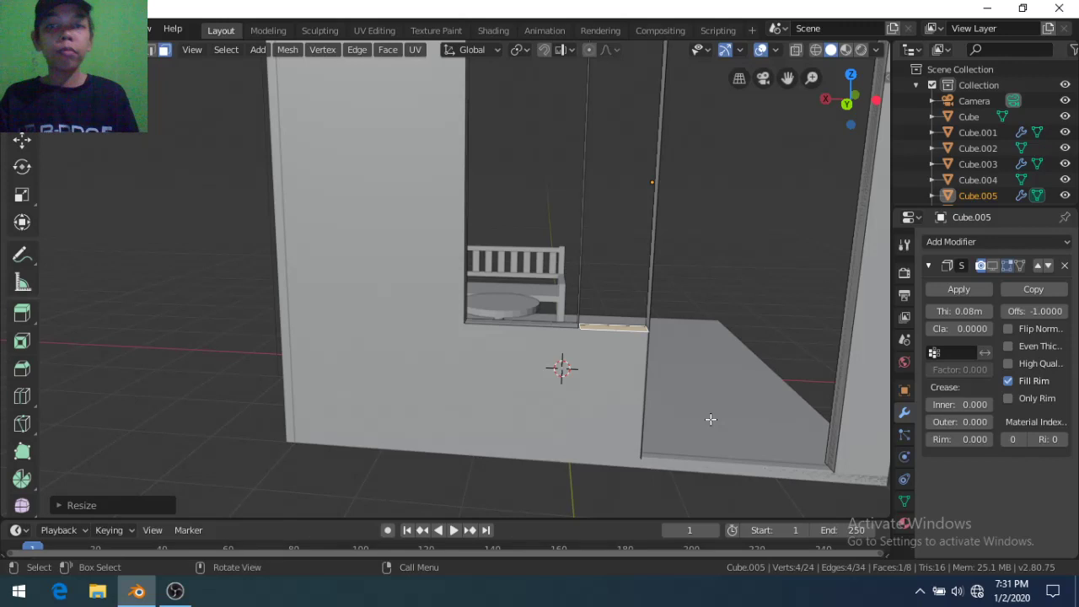
pyautogui.click(992, 265)
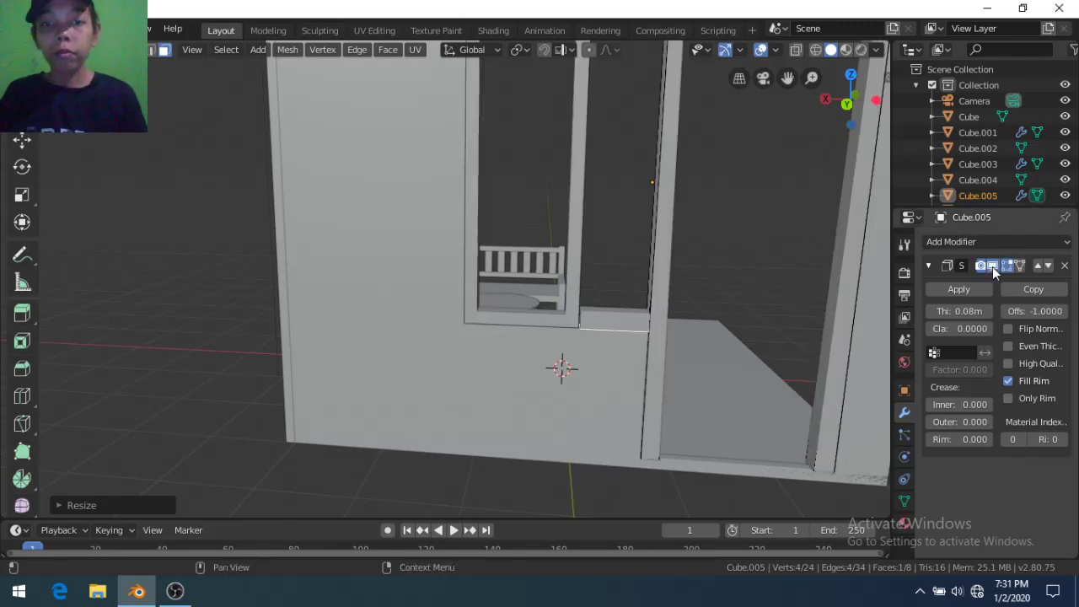
pyautogui.scroll(2, 685, 397)
pyautogui.scroll(1, 685, 397)
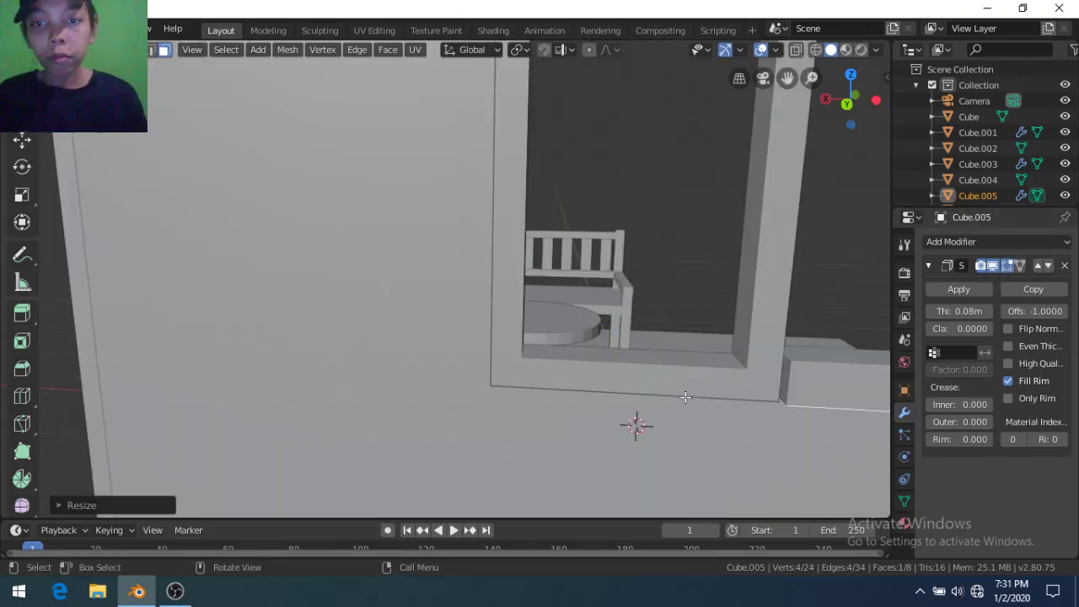
pyautogui.scroll(-2, 685, 397)
pyautogui.moveTo(682, 397); pyautogui.dragTo(652, 400, button='middle')
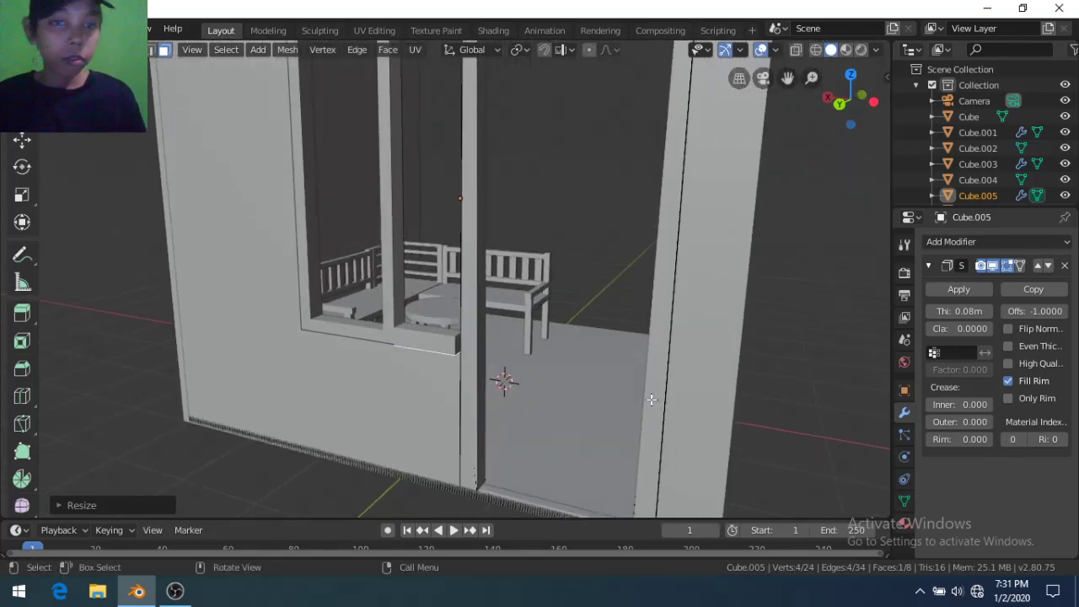
pyautogui.scroll(2, 652, 399)
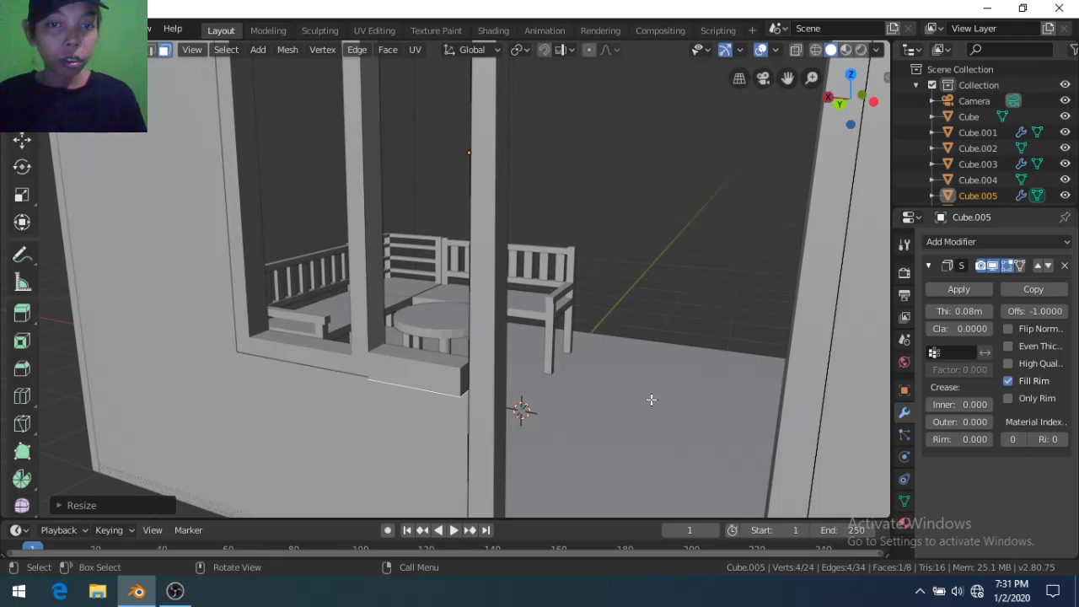
pyautogui.moveTo(651, 399)
pyautogui.mouseDown(button='middle')
pyautogui.moveTo(666, 400)
pyautogui.moveTo(570, 397)
pyautogui.mouseUp(button='middle')
pyautogui.scroll(-2, 672, 399)
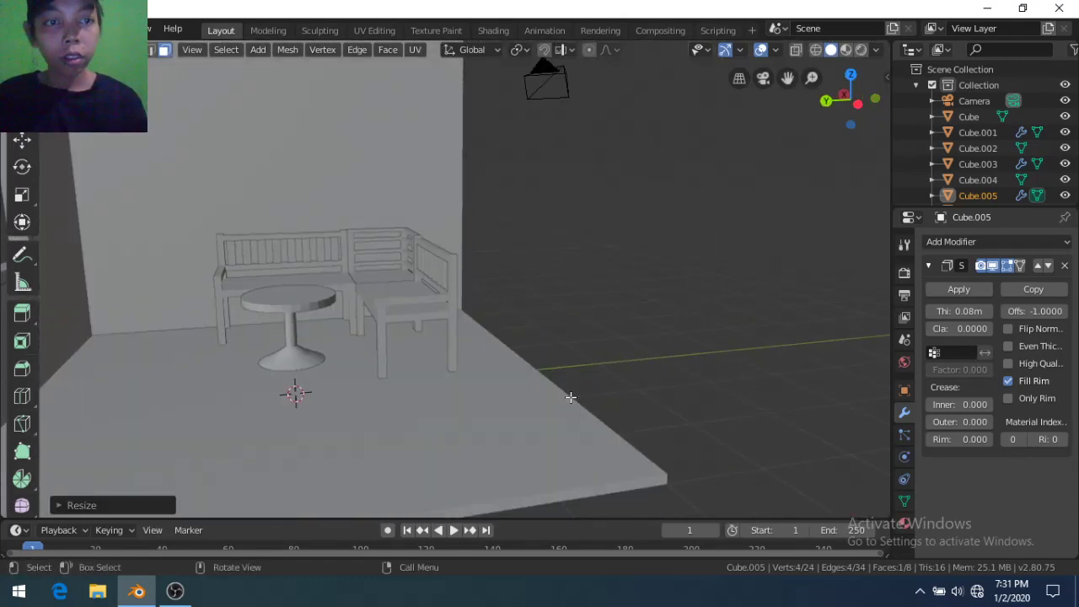
# Undo the recent window edits, then slide the edge along X to form a thin ledge
pyautogui.scroll(-1, 570, 397)
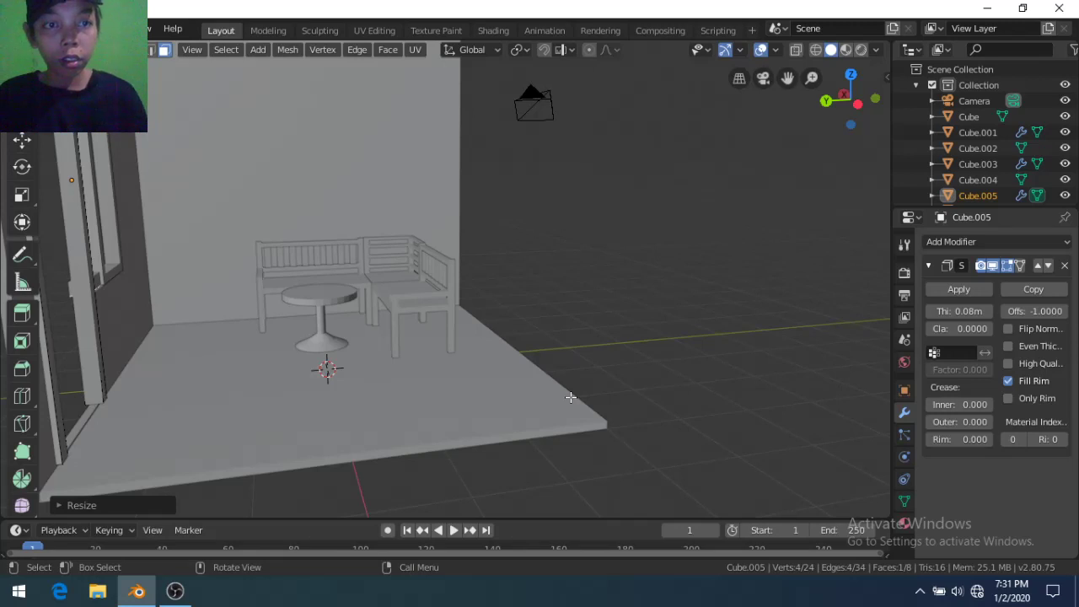
pyautogui.hotkey('ctrl', 'z')
pyautogui.hotkey('ctrl', 'z')
pyautogui.hotkey('ctrl', 'z')
pyautogui.hotkey('ctrl', 'z')
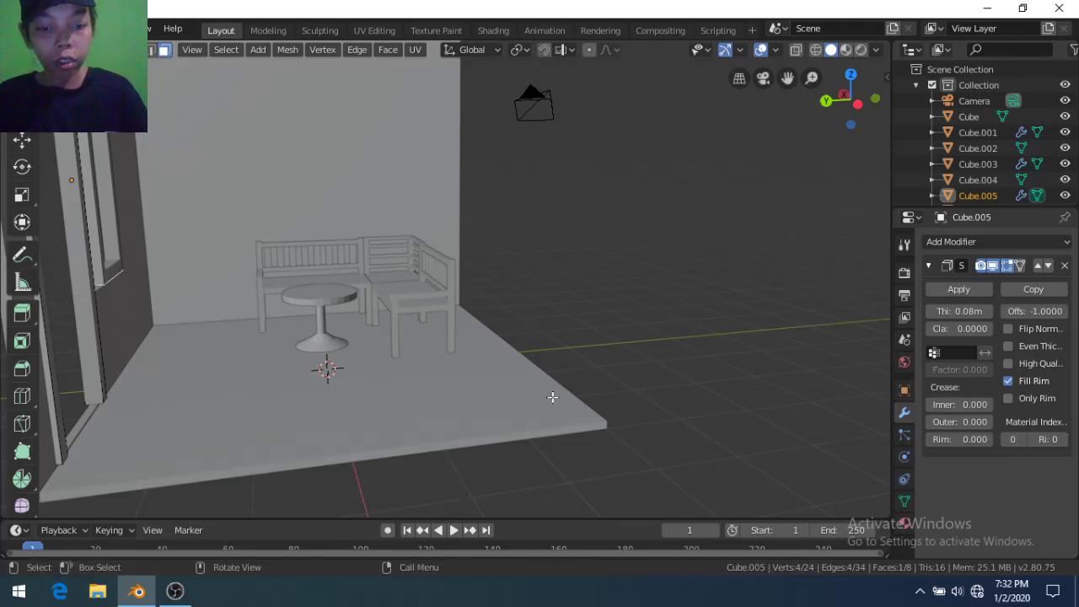
pyautogui.press('g')
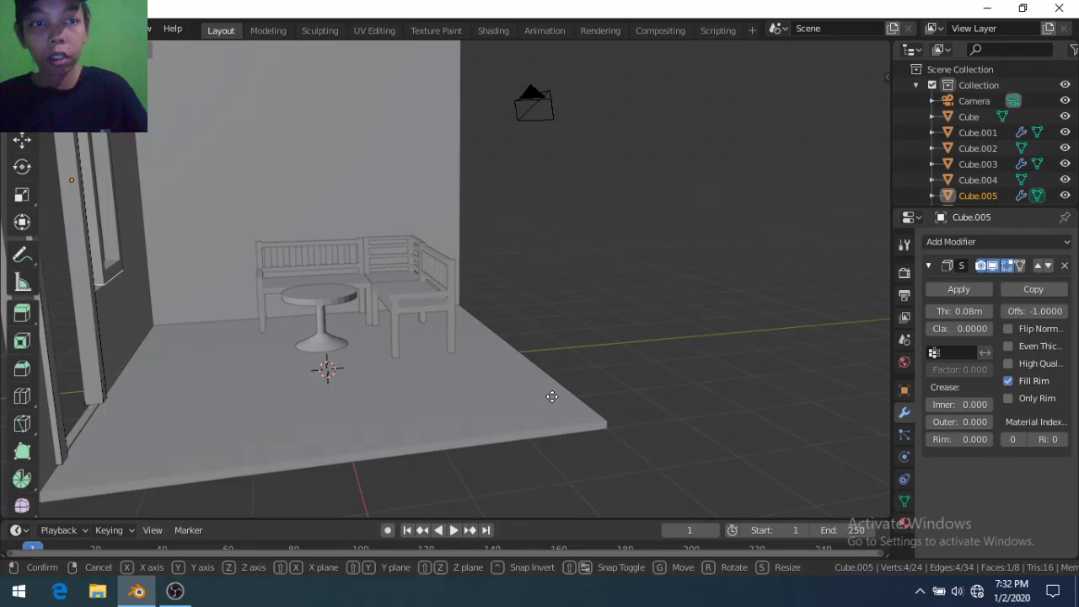
pyautogui.press('x')
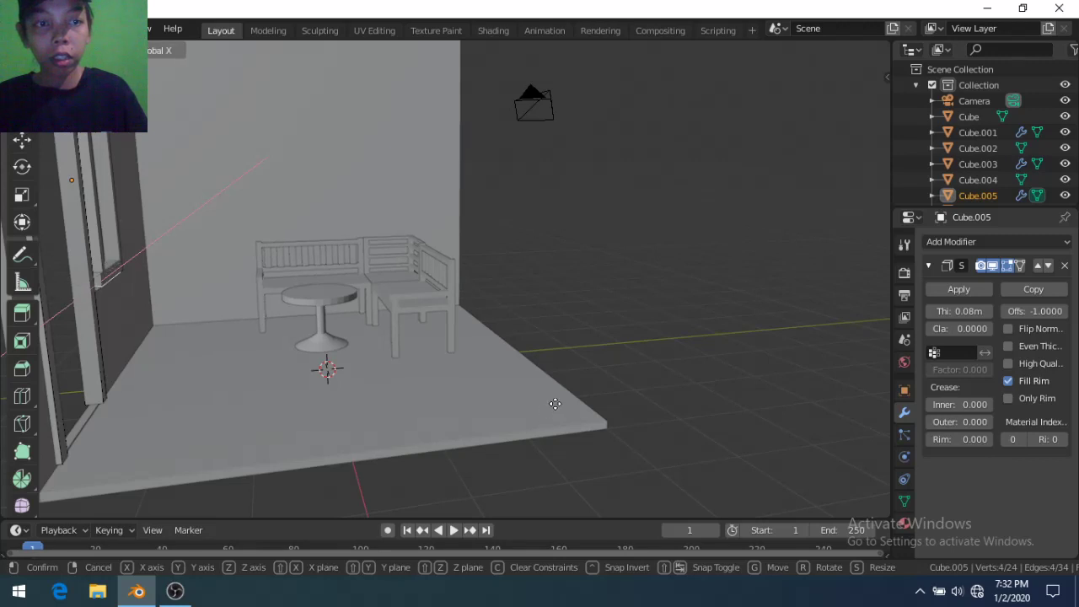
pyautogui.click(533, 421)
pyautogui.moveTo(533, 422)
pyautogui.mouseDown(button='middle')
pyautogui.moveTo(321, 407)
pyautogui.moveTo(420, 411)
pyautogui.mouseUp(button='middle')
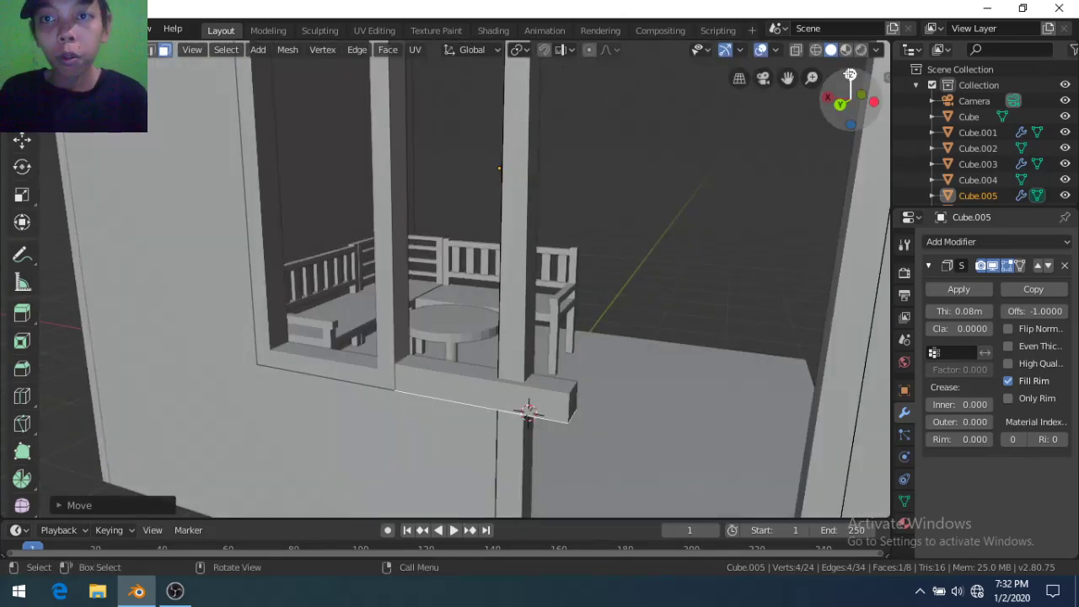
# Look straight down on the room with wireframe shading
pyautogui.click(850, 74)
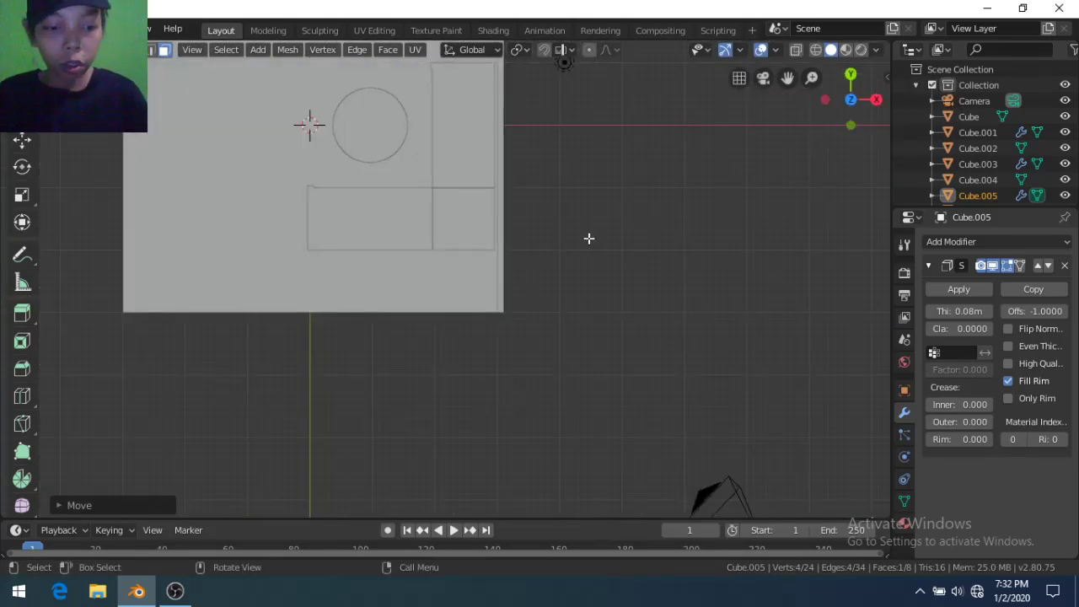
pyautogui.press('z')
pyautogui.click(480, 245)
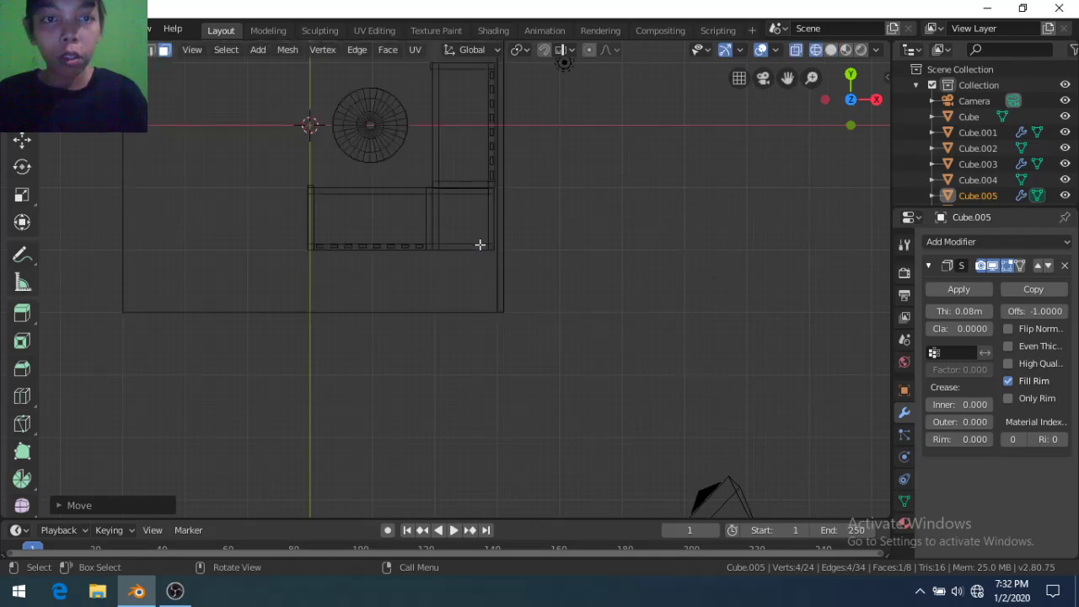
pyautogui.scroll(-1, 480, 245)
pyautogui.scroll(-1, 479, 245)
pyautogui.scroll(-1, 479, 244)
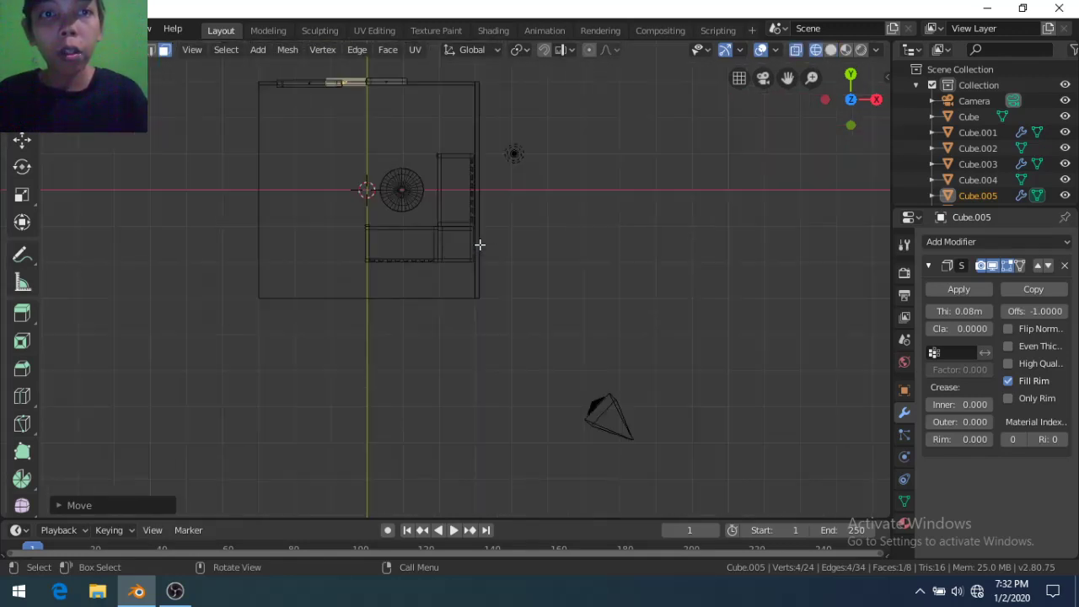
# Return to the top-down view, then pan and zoom onto the window wall strip
pyautogui.moveTo(414, 137); pyautogui.dragTo(421, 163, button='middle')
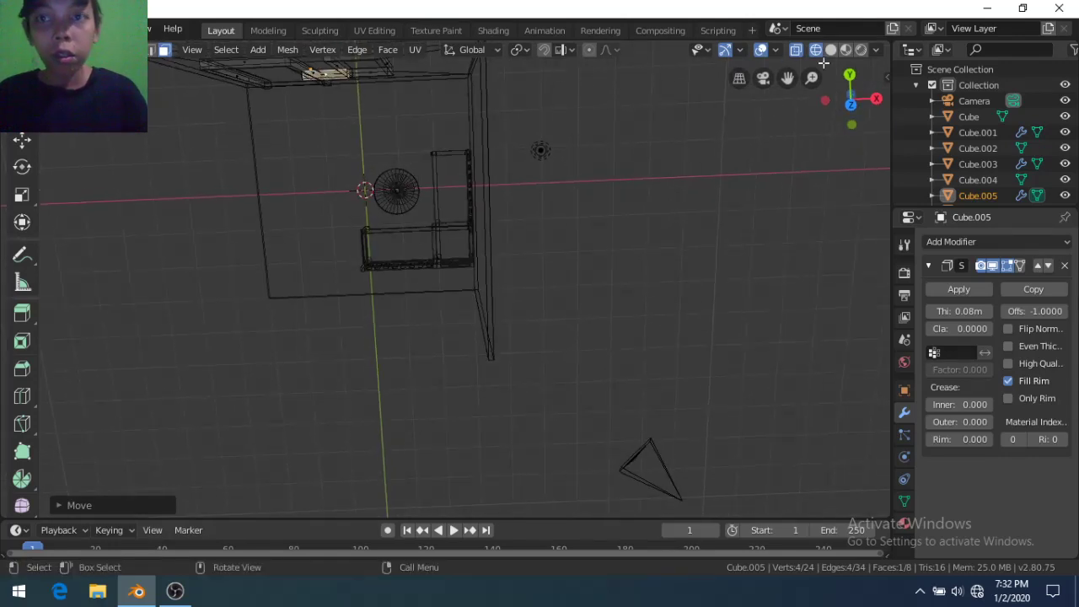
pyautogui.click(851, 102)
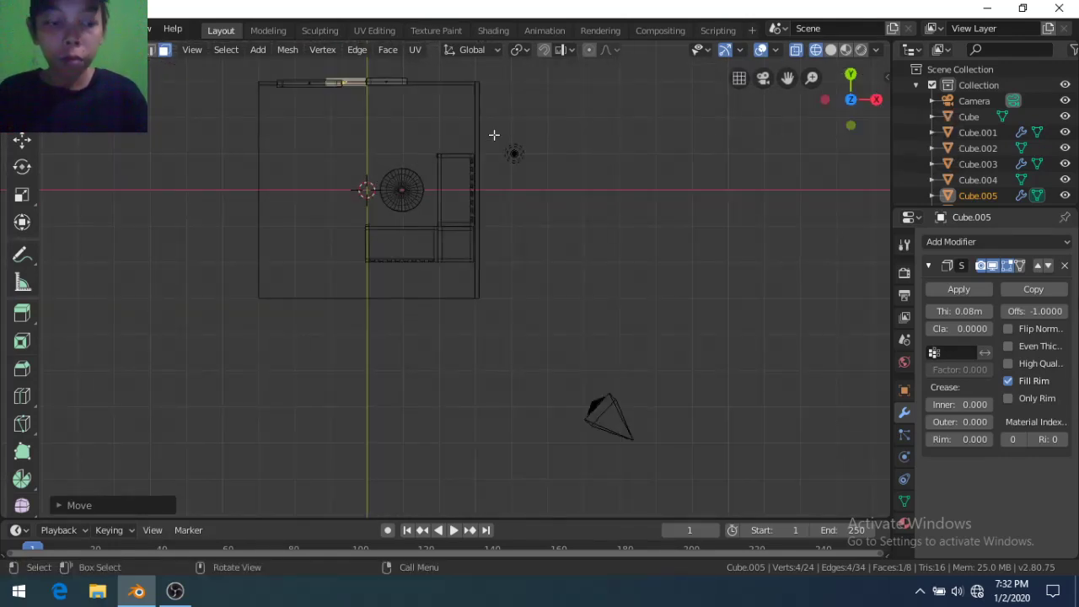
pyautogui.keyDown('shift'); pyautogui.moveTo(494, 144); pyautogui.dragTo(660, 366, button='middle'); pyautogui.keyUp('shift')
pyautogui.scroll(1, 496, 356)
pyautogui.scroll(1, 495, 357)
pyautogui.scroll(1, 532, 385)
pyautogui.scroll(1, 533, 385)
pyautogui.scroll(1, 533, 385)
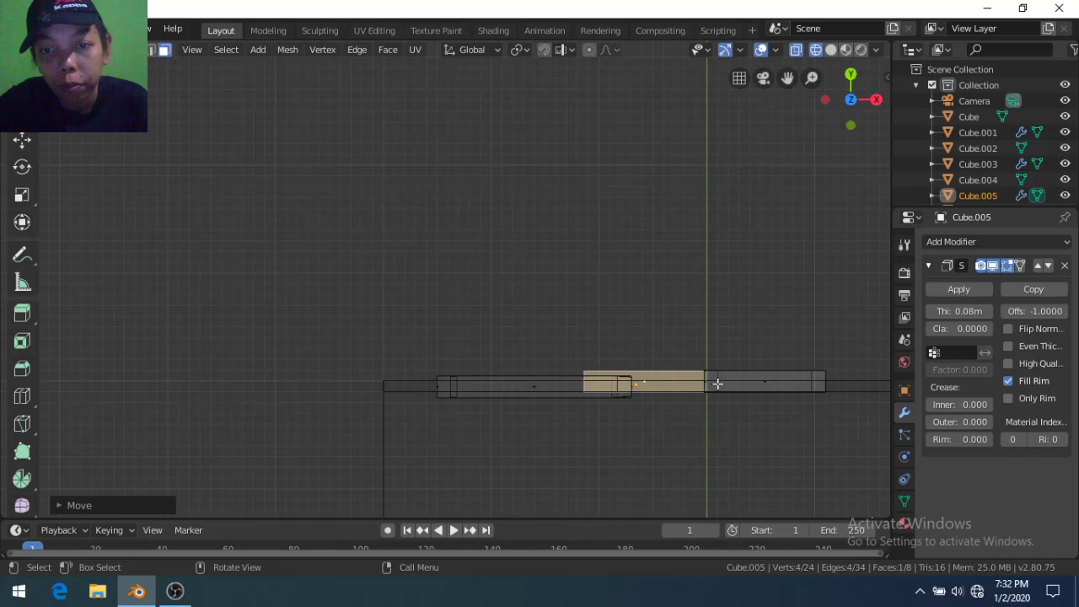
# Select the two linked window frame pieces and shift them slightly along Y
pyautogui.press('a')
pyautogui.hotkey('alt', 'a')
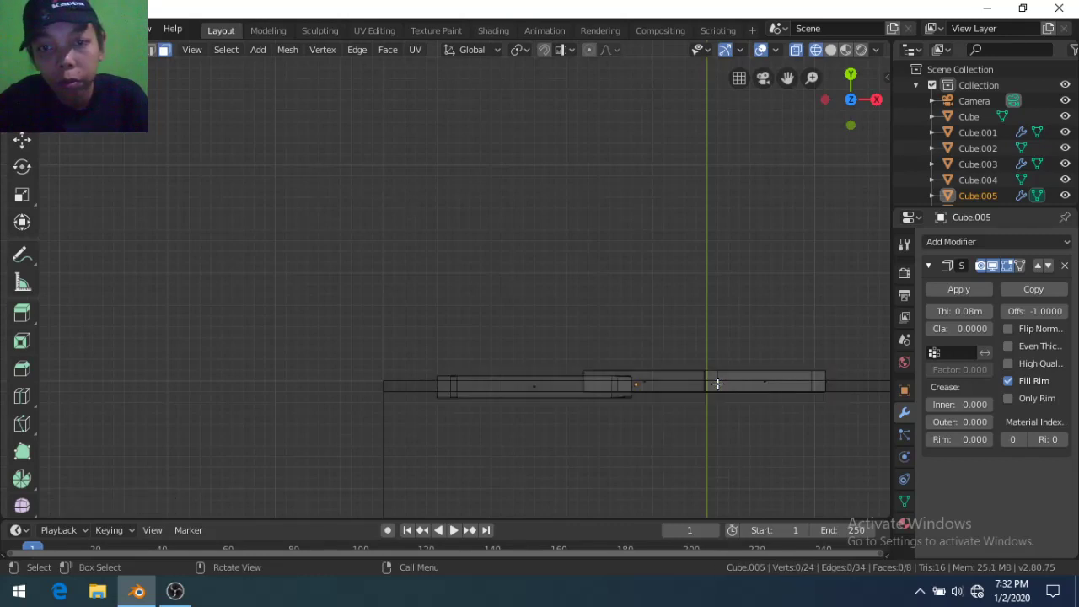
pyautogui.press('l')
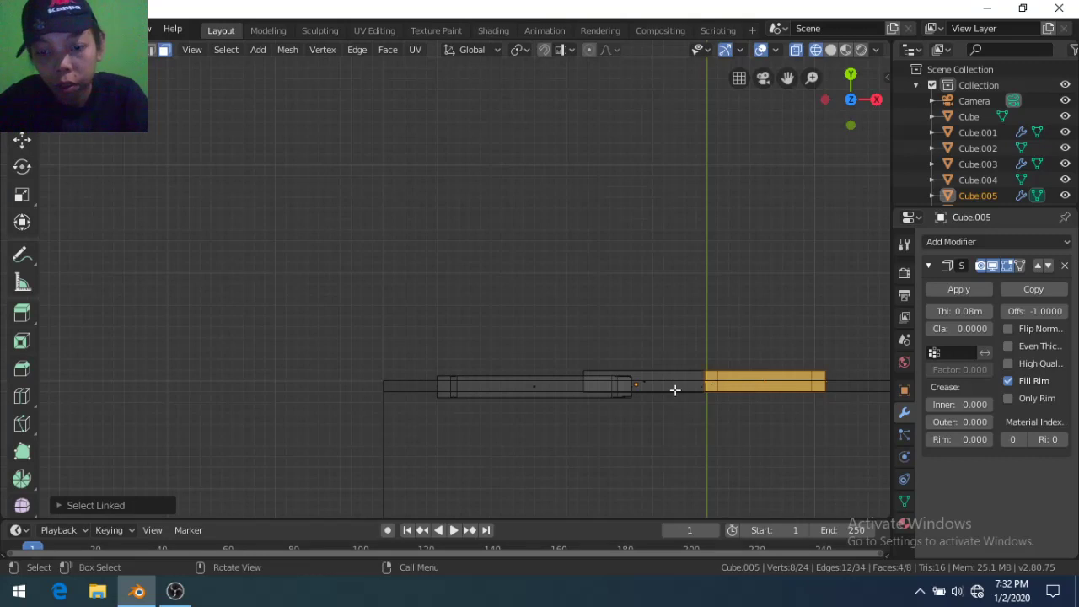
pyautogui.press('l')
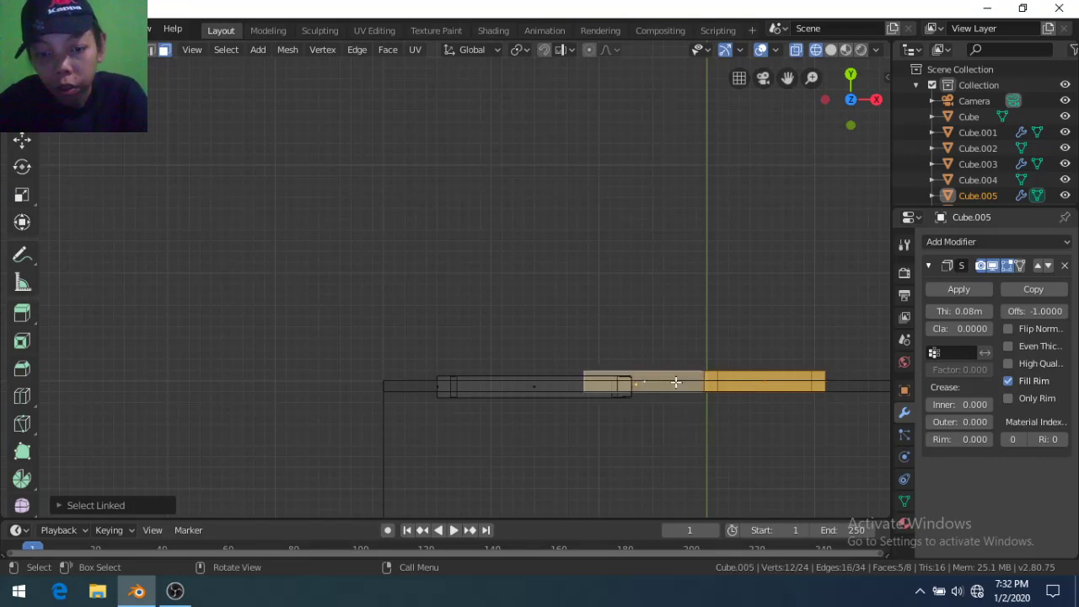
pyautogui.press('g')
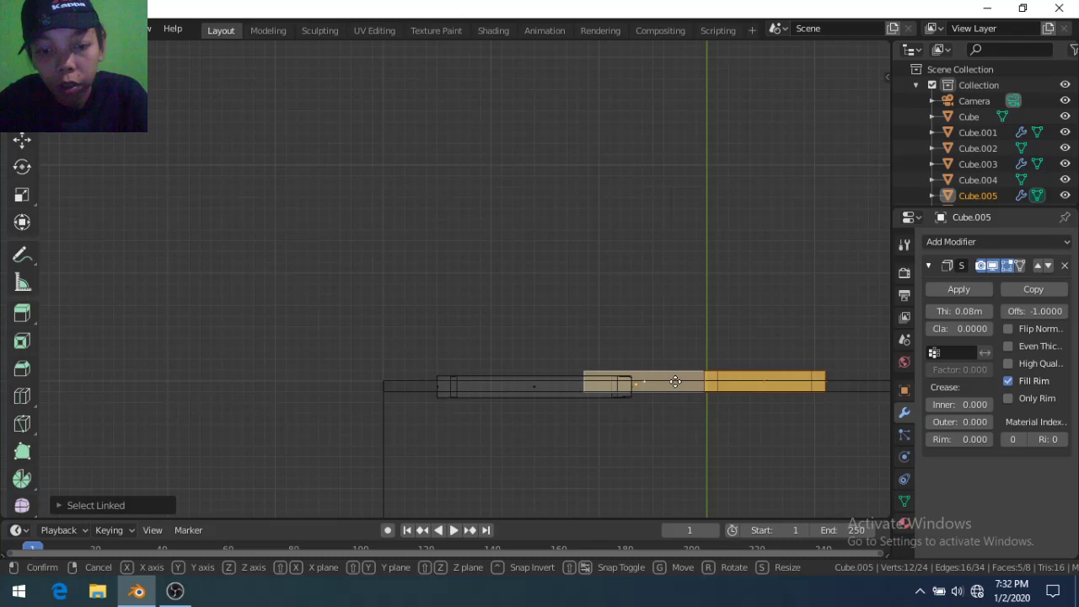
pyautogui.press('y')
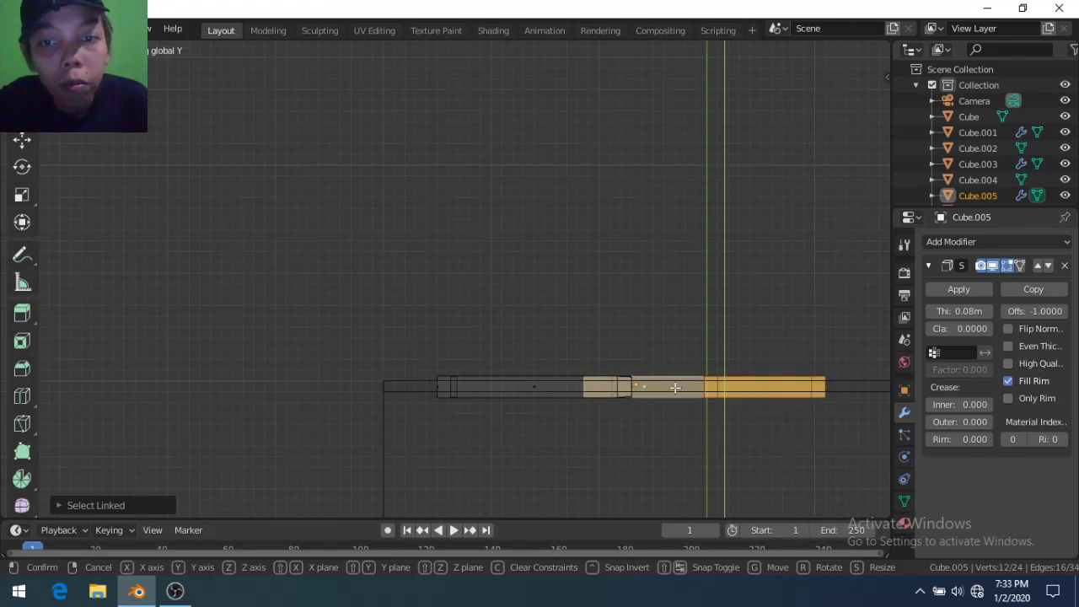
pyautogui.click(675, 387)
pyautogui.moveTo(687, 425); pyautogui.dragTo(707, 339, button='middle')
# Switch the viewport back to solid shading
pyautogui.press('z')
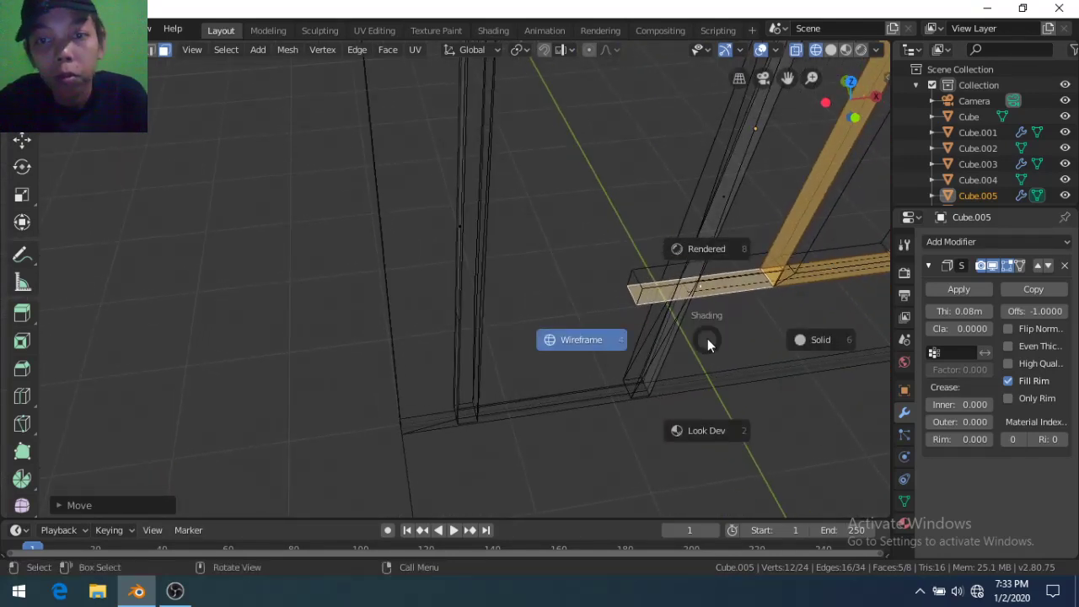
pyautogui.click(797, 341)
pyautogui.moveTo(807, 337)
pyautogui.mouseDown(button='middle')
pyautogui.moveTo(756, 293)
pyautogui.moveTo(711, 282)
pyautogui.mouseUp(button='middle')
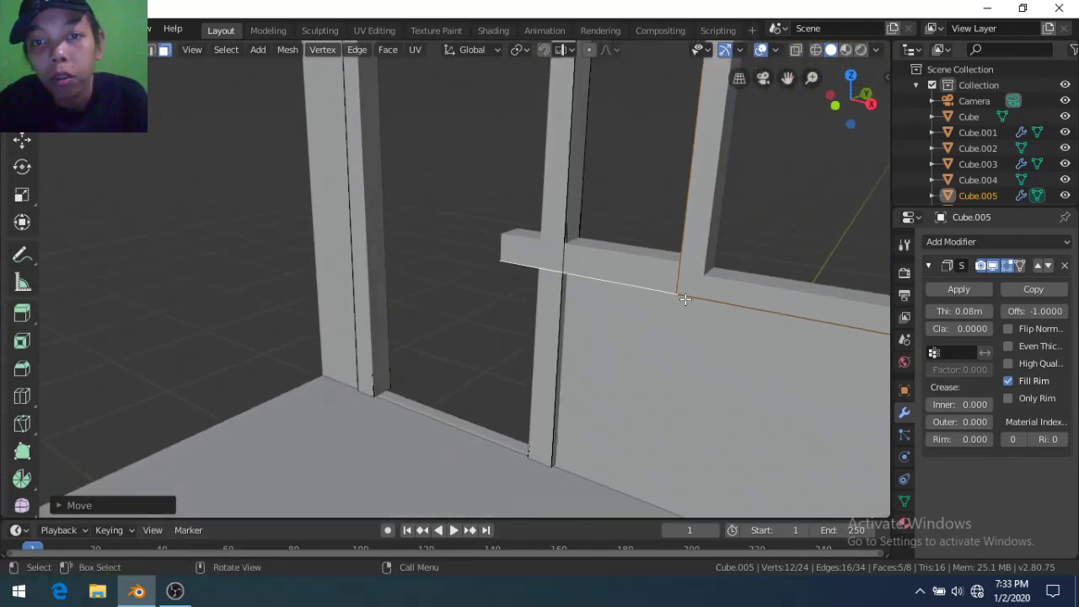
# Select the crossbar's linked face strip in edge mode and extrude it outward
pyautogui.press('2')
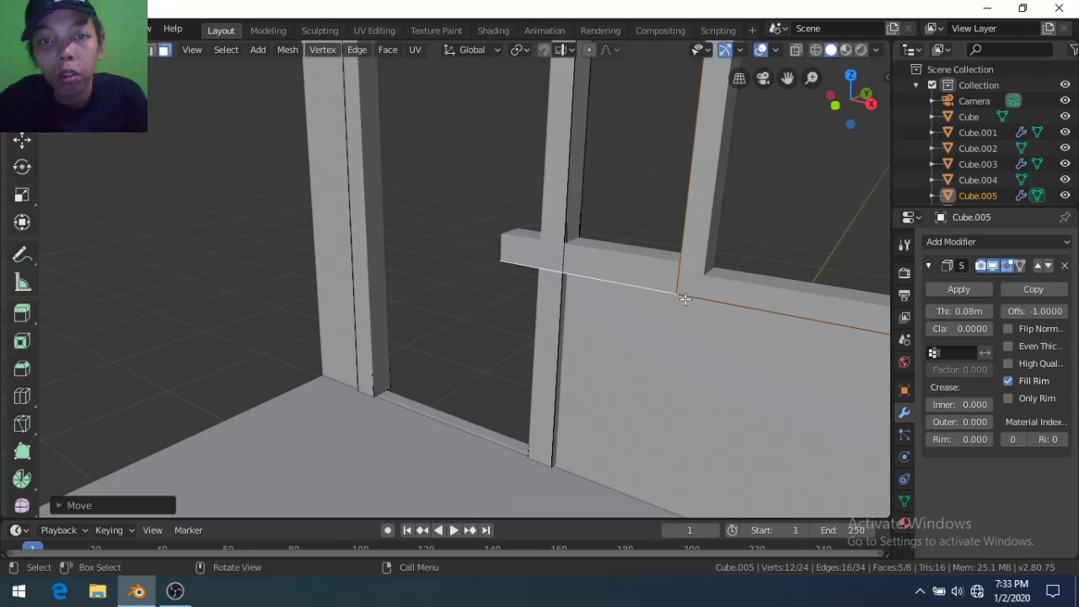
pyautogui.scroll(-1, 667, 309)
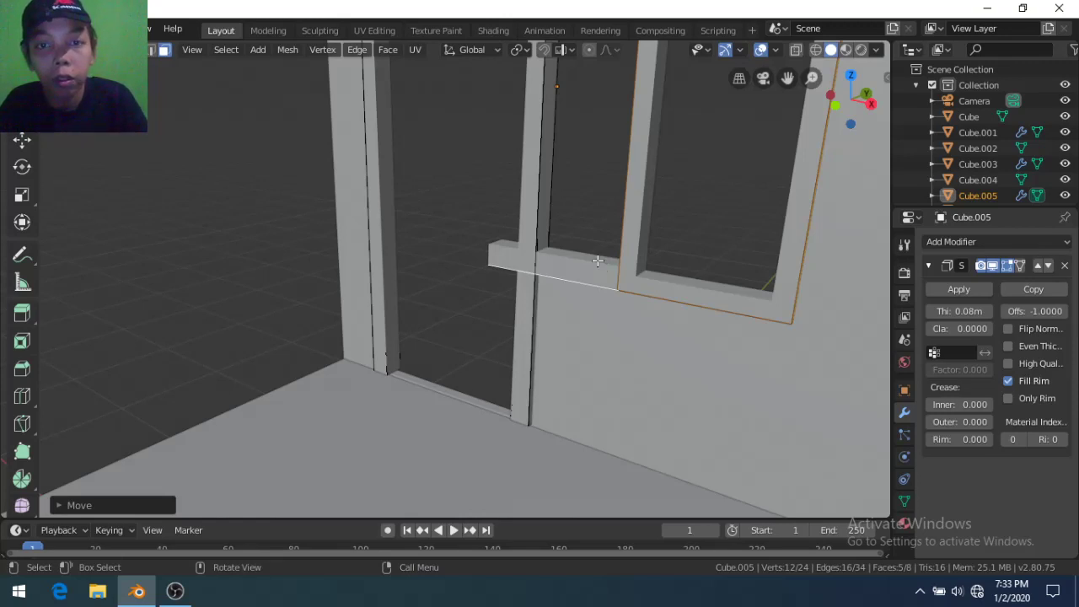
pyautogui.hotkey('alt', 'a')
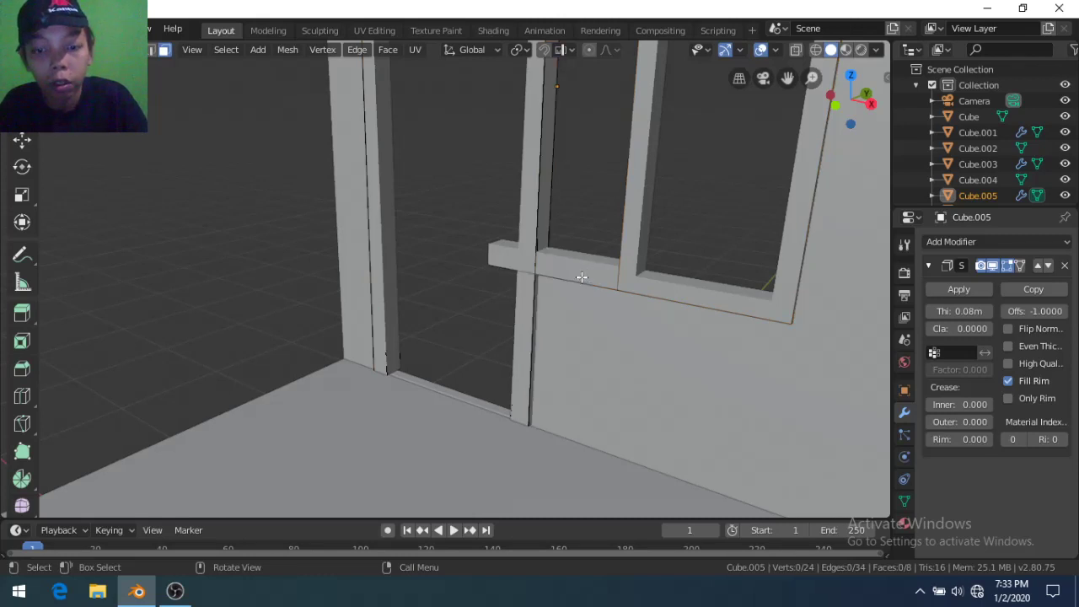
pyautogui.press('l')
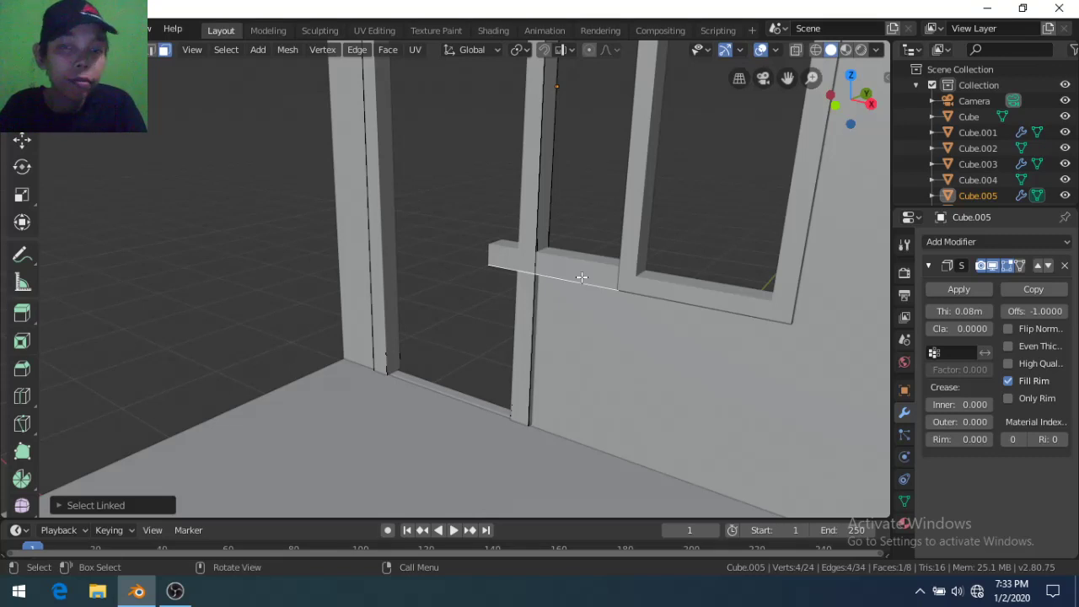
pyautogui.press('e')
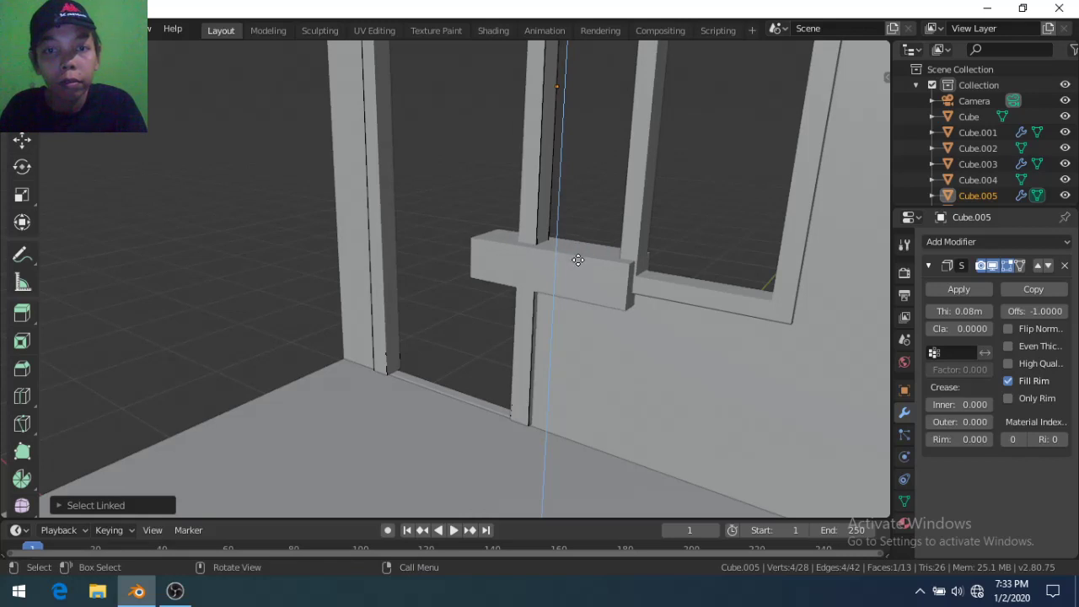
# Confirm the crossbar extrusion, keep solid shading, and hide the Solidify viewport thickness
pyautogui.click(577, 260)
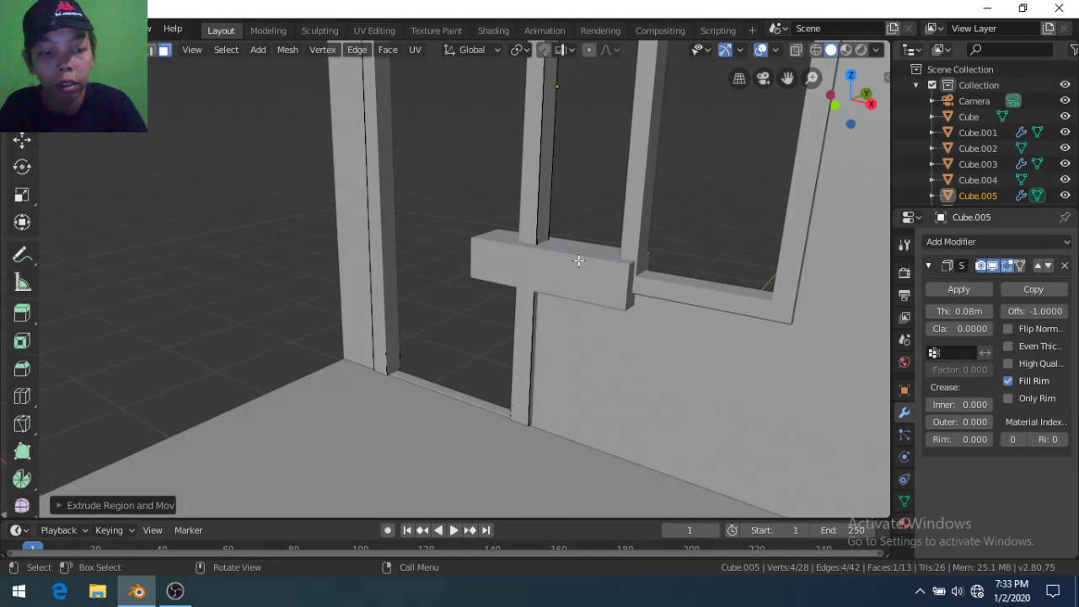
pyautogui.press('z')
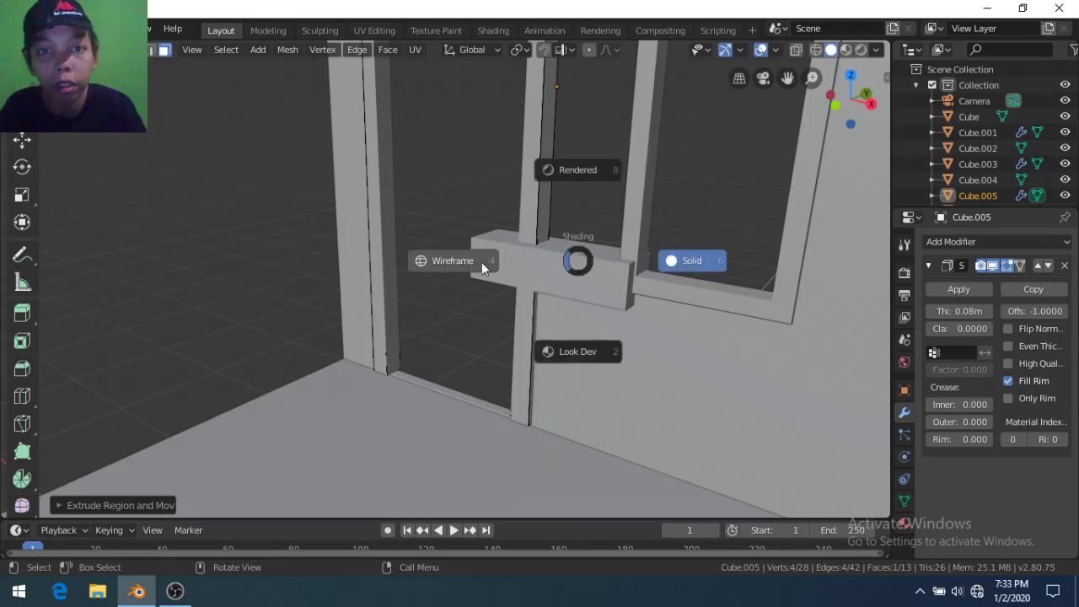
pyautogui.click(1003, 265)
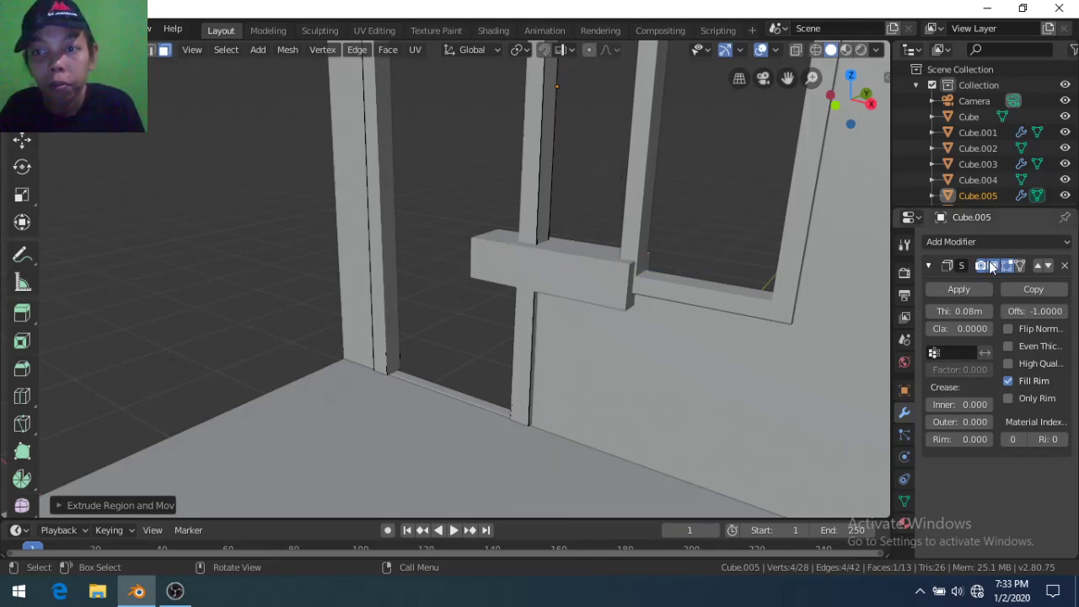
pyautogui.click(996, 266)
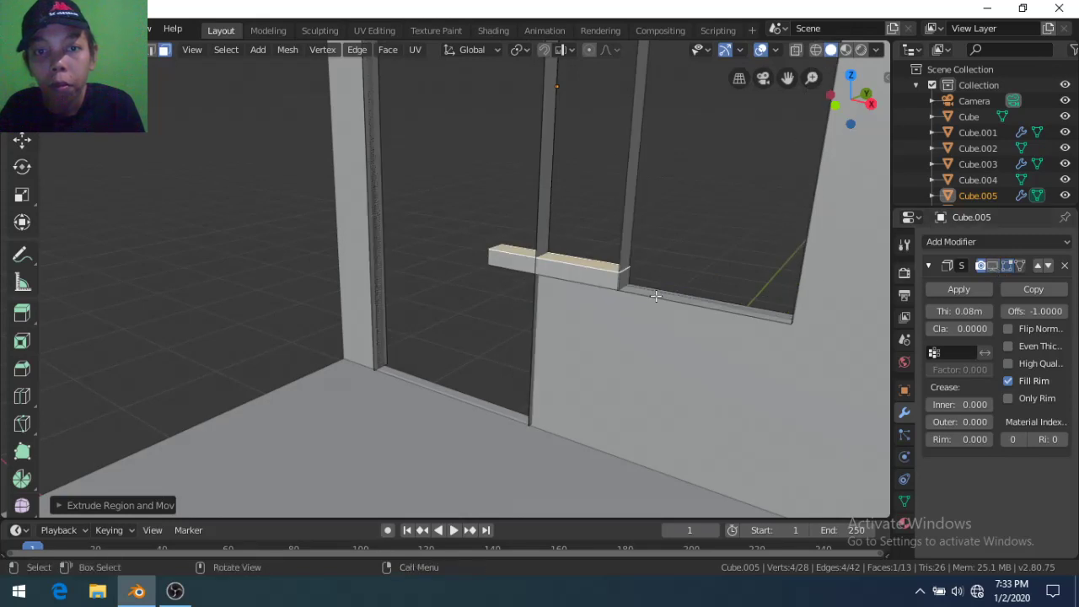
pyautogui.scroll(3, 641, 291)
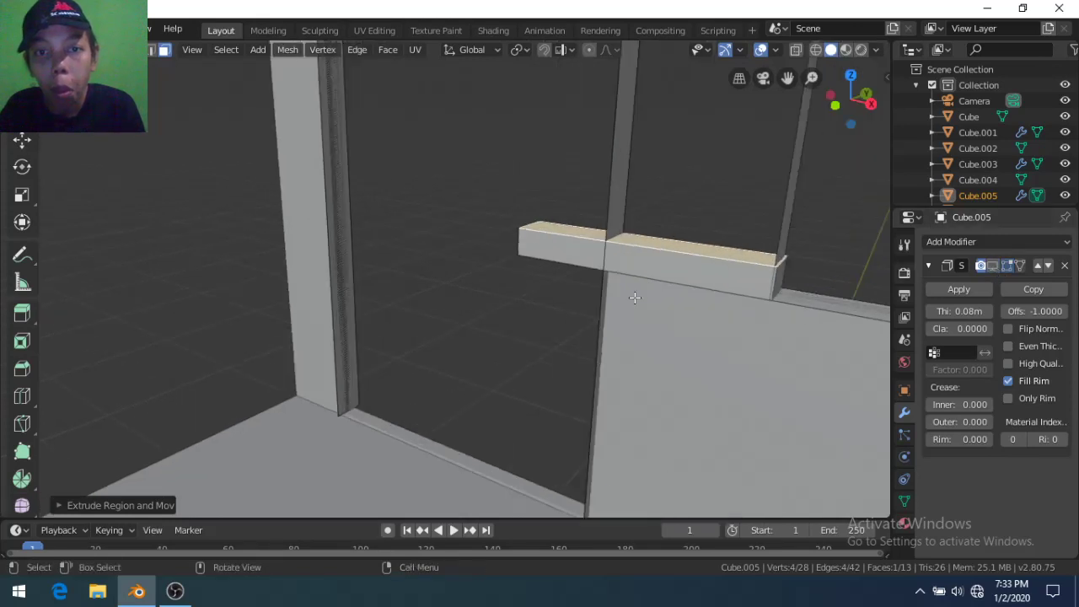
# Delete the crossbar's front face and its inner back face
pyautogui.click(690, 274)
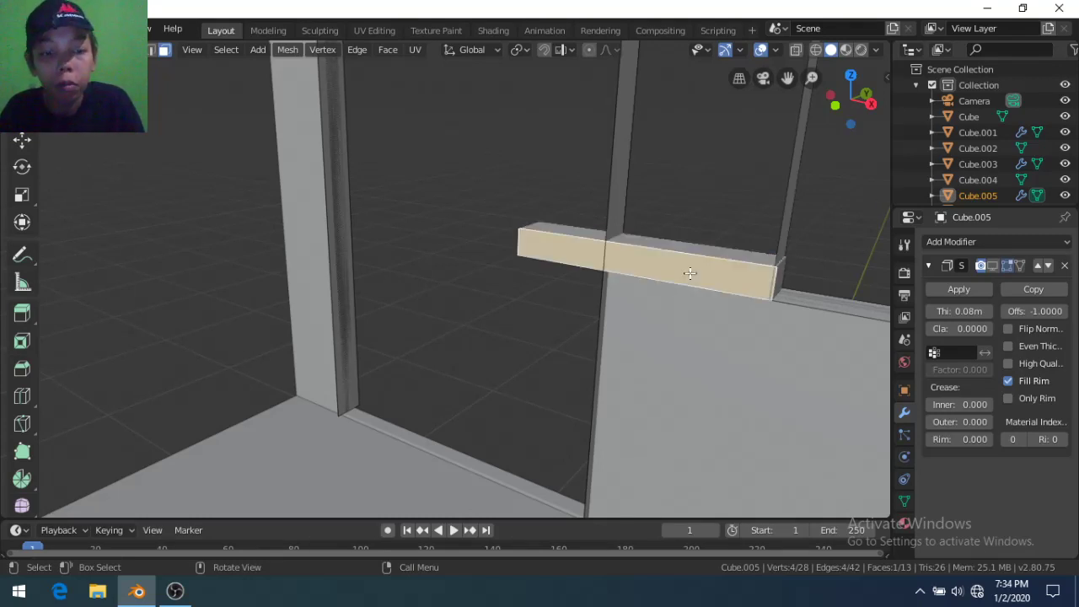
pyautogui.press('x')
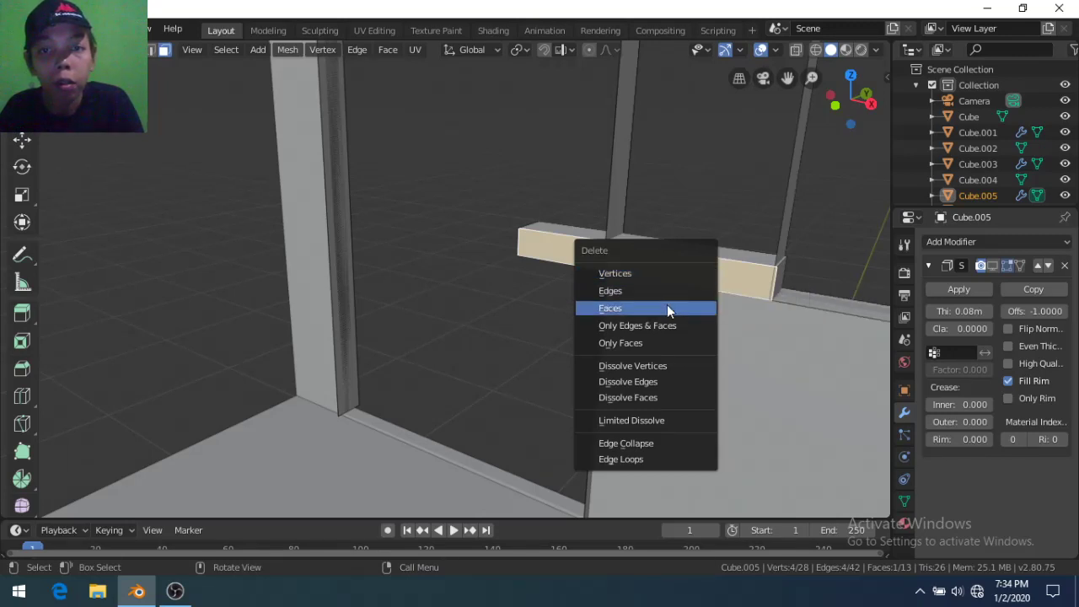
pyautogui.click(666, 308)
pyautogui.click(690, 268)
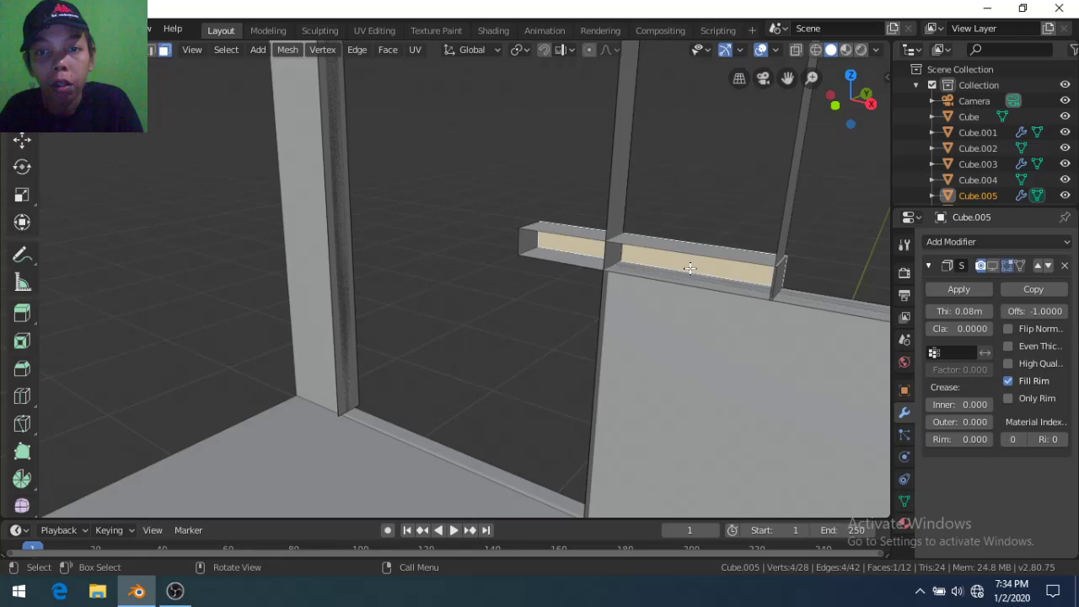
pyautogui.press('x')
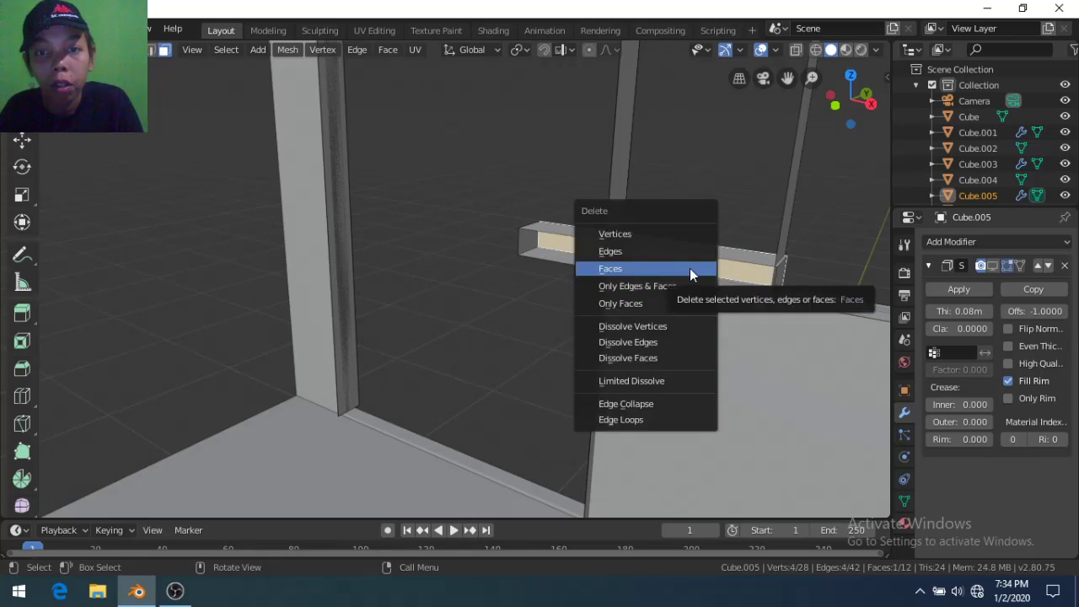
pyautogui.click(689, 268)
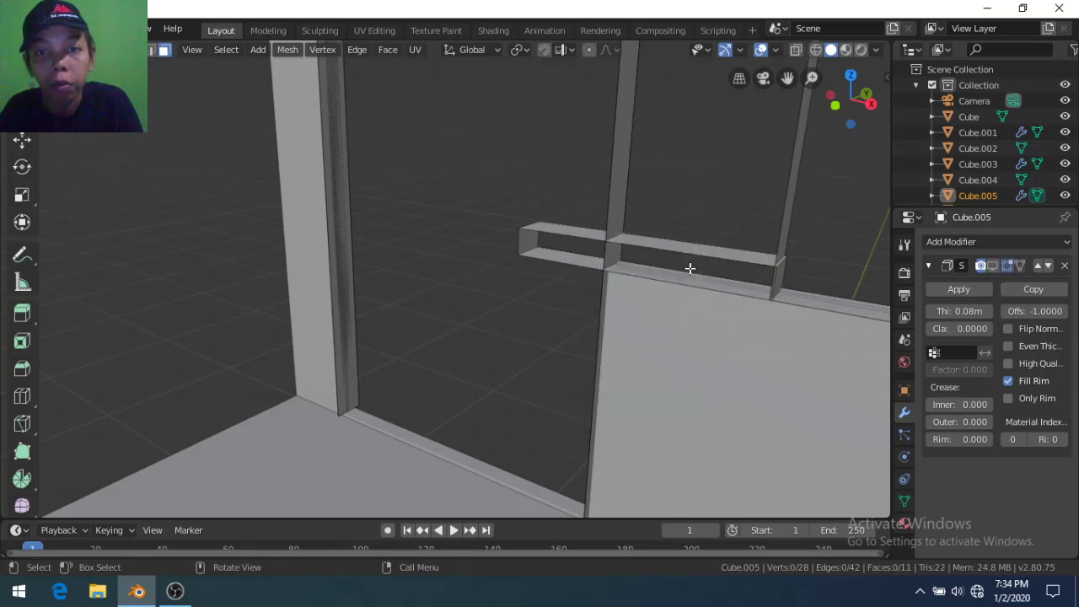
# Return to Object Mode and toggle the Solidify display, leaving it hidden
pyautogui.press('Tab')
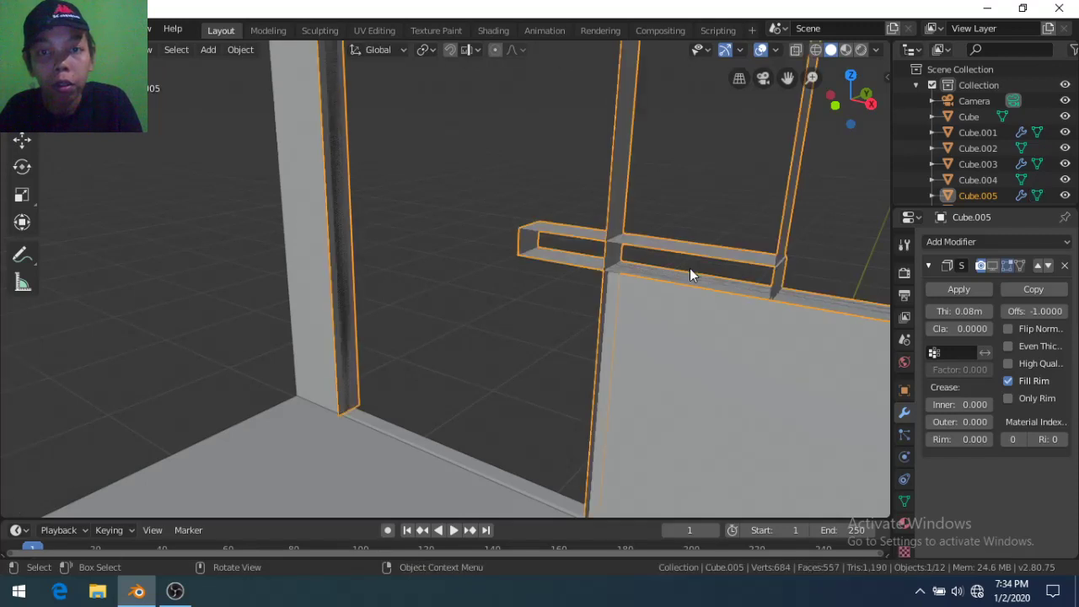
pyautogui.click(991, 265)
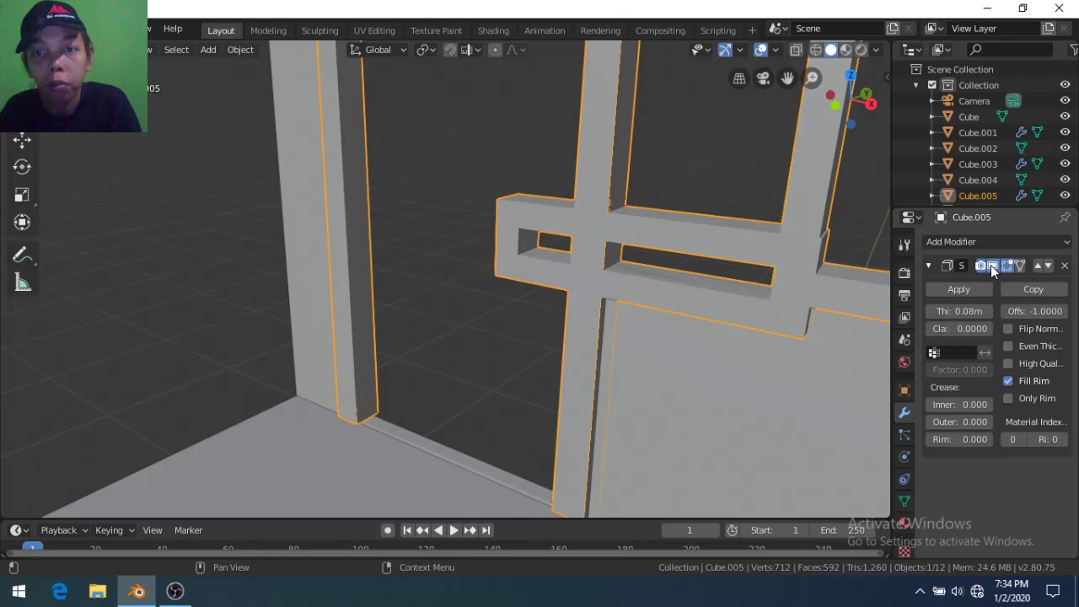
pyautogui.click(992, 265)
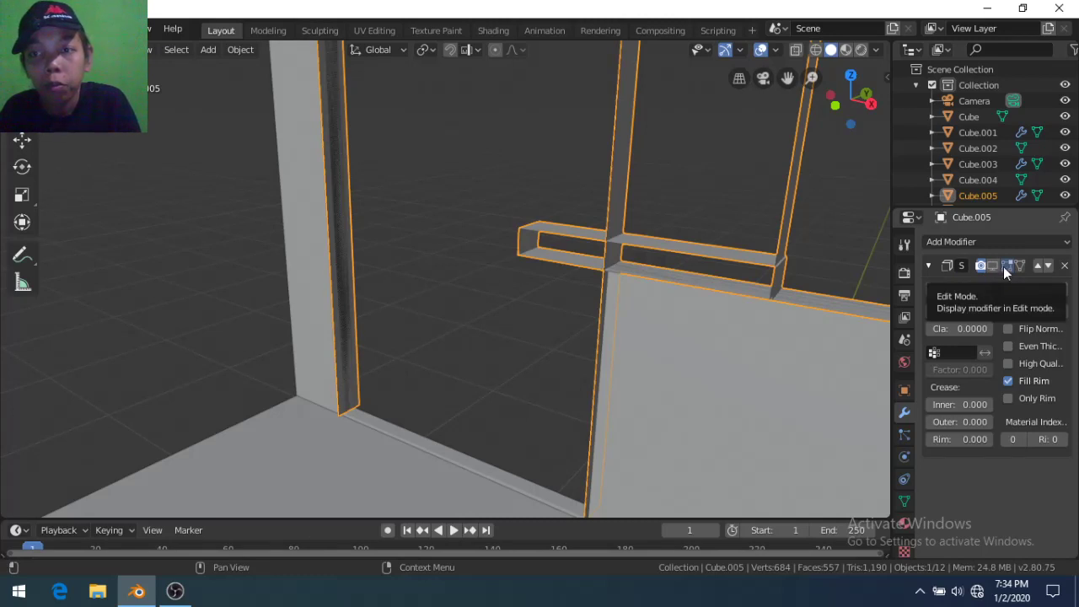
# Re-enable the Solidify viewport display and re-enter Edit Mode on Cube.005
pyautogui.click(1003, 266)
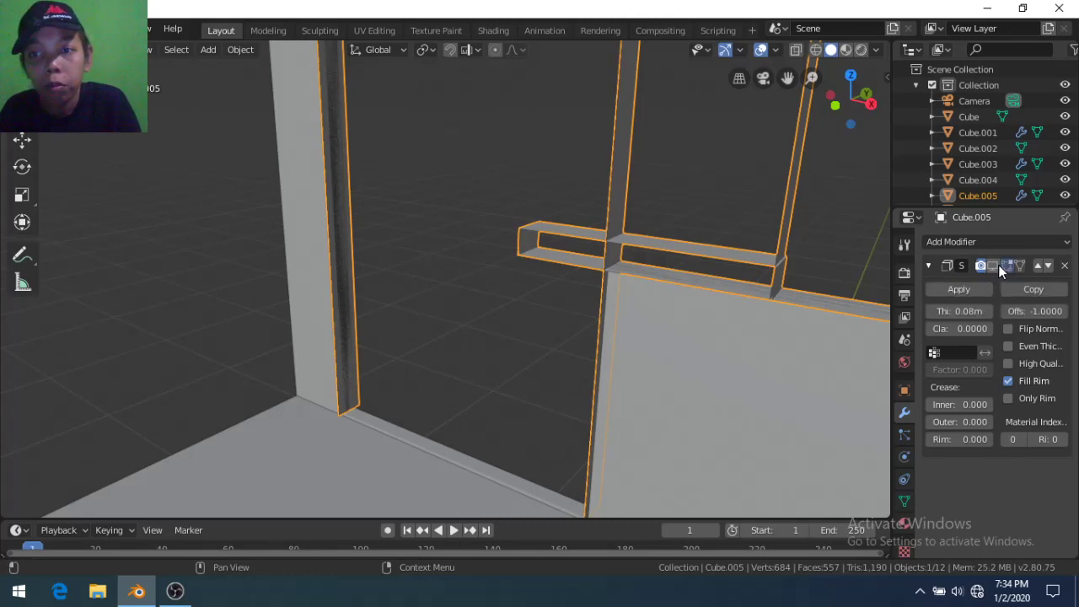
pyautogui.click(997, 265)
pyautogui.moveTo(867, 294); pyautogui.dragTo(837, 306, button='middle')
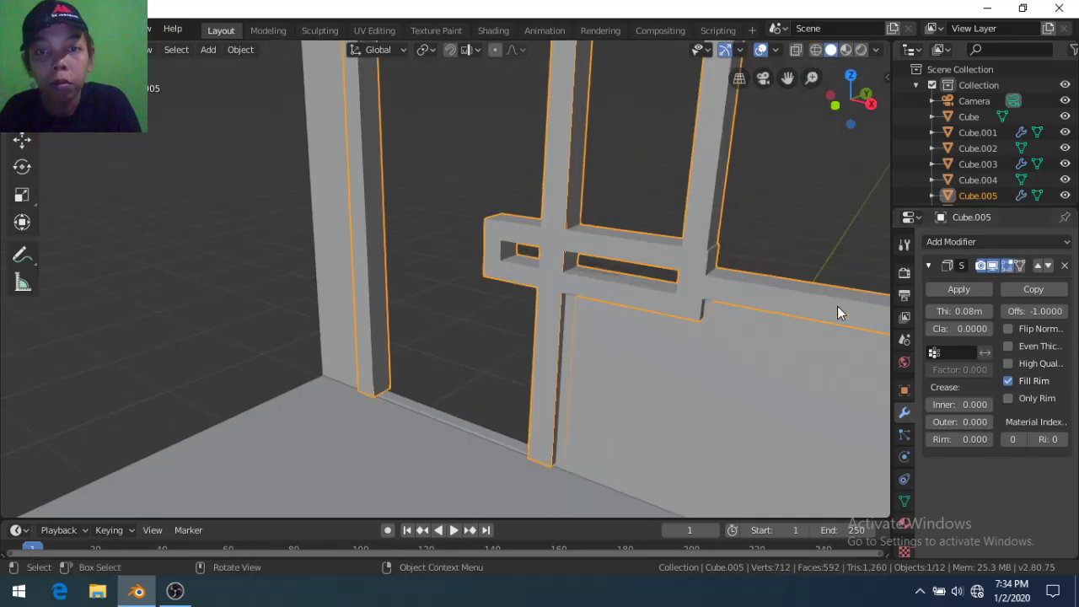
pyautogui.moveTo(779, 326); pyautogui.dragTo(765, 323, button='middle')
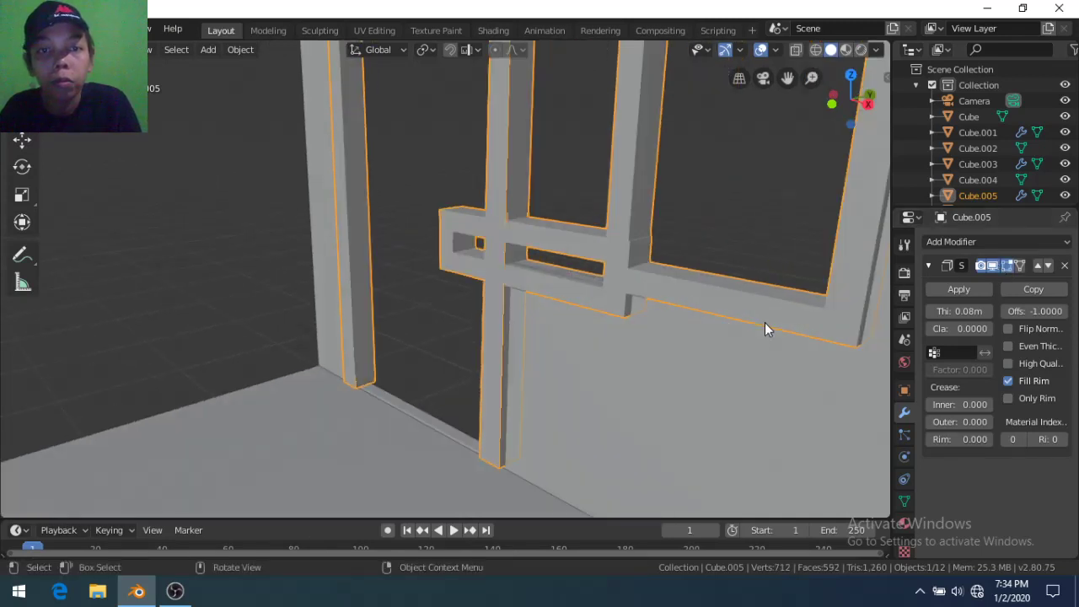
pyautogui.press('Tab')
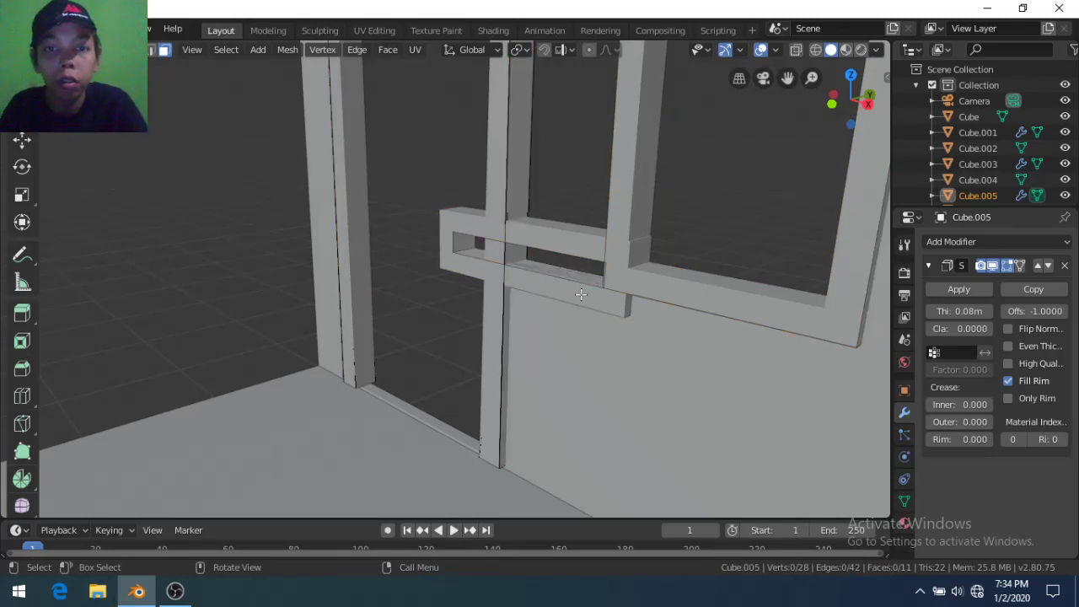
# Select the linked slot faces, narrow them along X, and shift them along X
pyautogui.press('l')
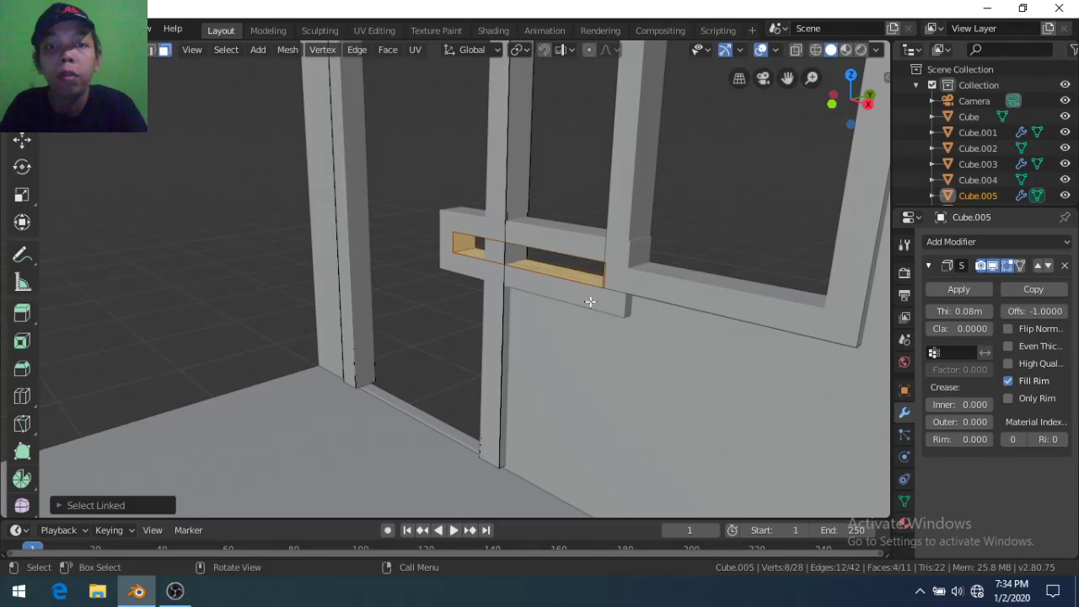
pyautogui.press('s')
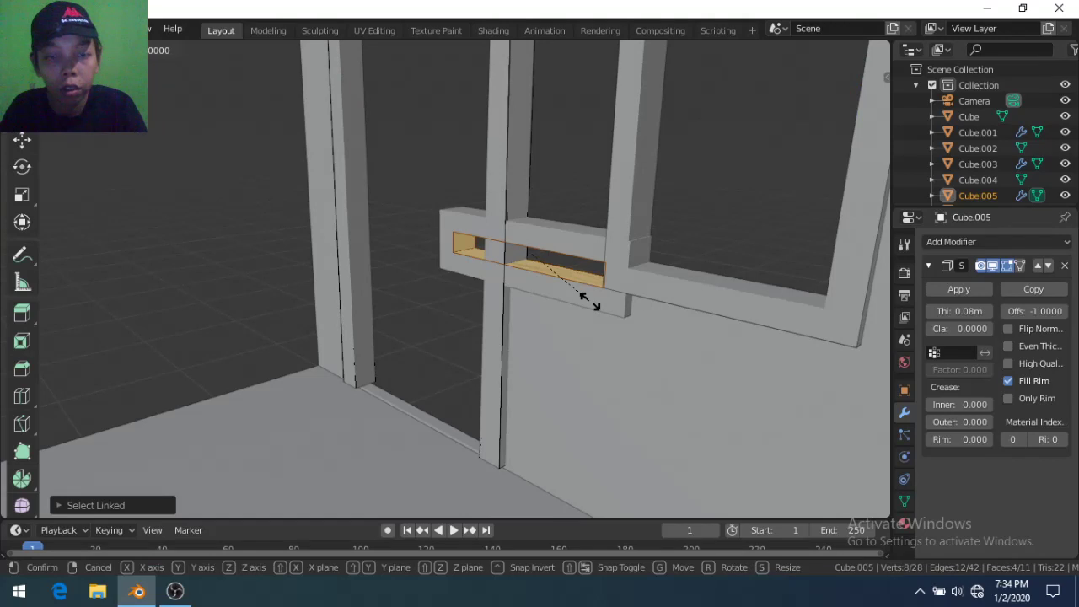
pyautogui.press('x')
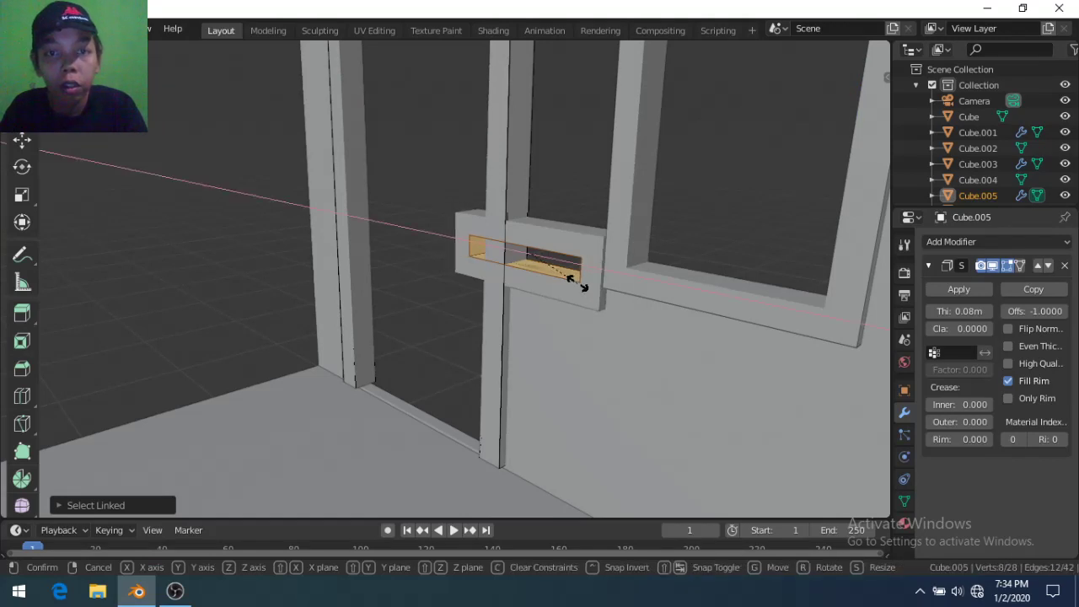
pyautogui.click(564, 276)
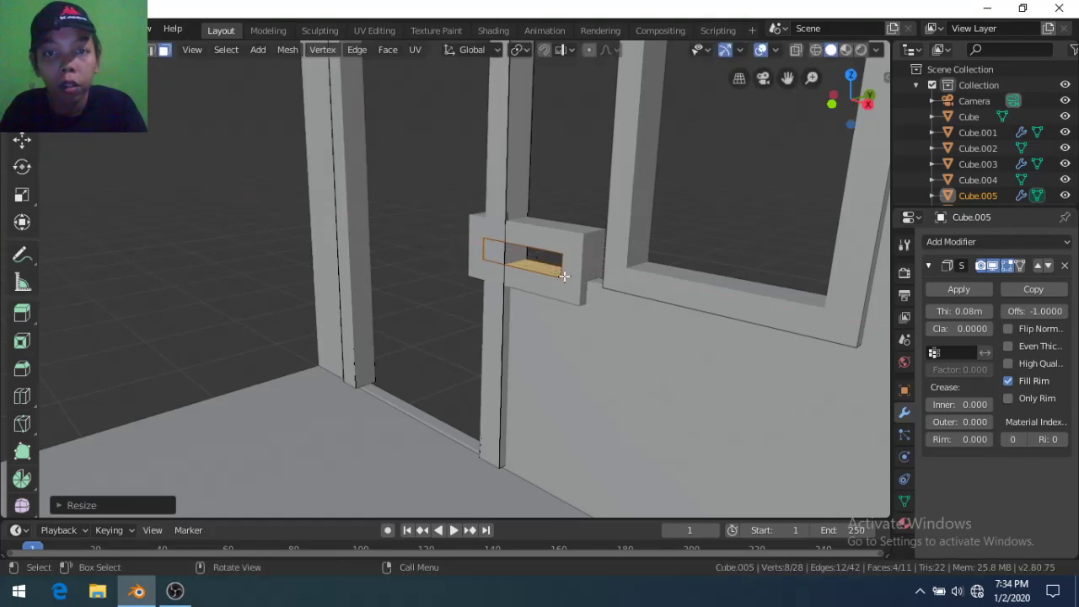
pyautogui.press('g')
pyautogui.press('z')
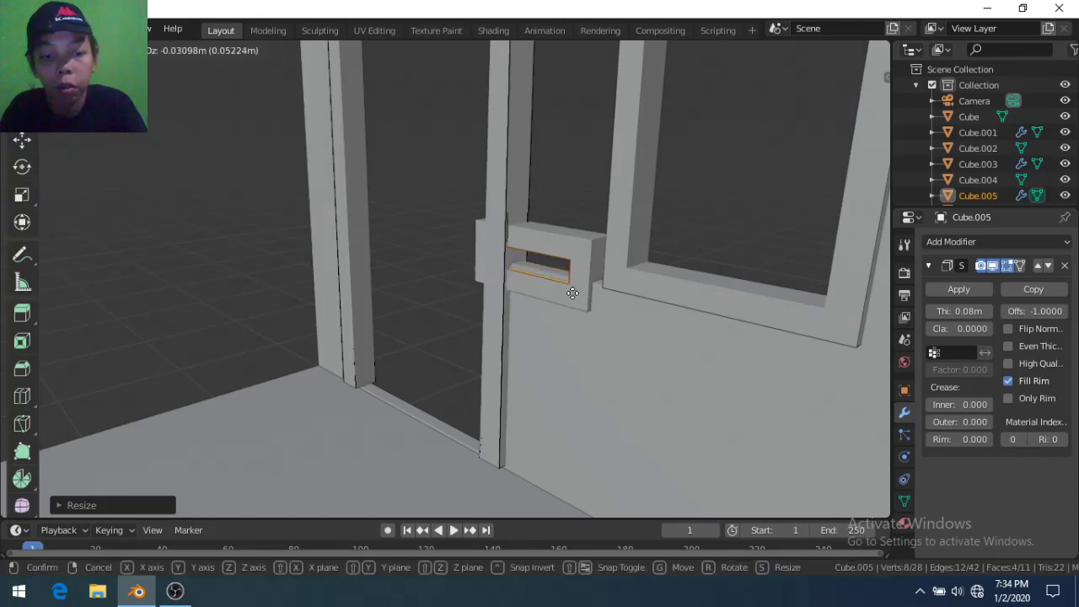
pyautogui.press('x')
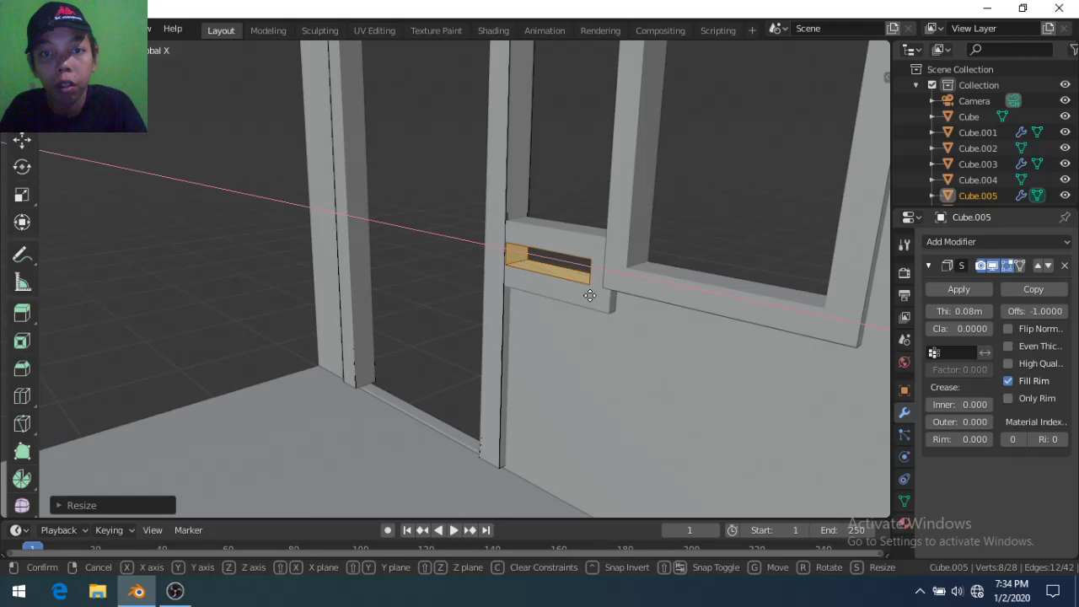
pyautogui.click(589, 295)
pyautogui.press('g')
pyautogui.press('y')
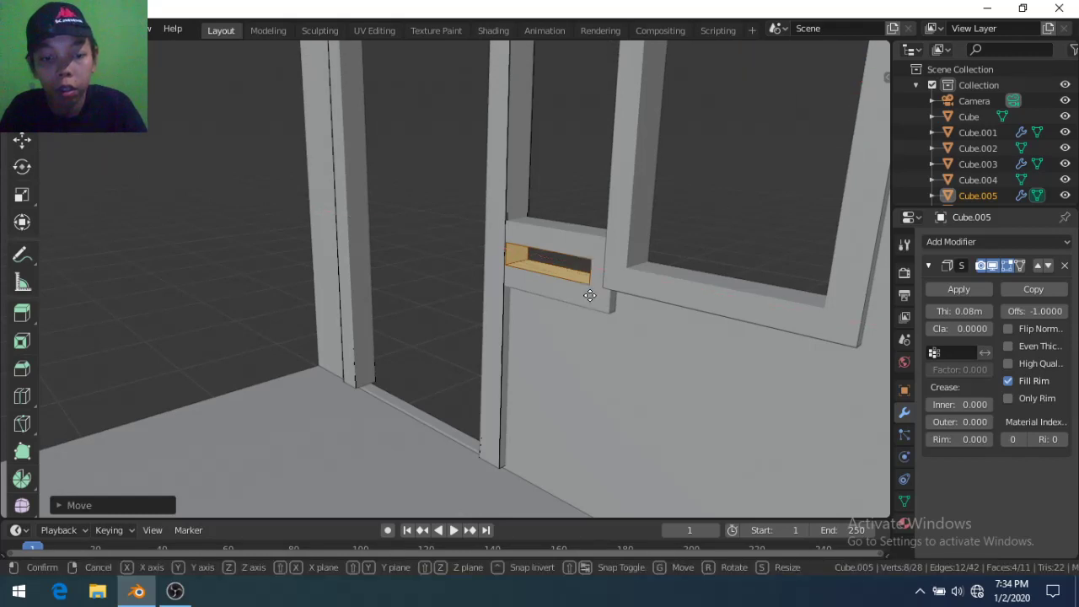
pyautogui.click(589, 276)
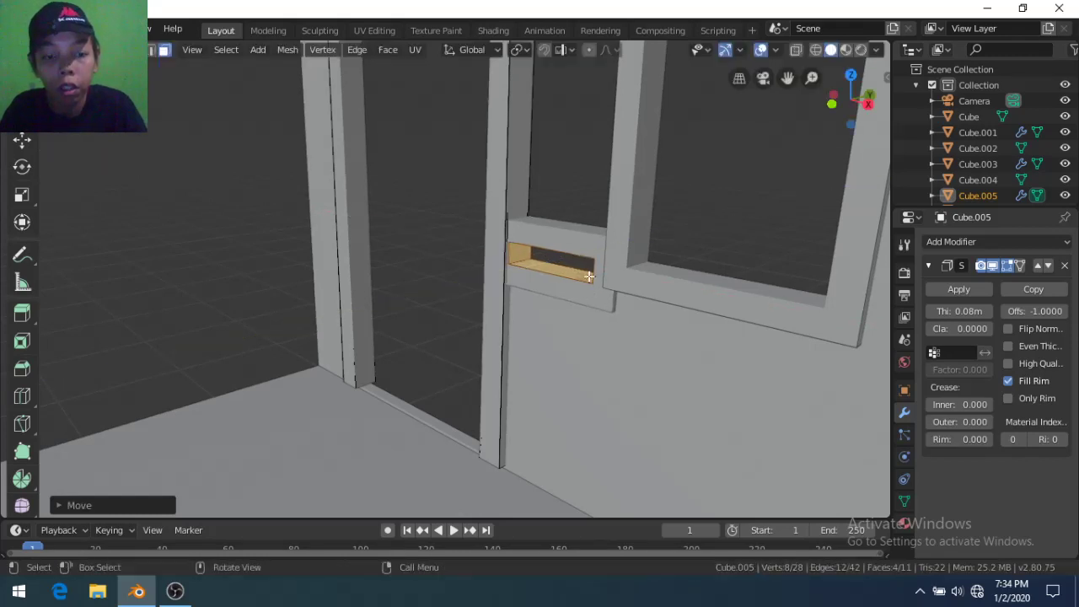
pyautogui.hotkey('ctrl', 'z')
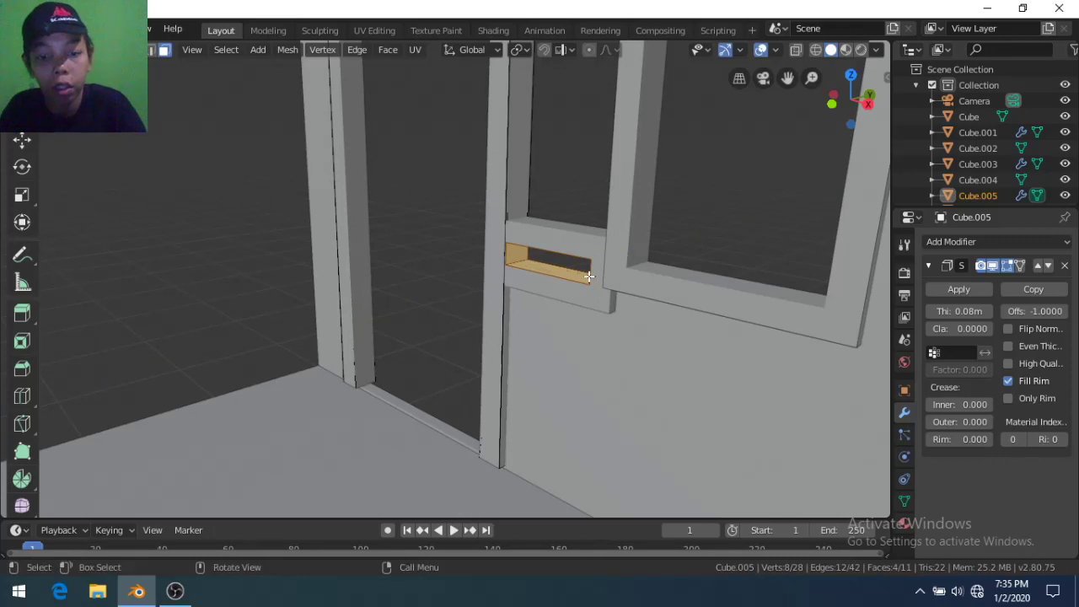
# Raise the slot's top face along Z into a tall, nearly square opening
pyautogui.press('g')
pyautogui.press('z')
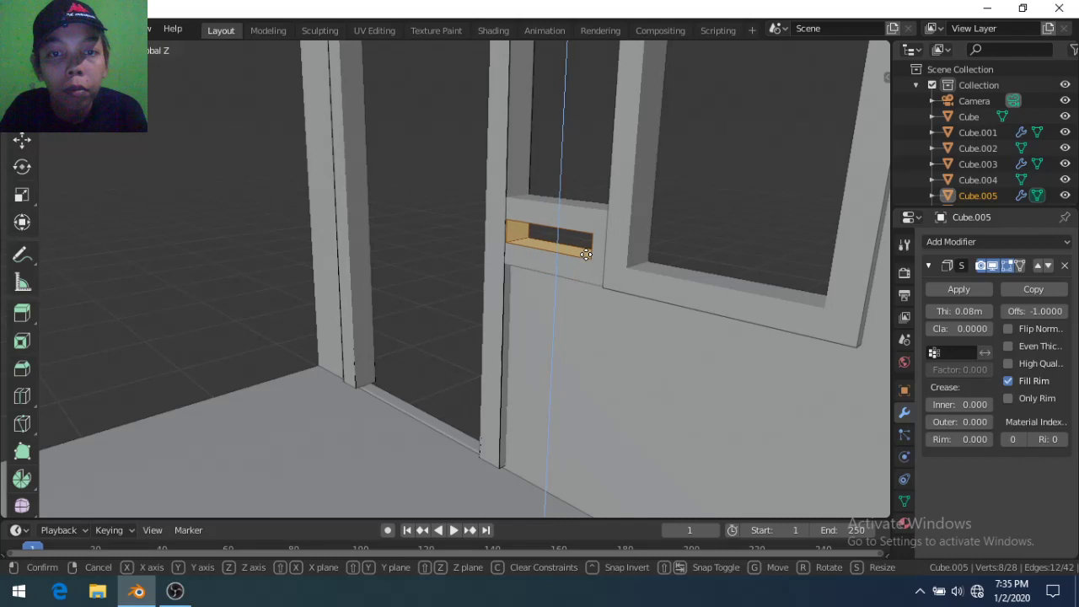
pyautogui.click(587, 257)
pyautogui.moveTo(609, 299)
pyautogui.mouseDown(button='middle')
pyautogui.moveTo(589, 288)
pyautogui.moveTo(618, 315)
pyautogui.mouseUp(button='middle')
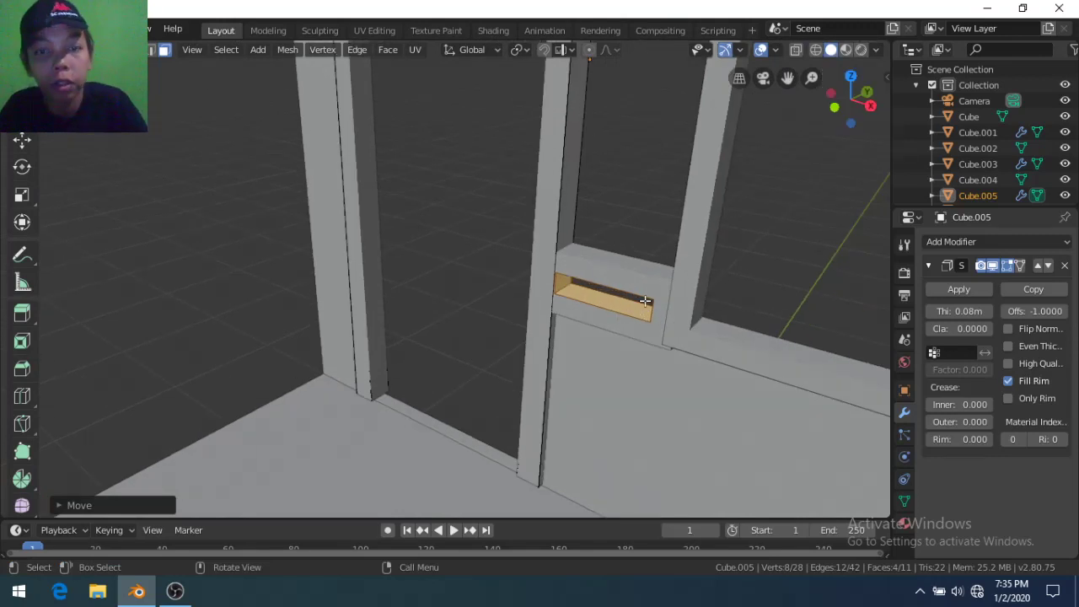
pyautogui.press('g')
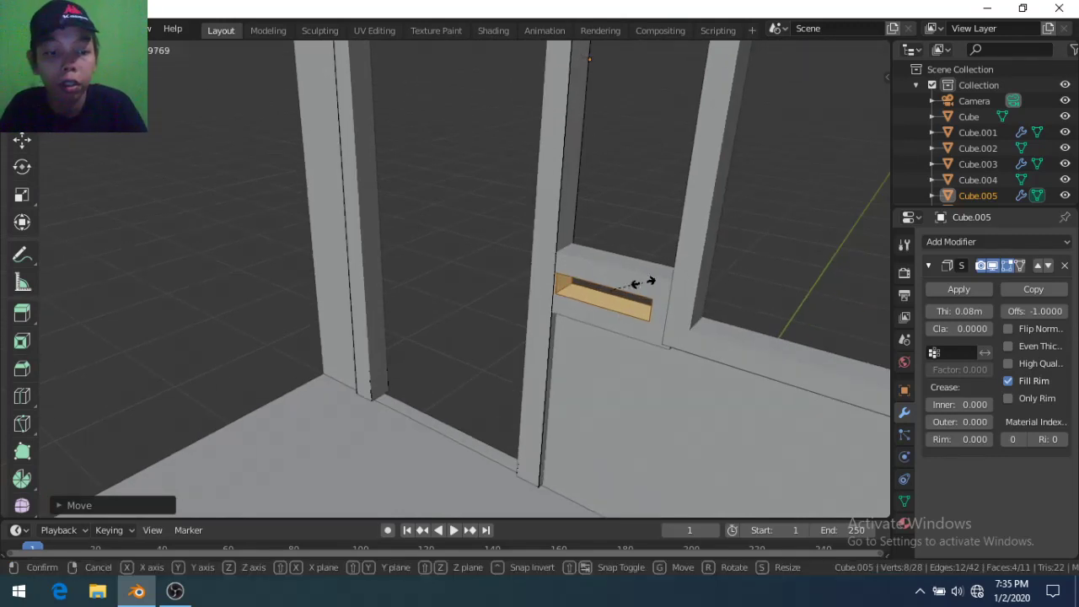
pyautogui.press('z')
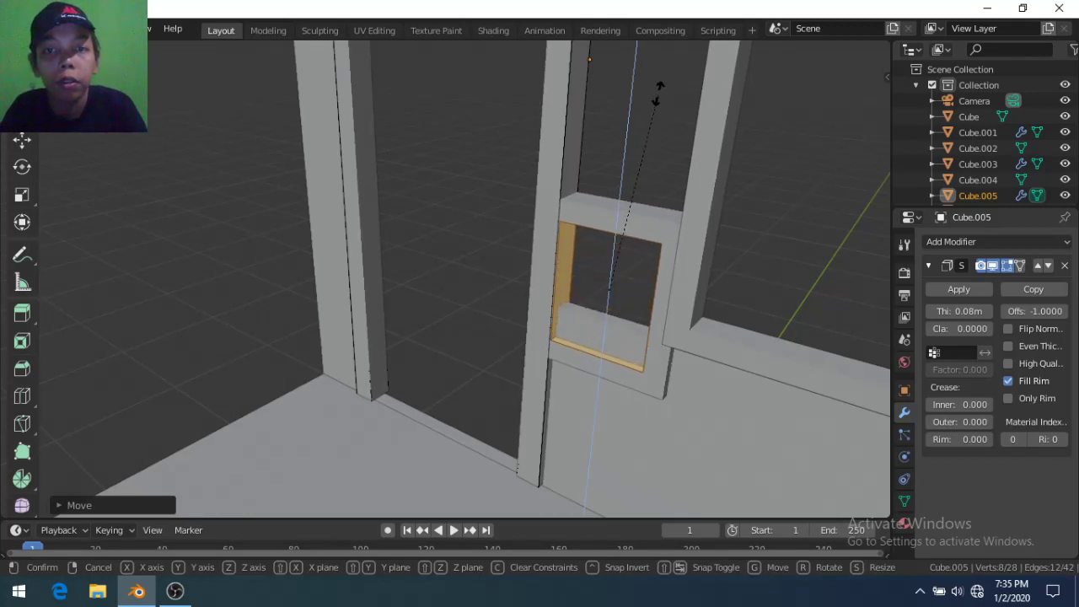
pyautogui.press('s')
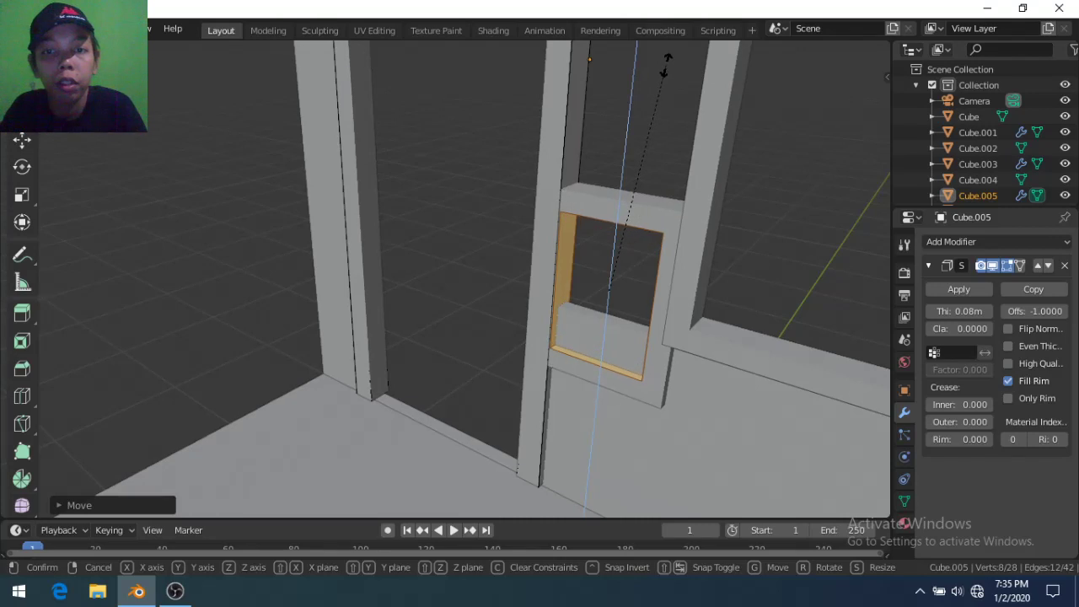
pyautogui.click(664, 68)
pyautogui.moveTo(676, 278); pyautogui.dragTo(674, 276, button='middle')
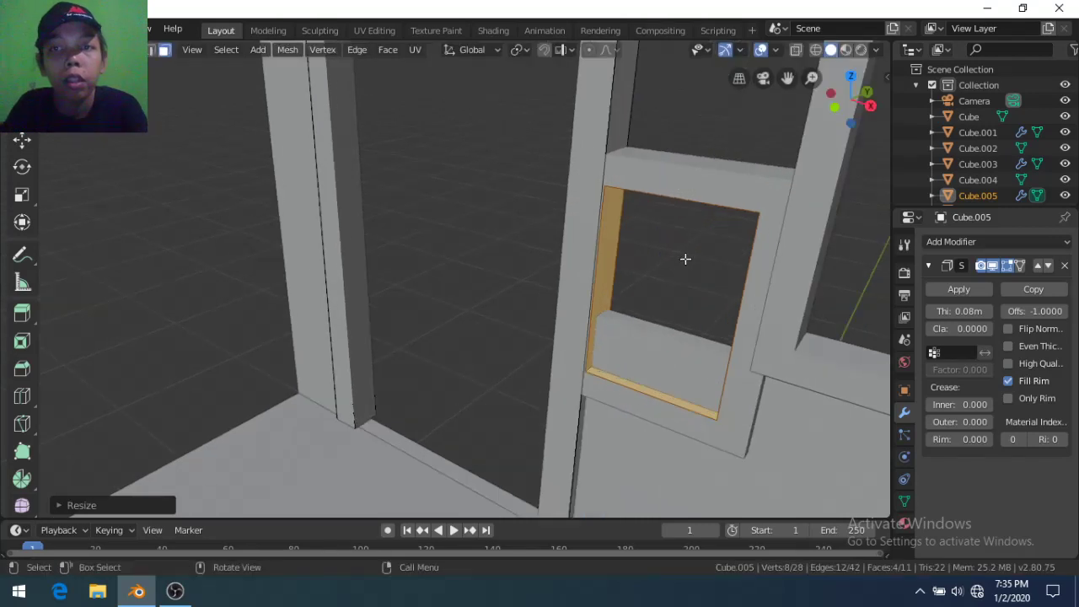
pyautogui.click(851, 76)
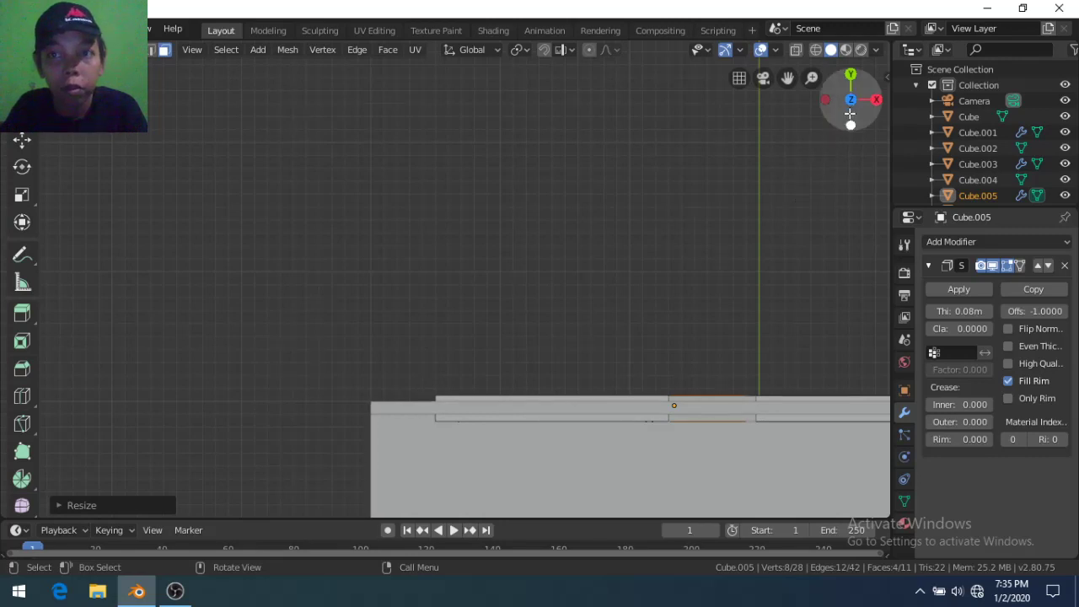
# Switch to a side view in wireframe shading, angled on the window frame
pyautogui.click(876, 99)
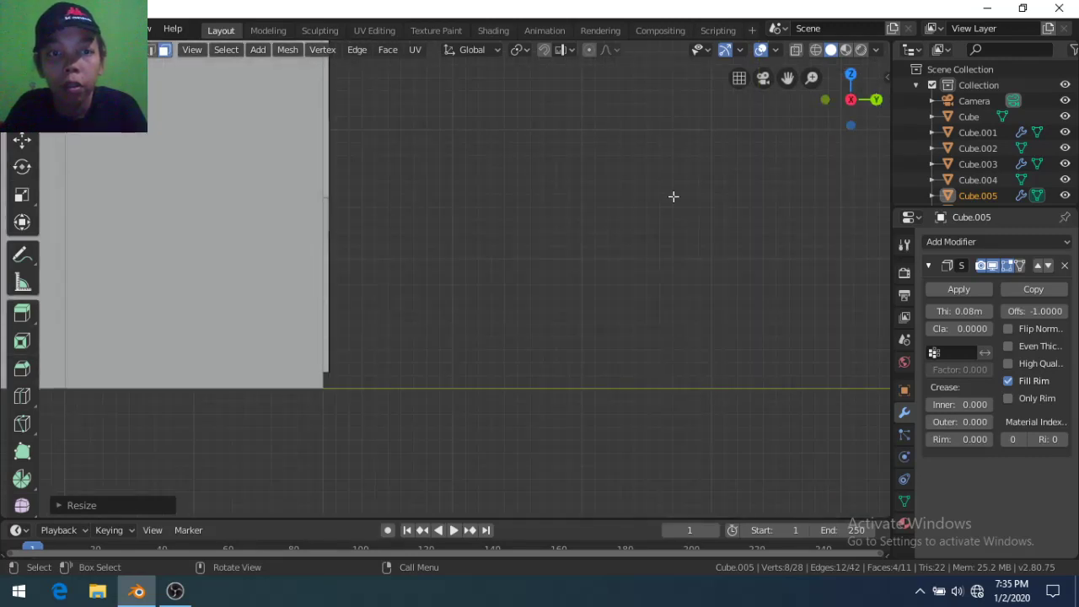
pyautogui.press('z')
pyautogui.press('z')
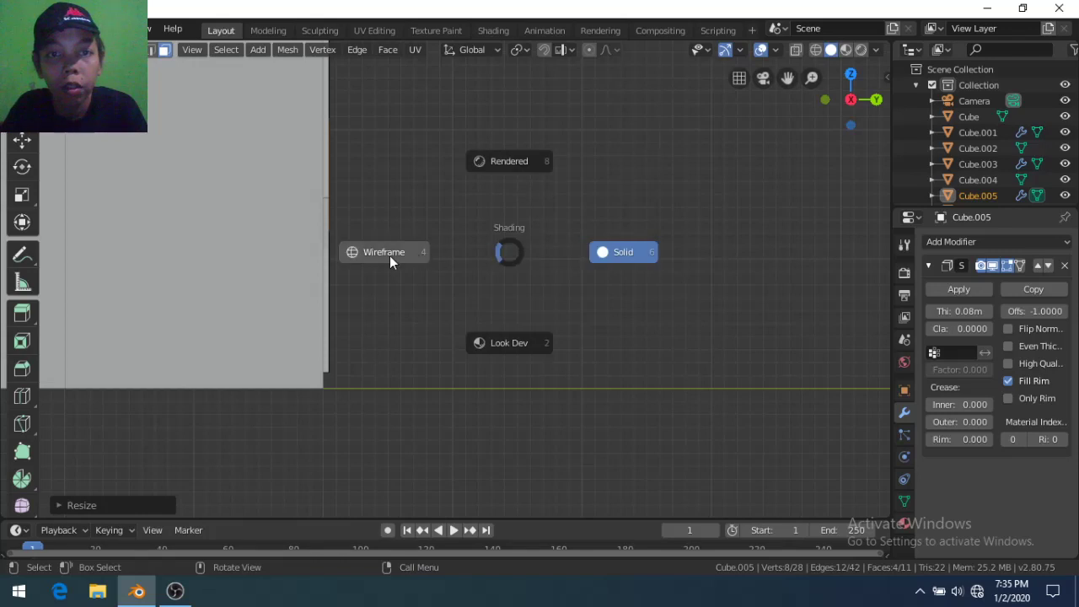
pyautogui.click(388, 255)
pyautogui.moveTo(402, 269)
pyautogui.mouseDown(button='middle')
pyautogui.moveTo(335, 311)
pyautogui.moveTo(312, 311)
pyautogui.moveTo(262, 278)
pyautogui.moveTo(277, 298)
pyautogui.mouseUp(button='middle')
pyautogui.scroll(-2, 323, 299)
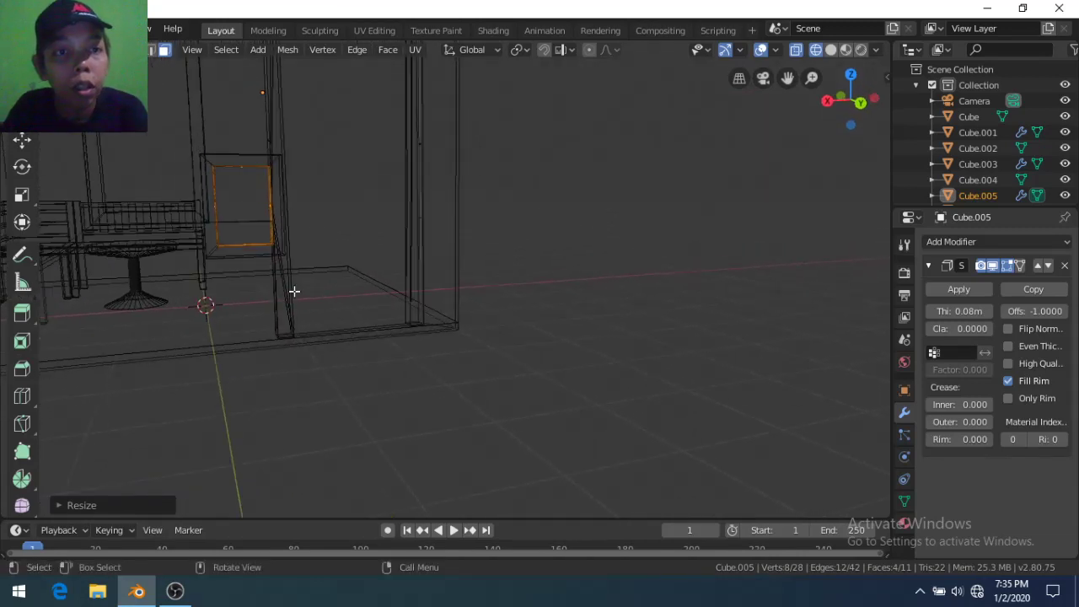
pyautogui.moveTo(294, 290); pyautogui.dragTo(278, 296, button='middle')
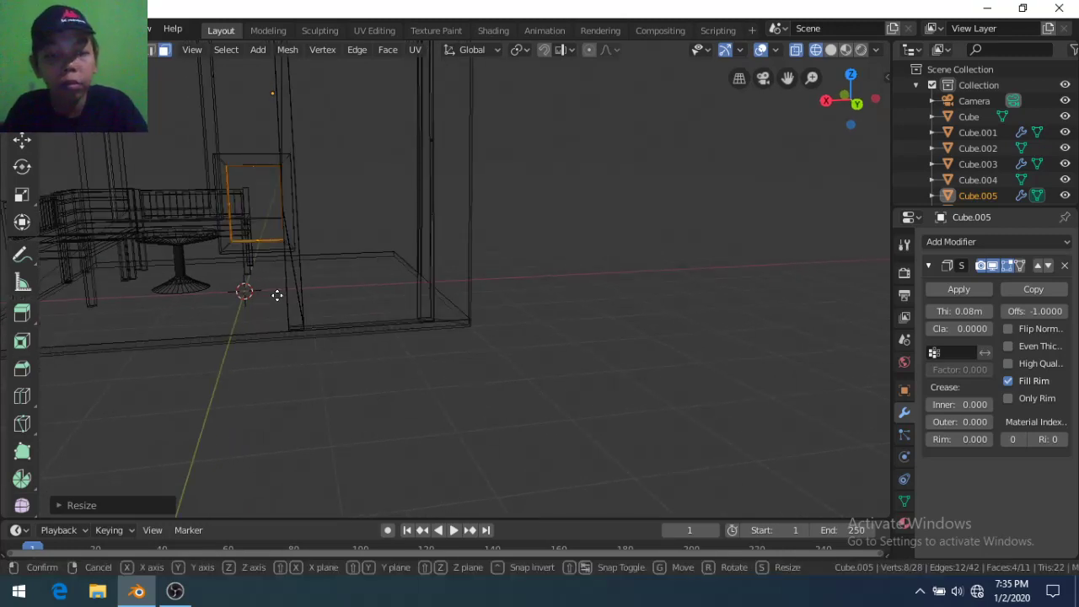
# Raise the window's top edge along Z and nudge it along X
pyautogui.press('g')
pyautogui.press('z')
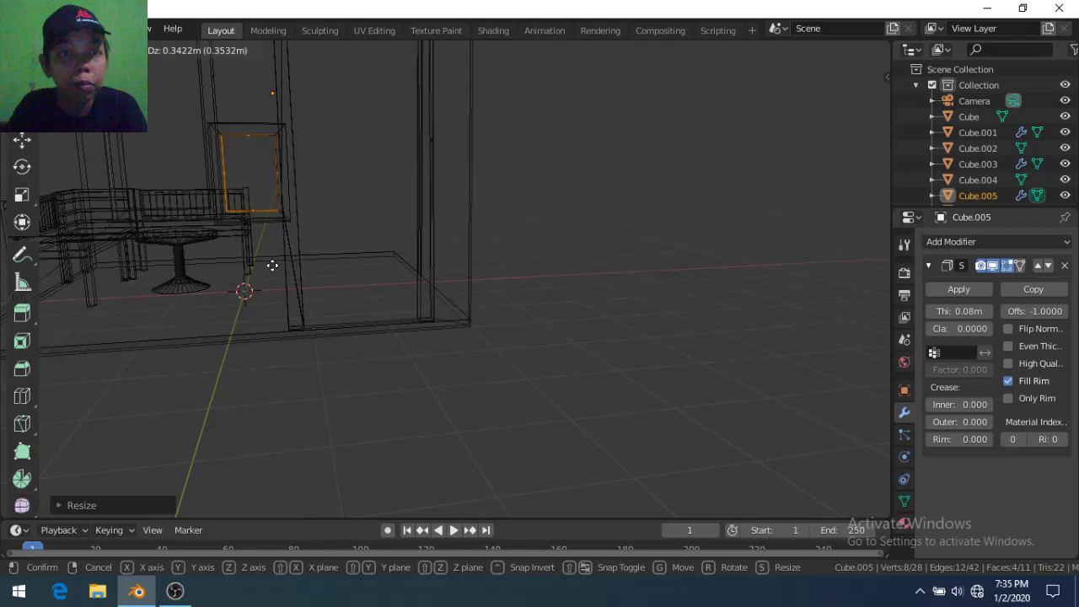
pyautogui.press('z')
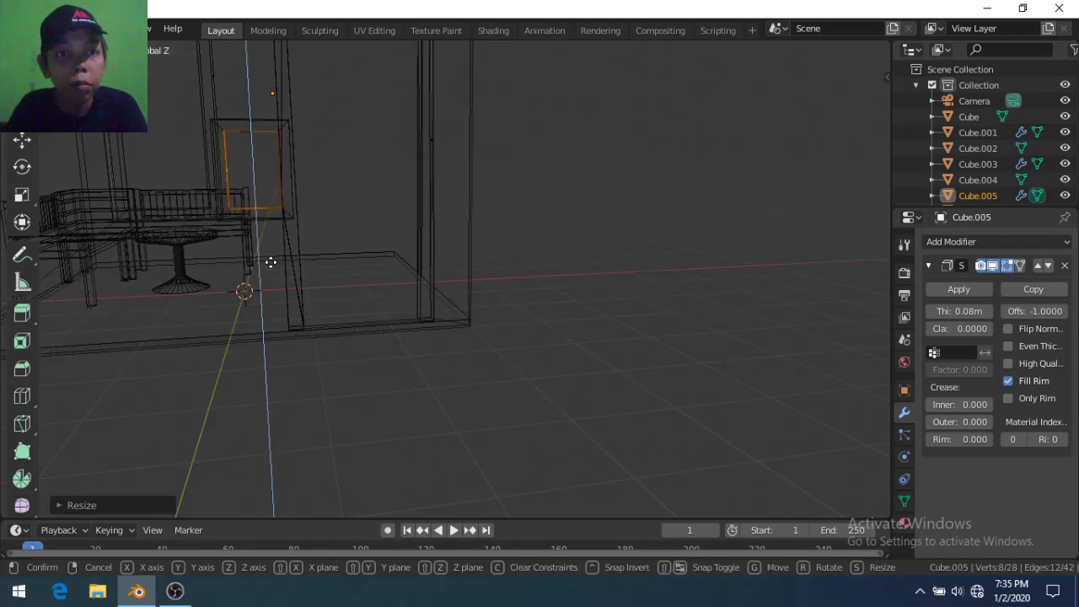
pyautogui.click(271, 262)
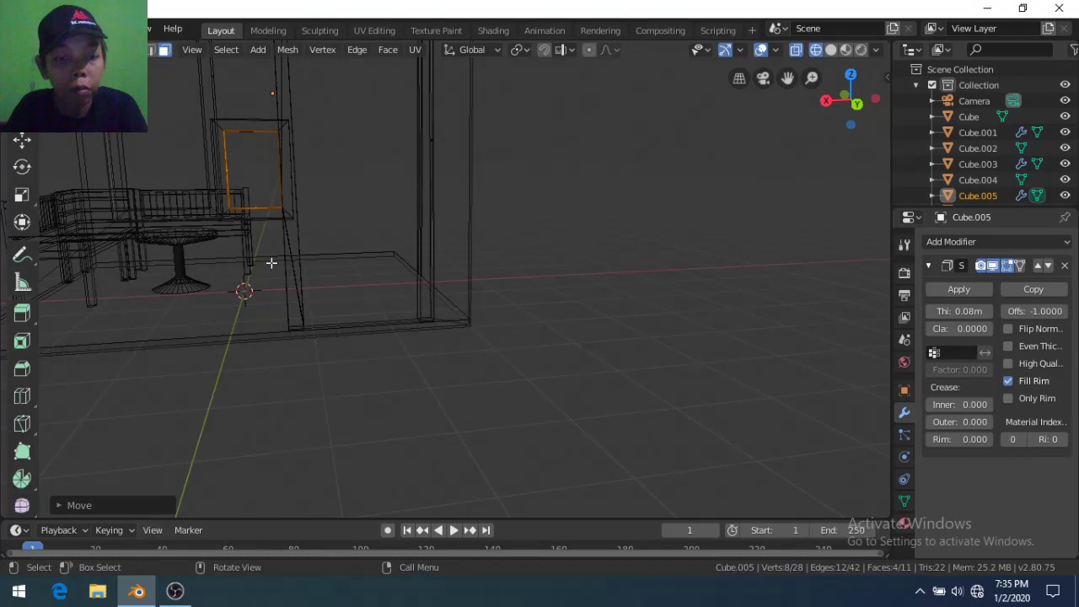
pyautogui.press('g')
pyautogui.press('x')
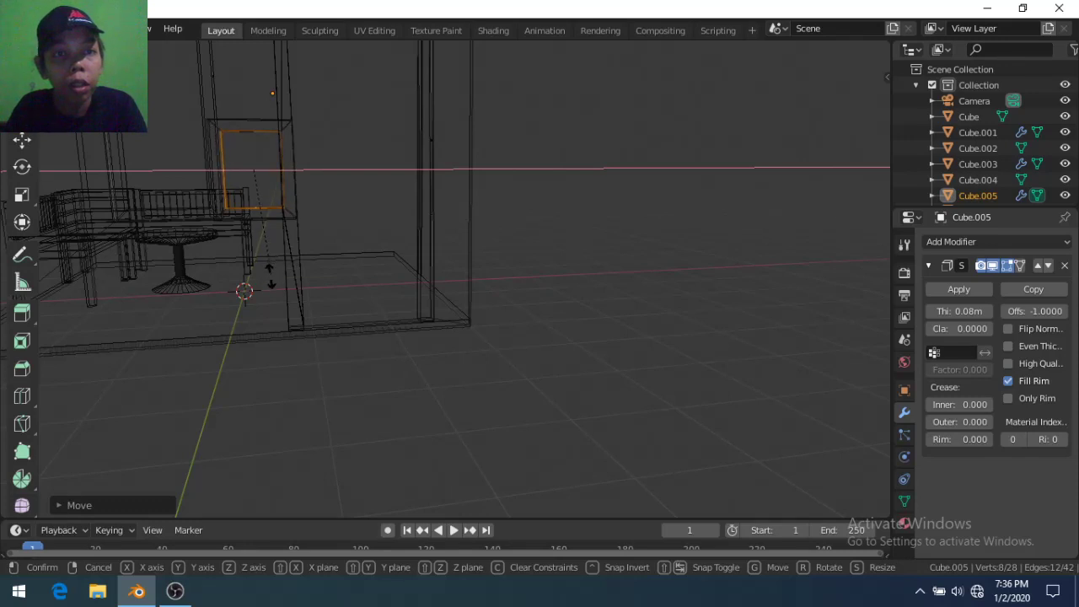
pyautogui.press('s')
pyautogui.click(270, 276)
# Return to solid shading and rescale the window opening's width along the X axis
pyautogui.press('z')
pyautogui.click(458, 217)
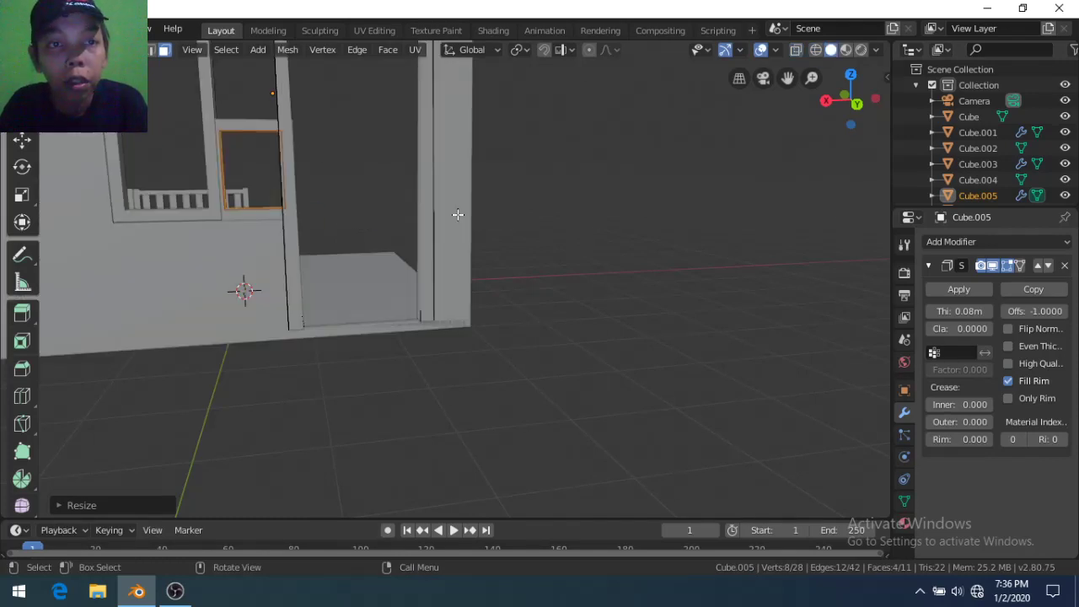
pyautogui.moveTo(315, 228)
pyautogui.mouseDown(button='middle')
pyautogui.moveTo(360, 264)
pyautogui.moveTo(419, 253)
pyautogui.moveTo(263, 246)
pyautogui.moveTo(321, 229)
pyautogui.moveTo(435, 231)
pyautogui.moveTo(458, 211)
pyautogui.moveTo(419, 251)
pyautogui.mouseUp(button='middle')
pyautogui.scroll(1, 279, 252)
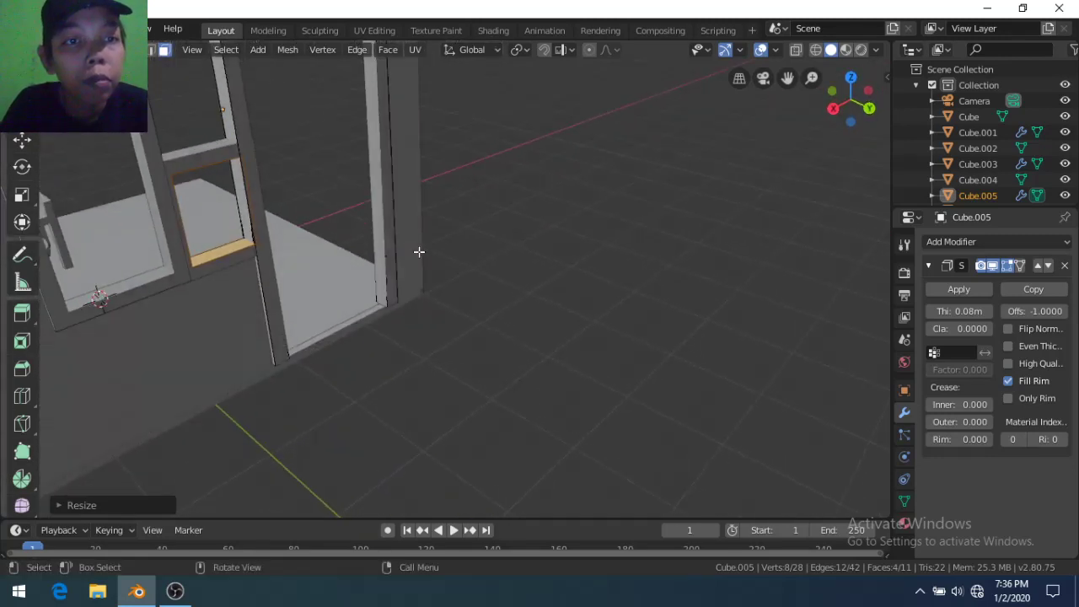
pyautogui.press('g')
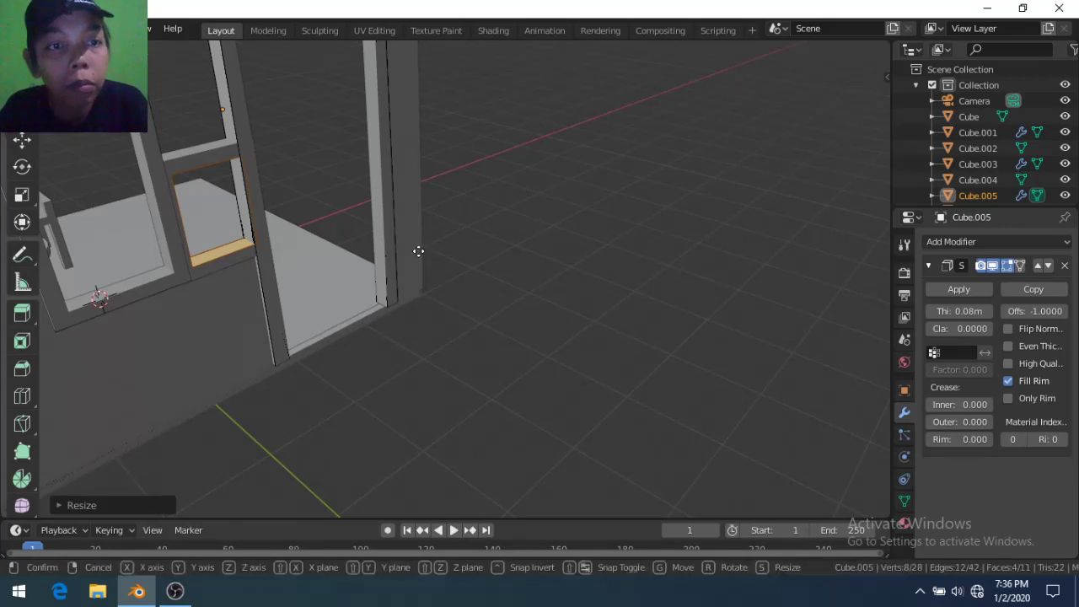
pyautogui.press('x')
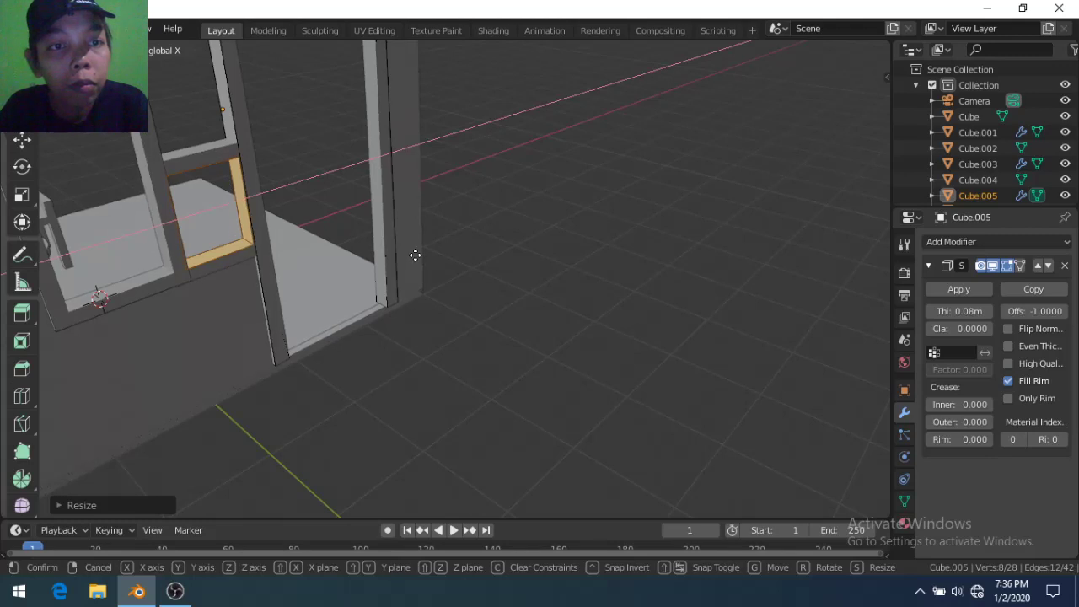
pyautogui.press('Escape')
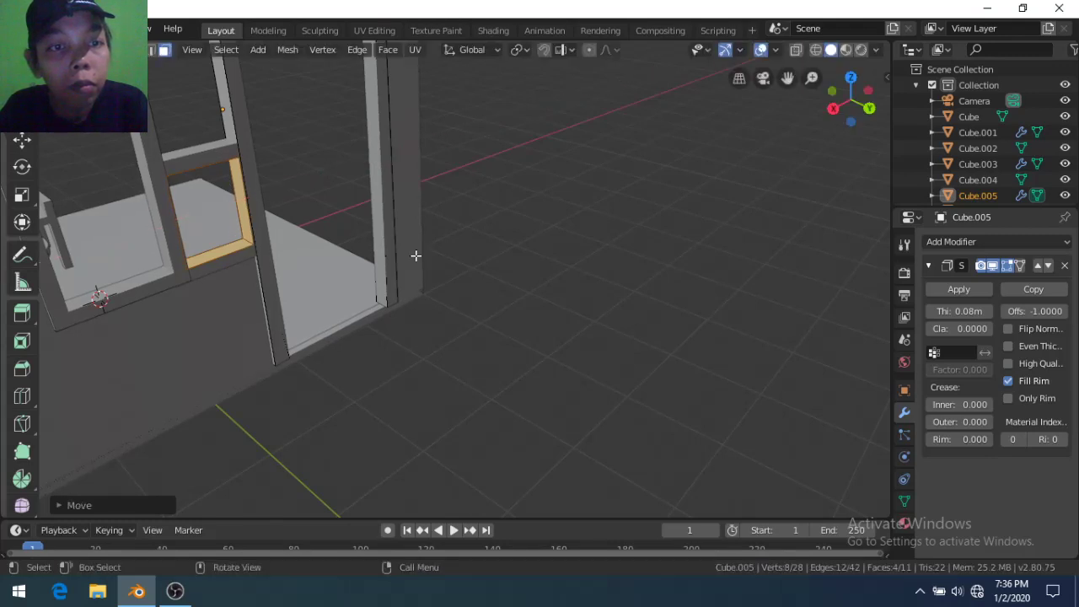
# Lower the window opening along Z to seat it in the wall frame, then orbit to check
pyautogui.press('g')
pyautogui.press('z')
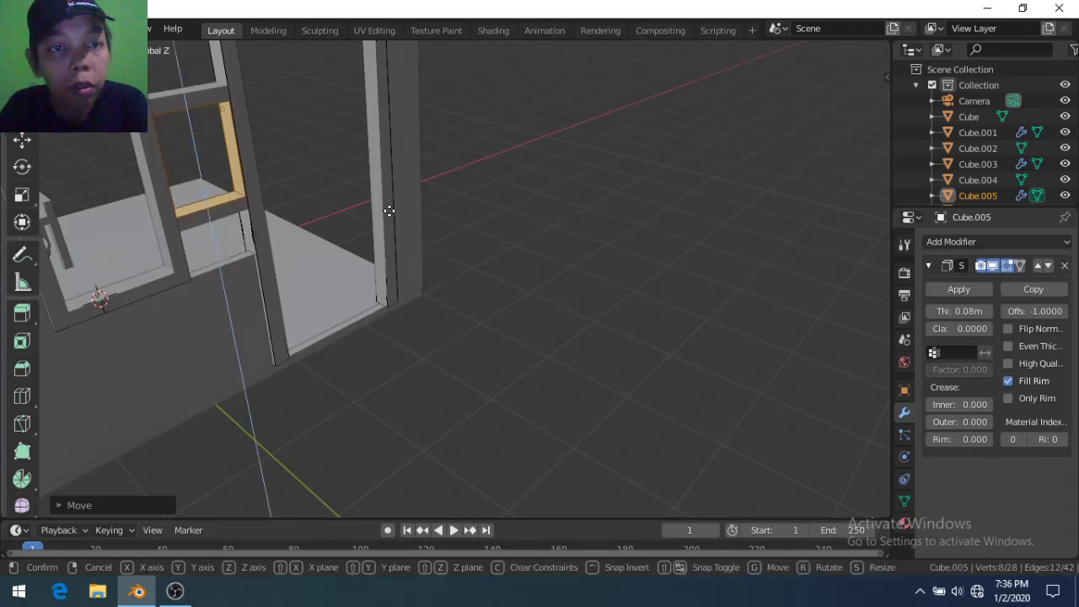
pyautogui.click(396, 257)
pyautogui.scroll(-4, 396, 257)
pyautogui.moveTo(396, 257); pyautogui.dragTo(338, 248, button='middle')
pyautogui.scroll(2, 327, 253)
pyautogui.scroll(2, 327, 253)
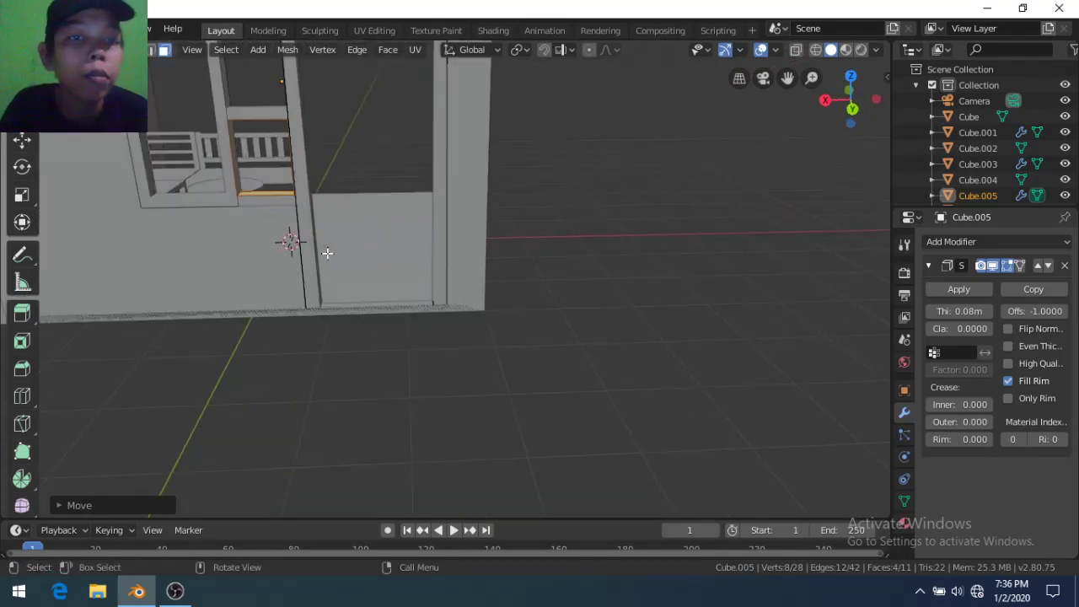
pyautogui.moveTo(327, 253)
pyautogui.mouseDown(button='middle')
pyautogui.moveTo(225, 246)
pyautogui.moveTo(272, 228)
pyautogui.moveTo(376, 263)
pyautogui.moveTo(422, 234)
pyautogui.mouseUp(button='middle')
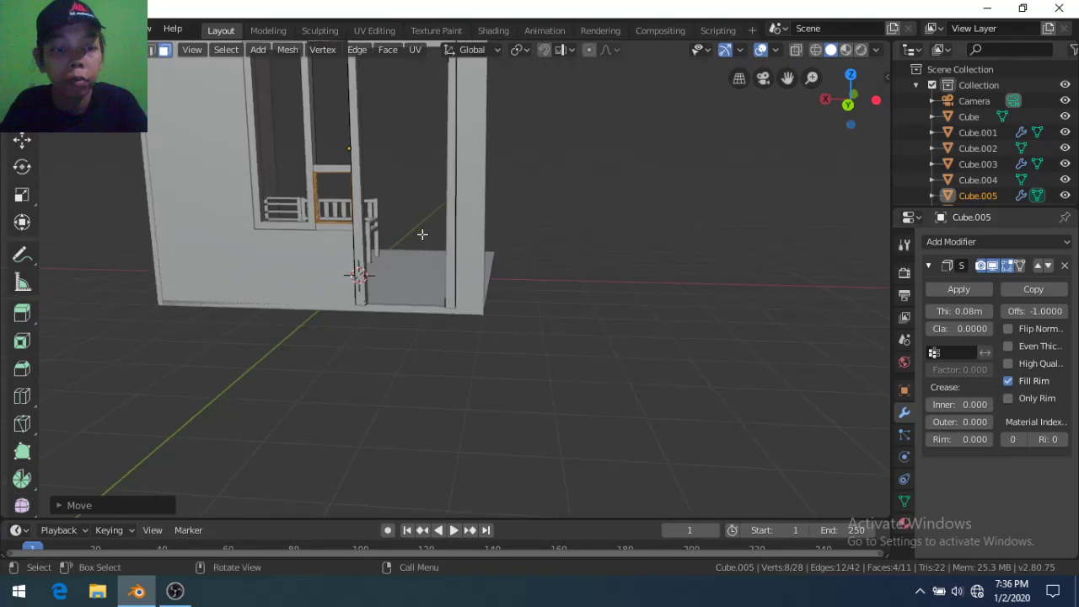
# Extrude the window bar face upward along Z and return to Object Mode
pyautogui.press('e')
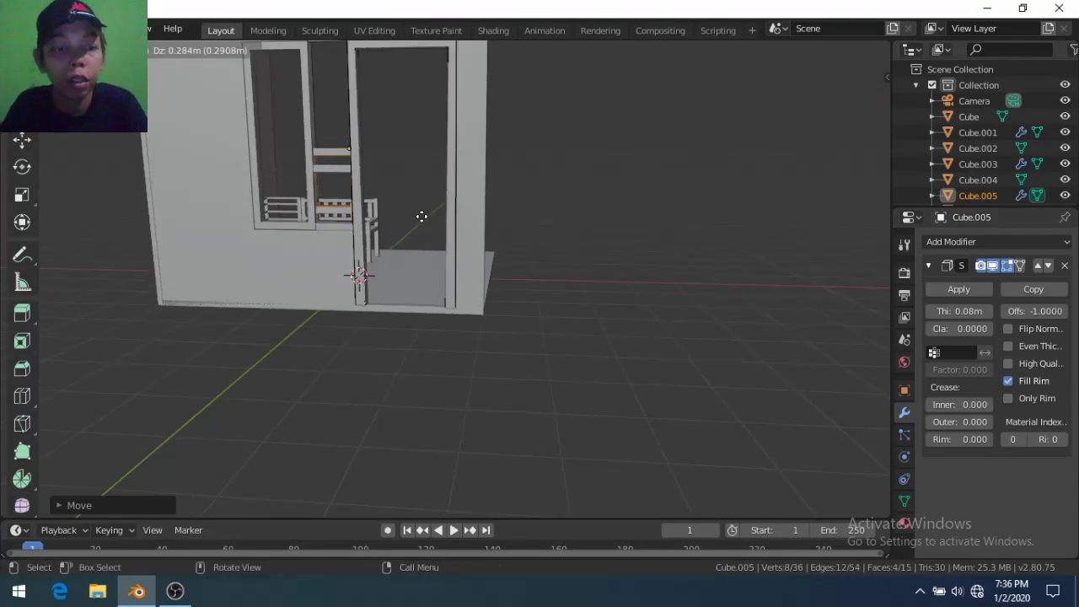
pyautogui.press('z')
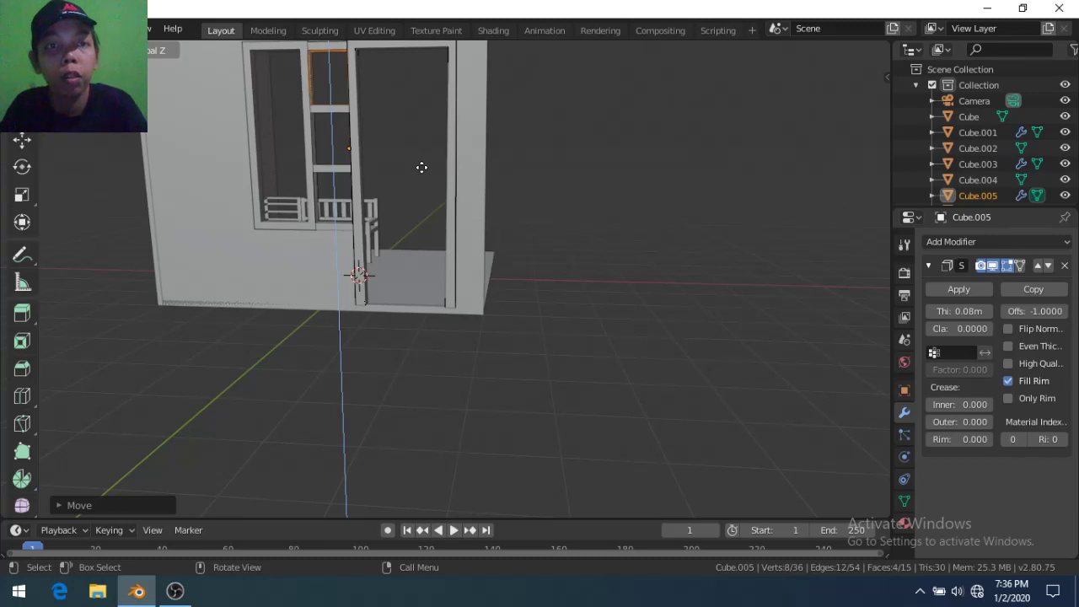
pyautogui.click(422, 167)
pyautogui.scroll(-3, 422, 168)
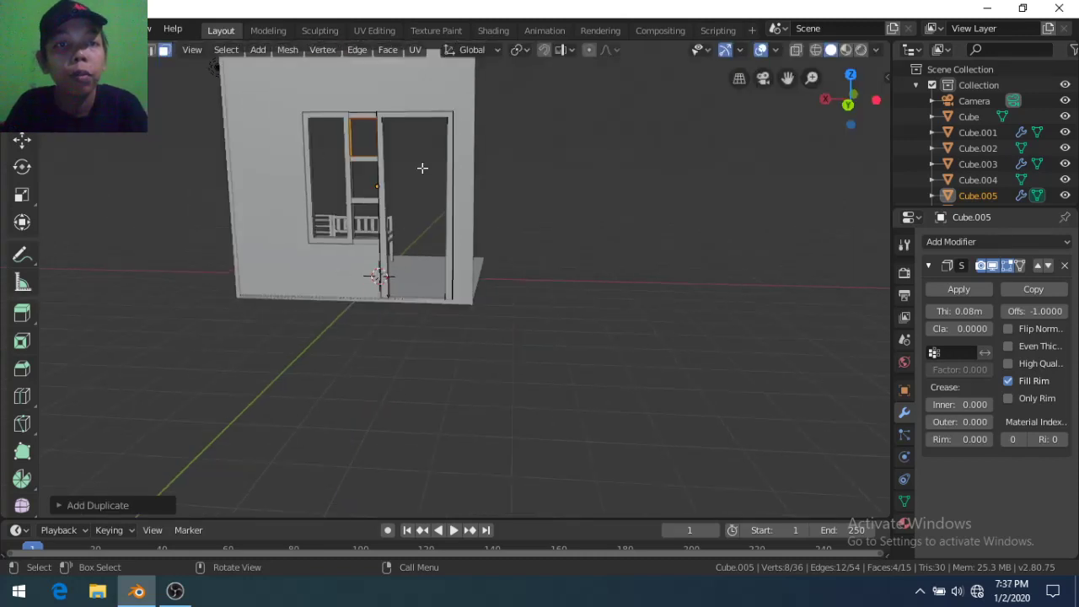
pyautogui.press('Tab')
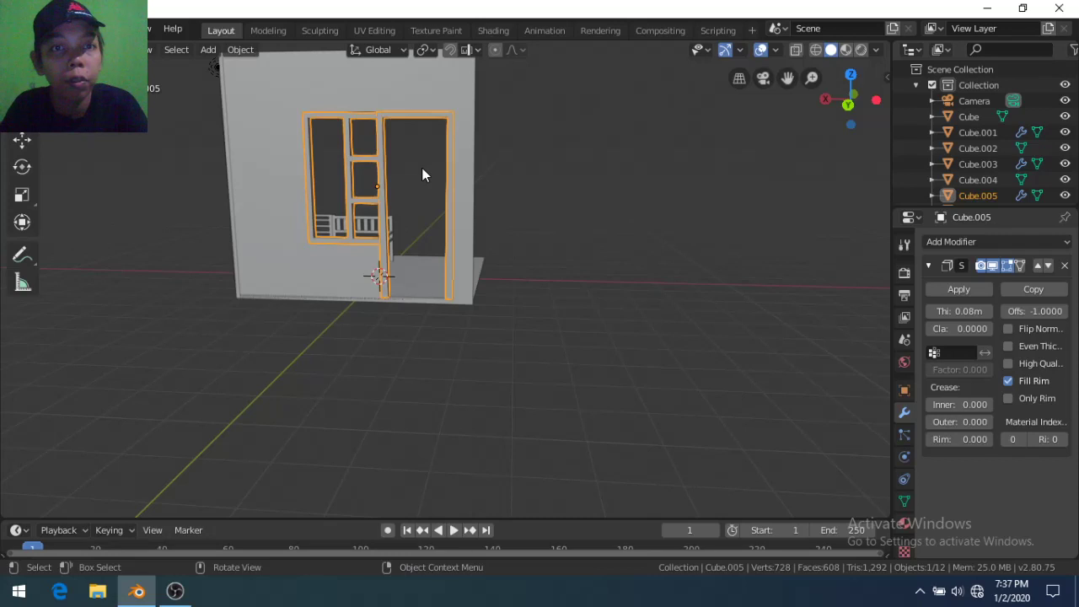
pyautogui.scroll(1, 429, 185)
pyautogui.scroll(1, 435, 190)
pyautogui.scroll(-1, 436, 191)
pyautogui.moveTo(436, 192)
pyautogui.mouseDown(button='middle')
pyautogui.moveTo(495, 284)
pyautogui.moveTo(371, 166)
pyautogui.mouseUp(button='middle')
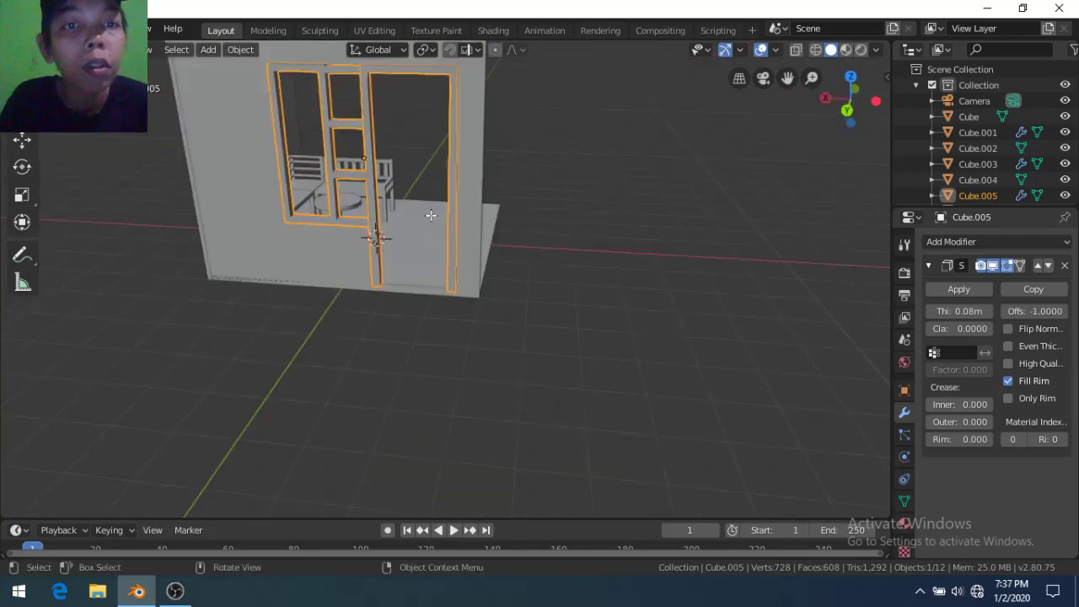
# Raise the door frame part about 0.0135 m along Z, then view the room interior
pyautogui.press('Tab')
pyautogui.press('g')
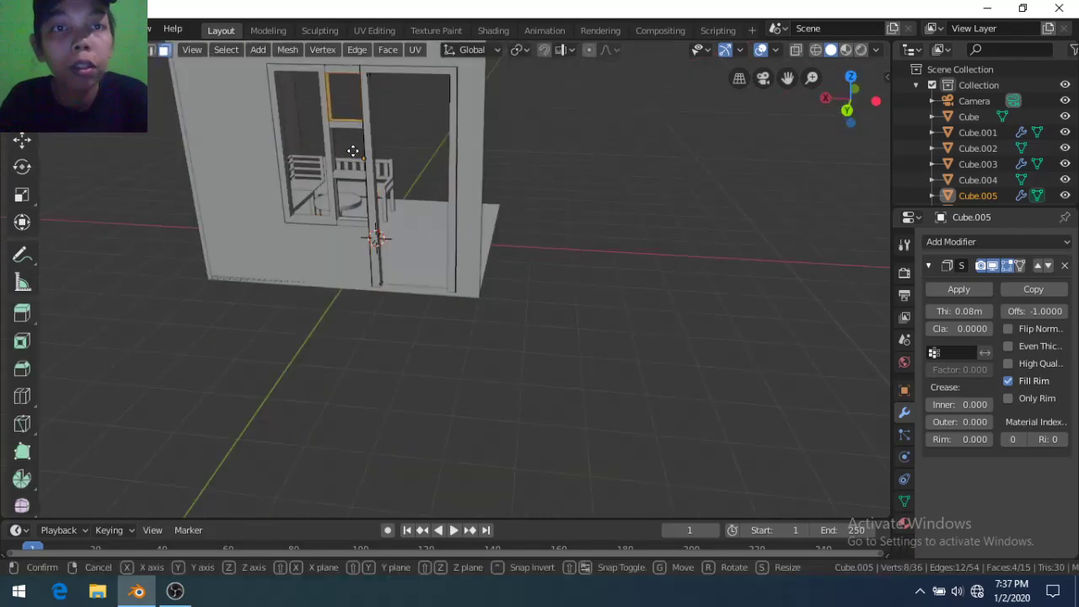
pyautogui.press('z')
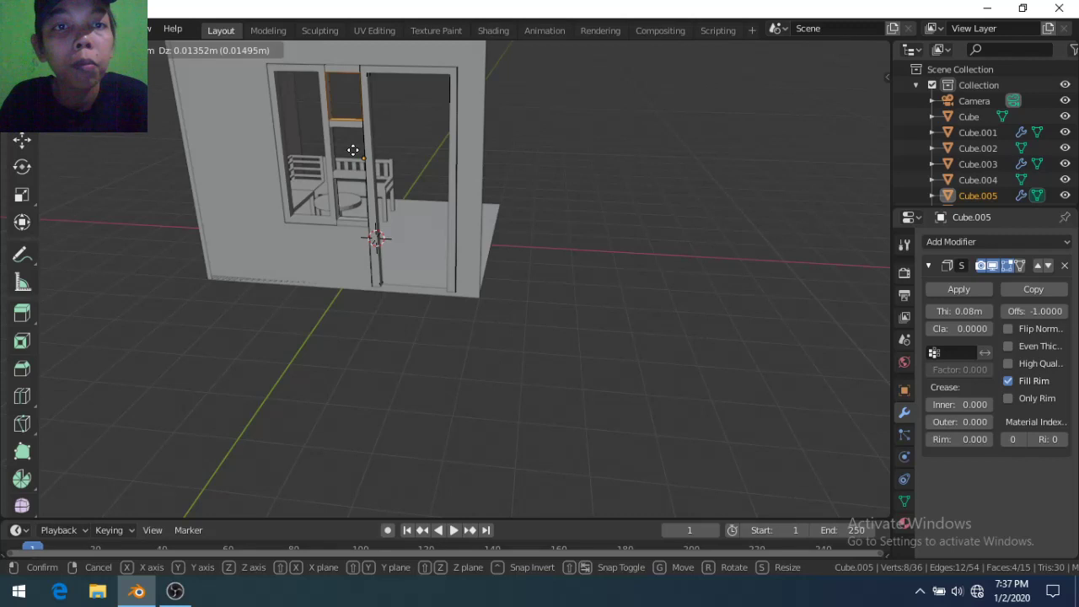
pyautogui.click(353, 150)
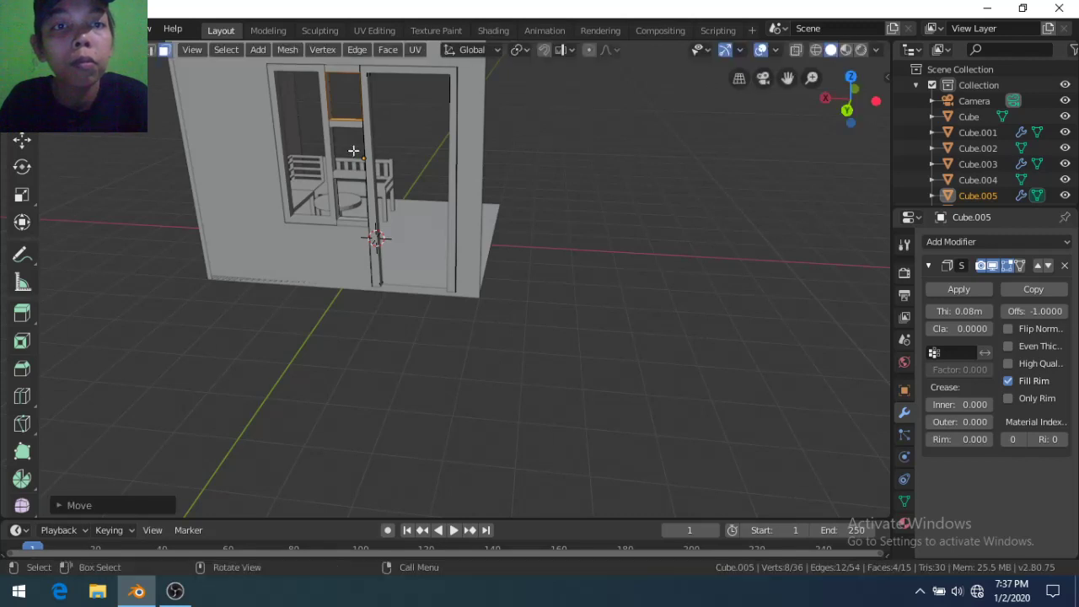
pyautogui.press('Tab')
pyautogui.moveTo(362, 157)
pyautogui.mouseDown(button='middle')
pyautogui.moveTo(538, 226)
pyautogui.moveTo(400, 165)
pyautogui.moveTo(373, 138)
pyautogui.mouseUp(button='middle')
pyautogui.press('Tab')
pyautogui.press('Tab')
pyautogui.moveTo(520, 256)
pyautogui.mouseDown(button='middle')
pyautogui.moveTo(371, 244)
pyautogui.moveTo(286, 253)
pyautogui.moveTo(296, 259)
pyautogui.mouseUp(button='middle')
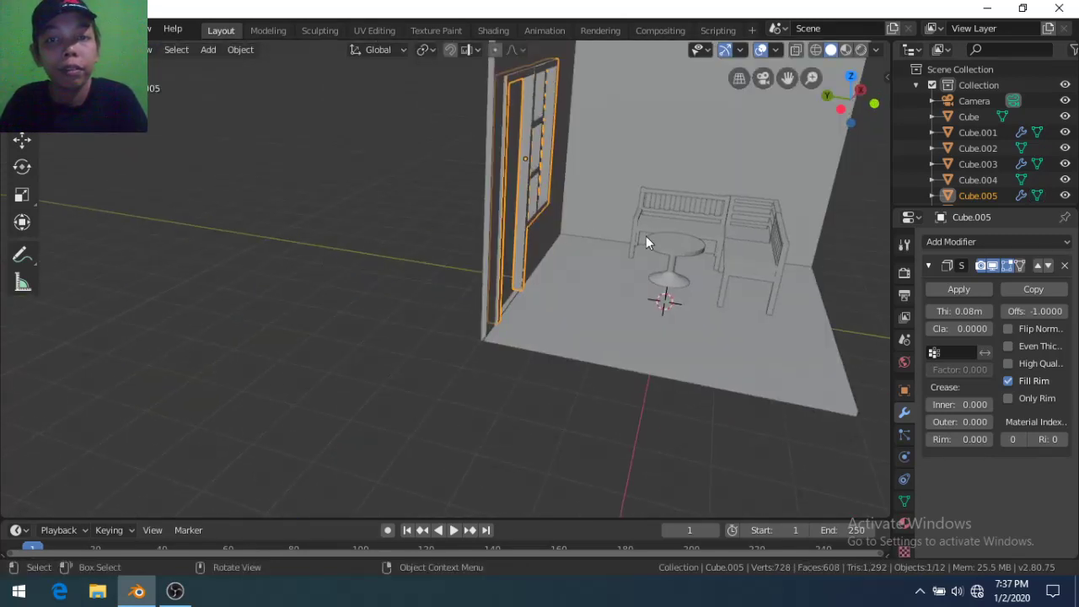
# Clear the selection and select the round table
pyautogui.press('a')
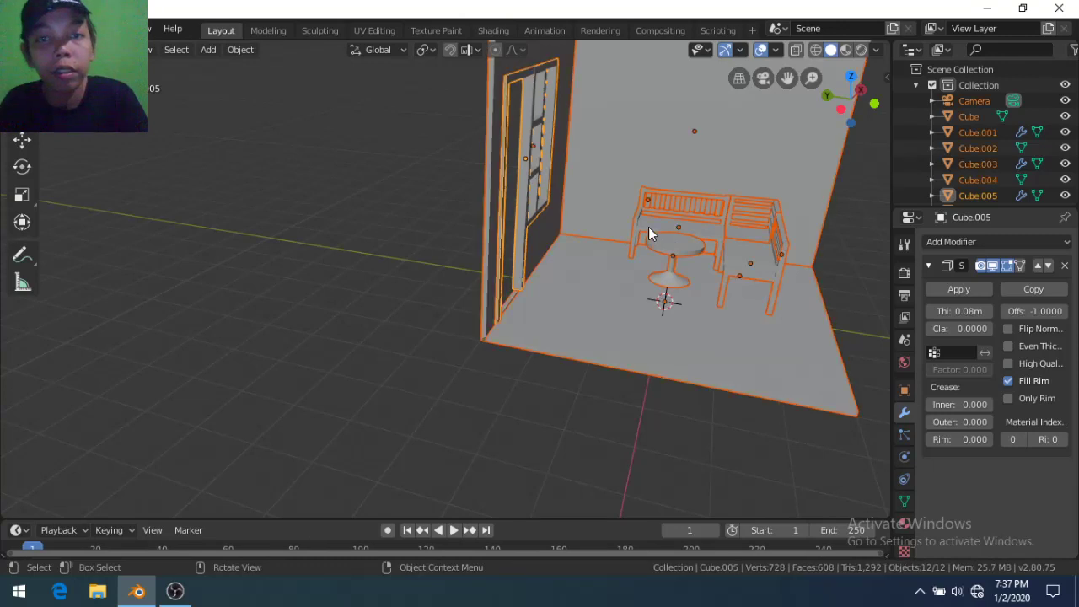
pyautogui.hotkey('alt', 'a')
pyautogui.scroll(-3, 648, 227)
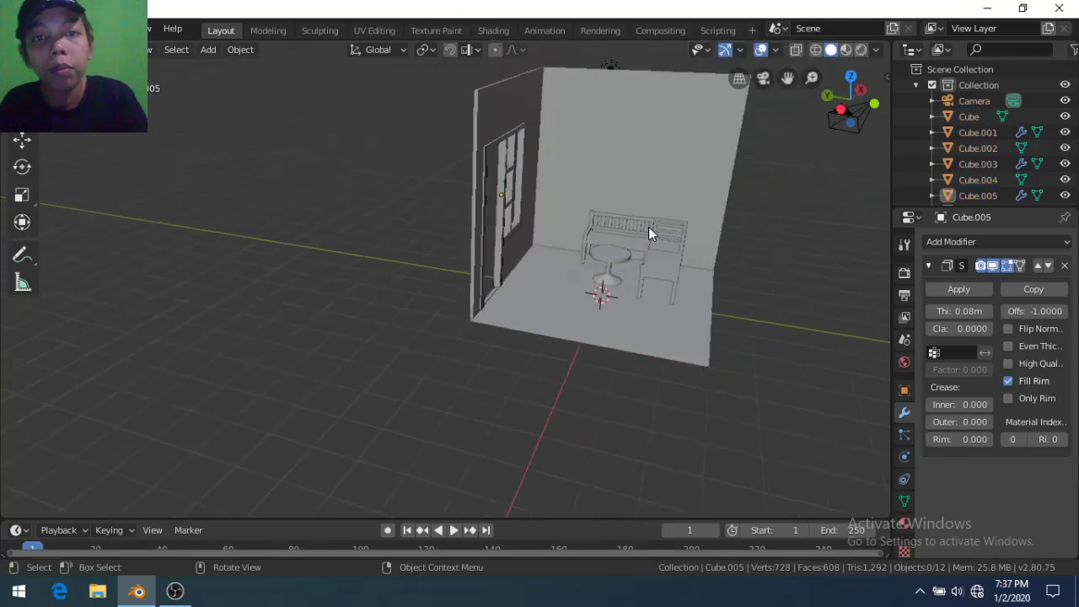
pyautogui.scroll(-2, 645, 228)
pyautogui.moveTo(643, 229); pyautogui.dragTo(584, 215, button='middle')
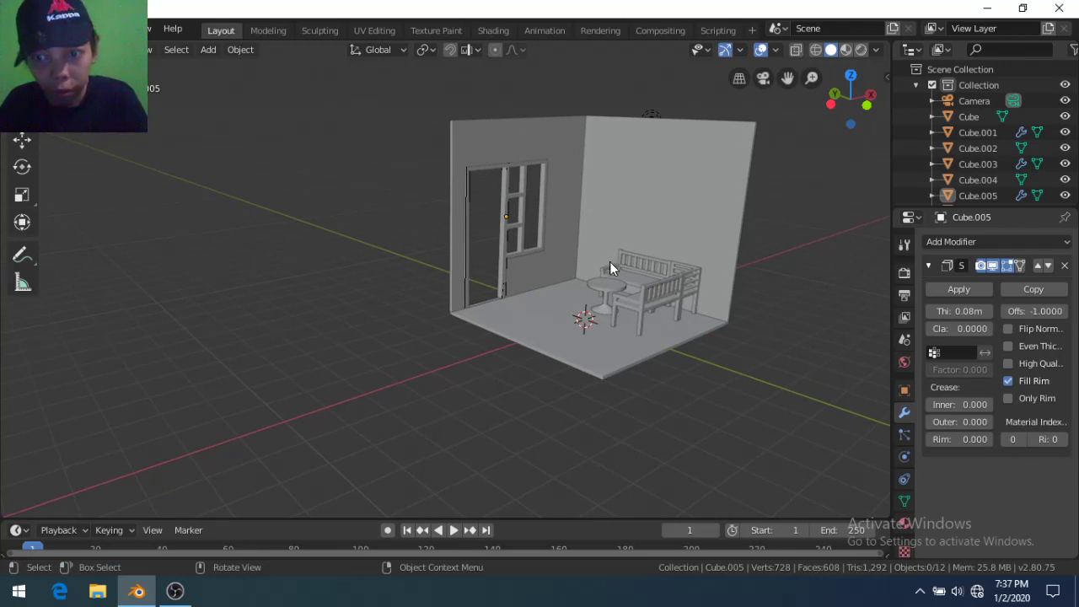
pyautogui.click(613, 287)
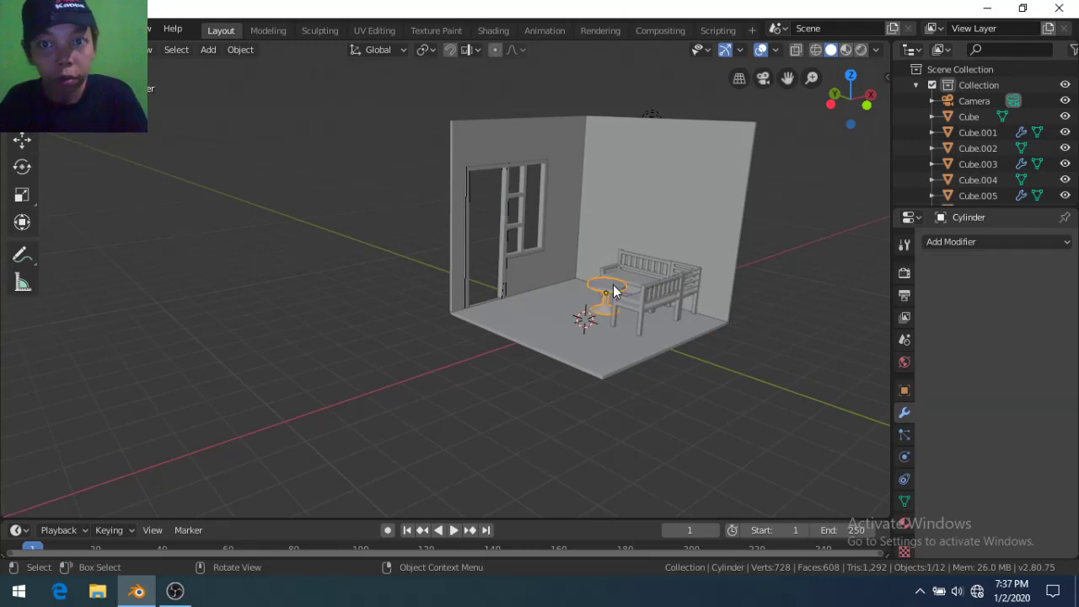
pyautogui.scroll(1, 633, 282)
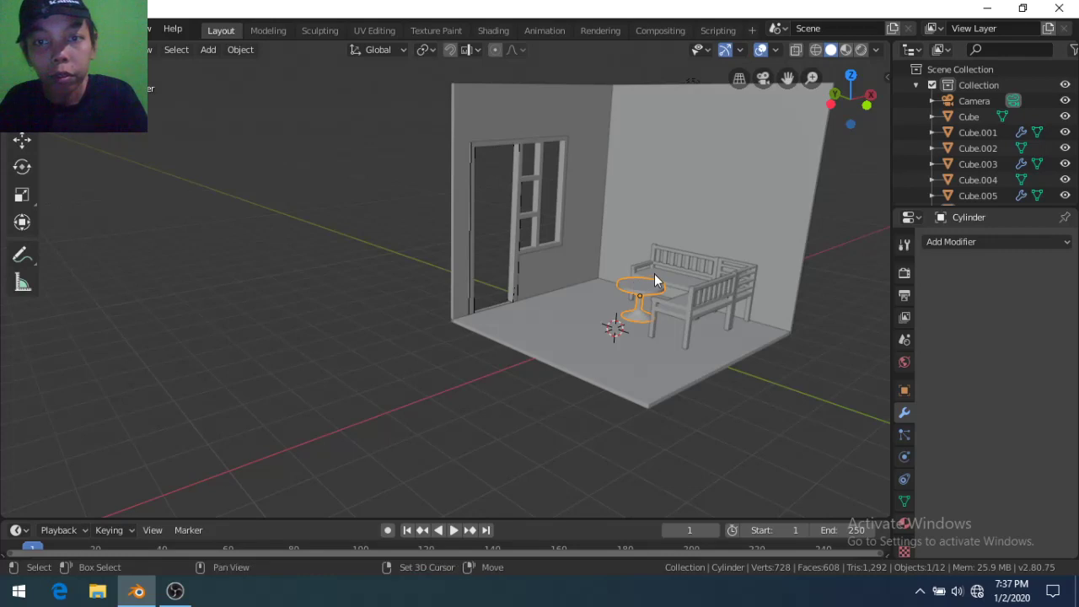
# Add the bench, the bench back and the three chair pieces to the selection
pyautogui.keyDown('shift'); pyautogui.click(659, 277); pyautogui.keyUp('shift')
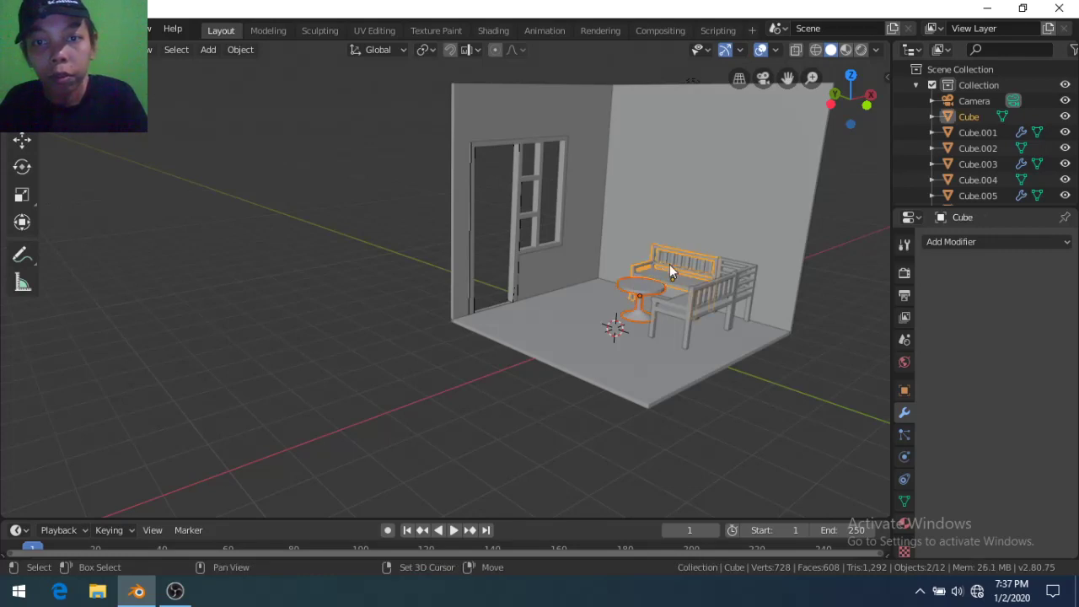
pyautogui.keyDown('shift'); pyautogui.click(671, 260); pyautogui.keyUp('shift')
pyautogui.keyDown('shift'); pyautogui.click(736, 268); pyautogui.keyUp('shift')
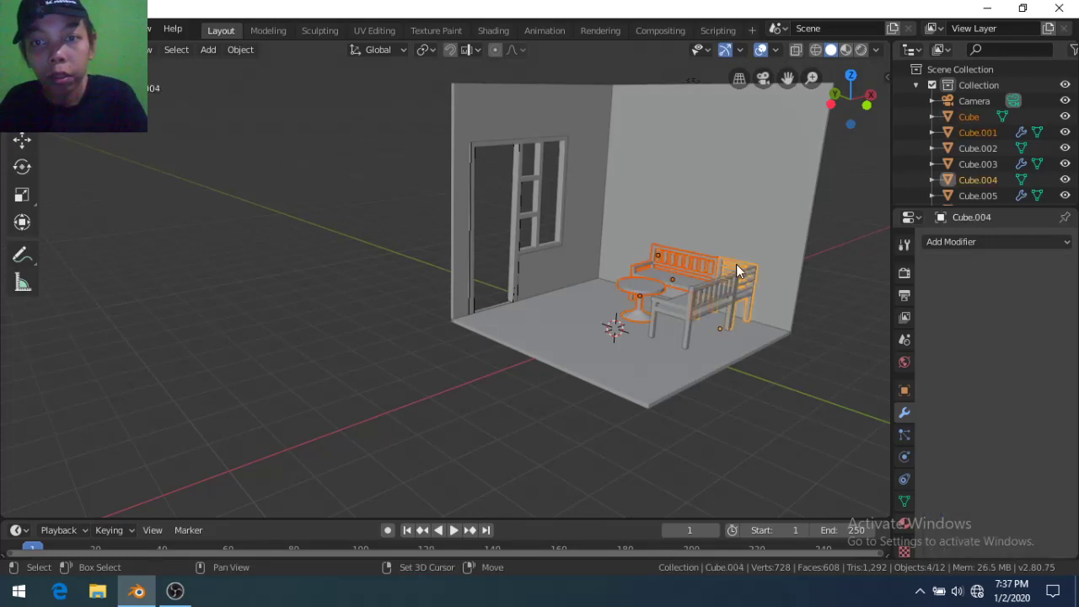
pyautogui.keyDown('shift'); pyautogui.click(736, 281); pyautogui.keyUp('shift')
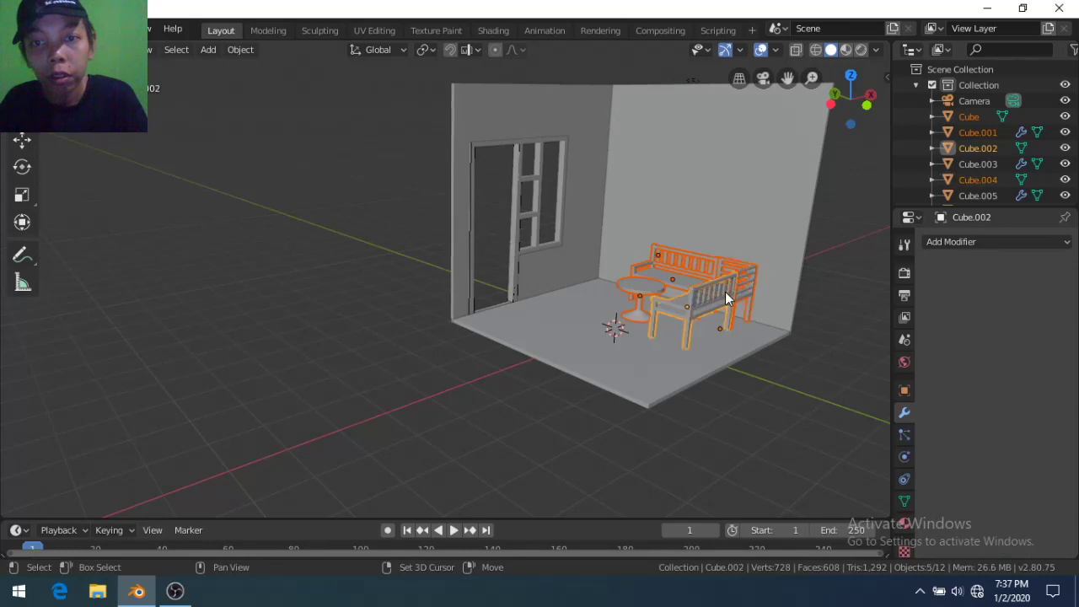
pyautogui.keyDown('shift'); pyautogui.click(725, 291); pyautogui.keyUp('shift')
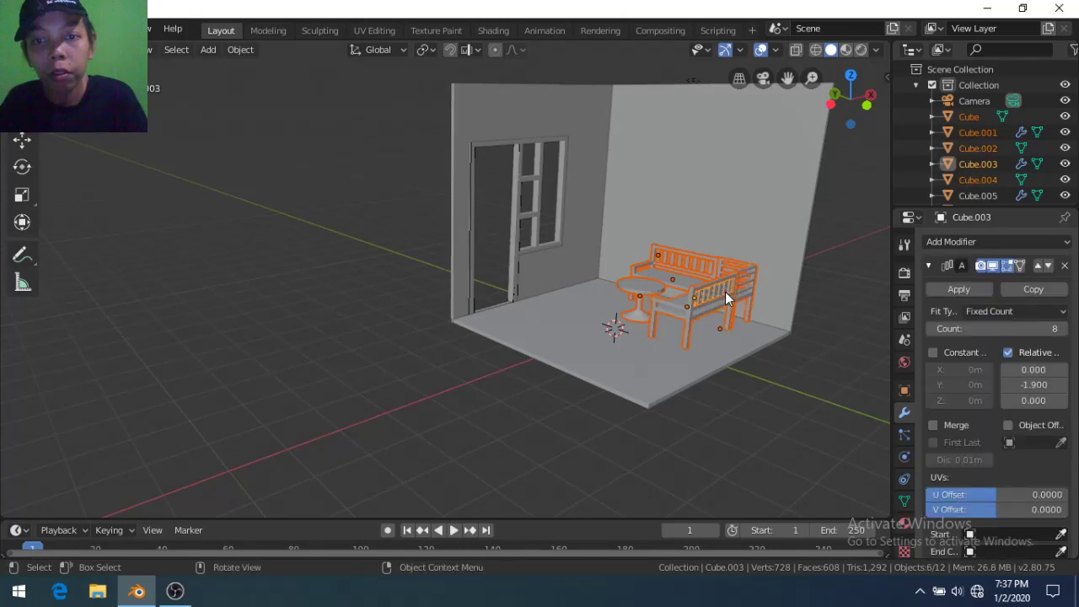
pyautogui.scroll(-2, 685, 269)
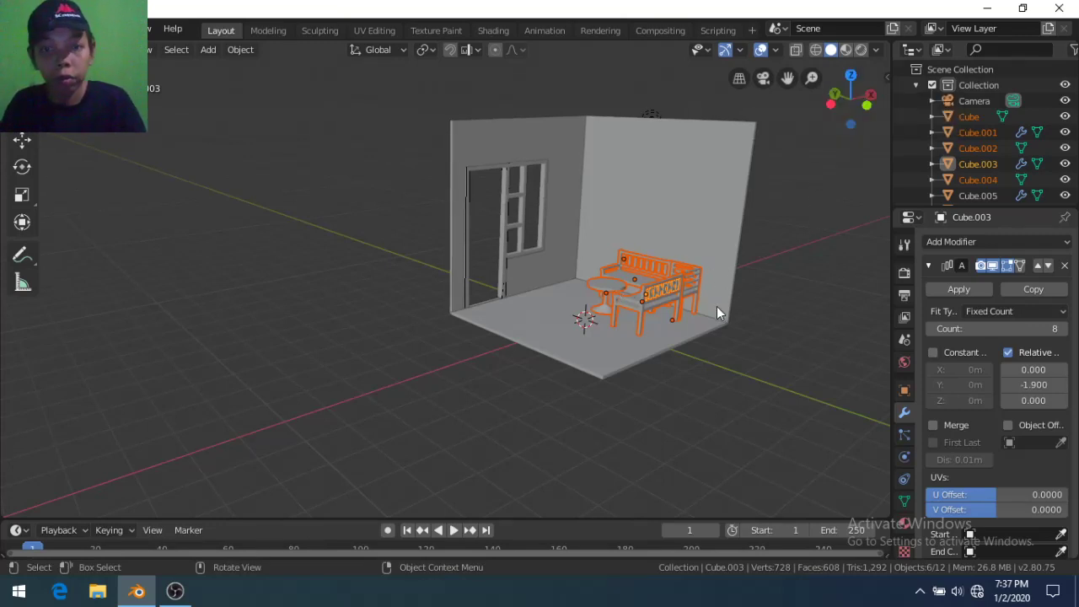
pyautogui.press('g')
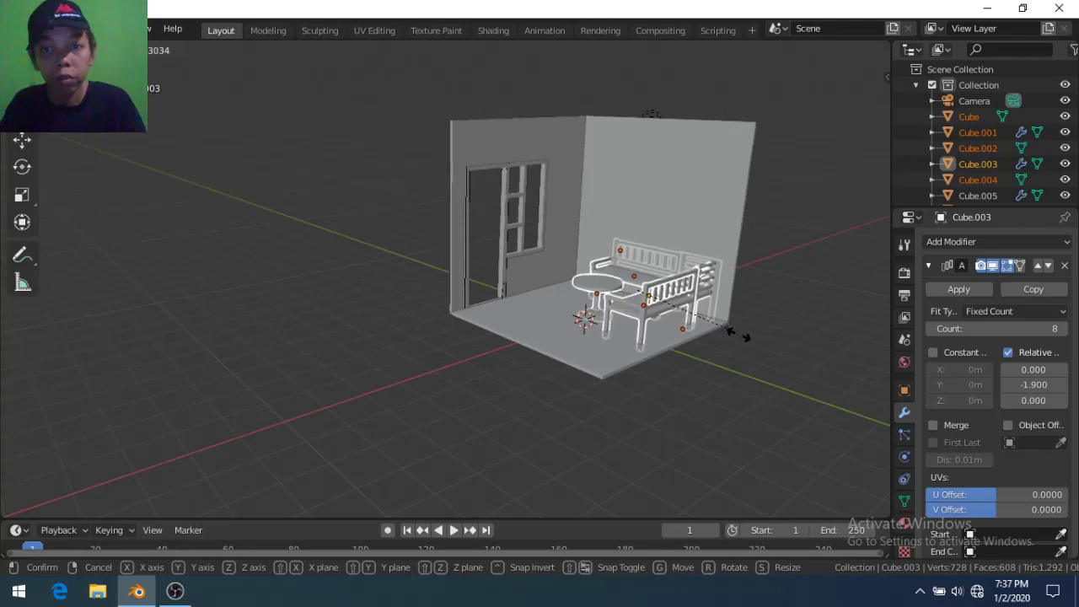
# Enlarge the furniture set and, in top view, move it toward the middle of the floor
pyautogui.click(747, 337)
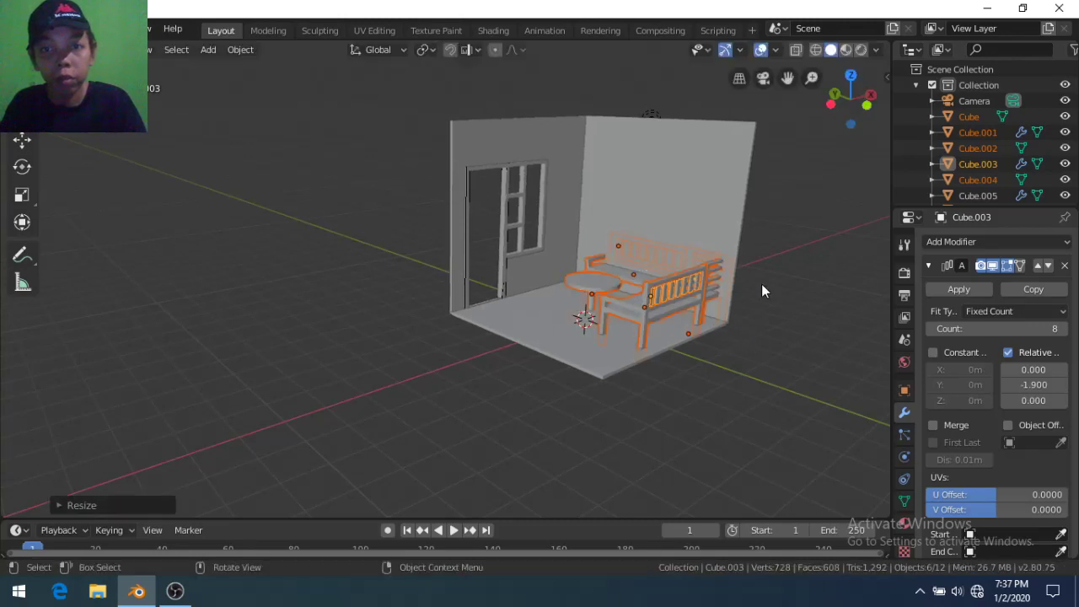
pyautogui.click(851, 76)
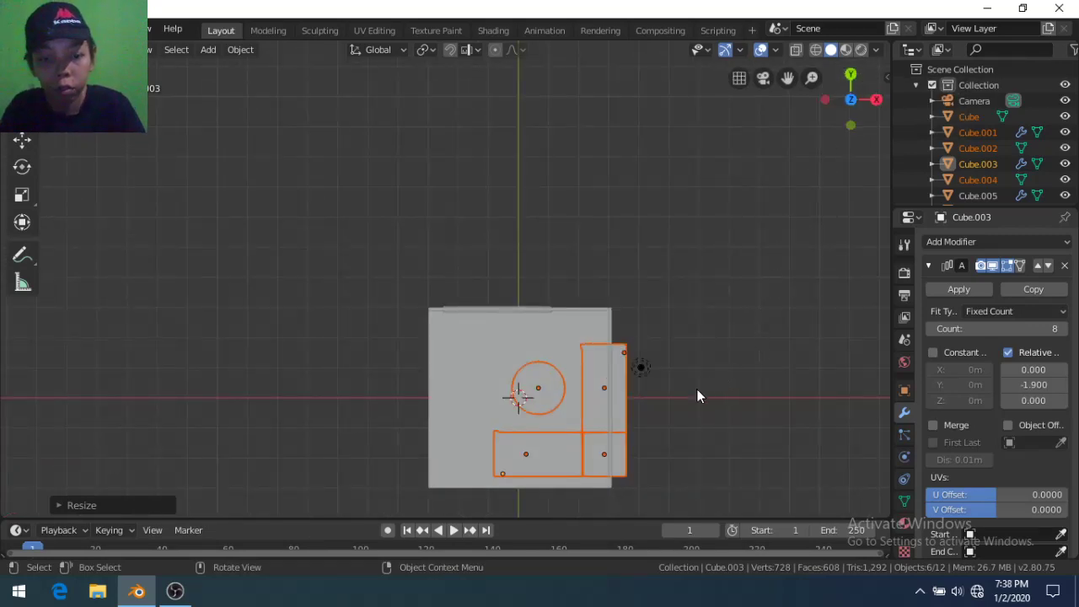
pyautogui.press('g')
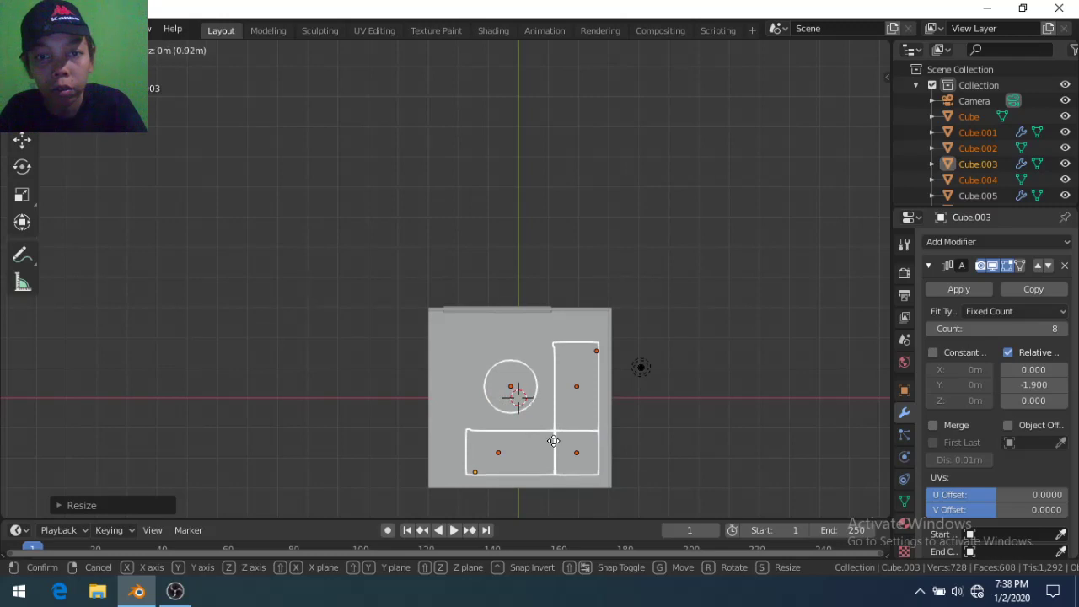
pyautogui.click(554, 440)
# Deselect everything and orbit back to a low perspective view of the room
pyautogui.press('Tab')
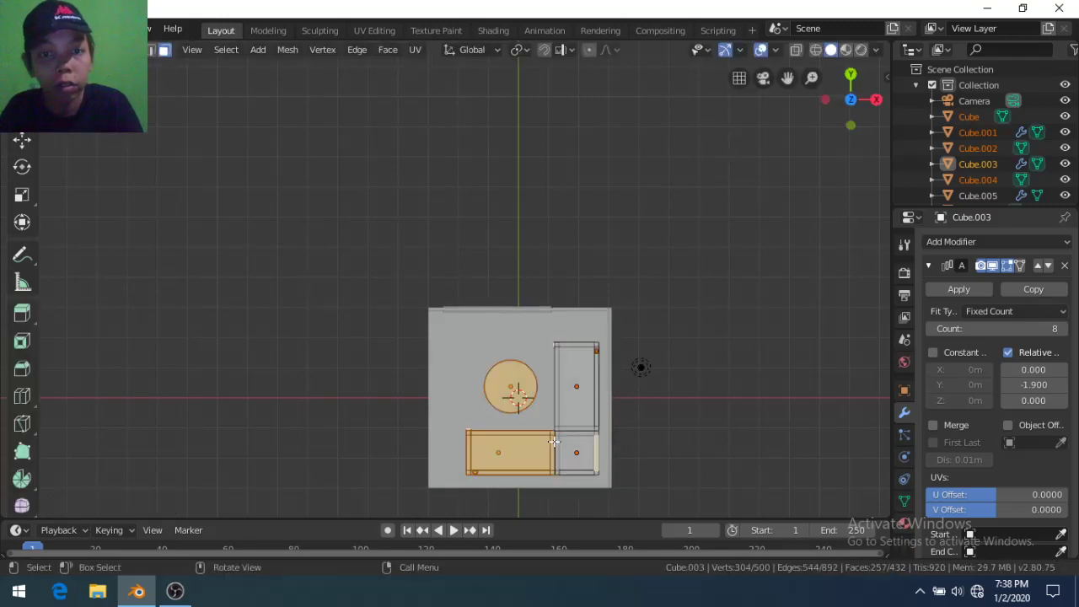
pyautogui.press('Tab')
pyautogui.press('a')
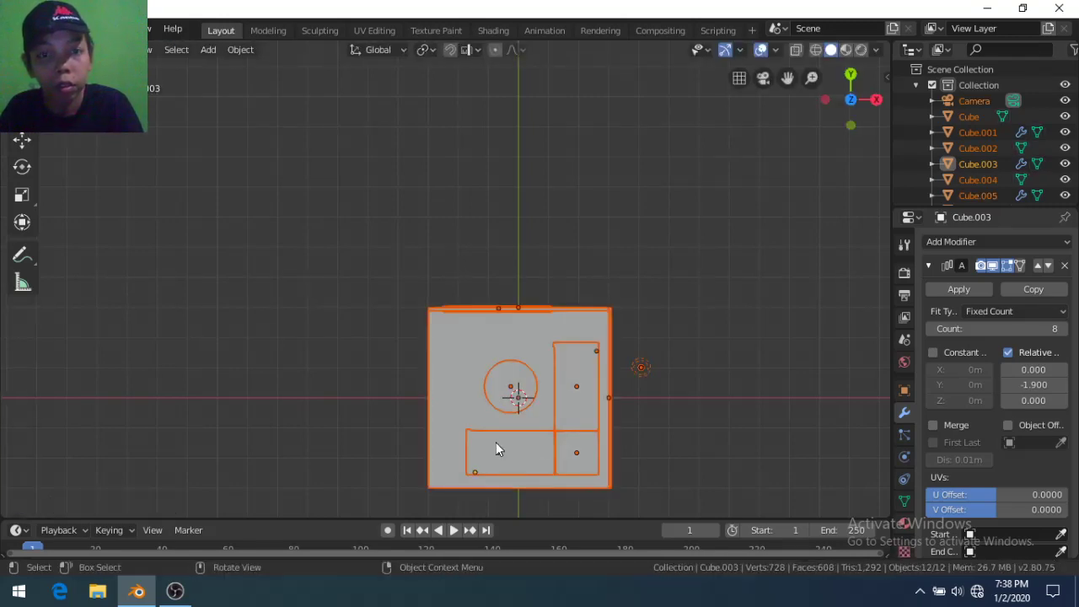
pyautogui.hotkey('alt', 'a')
pyautogui.moveTo(432, 444)
pyautogui.mouseDown(button='middle')
pyautogui.moveTo(457, 334)
pyautogui.moveTo(441, 287)
pyautogui.moveTo(524, 330)
pyautogui.moveTo(500, 334)
pyautogui.moveTo(502, 310)
pyautogui.mouseUp(button='middle')
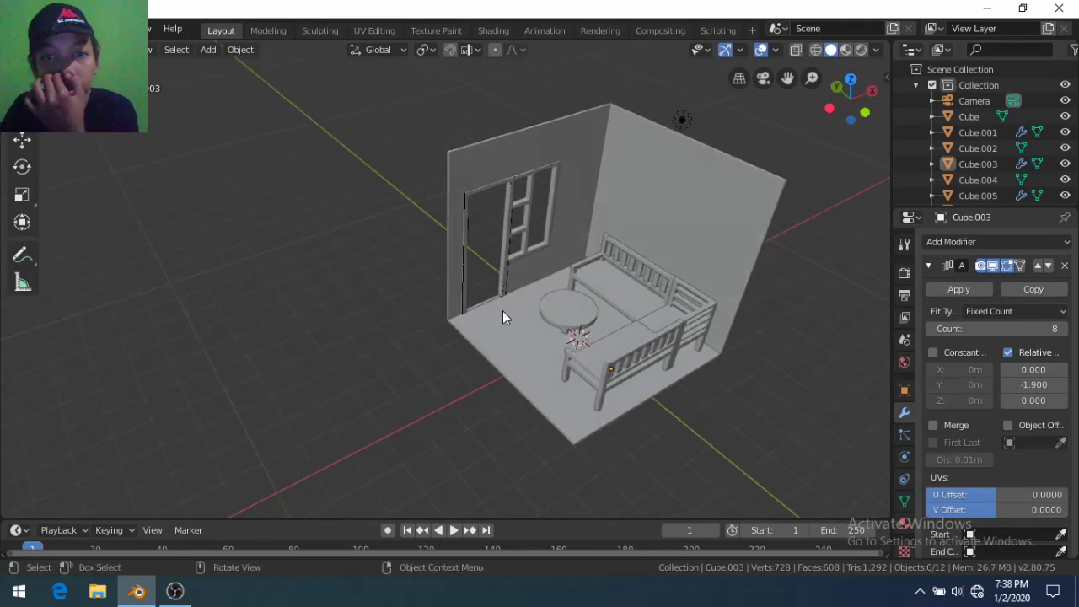
pyautogui.moveTo(533, 390)
pyautogui.mouseDown(button='middle')
pyautogui.moveTo(539, 281)
pyautogui.moveTo(537, 334)
pyautogui.mouseUp(button='middle')
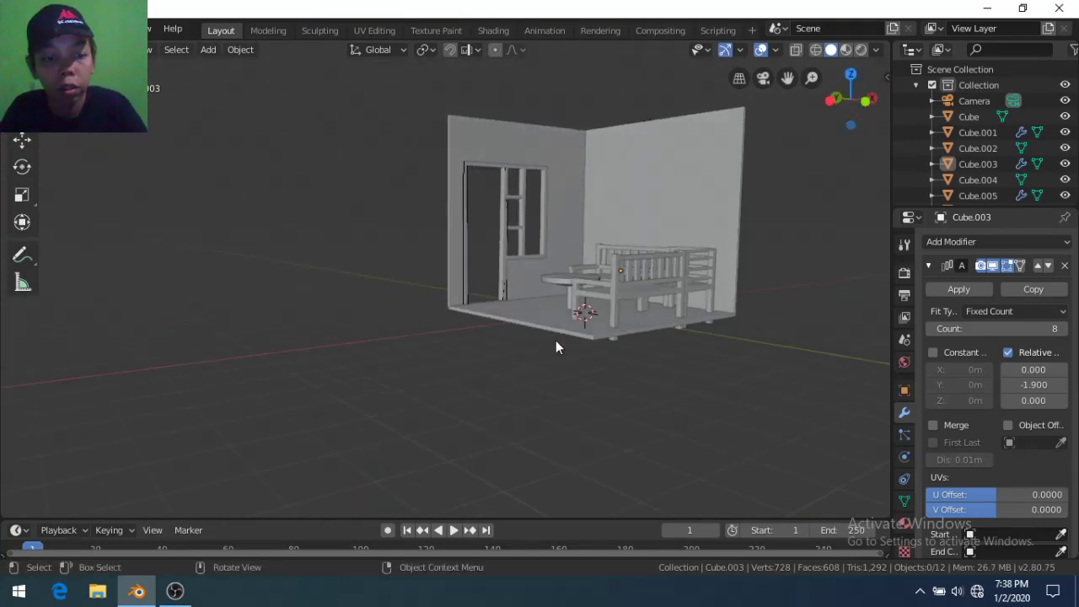
# Move the table and benches along Z so they rest on the room's floor
pyautogui.press('a')
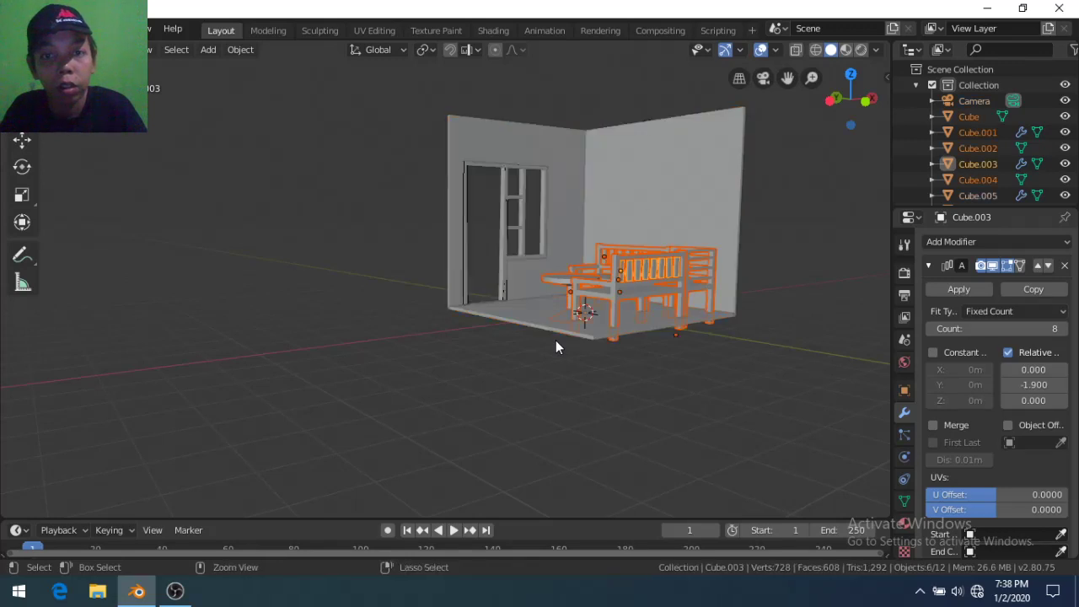
pyautogui.press('Tab')
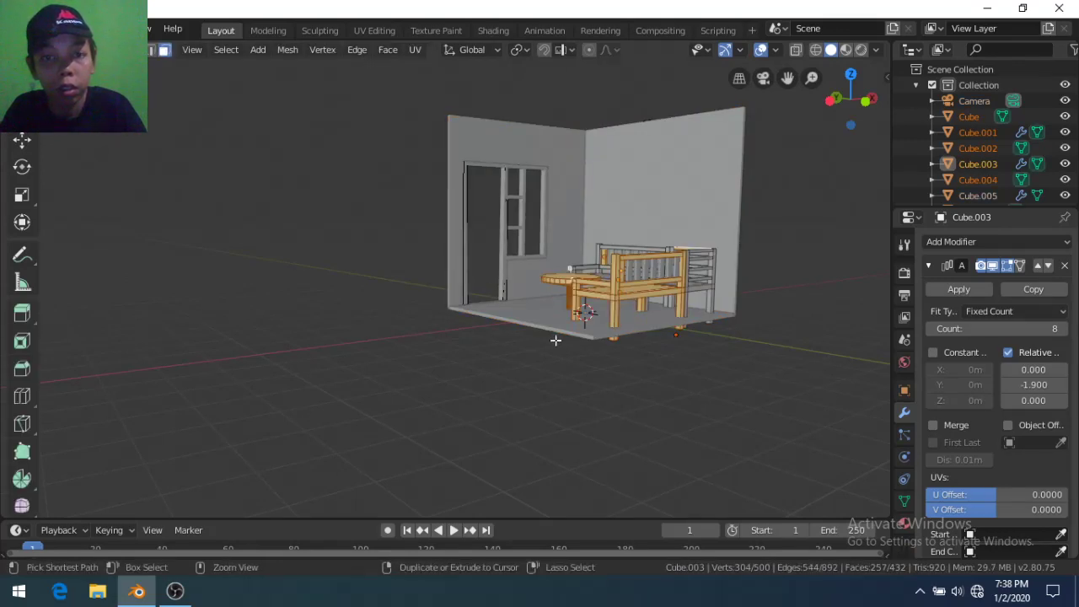
pyautogui.press('Tab')
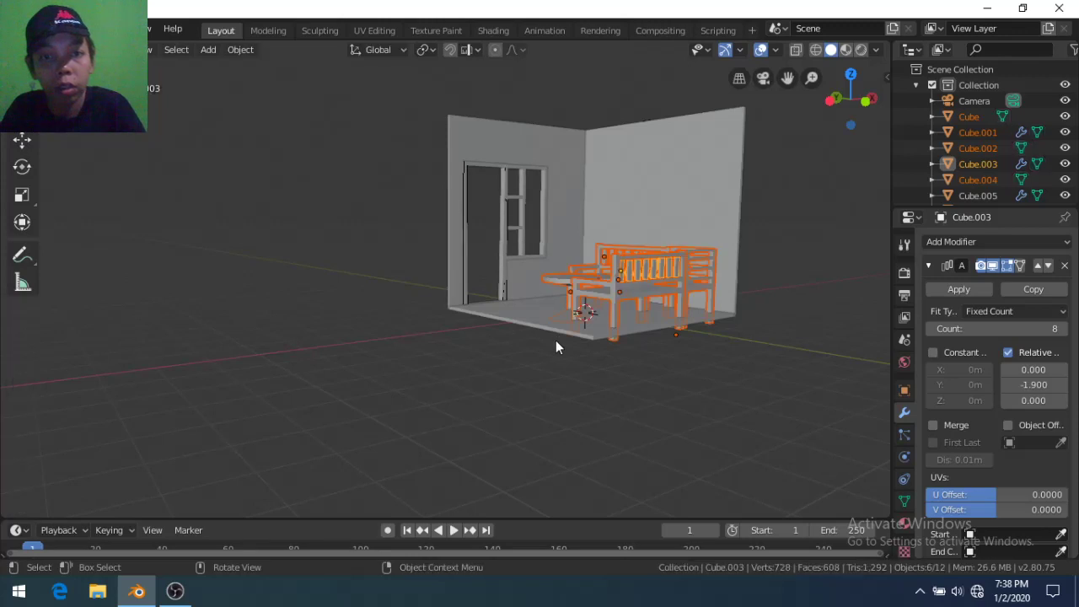
pyautogui.press('g')
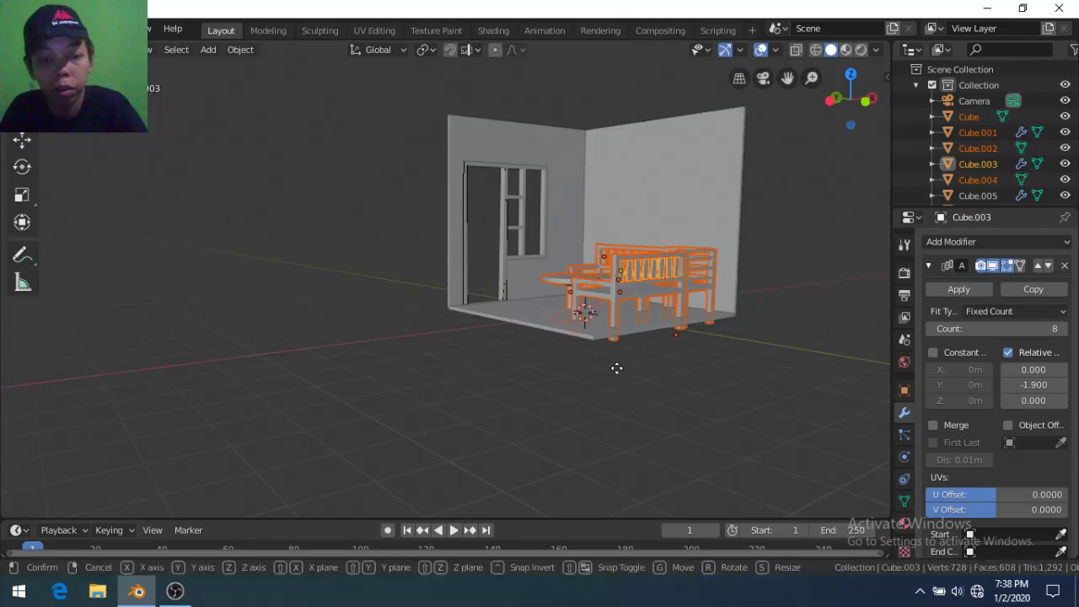
pyautogui.press('z')
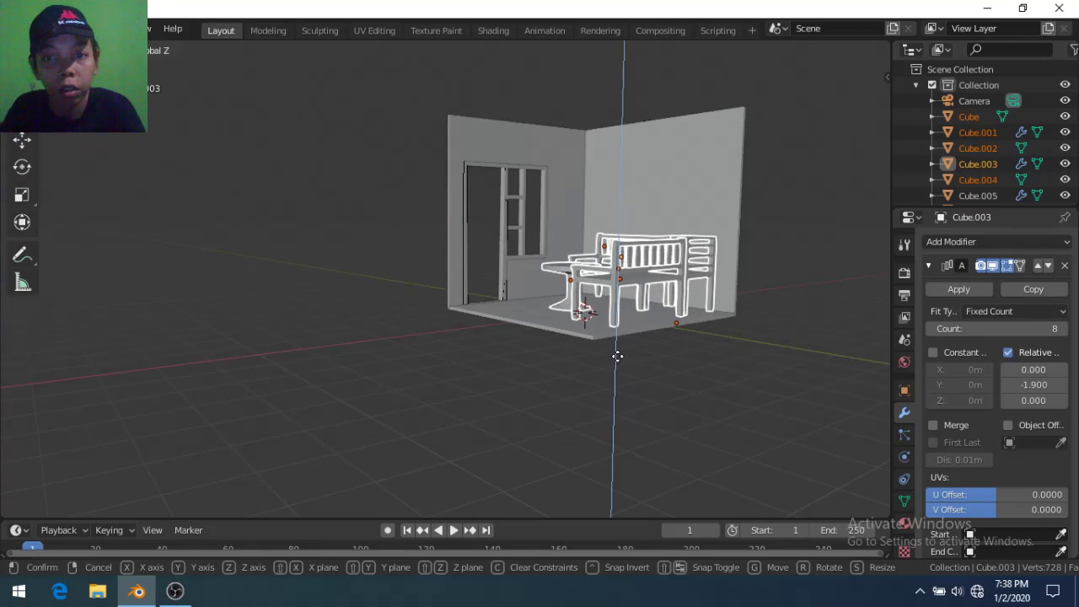
pyautogui.click(617, 356)
pyautogui.moveTo(618, 358)
pyautogui.mouseDown(button='middle')
pyautogui.moveTo(608, 417)
pyautogui.moveTo(587, 422)
pyautogui.mouseUp(button='middle')
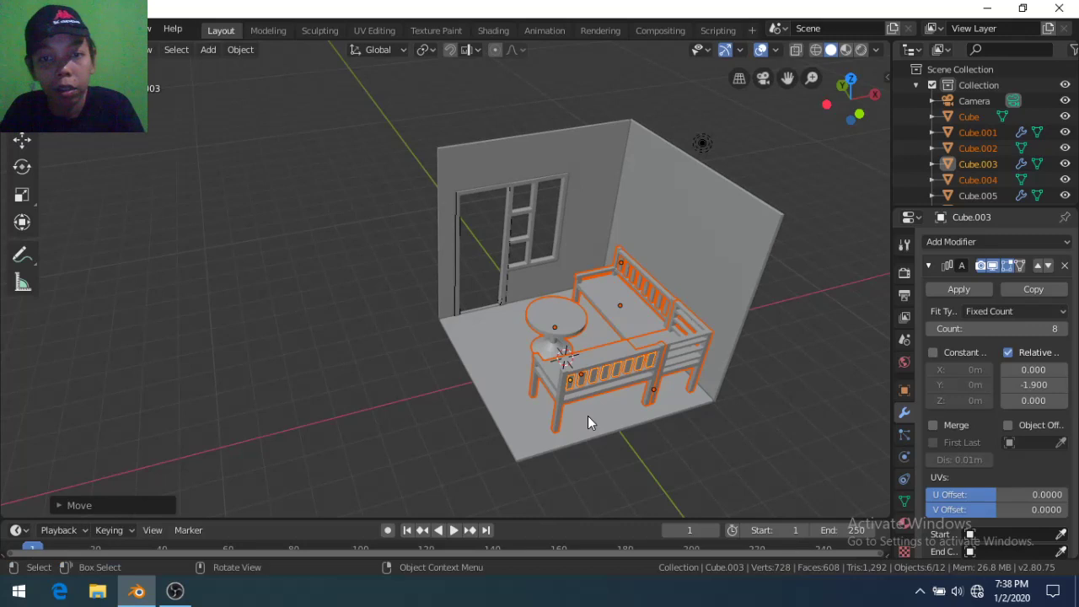
# Select all of the bed's mesh in Edit Mode, then return to Object Mode
pyautogui.press('Tab')
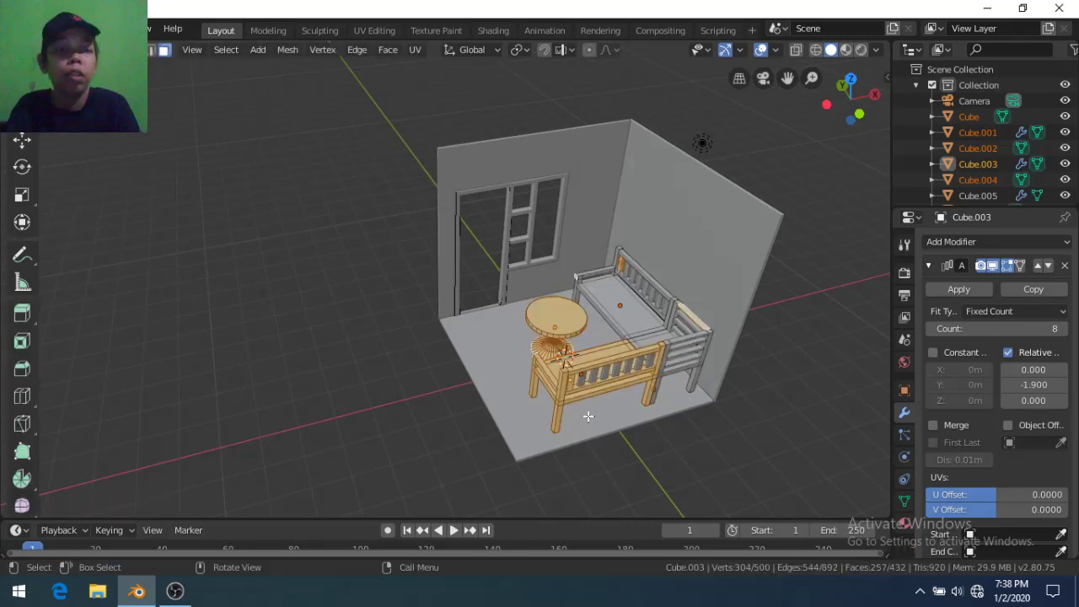
pyautogui.press('a')
pyautogui.hotkey('alt', 'a')
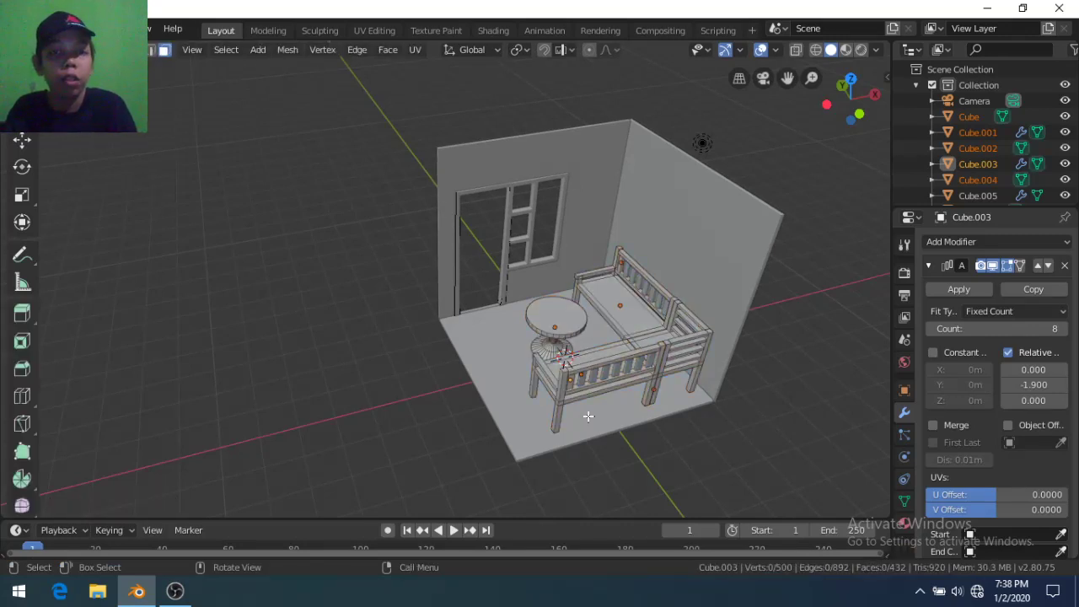
pyautogui.press('a')
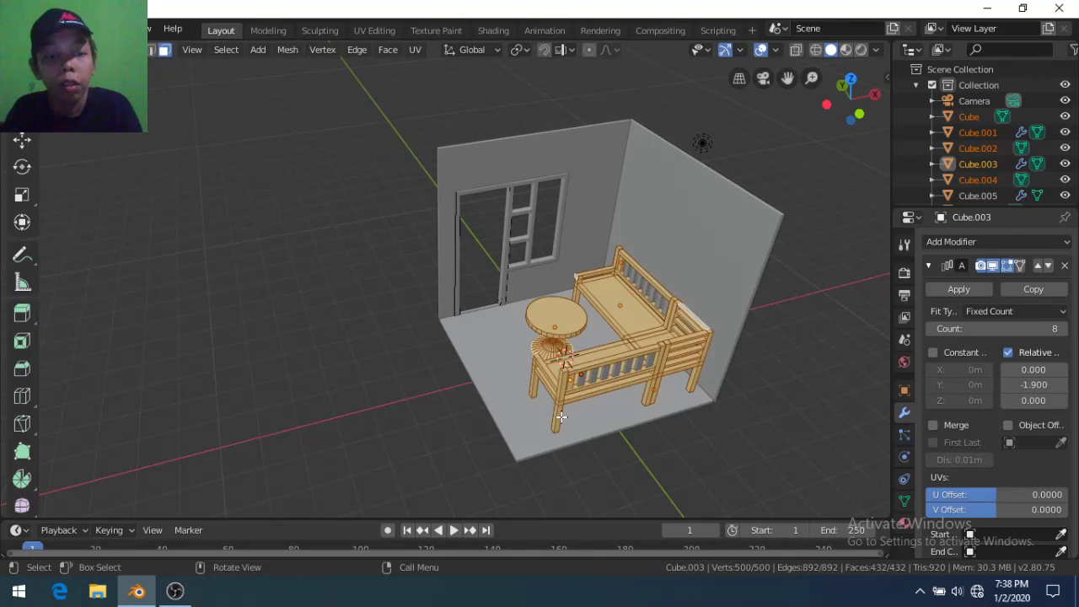
pyautogui.press('Tab')
pyautogui.moveTo(559, 416)
pyautogui.mouseDown(button='middle')
pyautogui.moveTo(558, 341)
pyautogui.moveTo(574, 396)
pyautogui.moveTo(522, 391)
pyautogui.mouseUp(button='middle')
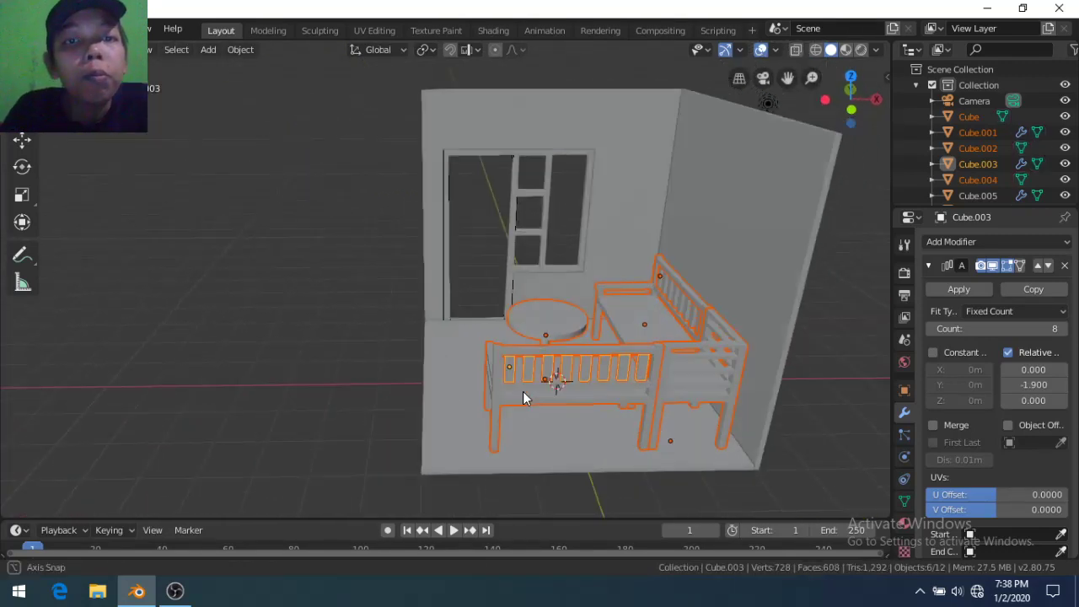
# Give the back wall a new cyan material and the right wall an azure blue one
pyautogui.click(635, 217)
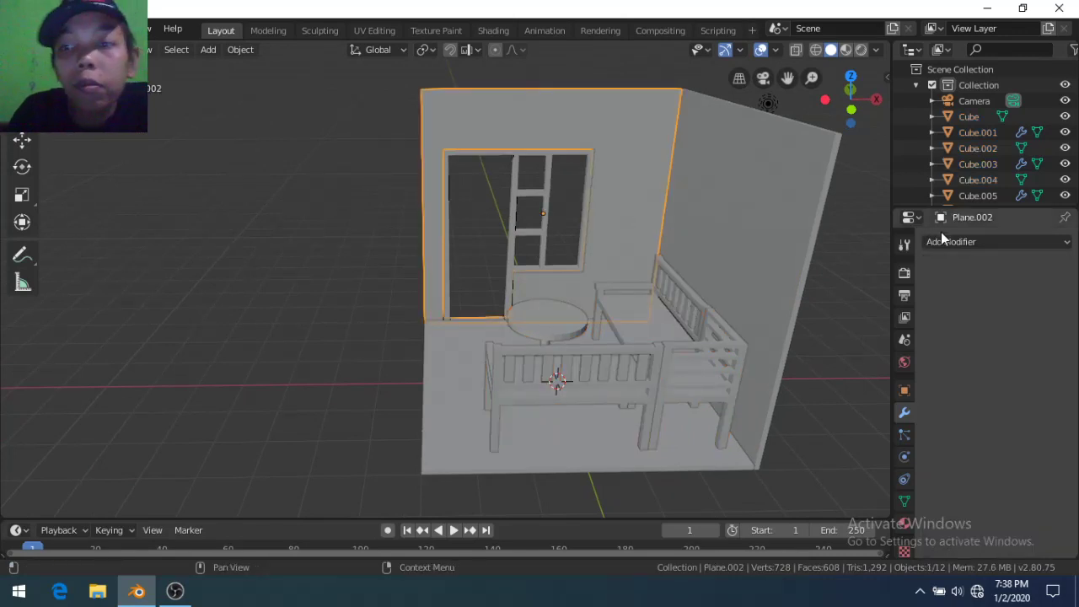
pyautogui.click(974, 242)
pyautogui.click(863, 234)
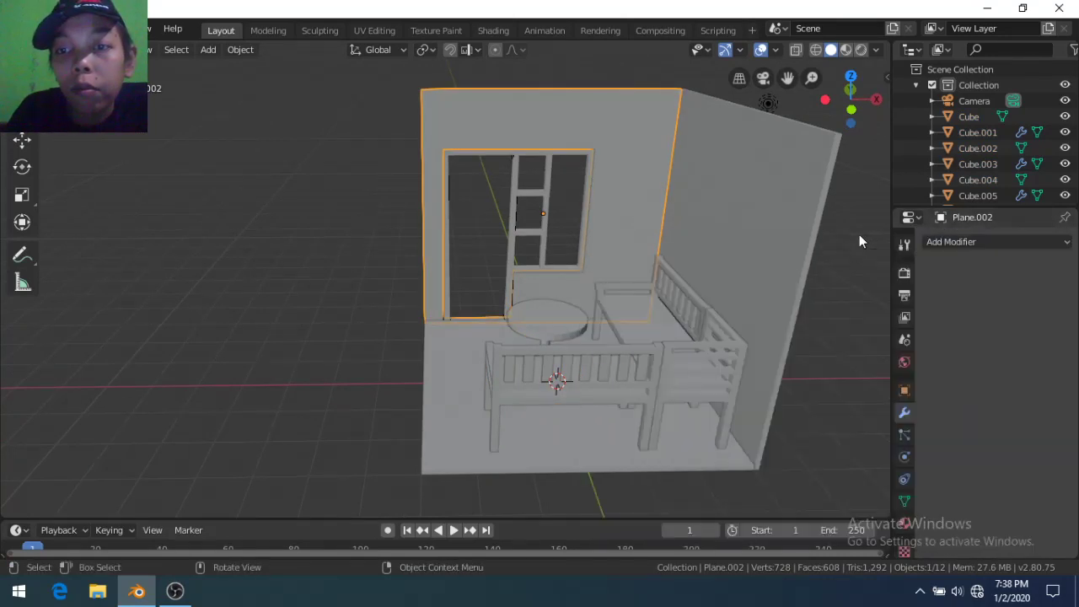
pyautogui.click(902, 522)
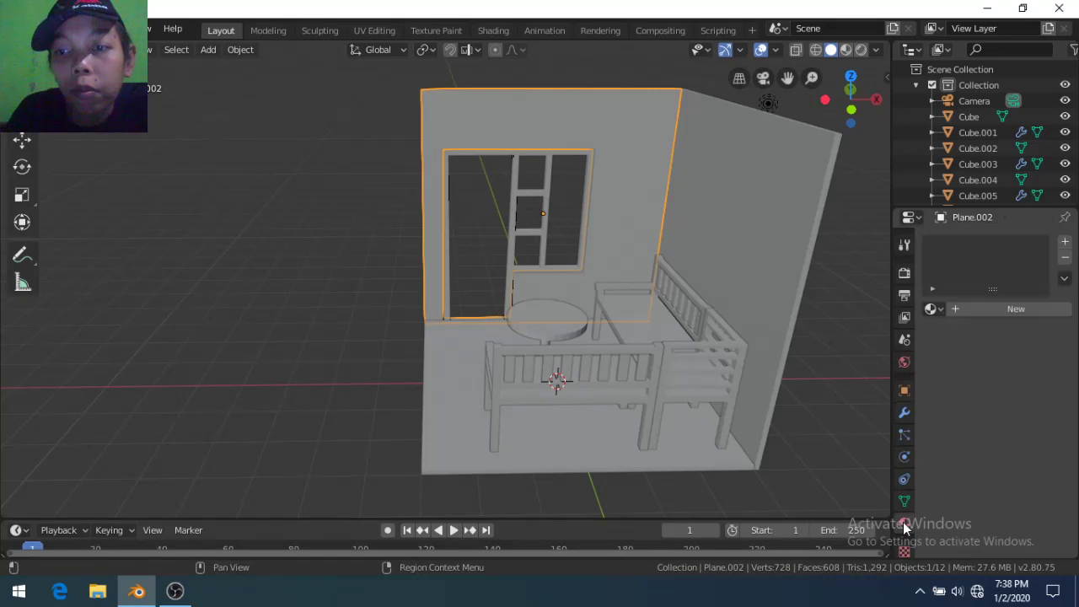
pyautogui.click(971, 312)
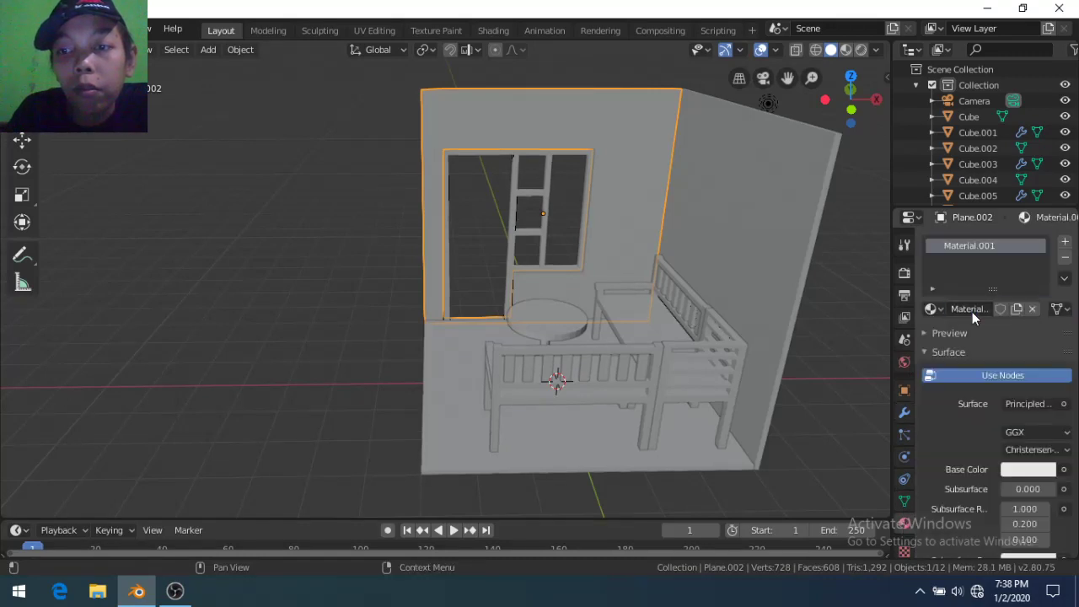
pyautogui.click(1018, 468)
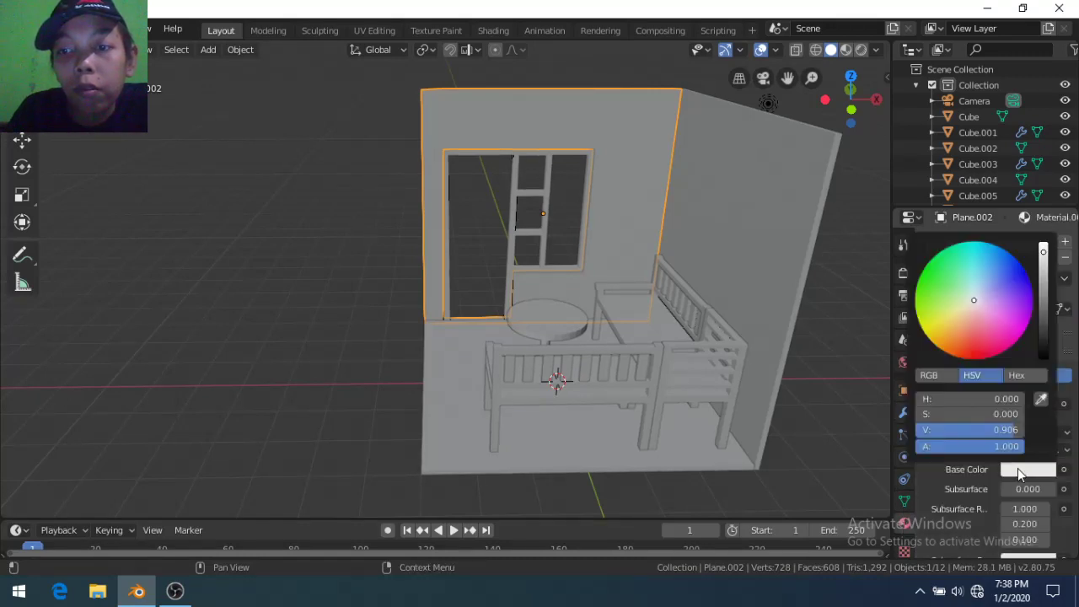
pyautogui.click(953, 265)
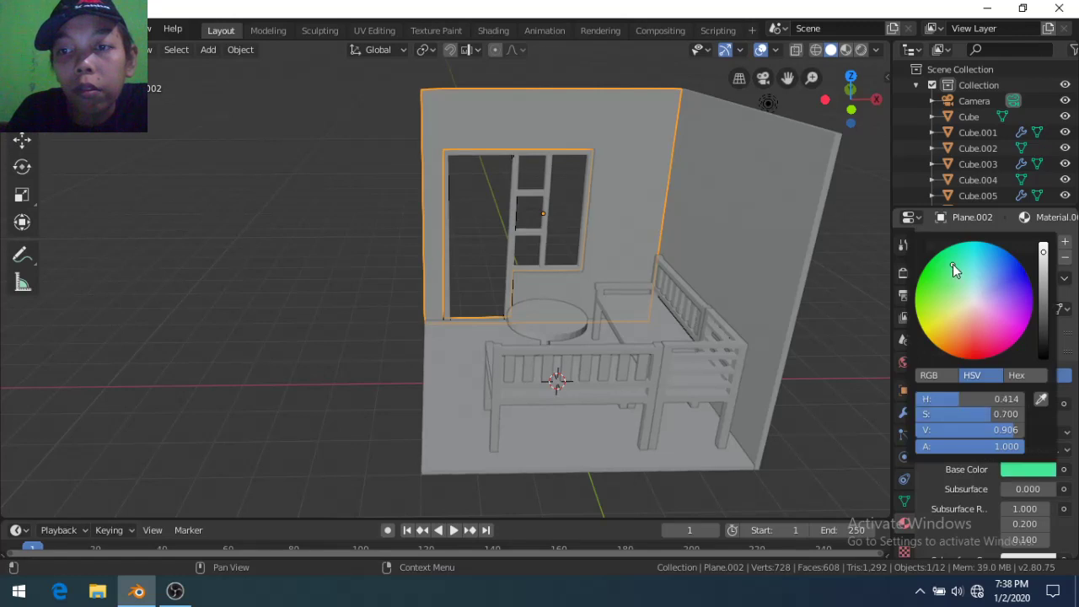
pyautogui.click(985, 247)
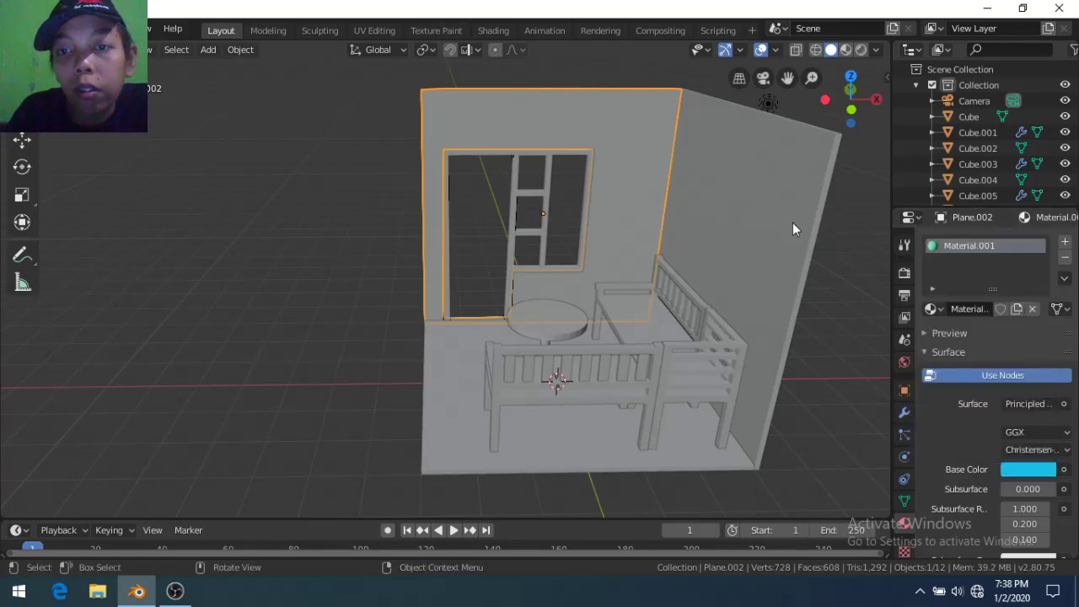
pyautogui.click(792, 223)
pyautogui.click(999, 311)
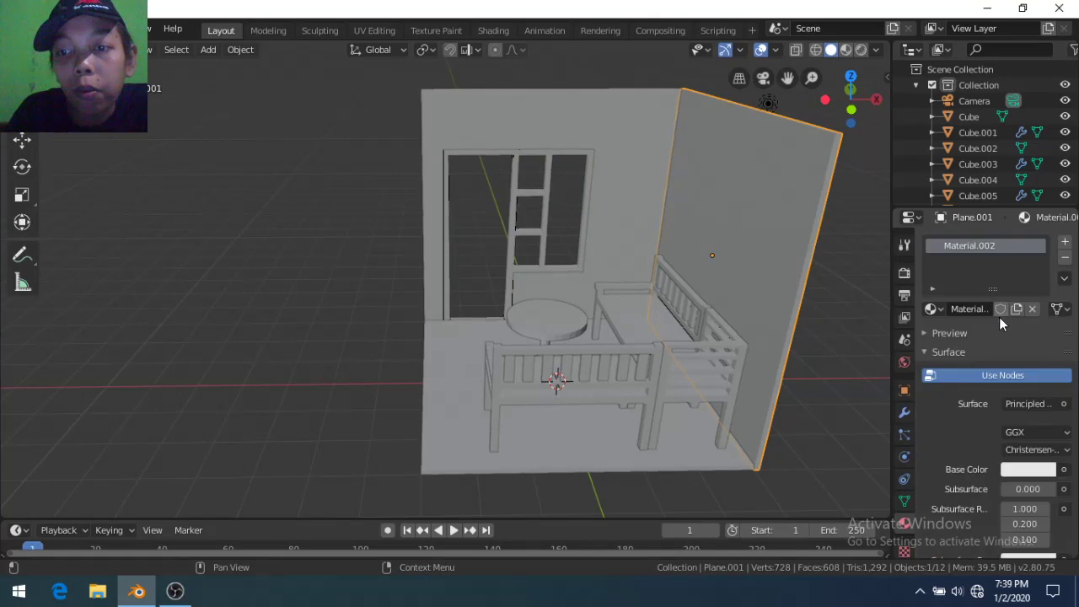
pyautogui.click(1035, 470)
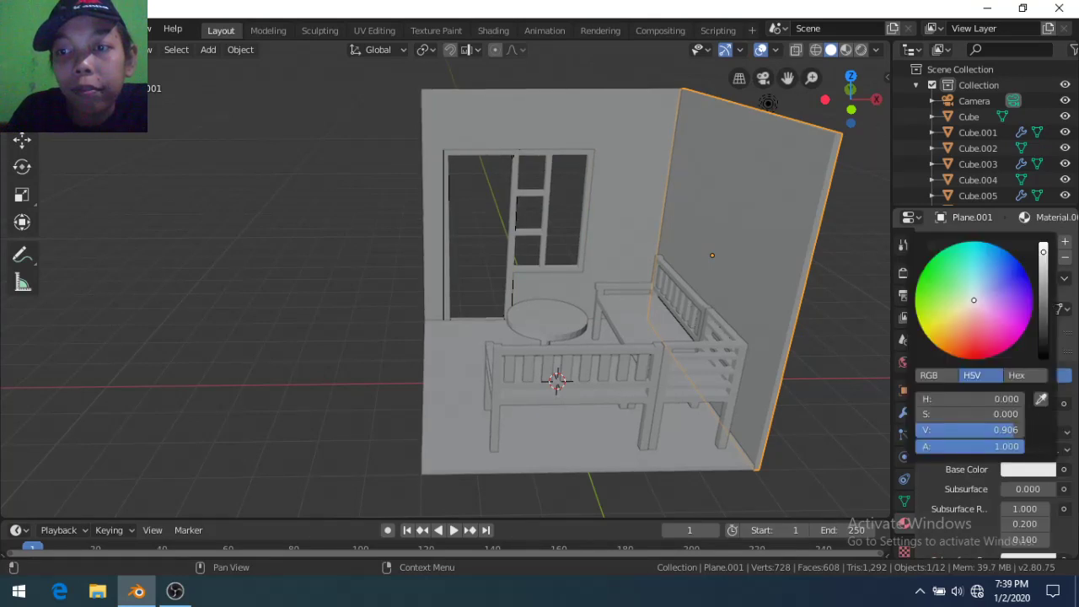
pyautogui.click(927, 329)
# Give the floor a new pink material and the round table an orange-tan one
pyautogui.click(673, 448)
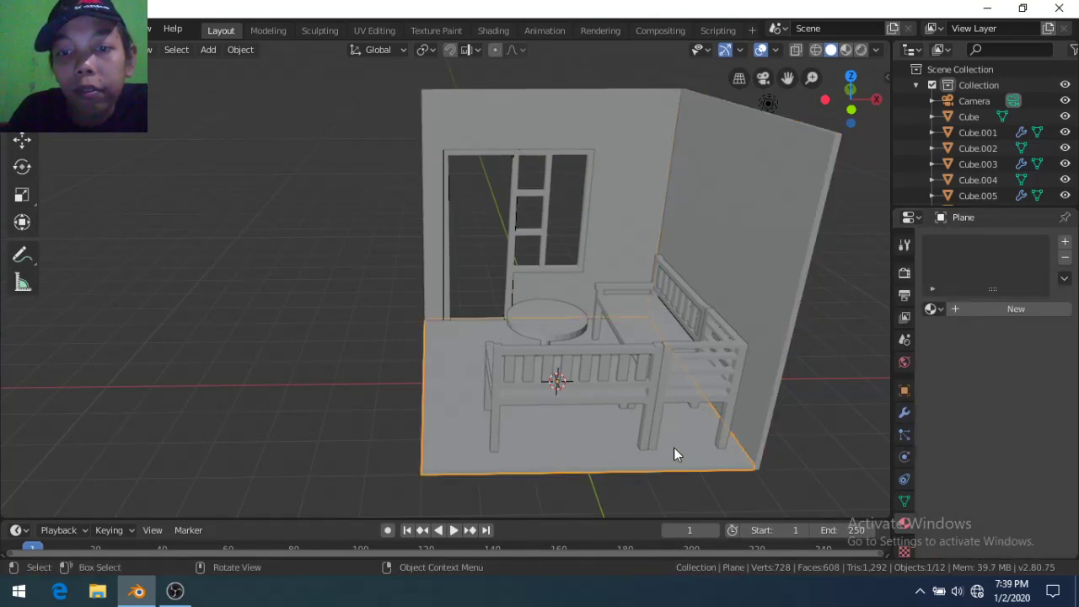
pyautogui.click(964, 309)
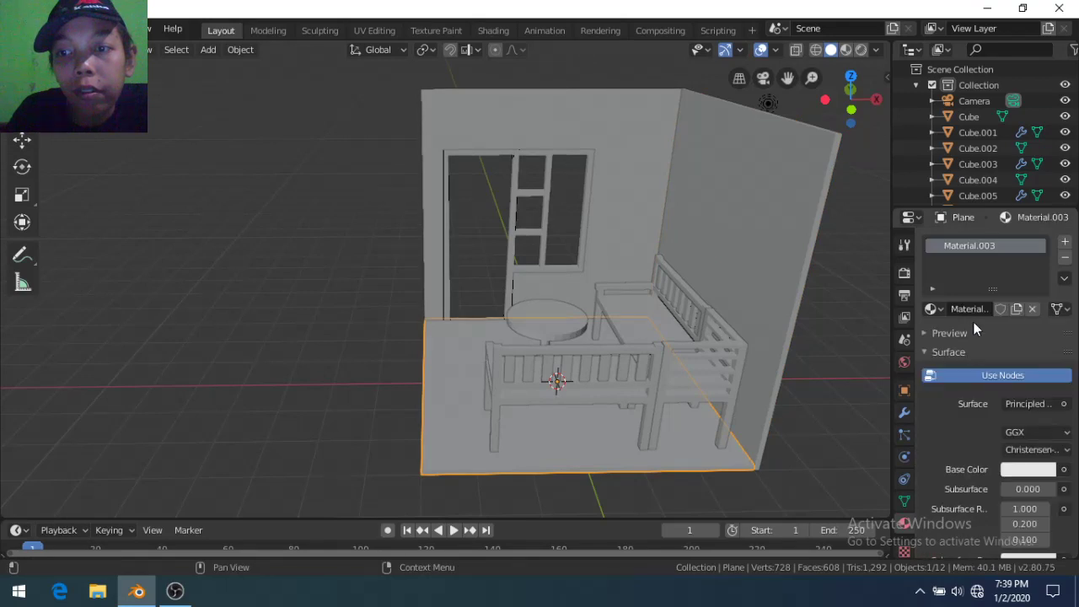
pyautogui.click(1021, 471)
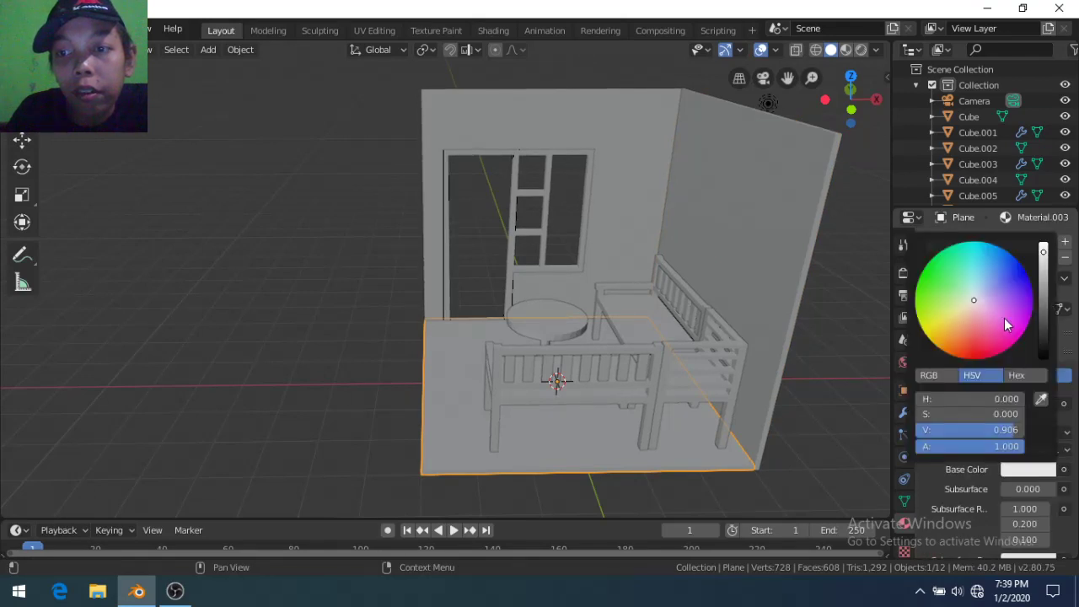
pyautogui.click(972, 312)
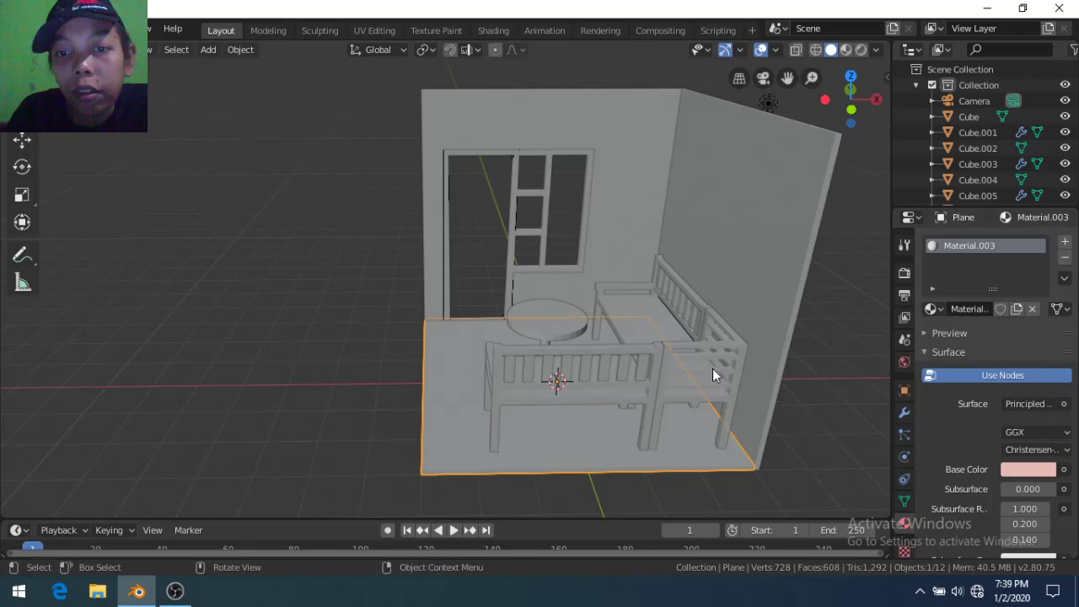
pyautogui.click(534, 313)
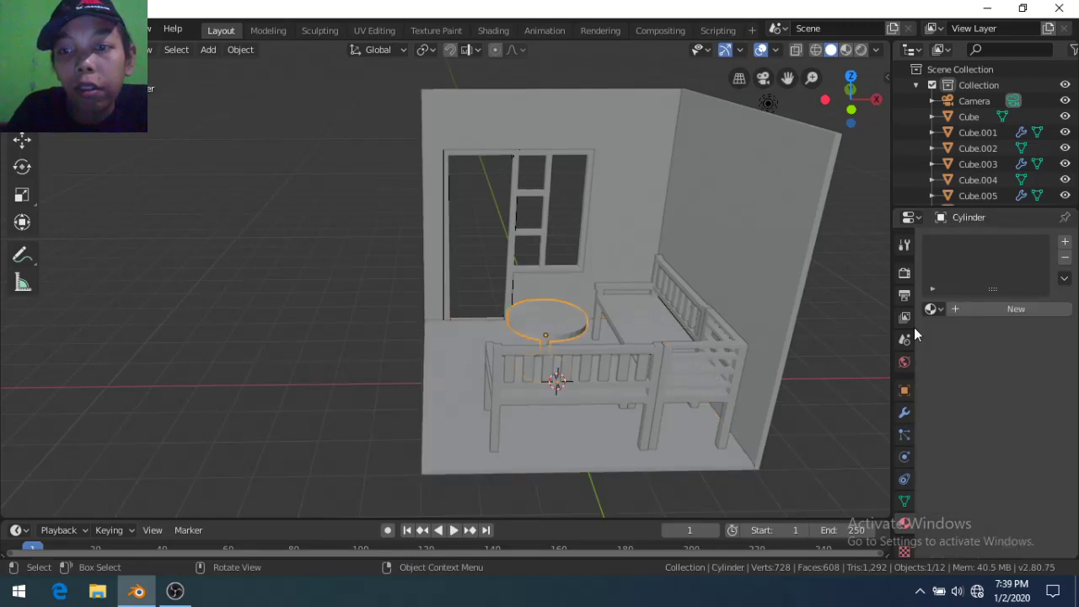
pyautogui.click(997, 309)
pyautogui.click(1022, 471)
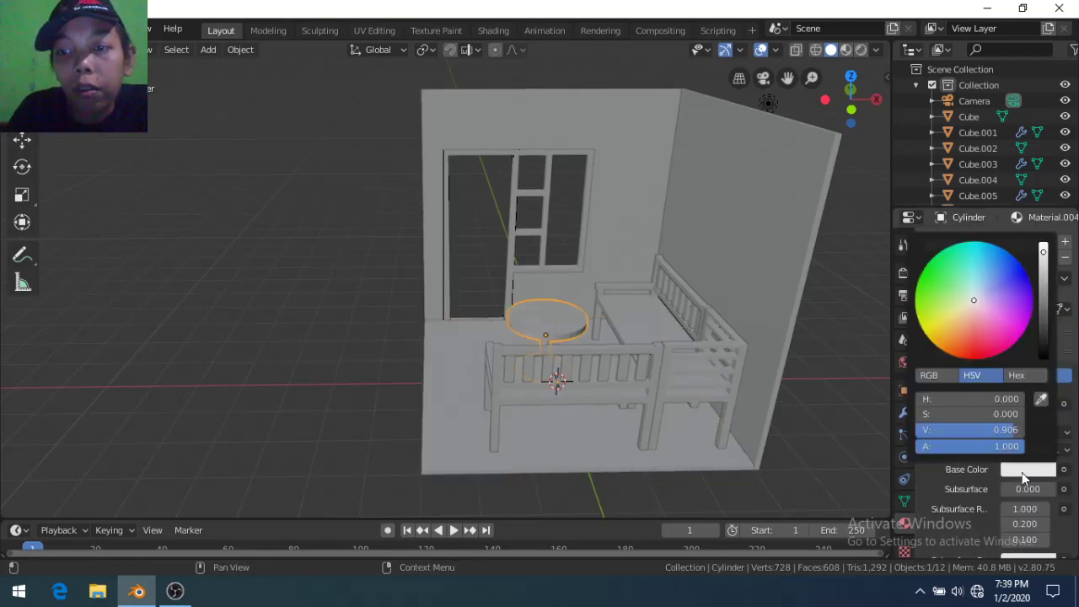
pyautogui.click(954, 322)
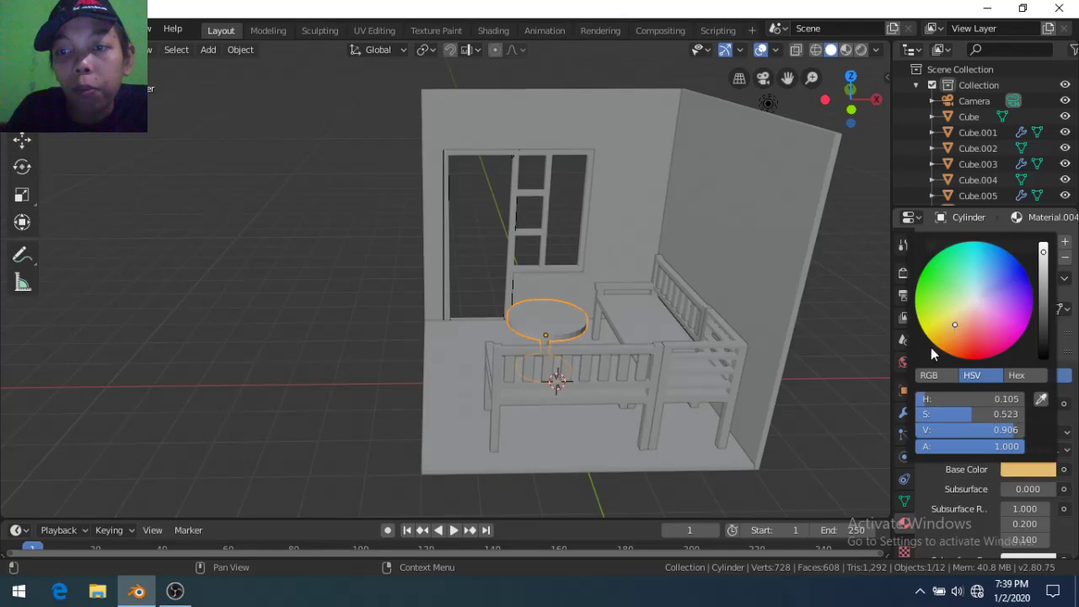
# Make the front bench's new material dark brown and the side bench's dark green
pyautogui.click(639, 357)
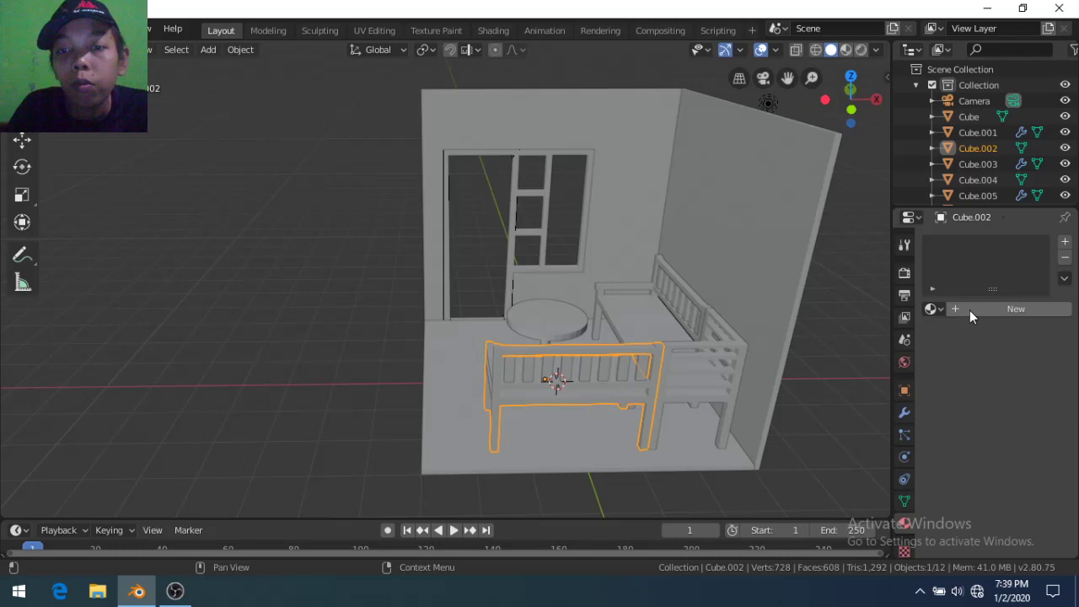
pyautogui.click(969, 310)
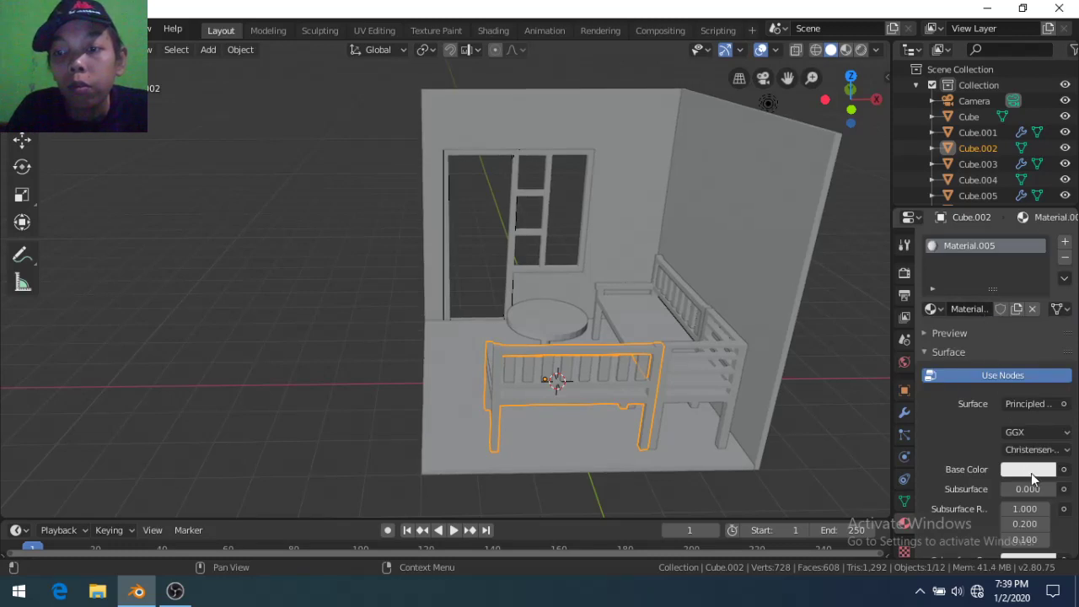
pyautogui.click(1030, 470)
pyautogui.click(962, 320)
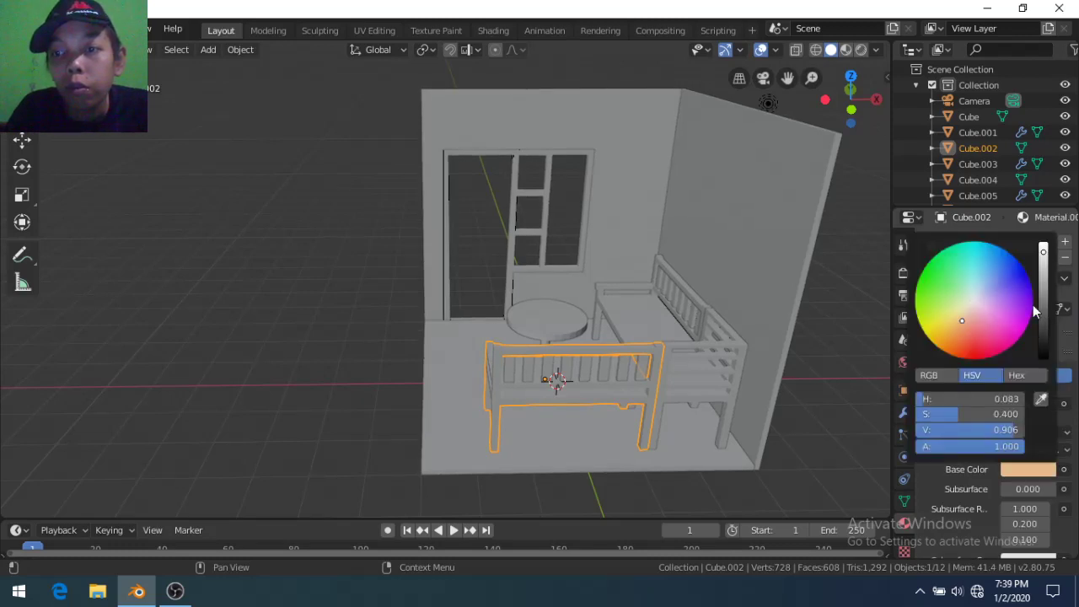
pyautogui.click(1043, 308)
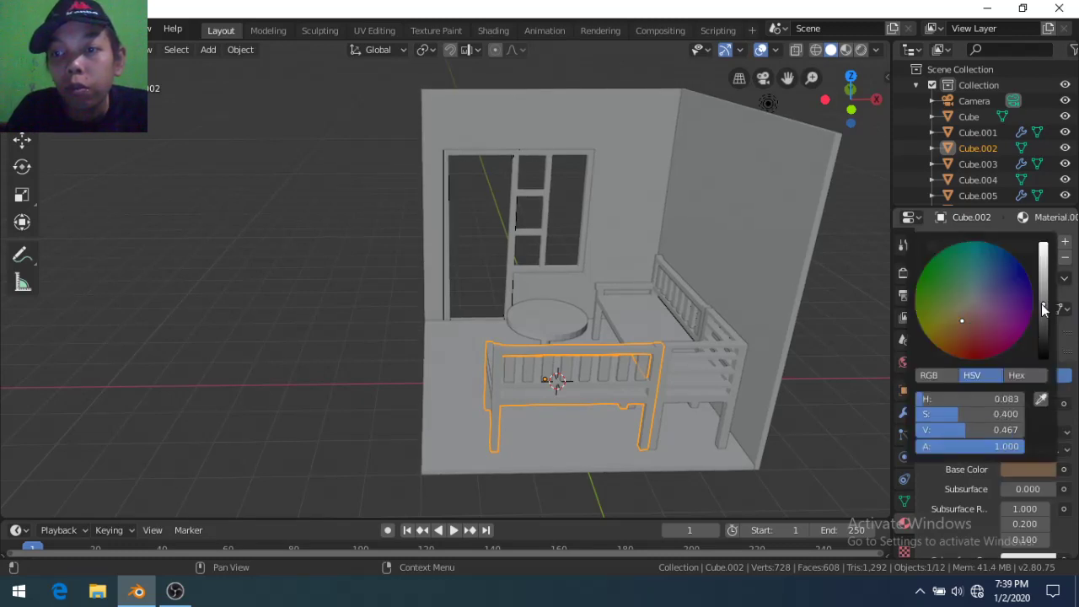
pyautogui.click(716, 353)
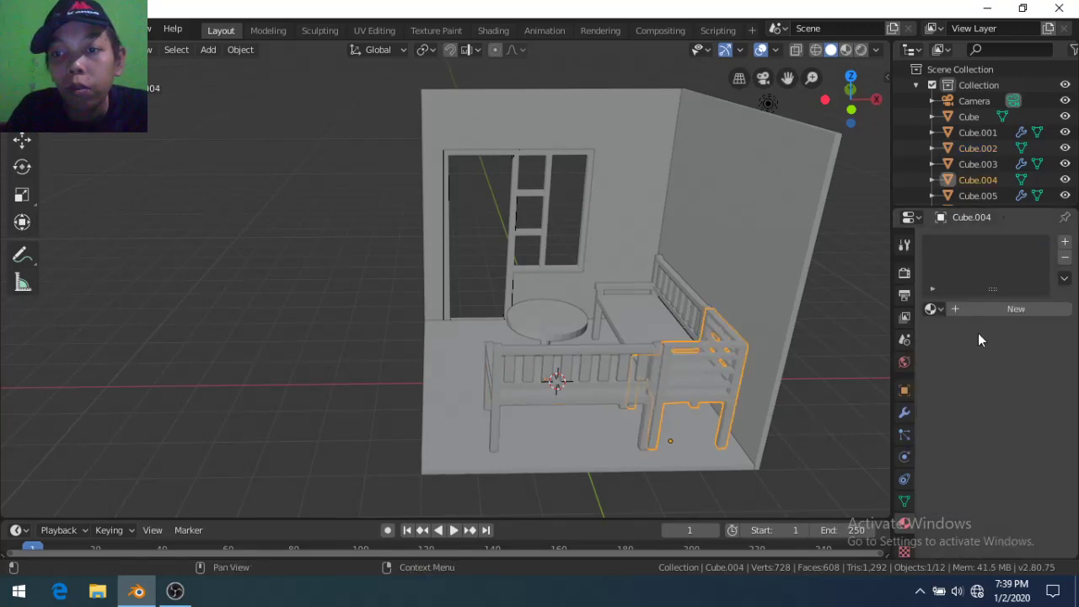
pyautogui.click(1000, 313)
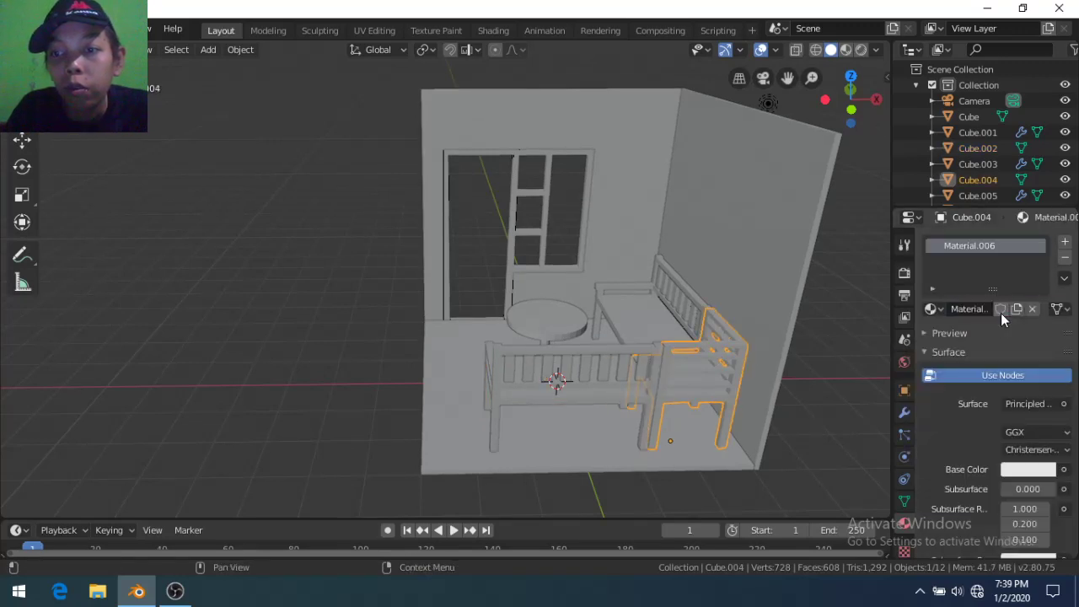
pyautogui.click(1028, 469)
pyautogui.hotkey('ctrl', 'v')
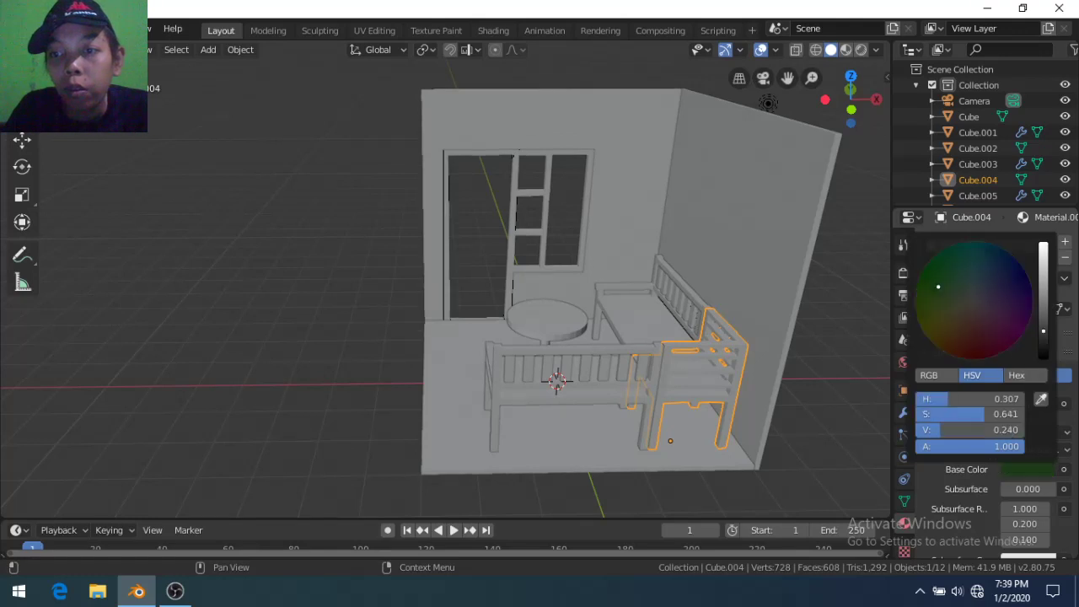
# Give the back sofa piece a new dark brown material
pyautogui.click(687, 325)
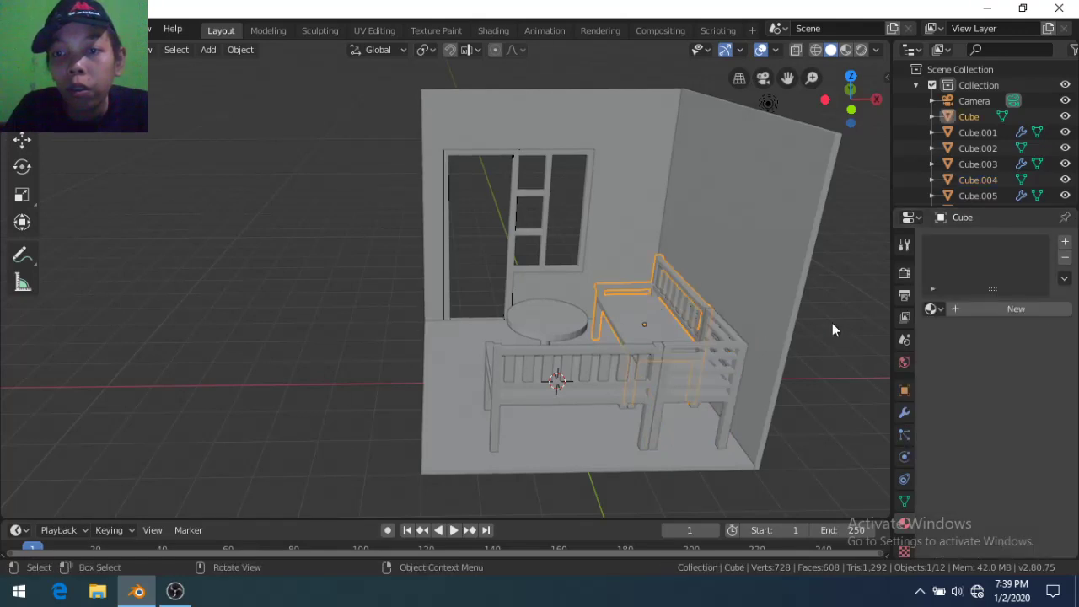
pyautogui.click(983, 306)
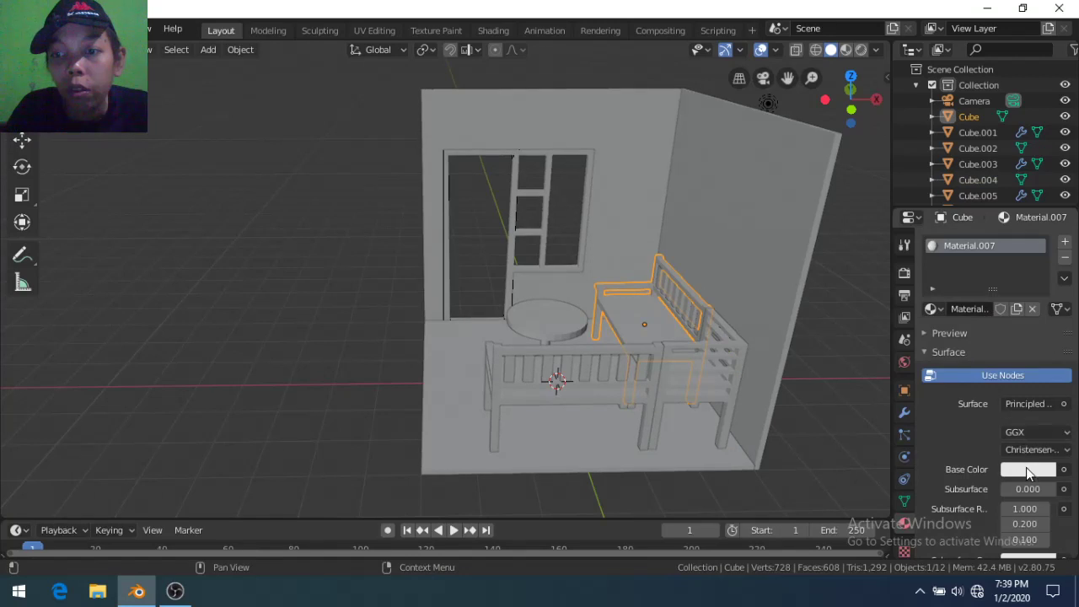
pyautogui.click(1027, 469)
pyautogui.click(956, 333)
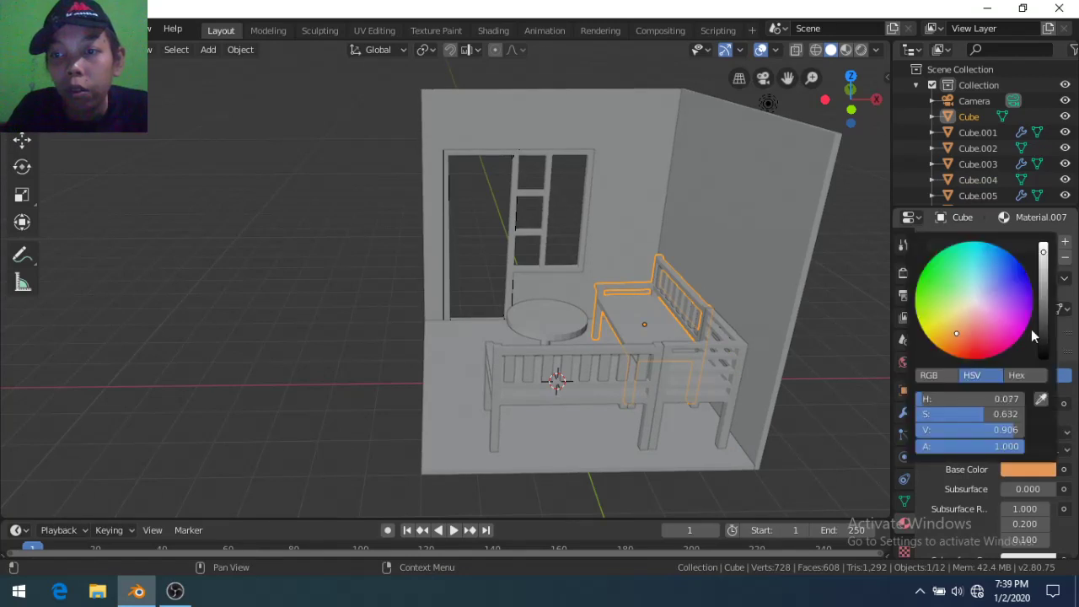
pyautogui.click(1042, 327)
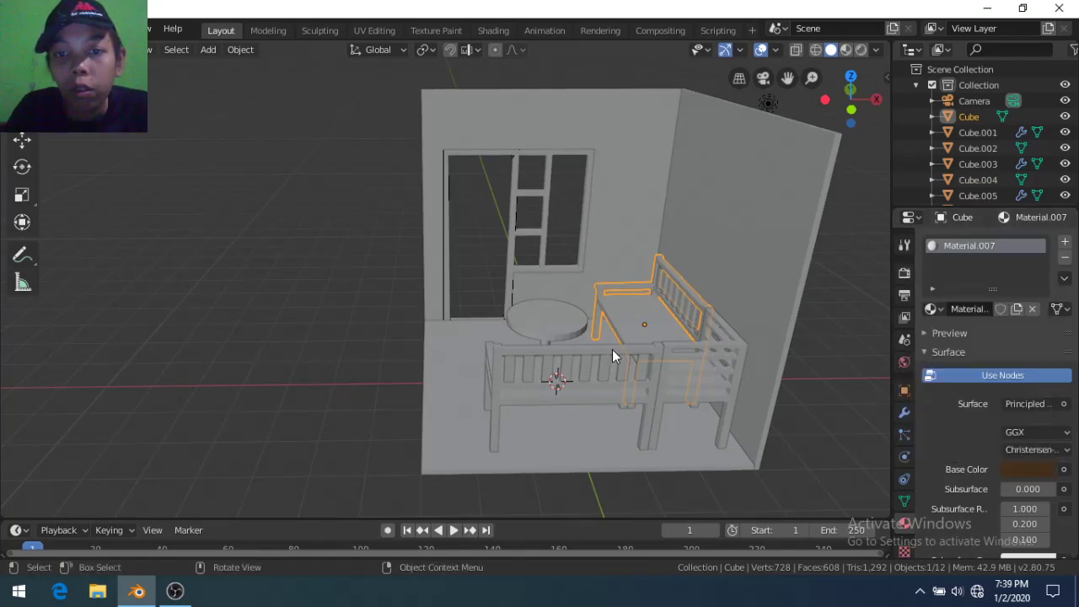
# Switch to Material Preview shading and set the round table's roughness to 0
pyautogui.press('z')
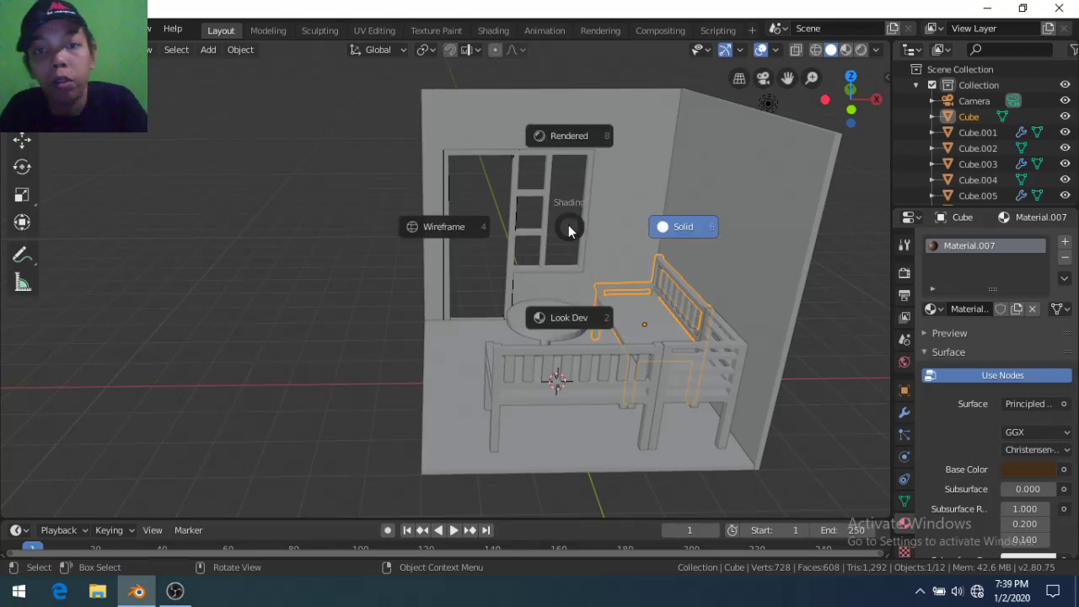
pyautogui.click(550, 328)
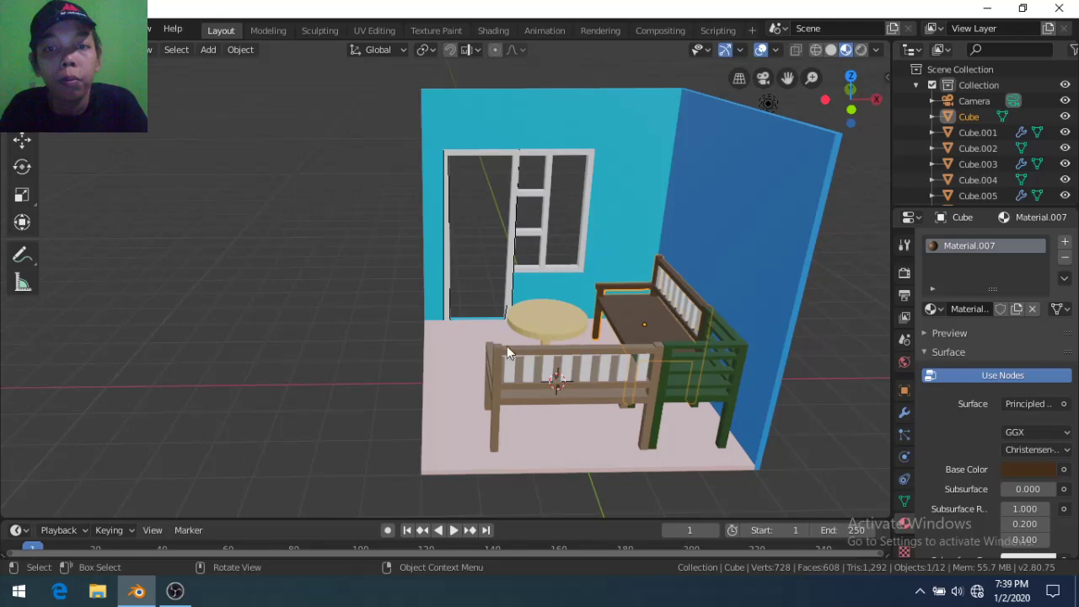
pyautogui.moveTo(471, 352); pyautogui.dragTo(537, 374, button='middle')
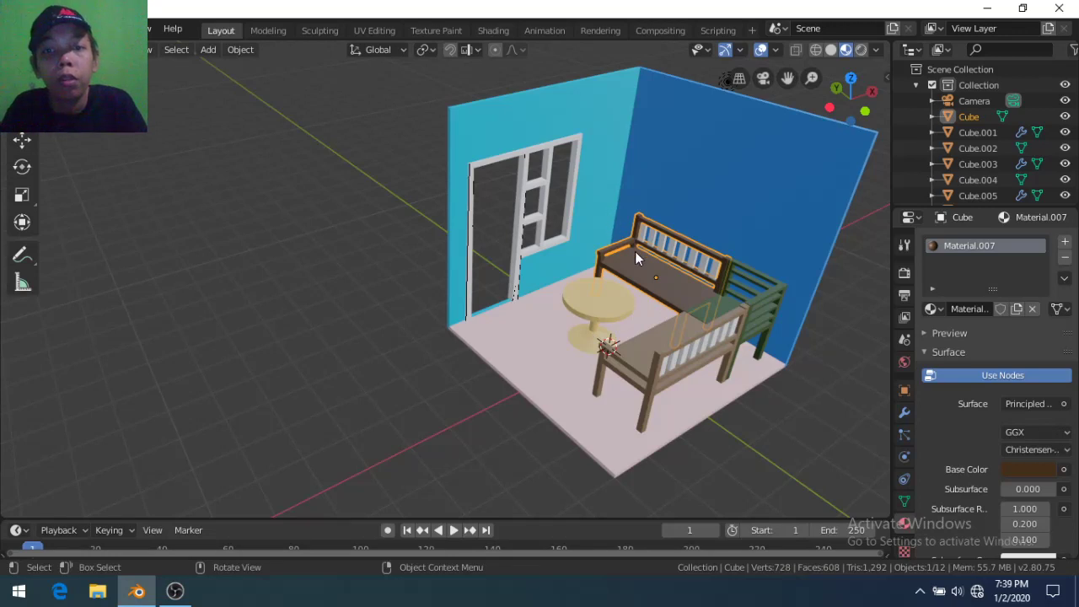
pyautogui.scroll(1, 674, 252)
pyautogui.scroll(1, 673, 252)
pyautogui.scroll(-2, 673, 252)
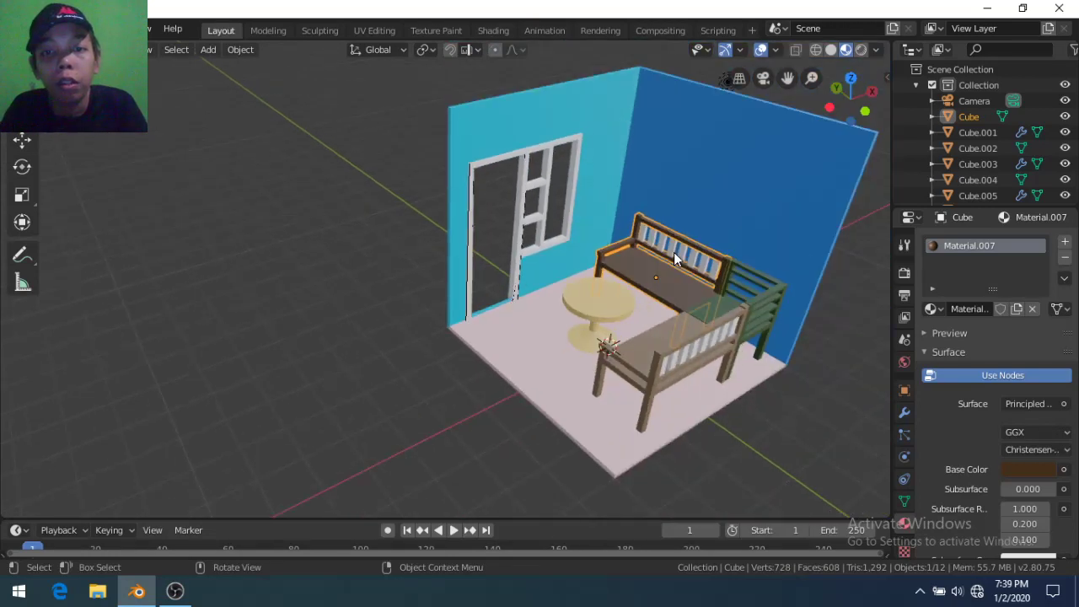
pyautogui.click(610, 290)
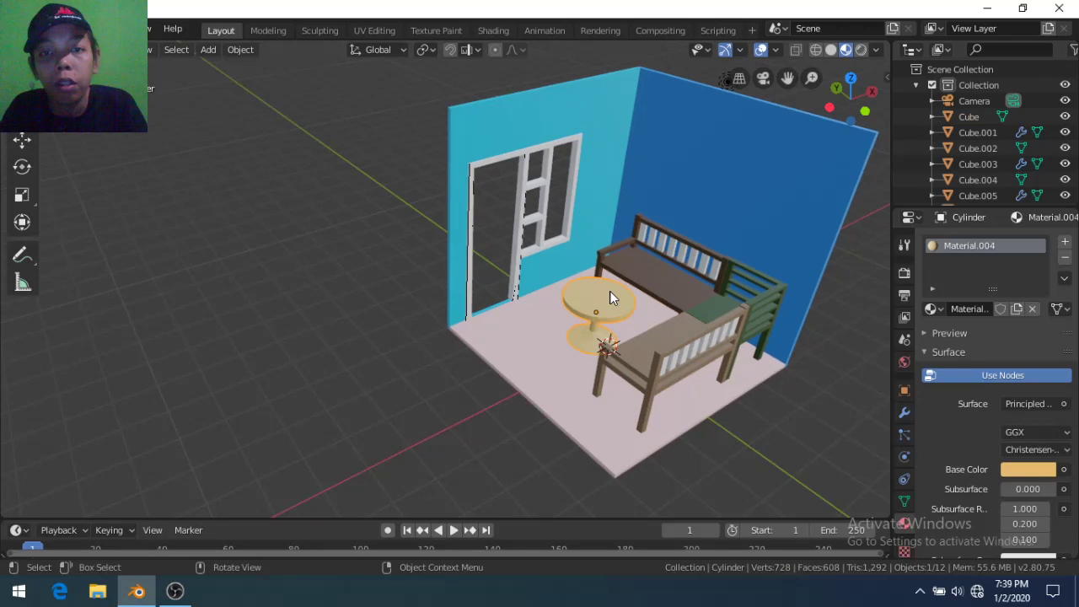
pyautogui.scroll(-3, 1008, 462)
pyautogui.scroll(-3, 1008, 462)
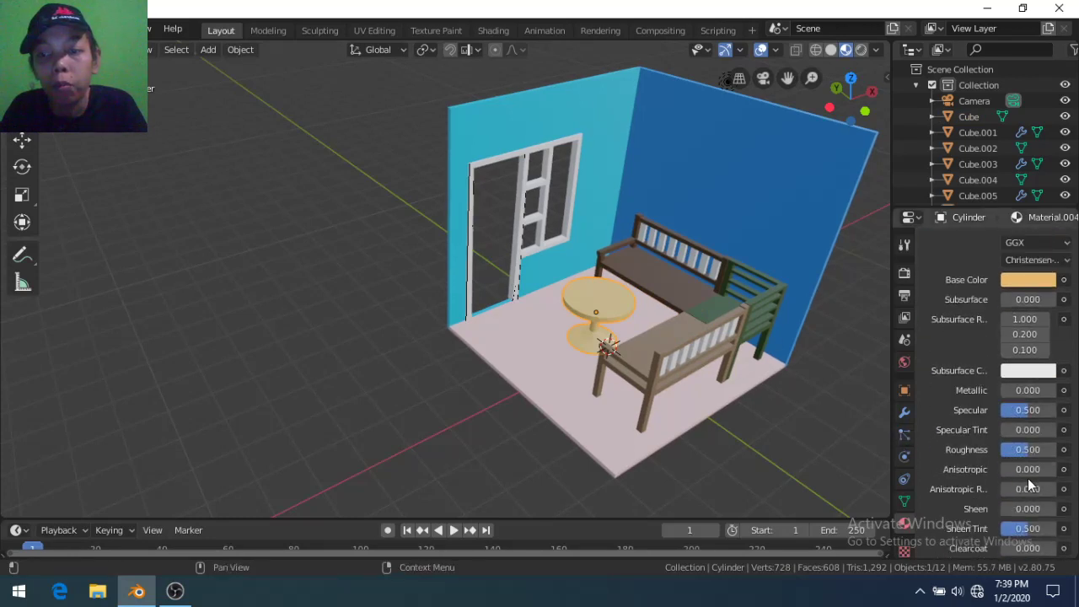
pyautogui.moveTo(1029, 451); pyautogui.dragTo(969, 451)
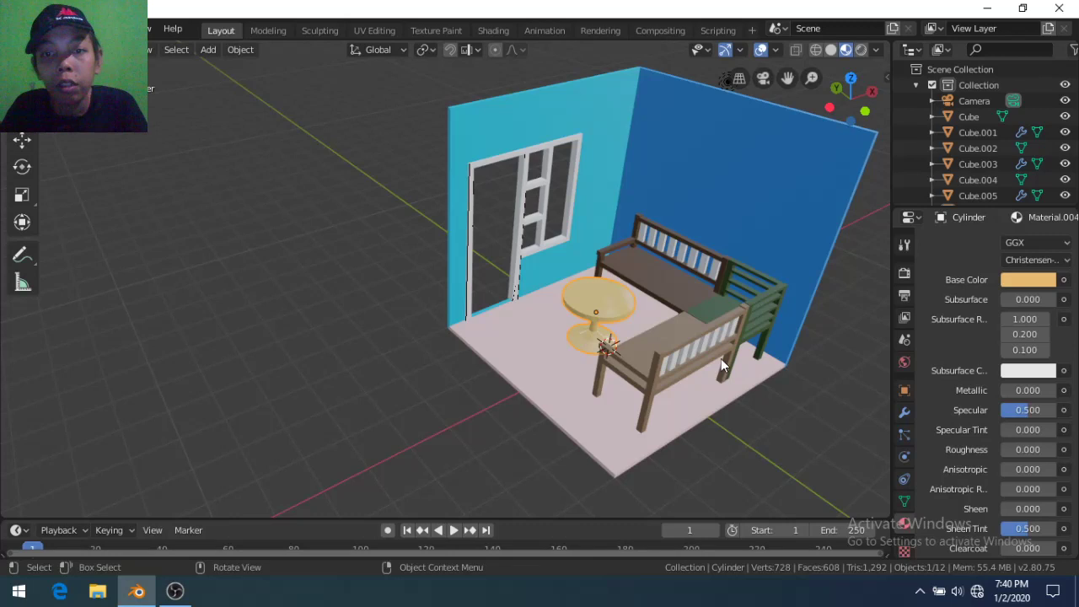
# Change the front sofa's base colour to dark brown
pyautogui.click(660, 344)
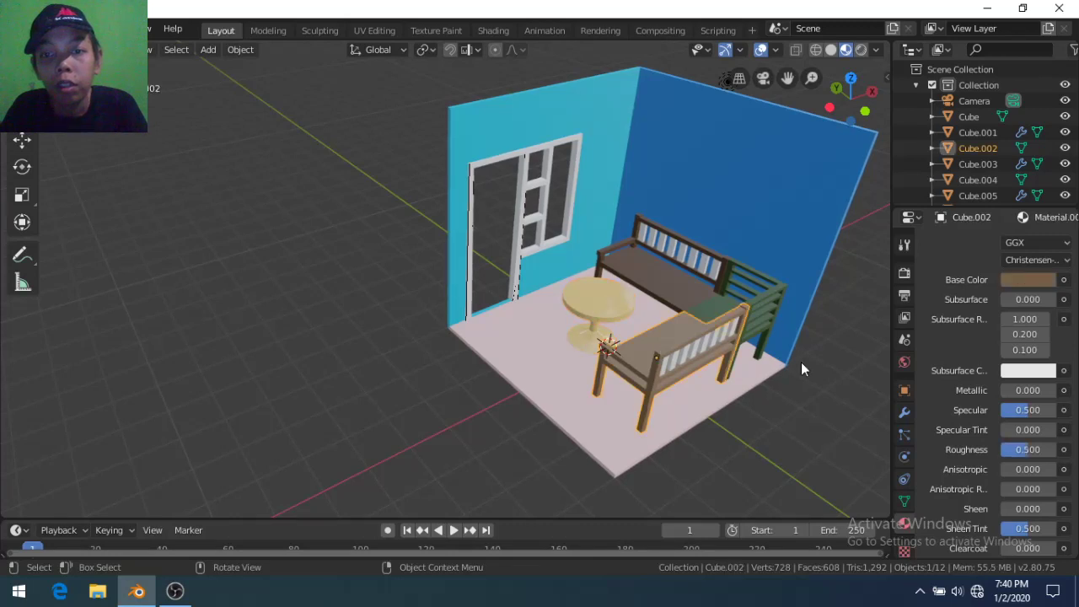
pyautogui.click(1029, 282)
pyautogui.click(966, 149)
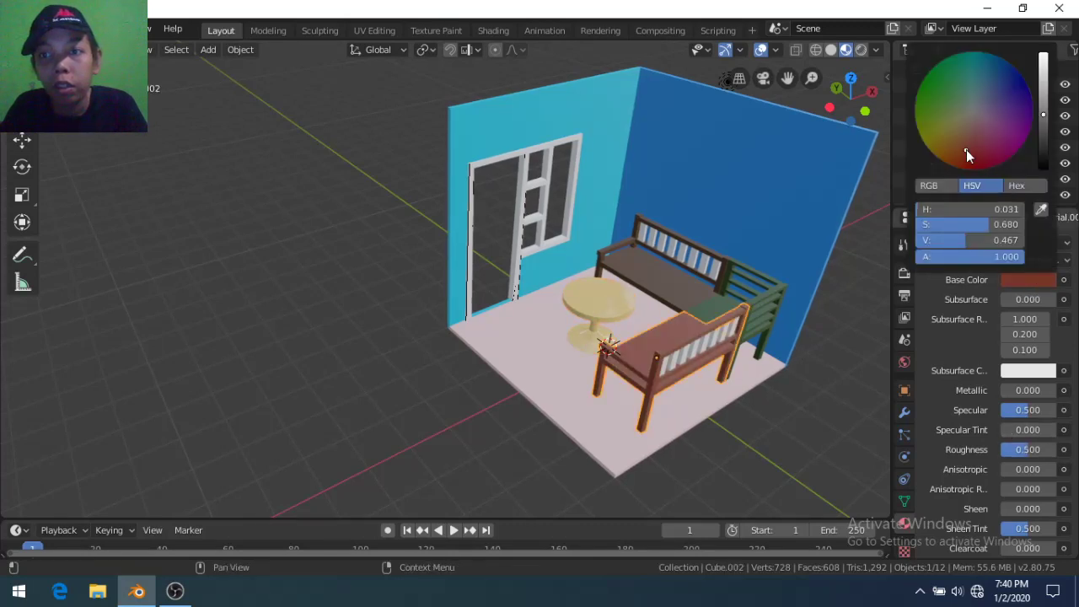
pyautogui.click(960, 146)
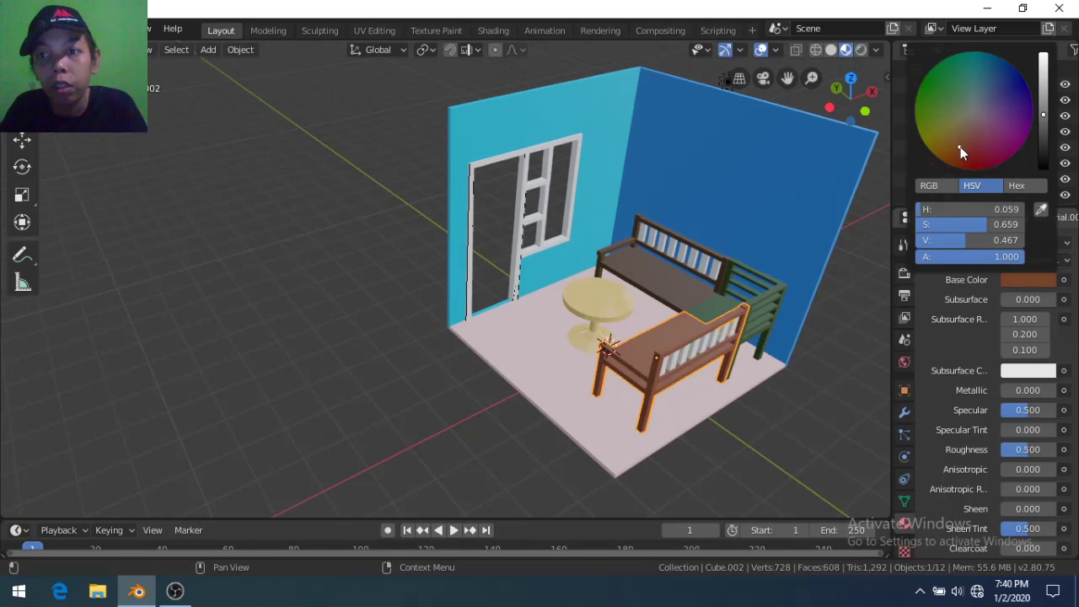
pyautogui.click(1039, 145)
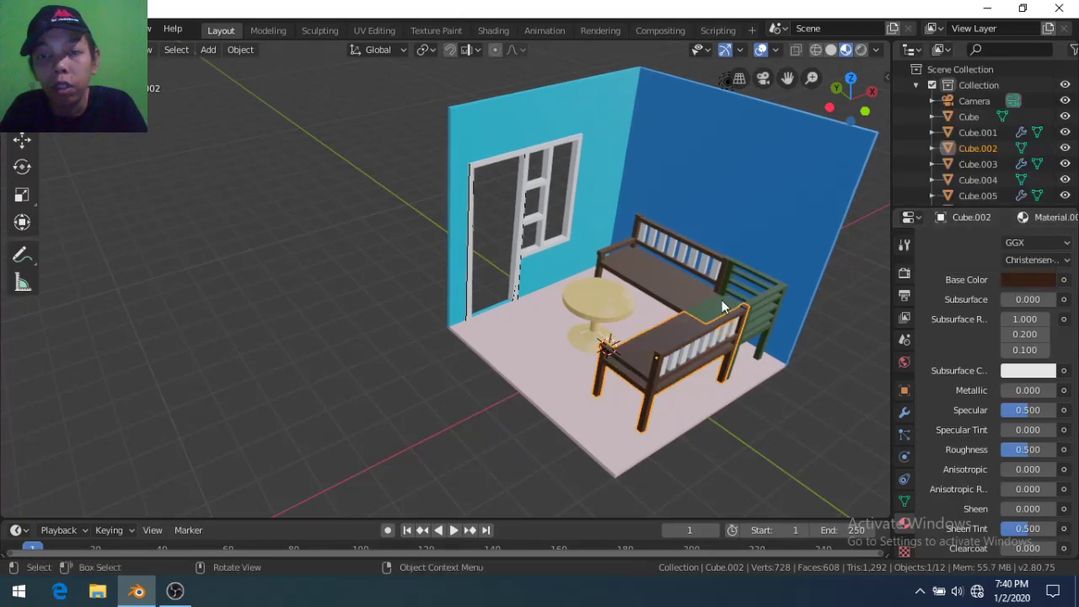
pyautogui.moveTo(721, 300); pyautogui.dragTo(722, 315, button='middle')
pyautogui.scroll(-2, 718, 317)
pyautogui.scroll(-2, 716, 319)
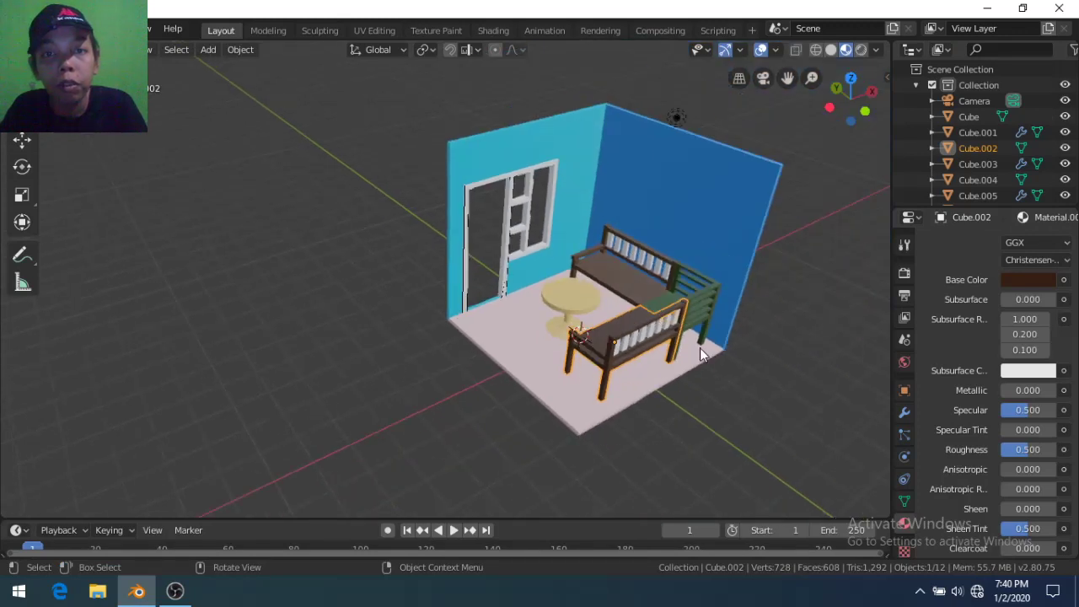
pyautogui.moveTo(699, 385); pyautogui.dragTo(683, 369, button='middle')
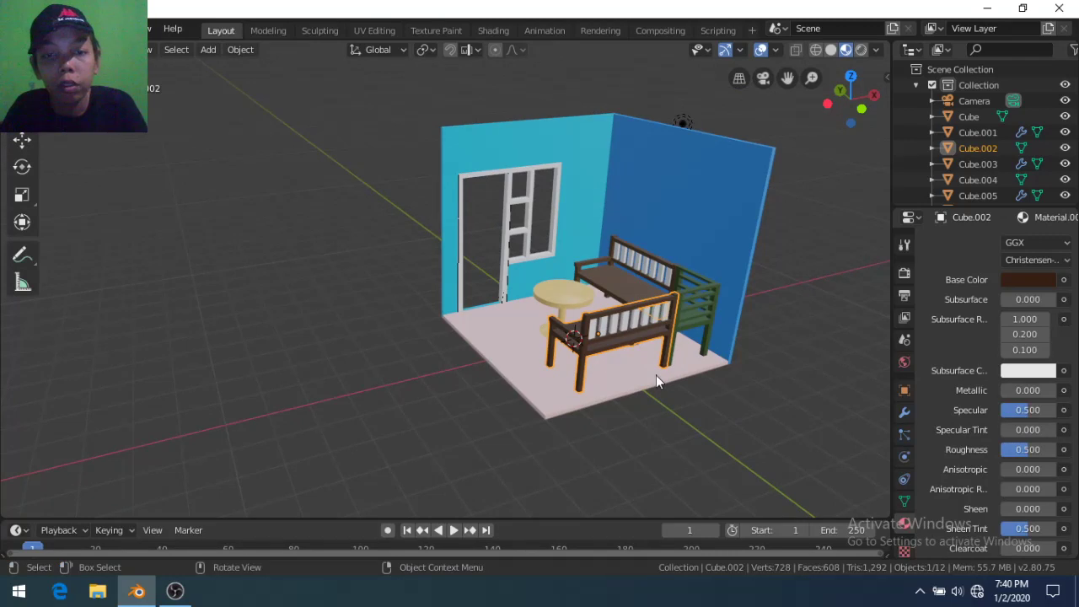
pyautogui.scroll(2, 793, 177)
# Frame the whole room through the camera using Lock Camera to View, then unlock it
pyautogui.click(762, 80)
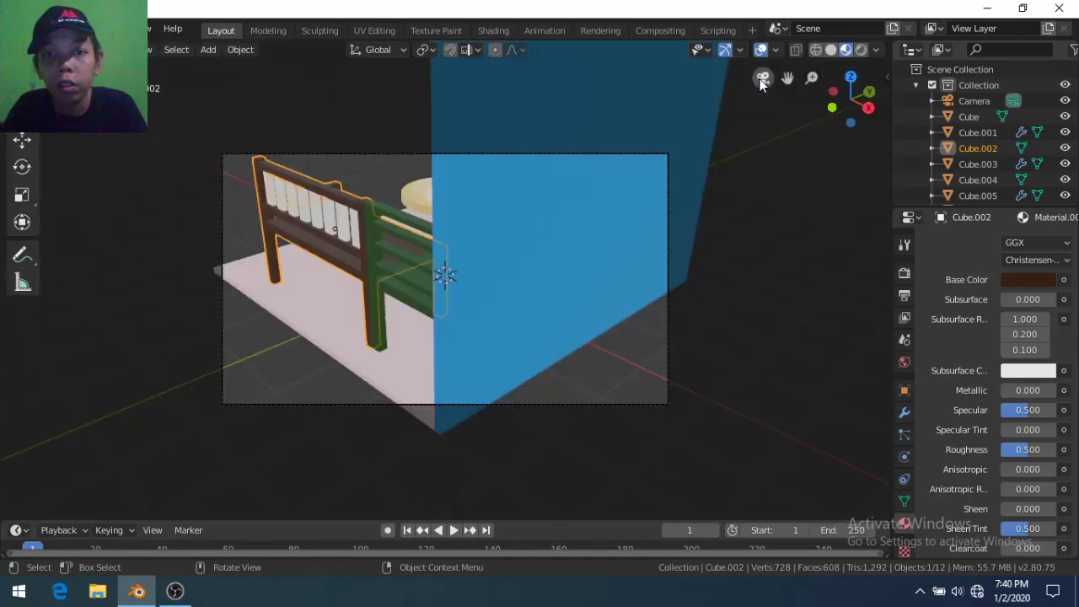
pyautogui.press('n')
pyautogui.click(881, 137)
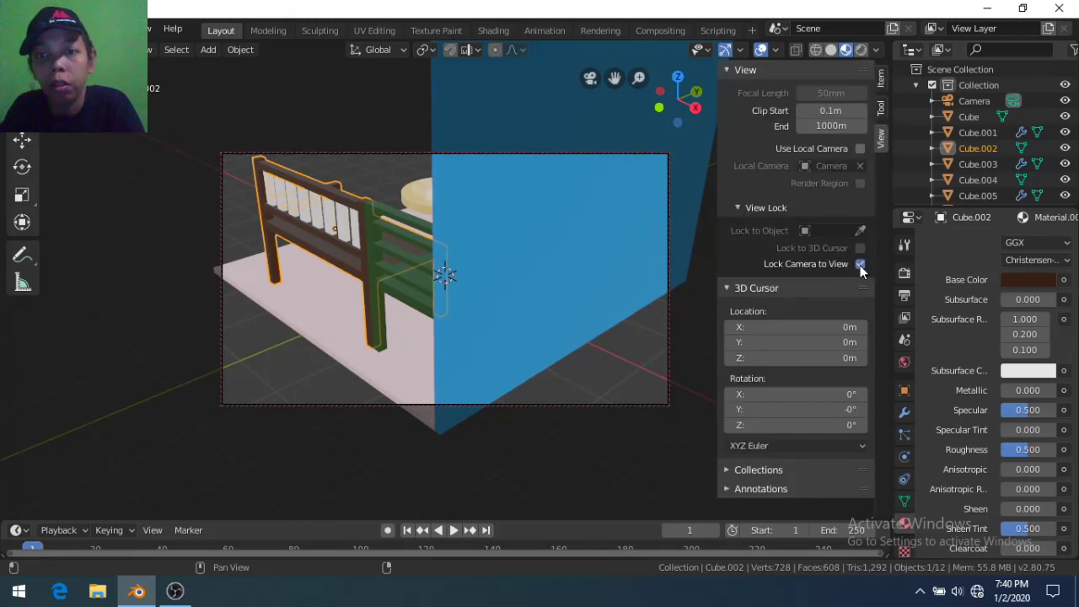
pyautogui.moveTo(538, 301)
pyautogui.mouseDown(button='middle')
pyautogui.moveTo(457, 307)
pyautogui.moveTo(605, 314)
pyautogui.moveTo(584, 283)
pyautogui.moveTo(555, 280)
pyautogui.moveTo(543, 341)
pyautogui.moveTo(518, 327)
pyautogui.moveTo(560, 335)
pyautogui.moveTo(544, 311)
pyautogui.moveTo(469, 336)
pyautogui.moveTo(483, 323)
pyautogui.moveTo(532, 325)
pyautogui.moveTo(500, 334)
pyautogui.moveTo(498, 300)
pyautogui.moveTo(500, 321)
pyautogui.moveTo(523, 334)
pyautogui.mouseUp(button='middle')
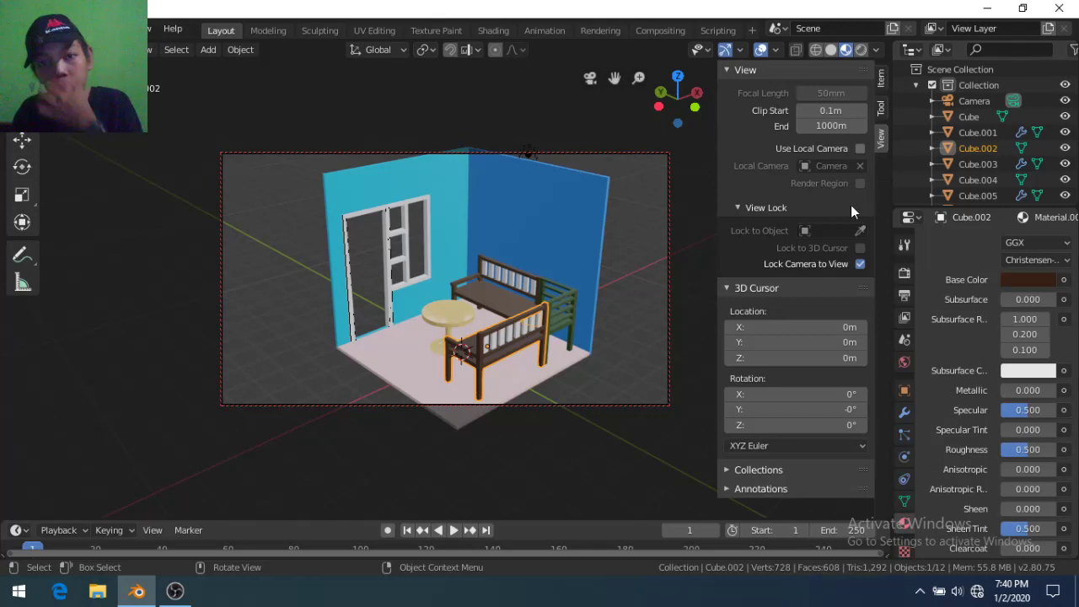
pyautogui.click(860, 265)
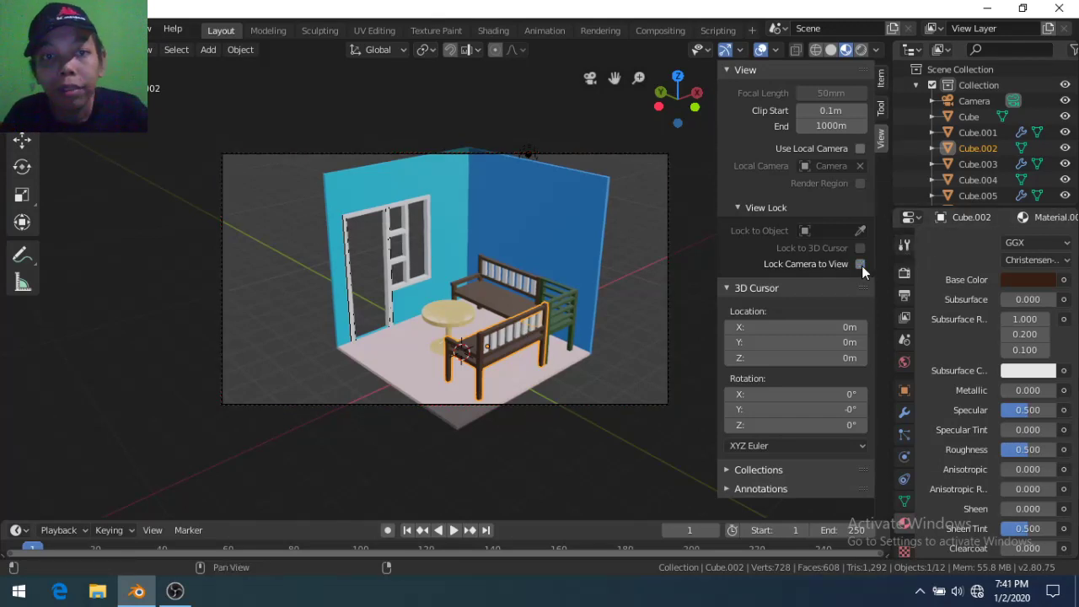
pyautogui.scroll(-1, 570, 173)
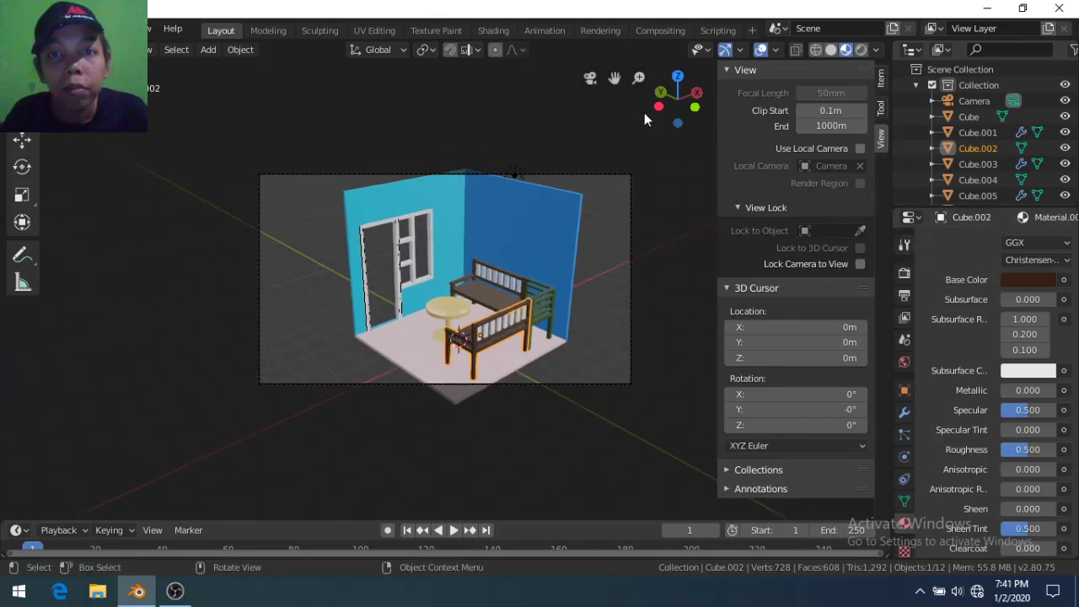
# Duplicate the point light as Light.001, return to camera view, then bring OBS Studio forward
pyautogui.click(677, 76)
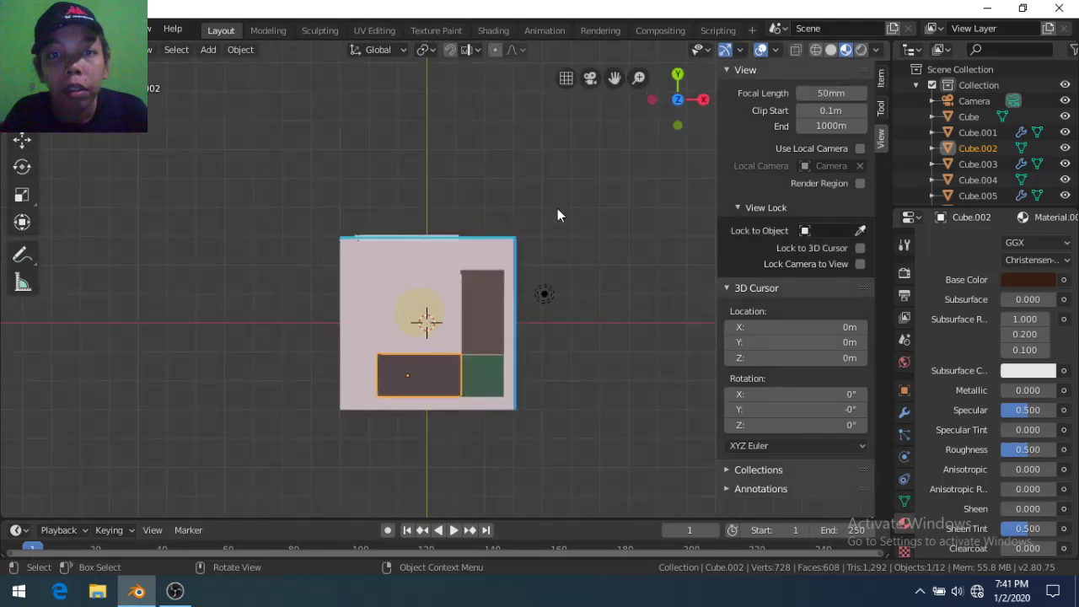
pyautogui.click(544, 296)
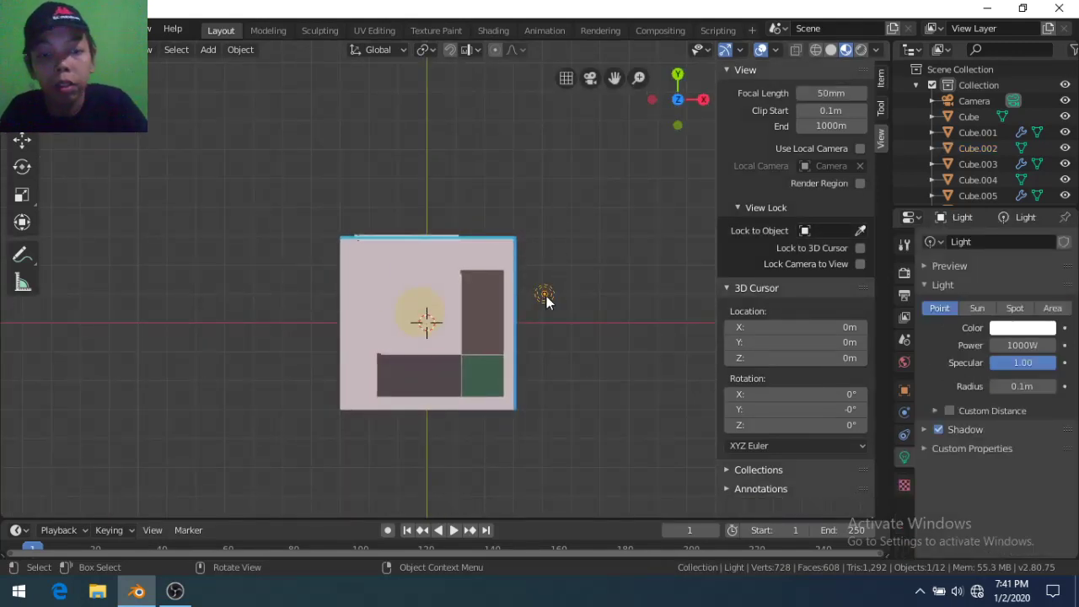
pyautogui.moveTo(546, 302); pyautogui.dragTo(428, 325)
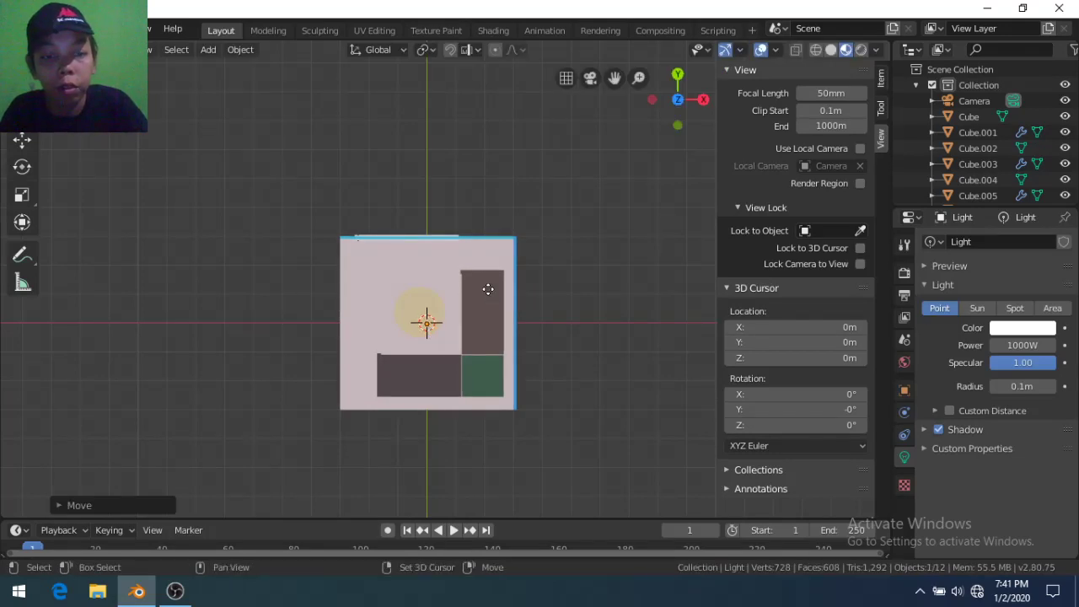
pyautogui.hotkey('shift', 'd')
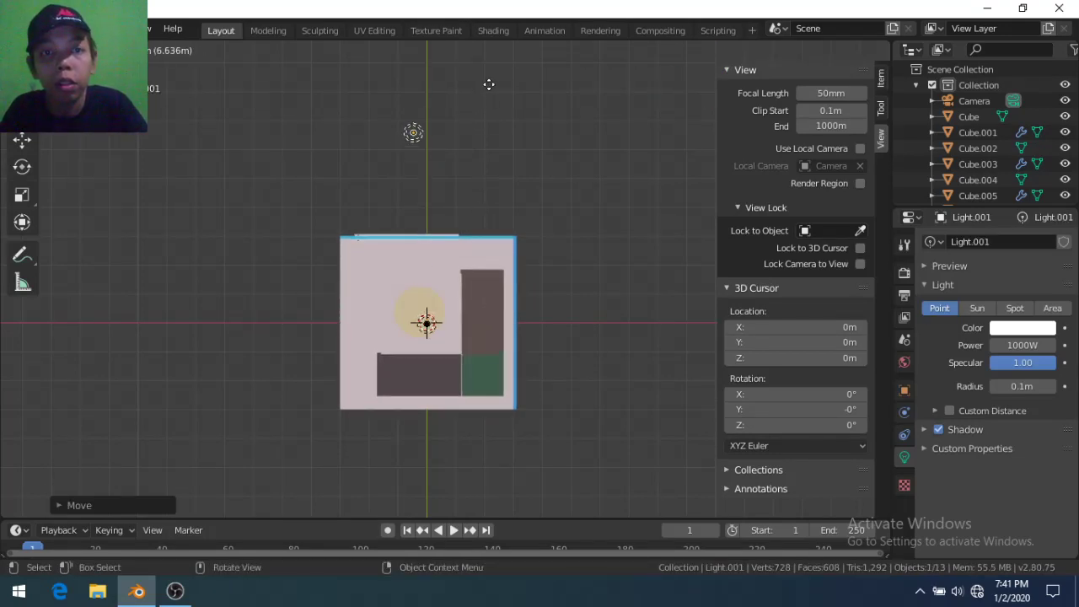
pyautogui.rightClick(489, 61)
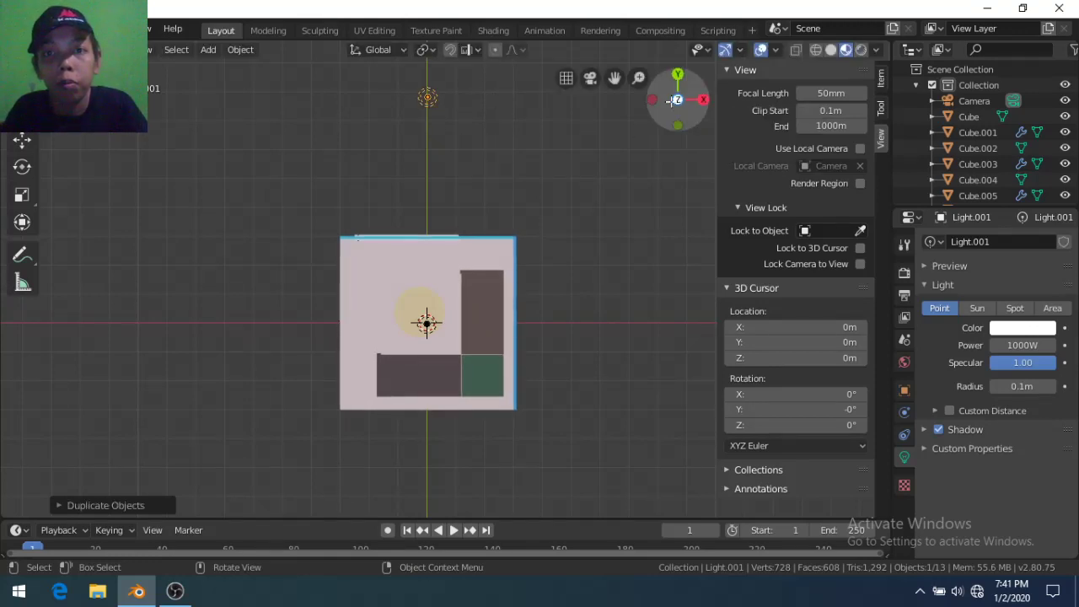
pyautogui.click(594, 79)
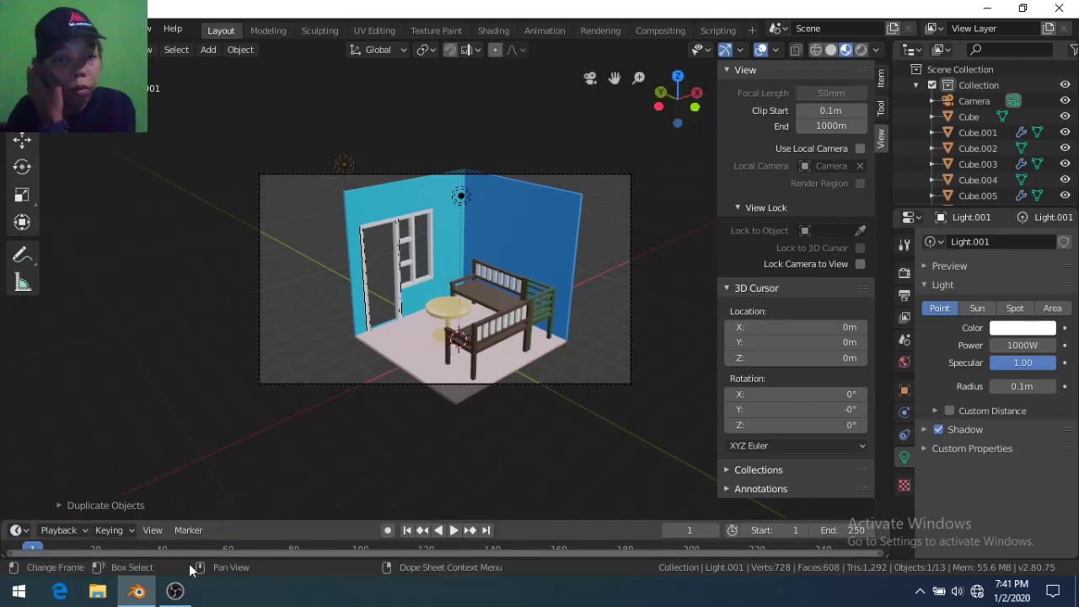
pyautogui.click(176, 591)
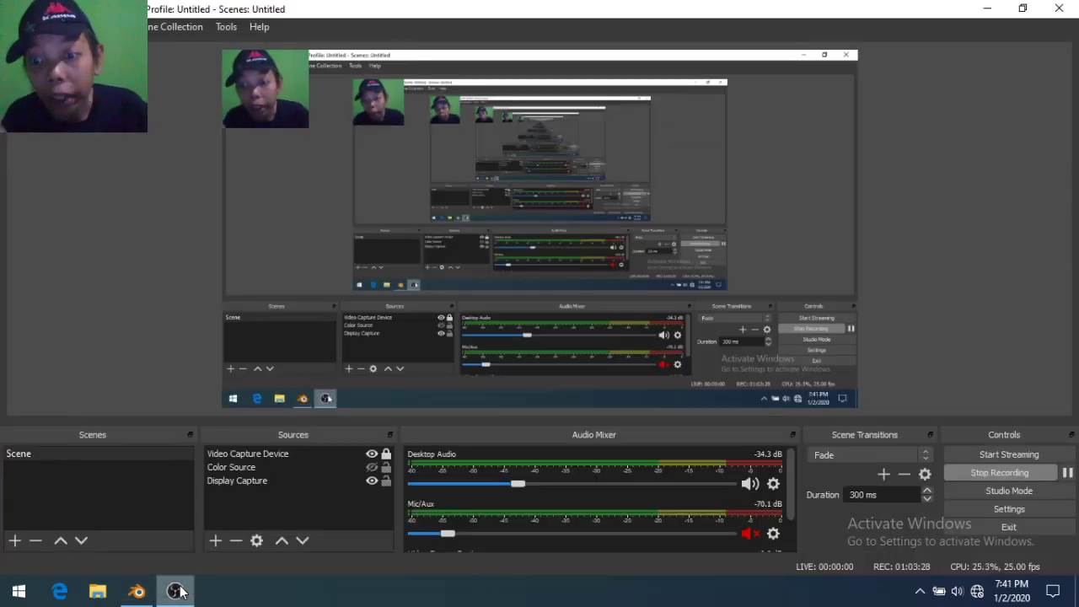